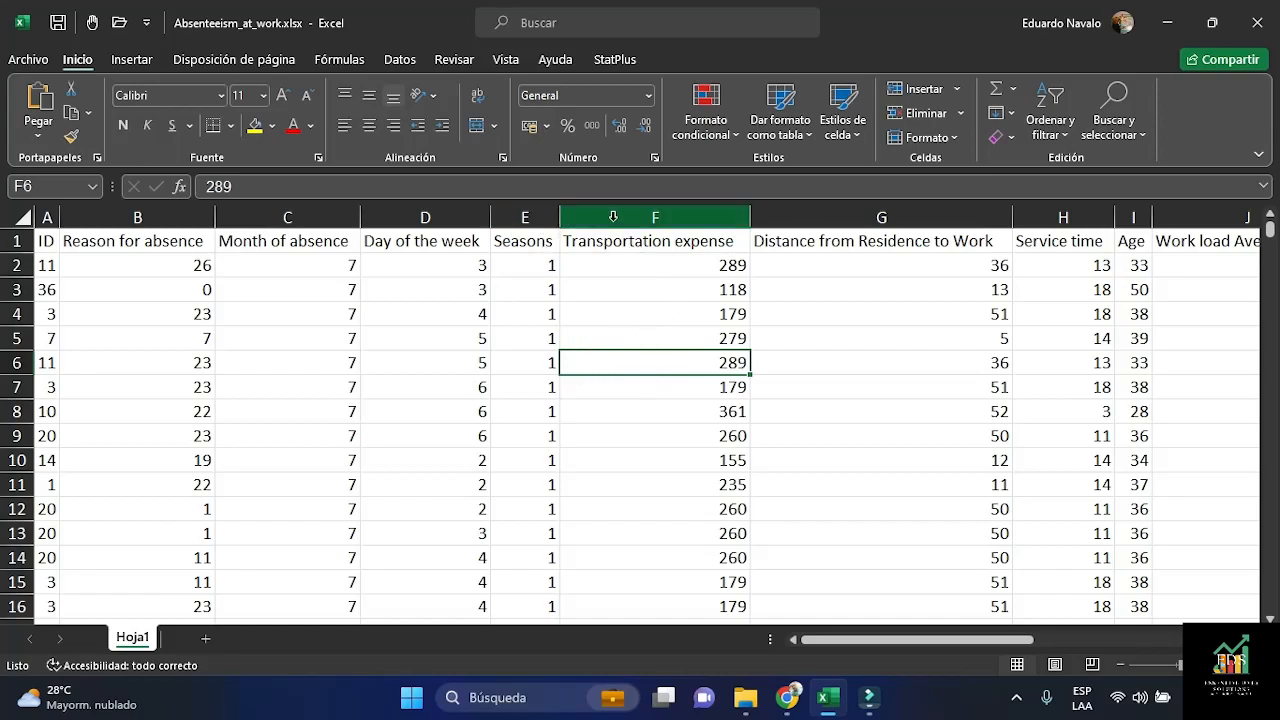
Copy the Transportation expense column from Hoja1 into column A of a new sheet
{"action": "left_click", "coordinate": [696, 218]}
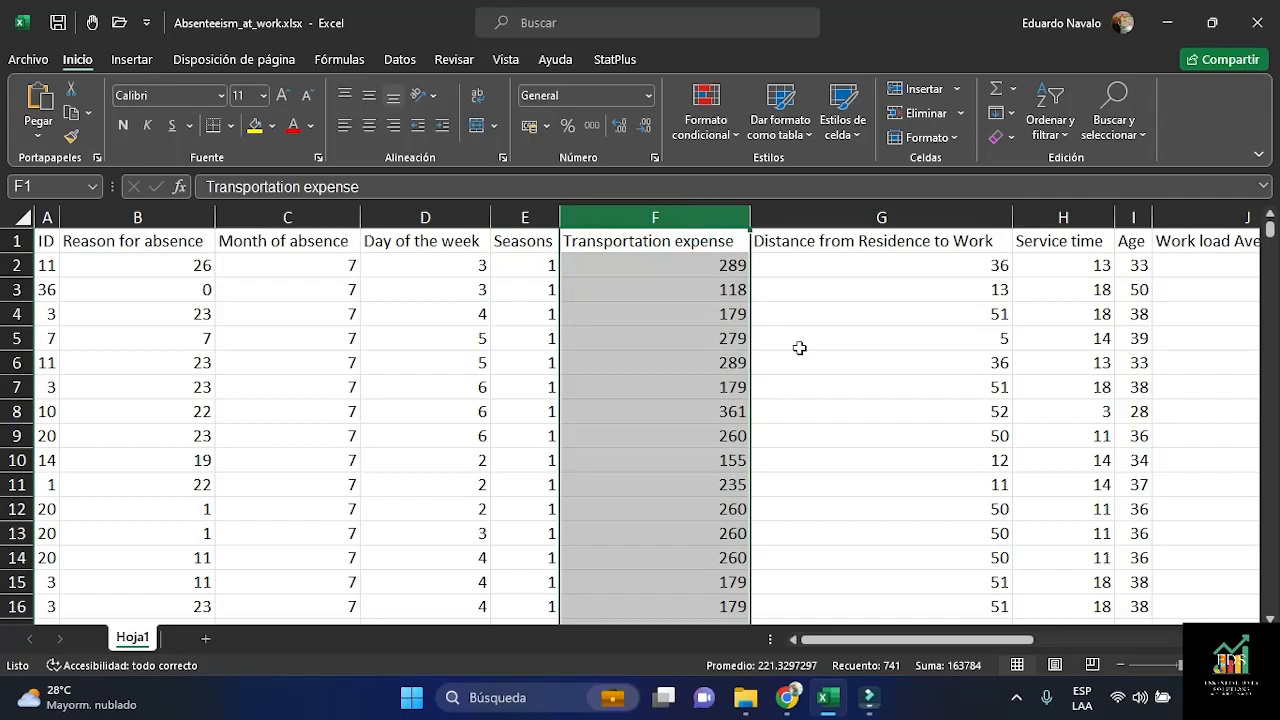
{"action": "key", "text": "ctrl+c"}
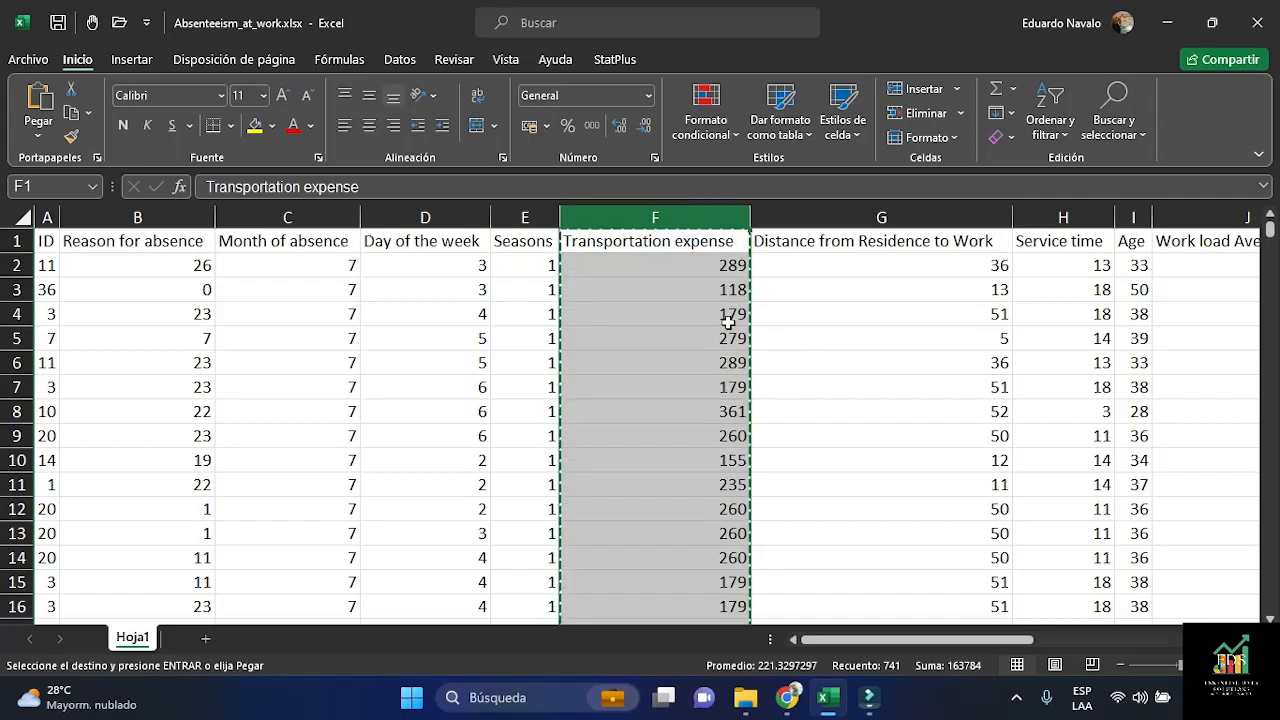
{"action": "left_click", "coordinate": [205, 638]}
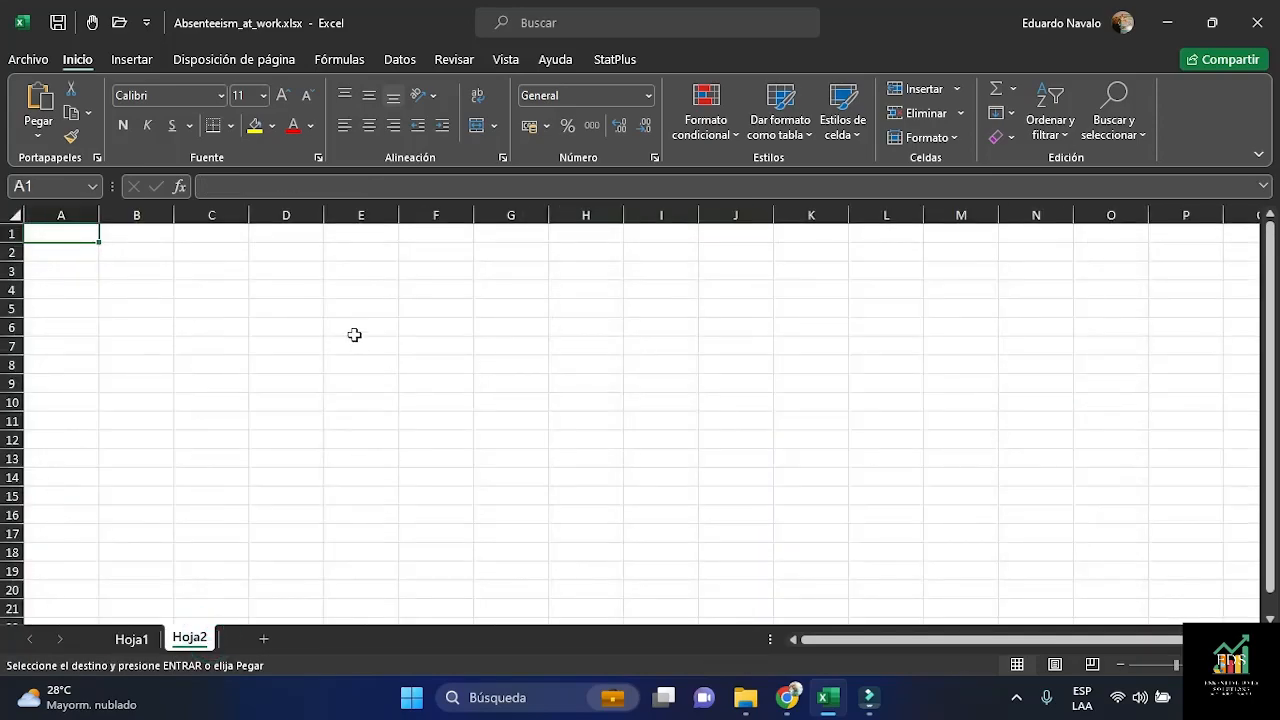
{"action": "key", "text": "ctrl+v"}
Narrow column B and enter the label "Muestra (n) =" in C1
{"action": "scroll", "coordinate": [414, 409], "scroll_direction": "up", "scroll_amount": 2}
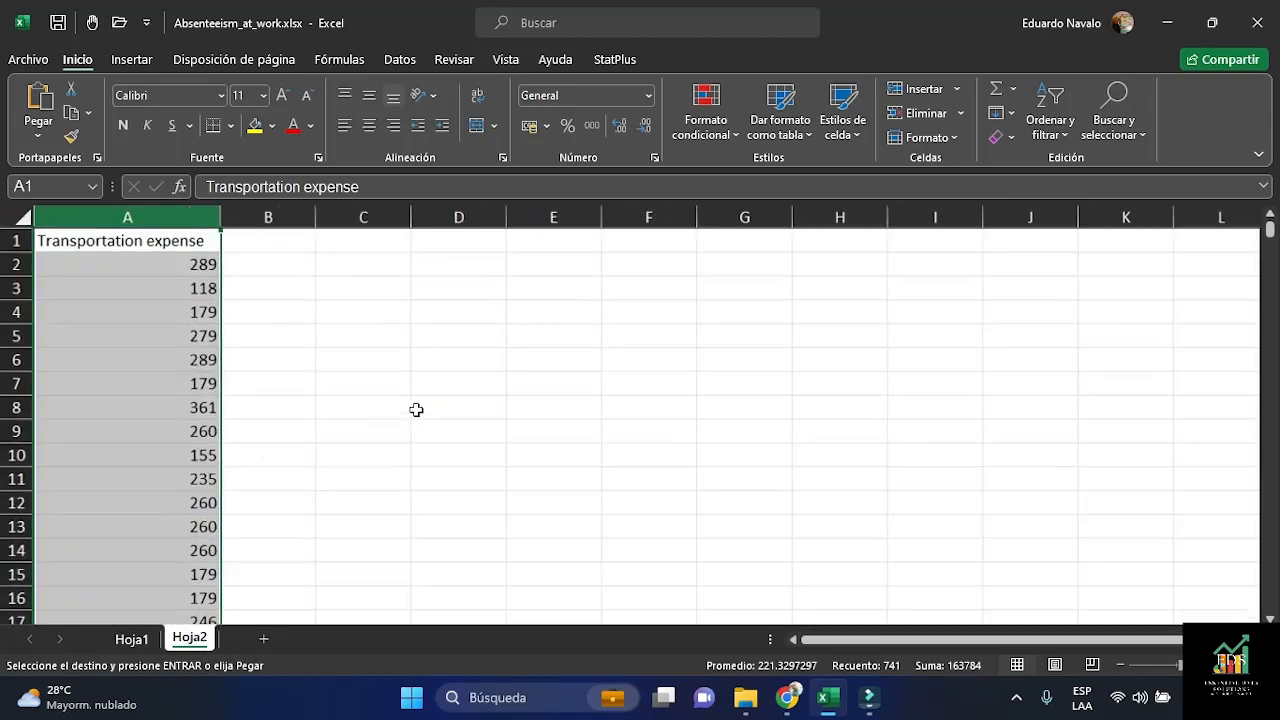
{"action": "scroll", "coordinate": [414, 409], "scroll_direction": "up", "scroll_amount": 3}
{"action": "left_click", "coordinate": [415, 254]}
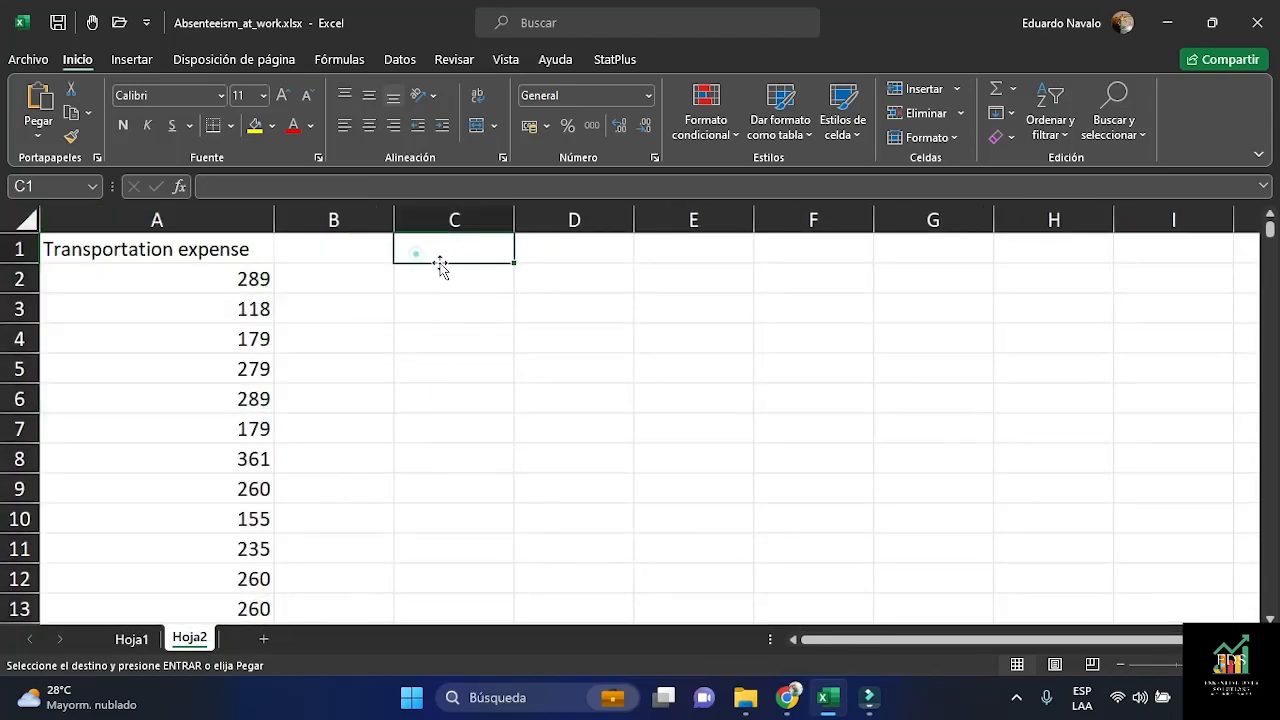
{"action": "left_click_drag", "start_coordinate": [394, 216], "coordinate": [342, 218]}
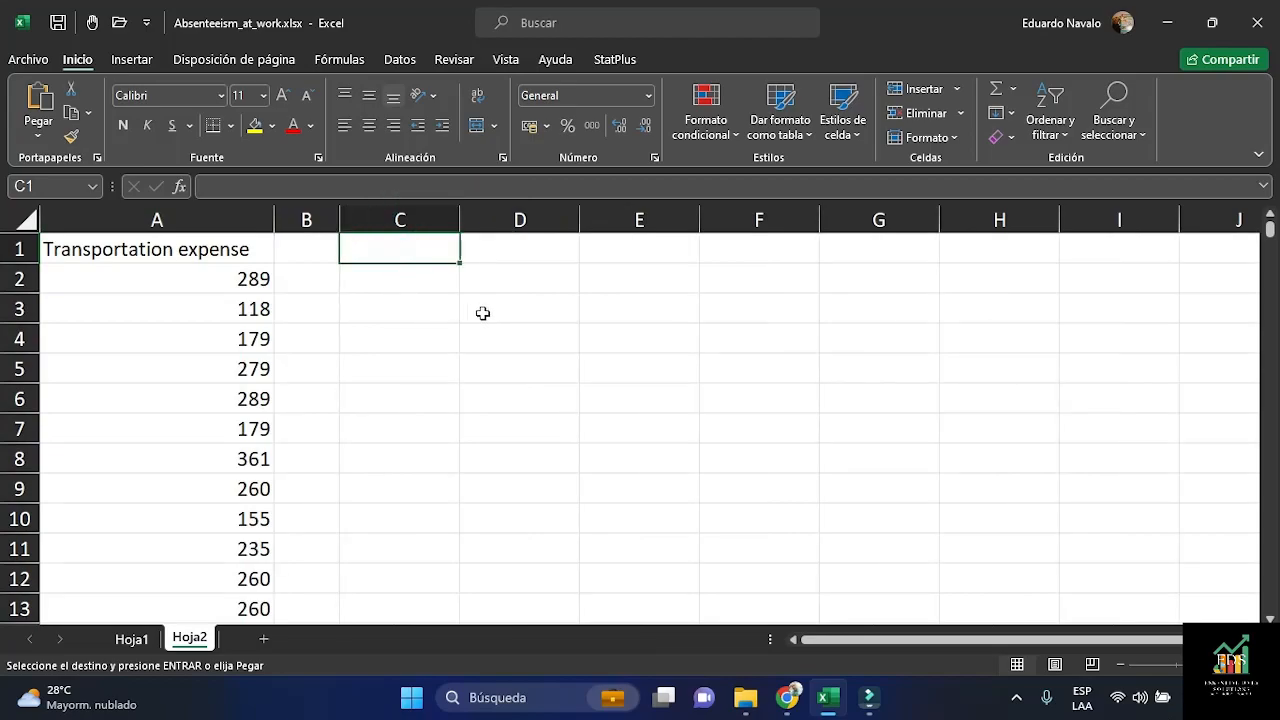
{"action": "type", "text": "Muestr"}
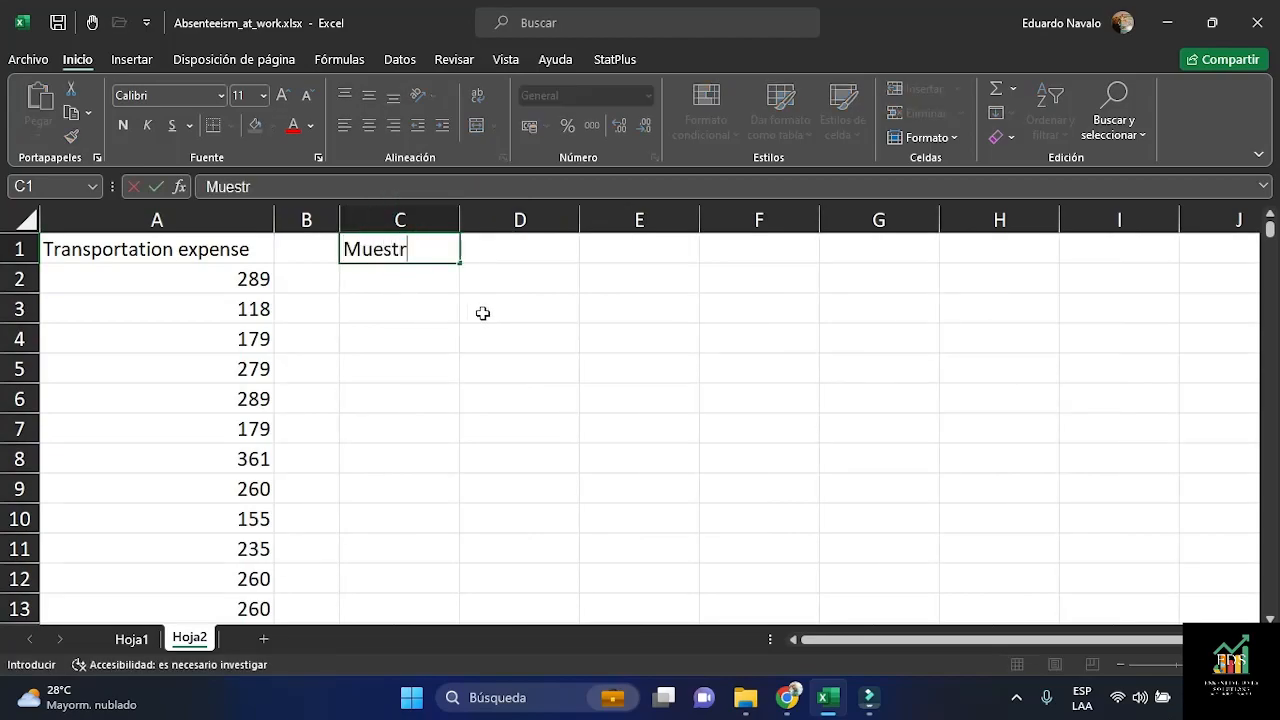
{"action": "type", "text": "a (n) ="}
{"action": "key", "text": "Tab"}
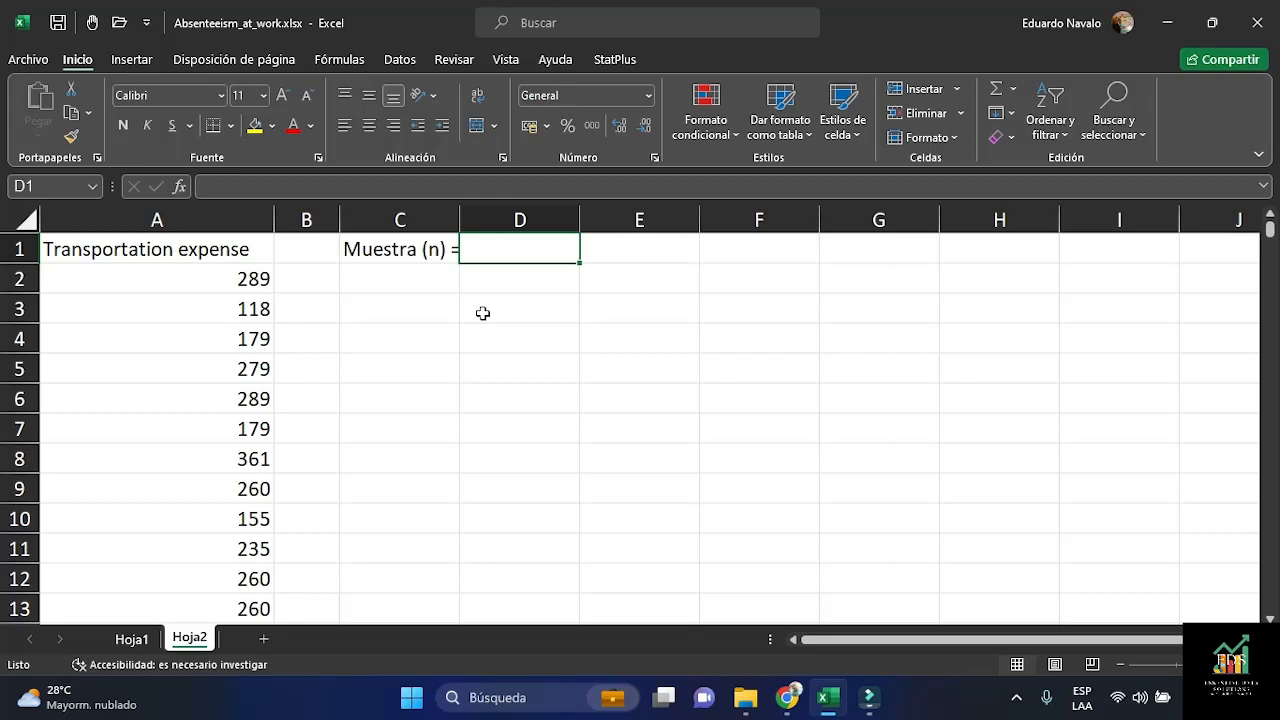
{"action": "type", "text": "="}
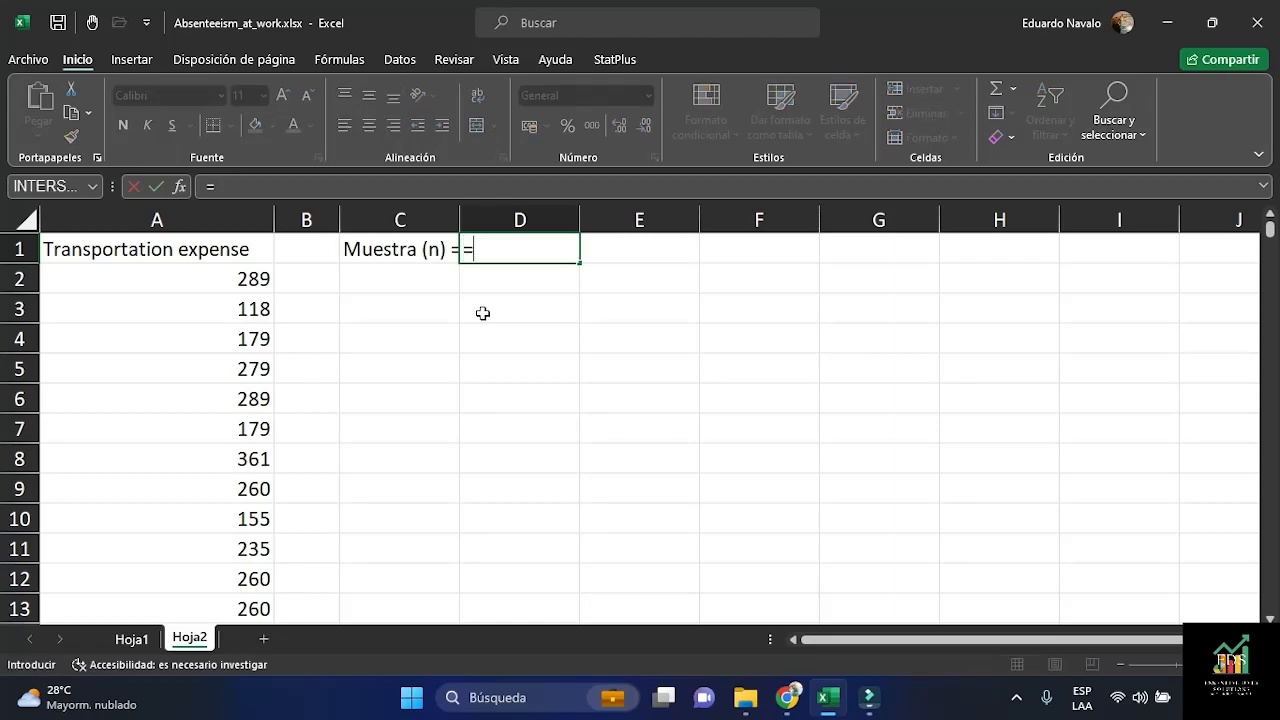
{"action": "type", "text": "contar"}
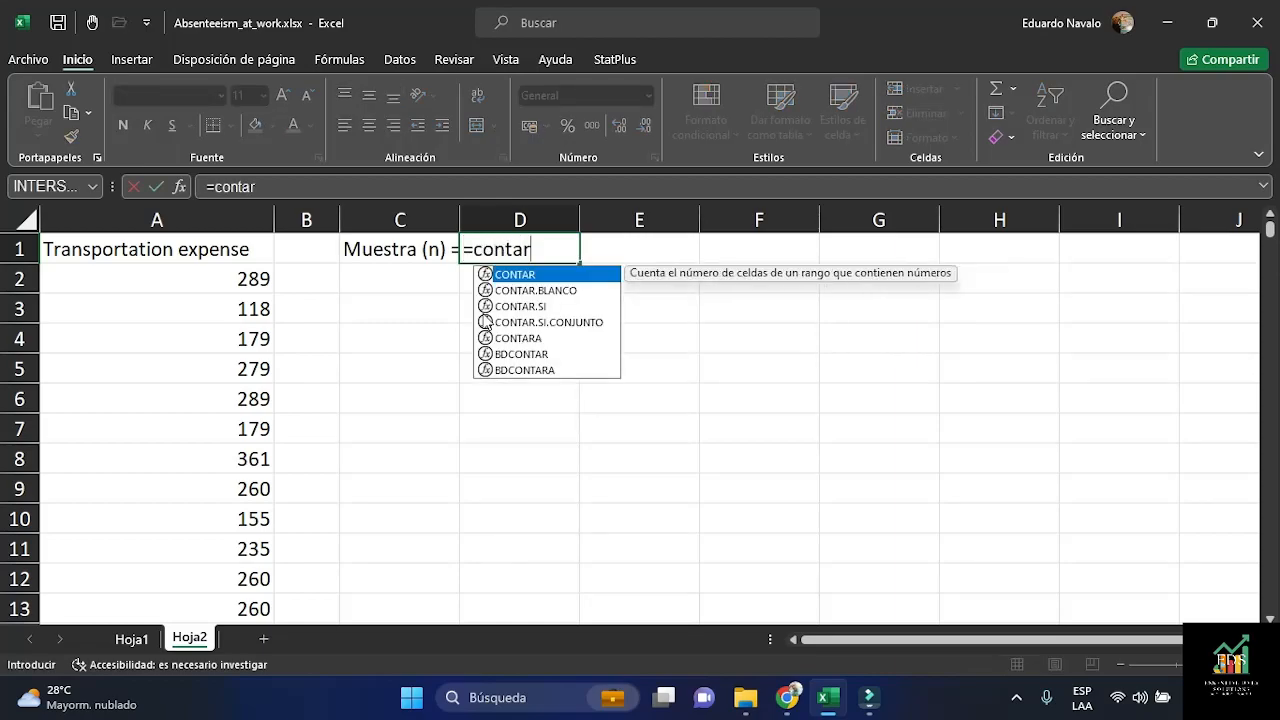
{"action": "key", "text": "Tab"}
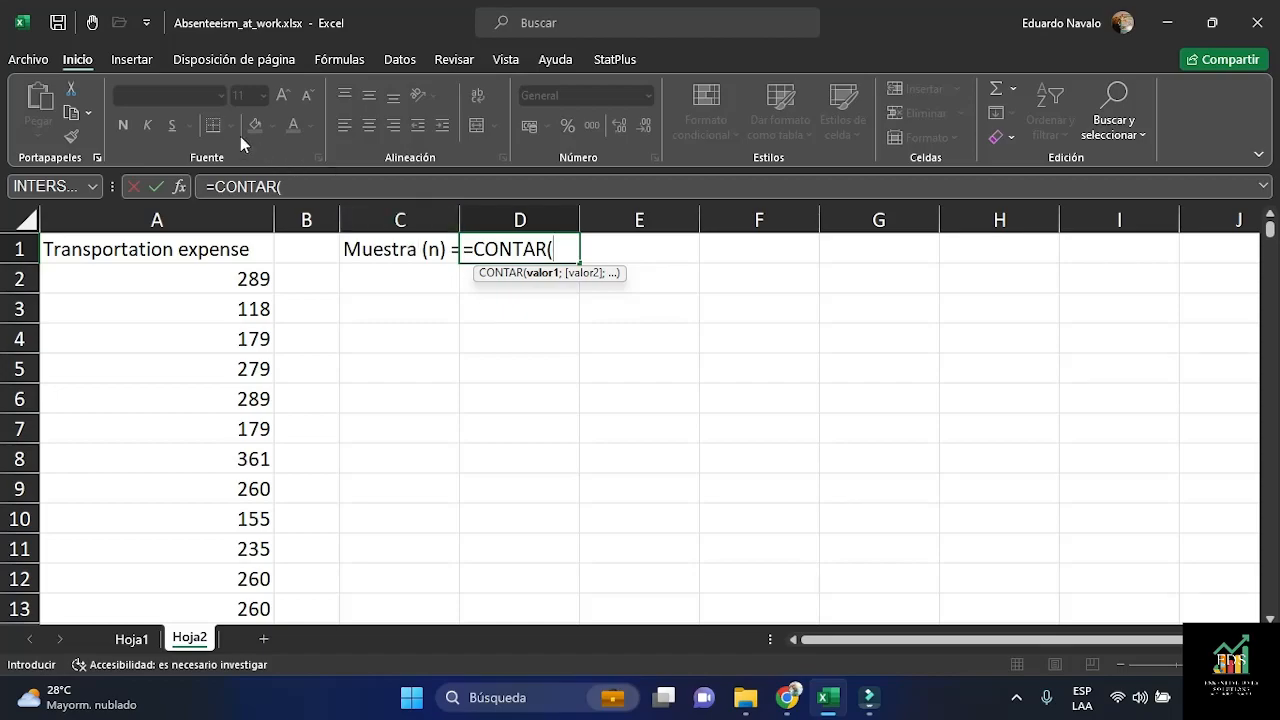
{"action": "left_click", "coordinate": [179, 186]}
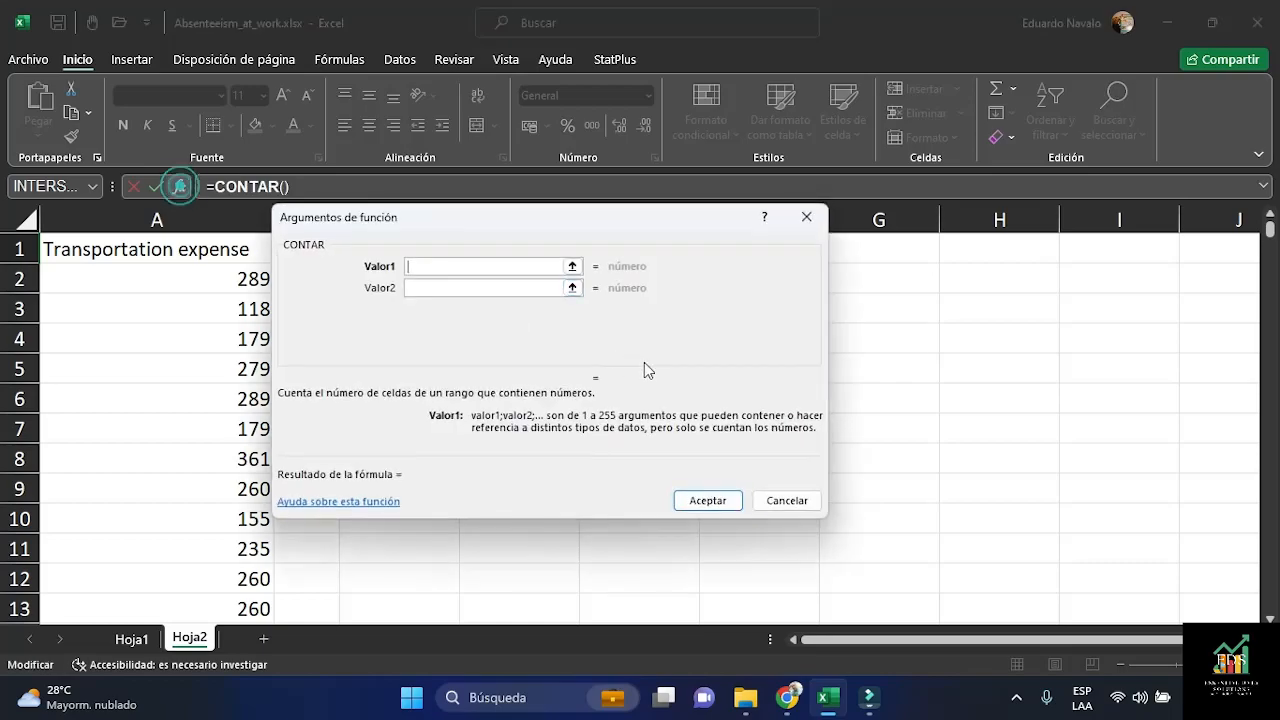
{"action": "left_click_drag", "start_coordinate": [560, 226], "coordinate": [613, 208]}
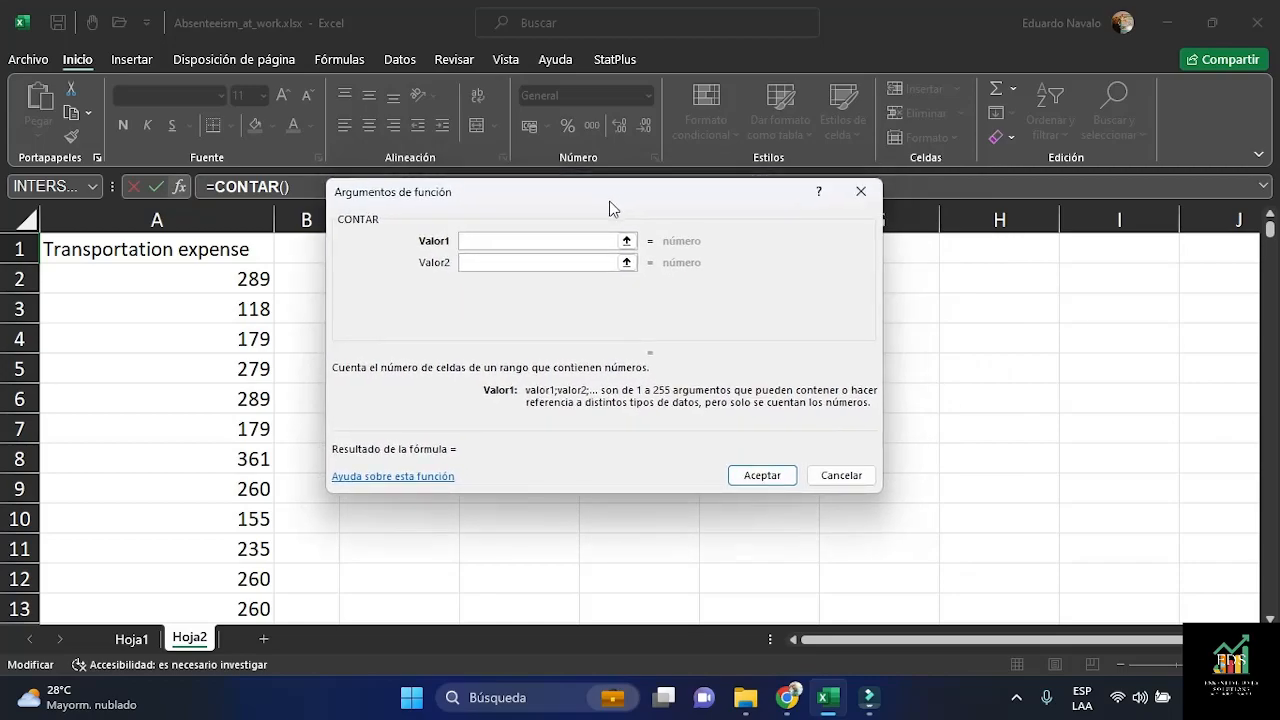
{"action": "left_click", "coordinate": [845, 476]}
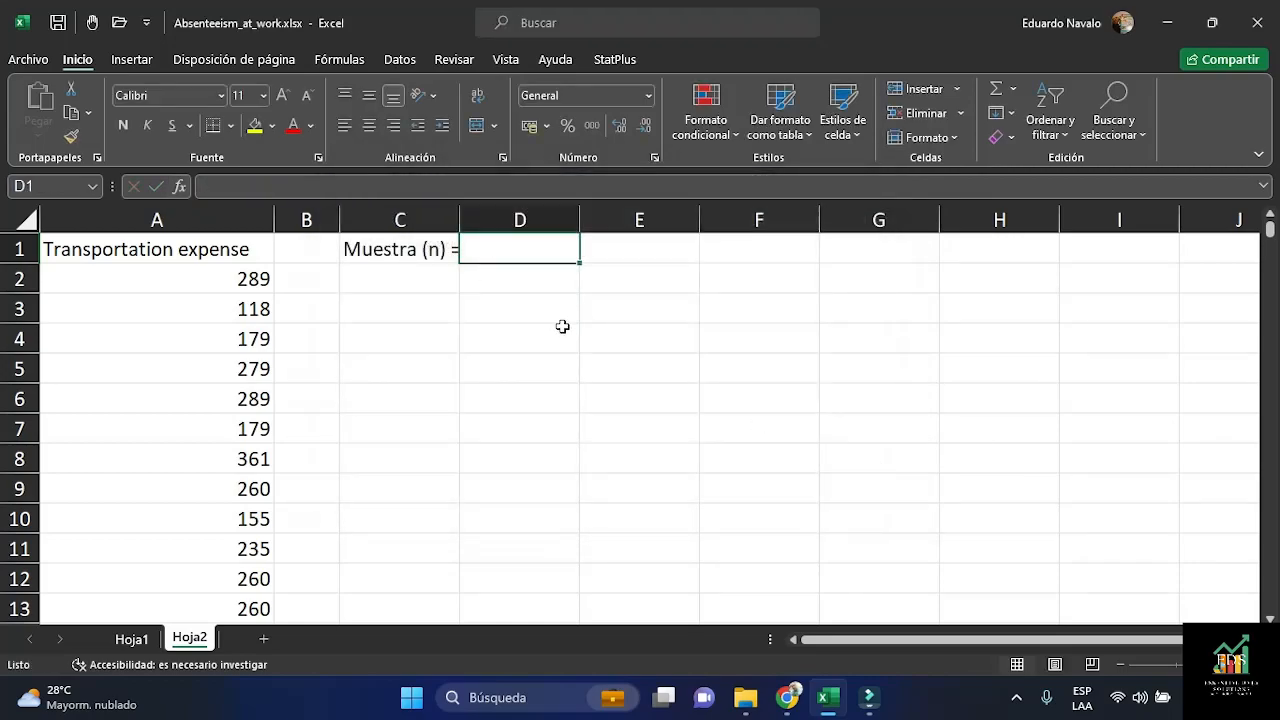
Count the sample size in D1 with =CONTAR(A:A) and widen column C to fit its label
{"action": "type", "text": "=contar"}
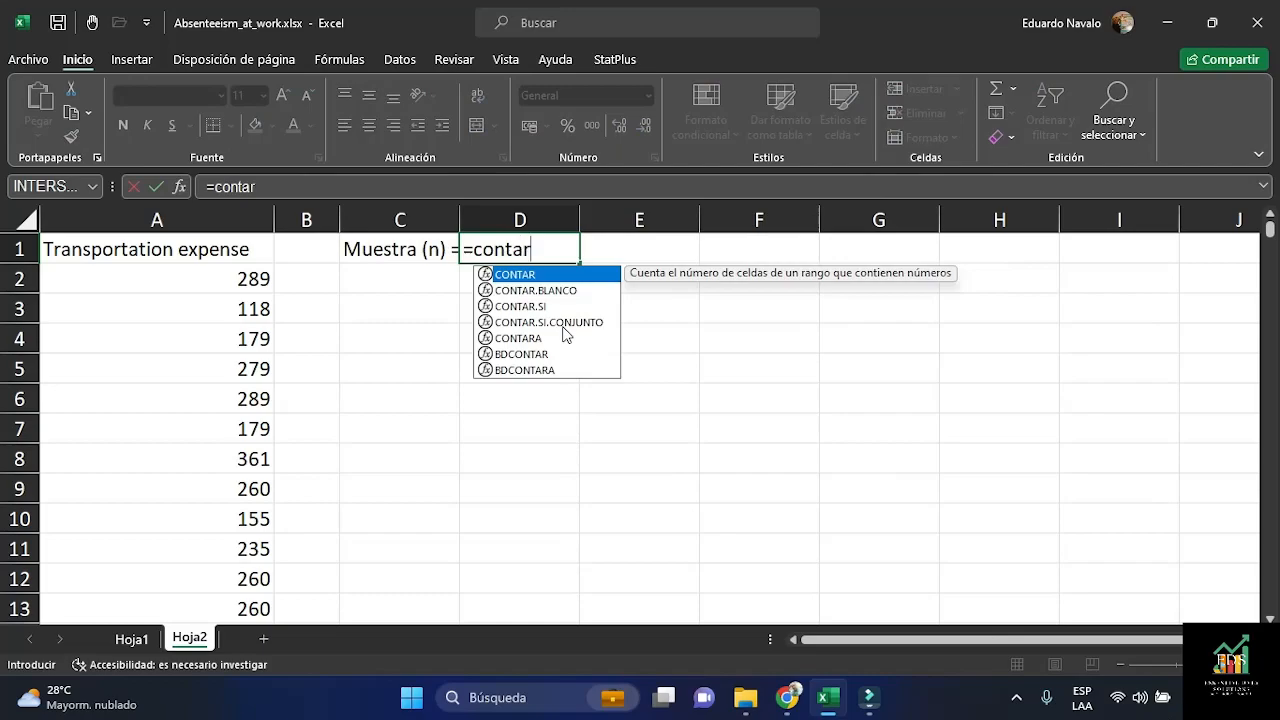
{"action": "key", "text": "Tab"}
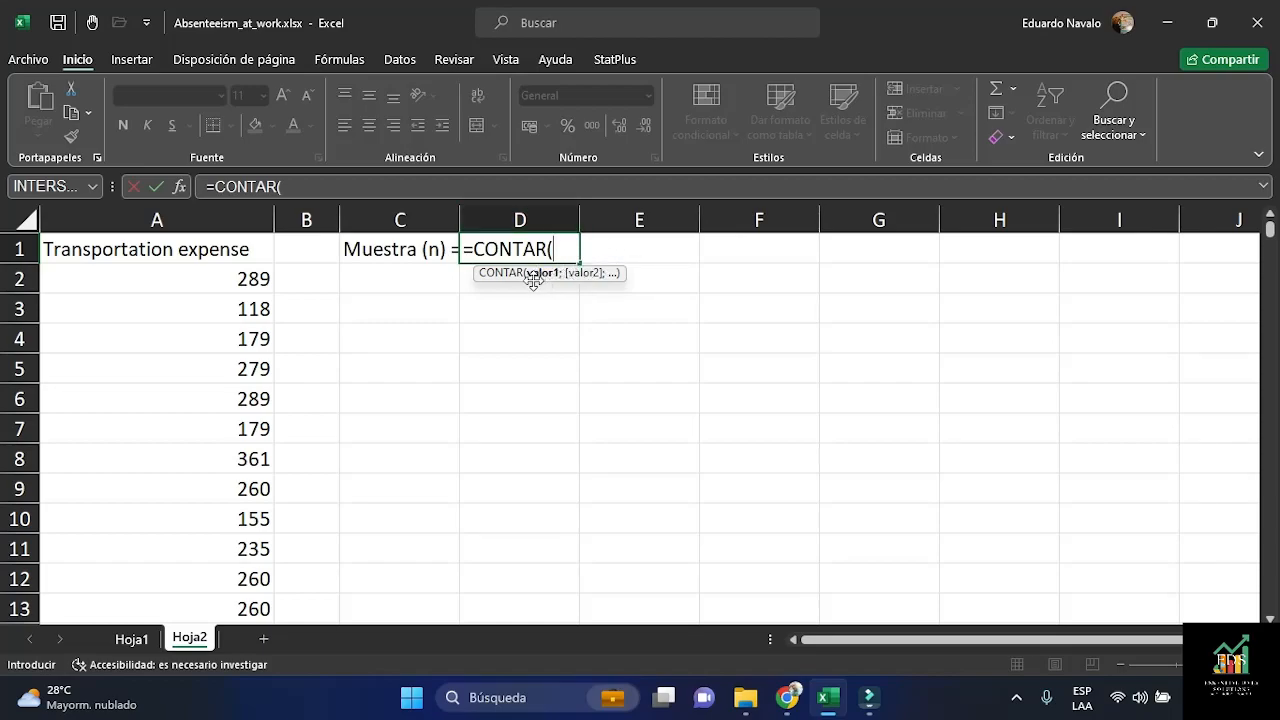
{"action": "left_click", "coordinate": [166, 212]}
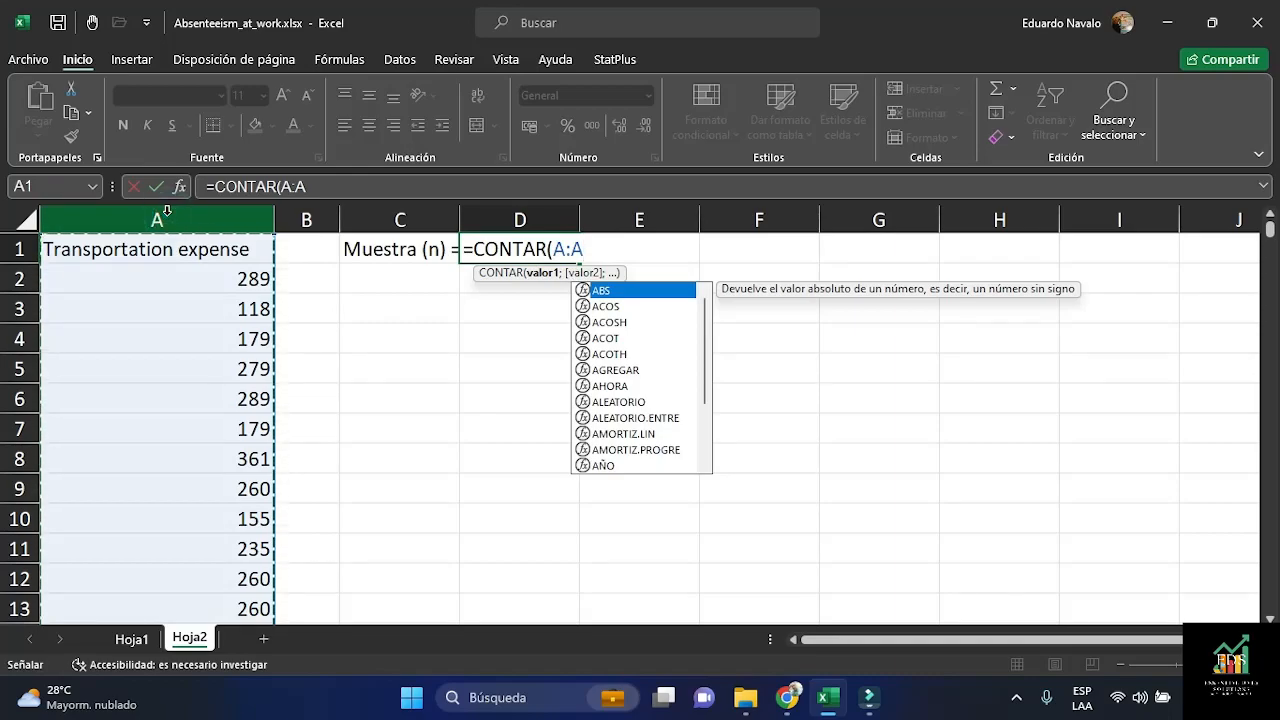
{"action": "type", "text": ")"}
{"action": "key", "text": "Return"}
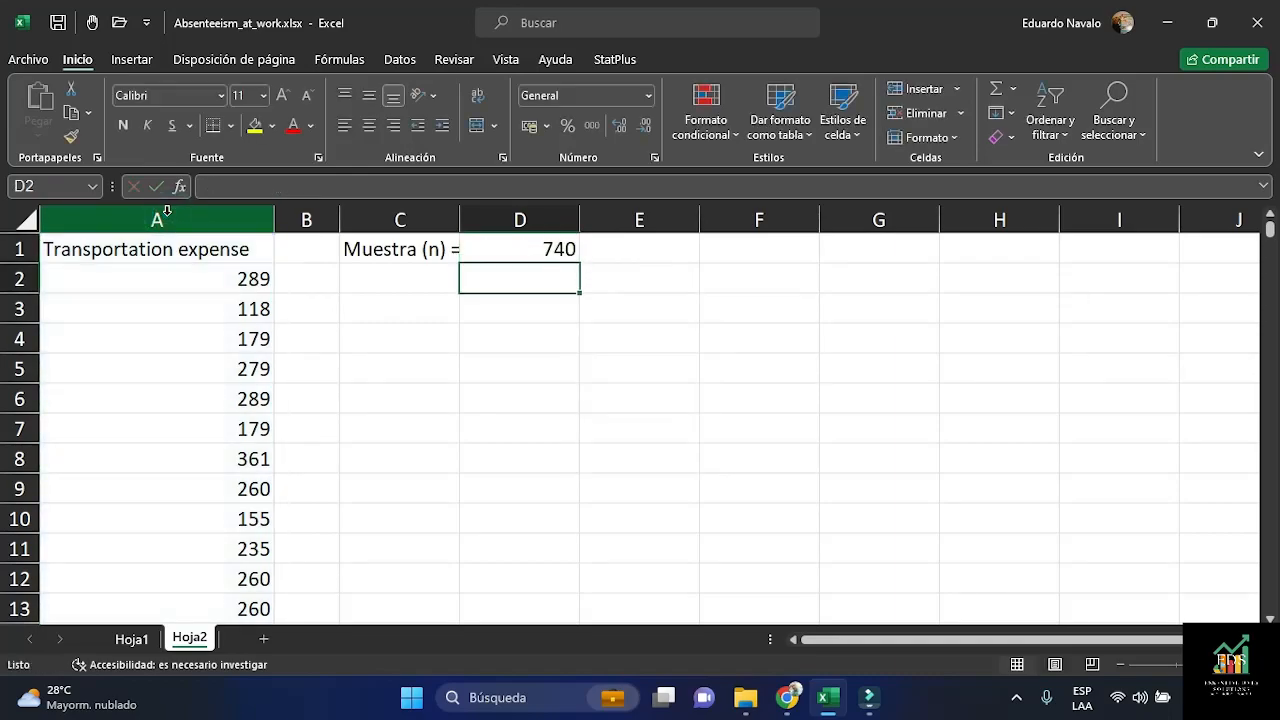
{"action": "left_click_drag", "start_coordinate": [457, 219], "coordinate": [471, 219]}
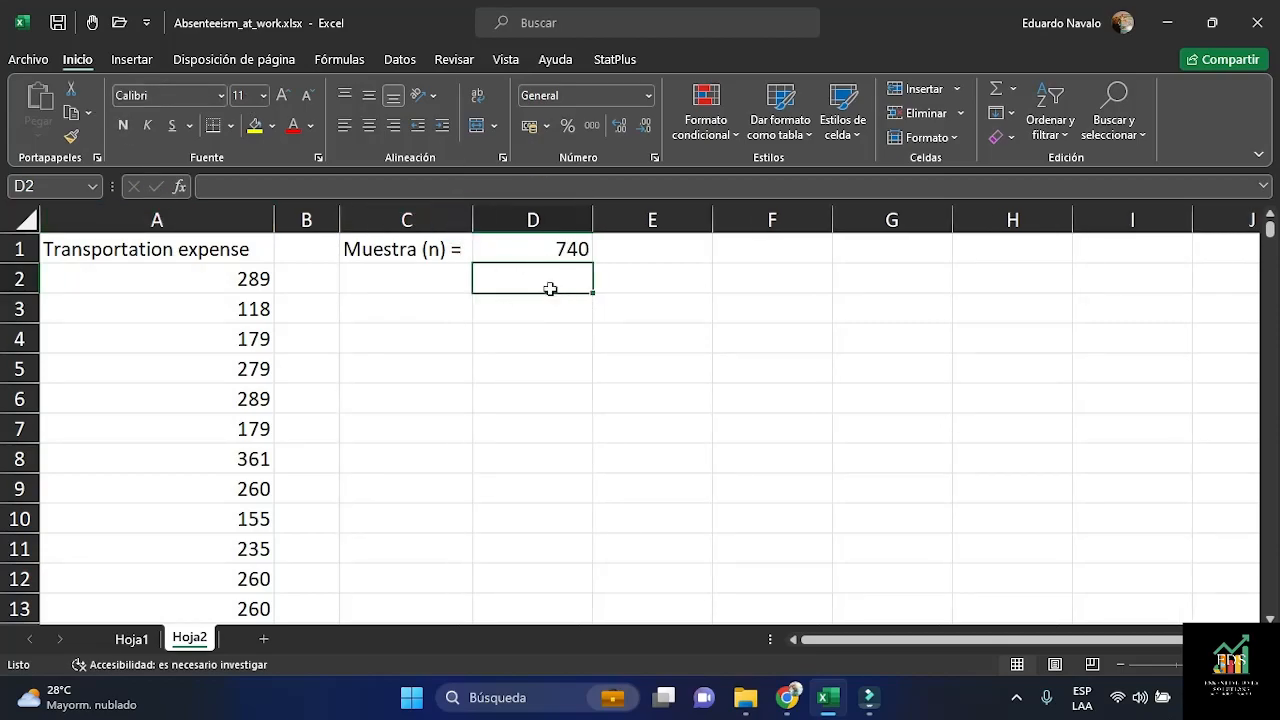
Enter the labels "minimo =" in C2 and "Maximo =" in C3
{"action": "left_click", "coordinate": [411, 276]}
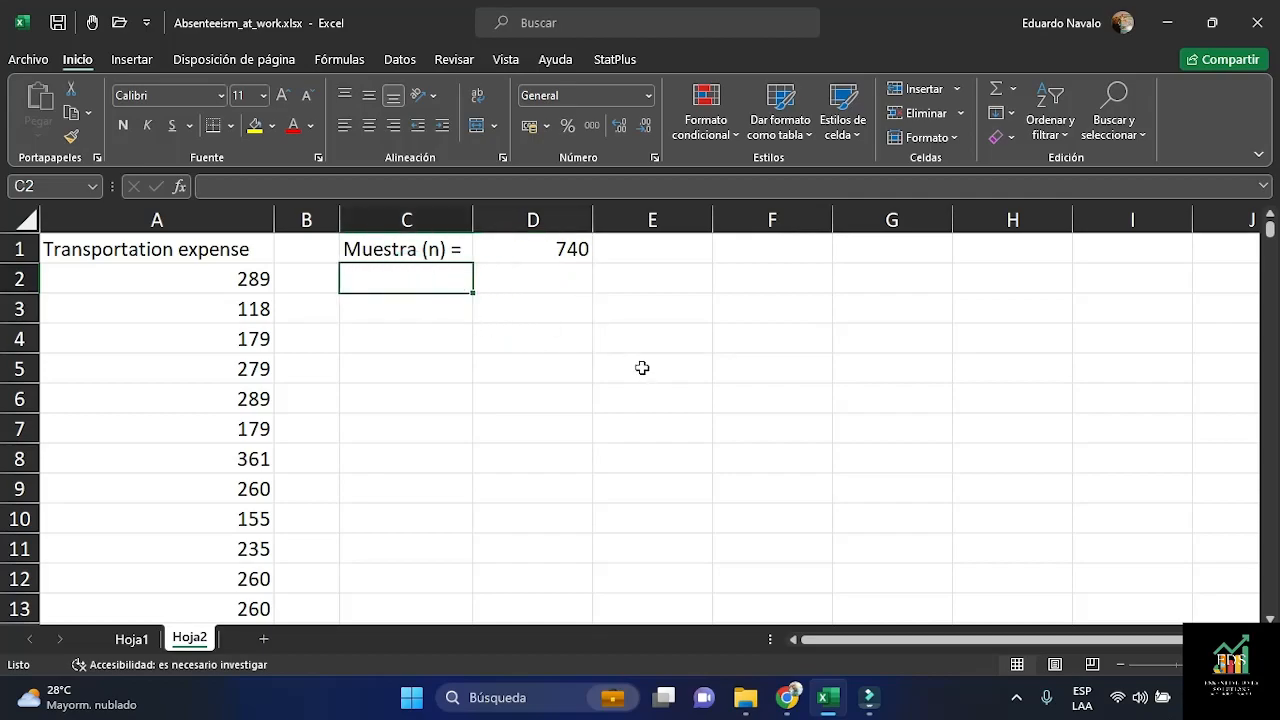
{"action": "type", "text": "minimo"}
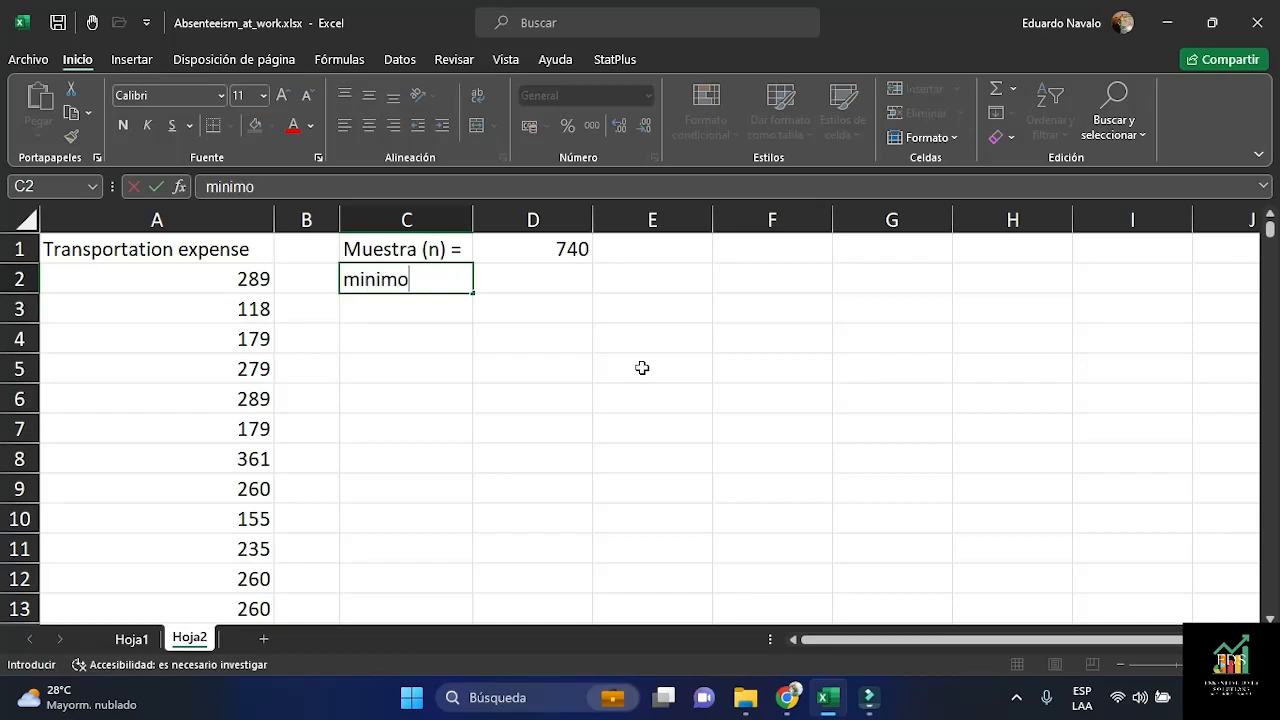
{"action": "type", "text": " ="}
{"action": "key", "text": "Return"}
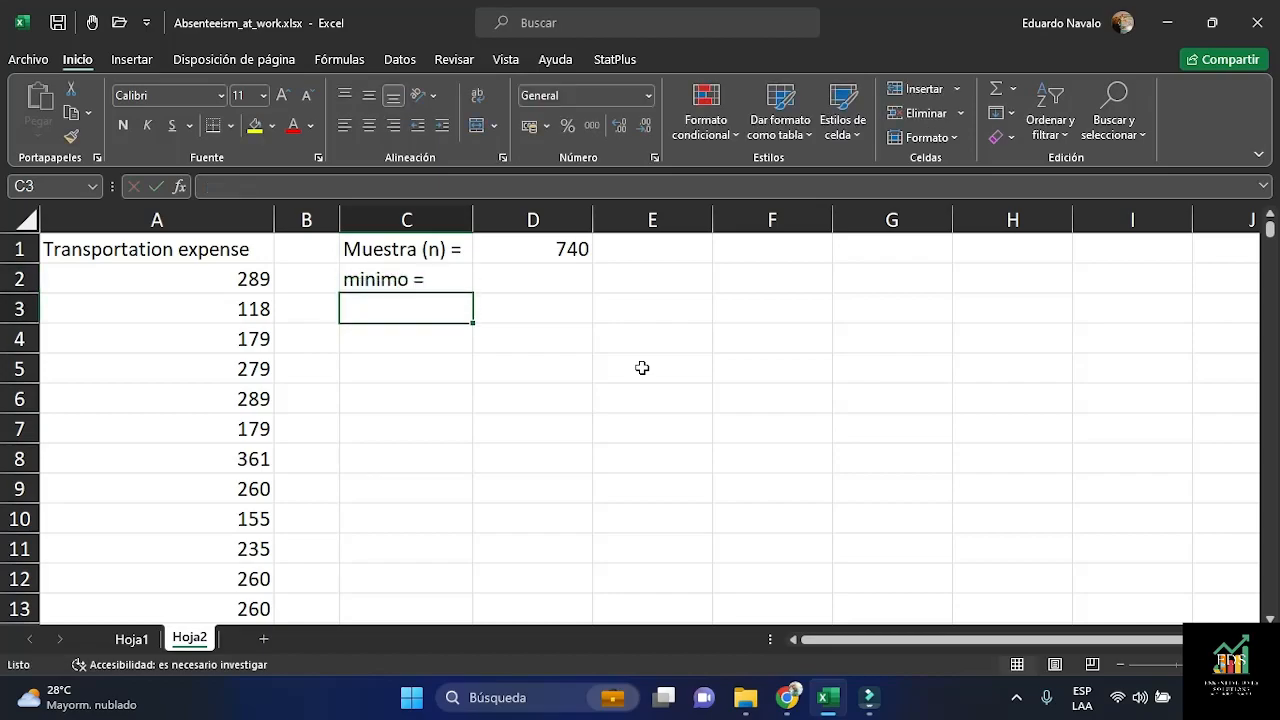
{"action": "type", "text": "Maximo ="}
{"action": "key", "text": "Tab"}
Capitalize the label in C2 so that it reads "Minimo ="
{"action": "key", "text": "Up"}
{"action": "key", "text": "Left"}
{"action": "key", "text": "F2"}
{"action": "key", "text": "Left"}
{"action": "key", "text": "Left"}
{"action": "key", "text": "Left"}
{"action": "key", "text": "Left"}
{"action": "key", "text": "Left"}
{"action": "key", "text": "Left"}
{"action": "key", "text": "Left"}
{"action": "key", "text": "BackSpace"}
{"action": "type", "text": "M"}
{"action": "key", "text": "Return"}
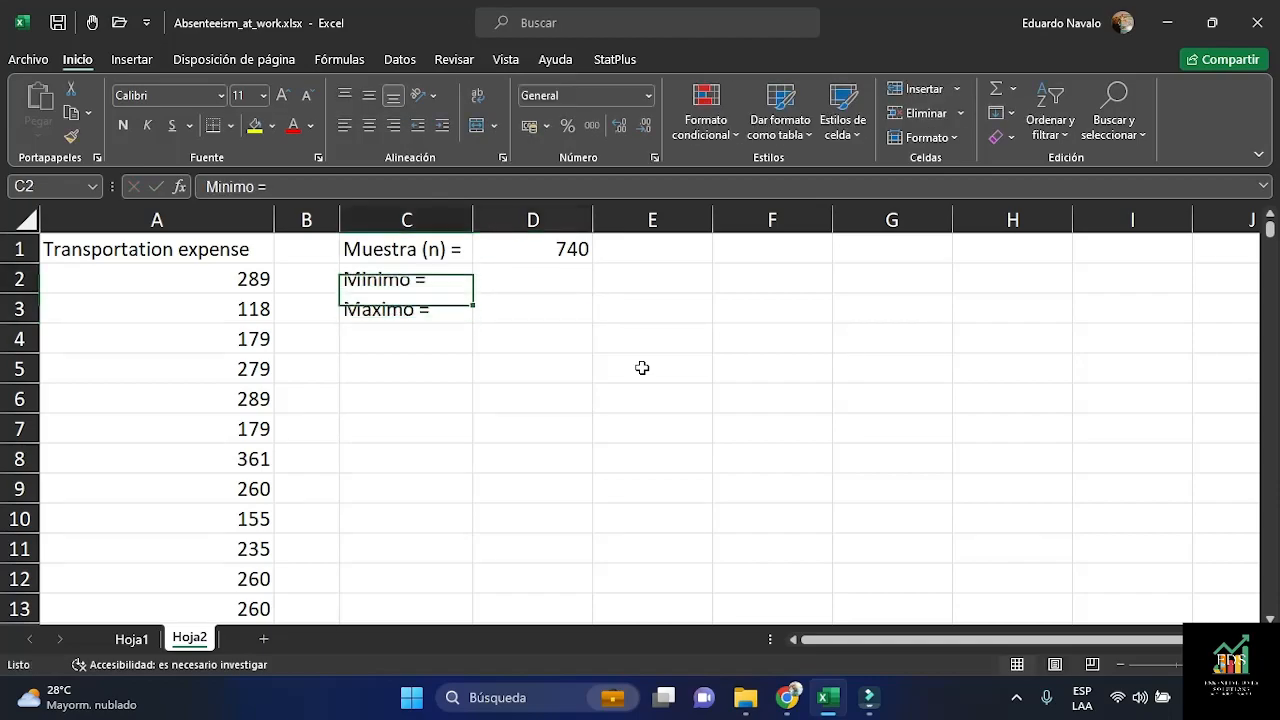
Calculate the minimum transportation expense in D2 with =MIN(A:A)
{"action": "key", "text": "Right"}
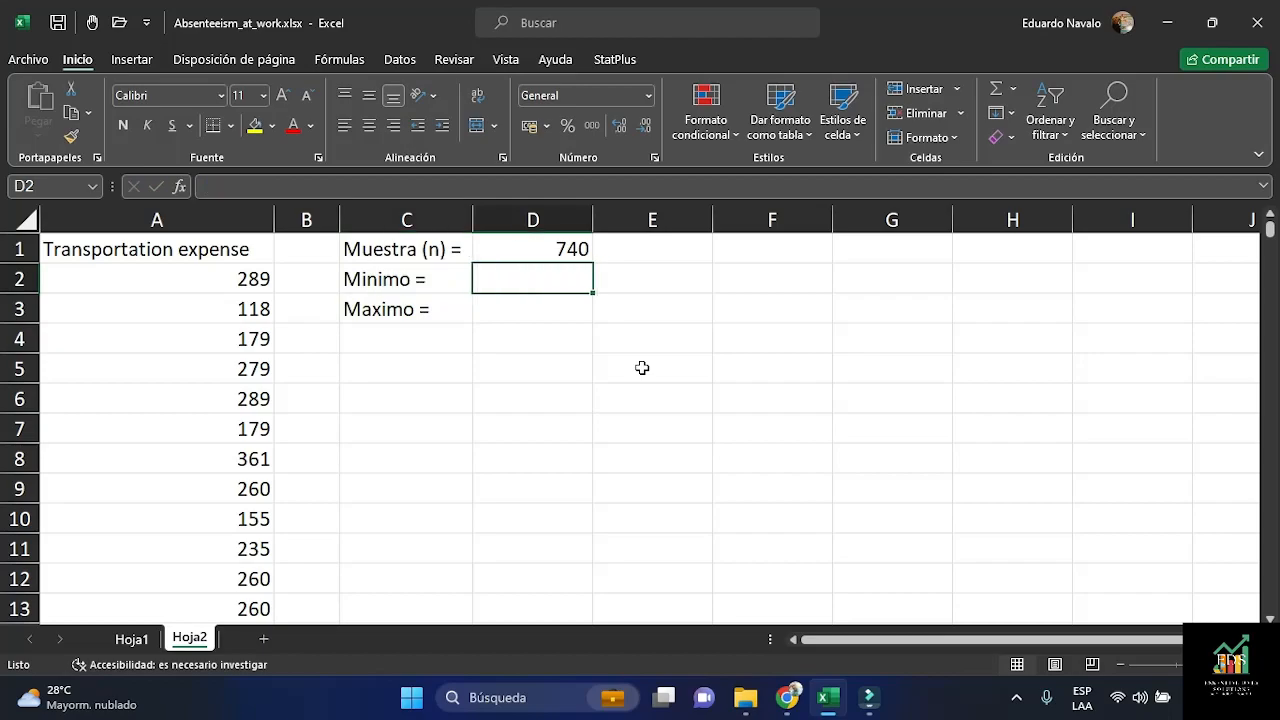
{"action": "type", "text": "="}
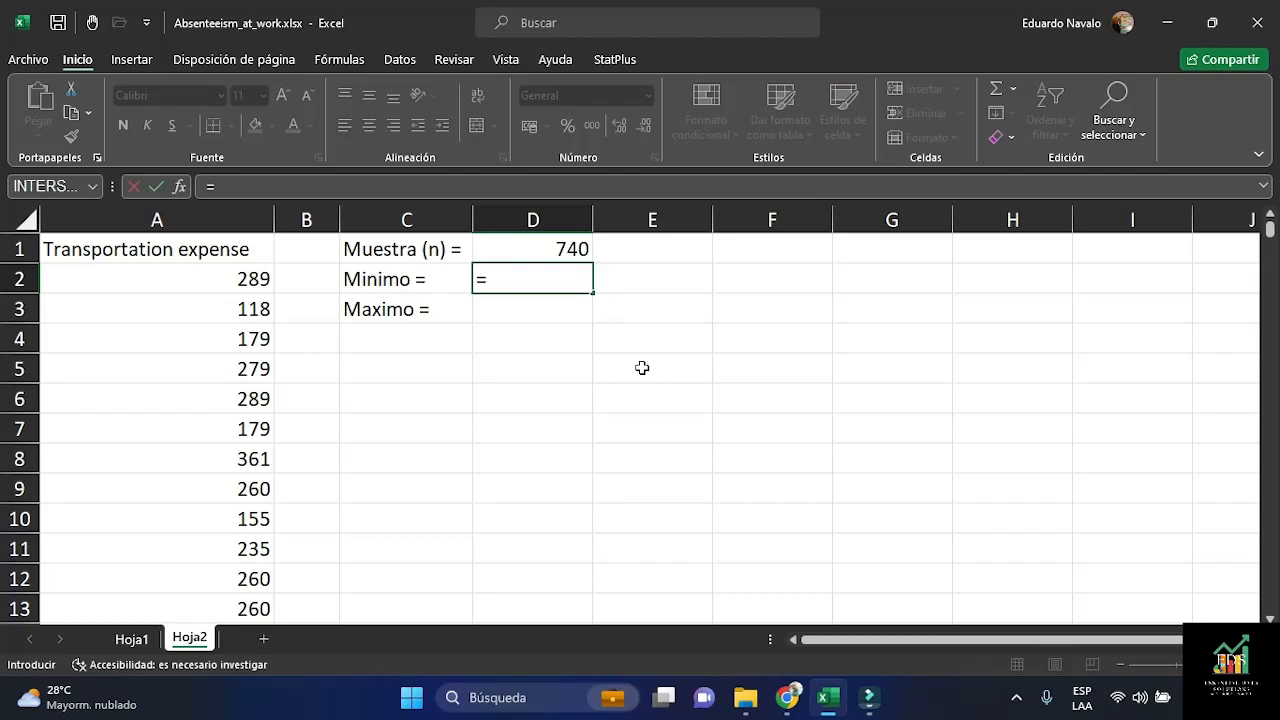
{"action": "type", "text": "mi"}
{"action": "key", "text": "Tab"}
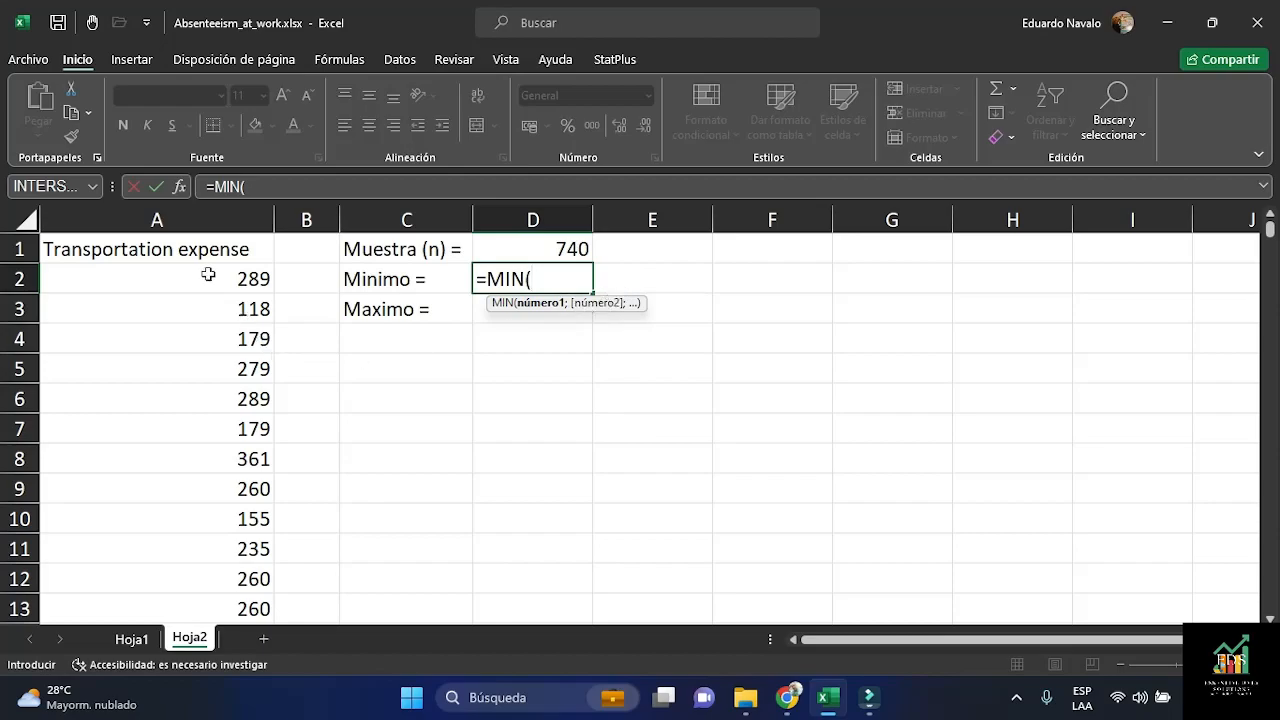
{"action": "left_click", "coordinate": [173, 219]}
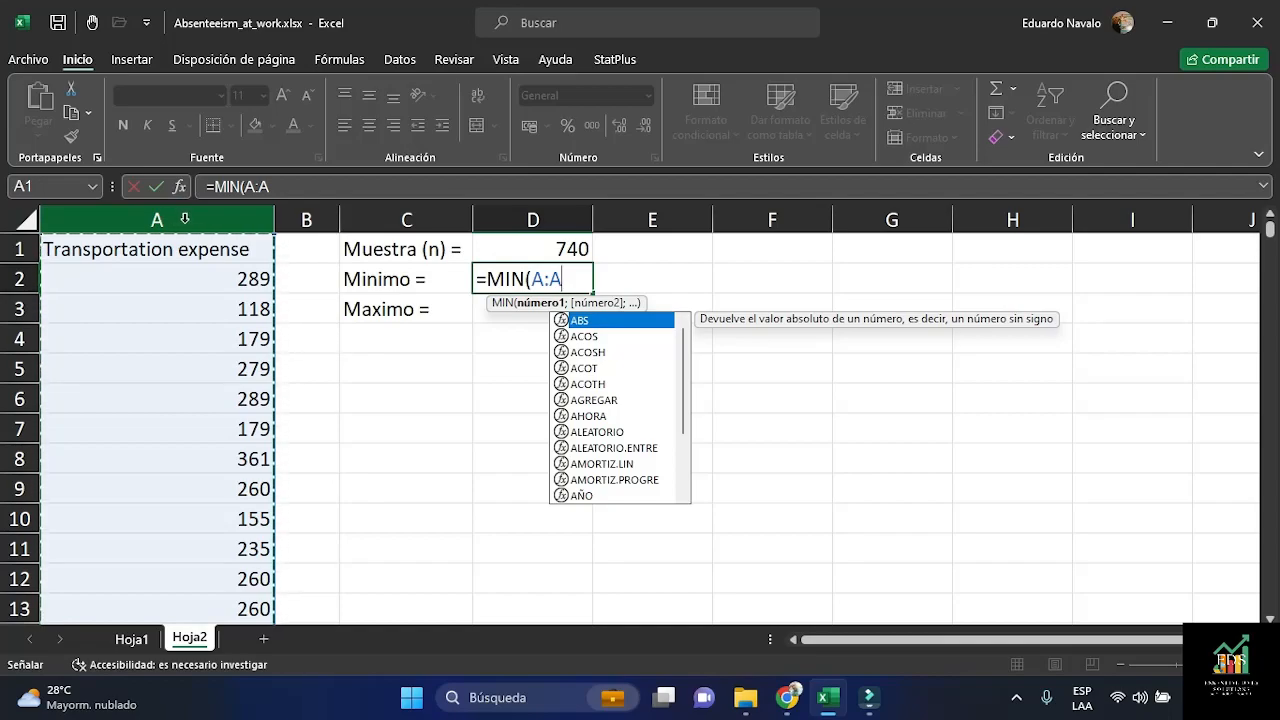
{"action": "type", "text": ")"}
{"action": "key", "text": "Return"}
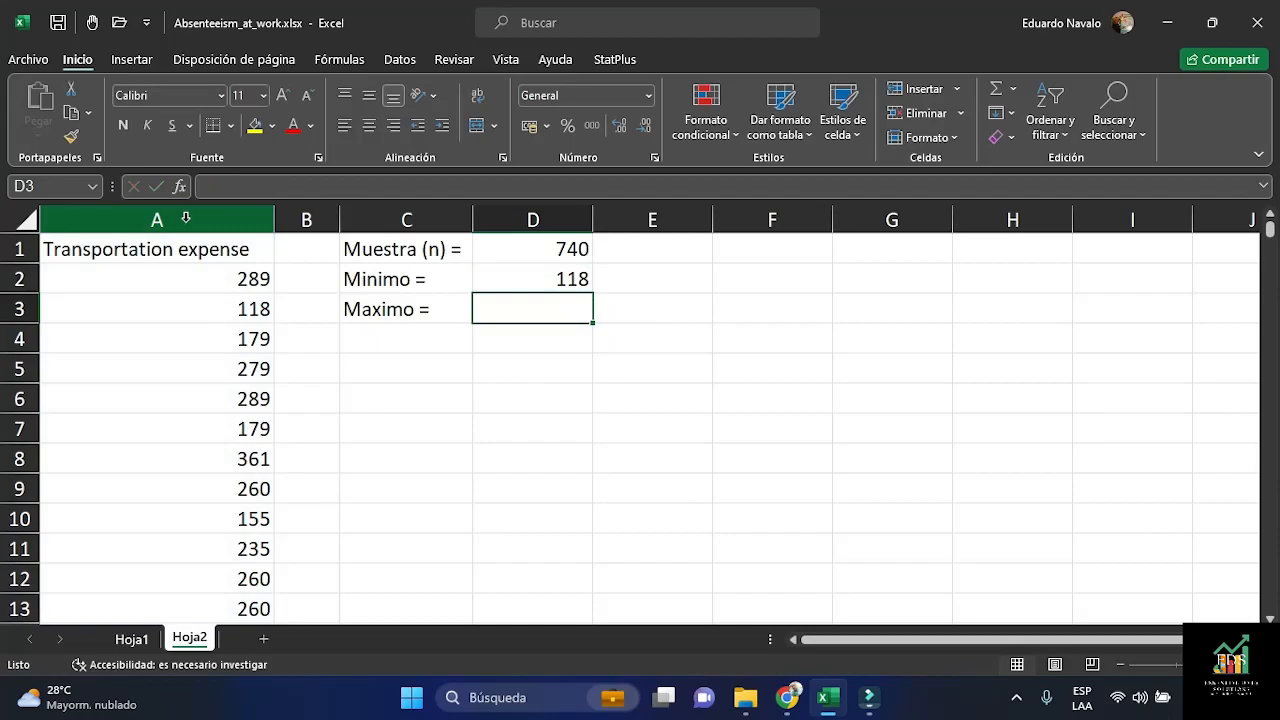
{"action": "left_click", "coordinate": [198, 247]}
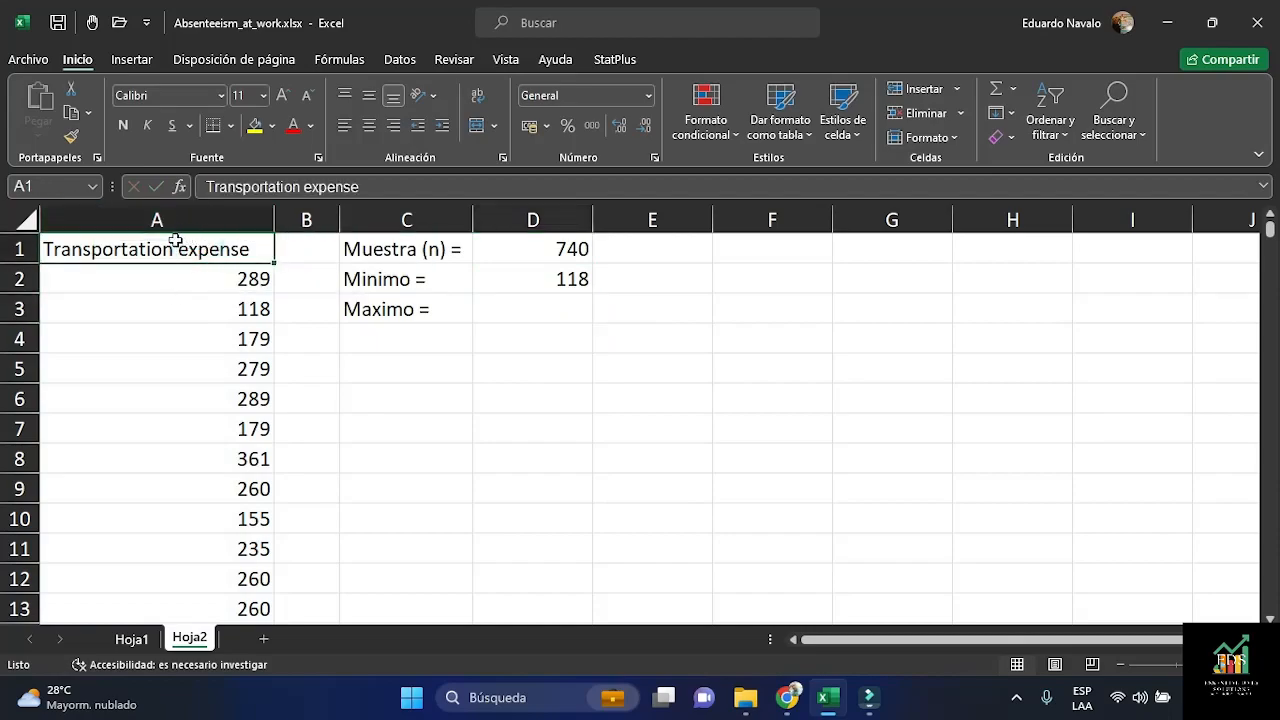
{"action": "left_click", "coordinate": [146, 262]}
{"action": "left_click", "coordinate": [162, 283]}
{"action": "left_click", "coordinate": [168, 249]}
{"action": "left_click", "coordinate": [178, 284]}
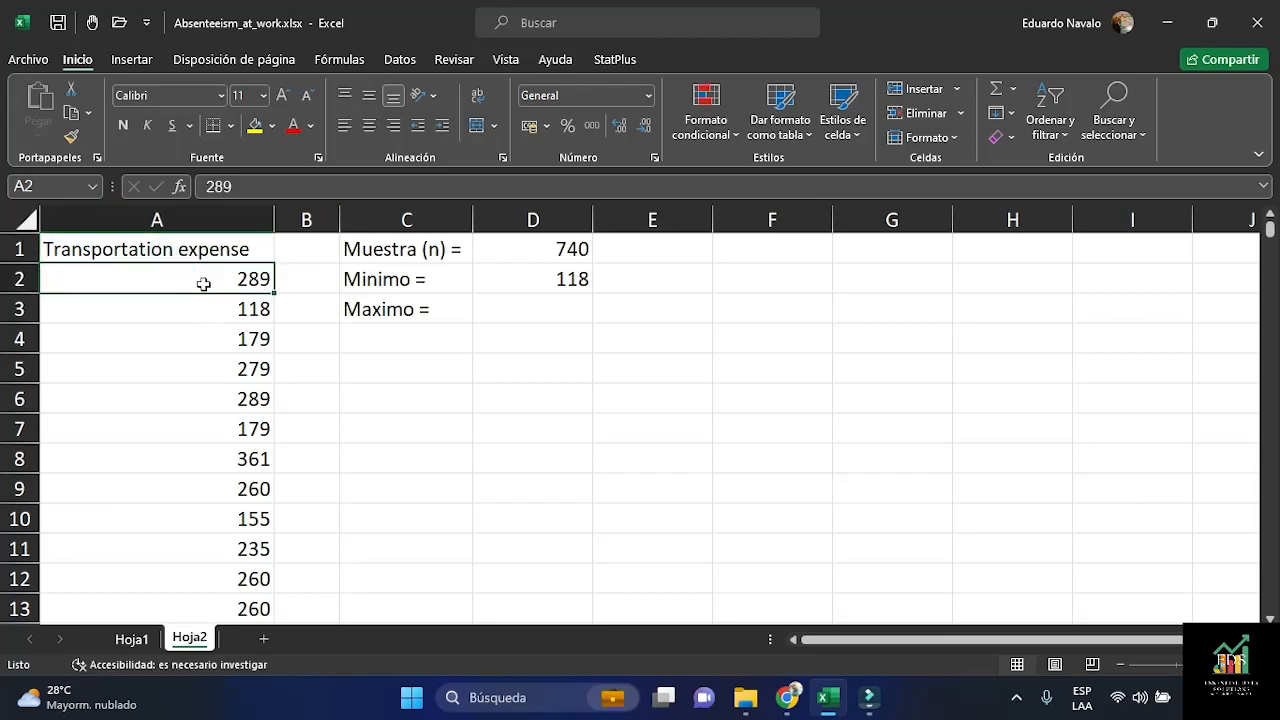
{"action": "left_click", "coordinate": [198, 249]}
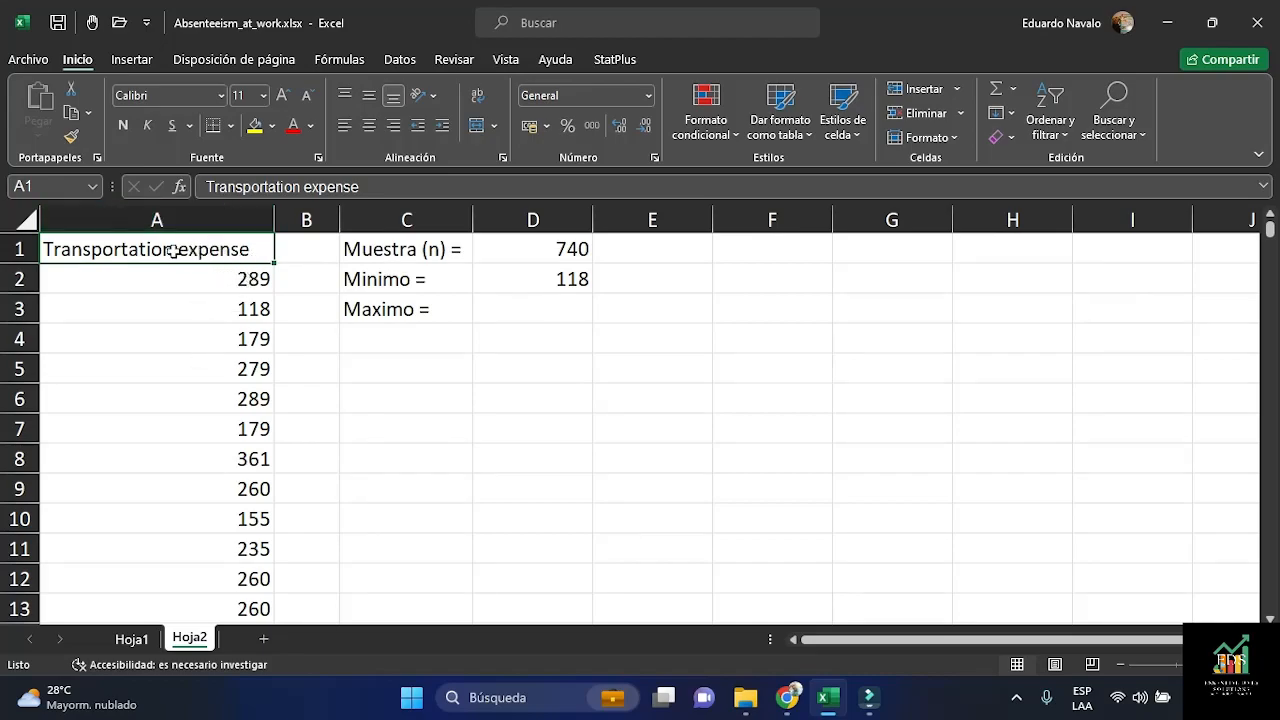
Calculate the maximum transportation expense in D3 with =MAX(A:A)
{"action": "left_click", "coordinate": [522, 312]}
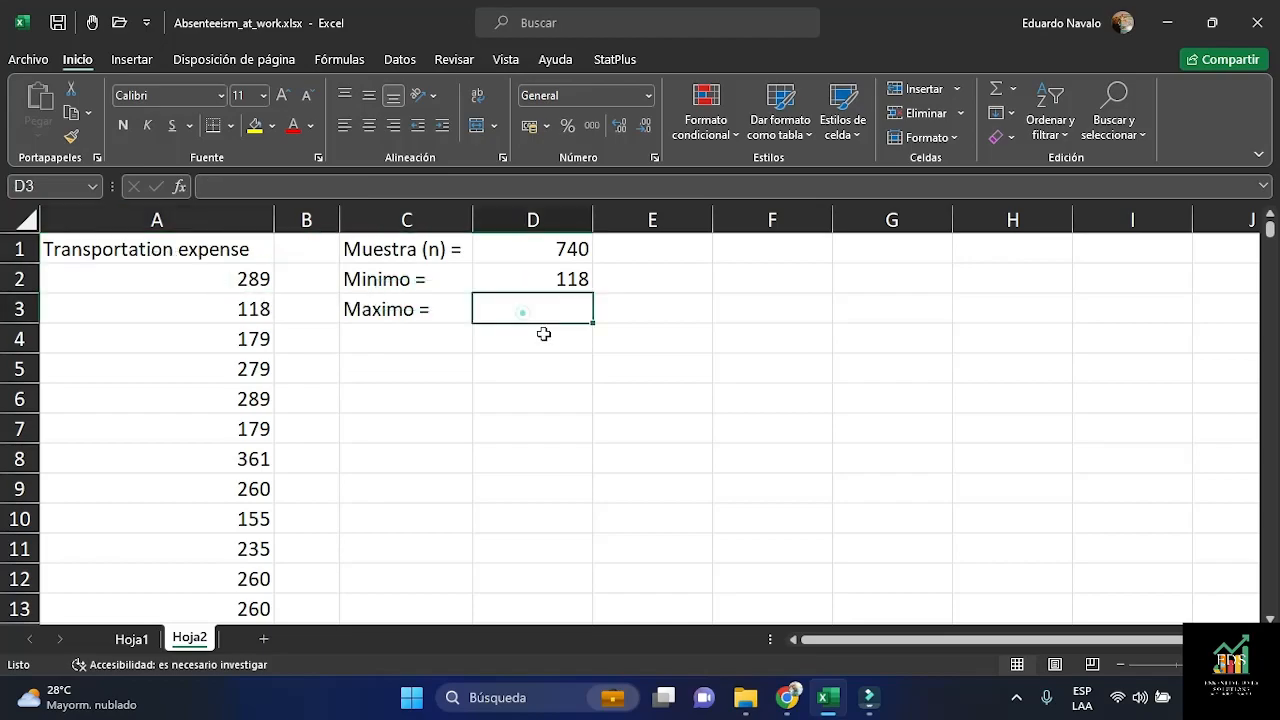
{"action": "type", "text": "="}
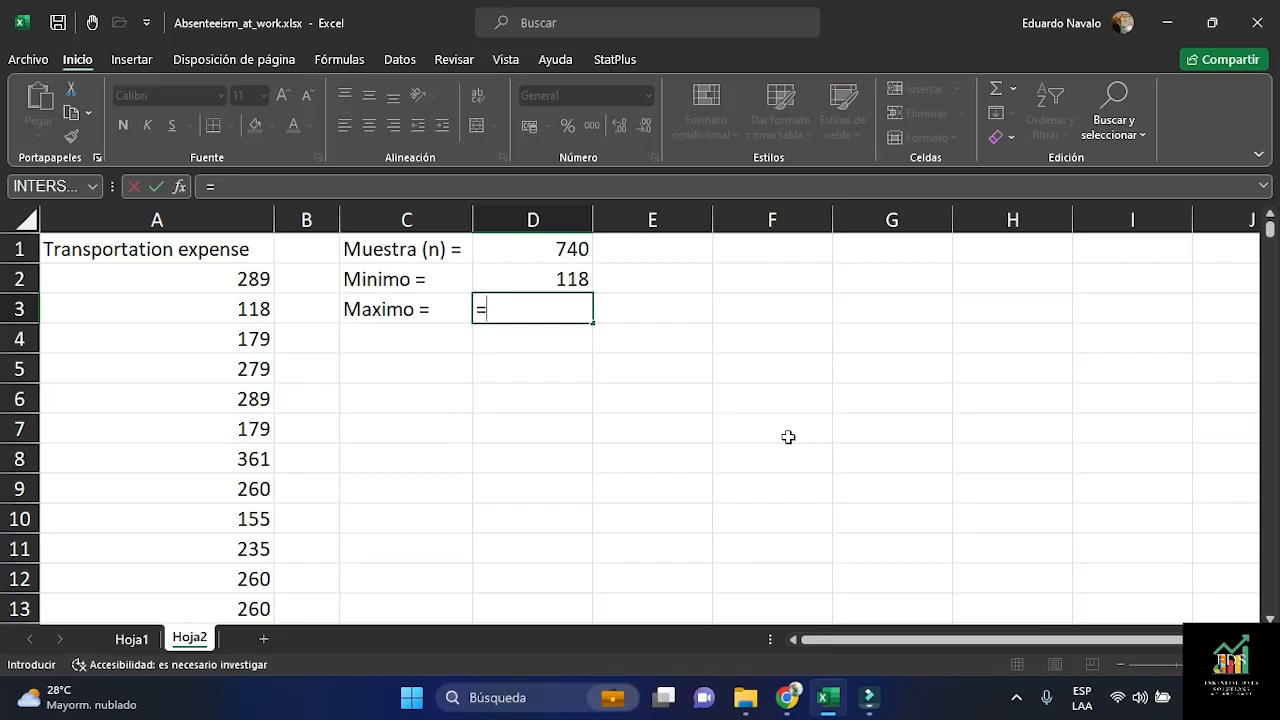
{"action": "type", "text": "max"}
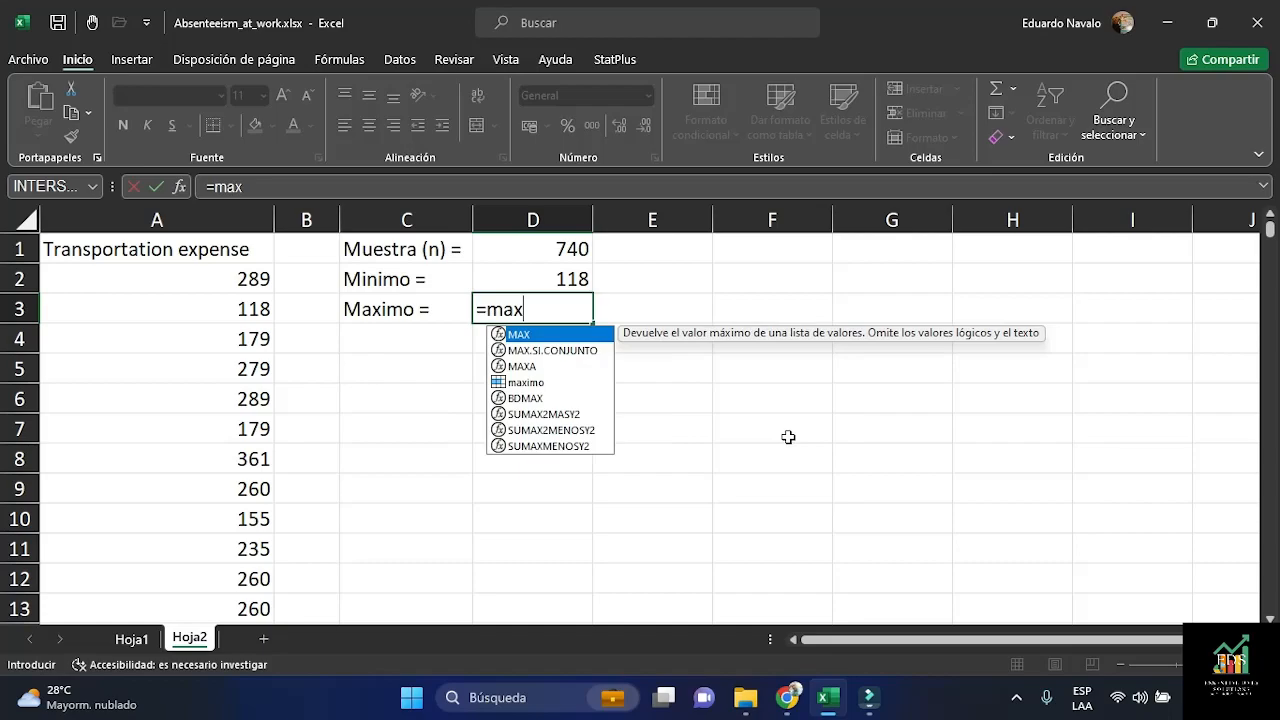
{"action": "key", "text": "Tab"}
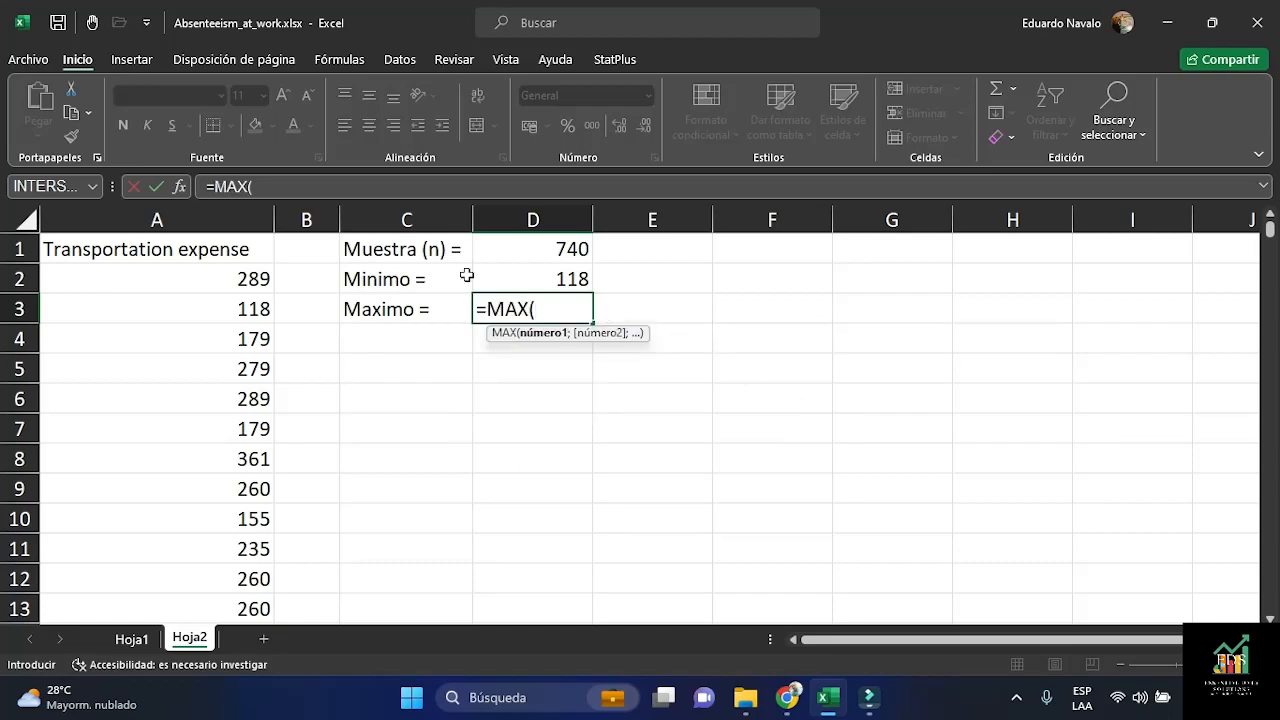
{"action": "left_click", "coordinate": [165, 223]}
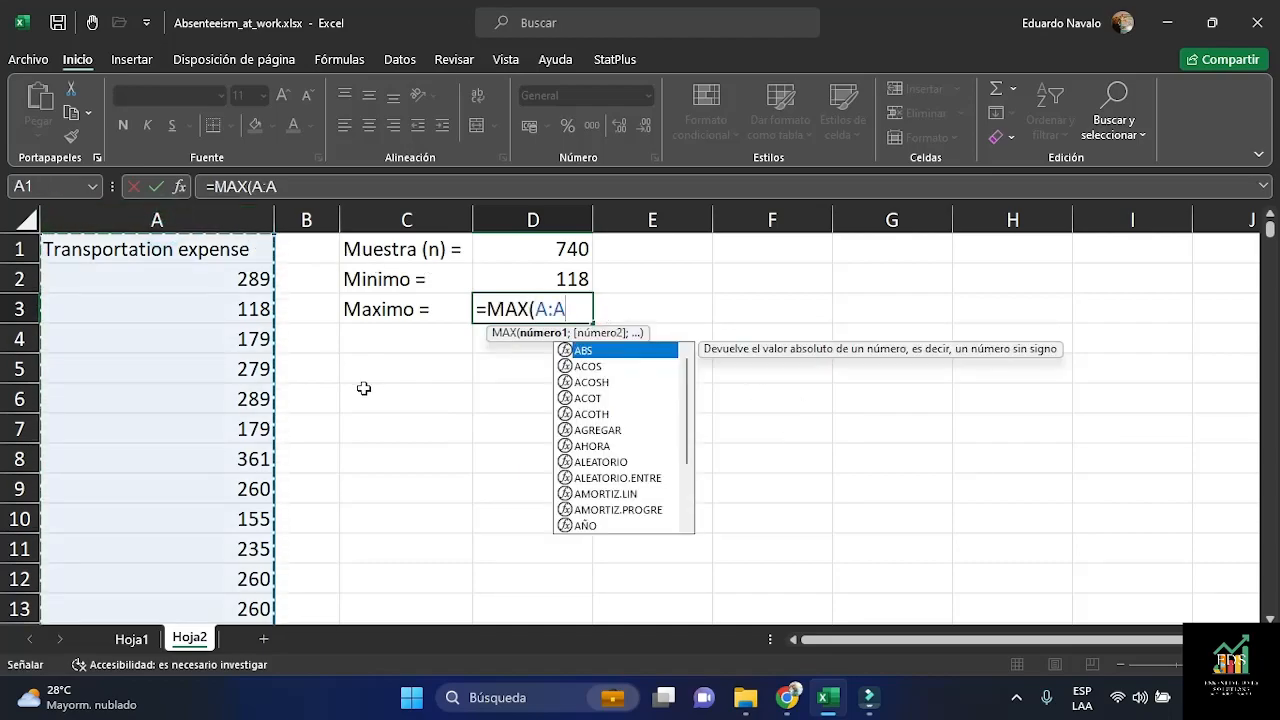
{"action": "type", "text": ")"}
{"action": "key", "text": "Return"}
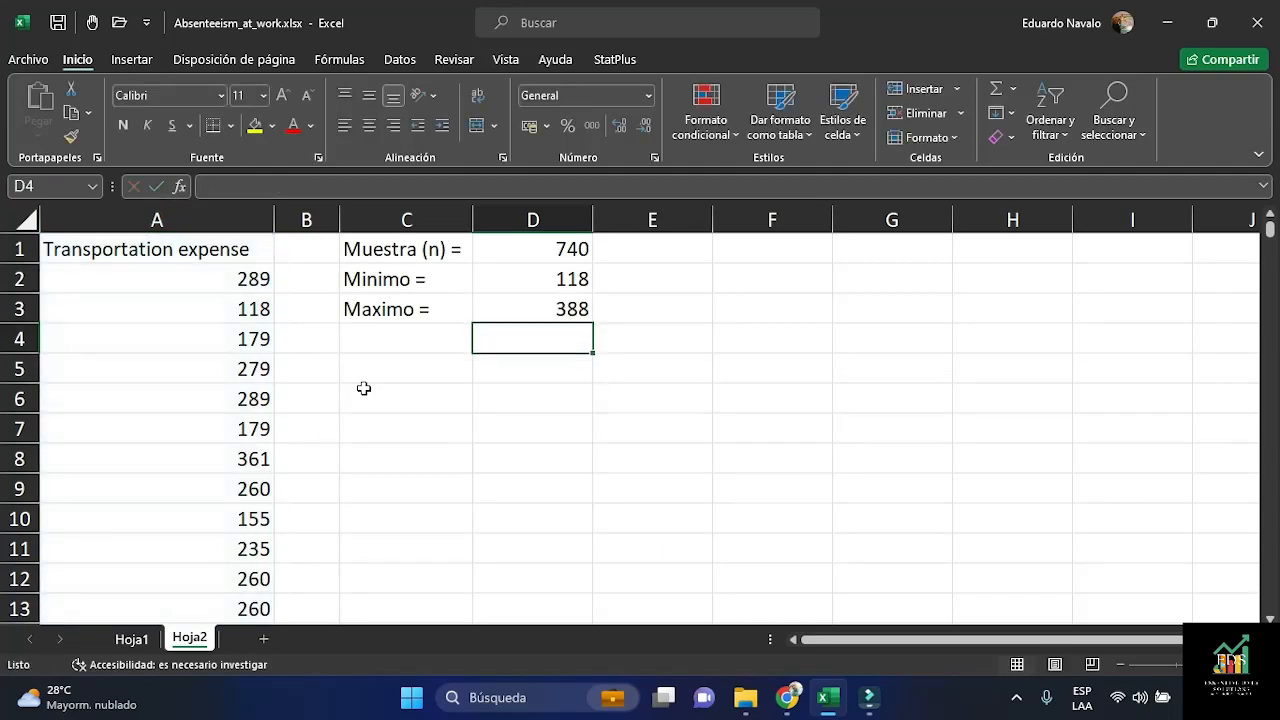
Enter the heading "Paso 1. Calcular cantidad de intervalos o clases" in C5
{"action": "key", "text": "Down"}
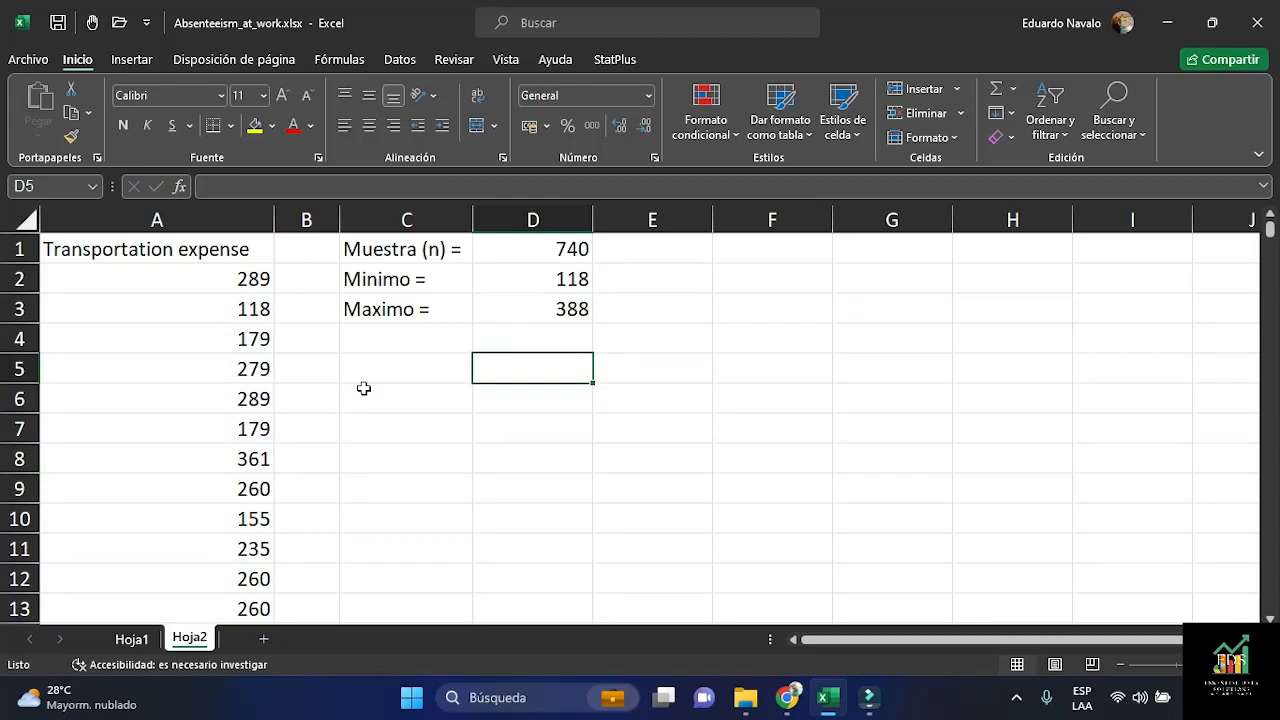
{"action": "key", "text": "Left"}
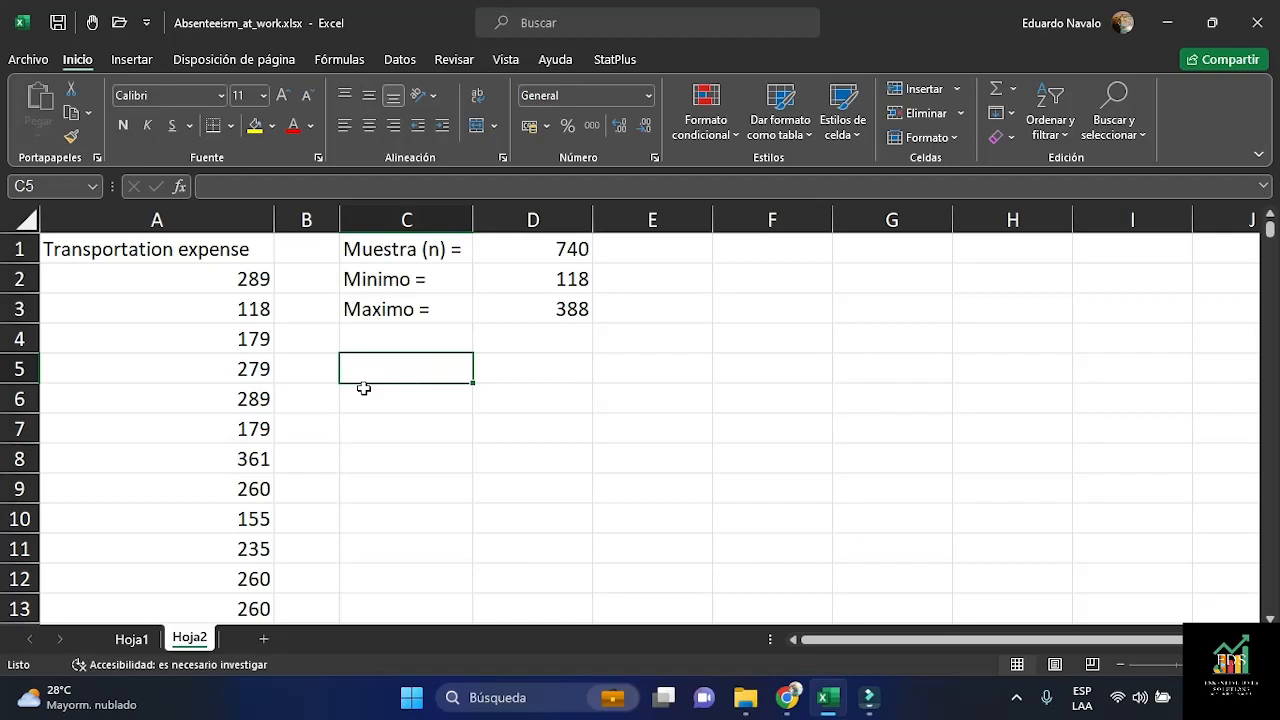
{"action": "type", "text": "Paso "}
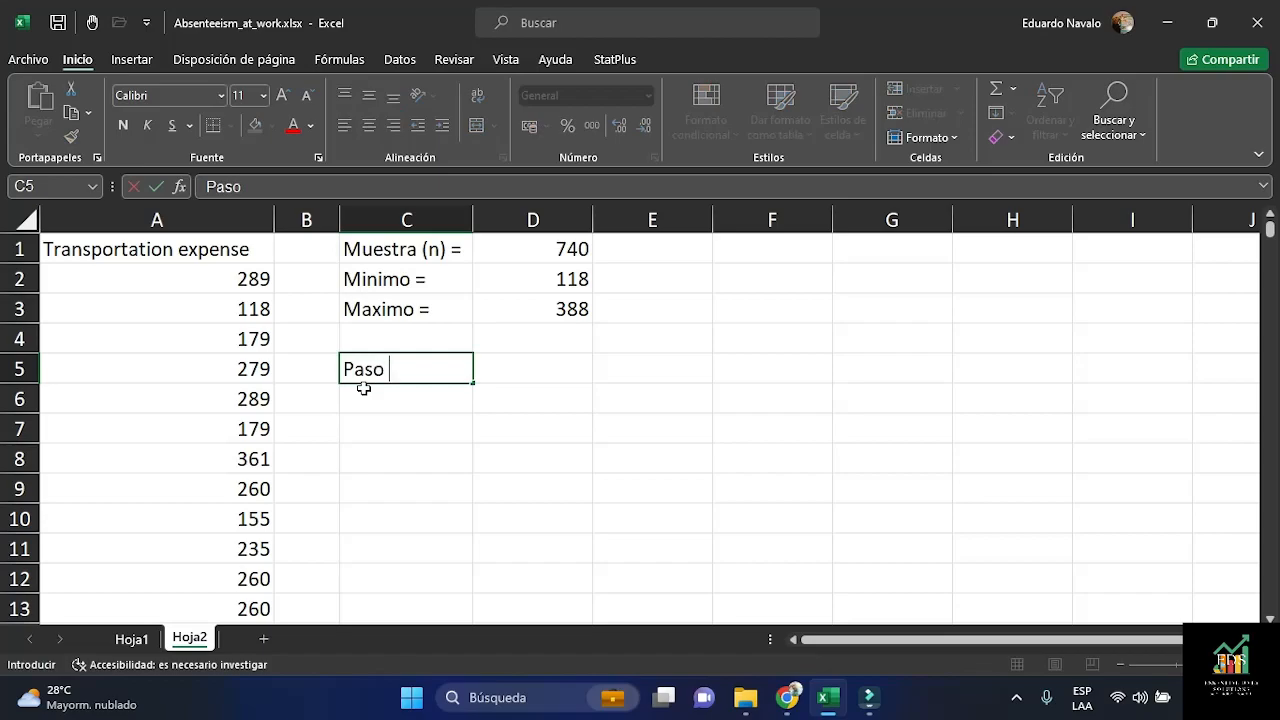
{"action": "type", "text": "1. Calcular "}
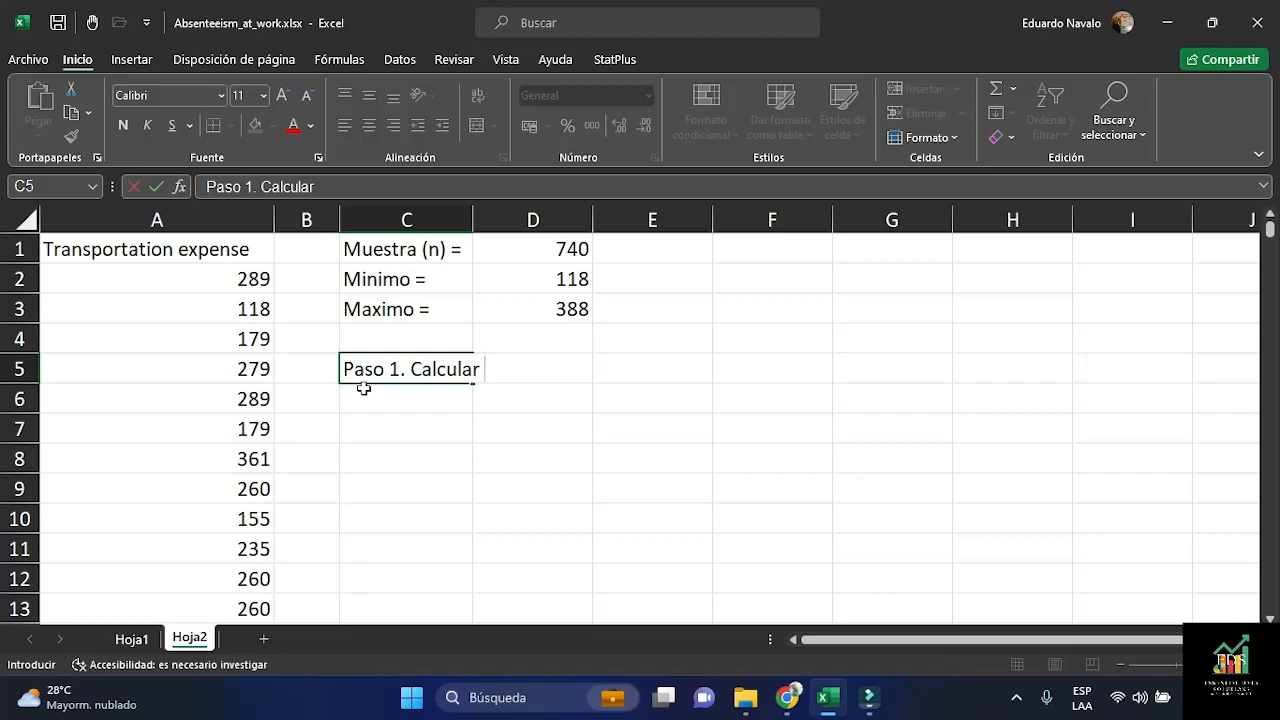
{"action": "type", "text": "cantidad d"}
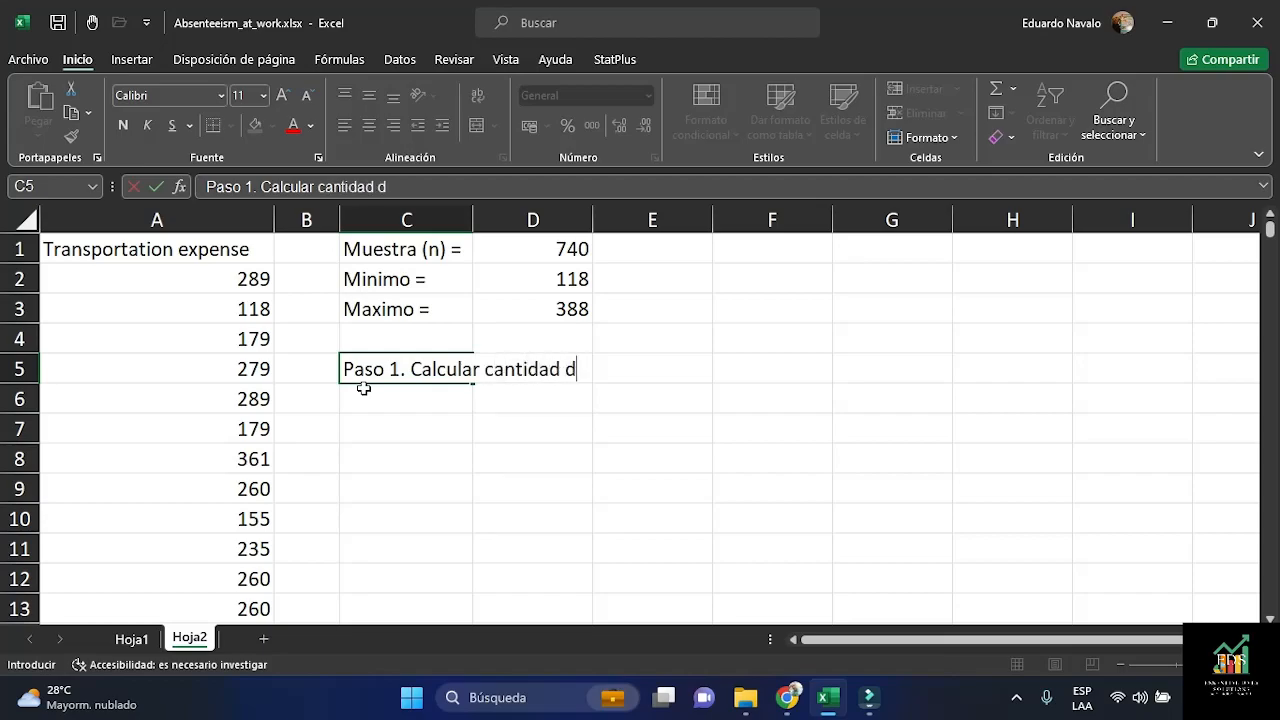
{"action": "type", "text": "e intervalos o "}
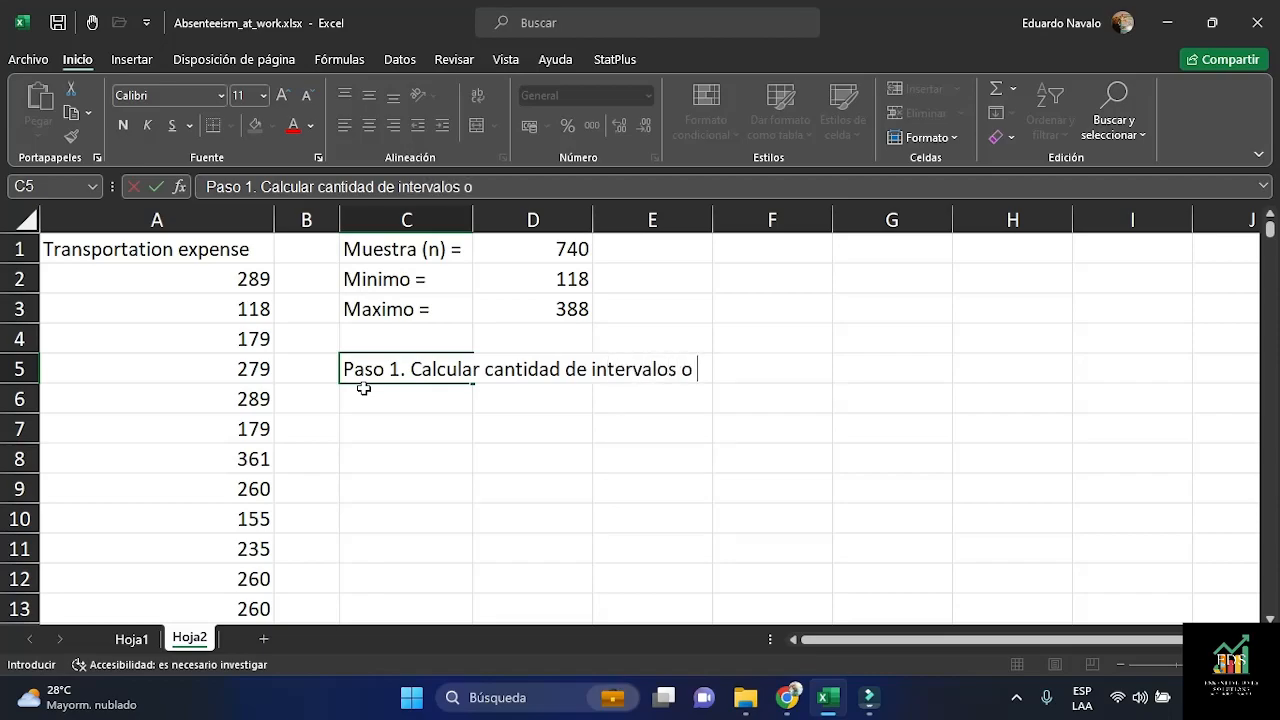
{"action": "type", "text": "clases"}
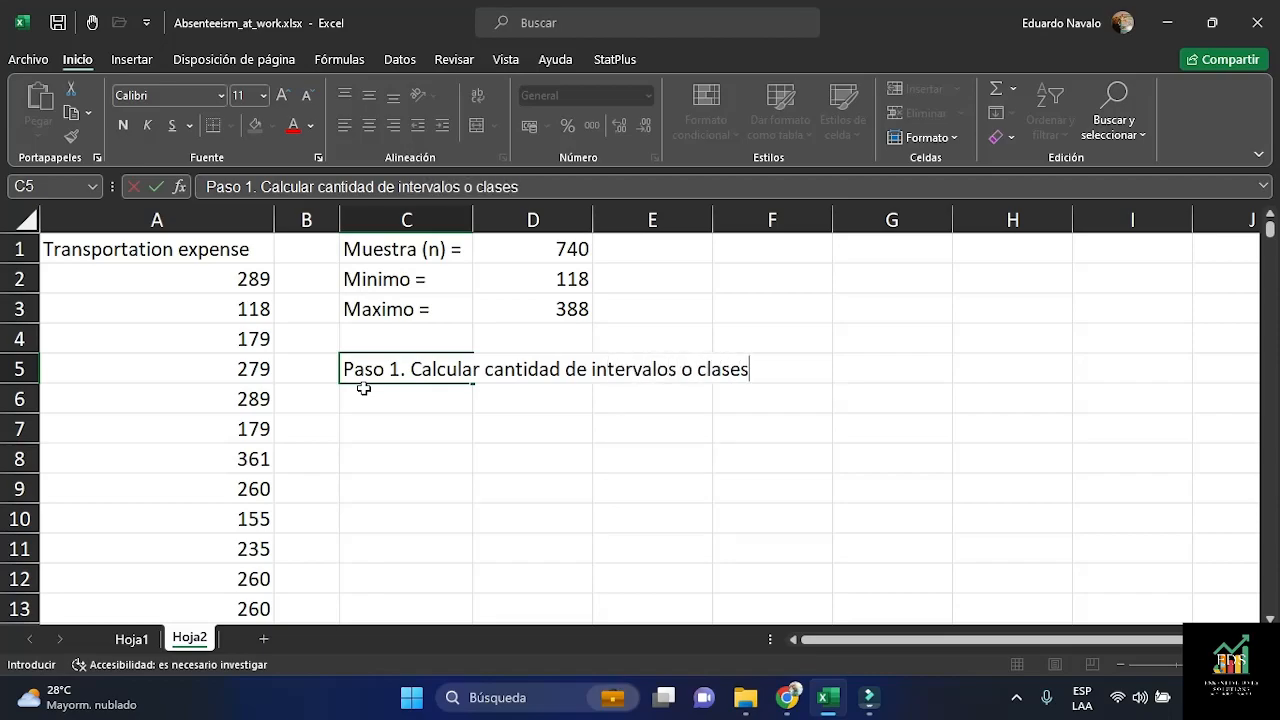
{"action": "key", "text": "Return"}
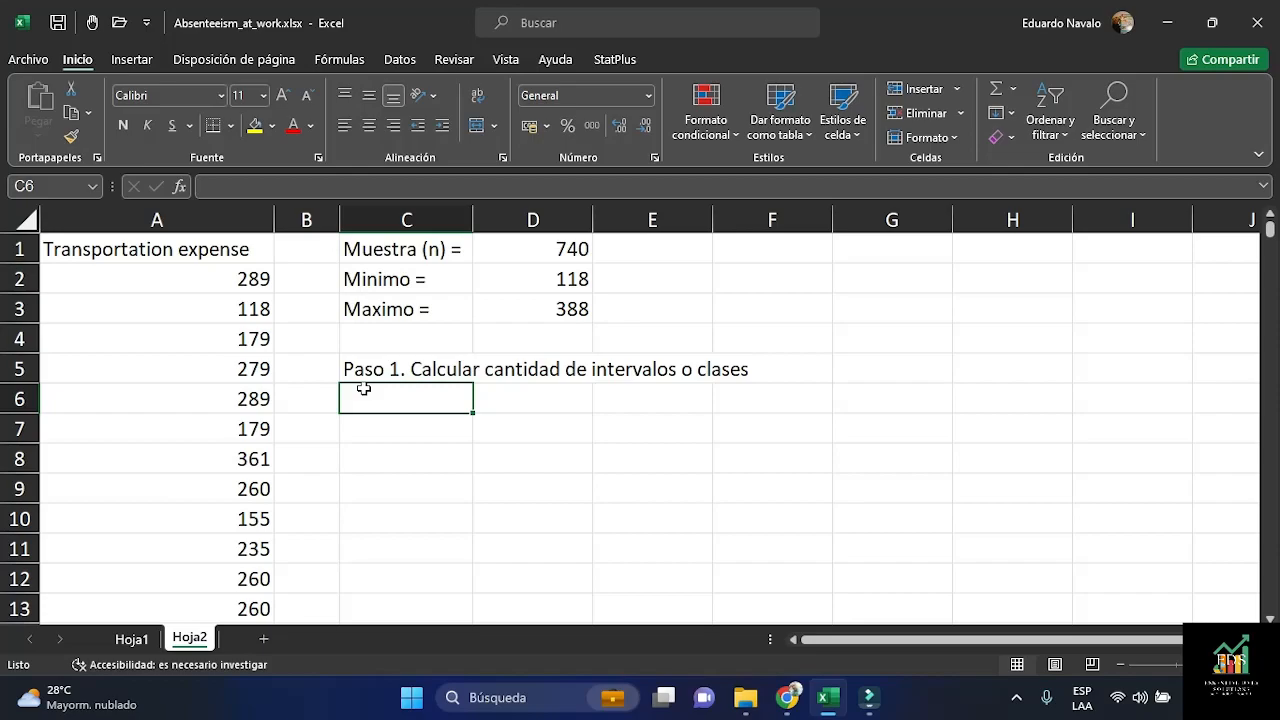
Enter the subheading "Formula exponencial" in C6 and the label "k =" in C7
{"action": "type", "text": "F"}
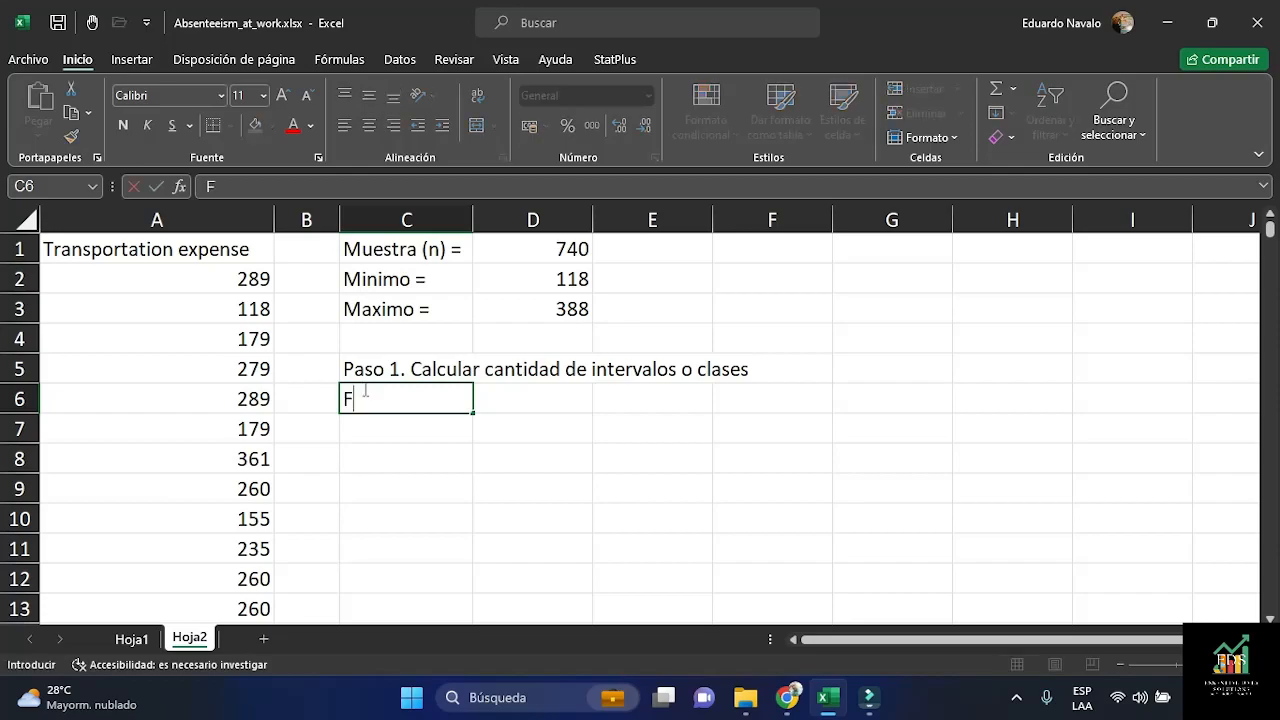
{"action": "type", "text": "ormula e"}
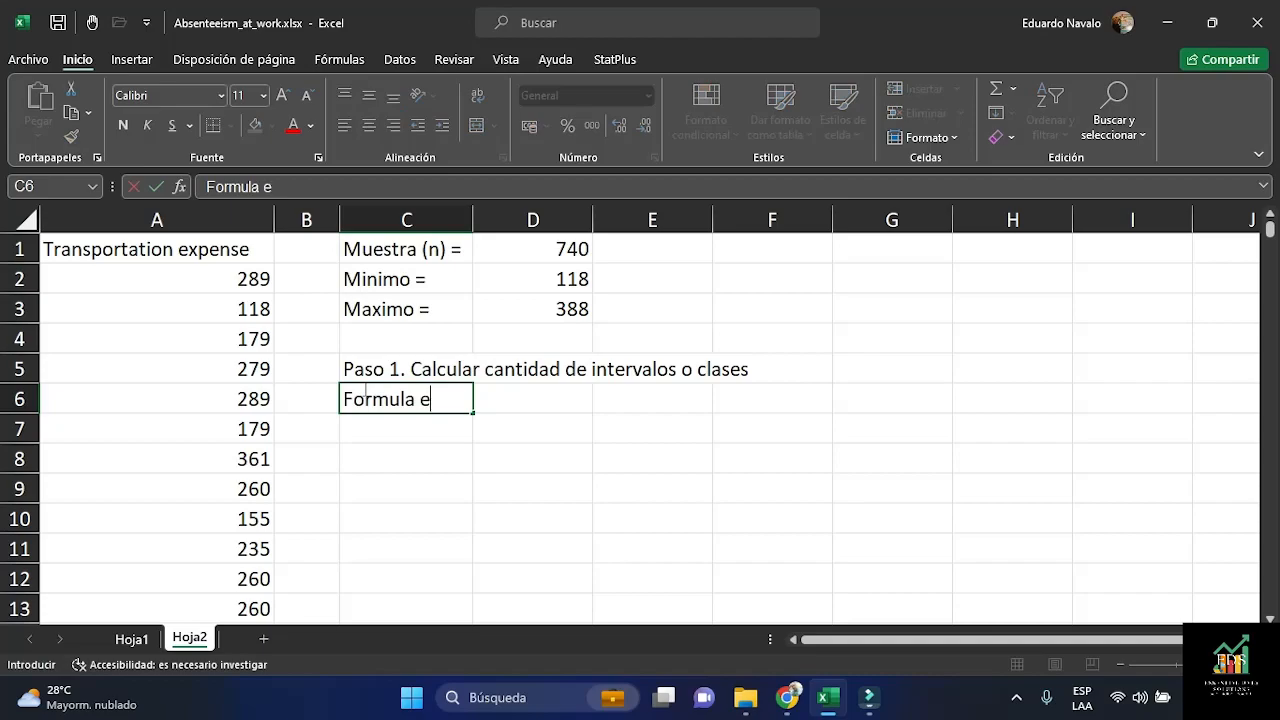
{"action": "type", "text": "xponencial"}
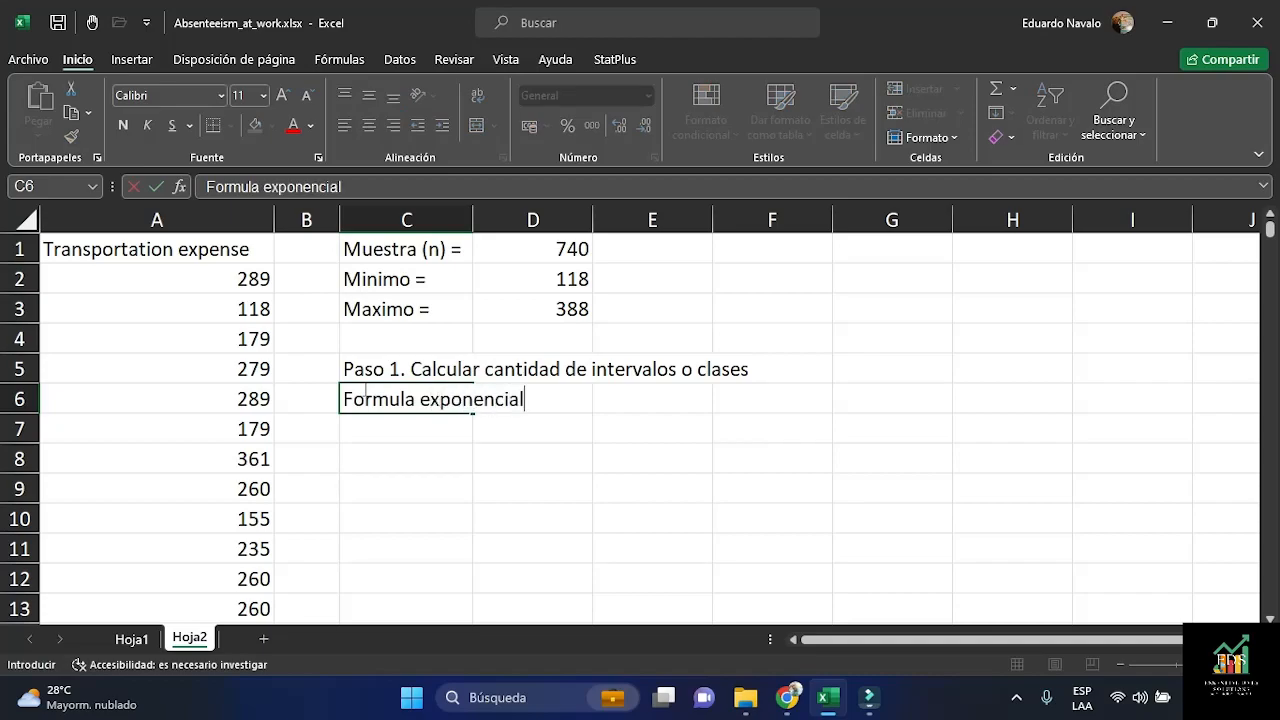
{"action": "key", "text": "Return"}
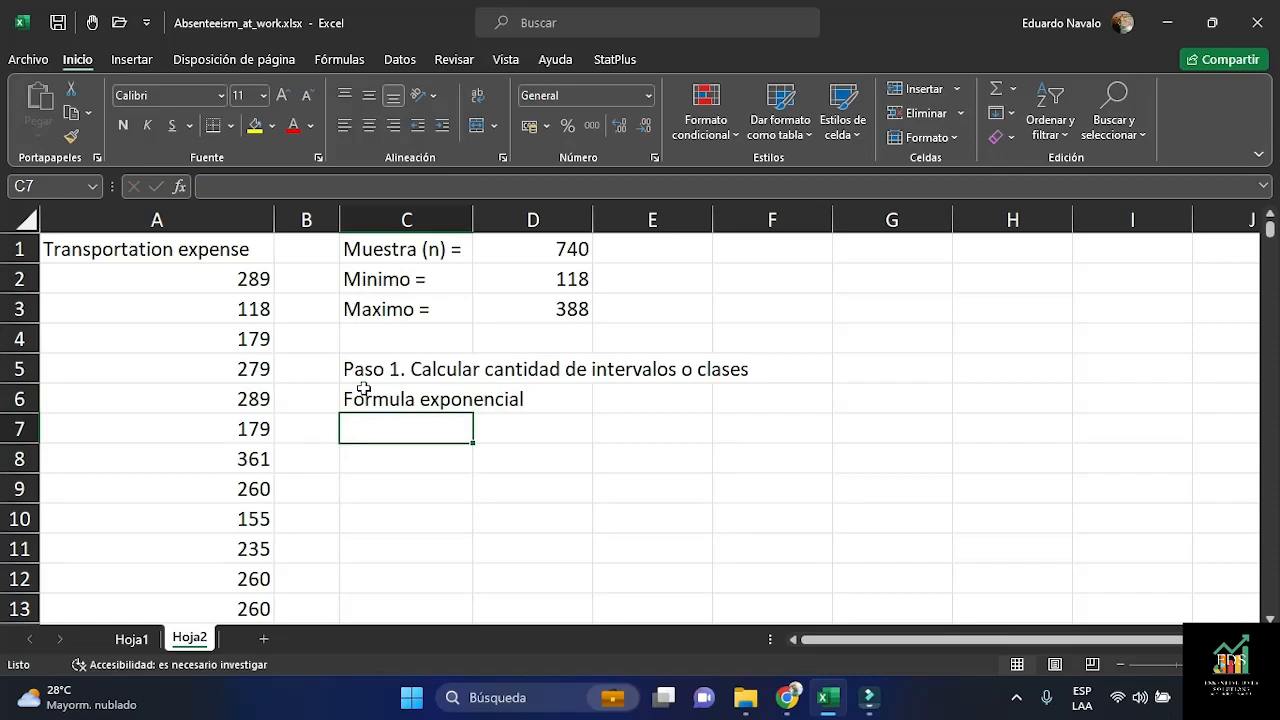
{"action": "type", "text": "k ="}
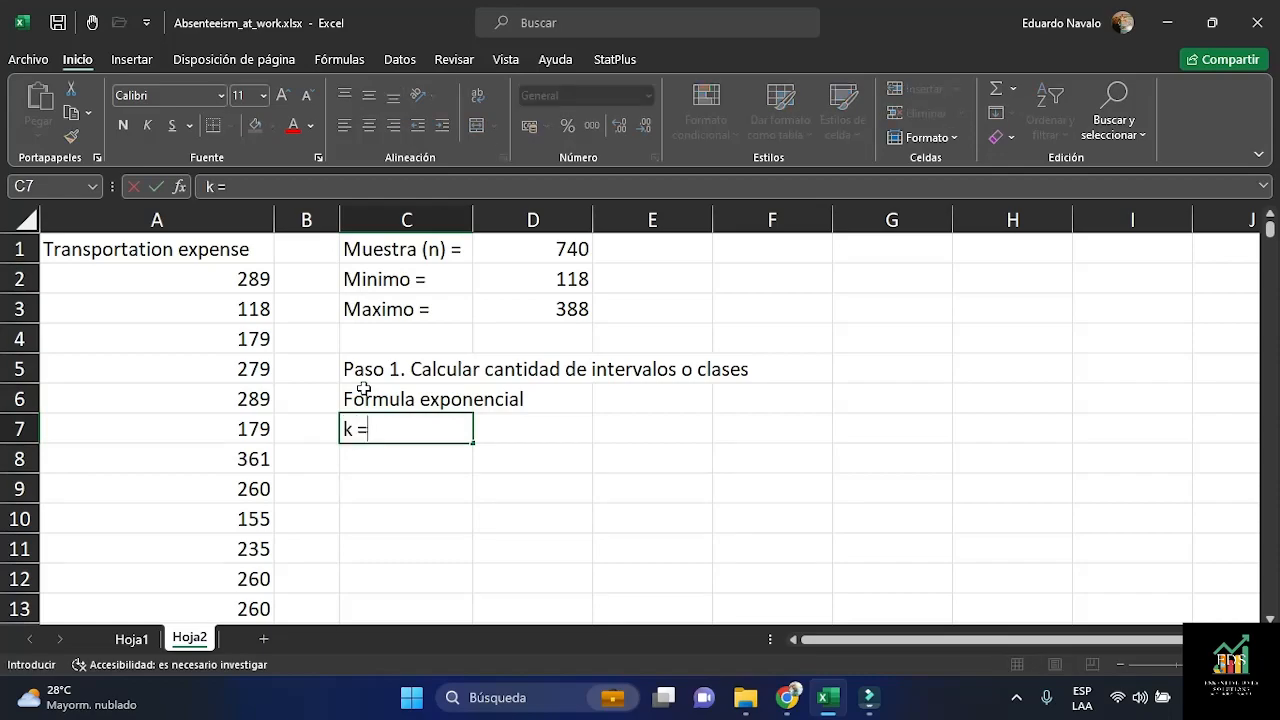
{"action": "key", "text": "Tab"}
{"action": "key", "text": "Down"}
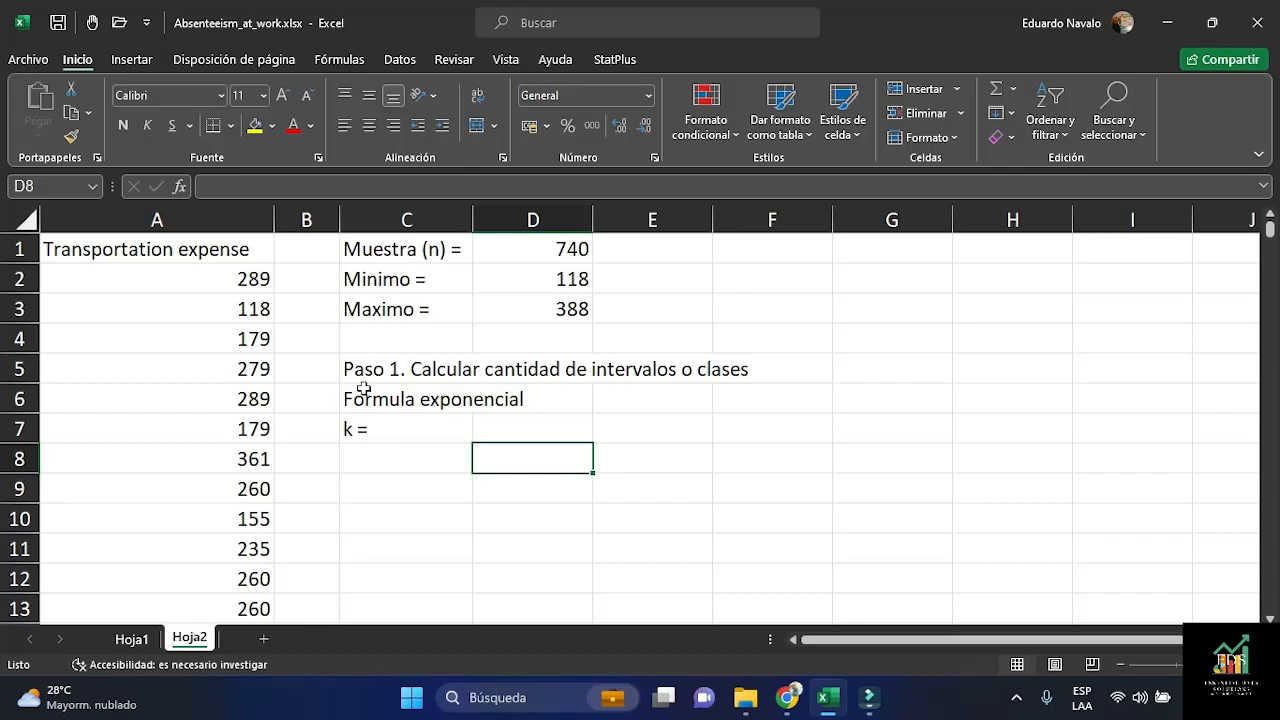
Calculate 2 raised to the value of k in D8 with =POTENCIA(2;D7)
{"action": "type", "text": "="}
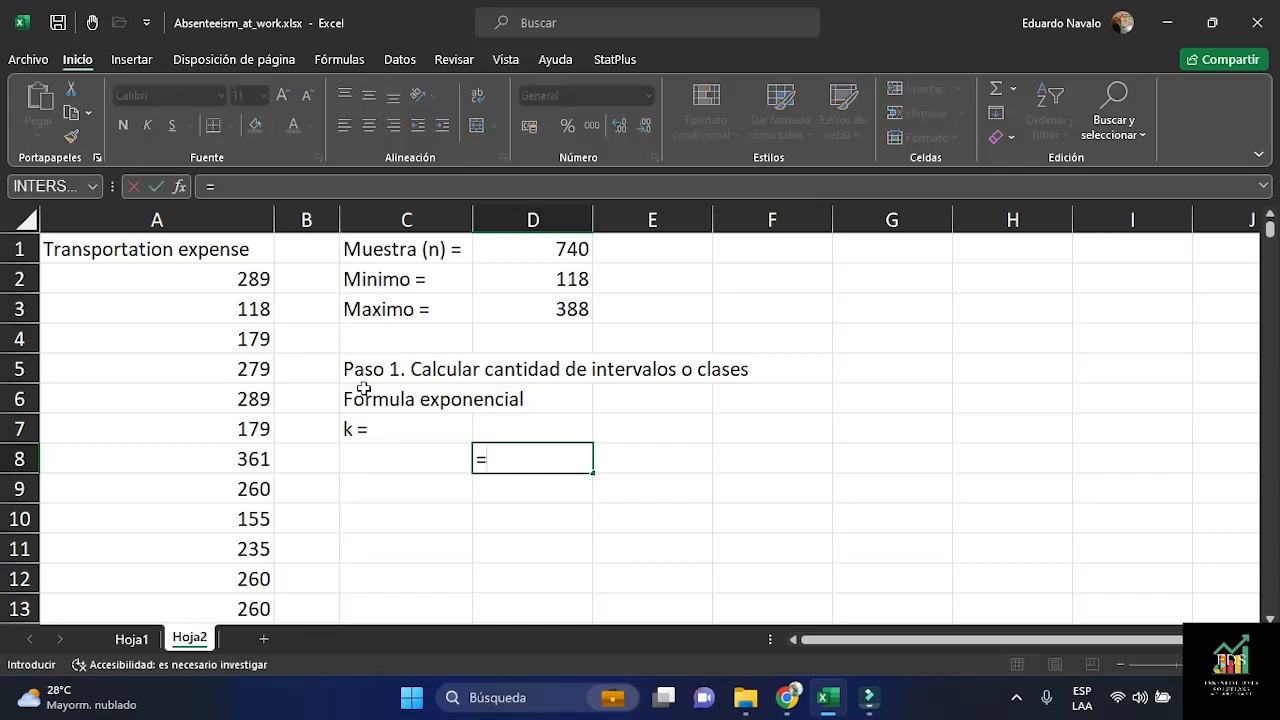
{"action": "type", "text": "poten"}
{"action": "key", "text": "Tab"}
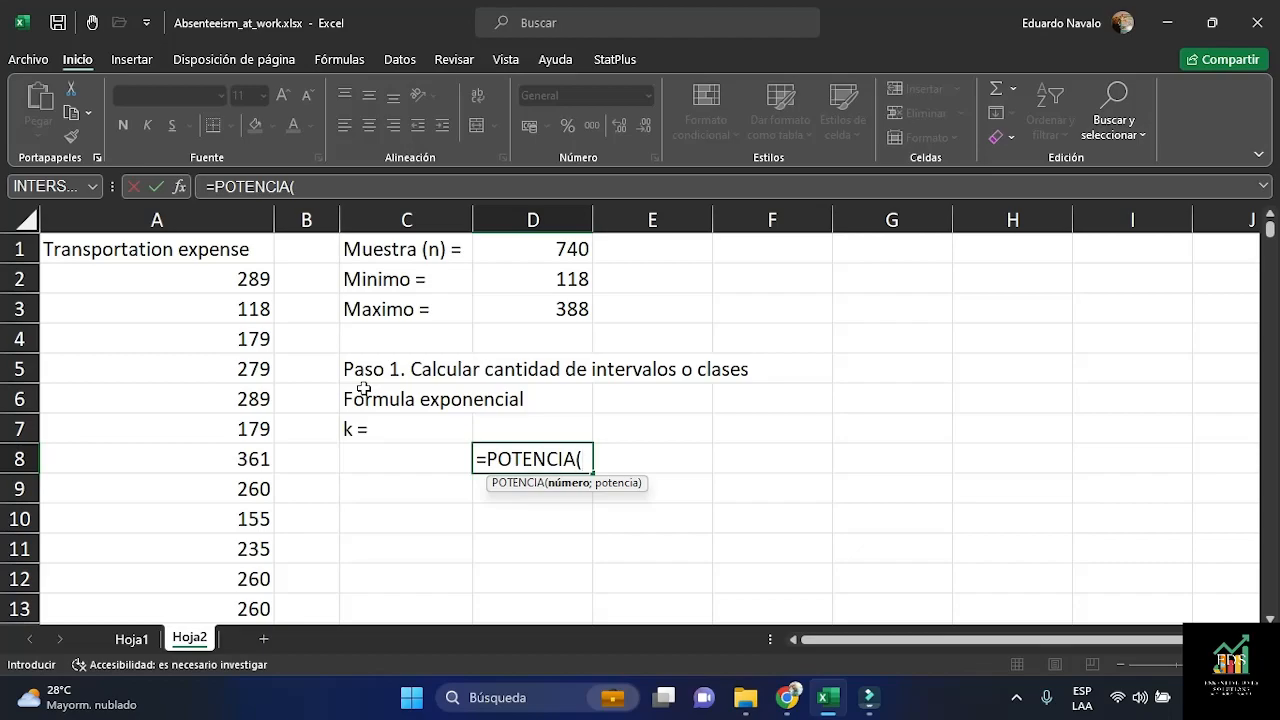
{"action": "type", "text": "2;"}
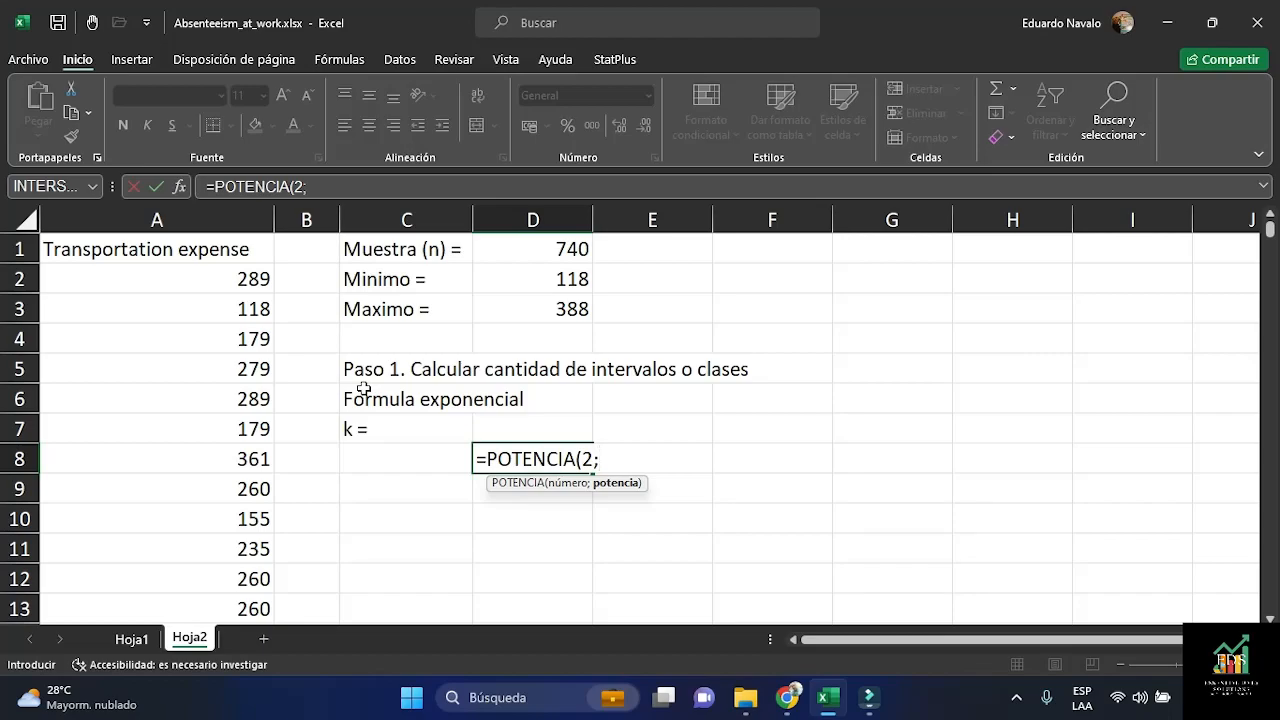
{"action": "left_click", "coordinate": [522, 425]}
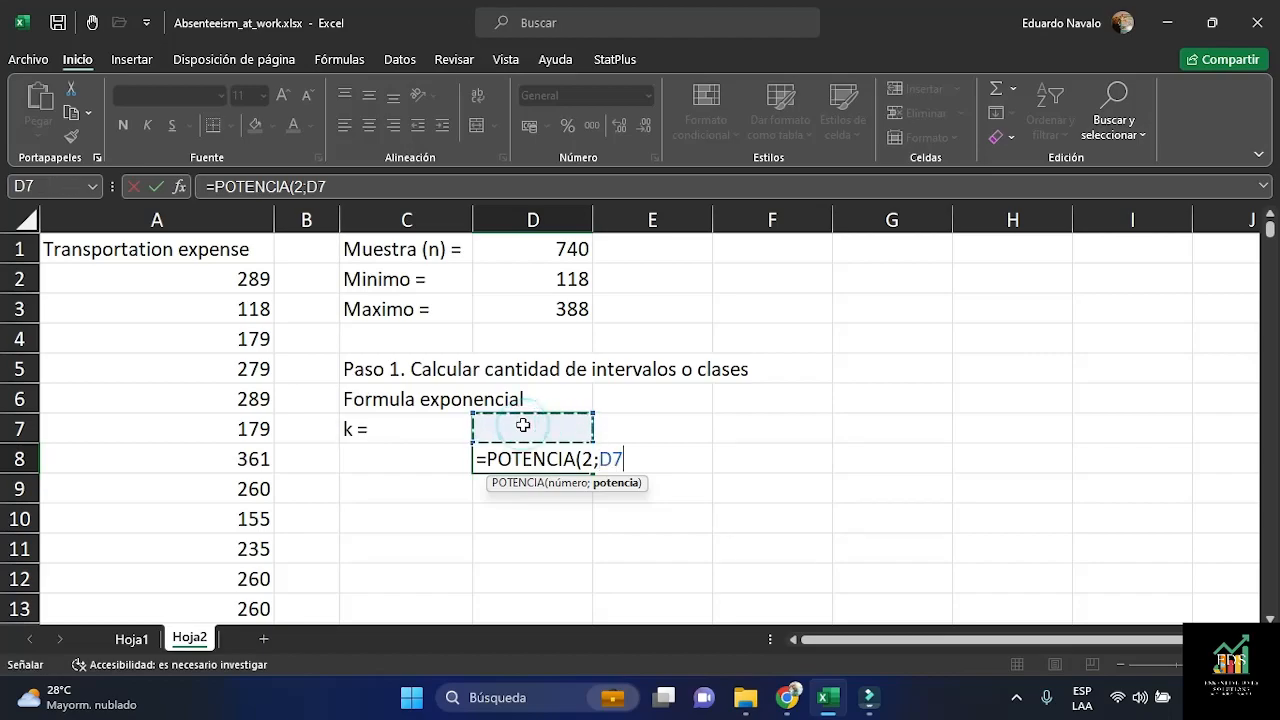
{"action": "type", "text": ")"}
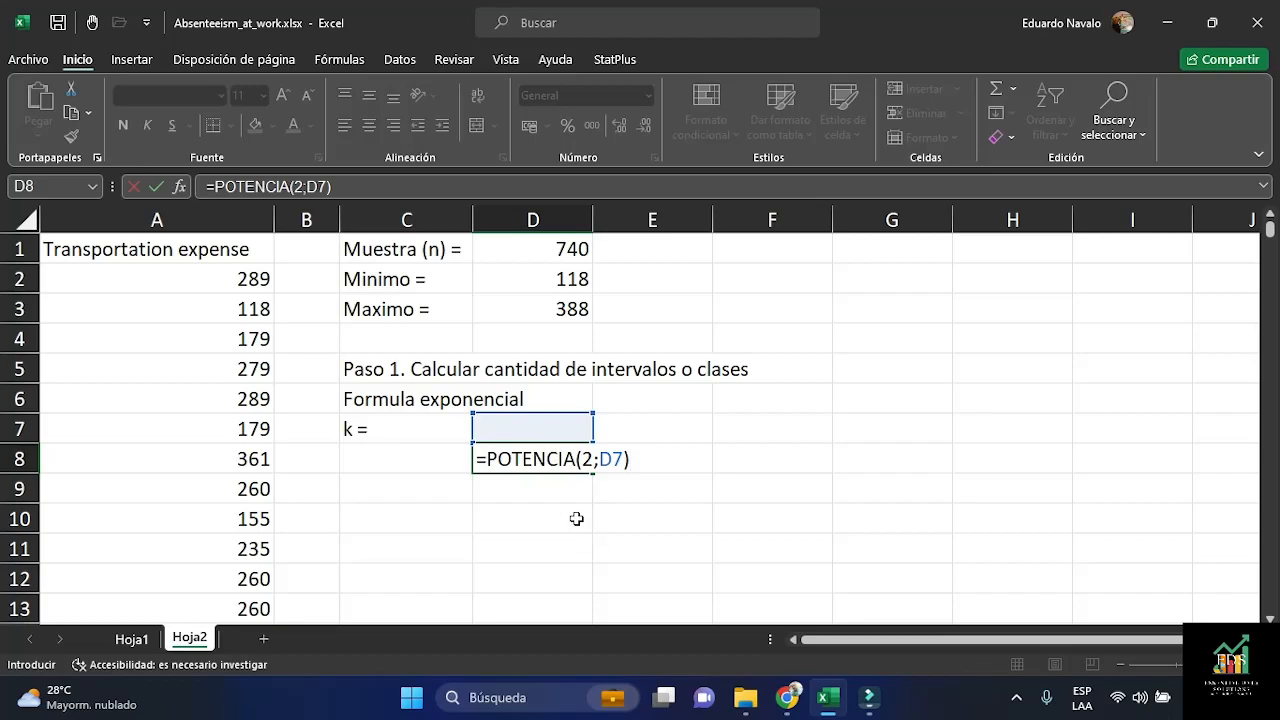
{"action": "key", "text": "ctrl+Return"}
{"action": "key", "text": "Return"}
{"action": "key", "text": "Up"}
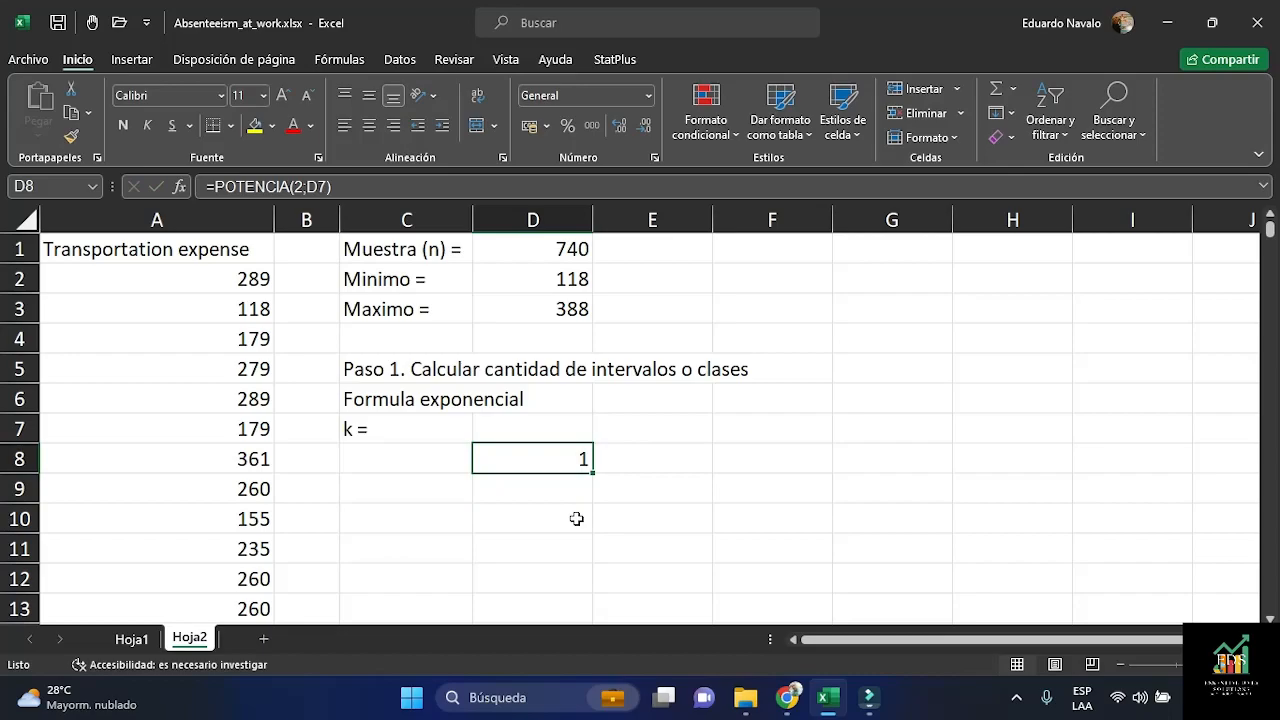
Enter the condition "> = n" in E8, beside the power calculation
{"action": "key", "text": "Right"}
{"action": "key", "text": "Left"}
{"action": "key", "text": "Right"}
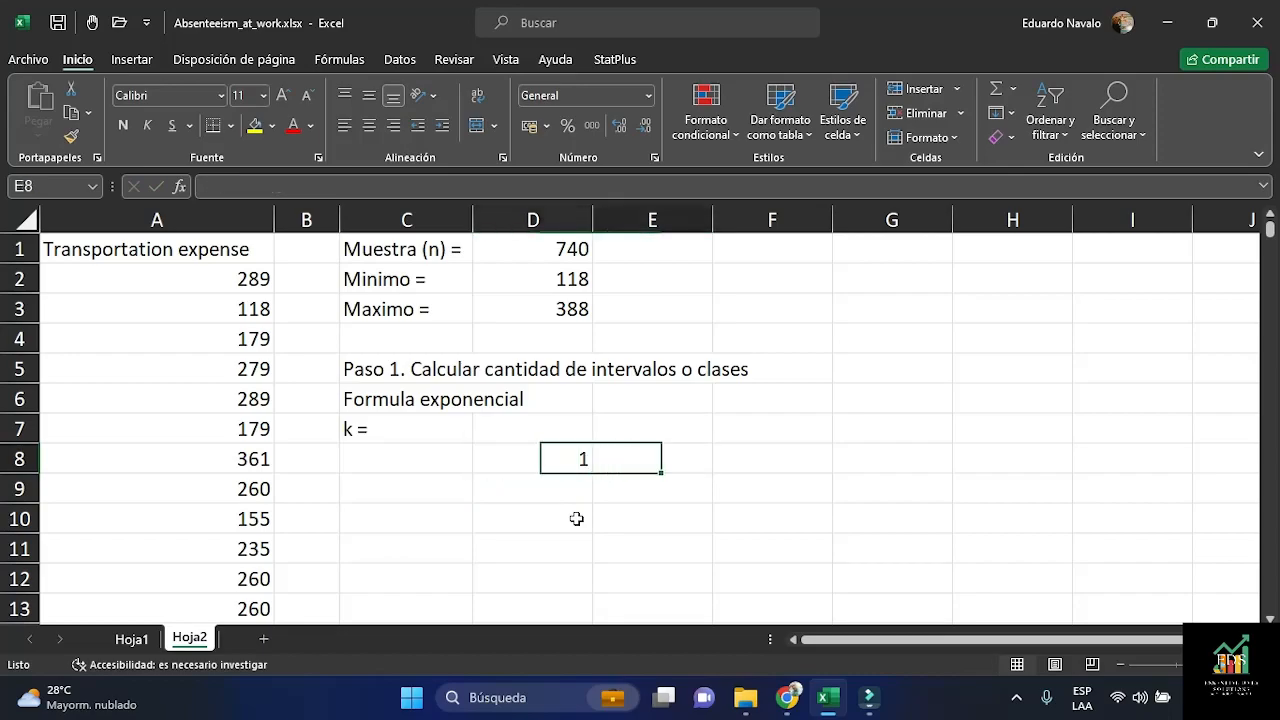
{"action": "type", "text": ">"}
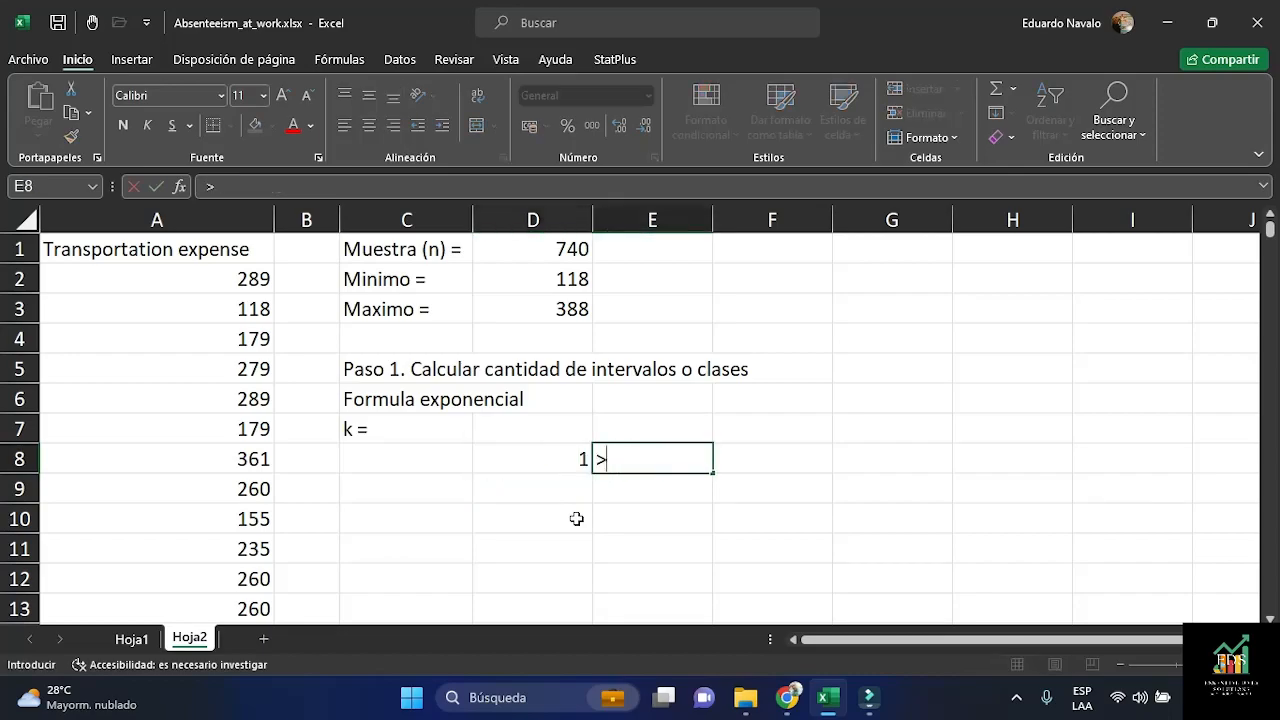
{"action": "type", "text": " = n"}
{"action": "key", "text": "Return"}
{"action": "key", "text": "Up"}
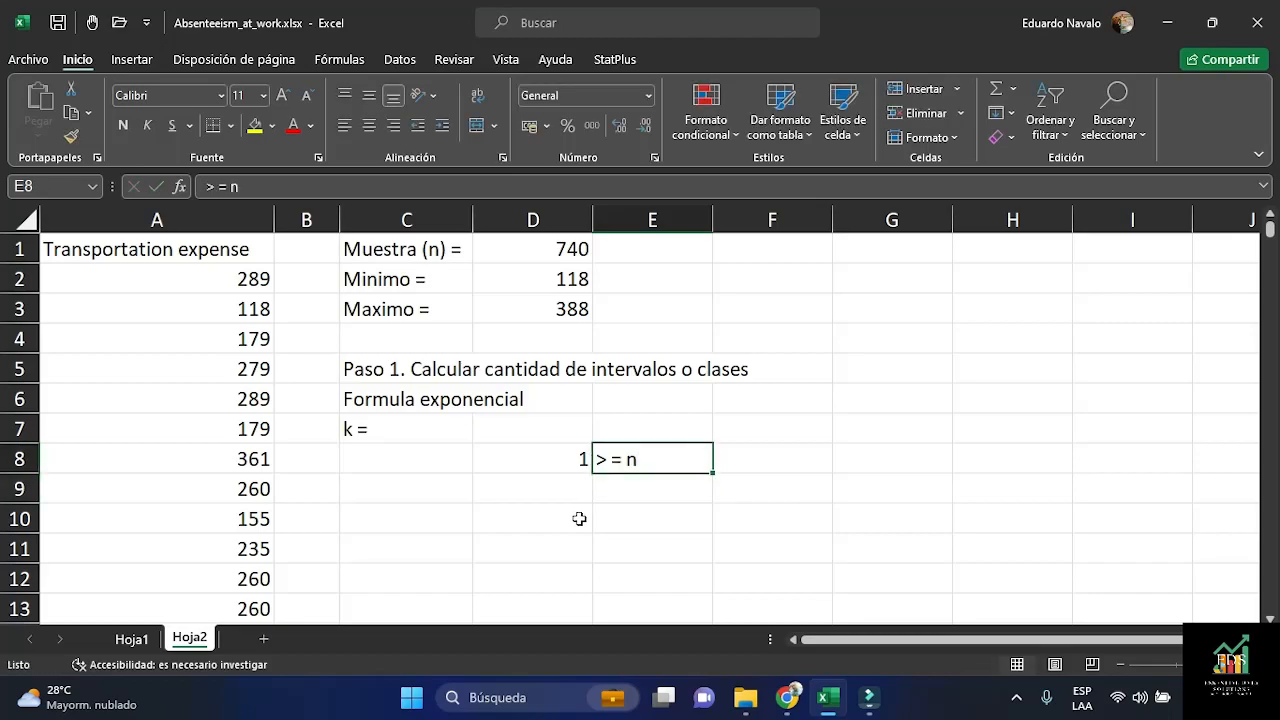
Try k values of 2, 6 and 8 in D7, comparing the power of two with the sample size in D1
{"action": "left_click", "coordinate": [537, 248]}
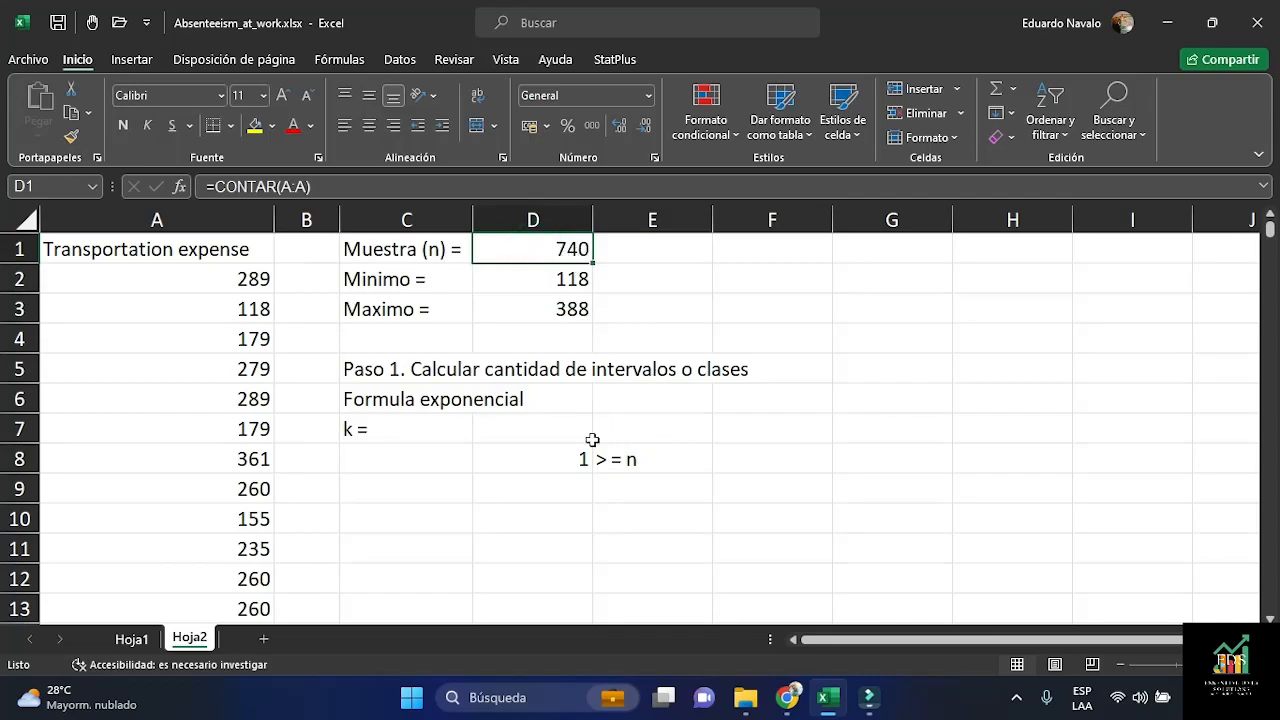
{"action": "left_click", "coordinate": [553, 435]}
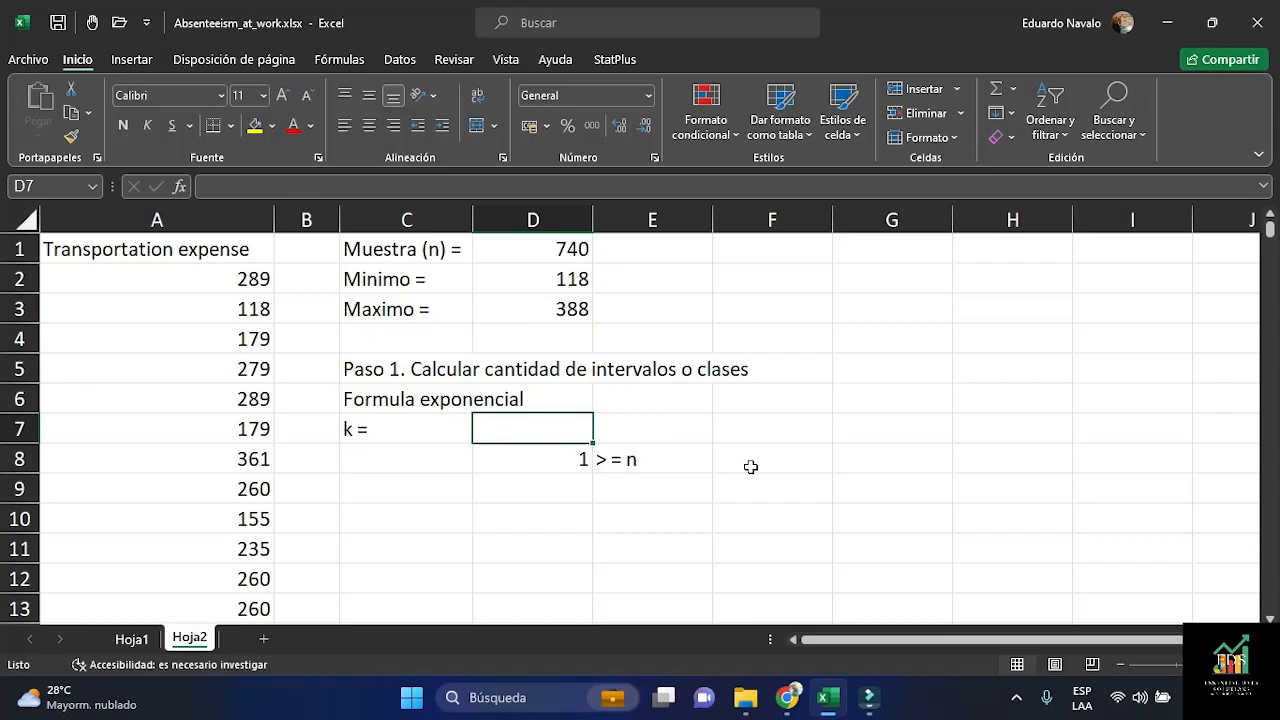
{"action": "type", "text": "2"}
{"action": "key", "text": "Return"}
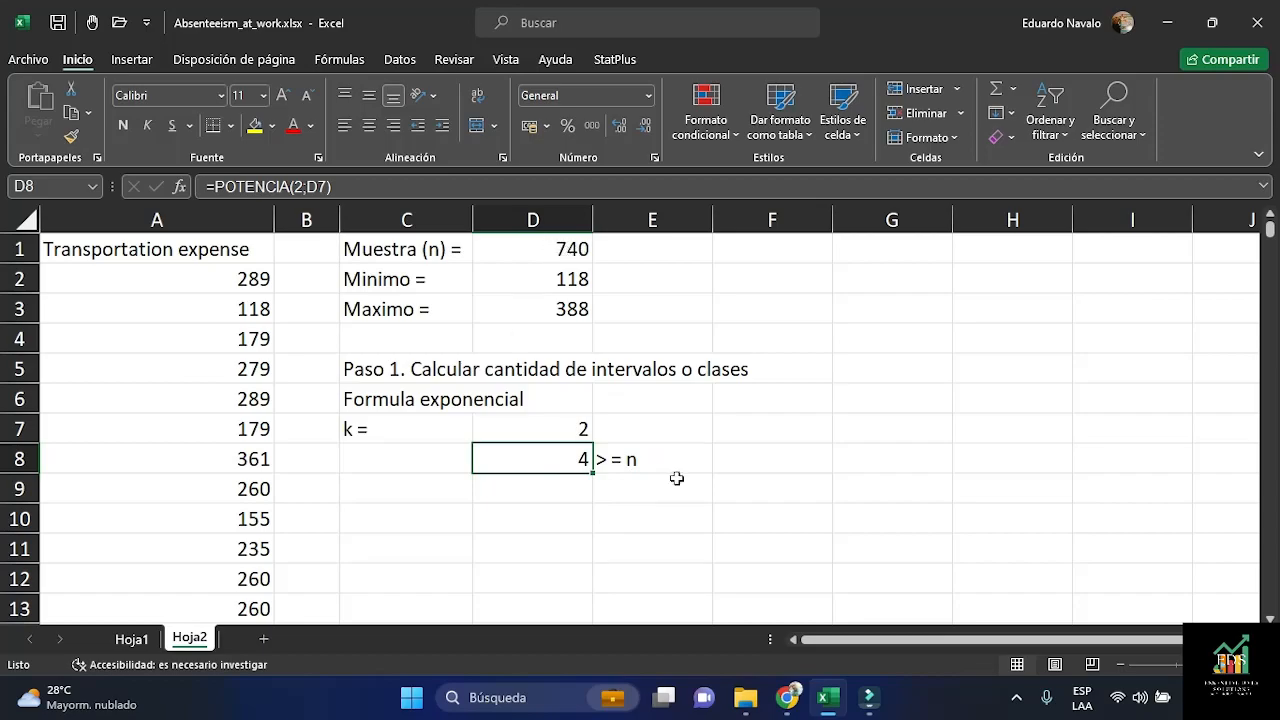
{"action": "left_click", "coordinate": [543, 433]}
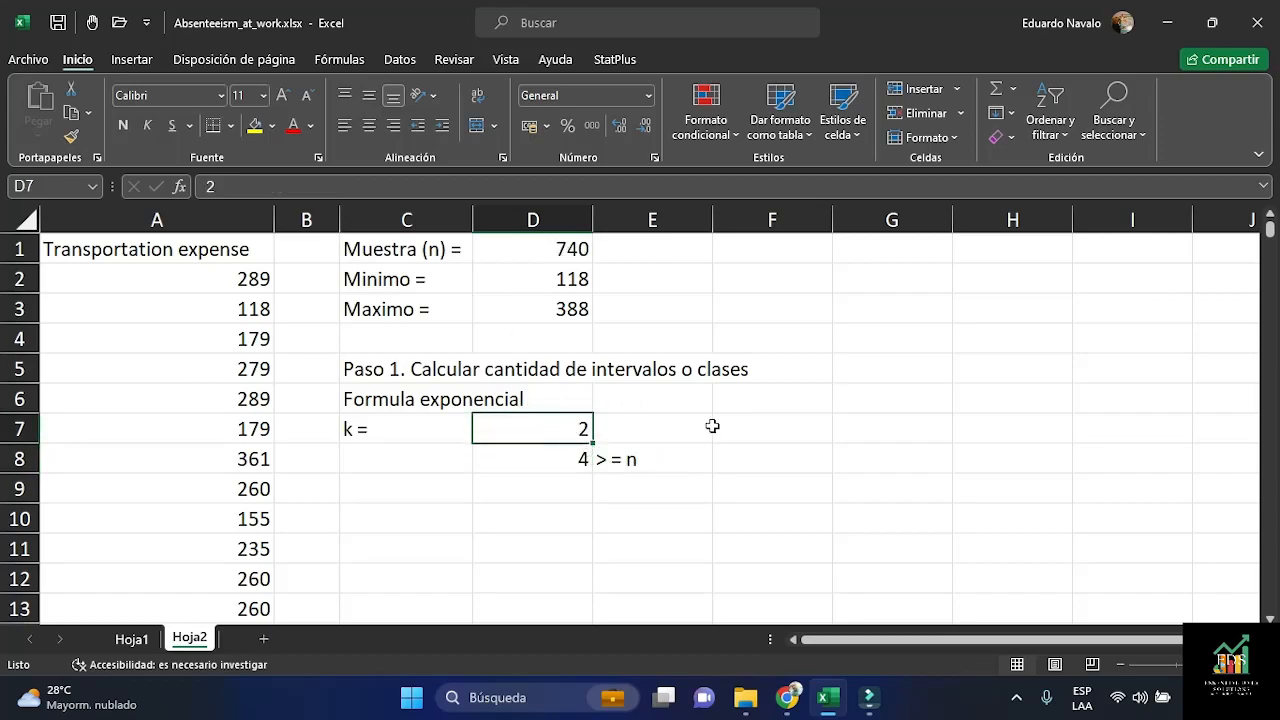
{"action": "type", "text": "6"}
{"action": "key", "text": "Return"}
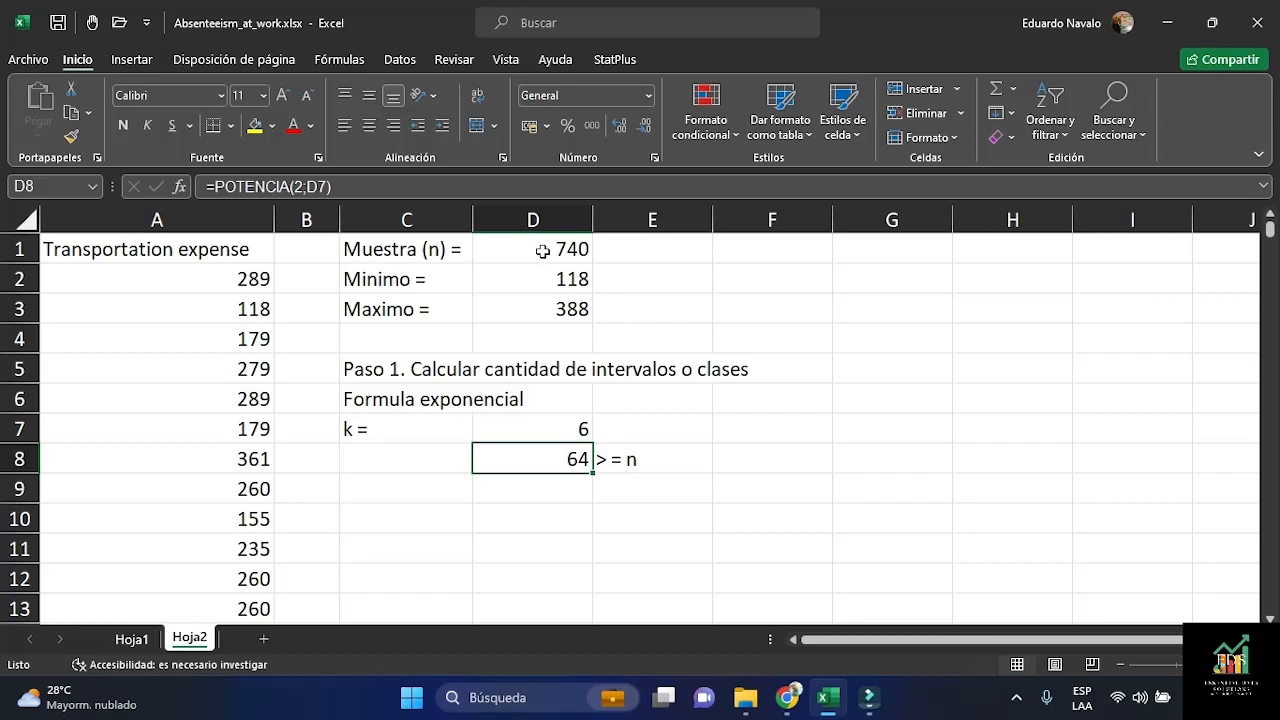
{"action": "left_click", "coordinate": [561, 432]}
{"action": "key", "text": "F2"}
{"action": "key", "text": "BackSpace"}
{"action": "type", "text": "8"}
{"action": "key", "text": "Return"}
Enter k values of 9 and 10 in D7, comparing each power of two with the sample size in D1
{"action": "left_click", "coordinate": [558, 428]}
{"action": "type", "text": "9"}
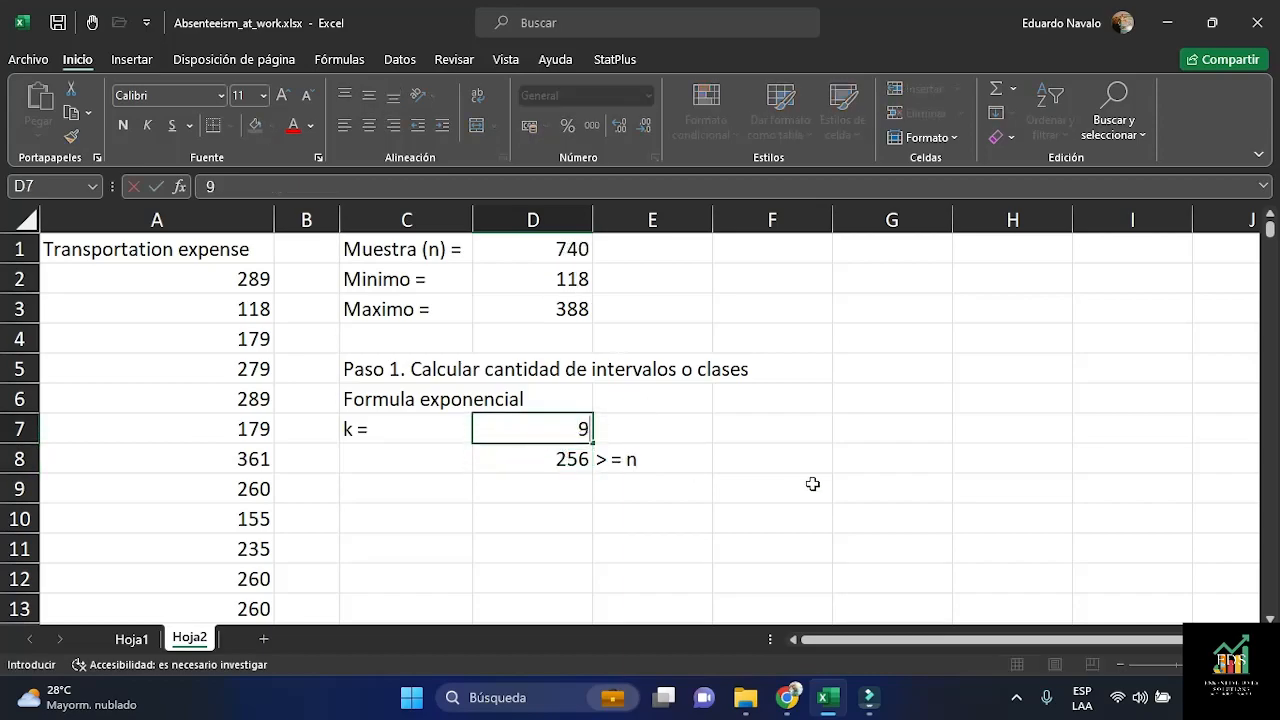
{"action": "key", "text": "Return"}
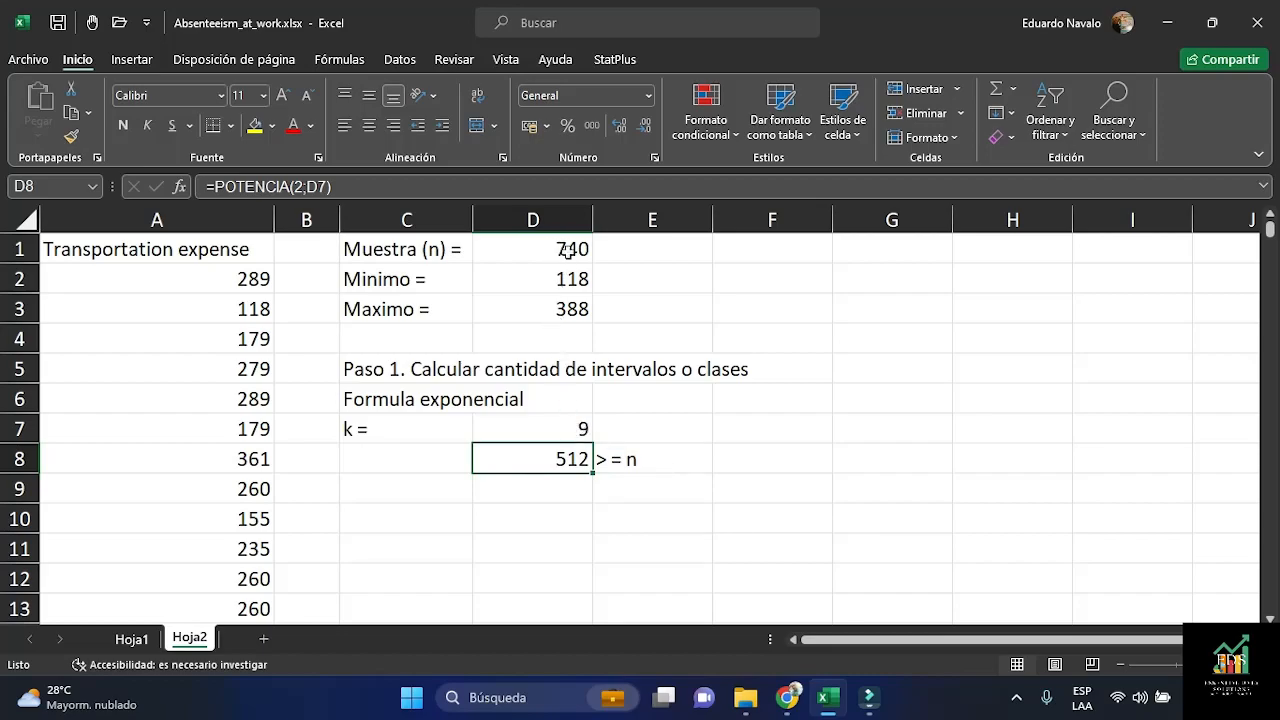
{"action": "left_click", "coordinate": [577, 428]}
{"action": "type", "text": "10"}
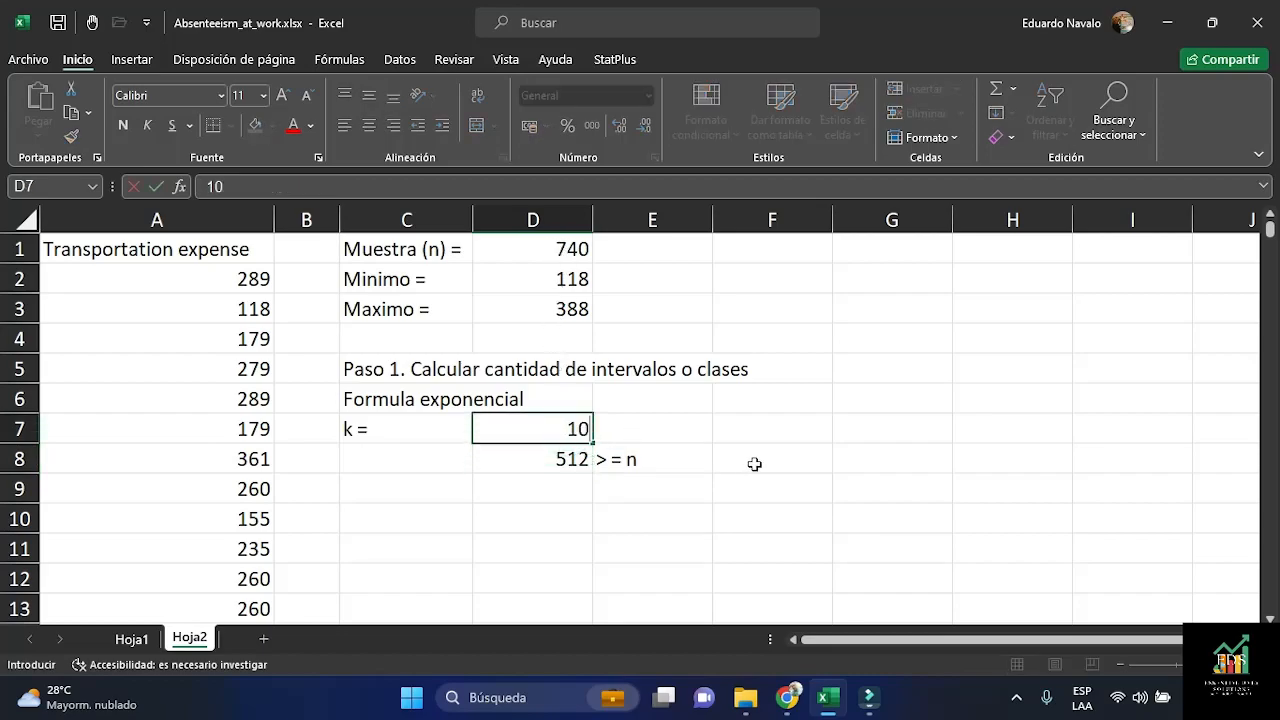
{"action": "key", "text": "Return"}
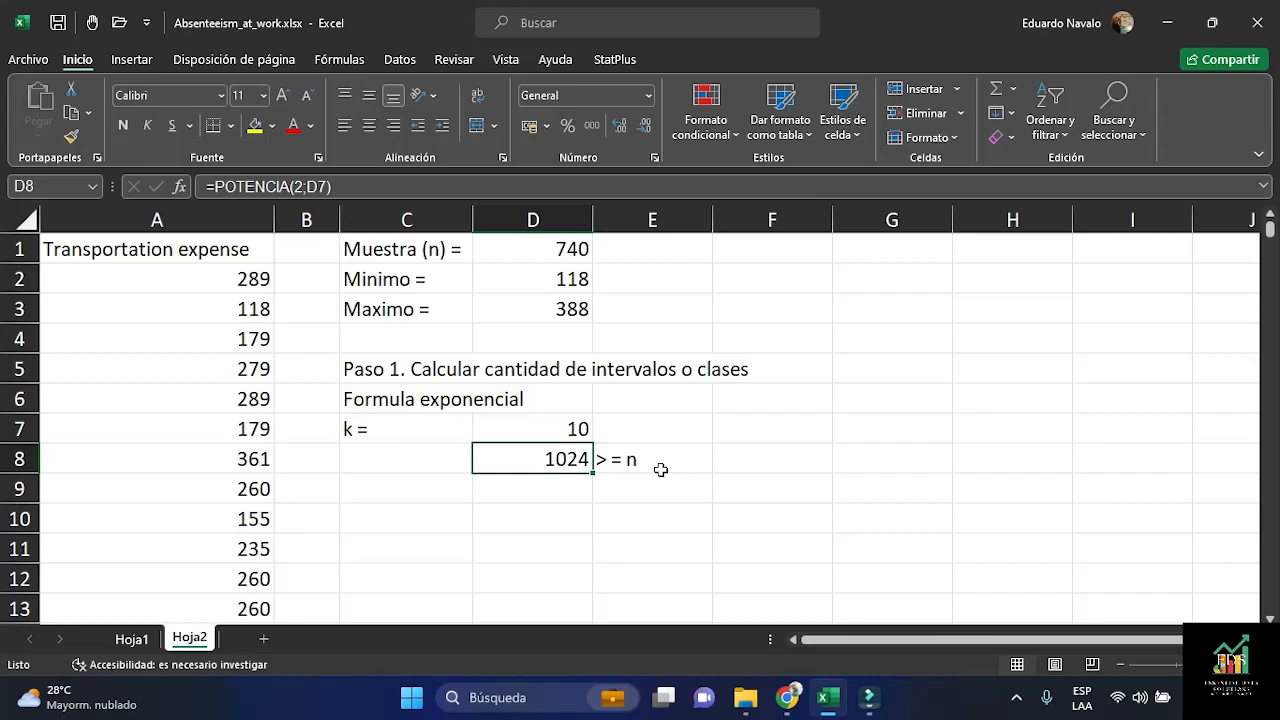
Try k values of 11 and 9 in D7 for comparison and set k back to 10
{"action": "left_click", "coordinate": [565, 428]}
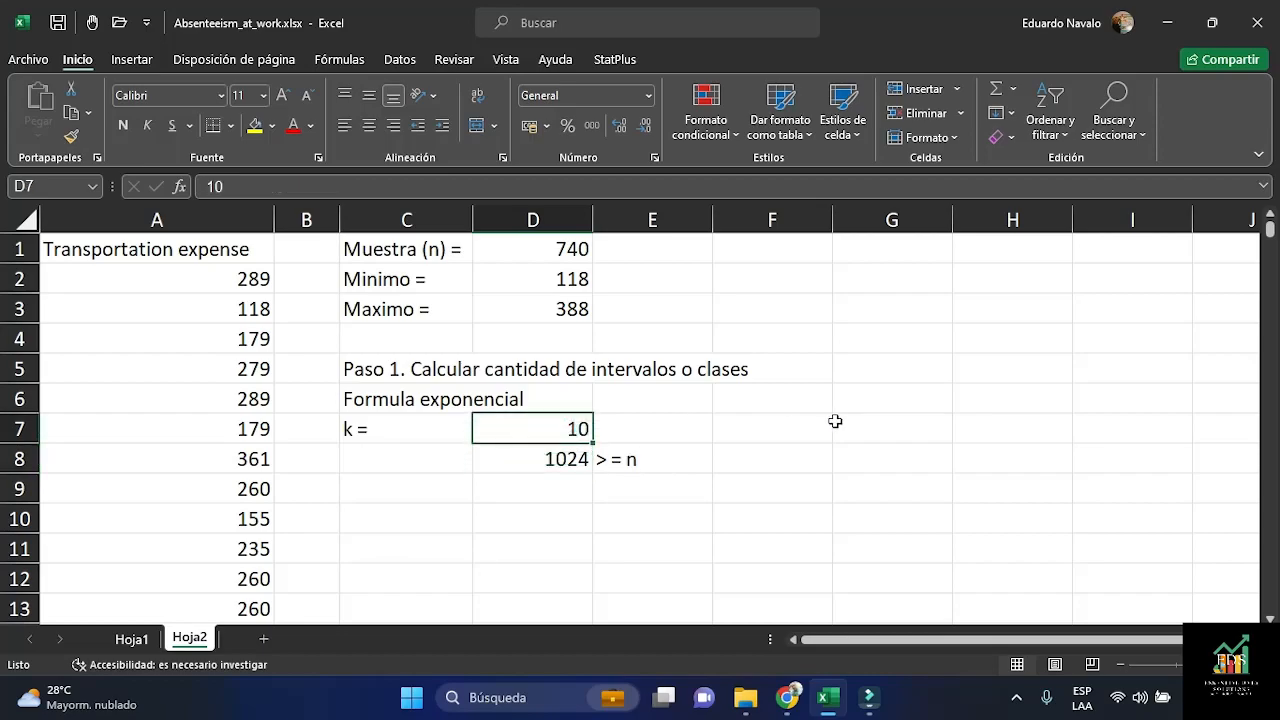
{"action": "key", "text": "F2"}
{"action": "key", "text": "Return"}
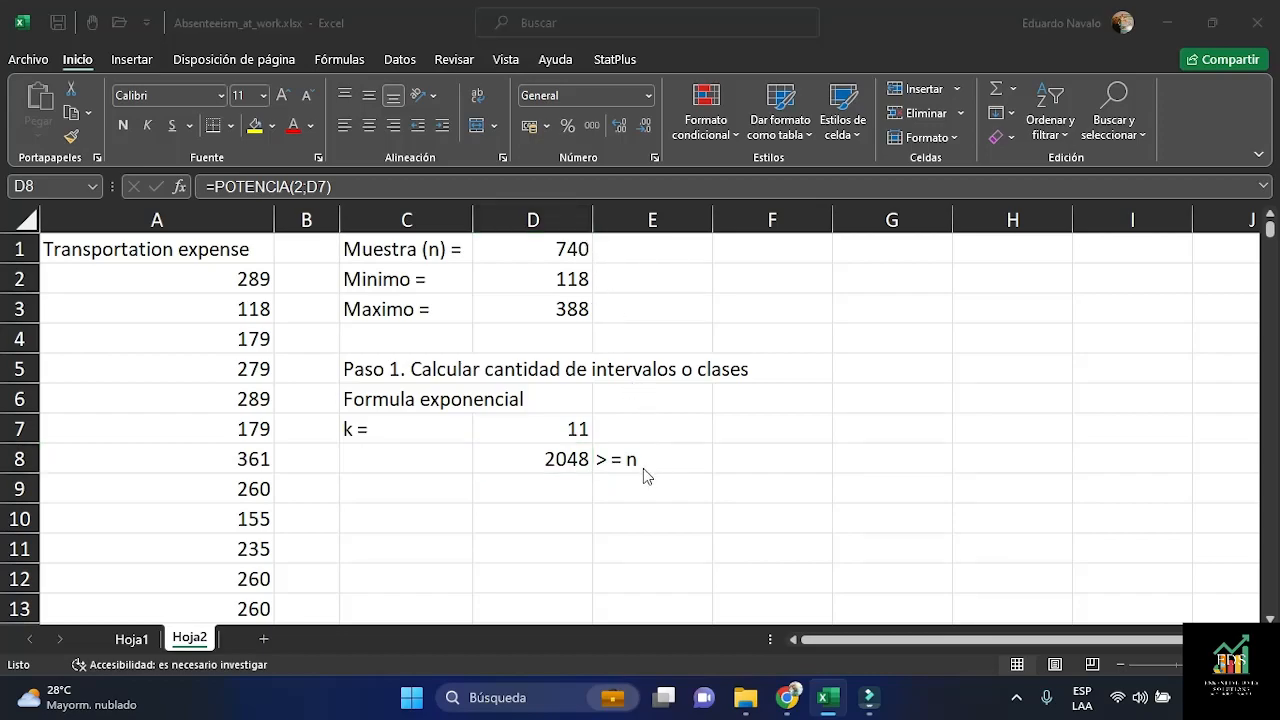
{"action": "left_click", "coordinate": [558, 426]}
{"action": "left_click", "coordinate": [556, 424]}
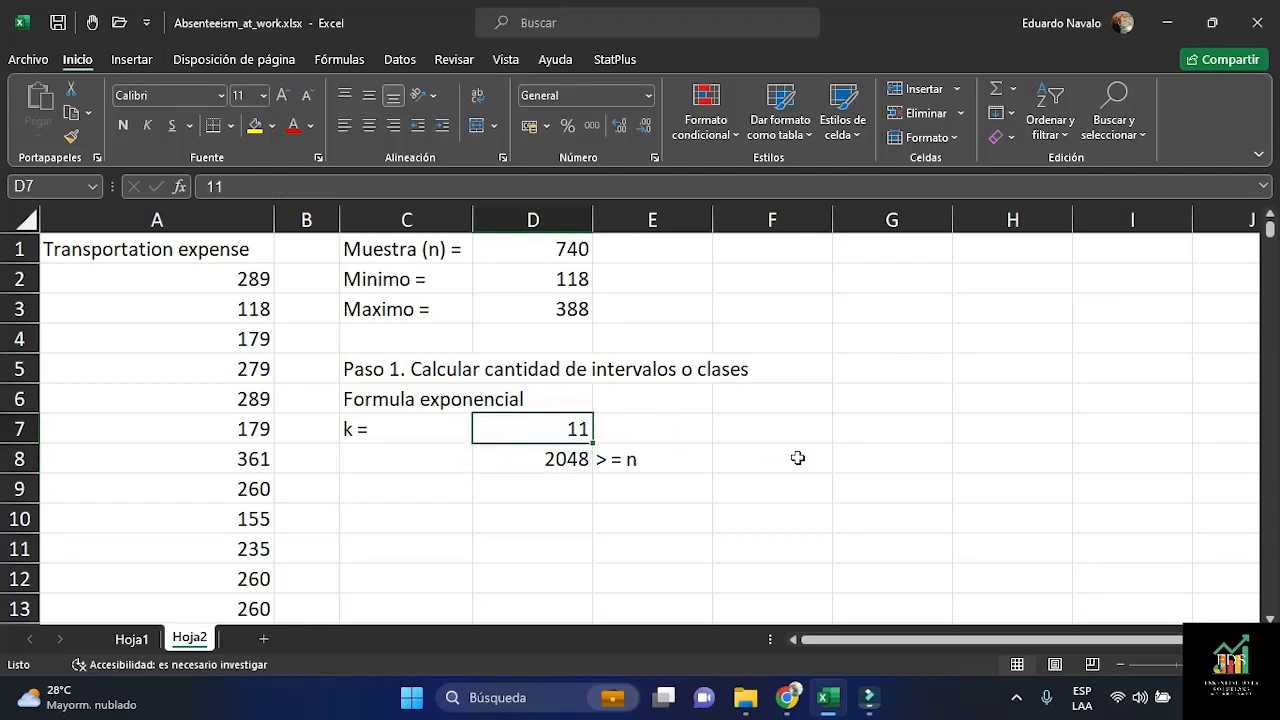
{"action": "type", "text": "9"}
{"action": "key", "text": "Return"}
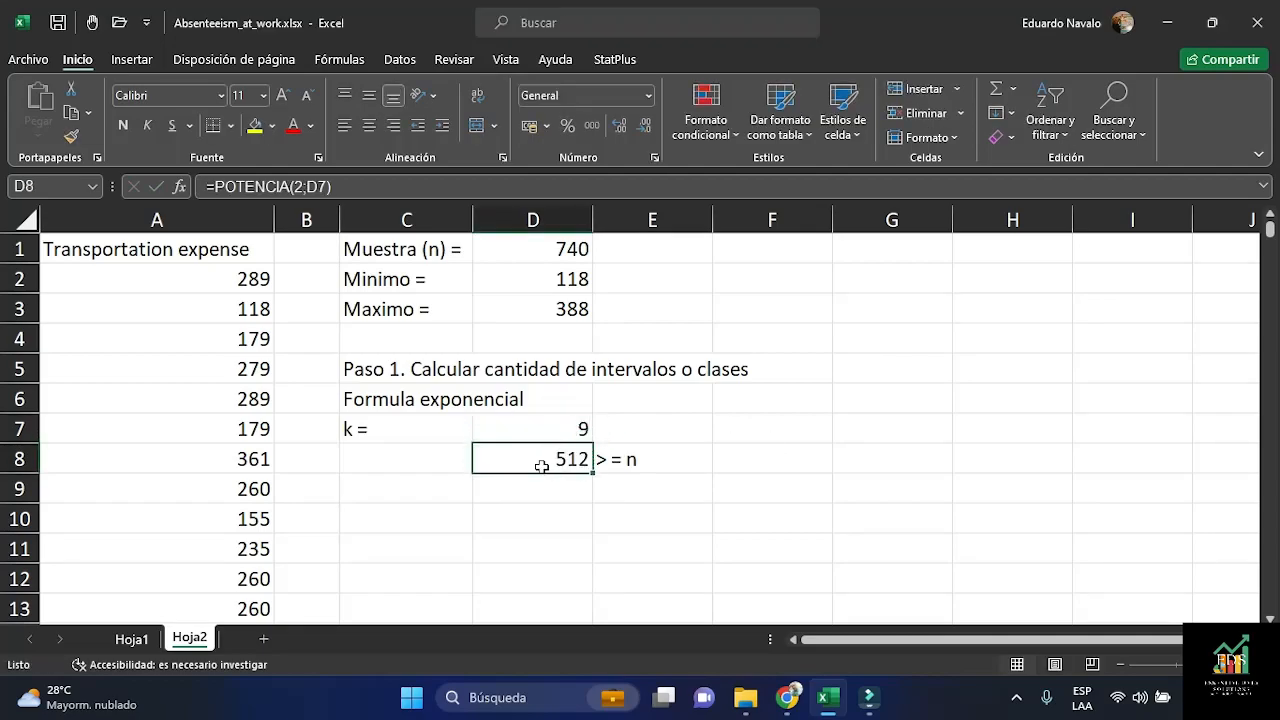
{"action": "left_click", "coordinate": [554, 428]}
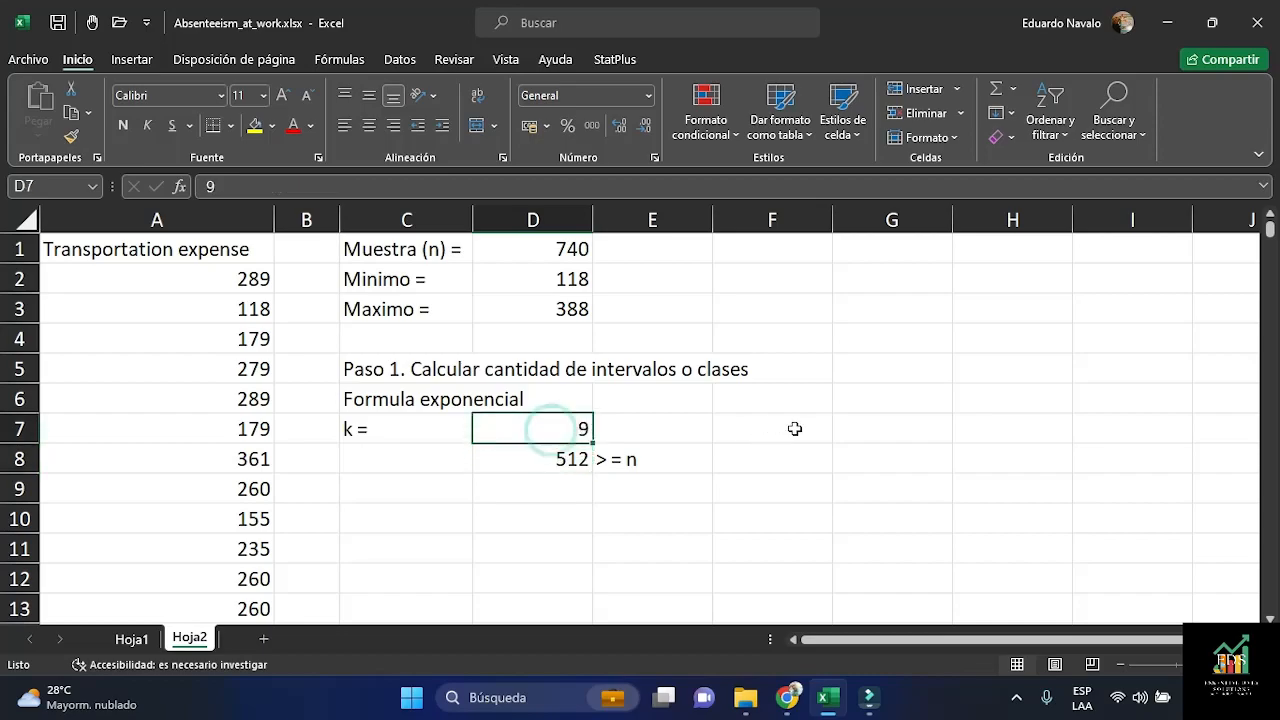
{"action": "type", "text": "10"}
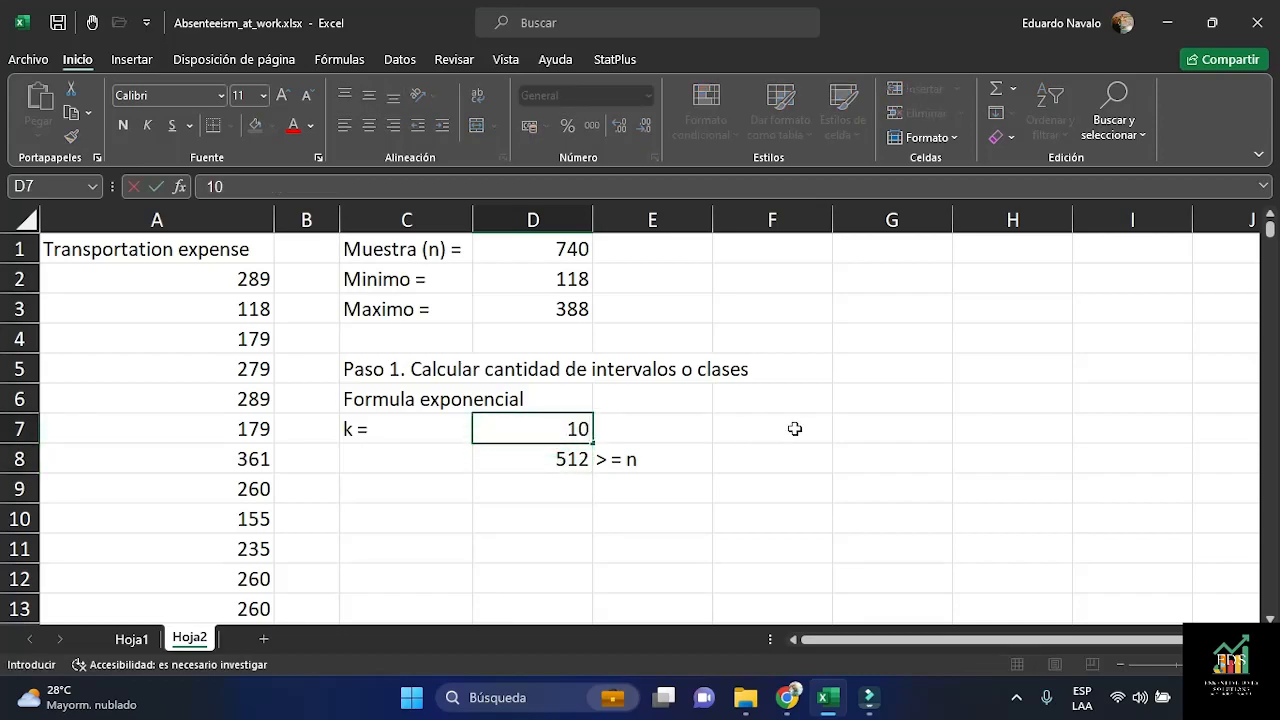
{"action": "key", "text": "Return"}
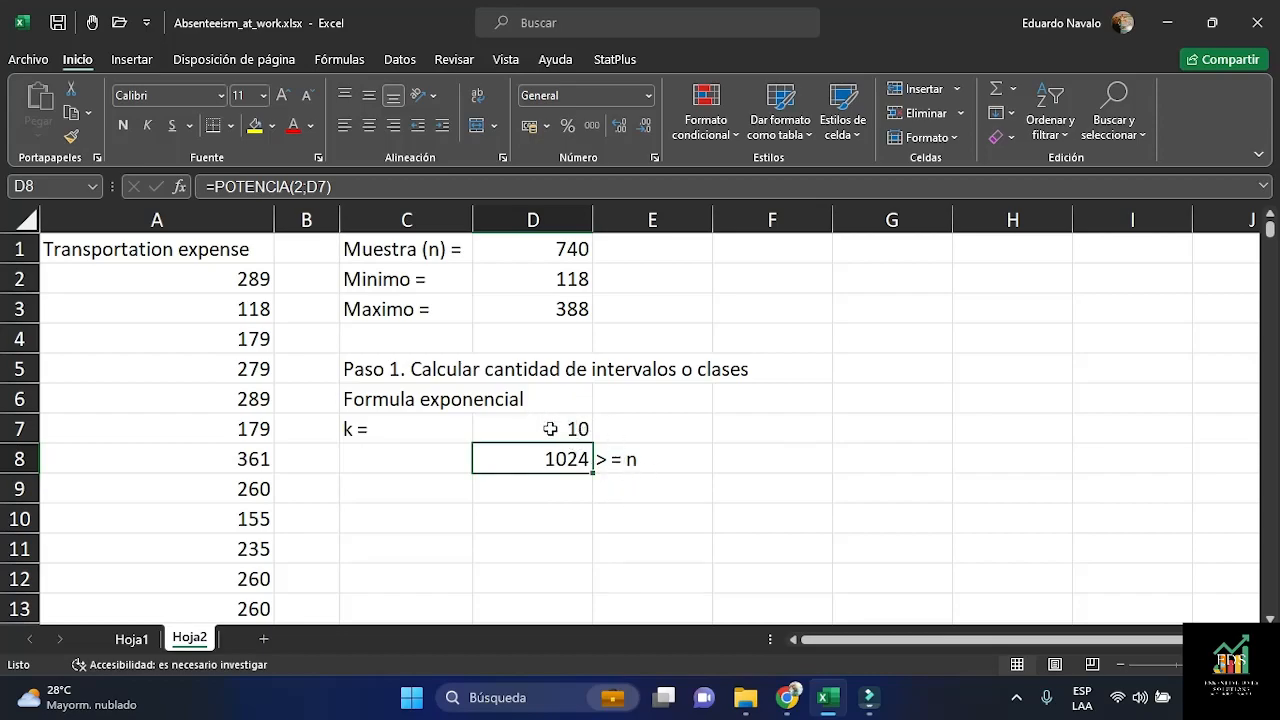
Enter the subheading "Formula logaritmica o Sturgen" in C10
{"action": "left_click", "coordinate": [420, 517]}
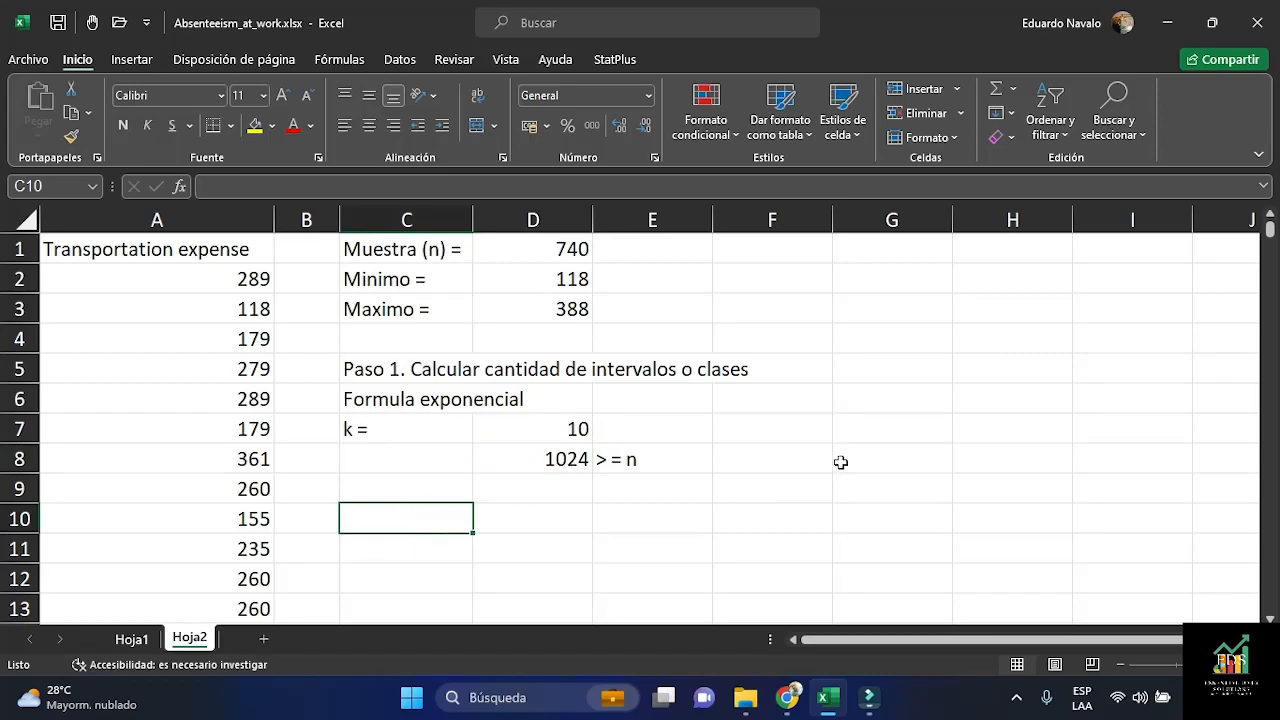
{"action": "type", "text": "Formula "}
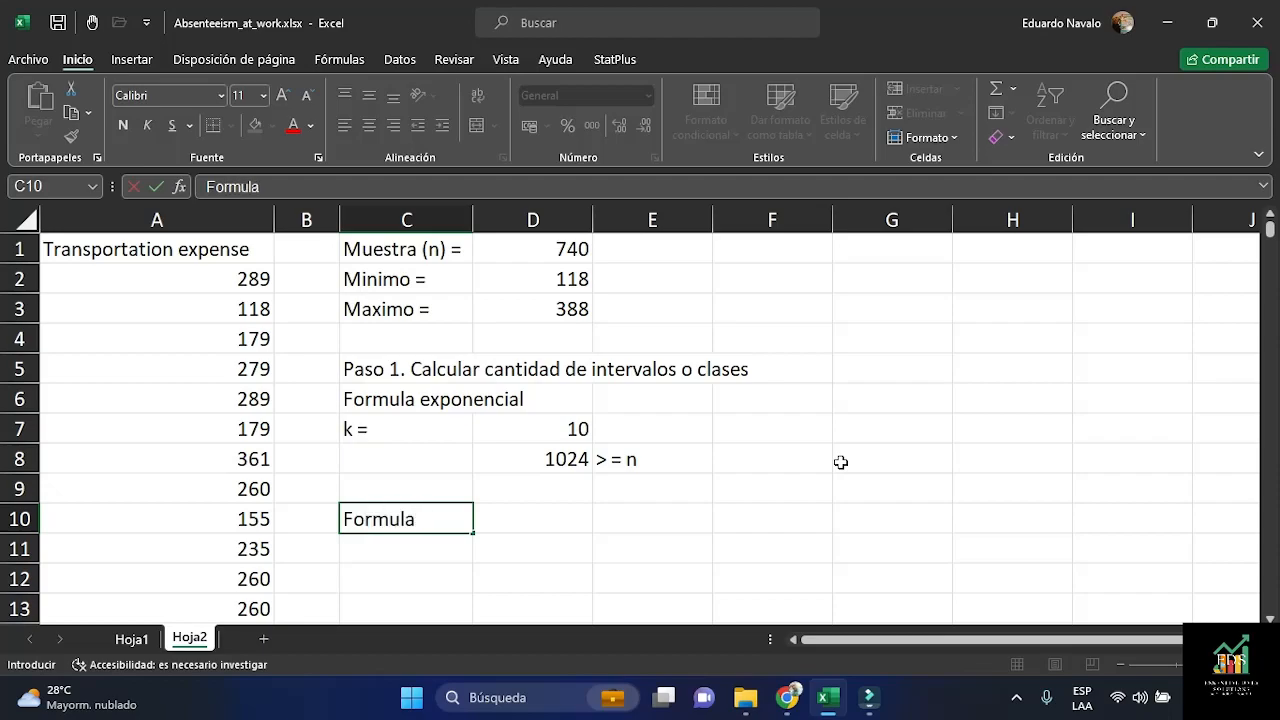
{"action": "type", "text": "logaritmica o "}
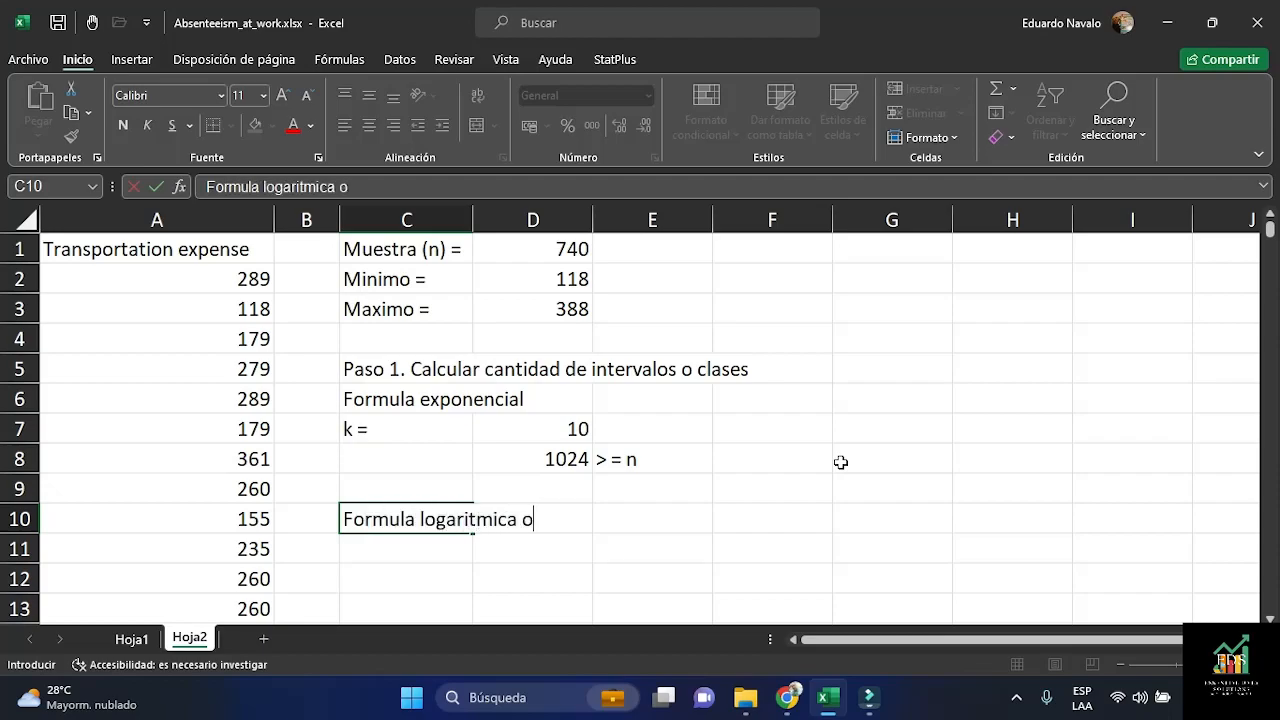
{"action": "type", "text": "Sturgen"}
{"action": "key", "text": "Return"}
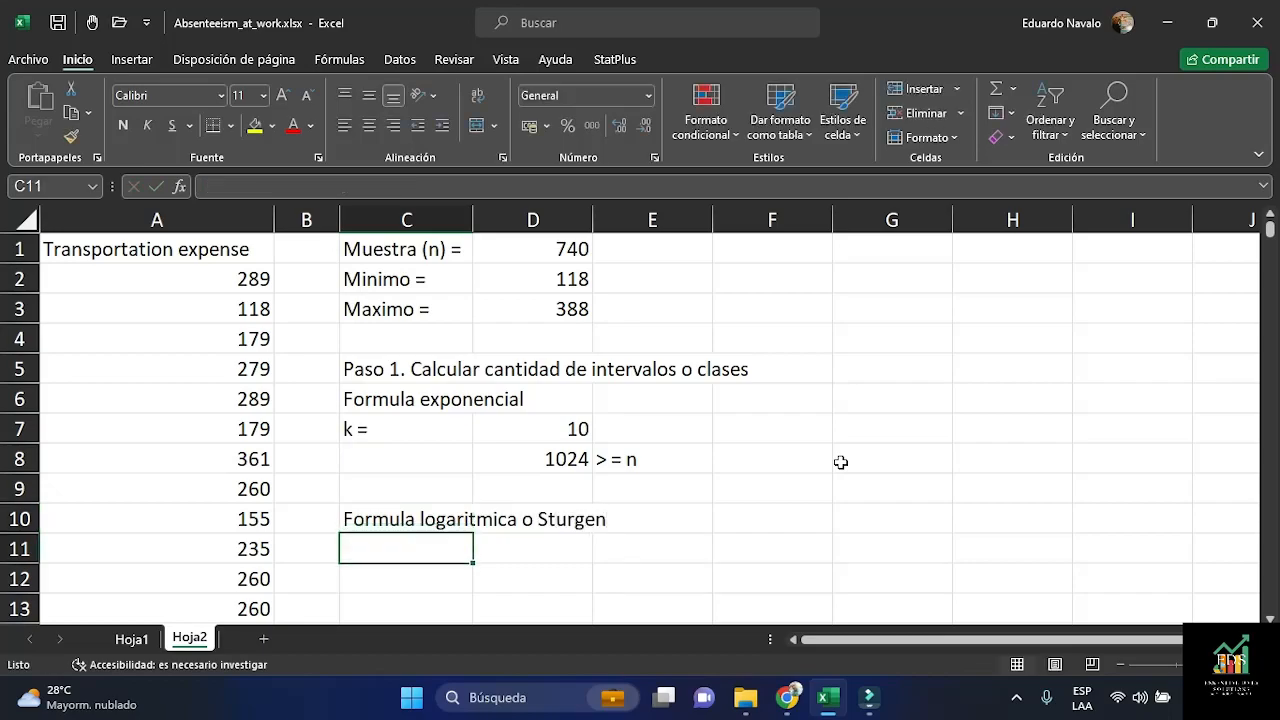
Write the formula as text, "k = 1+ (3.332*log10(n))", in C11
{"action": "type", "text": "k "}
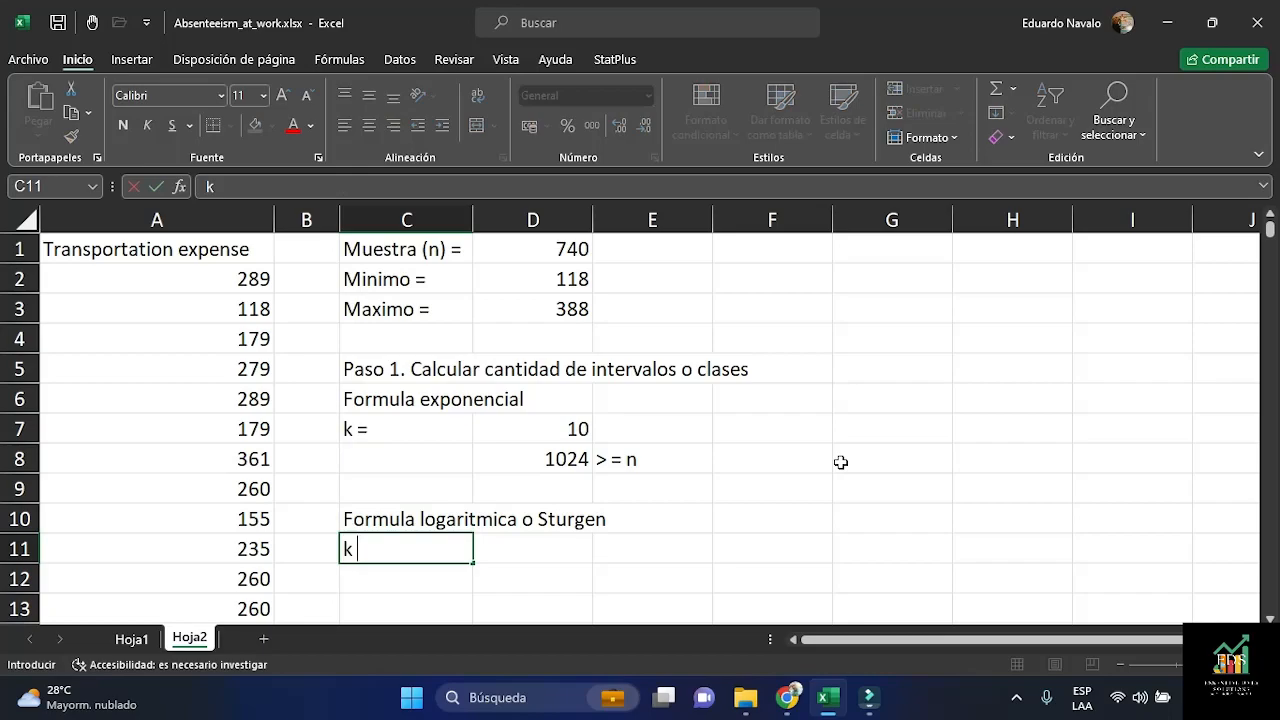
{"action": "type", "text": "= 1+ (3.33"}
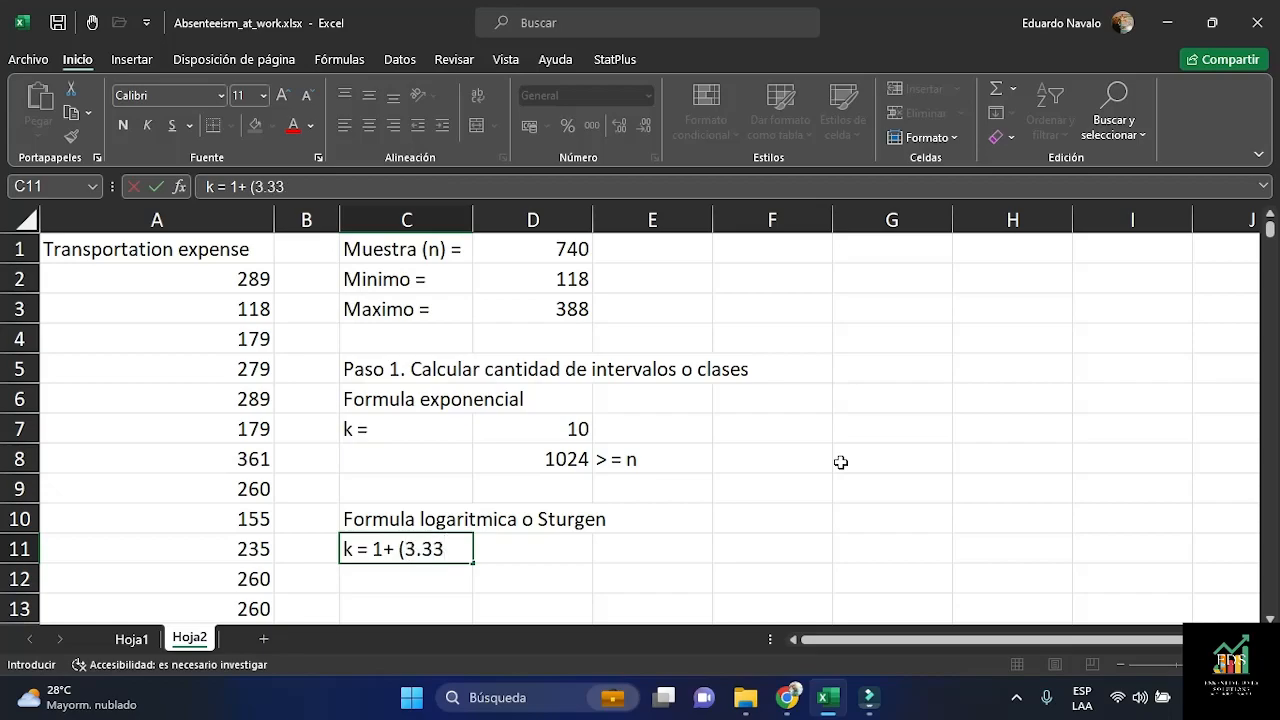
{"action": "type", "text": "2*log10"}
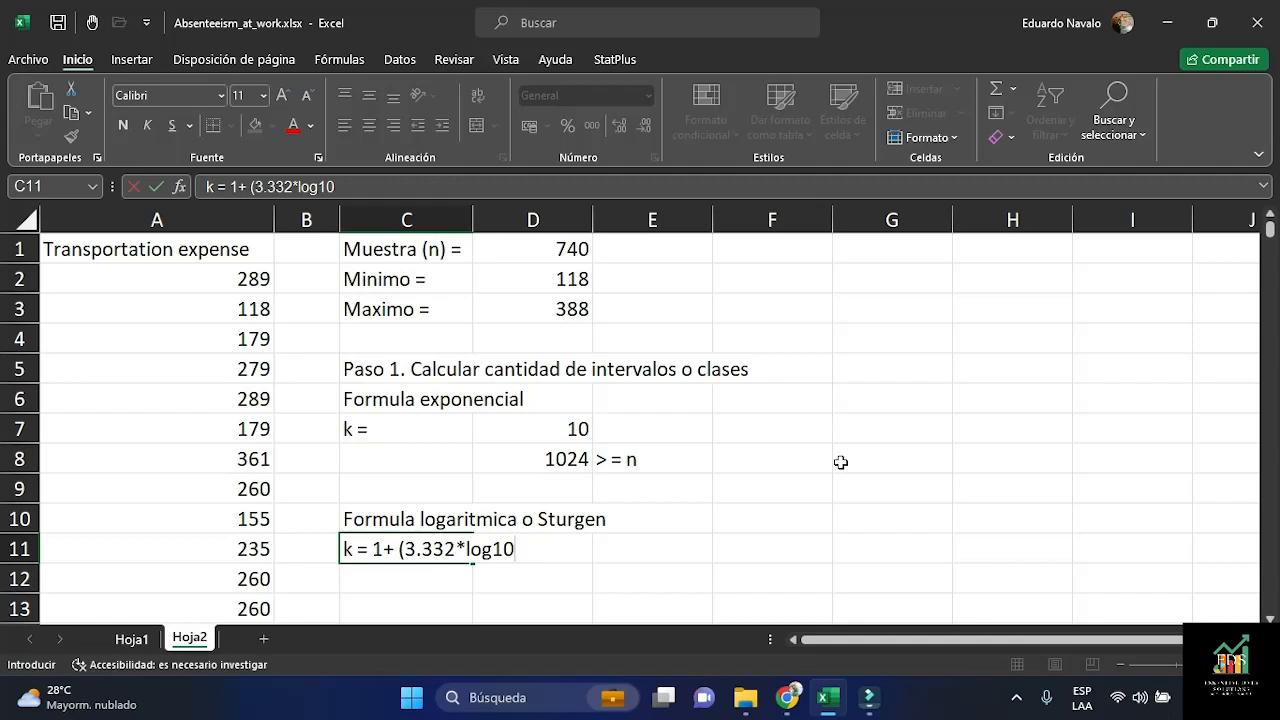
{"action": "type", "text": "(n))"}
{"action": "key", "text": "Return"}
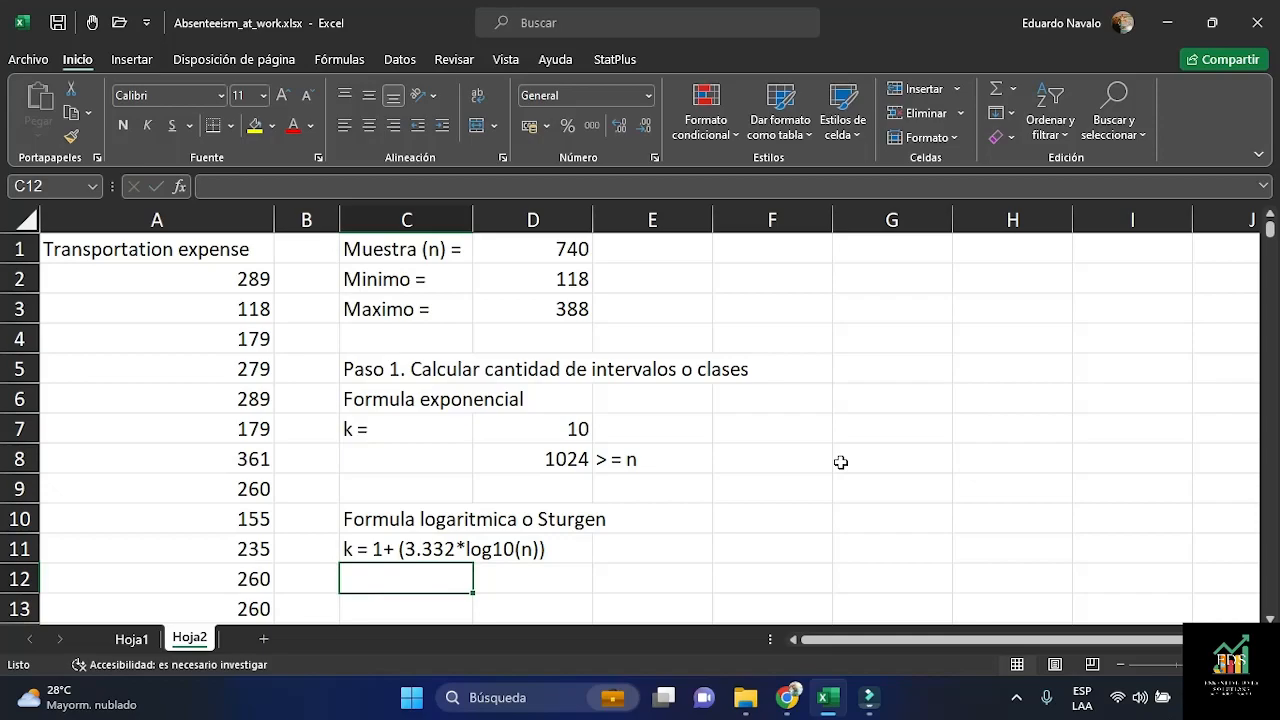
Enter the label "k =" in C12, without the rest of the autocompleted formula text
{"action": "type", "text": "k"}
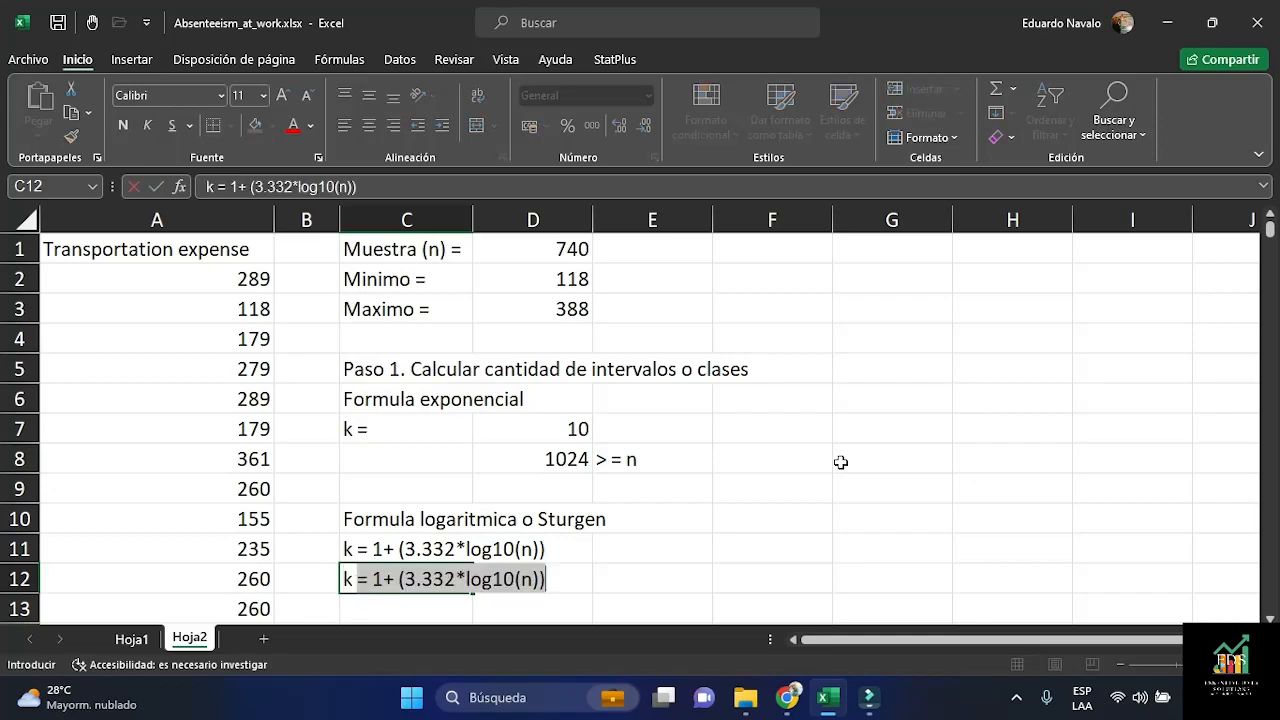
{"action": "type", "text": " ="}
{"action": "key", "text": "Delete"}
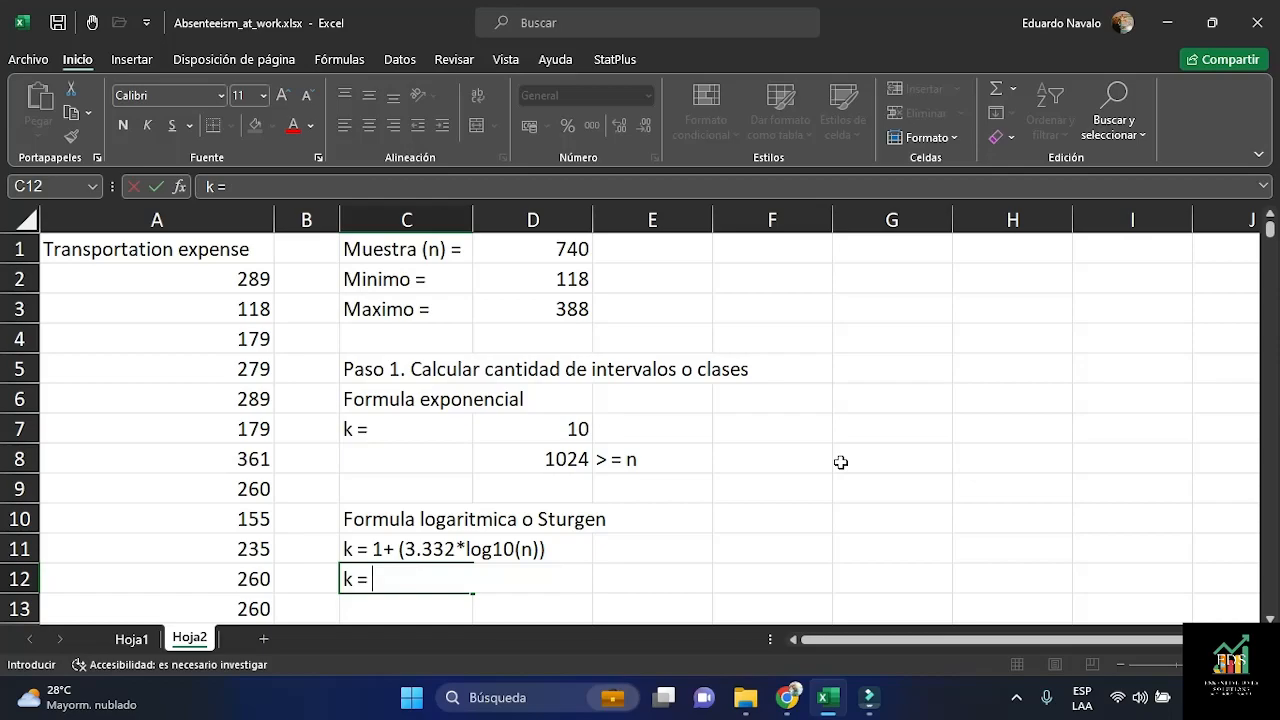
{"action": "key", "text": "Return"}
Calculate k with the logarithmic formula in D12 using =1+(3.332*LOG10(D1))
{"action": "key", "text": "Up"}
{"action": "key", "text": "Right"}
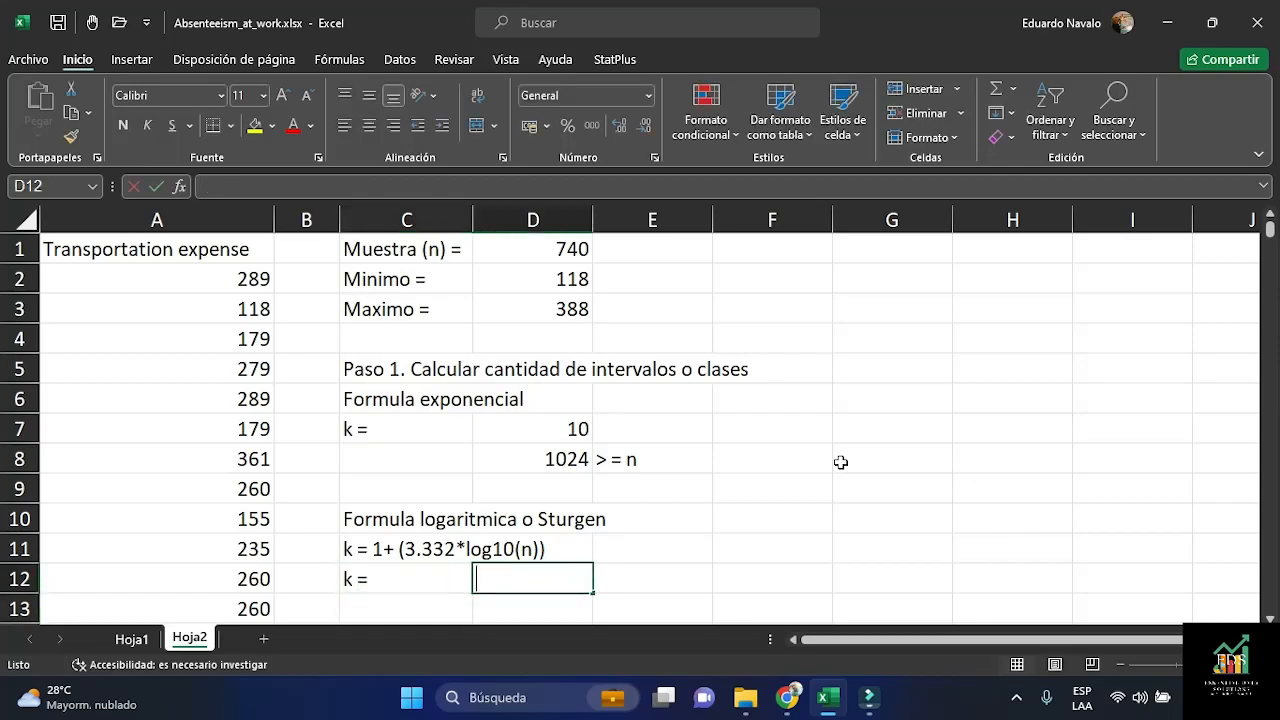
{"action": "type", "text": "="}
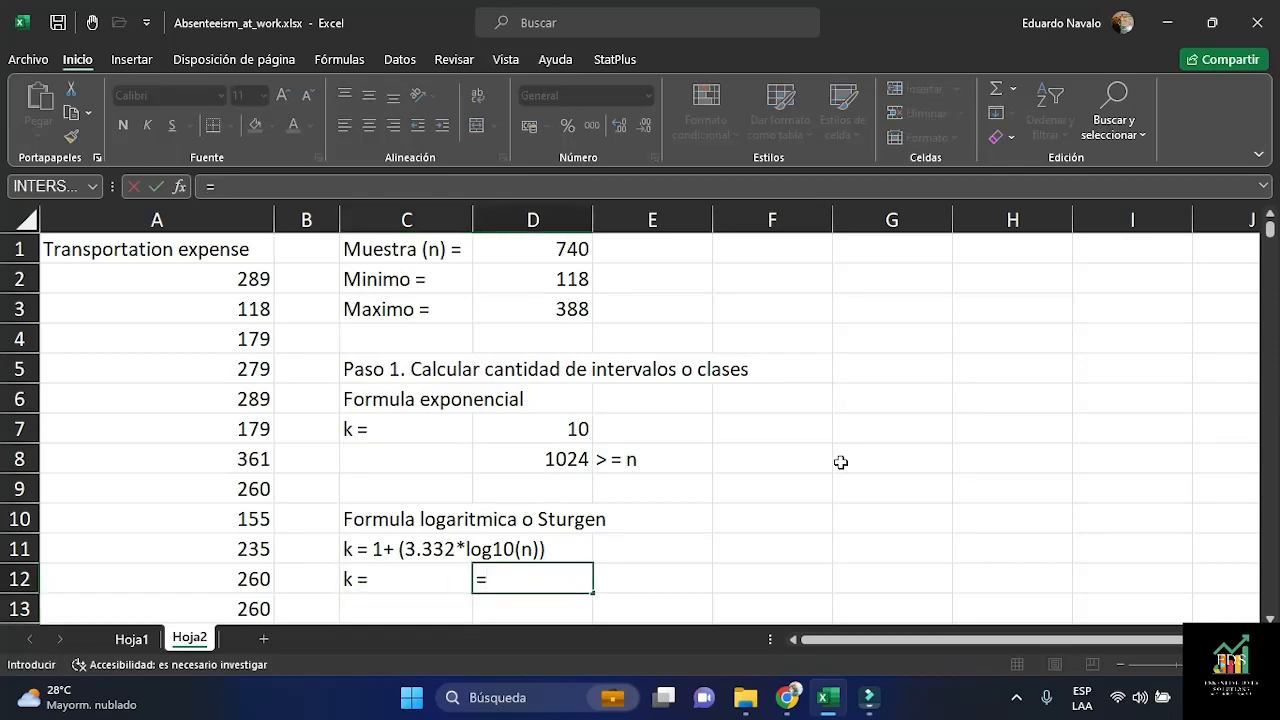
{"action": "type", "text": "1+(3.332"}
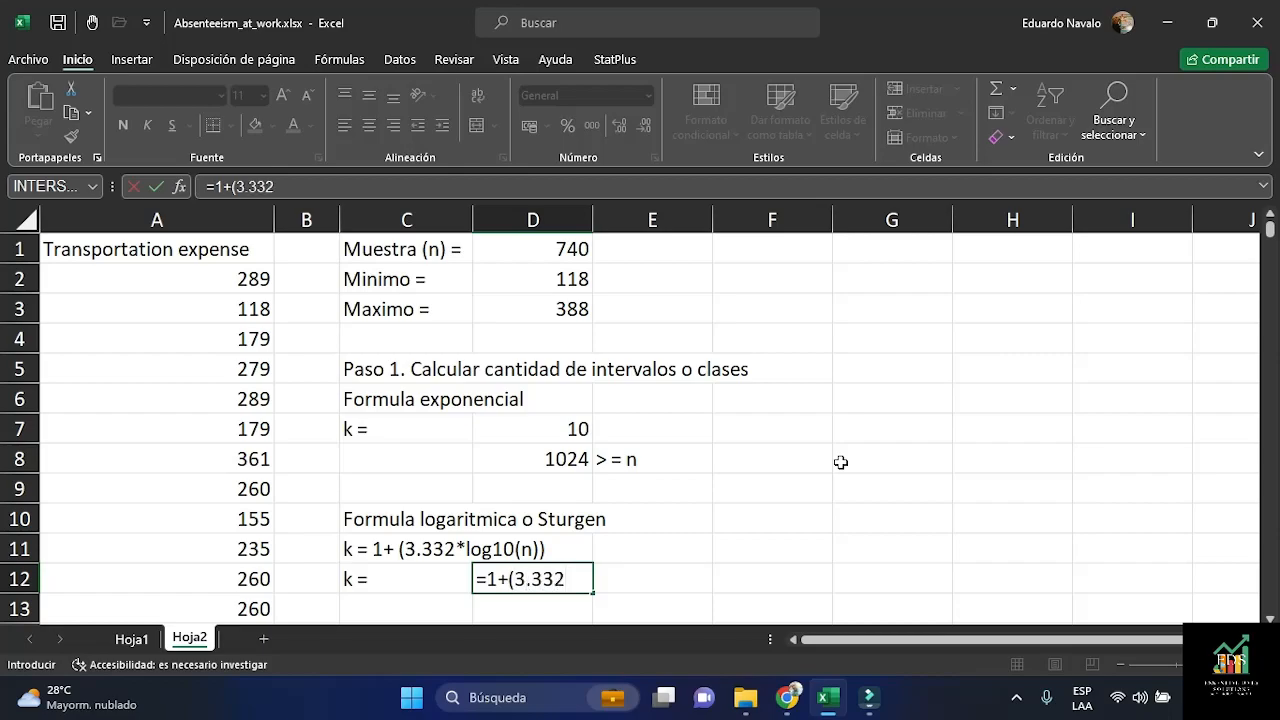
{"action": "type", "text": "*log"}
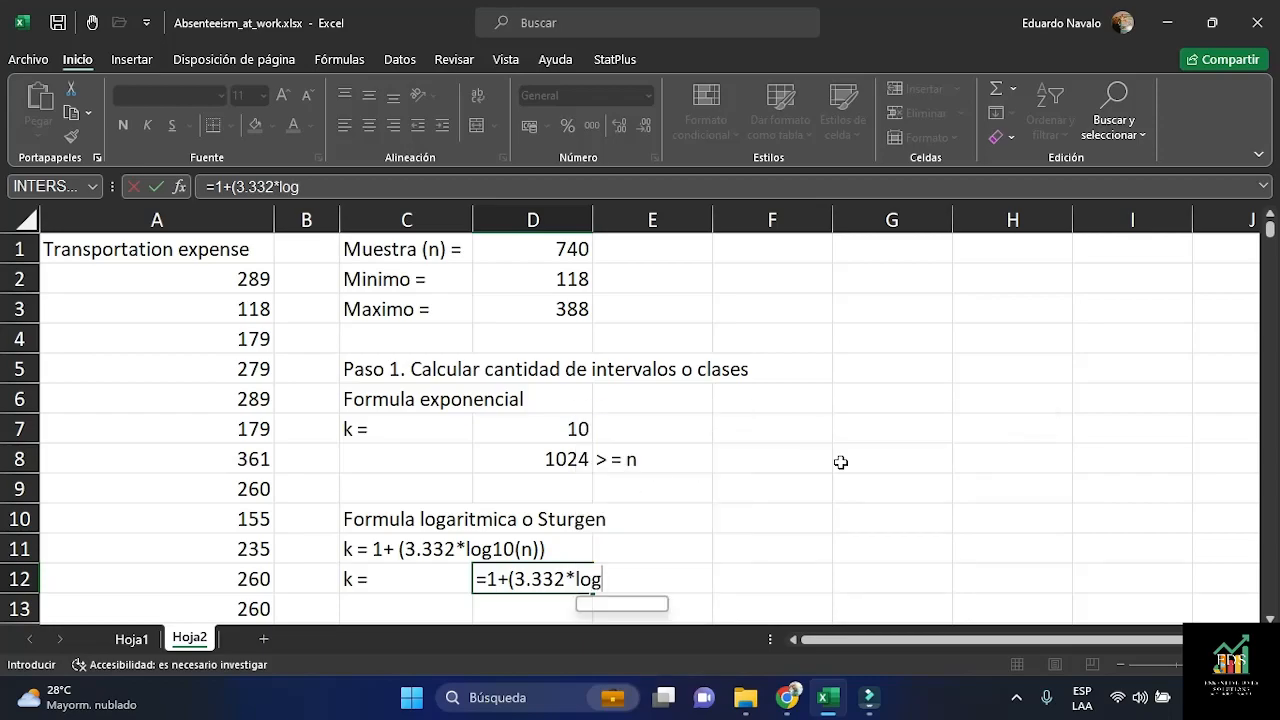
{"action": "type", "text": "10"}
{"action": "key", "text": "Tab"}
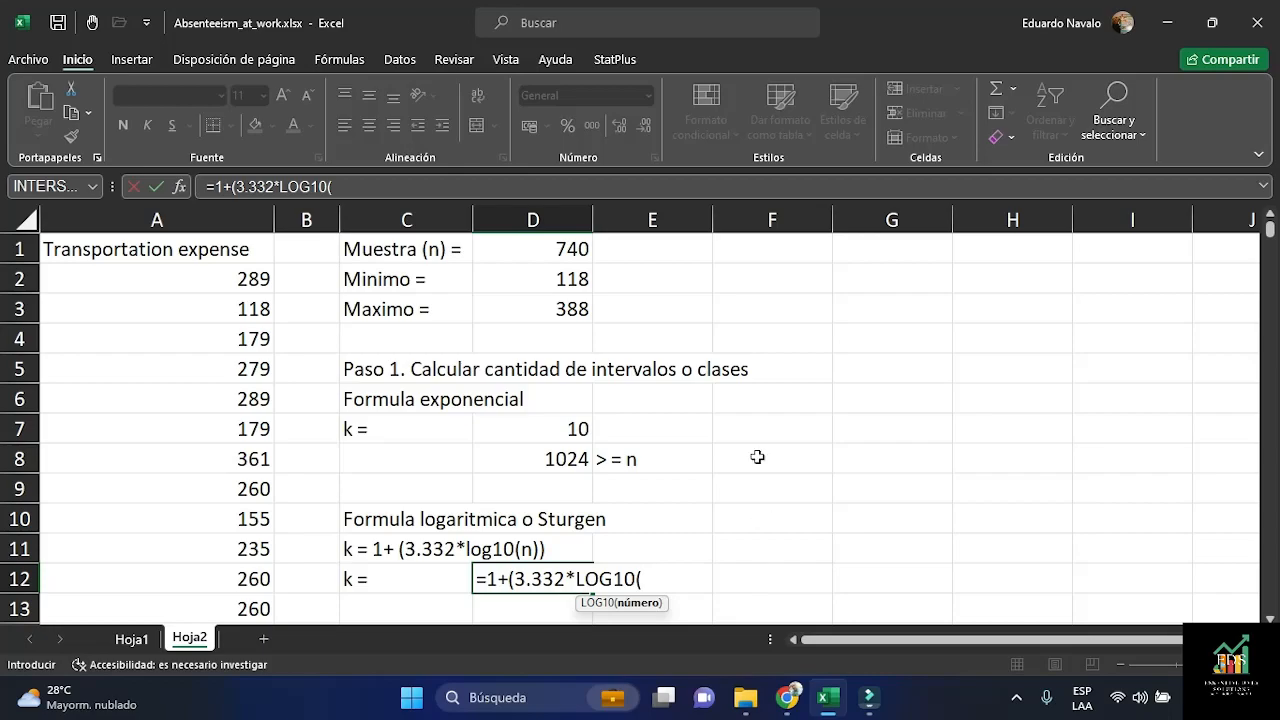
{"action": "left_click", "coordinate": [575, 250]}
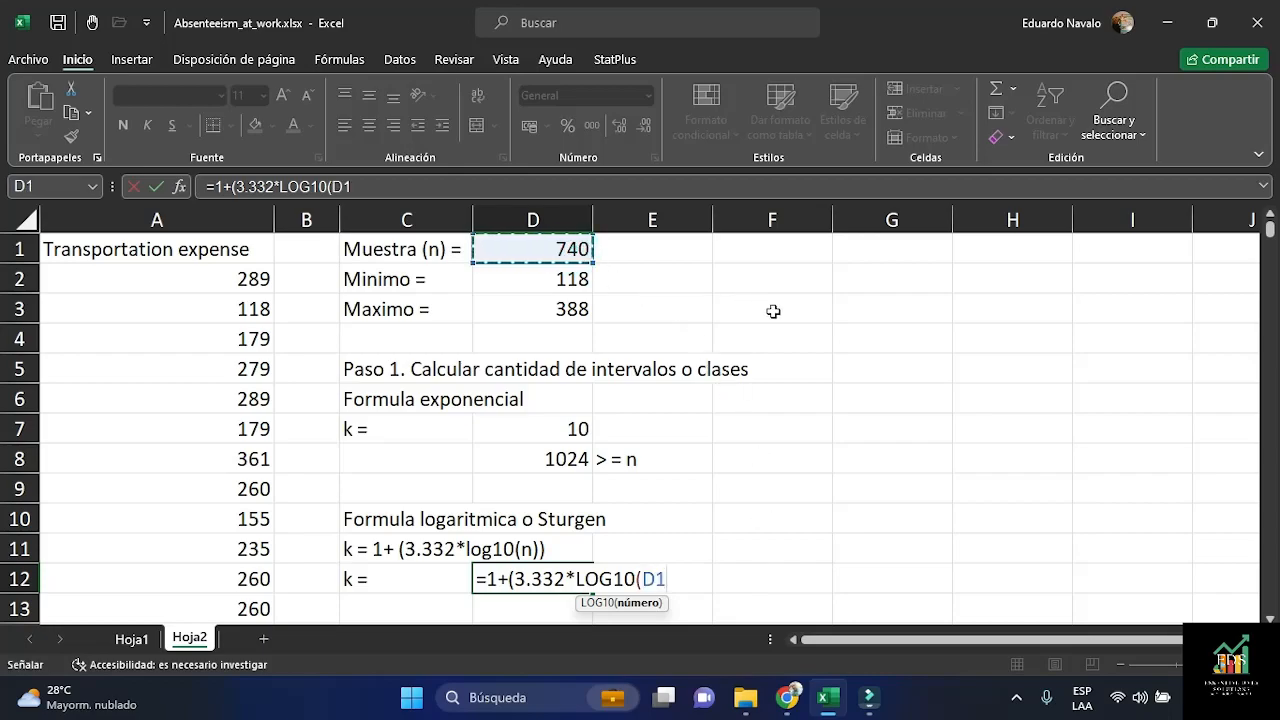
{"action": "type", "text": ")"}
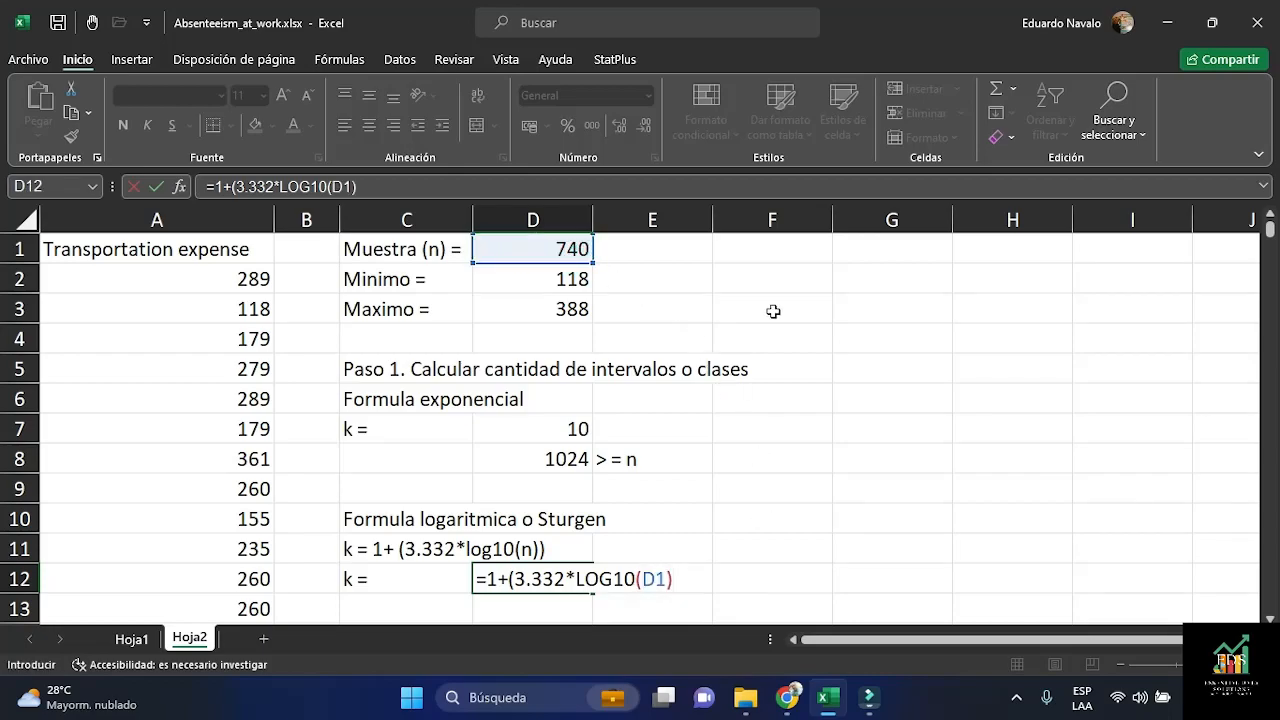
{"action": "key", "text": "Return"}
{"action": "key", "text": "Up"}
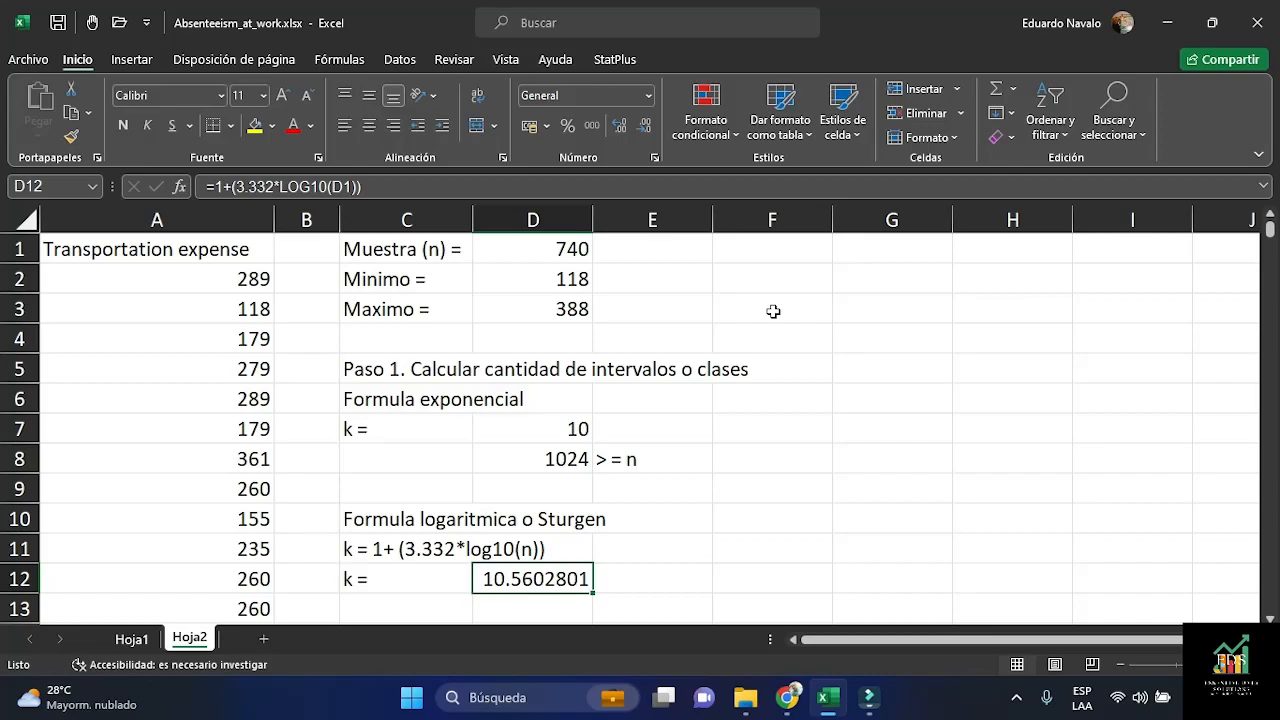
Enter the whole-number k value 10 in D13, below the logarithmic result
{"action": "key", "text": "Down"}
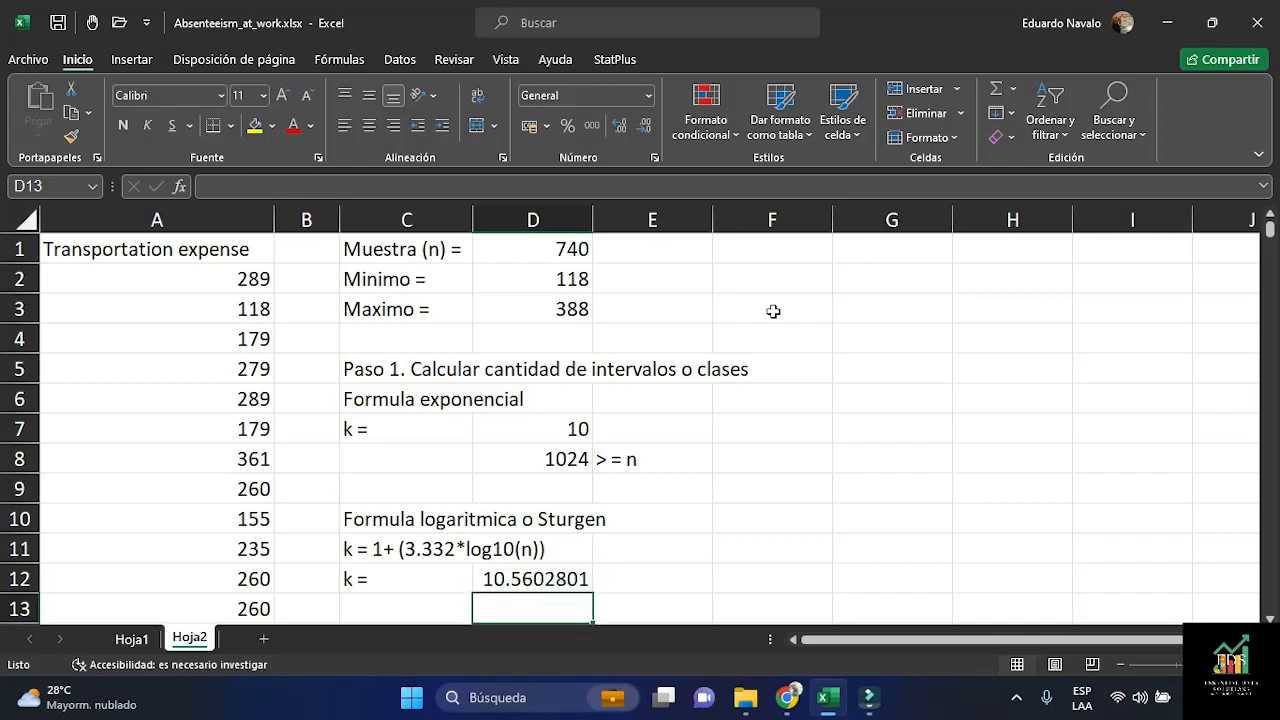
{"action": "type", "text": "10"}
{"action": "key", "text": "Return"}
{"action": "key", "text": "Up"}
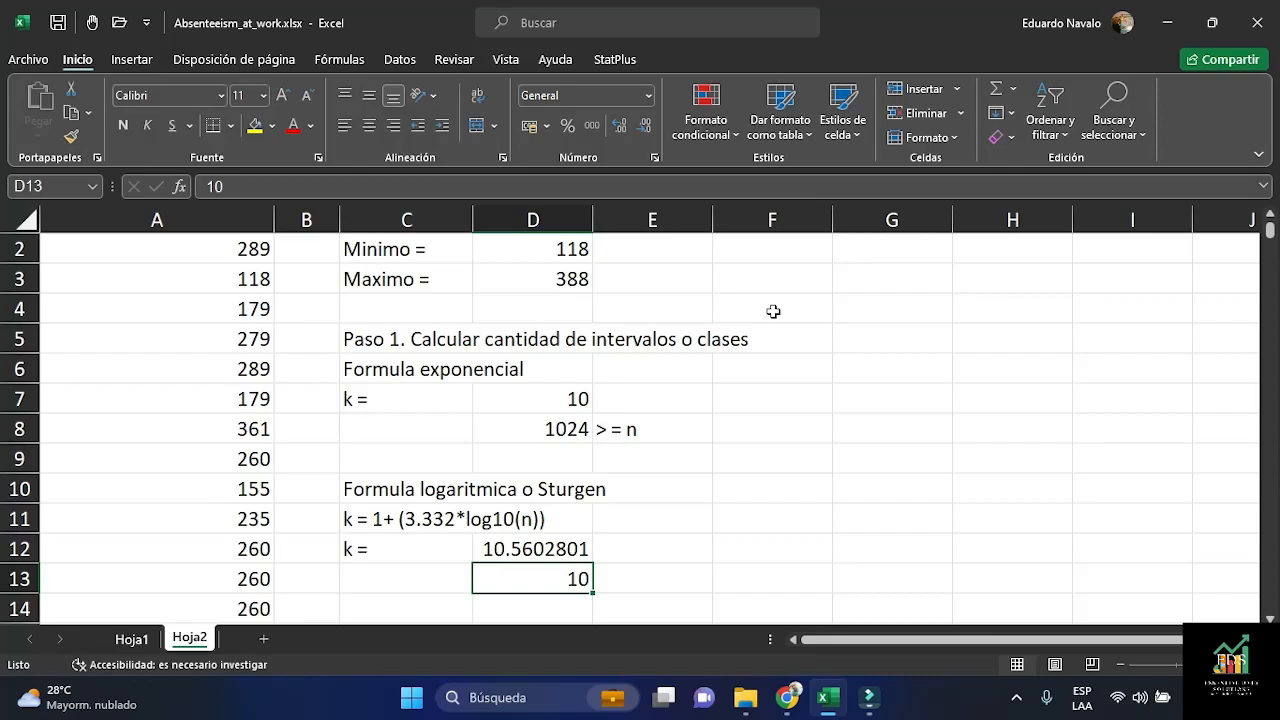
Compare the k value of the exponential formula in D7 with the logarithmic one in D12
{"action": "left_click", "coordinate": [555, 399]}
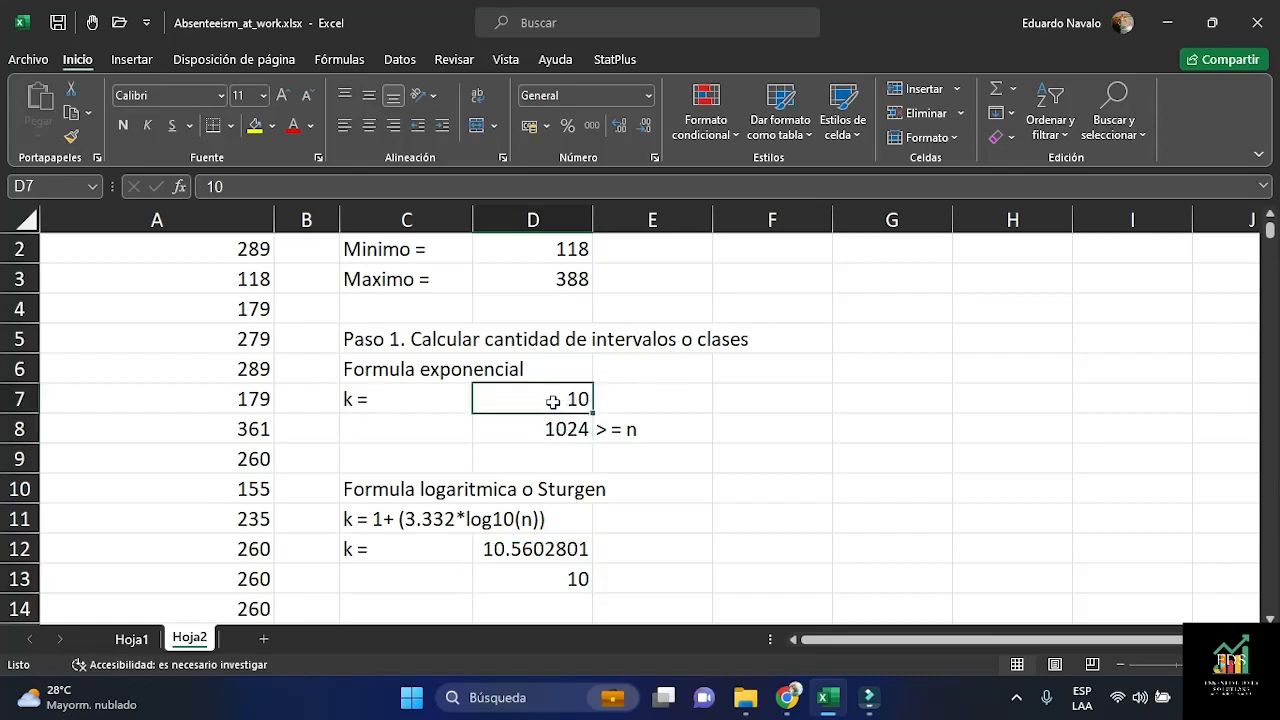
{"action": "left_click", "coordinate": [553, 540]}
{"action": "left_click", "coordinate": [545, 399]}
{"action": "left_click", "coordinate": [536, 545]}
{"action": "left_click", "coordinate": [557, 395]}
{"action": "left_click", "coordinate": [545, 547]}
{"action": "left_click", "coordinate": [553, 397]}
{"action": "left_click", "coordinate": [546, 546]}
{"action": "left_click", "coordinate": [556, 401]}
Enter the heading "Paso 2. Calcular la amplitud o ancho de intervalo" in G5
{"action": "scroll", "coordinate": [787, 458], "scroll_direction": "up", "scroll_amount": 1}
{"action": "left_click", "coordinate": [880, 370]}
{"action": "type", "text": "Paso 2. "}
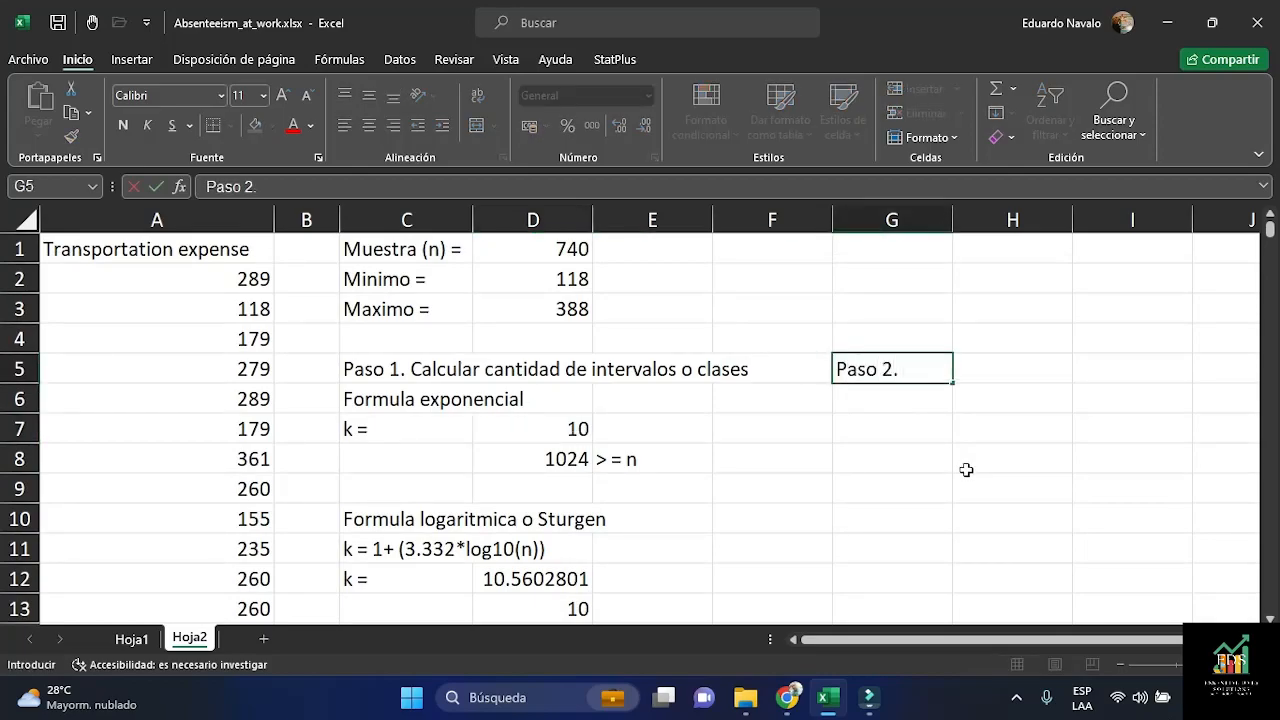
{"action": "type", "text": "Calcula"}
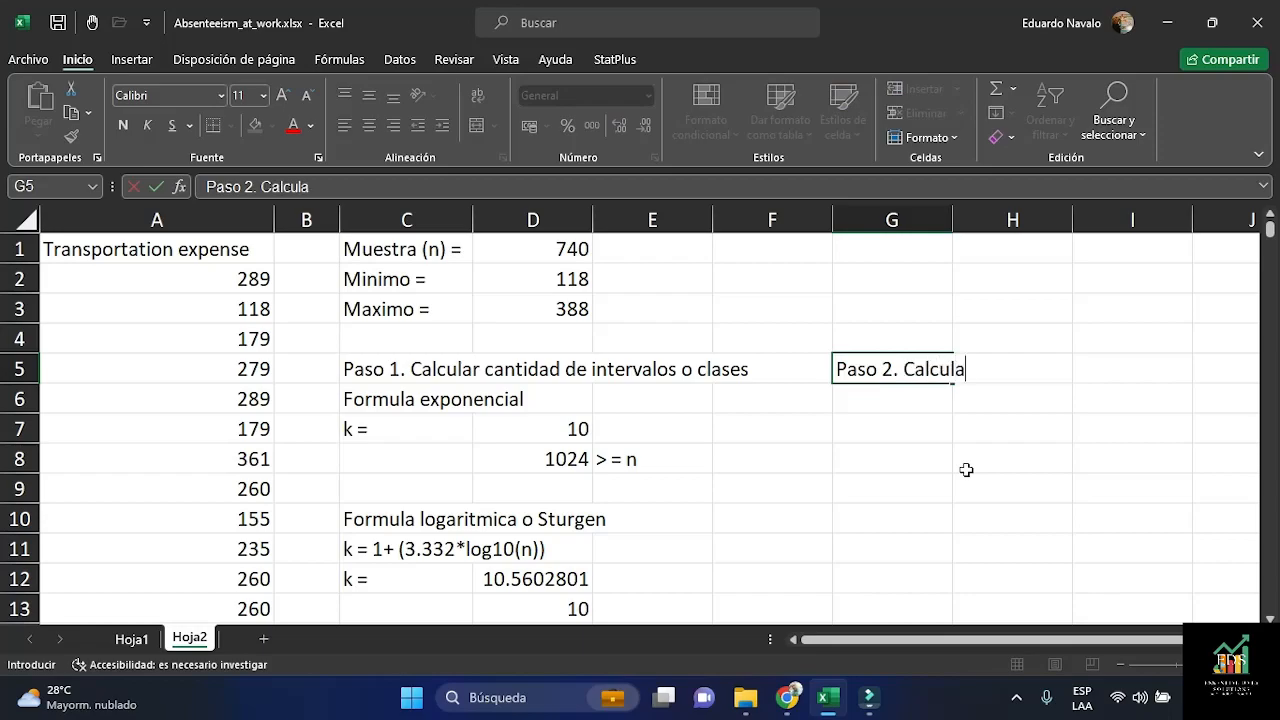
{"action": "type", "text": "r la amp"}
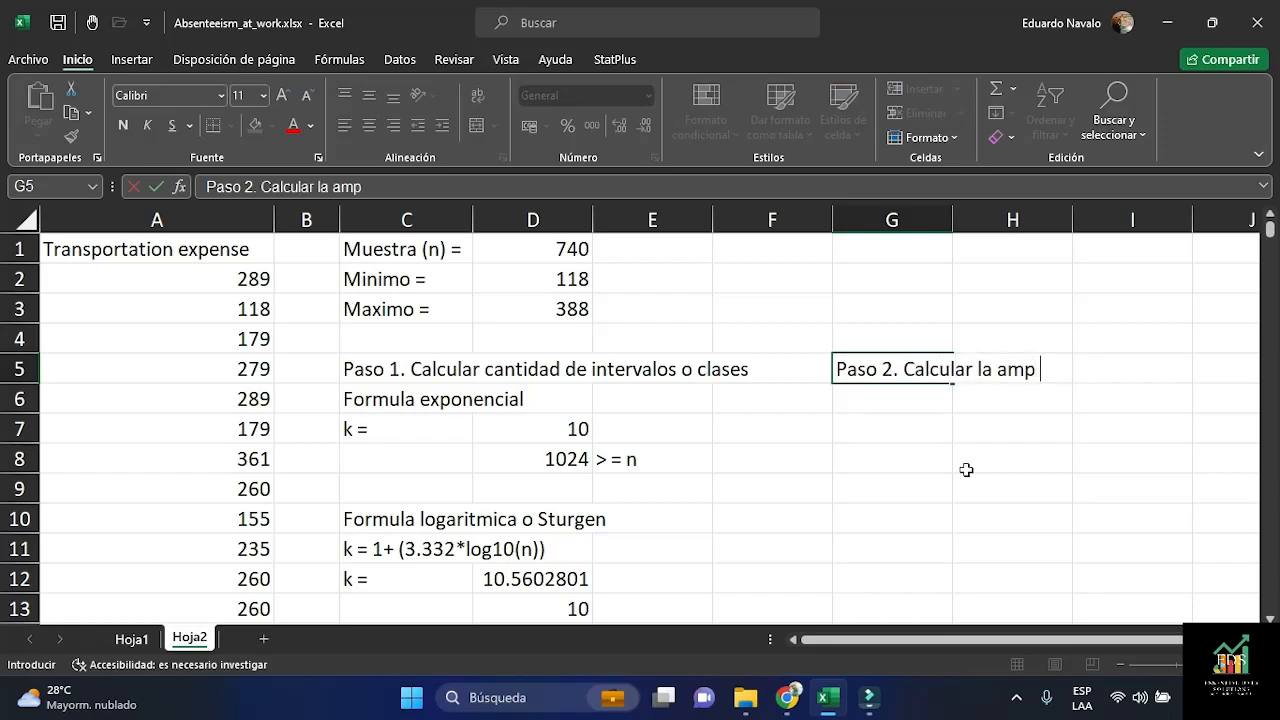
{"action": "type", "text": "litud o an"}
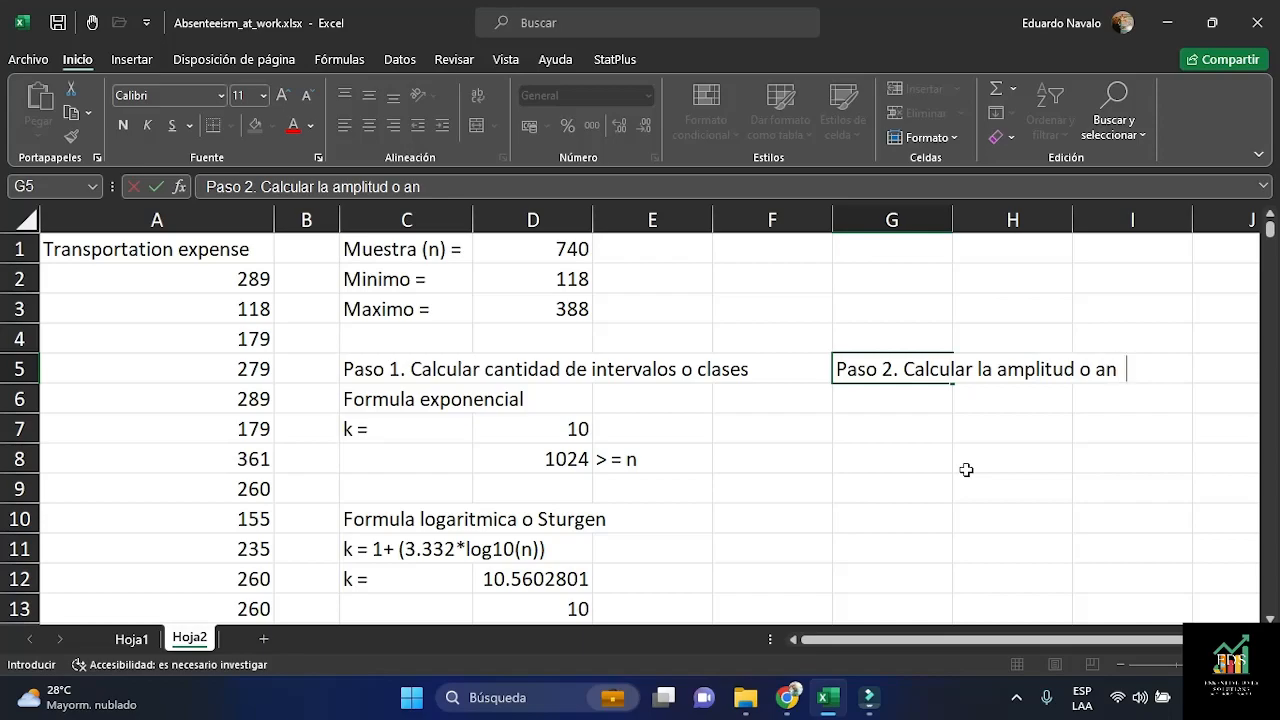
{"action": "type", "text": "cho de intervalo"}
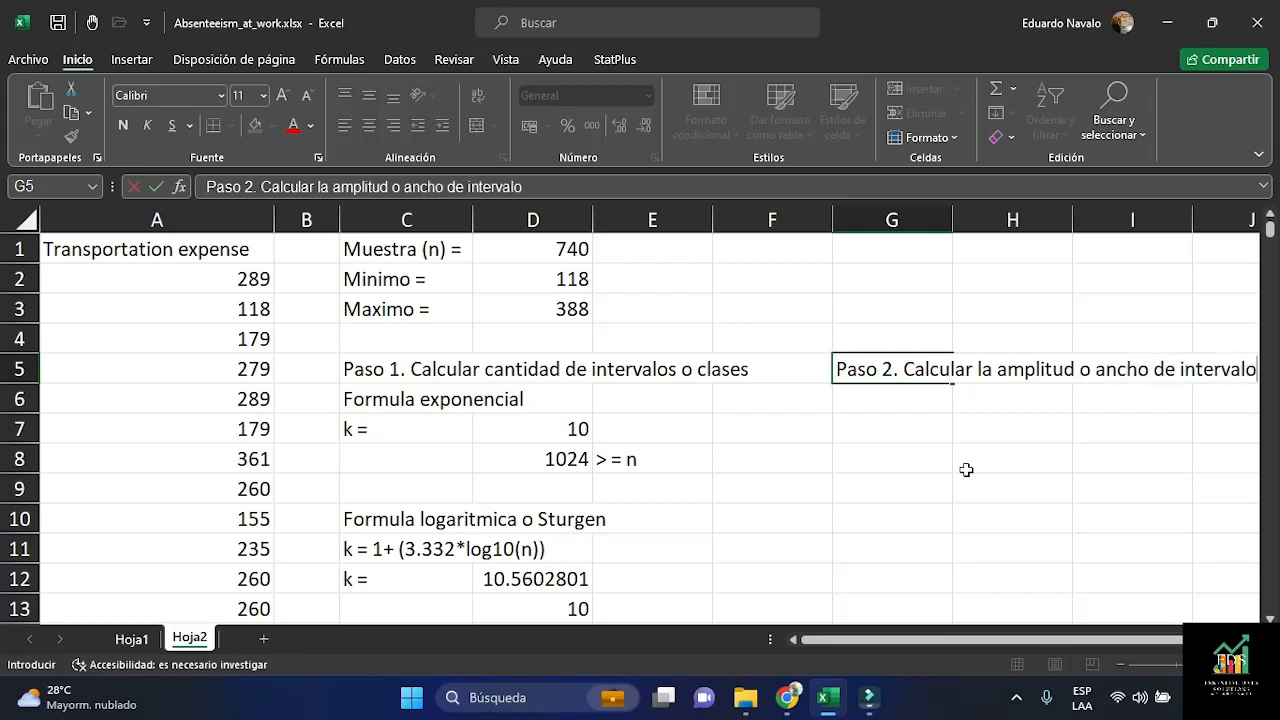
{"action": "key", "text": "Return"}
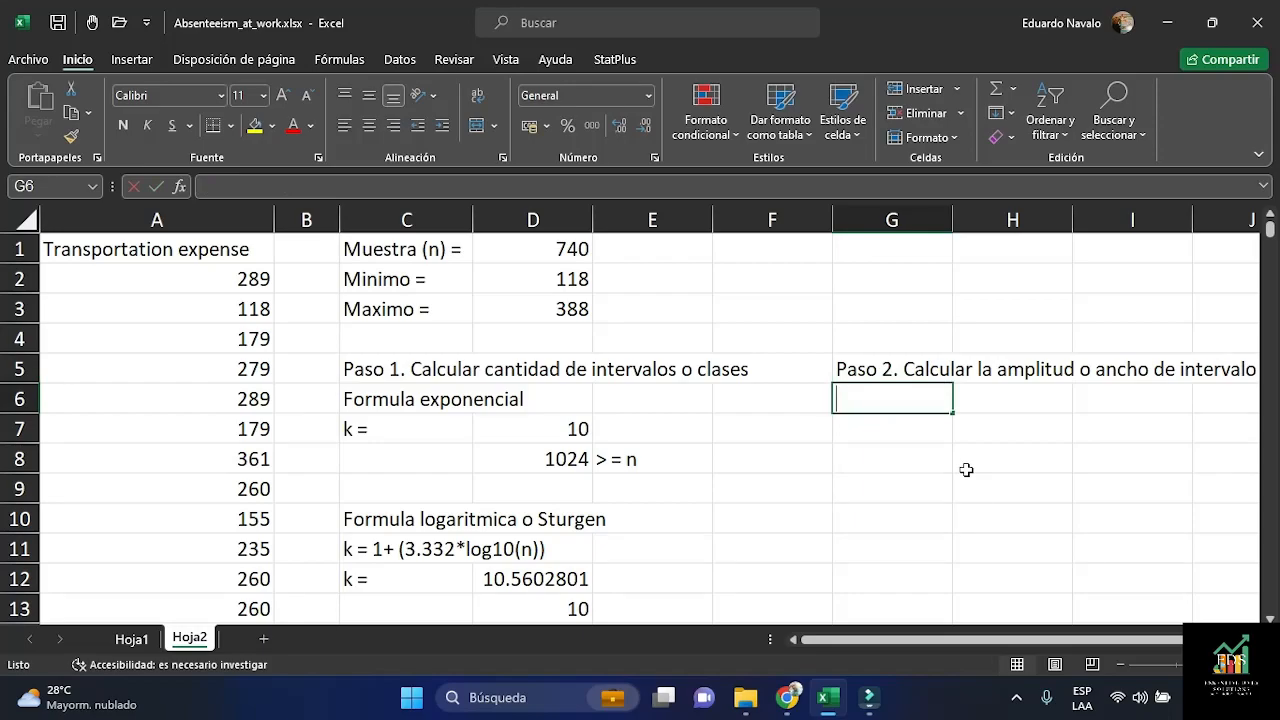
Write the interval width formula as text in G6: "i = (maximo - minimo) / k"
{"action": "type", "text": "i = "}
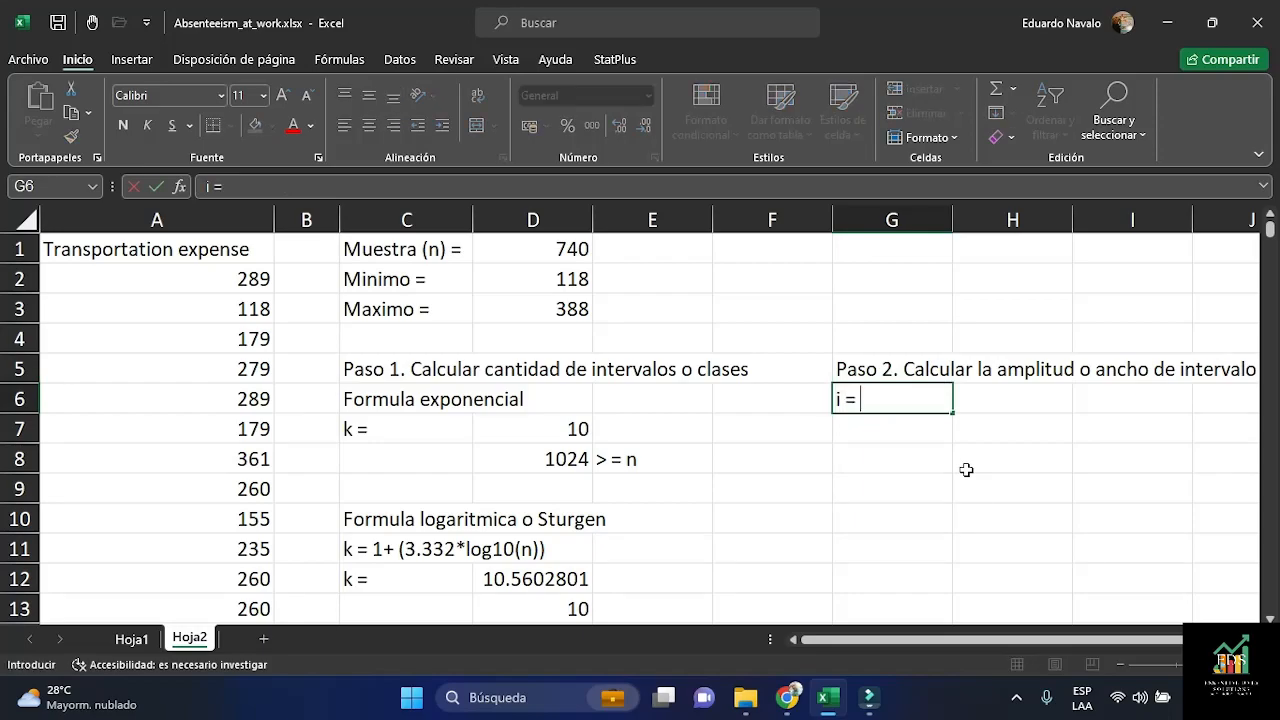
{"action": "type", "text": "("}
{"action": "type", "text": "madx"}
{"action": "key", "text": "BackSpace"}
{"action": "key", "text": "BackSpace"}
{"action": "type", "text": "ximo "}
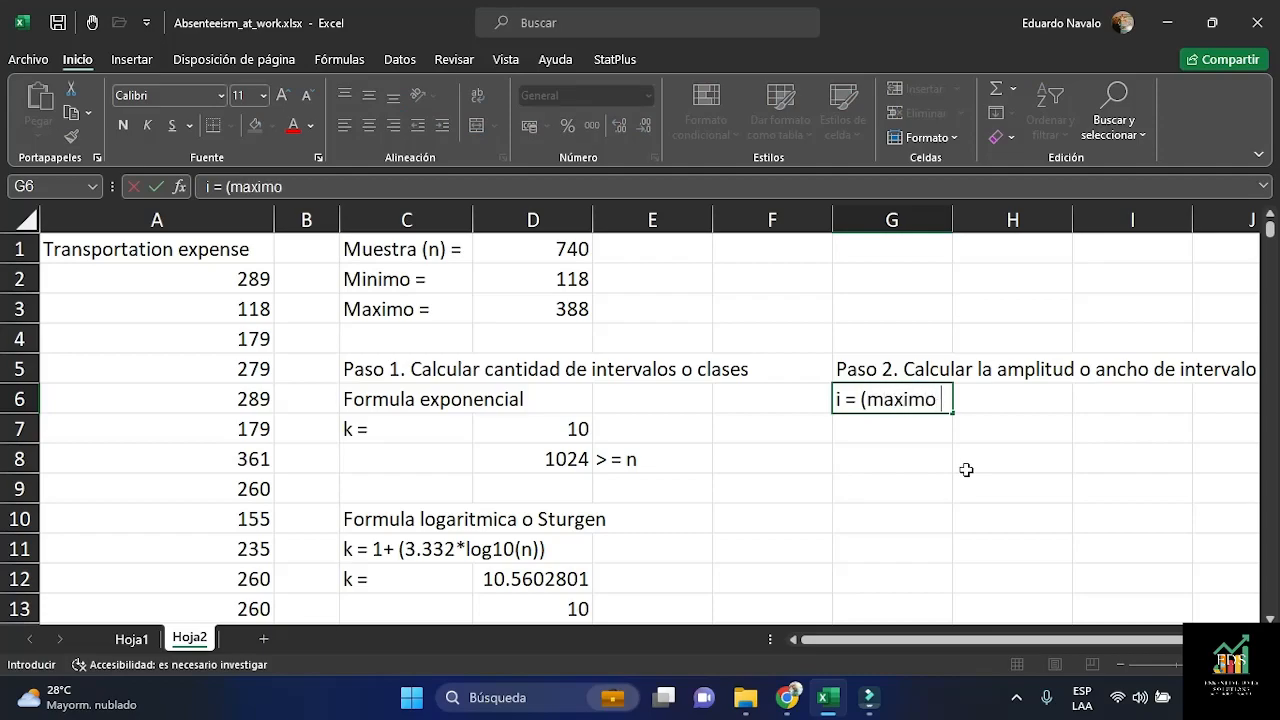
{"action": "type", "text": "- minimo"}
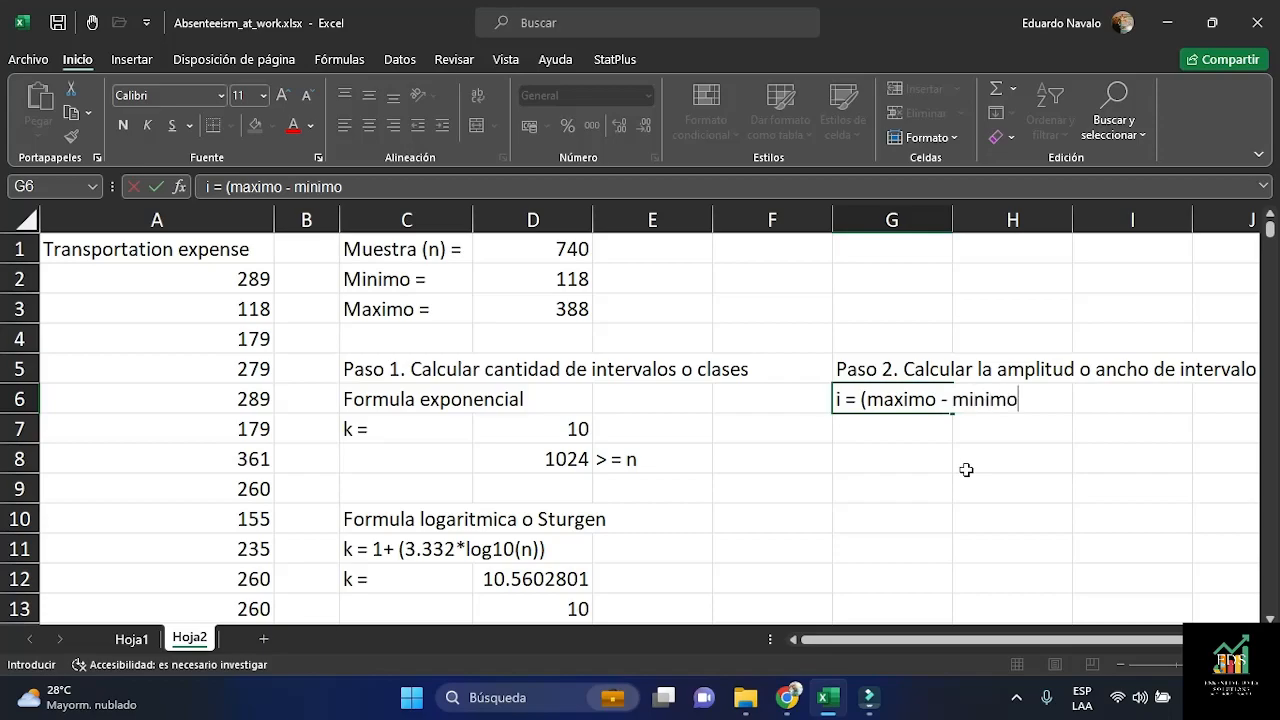
{"action": "type", "text": ") / k"}
{"action": "key", "text": "Return"}
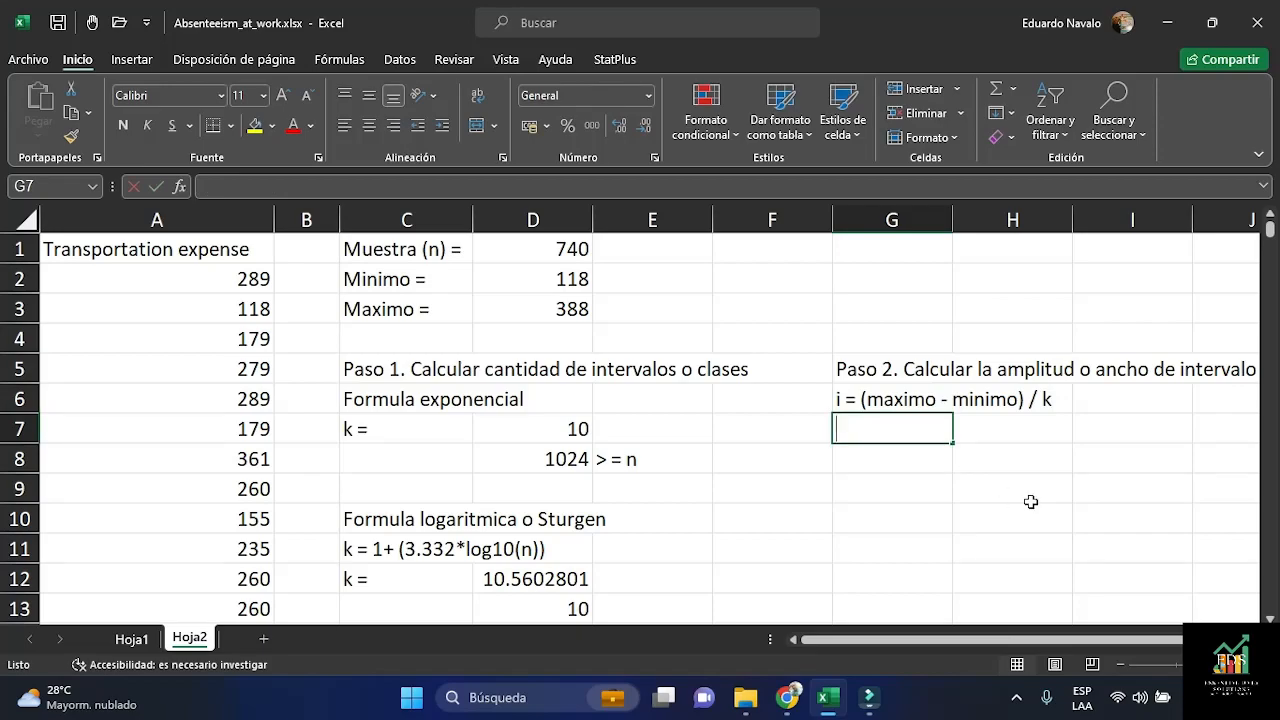
Enter the label "i =" in G7, without the rest of the autocompleted formula text
{"action": "type", "text": "i ="}
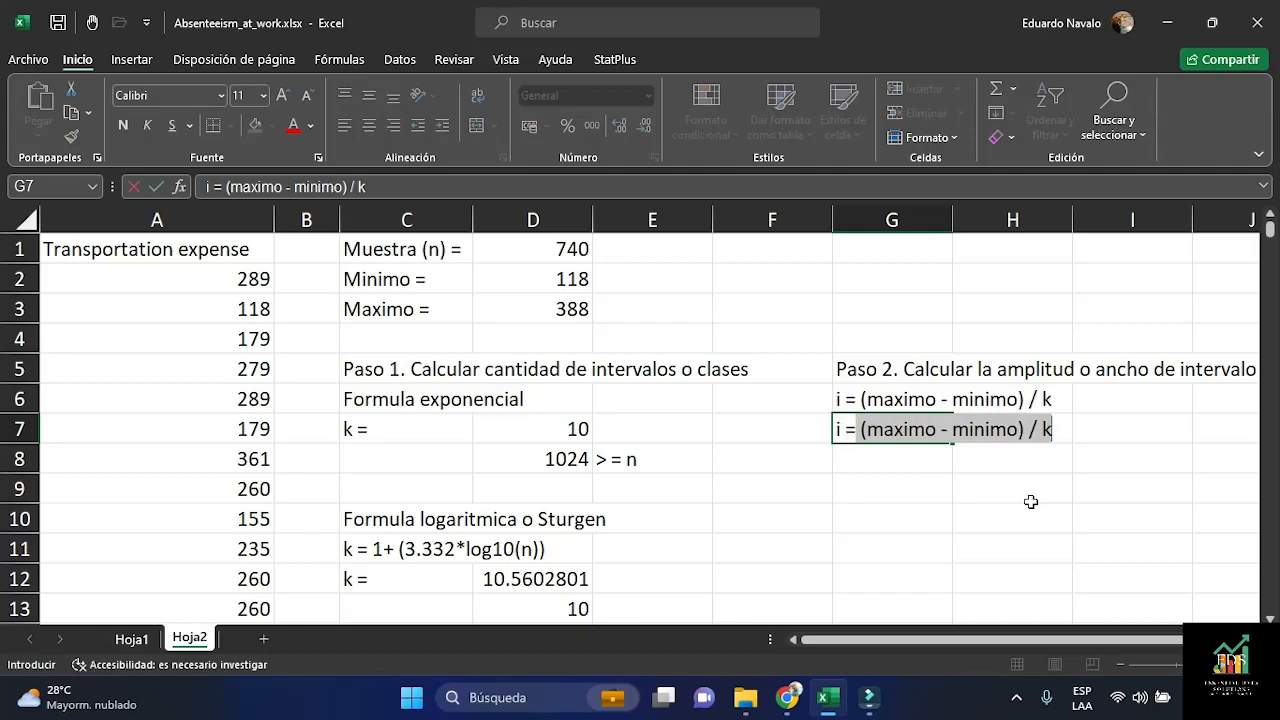
{"action": "key", "text": "BackSpace"}
{"action": "key", "text": "Tab"}
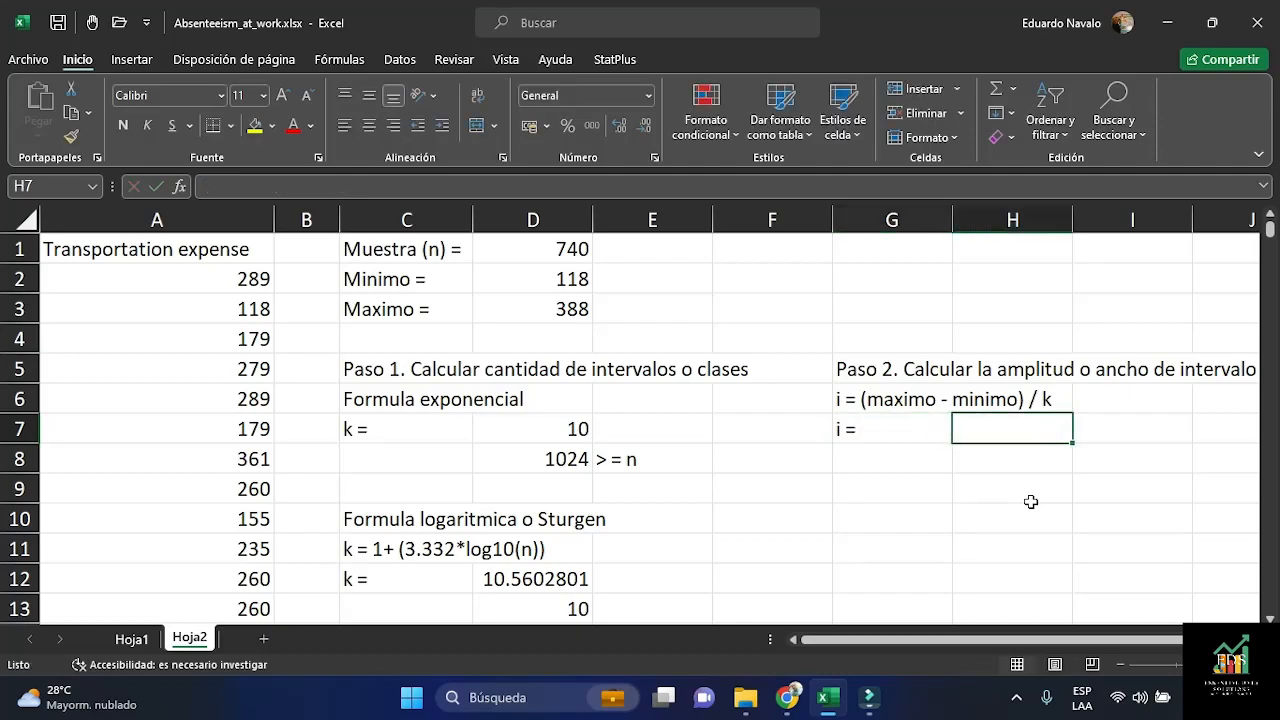
Calculate the interval width in H7 with =(D3-D2)/D7, using the maximum, the minimum and the exponential k
{"action": "type", "text": "="}
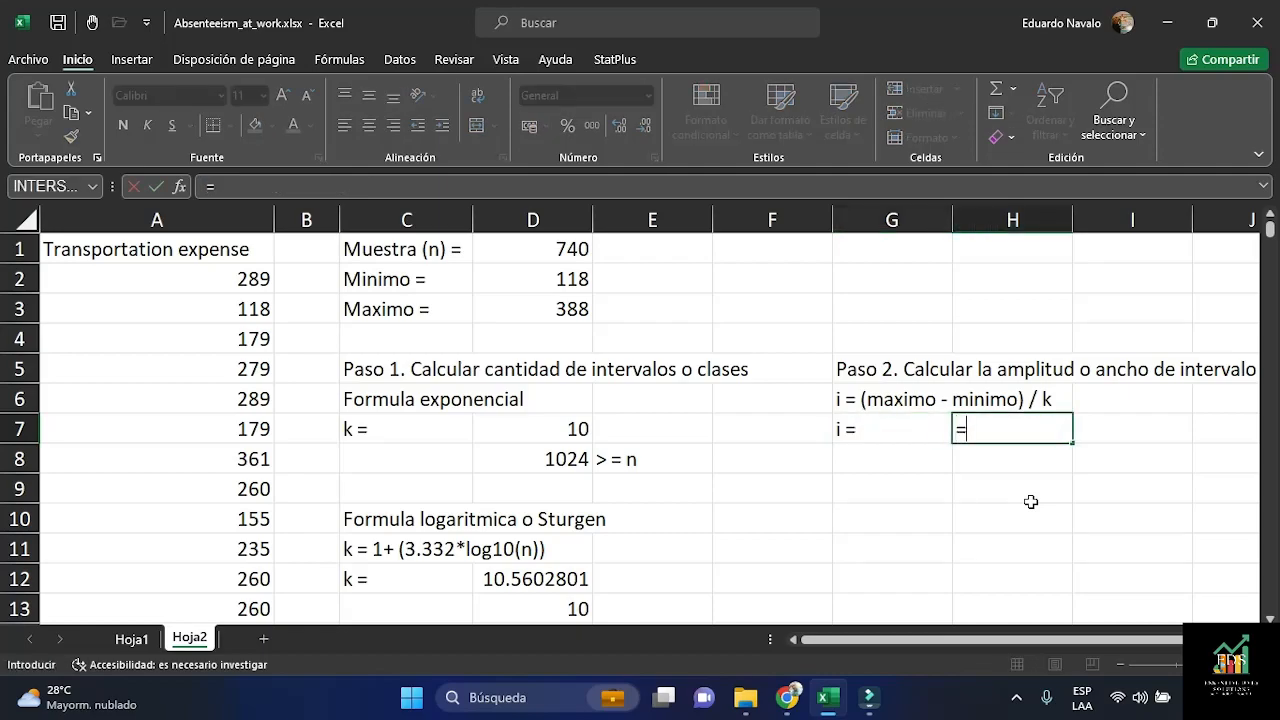
{"action": "type", "text": "("}
{"action": "left_click", "coordinate": [556, 307]}
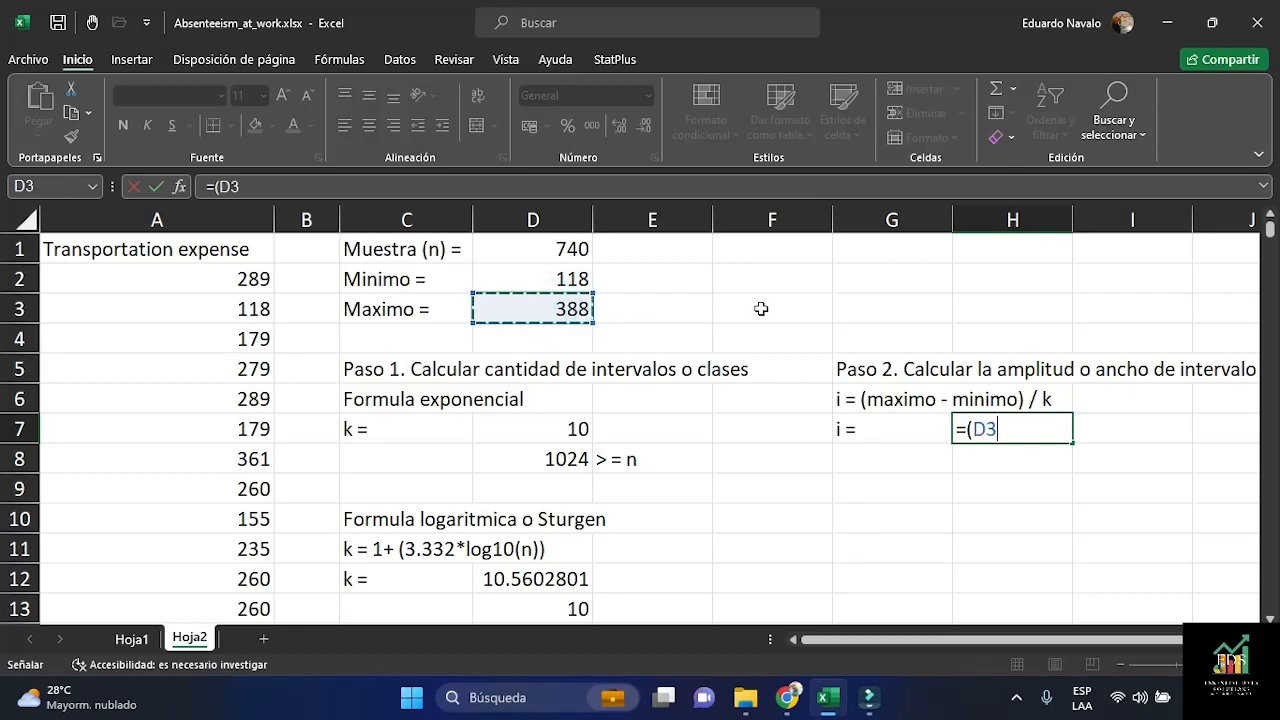
{"action": "type", "text": "-"}
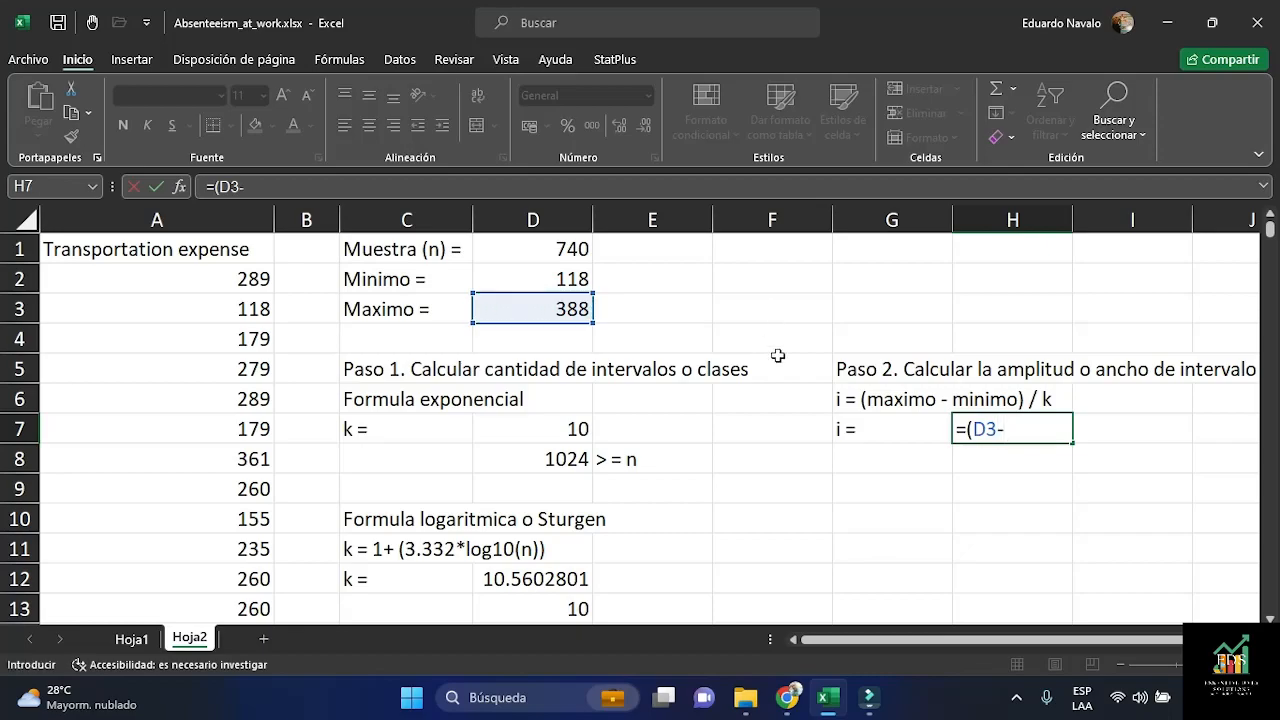
{"action": "left_click", "coordinate": [565, 277]}
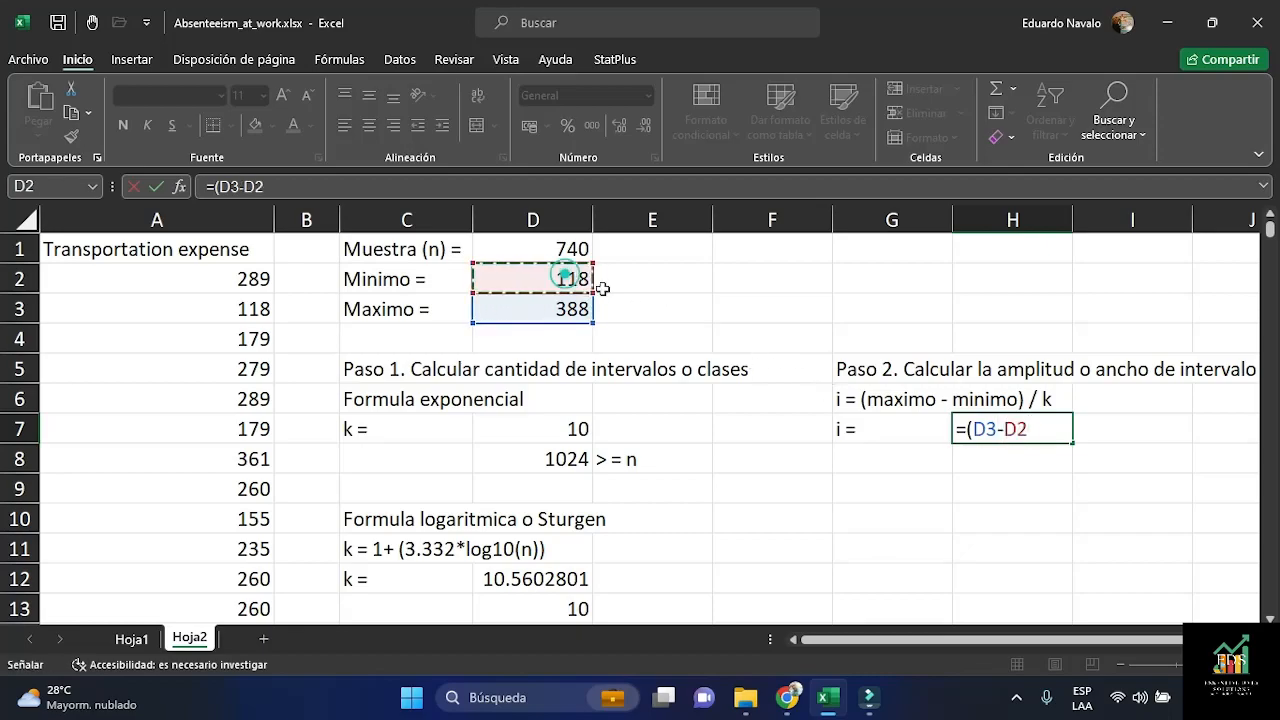
{"action": "type", "text": ")"}
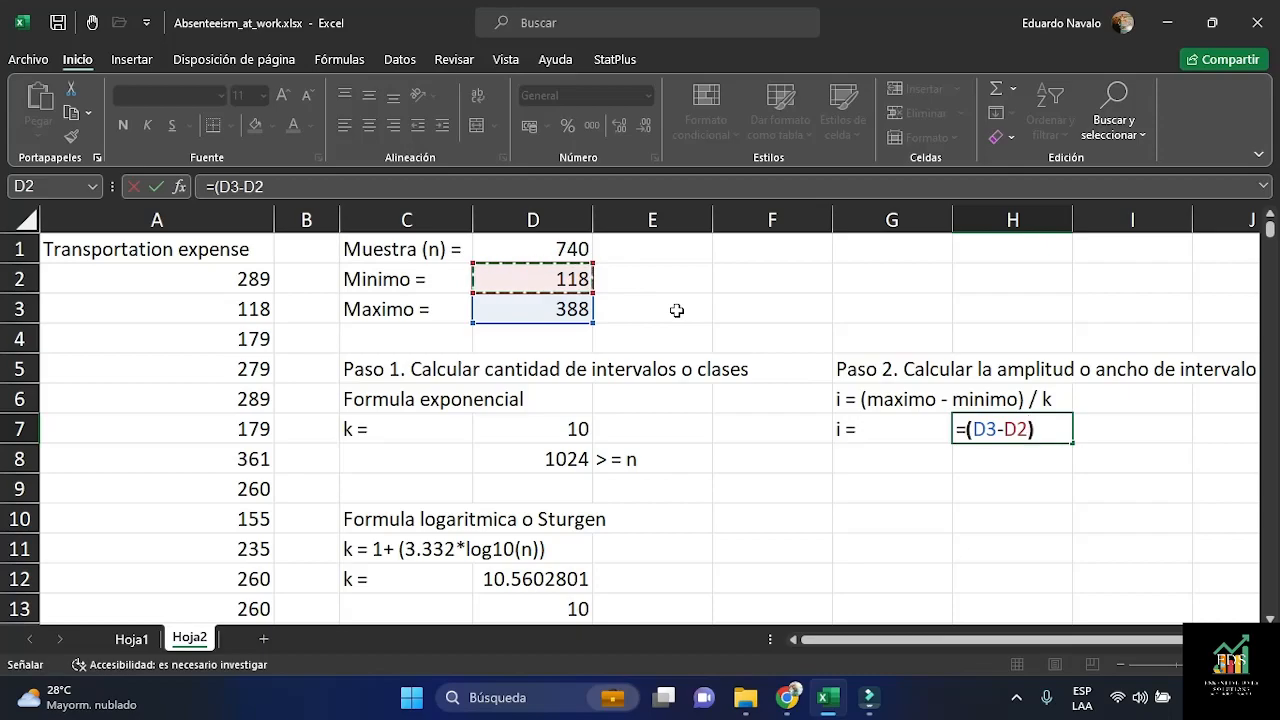
{"action": "type", "text": "/"}
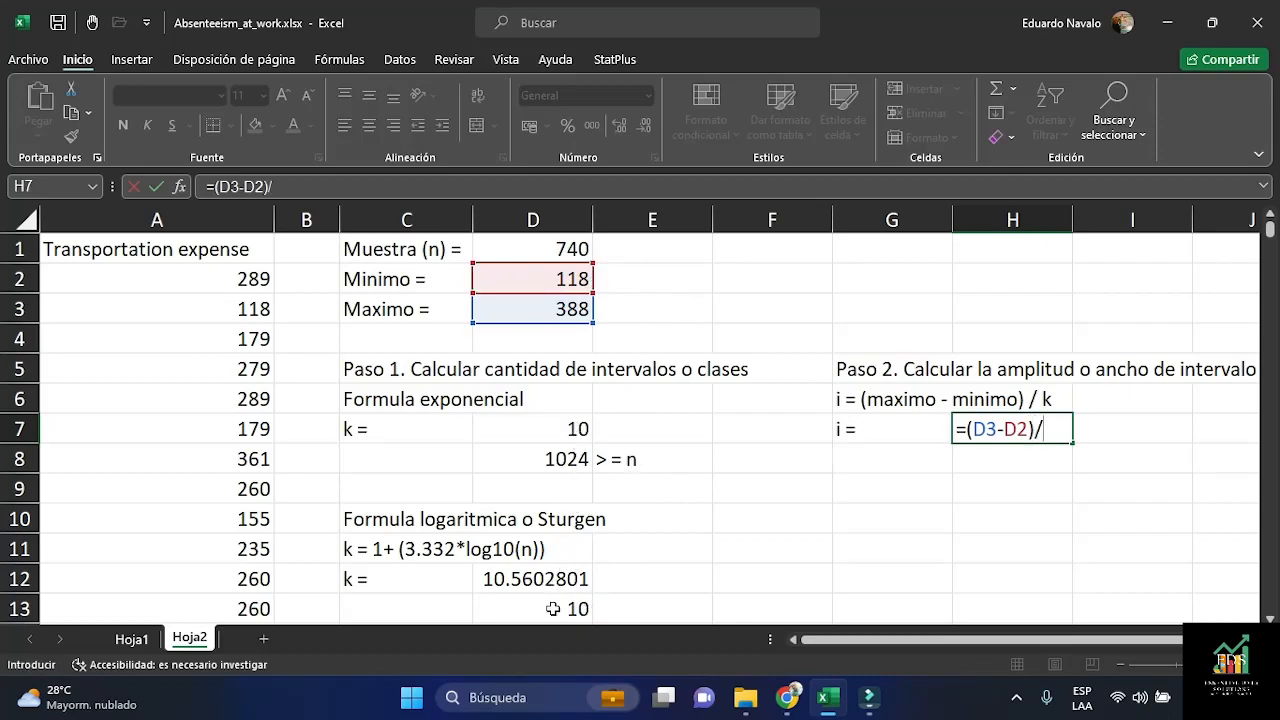
{"action": "left_click", "coordinate": [533, 428]}
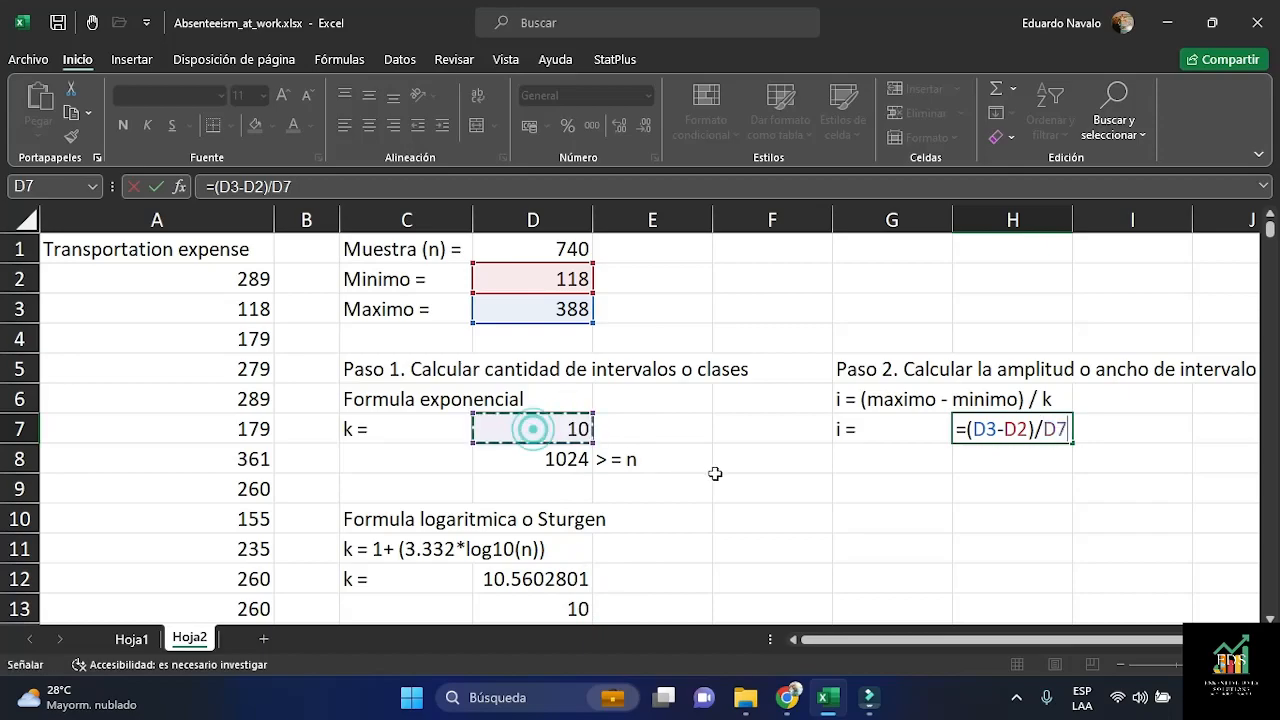
{"action": "key", "text": "Return"}
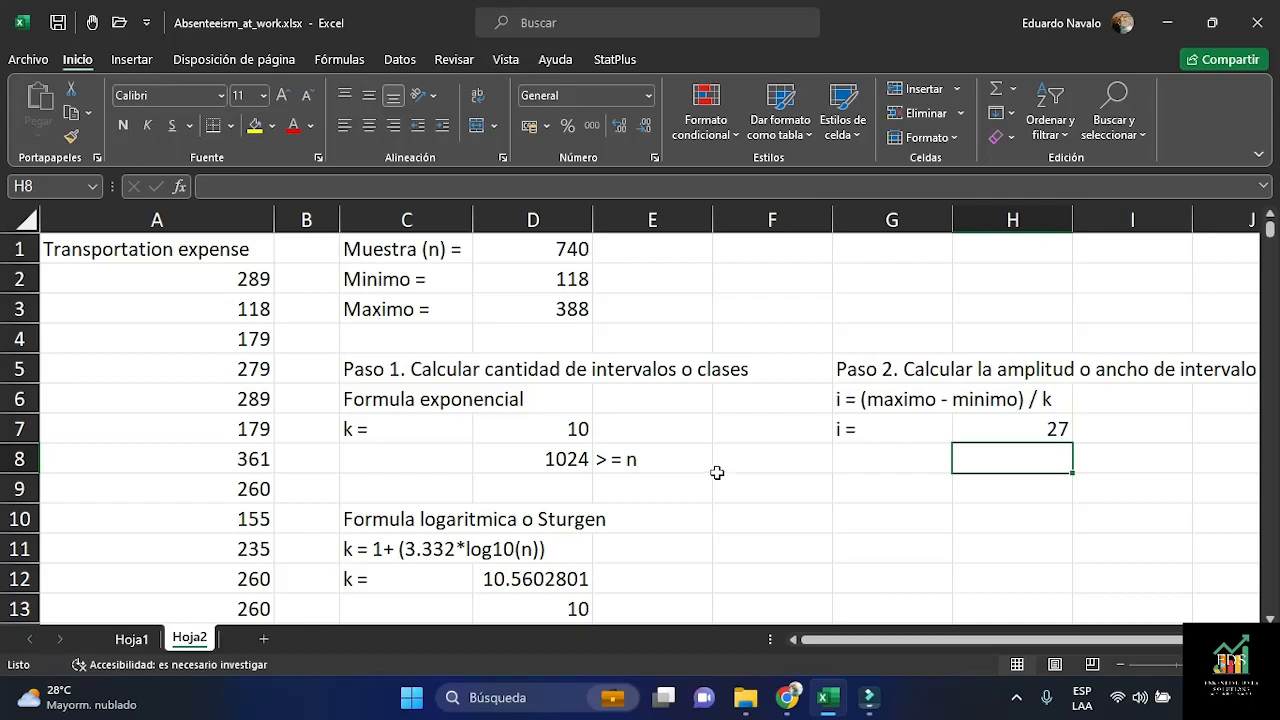
Enter the heading "Paso 3. Creación de limite superior" in G9
{"action": "left_click", "coordinate": [888, 486]}
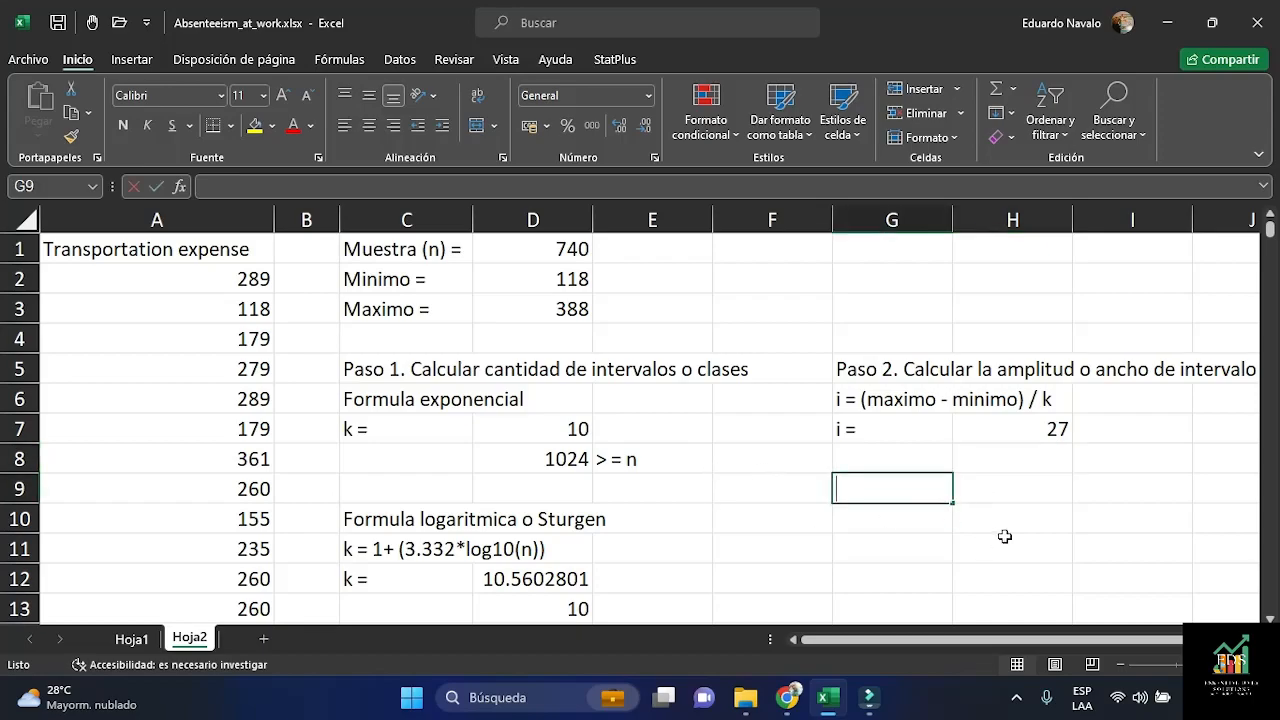
{"action": "type", "text": "Paso 3. Creación d"}
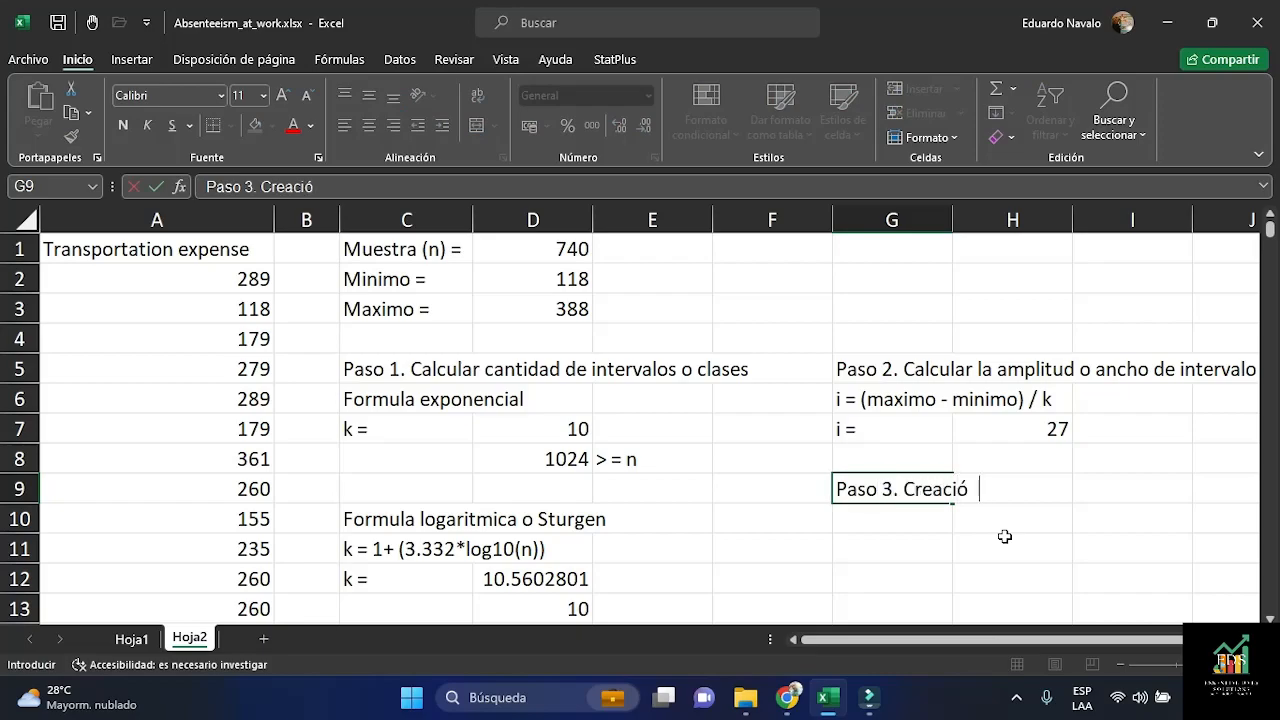
{"action": "key", "text": "BackSpace"}
{"action": "type", "text": "e lo"}
{"action": "key", "text": "BackSpace"}
{"action": "key", "text": "BackSpace"}
{"action": "type", "text": "limite superior"}
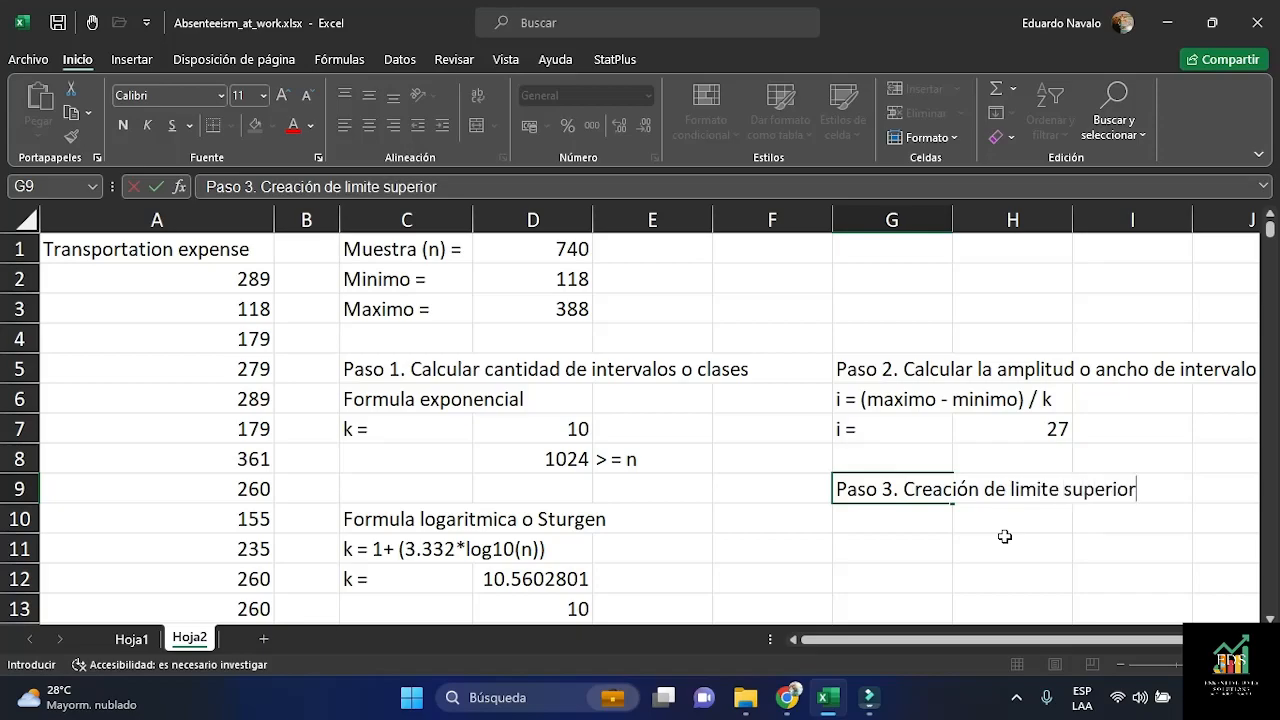
{"action": "key", "text": "Return"}
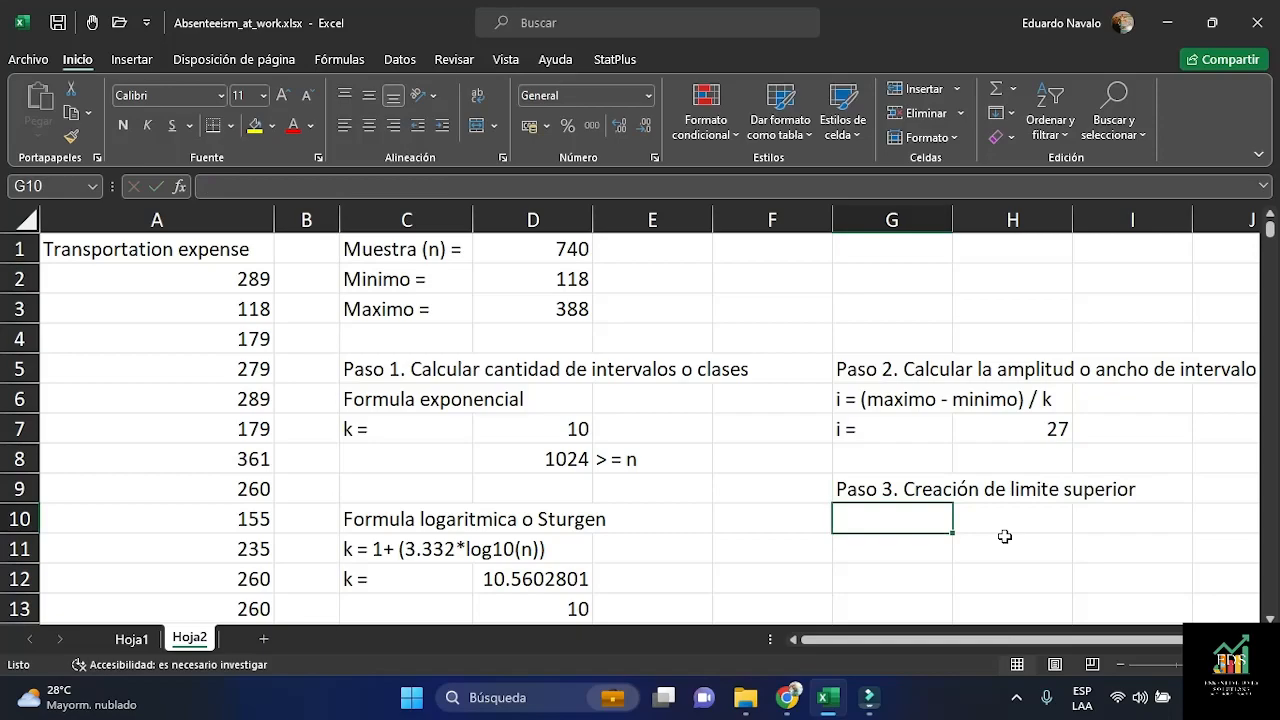
Write the upper limit formula as text in G10: "Ls = Limite inferior + i"
{"action": "type", "text": "Ls"}
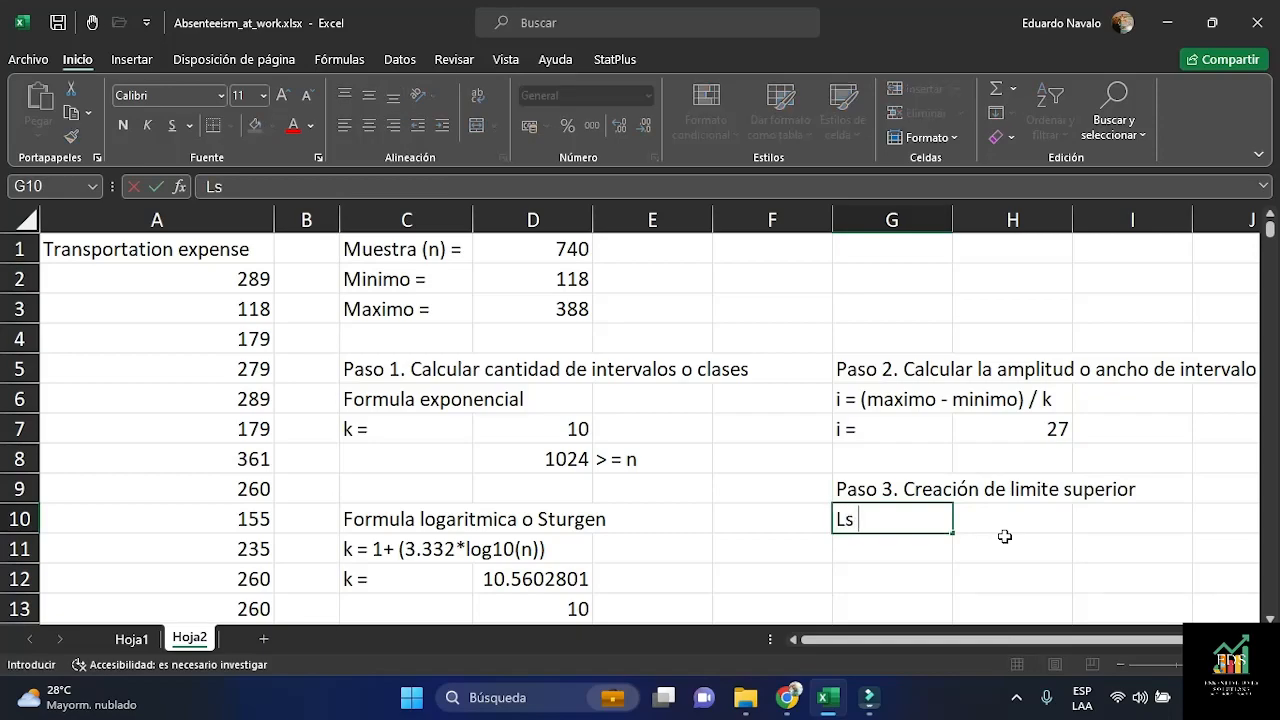
{"action": "type", "text": " = Limite inf"}
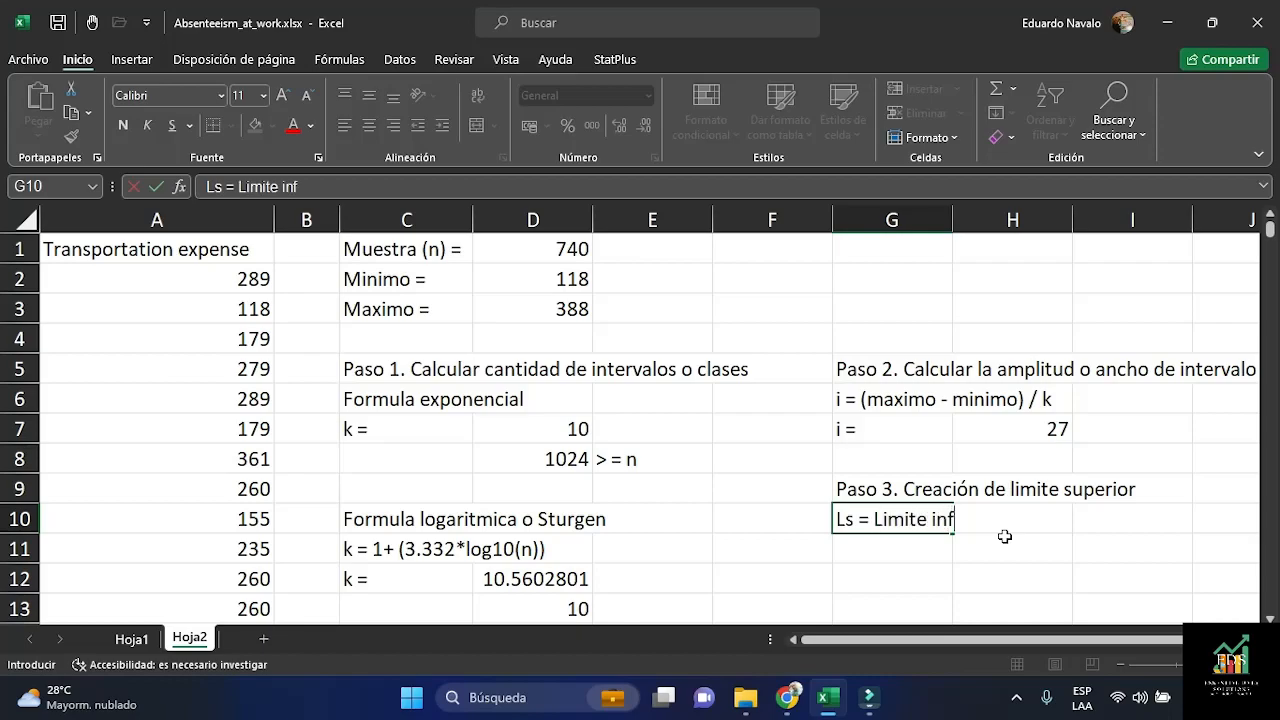
{"action": "type", "text": "erior + a"}
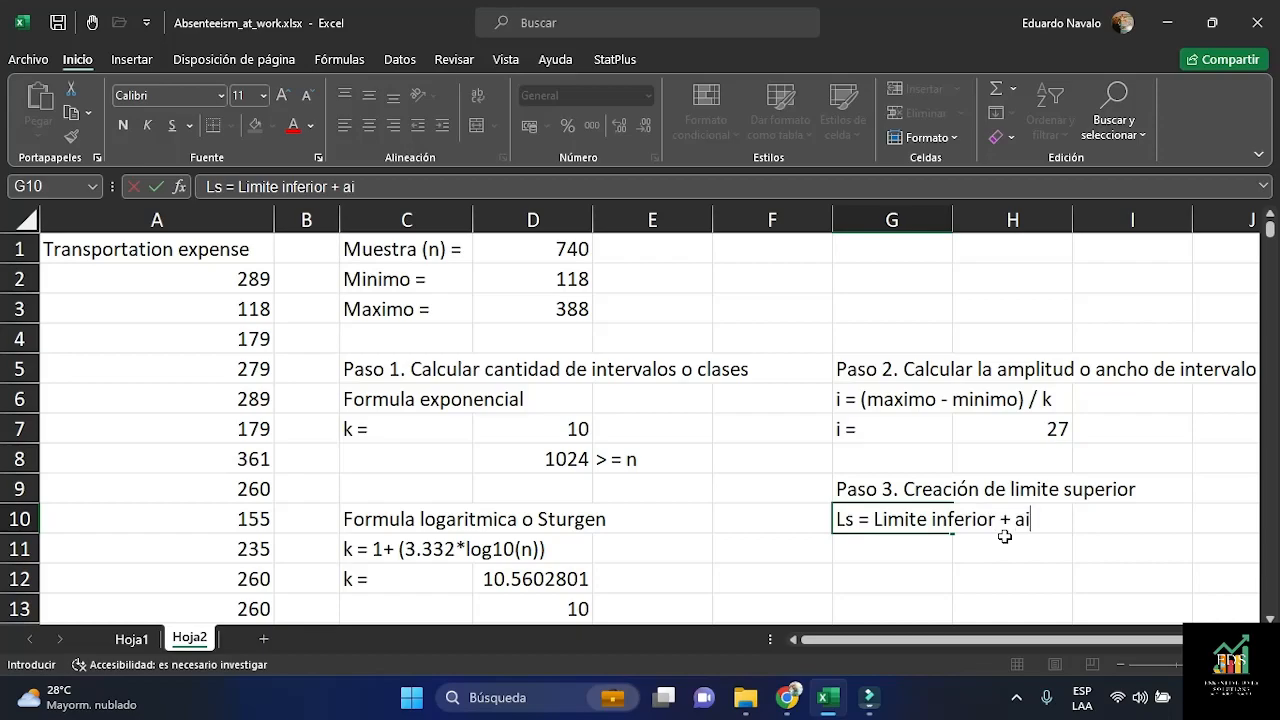
{"action": "key", "text": "BackSpace"}
{"action": "key", "text": "Return"}
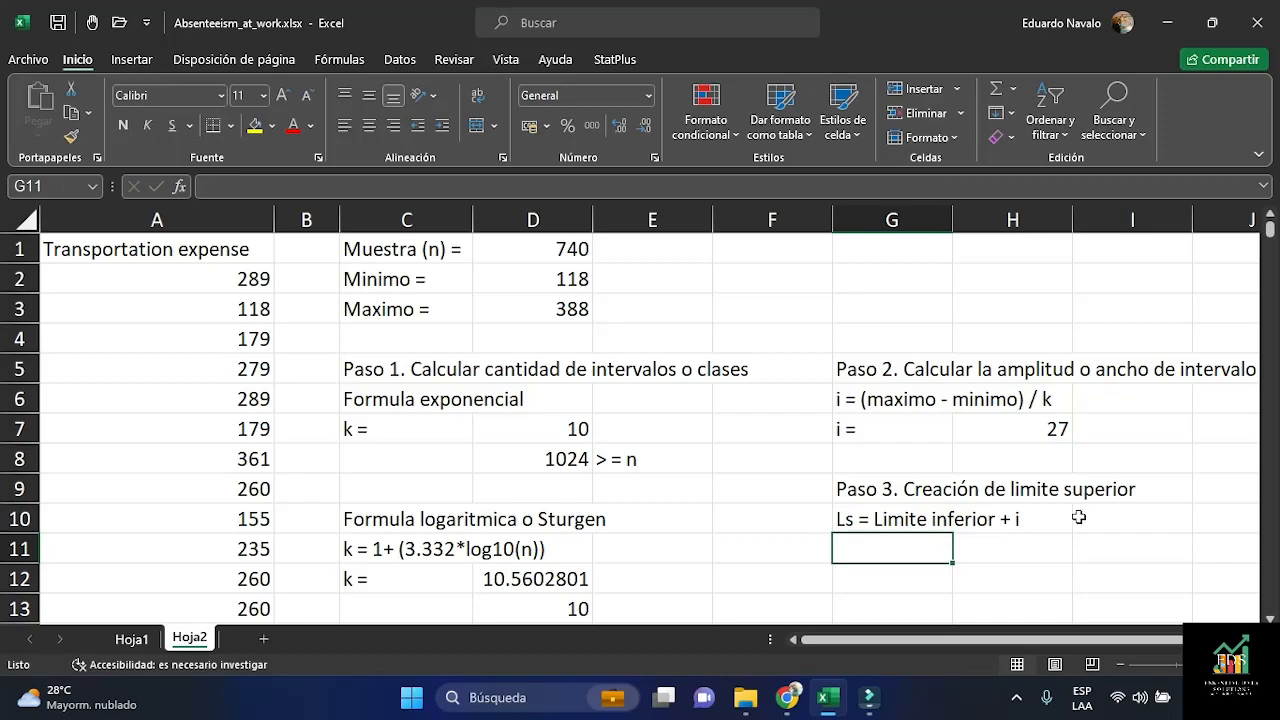
Enter the table headers "Limite inferior" in C15 and "Limite superior" in D15
{"action": "scroll", "coordinate": [970, 474], "scroll_direction": "down", "scroll_amount": 1}
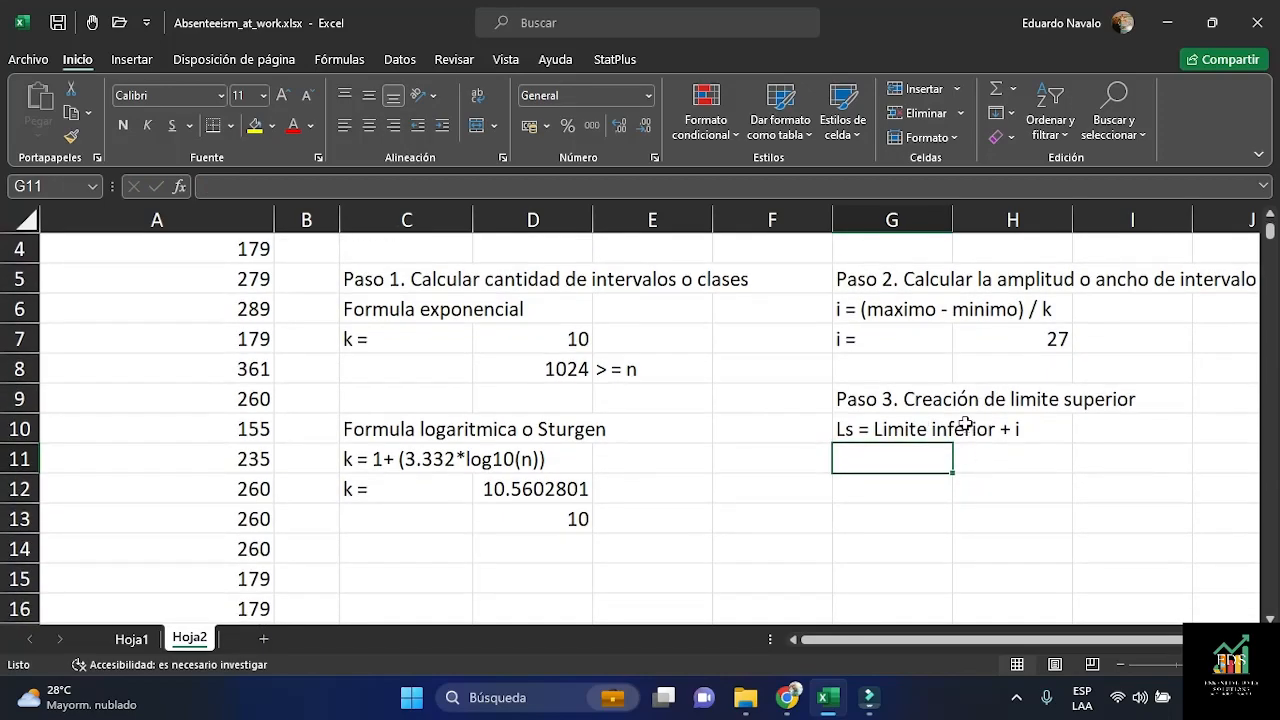
{"action": "scroll", "coordinate": [965, 425], "scroll_direction": "down", "scroll_amount": 1}
{"action": "scroll", "coordinate": [986, 426], "scroll_direction": "up", "scroll_amount": 1}
{"action": "scroll", "coordinate": [540, 525], "scroll_direction": "down", "scroll_amount": 1}
{"action": "left_click", "coordinate": [452, 491]}
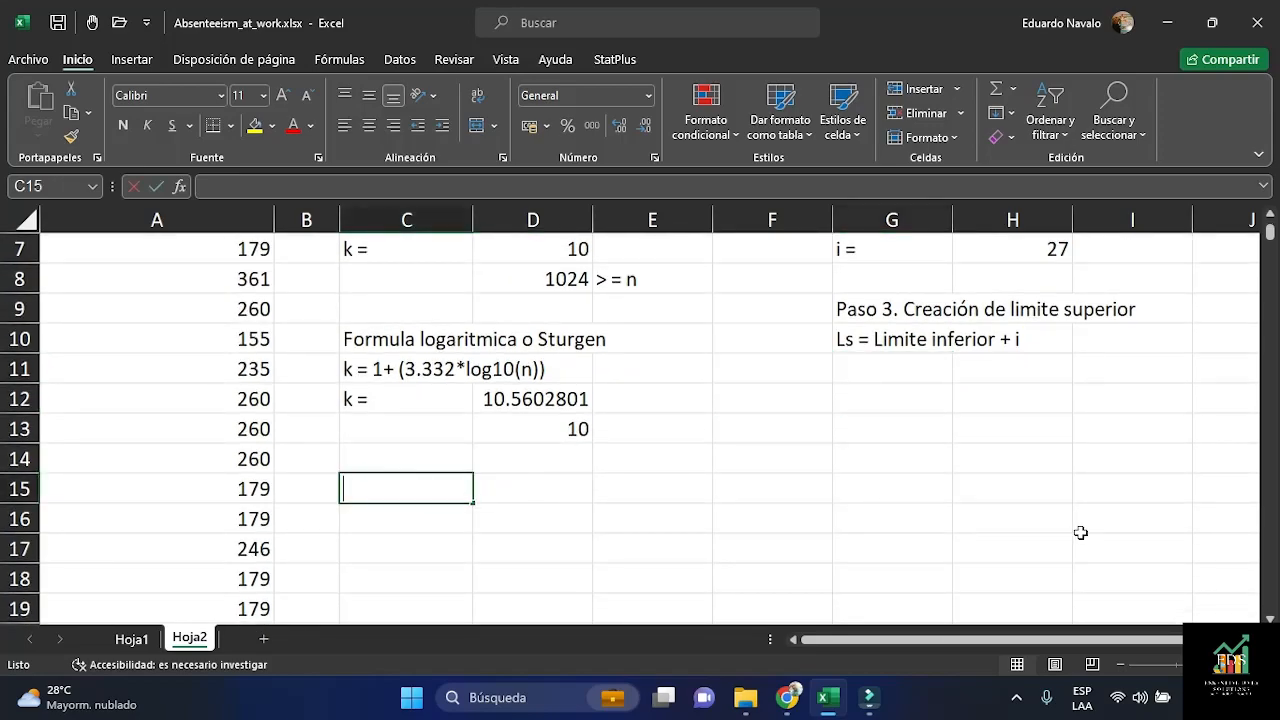
{"action": "type", "text": "Limite inferior"}
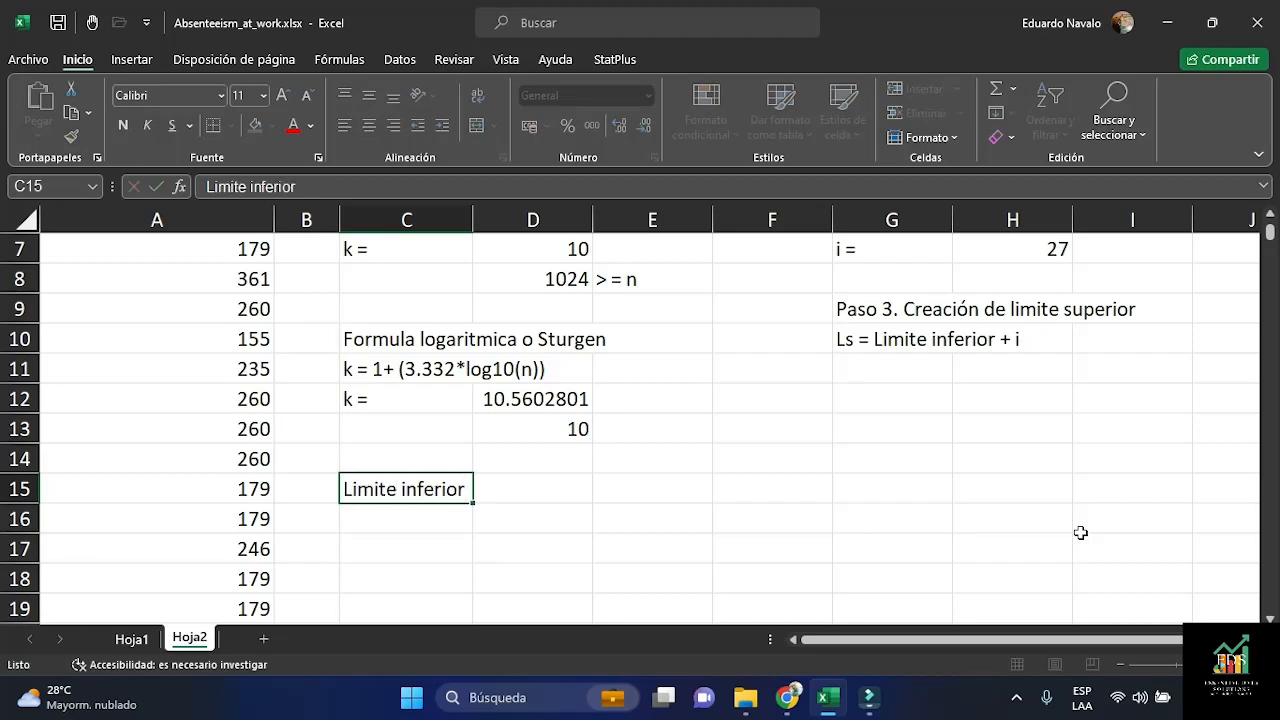
{"action": "key", "text": "Tab"}
{"action": "type", "text": "Limite superior"}
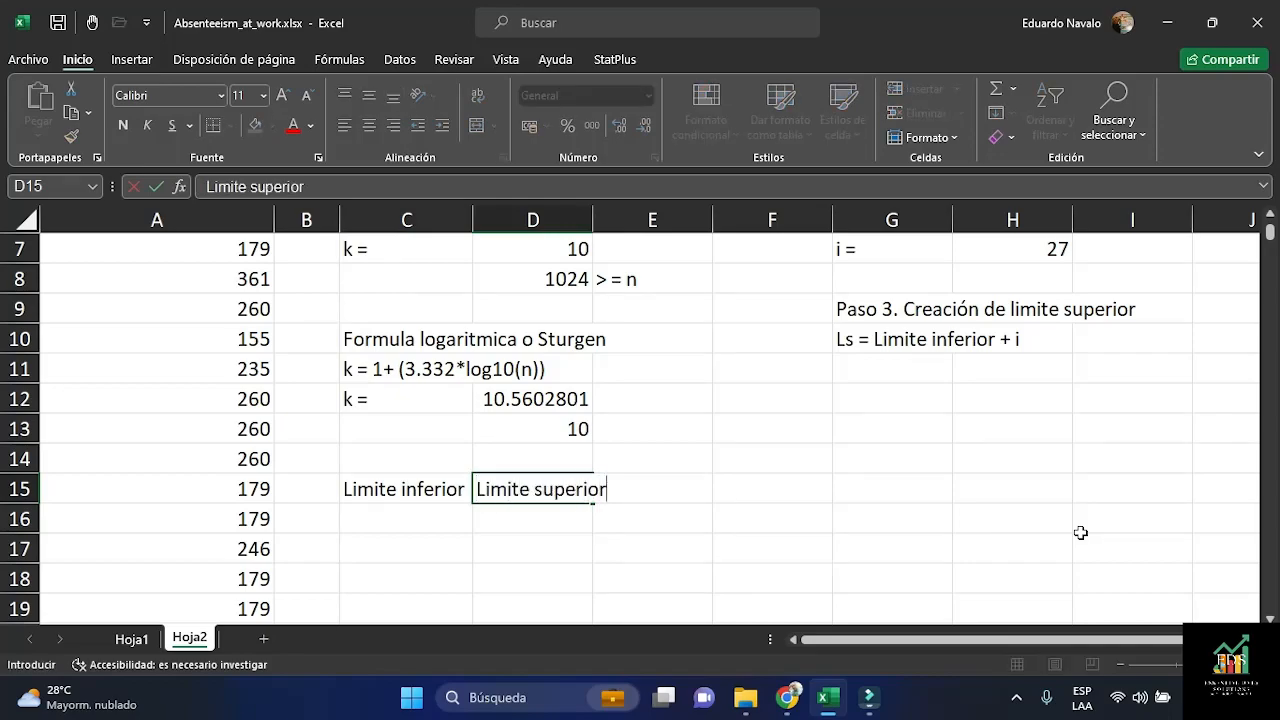
{"action": "key", "text": "Return"}
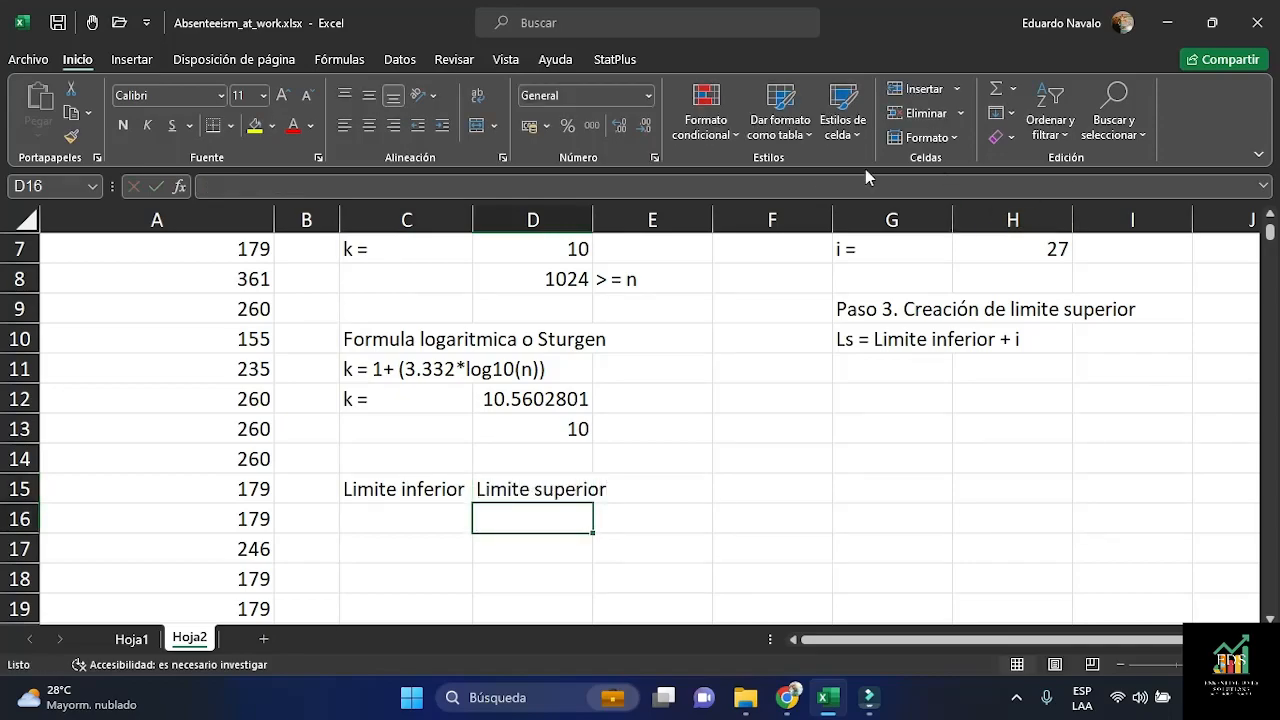
Widen column D to fit the "Limite superior" header and select C16, the first cell under "Limite inferior"
{"action": "left_click_drag", "start_coordinate": [592, 214], "coordinate": [615, 214]}
{"action": "left_click", "coordinate": [359, 528]}
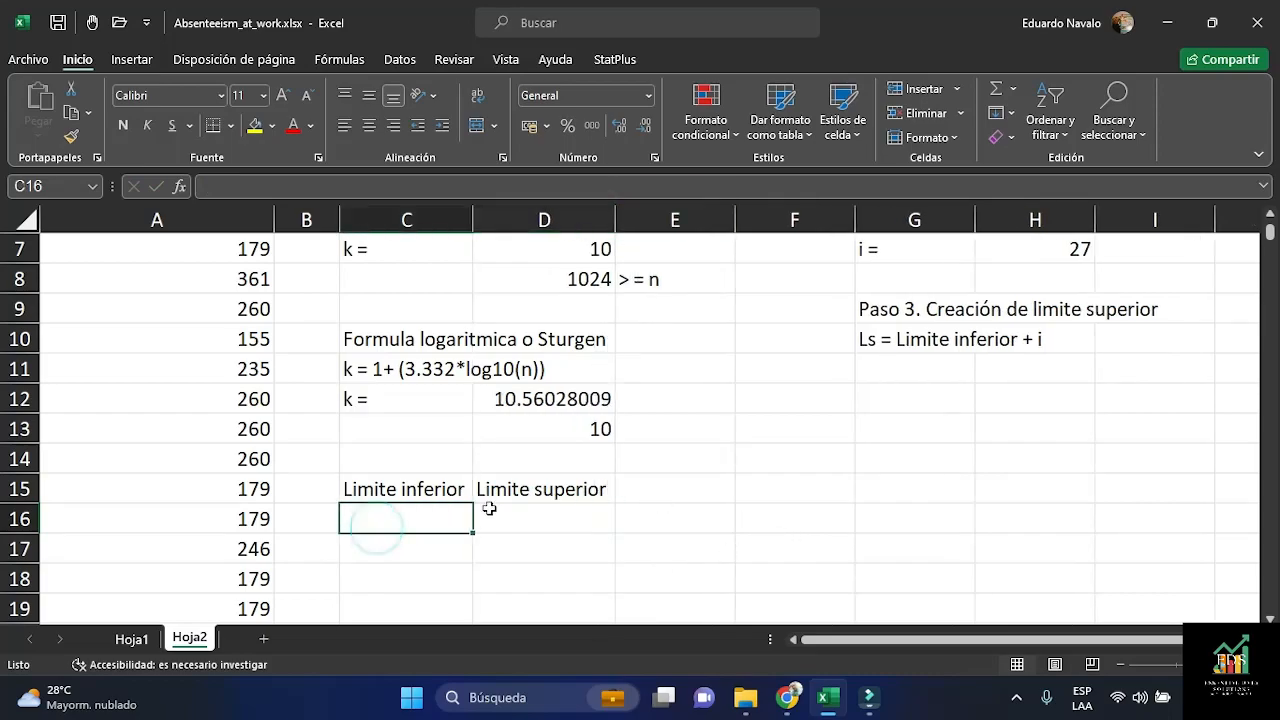
{"action": "scroll", "coordinate": [803, 507], "scroll_direction": "down", "scroll_amount": 1}
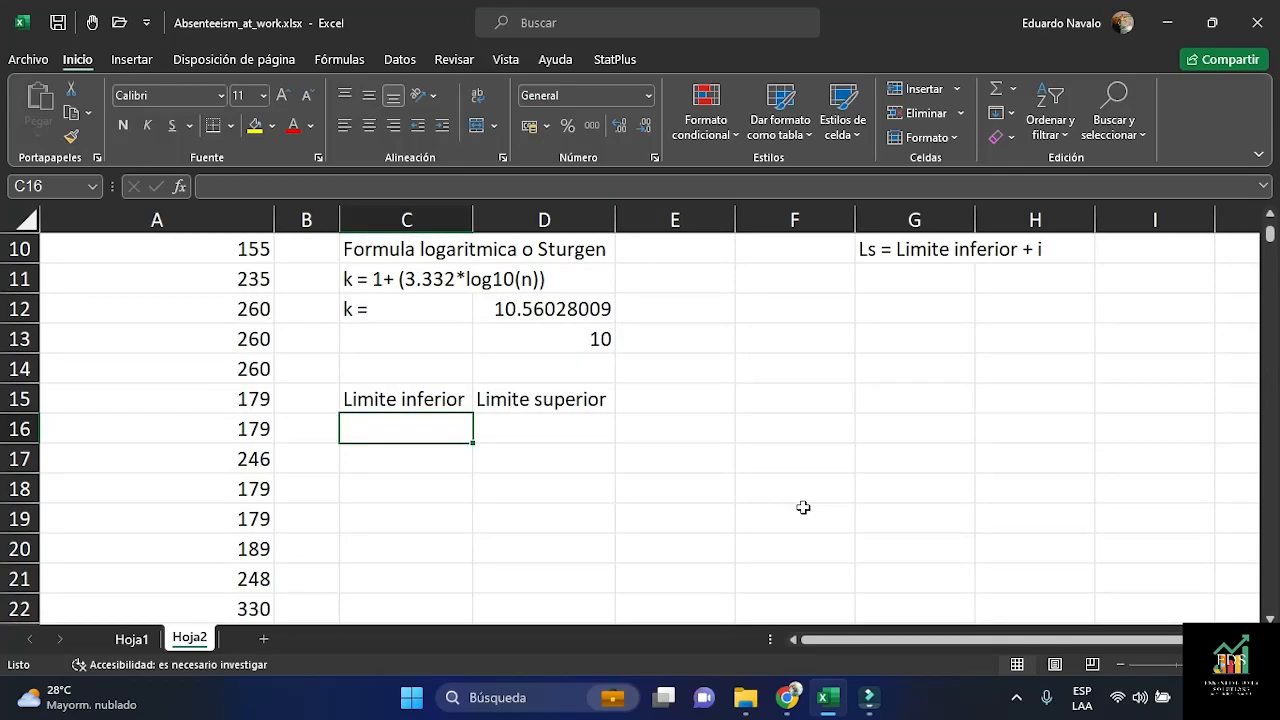
Set the first lower limit in C16 to the sample minimum with the formula =D2
{"action": "type", "text": "="}
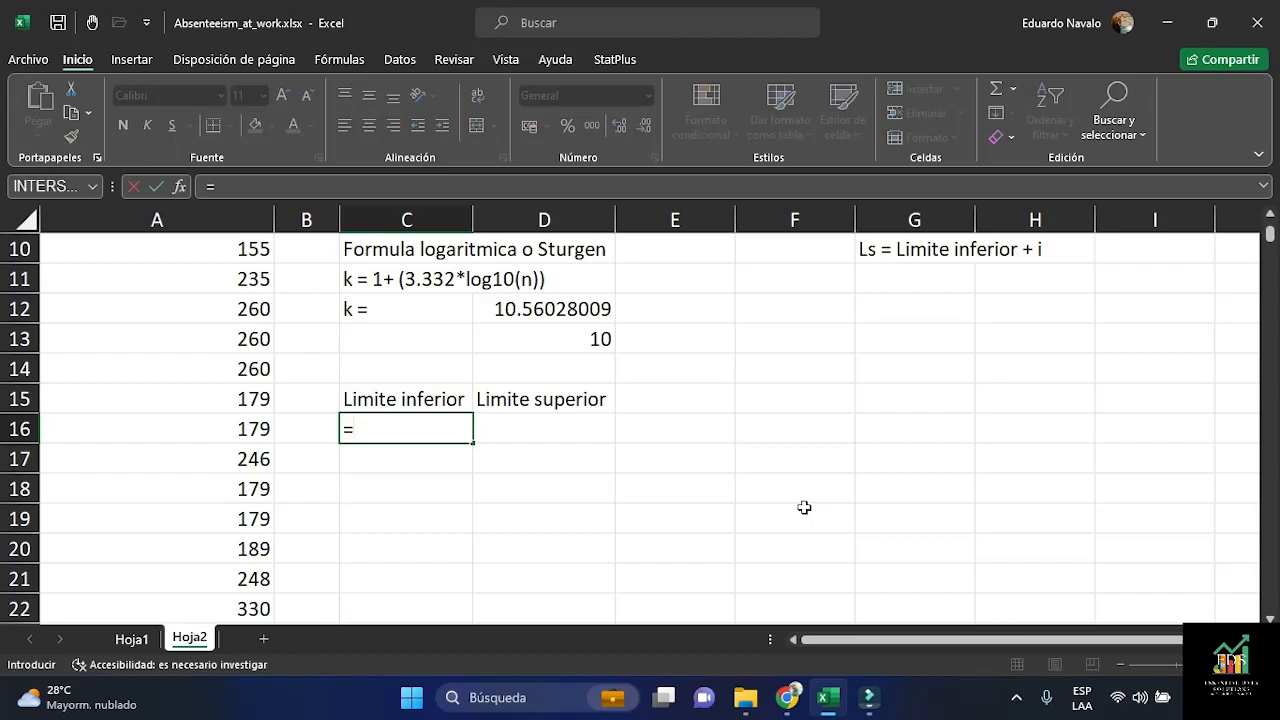
{"action": "scroll", "coordinate": [804, 507], "scroll_direction": "up", "scroll_amount": 3}
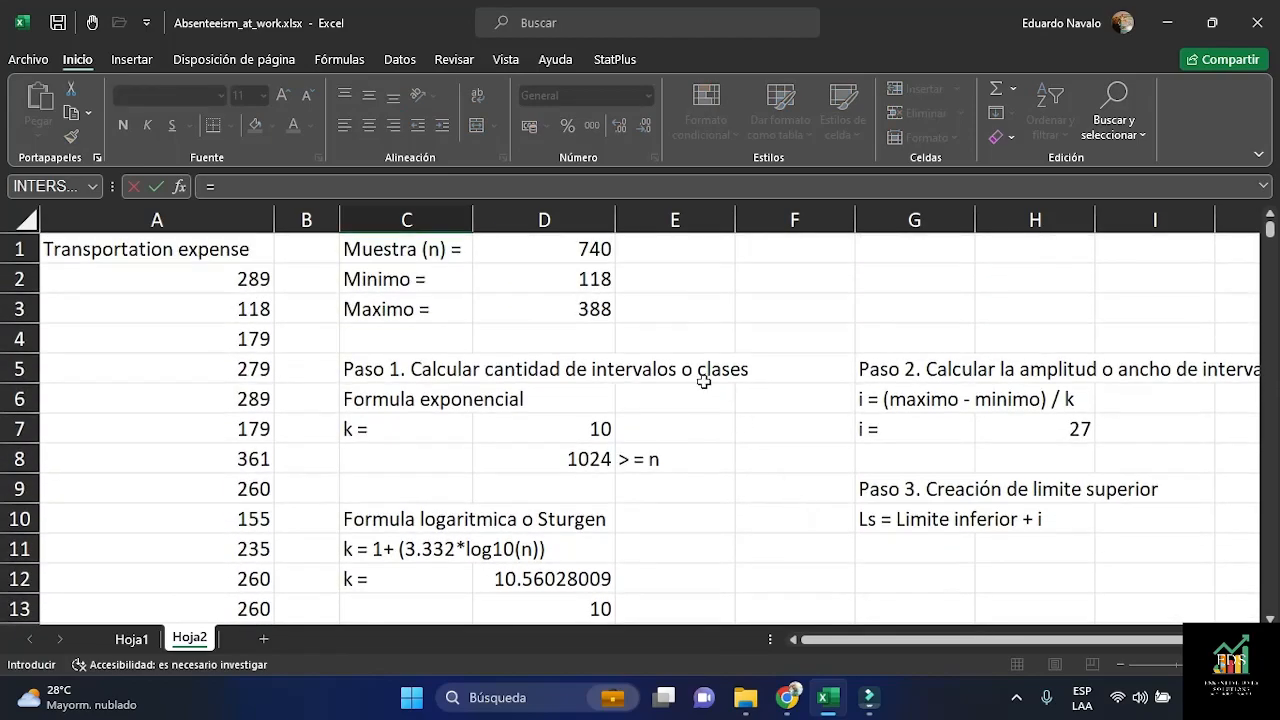
{"action": "scroll", "coordinate": [666, 500], "scroll_direction": "down", "scroll_amount": 2}
{"action": "scroll", "coordinate": [669, 498], "scroll_direction": "up", "scroll_amount": 2}
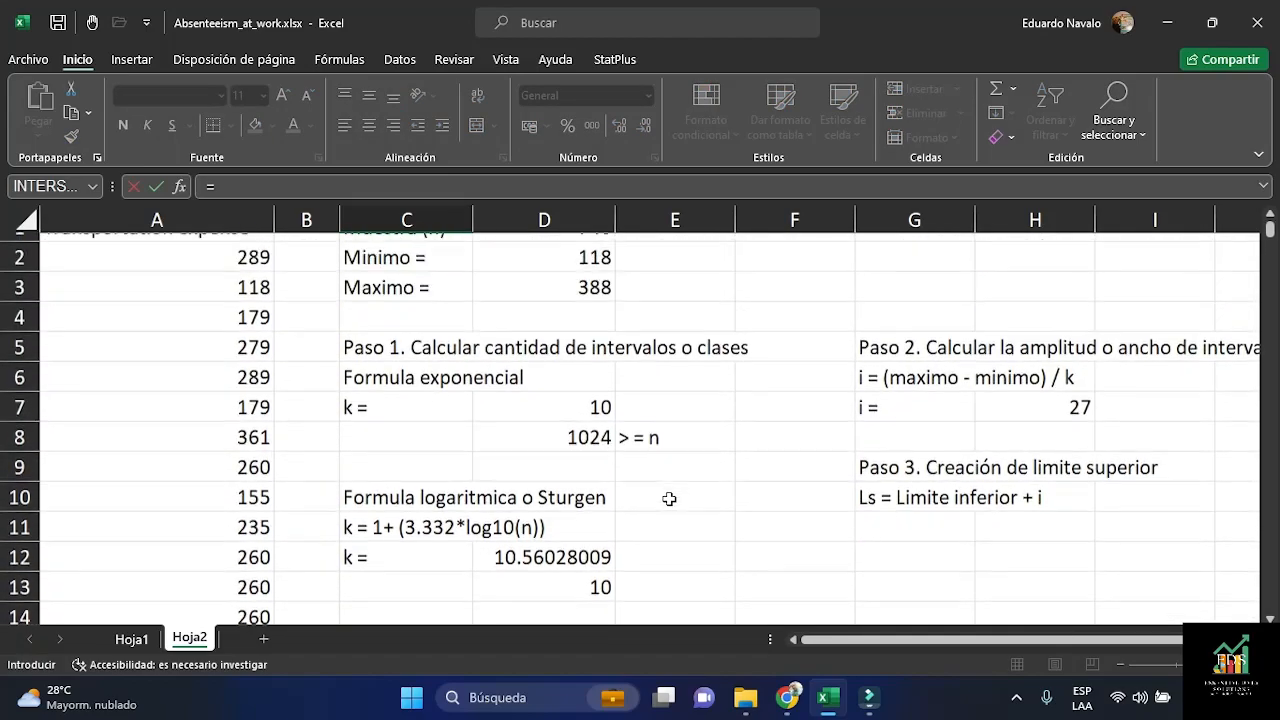
{"action": "scroll", "coordinate": [669, 498], "scroll_direction": "up", "scroll_amount": 1}
{"action": "left_click", "coordinate": [592, 280]}
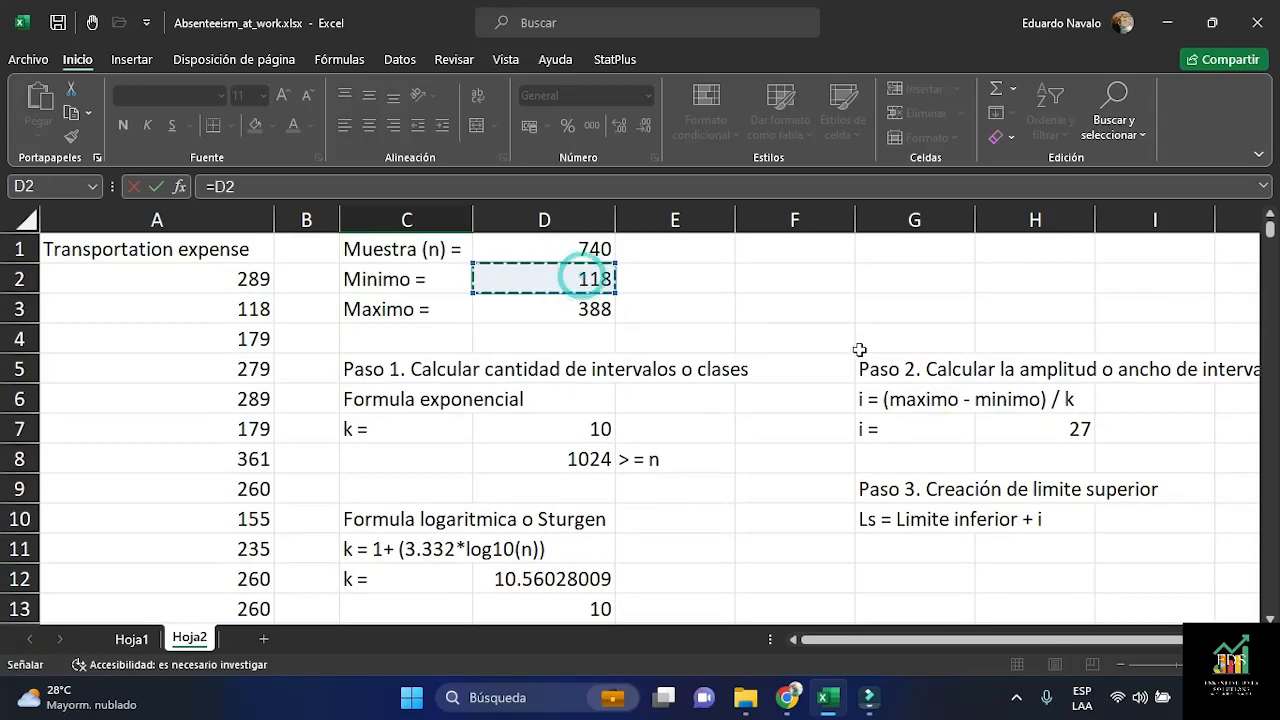
{"action": "key", "text": "Return"}
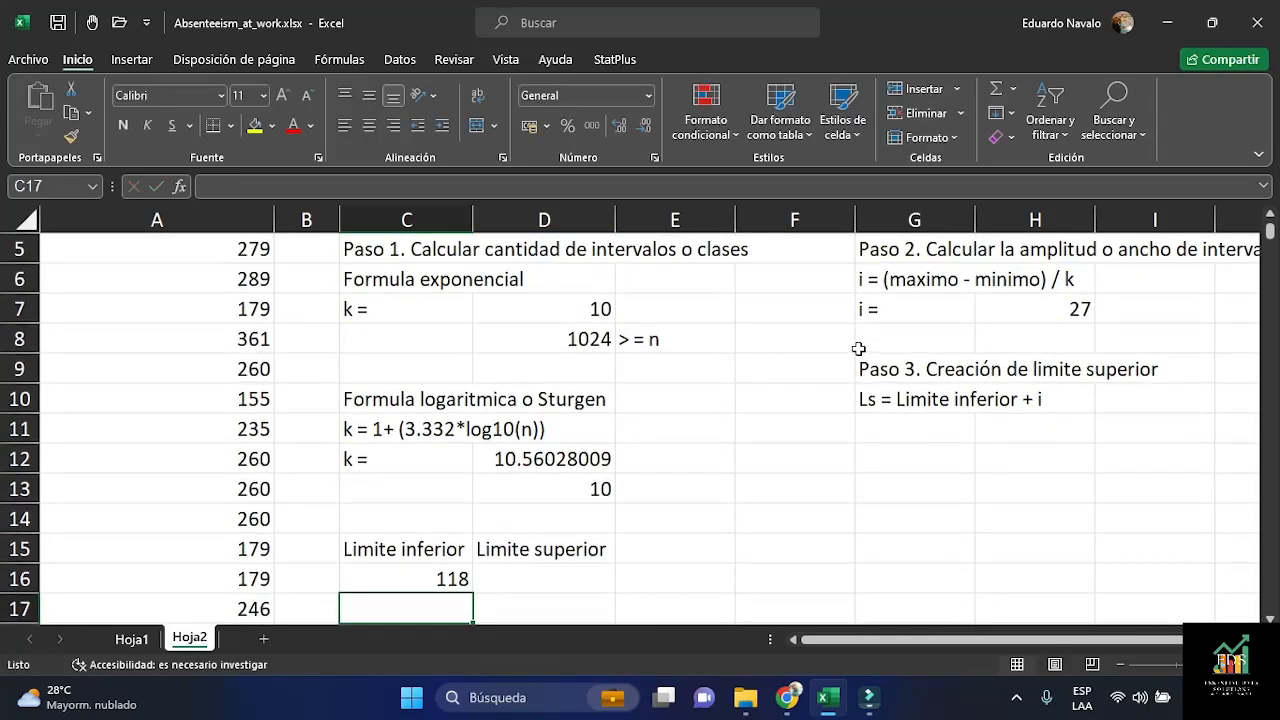
Calculate the first upper limit in D16 as the lower limit plus the interval width, =C16+H7
{"action": "scroll", "coordinate": [700, 510], "scroll_direction": "down", "scroll_amount": 1}
{"action": "left_click", "coordinate": [577, 487]}
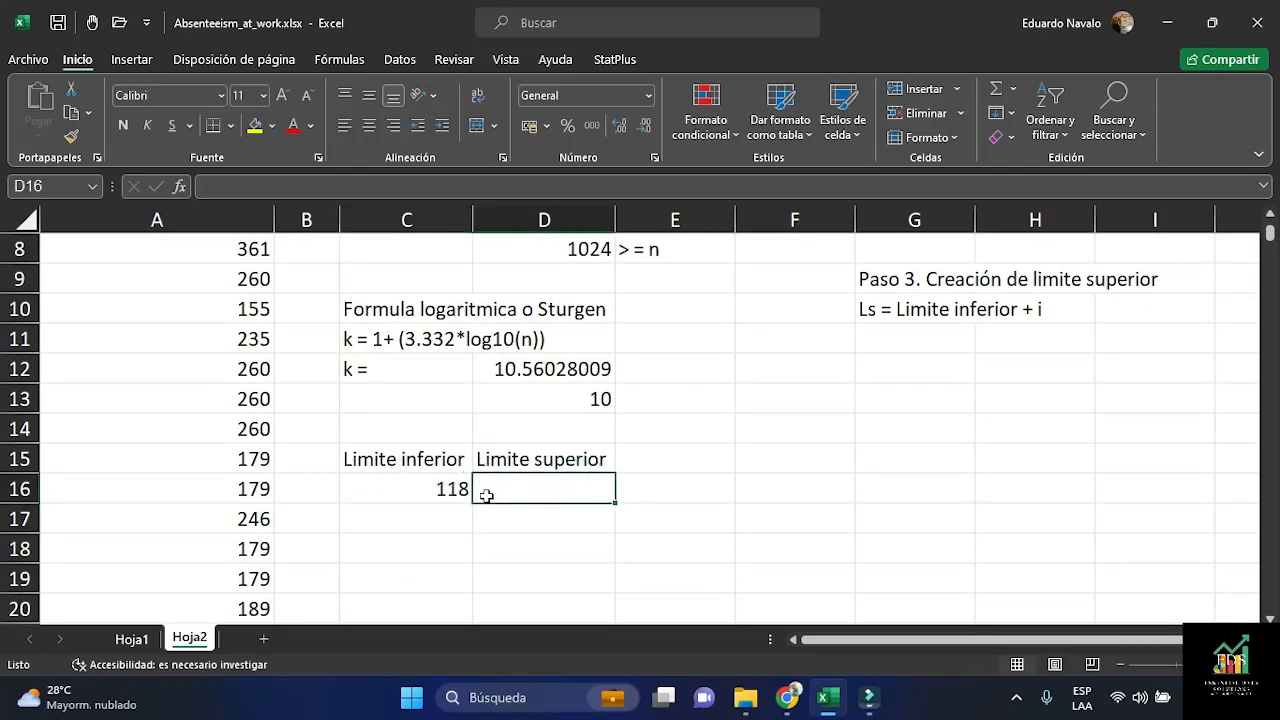
{"action": "left_click", "coordinate": [915, 309]}
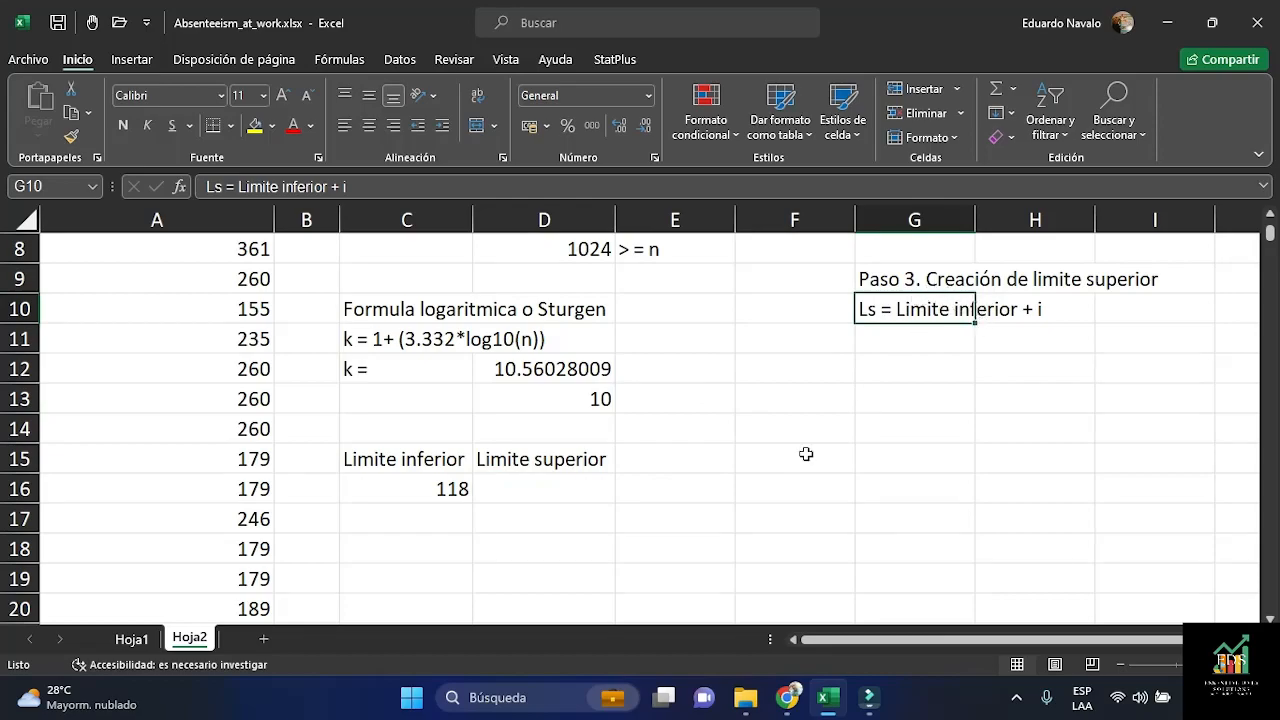
{"action": "left_click", "coordinate": [598, 487]}
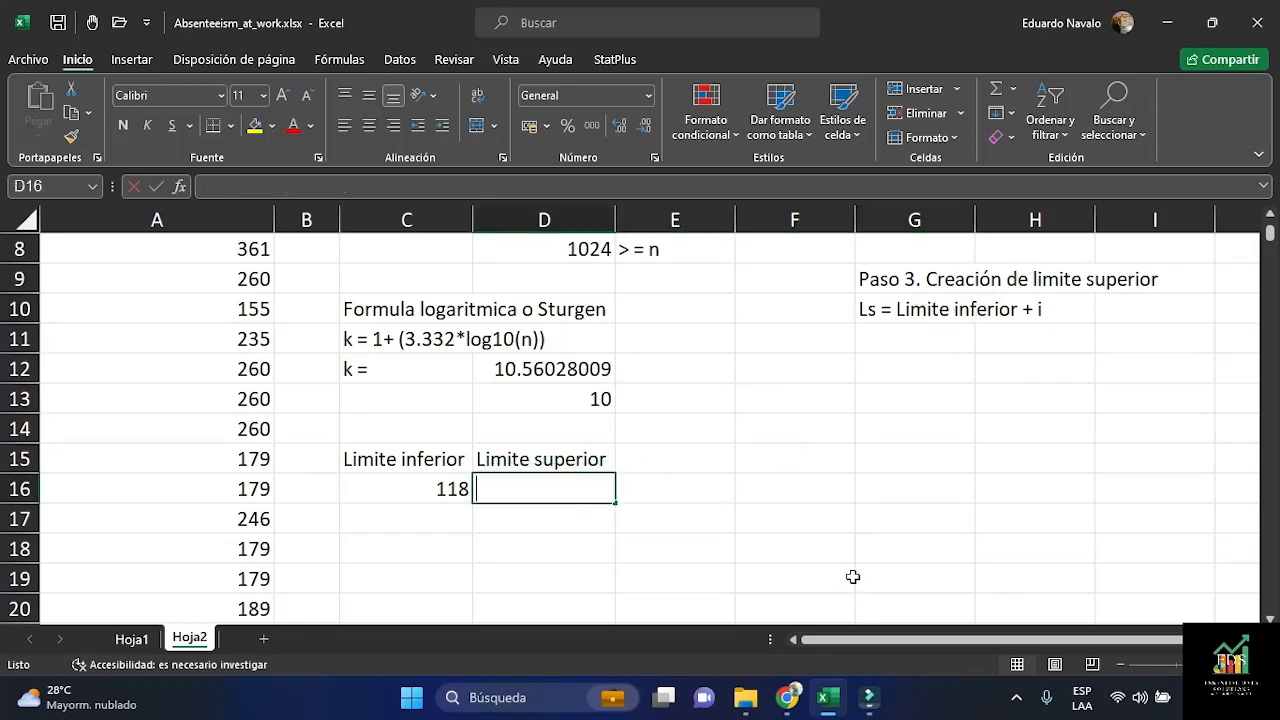
{"action": "type", "text": "="}
{"action": "left_click", "coordinate": [452, 488]}
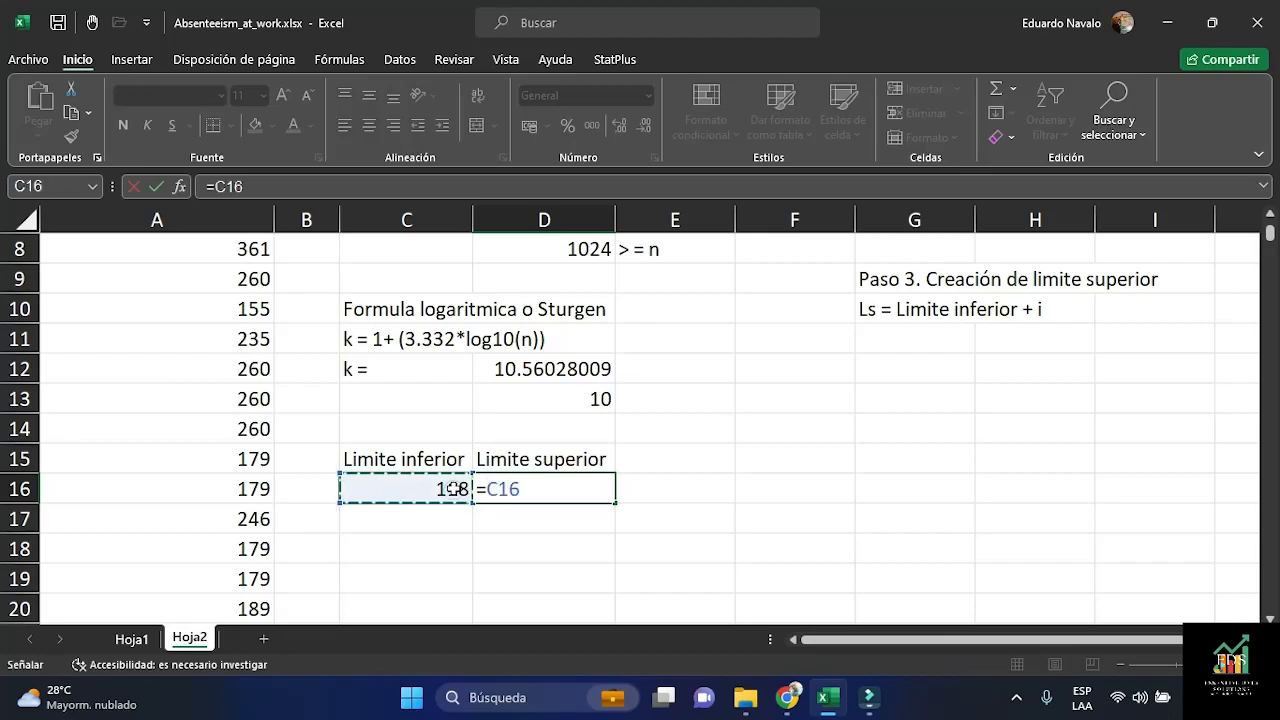
{"action": "type", "text": "+"}
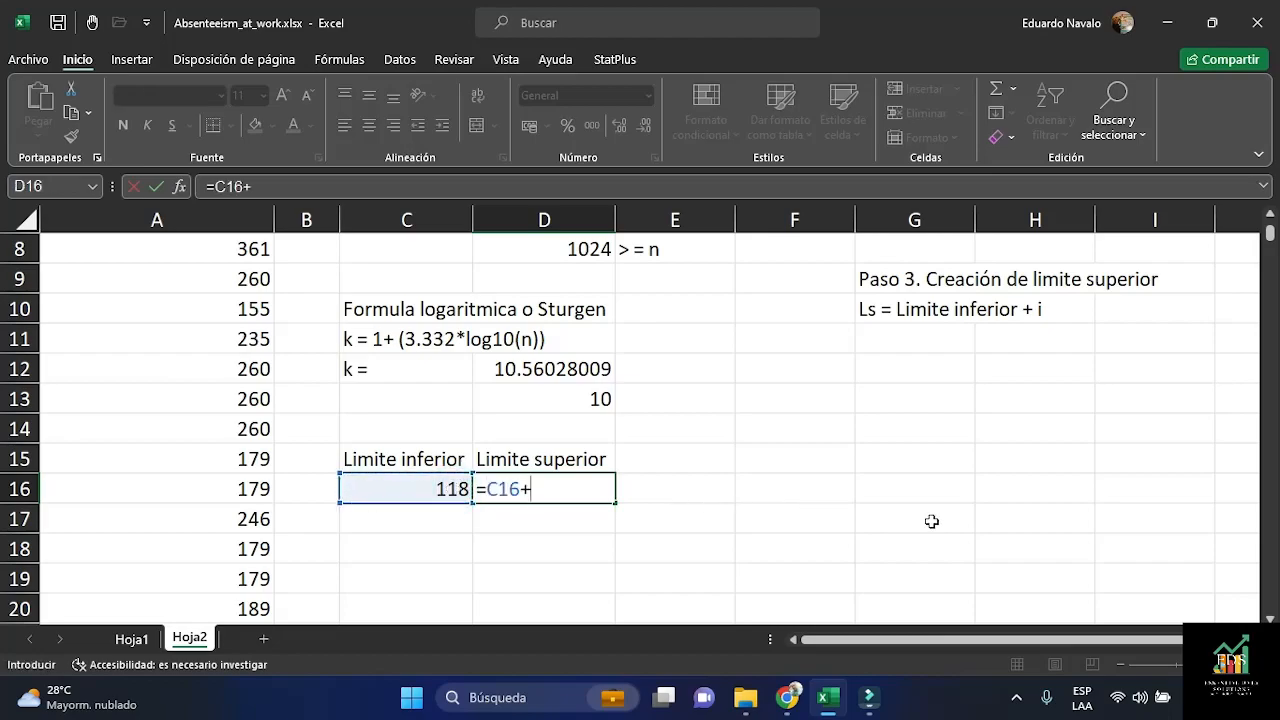
{"action": "scroll", "coordinate": [929, 518], "scroll_direction": "up", "scroll_amount": 1}
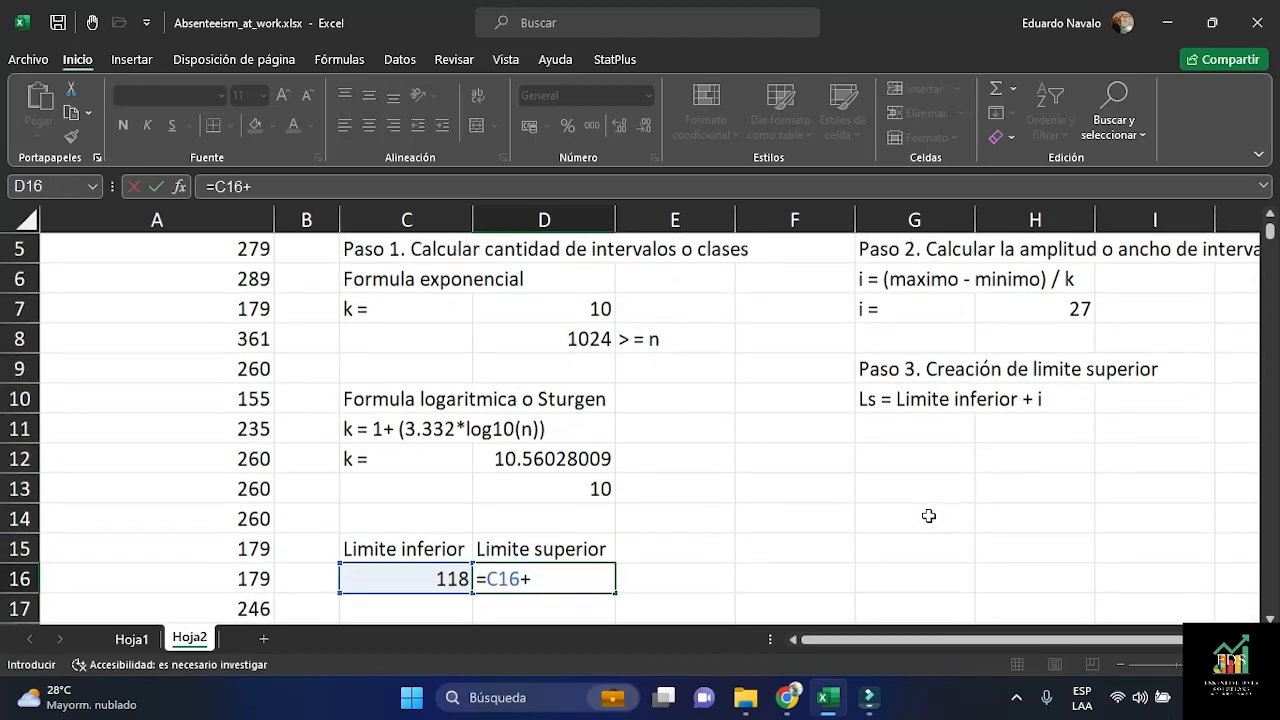
{"action": "left_click", "coordinate": [1038, 318]}
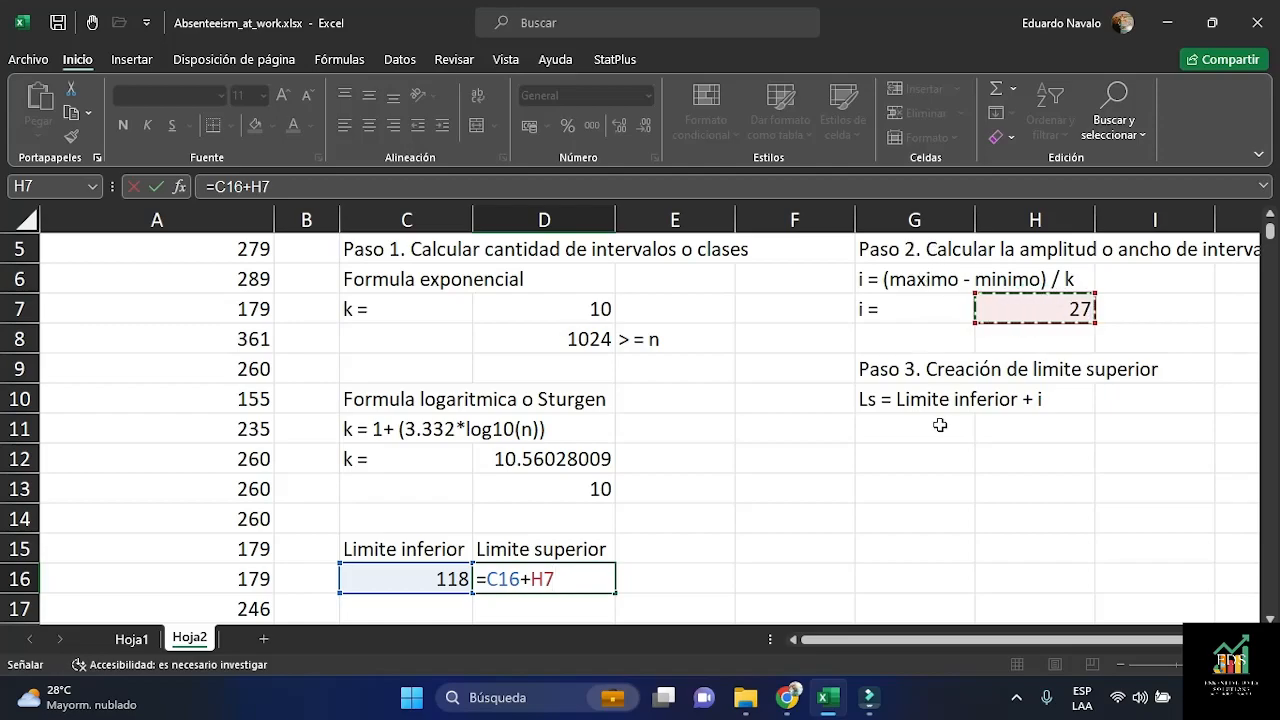
{"action": "key", "text": "Return"}
Calculate the second lower limit in C17 as the previous upper limit plus one, =D16+1
{"action": "scroll", "coordinate": [871, 474], "scroll_direction": "down", "scroll_amount": 1}
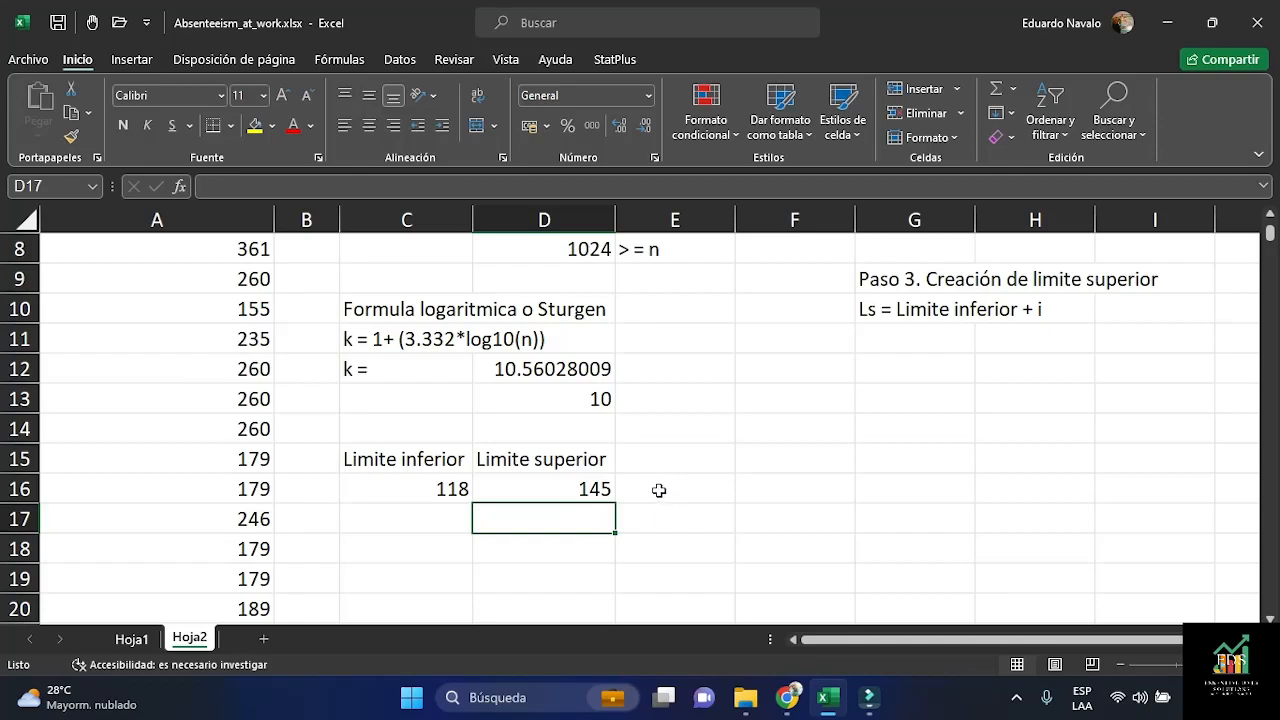
{"action": "left_click", "coordinate": [435, 532]}
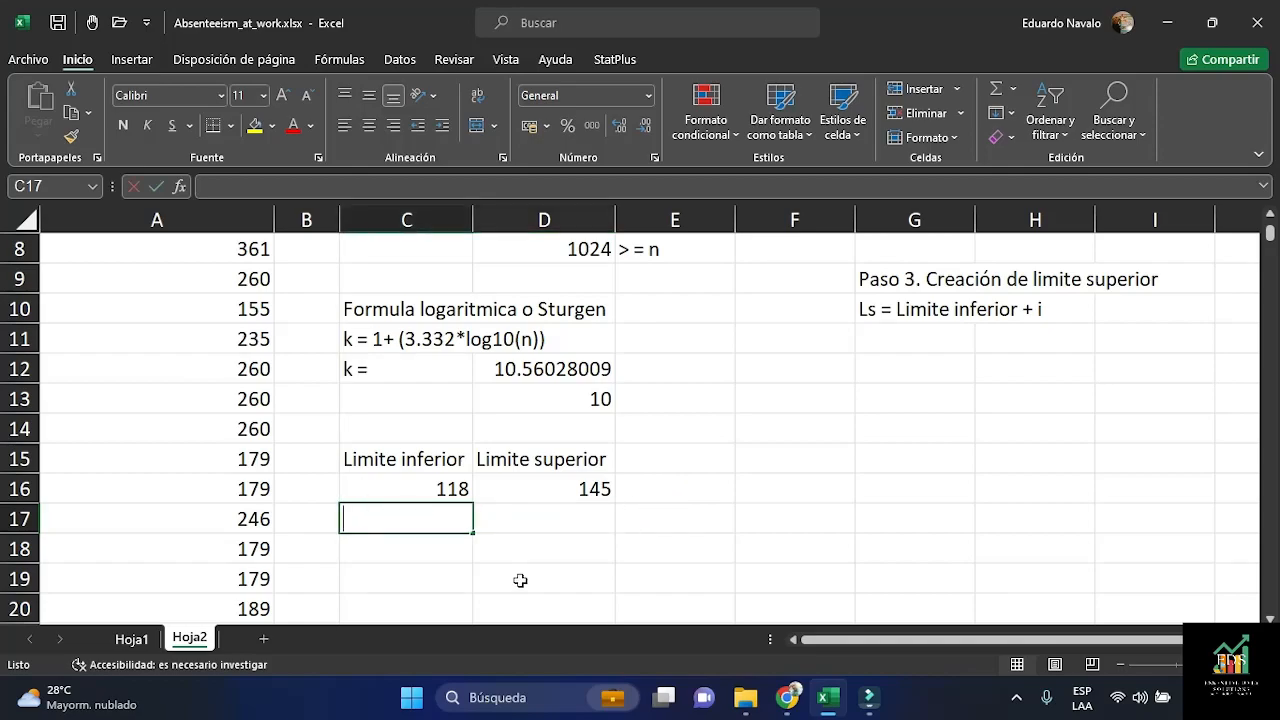
{"action": "type", "text": "="}
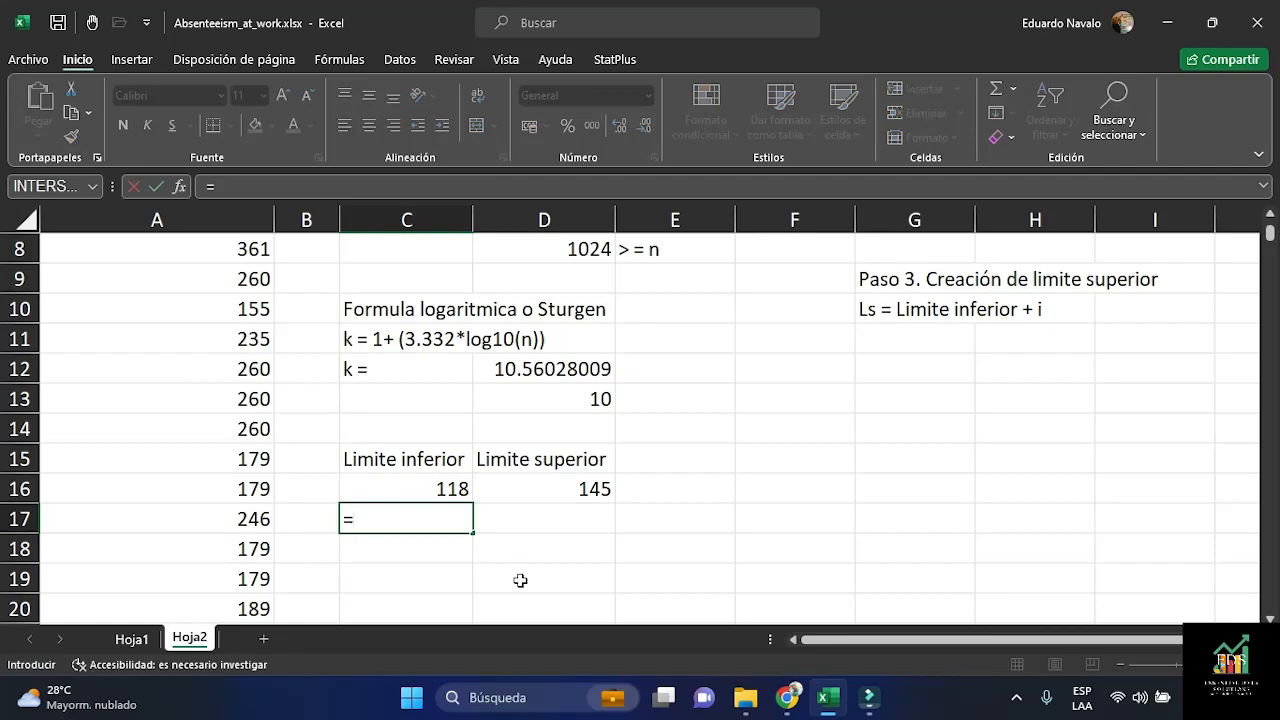
{"action": "left_click", "coordinate": [569, 489]}
{"action": "type", "text": "+"}
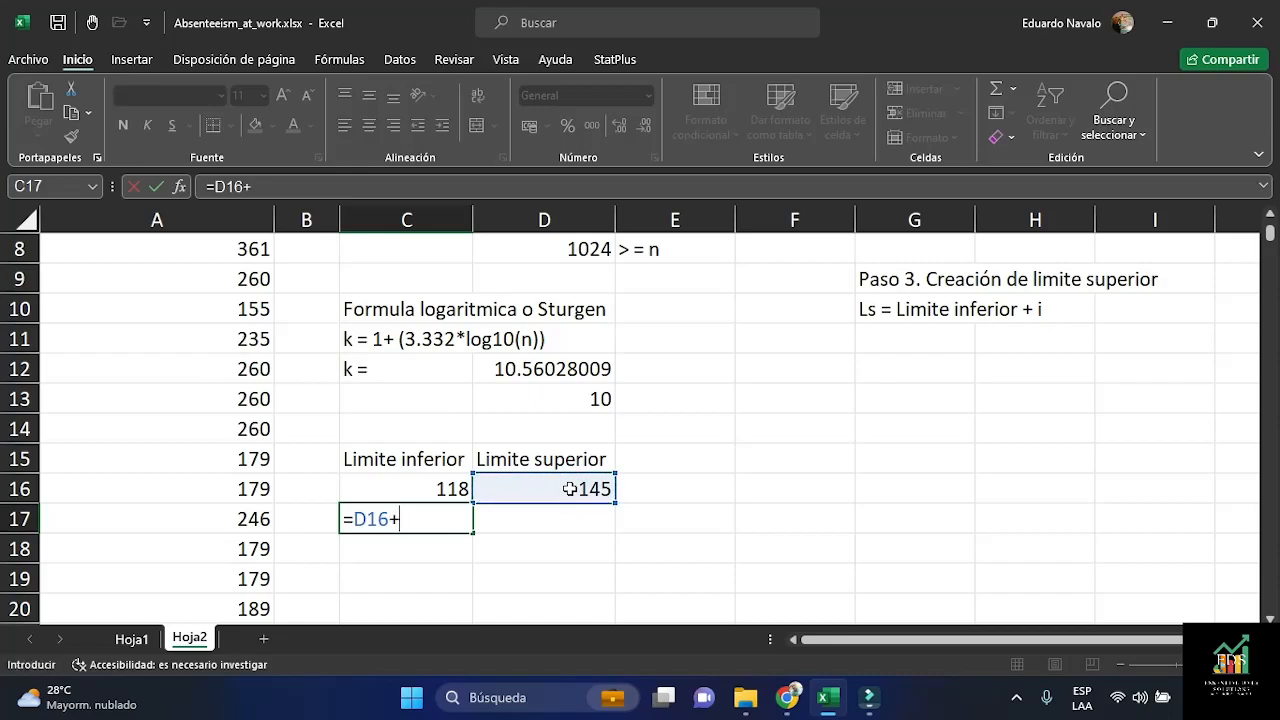
{"action": "key", "text": "End"}
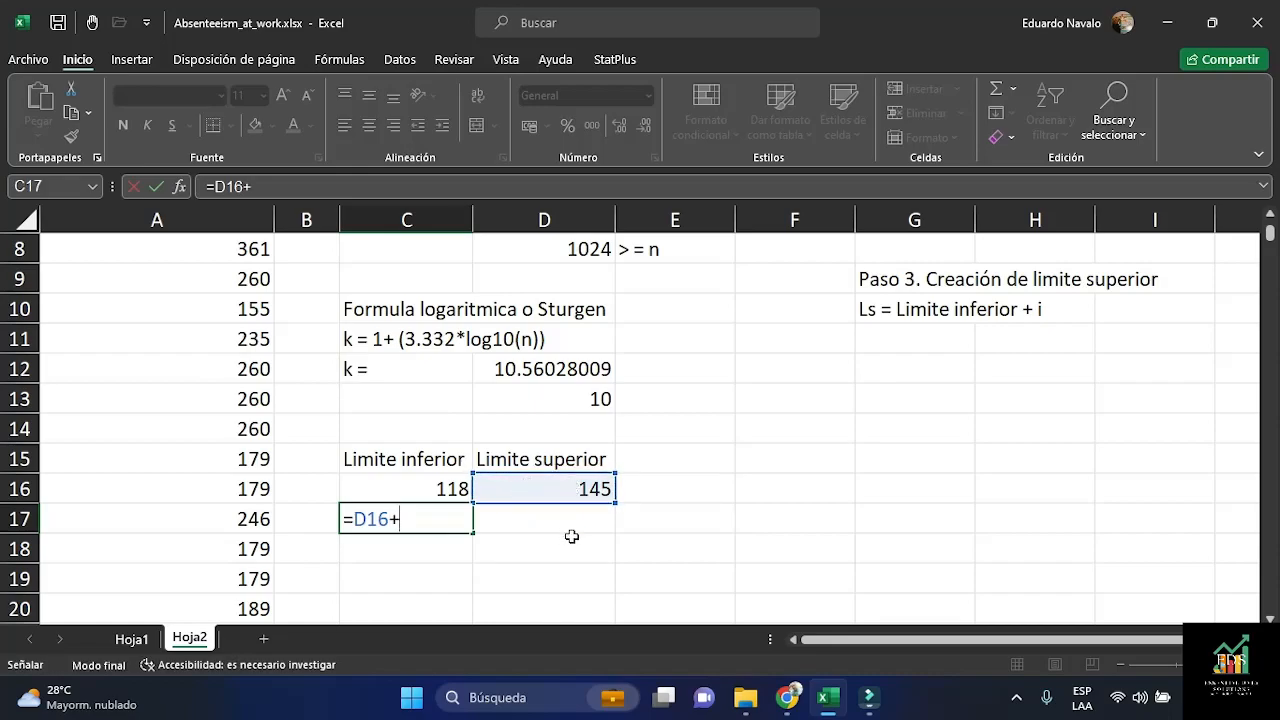
{"action": "key", "text": "End"}
{"action": "type", "text": "1"}
{"action": "key", "text": "Return"}
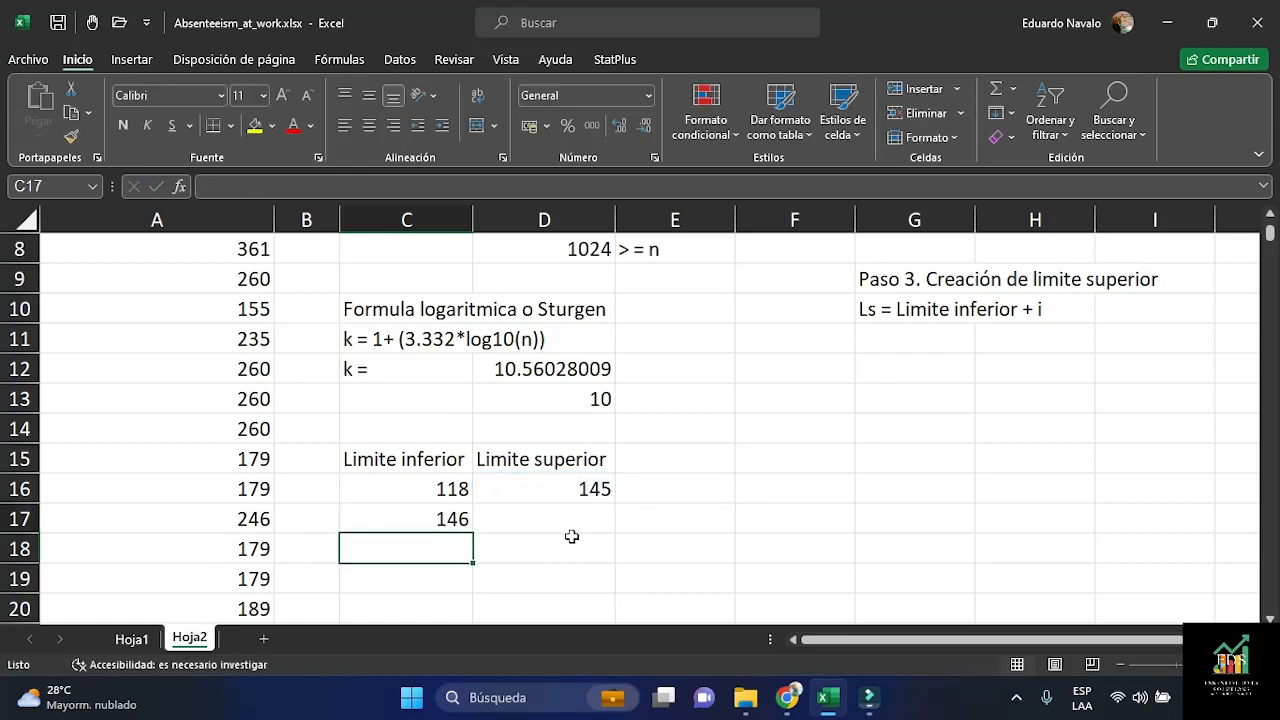
{"action": "key", "text": "Up"}
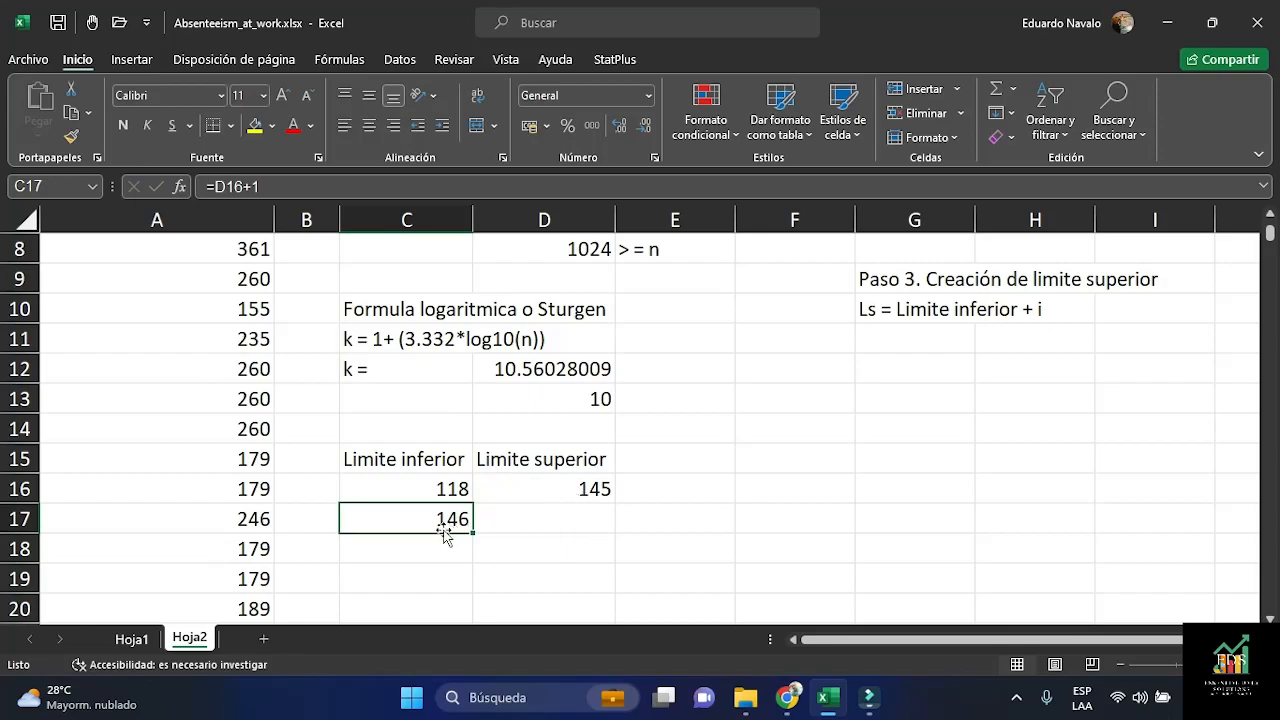
Build the second upper limit formula in D17 from its lower limit and the interval width, =C17+H7
{"action": "left_click", "coordinate": [540, 520]}
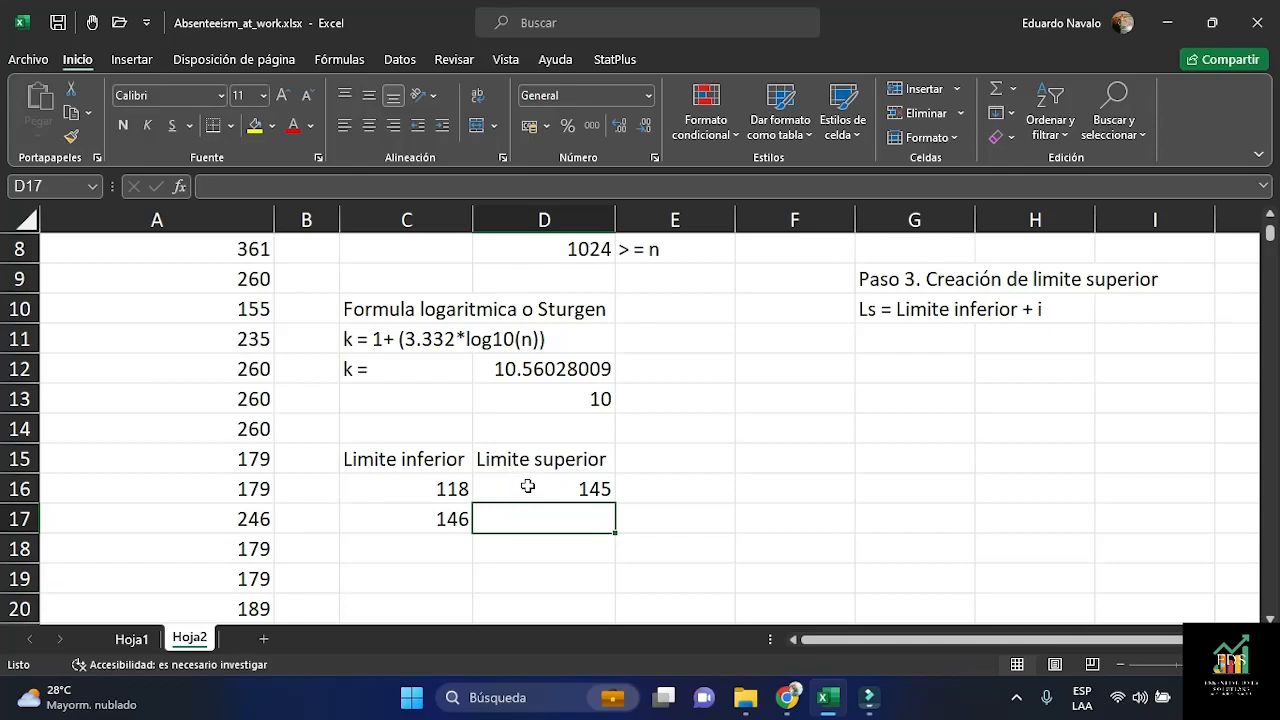
{"action": "left_click", "coordinate": [422, 527]}
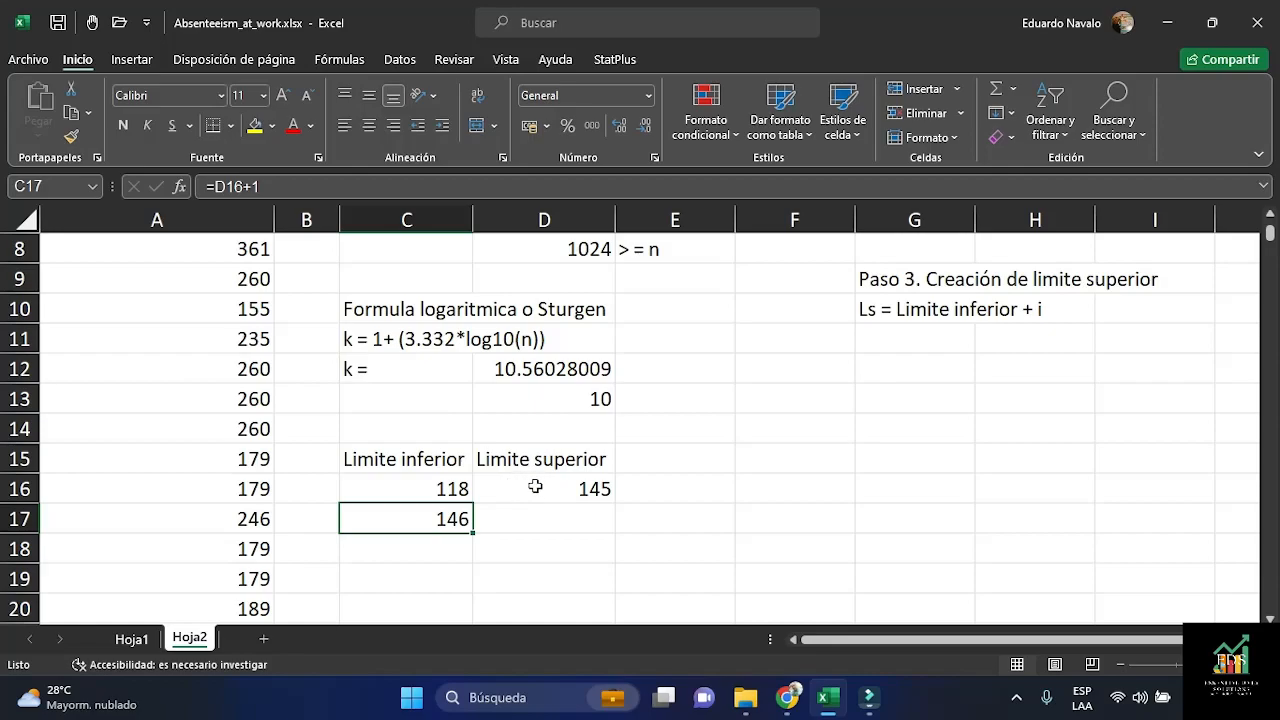
{"action": "left_click", "coordinate": [535, 524]}
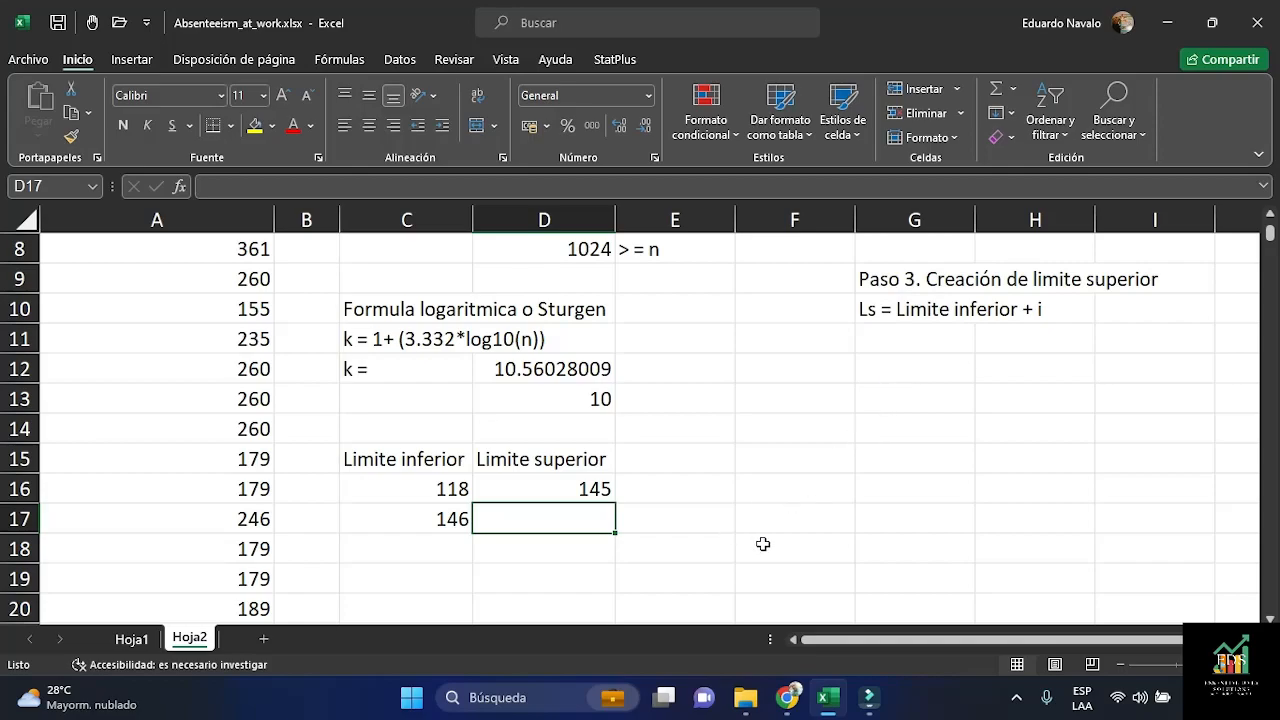
{"action": "type", "text": "="}
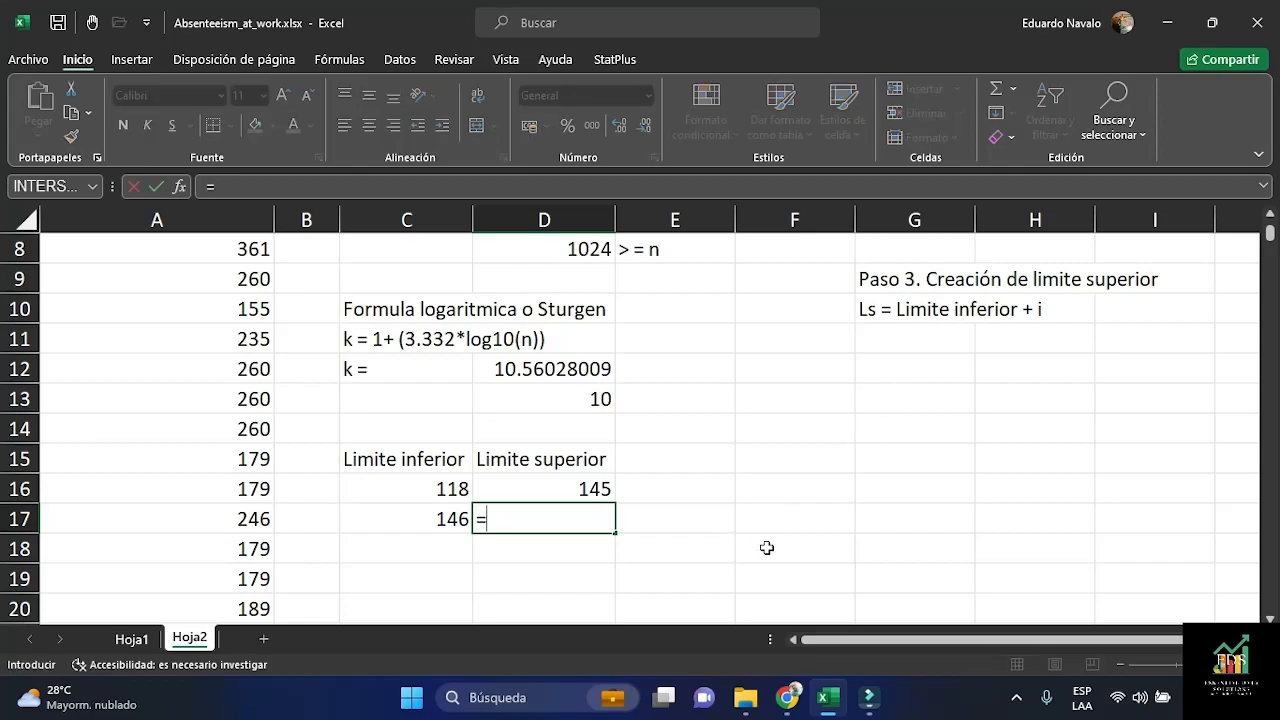
{"action": "left_click", "coordinate": [403, 521]}
{"action": "type", "text": "+"}
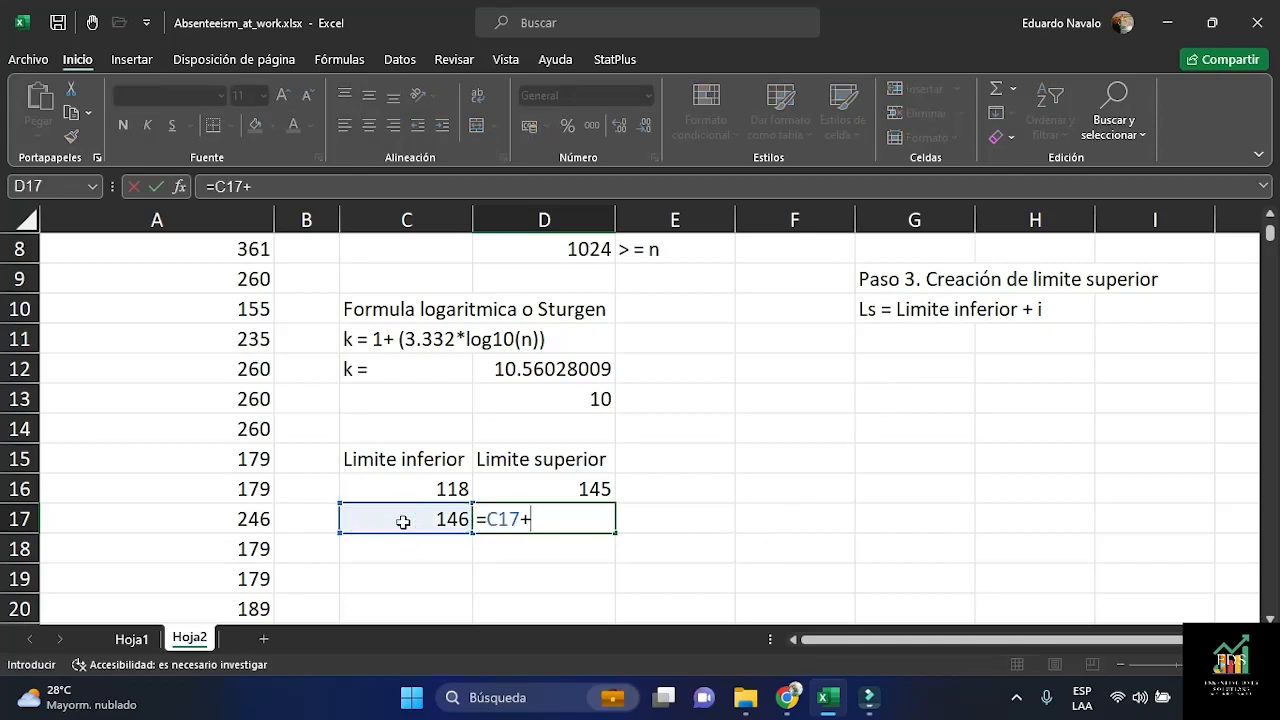
{"action": "scroll", "coordinate": [1147, 439], "scroll_direction": "up", "scroll_amount": 1}
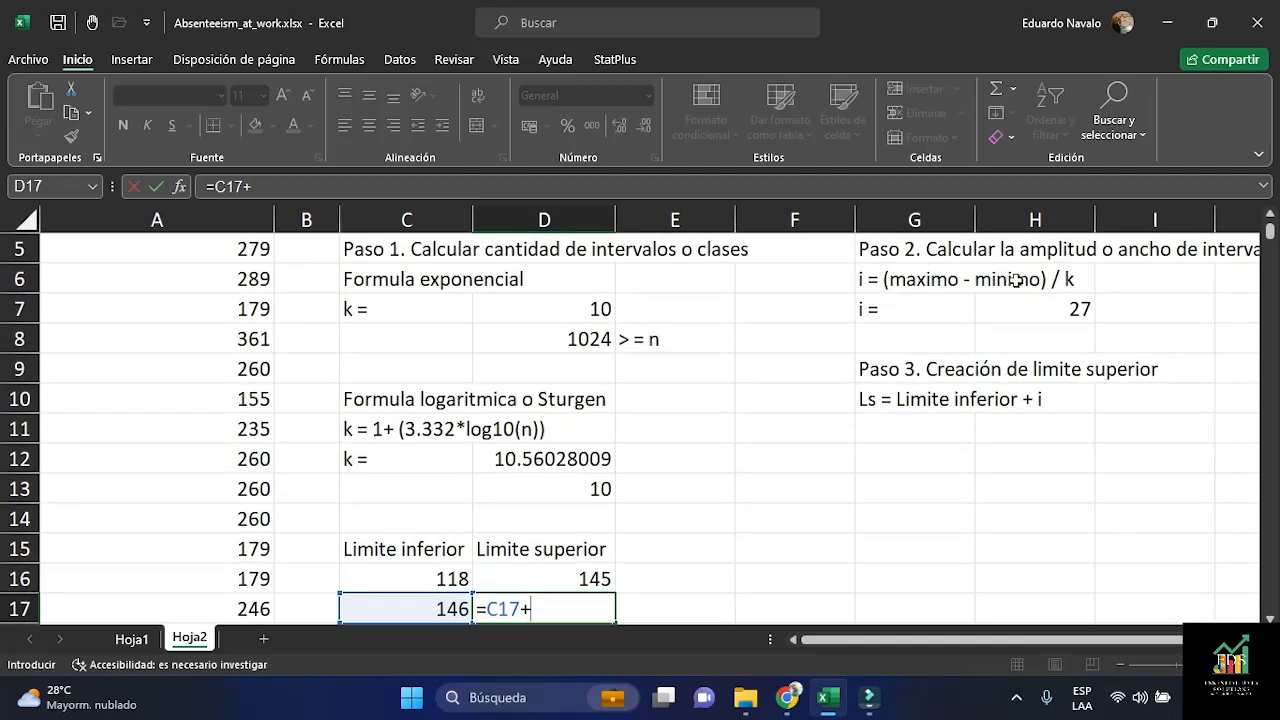
{"action": "left_click", "coordinate": [1015, 309]}
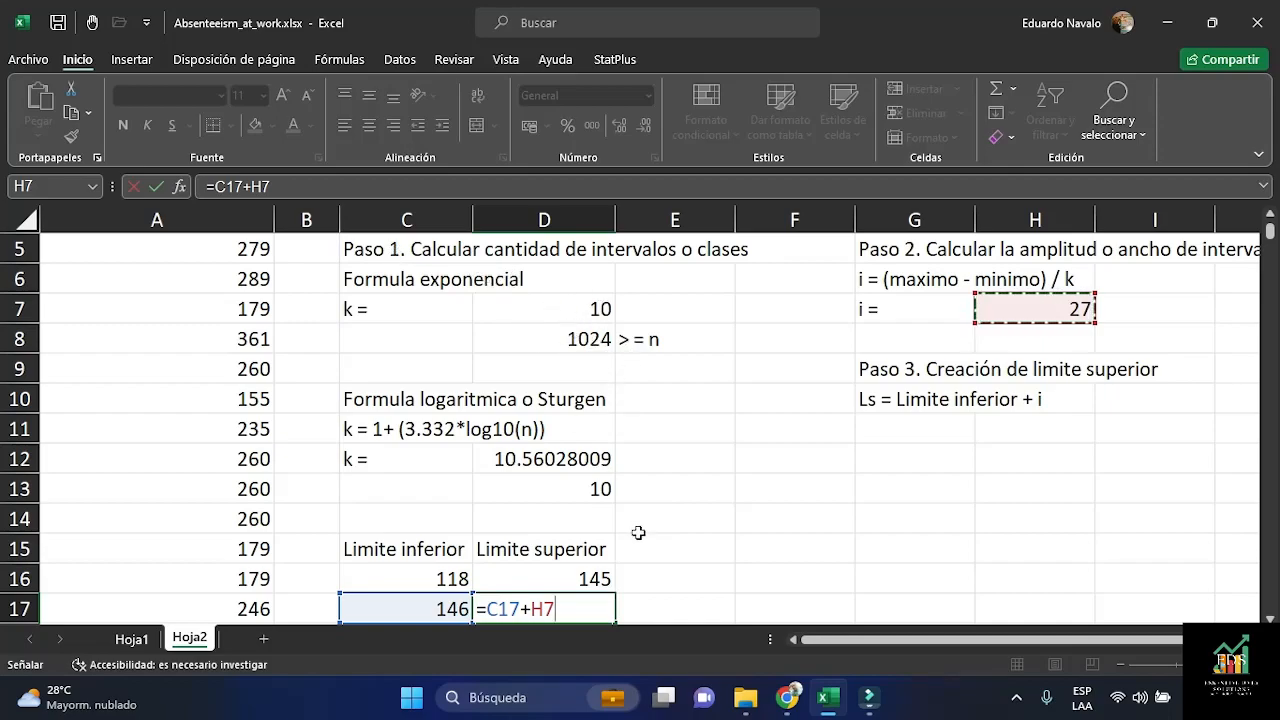
Examine the D17 upper limit formula against the interval width cell H7 that it references
{"action": "scroll", "coordinate": [632, 542], "scroll_direction": "down", "scroll_amount": 1}
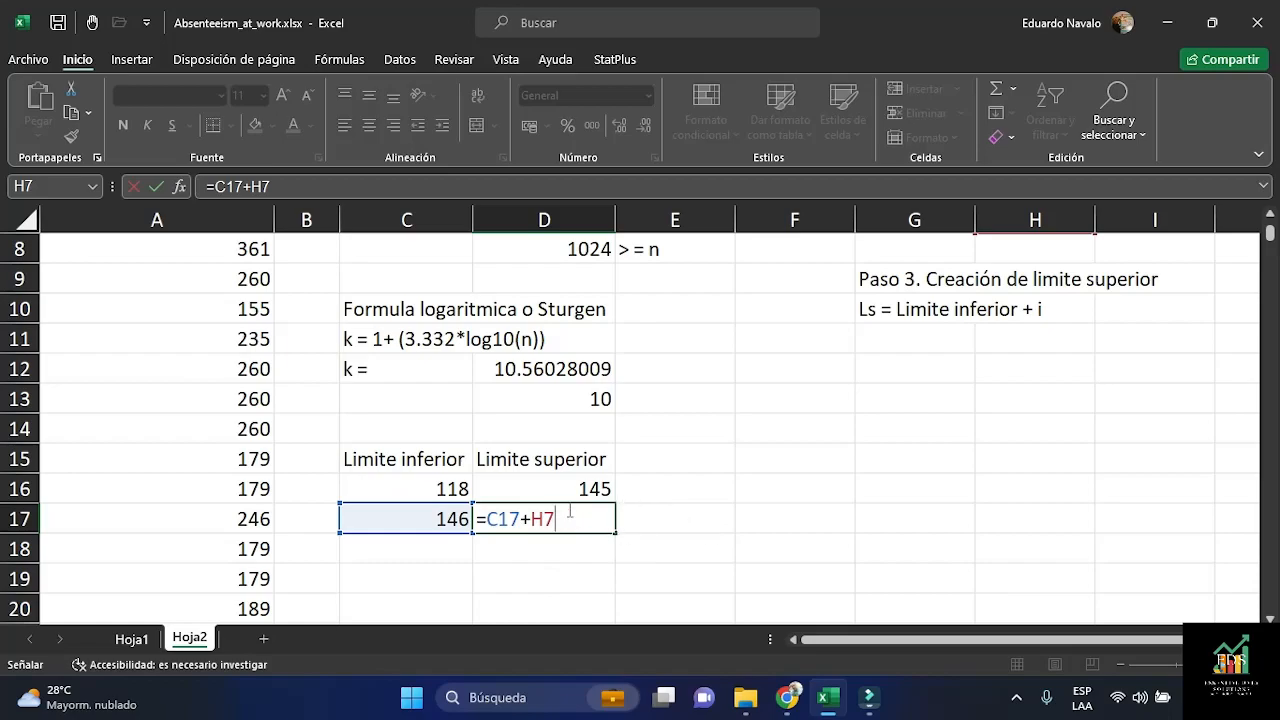
{"action": "scroll", "coordinate": [651, 508], "scroll_direction": "up", "scroll_amount": 1}
{"action": "scroll", "coordinate": [651, 508], "scroll_direction": "up", "scroll_amount": 1}
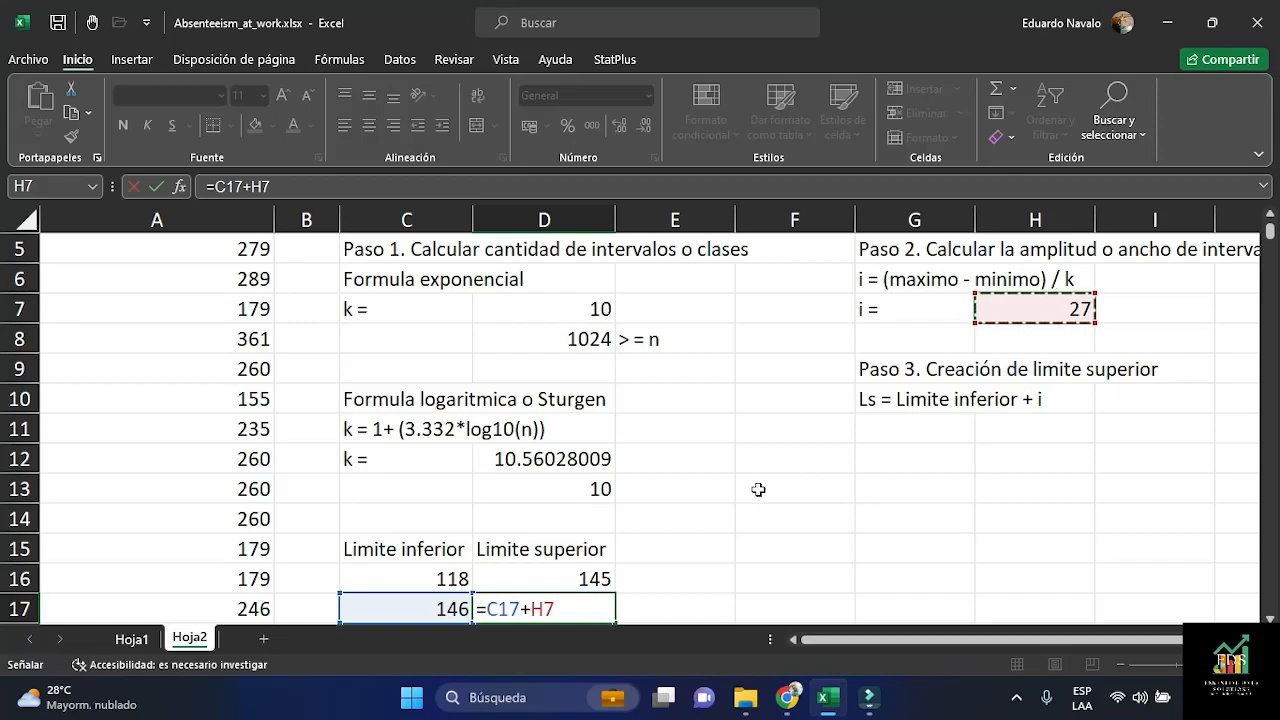
{"action": "scroll", "coordinate": [732, 493], "scroll_direction": "down", "scroll_amount": 1}
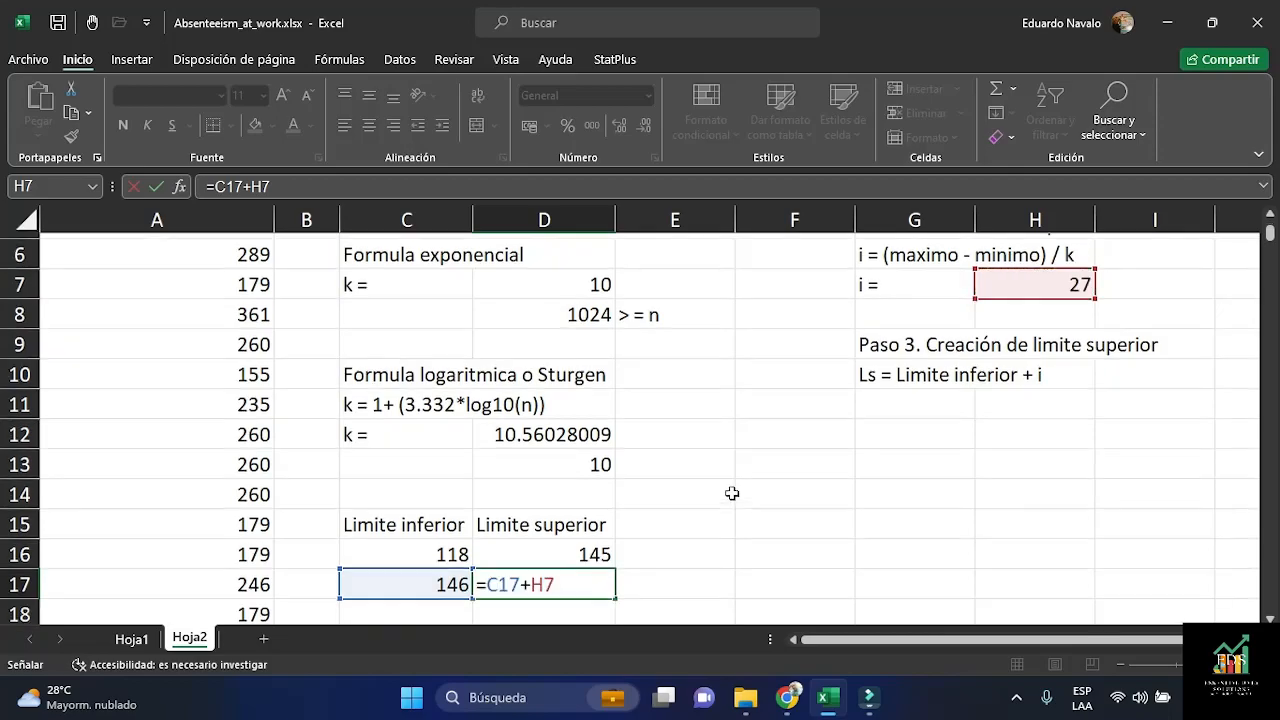
{"action": "scroll", "coordinate": [732, 493], "scroll_direction": "down", "scroll_amount": 2}
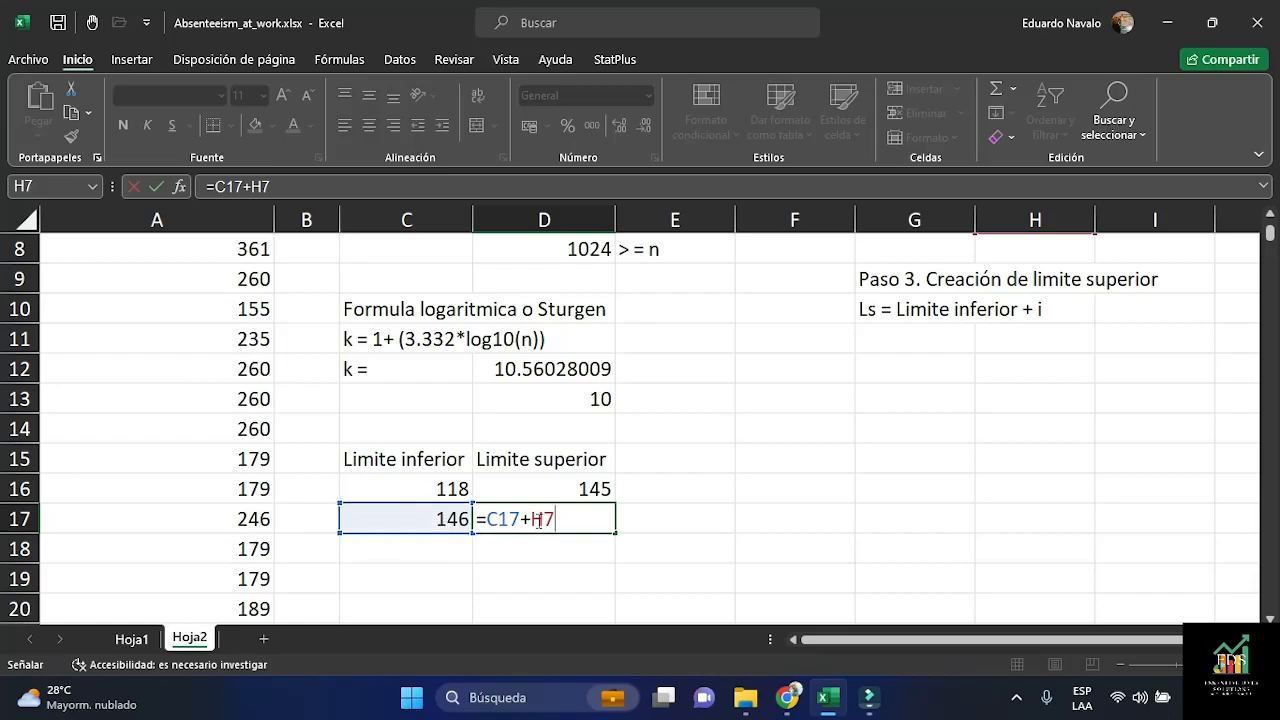
{"action": "scroll", "coordinate": [954, 471], "scroll_direction": "up", "scroll_amount": 1}
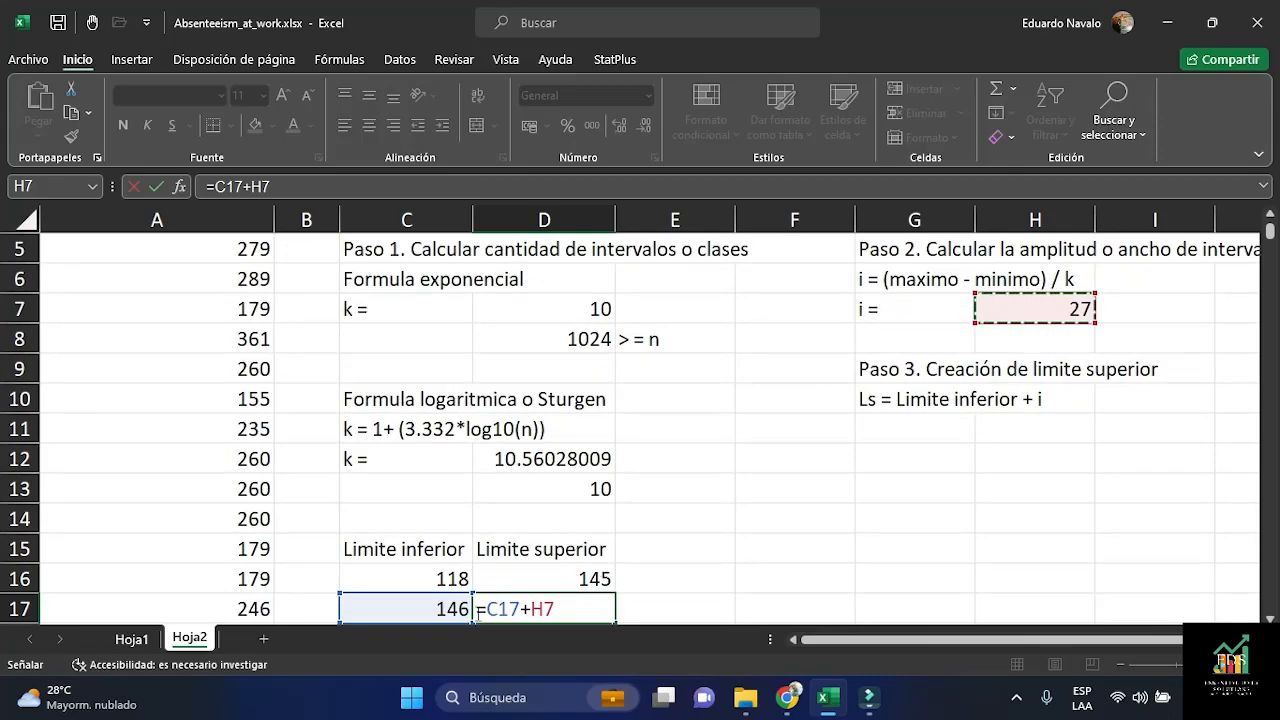
{"action": "scroll", "coordinate": [508, 538], "scroll_direction": "down", "scroll_amount": 1}
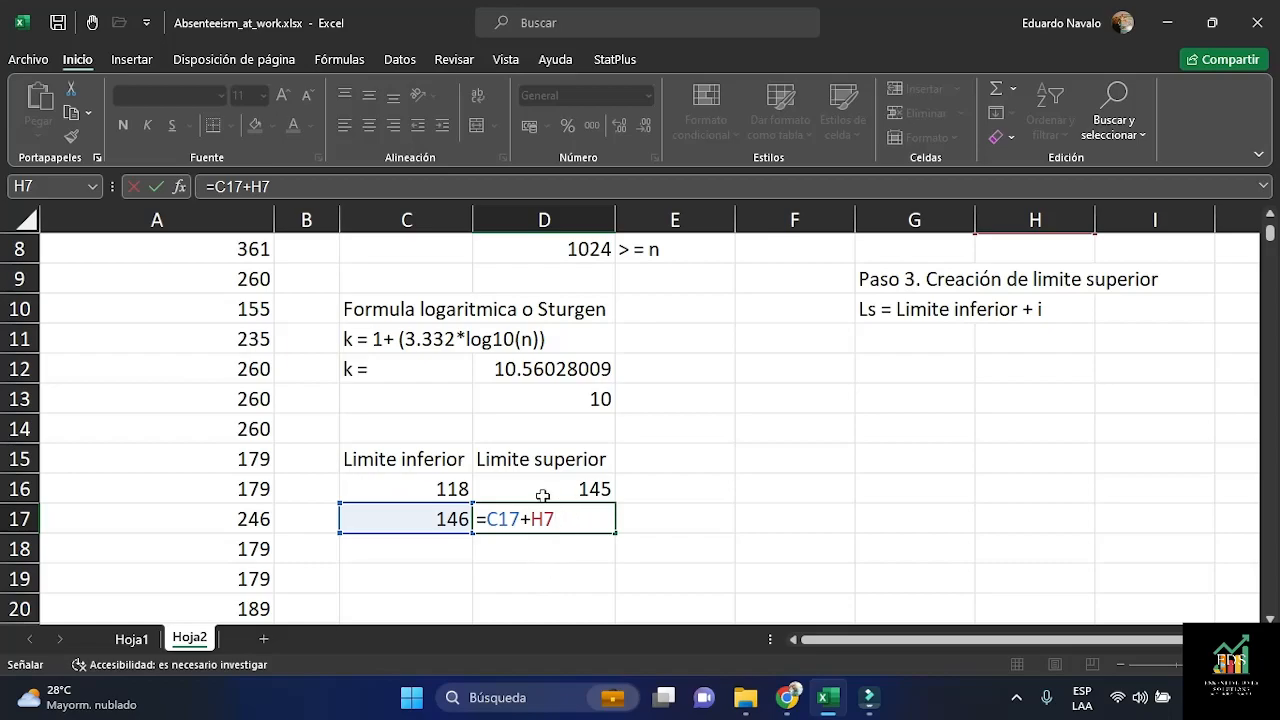
{"action": "scroll", "coordinate": [1000, 370], "scroll_direction": "up", "scroll_amount": 1}
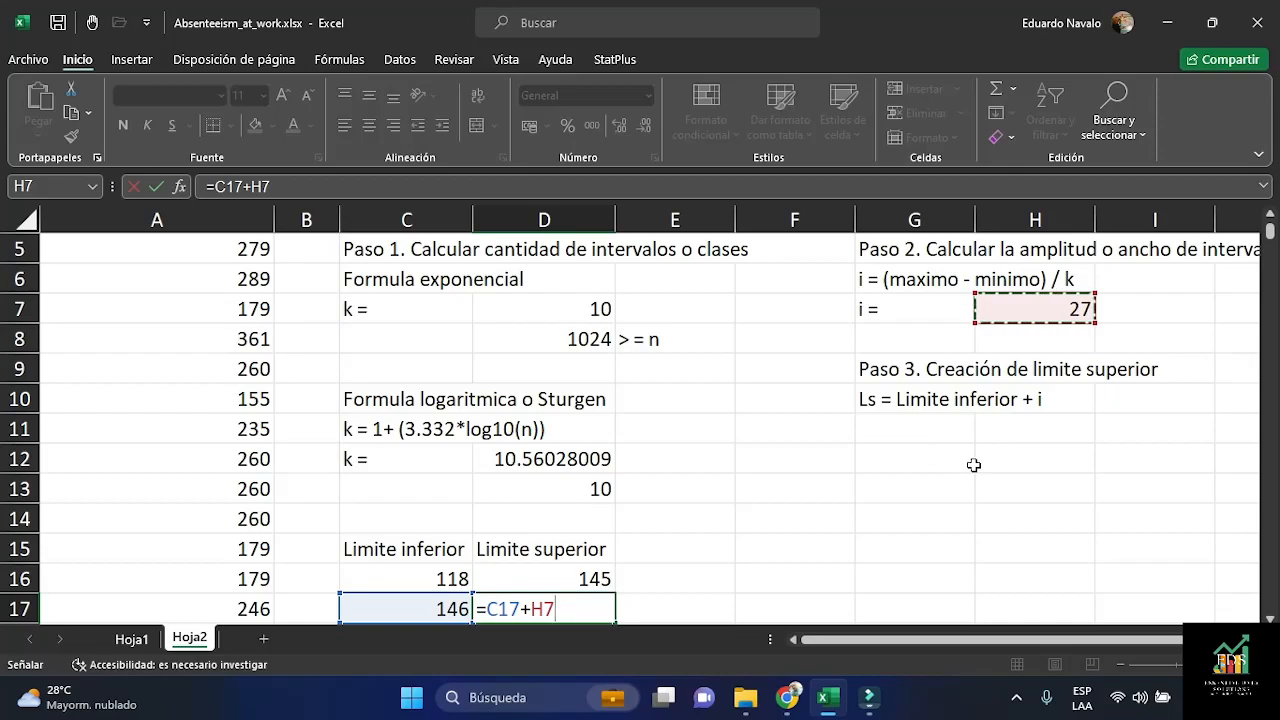
{"action": "scroll", "coordinate": [960, 495], "scroll_direction": "down", "scroll_amount": 1}
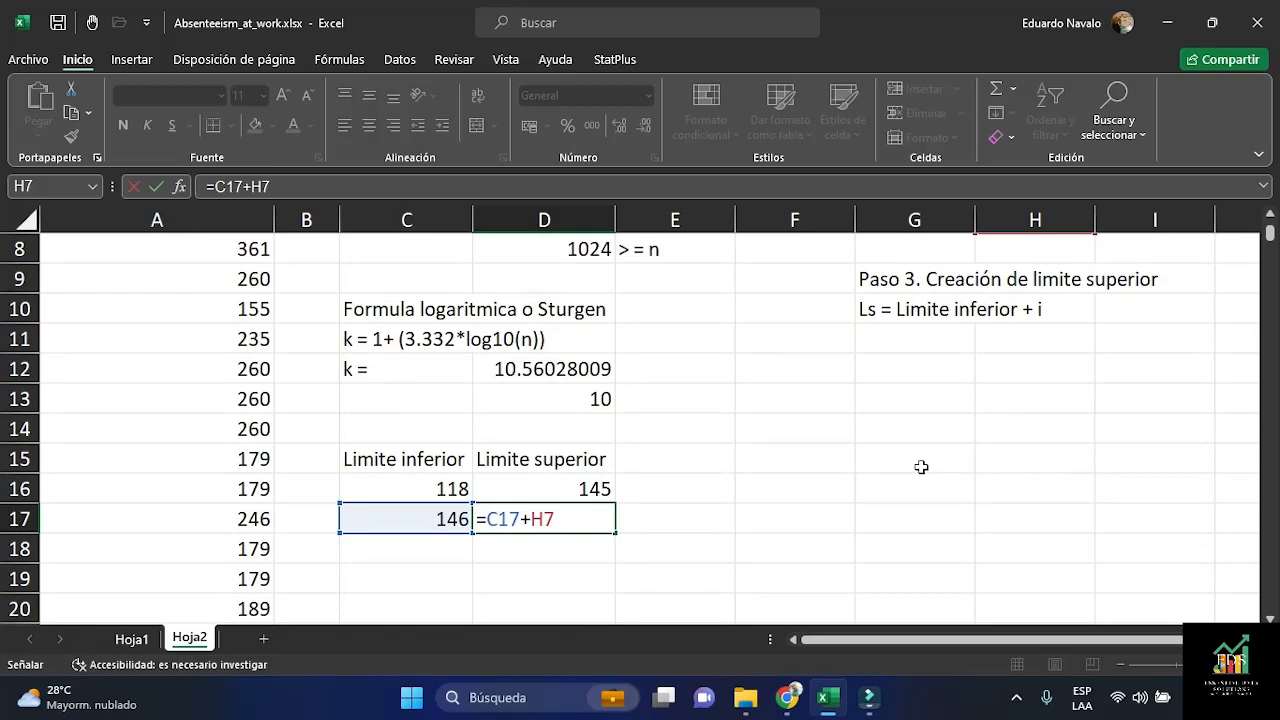
Make the interval width reference absolute in the D17 formula and enter it as =C17+$H$7
{"action": "key", "text": "F4"}
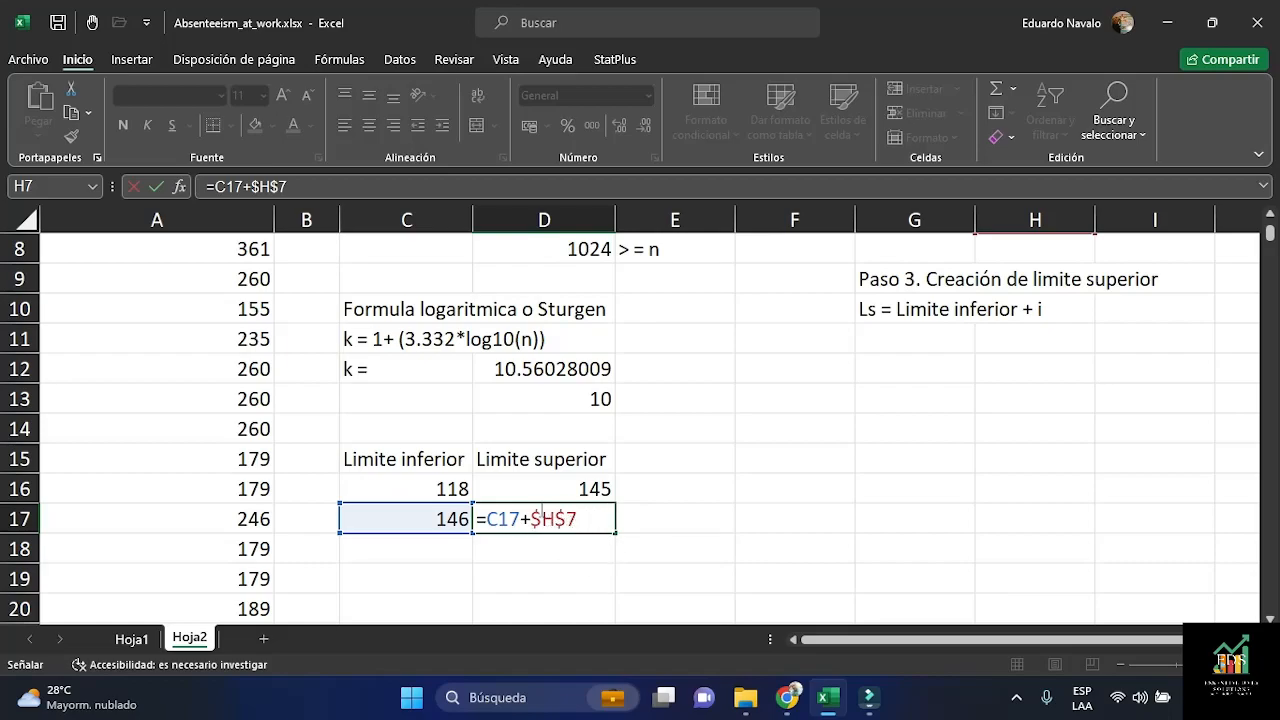
{"action": "scroll", "coordinate": [1014, 343], "scroll_direction": "up", "scroll_amount": 1}
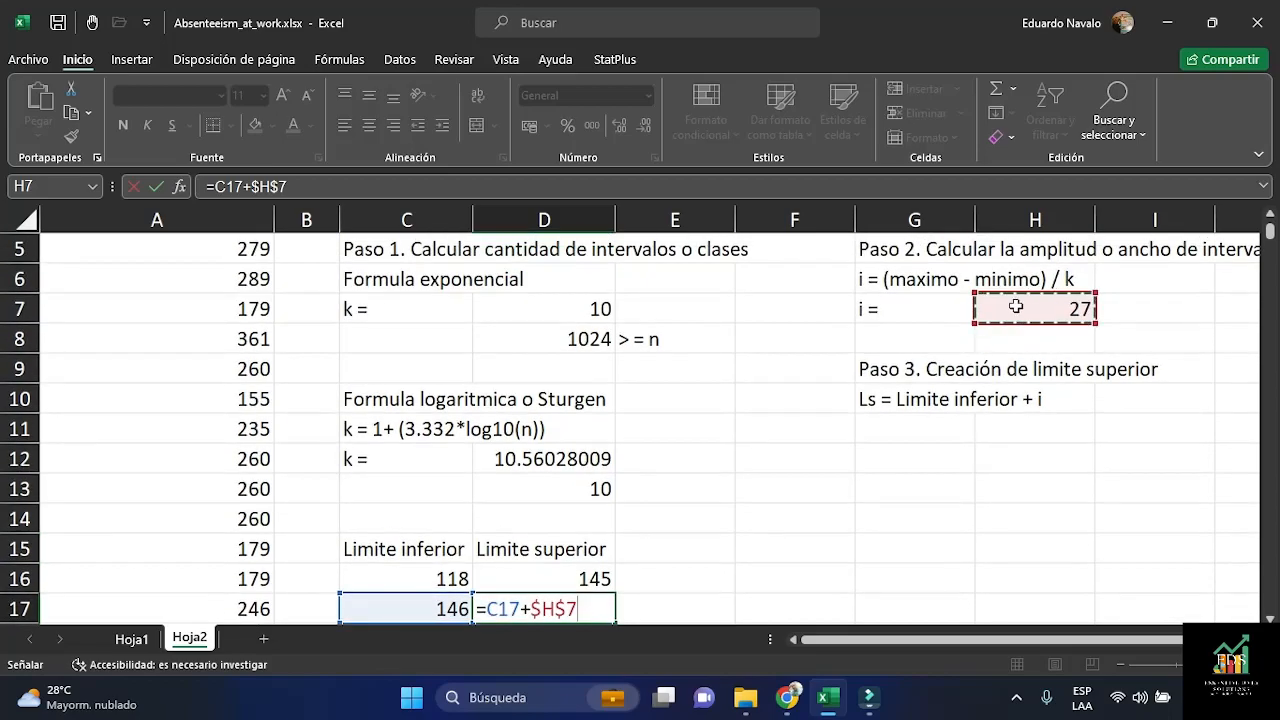
{"action": "scroll", "coordinate": [785, 445], "scroll_direction": "down", "scroll_amount": 1}
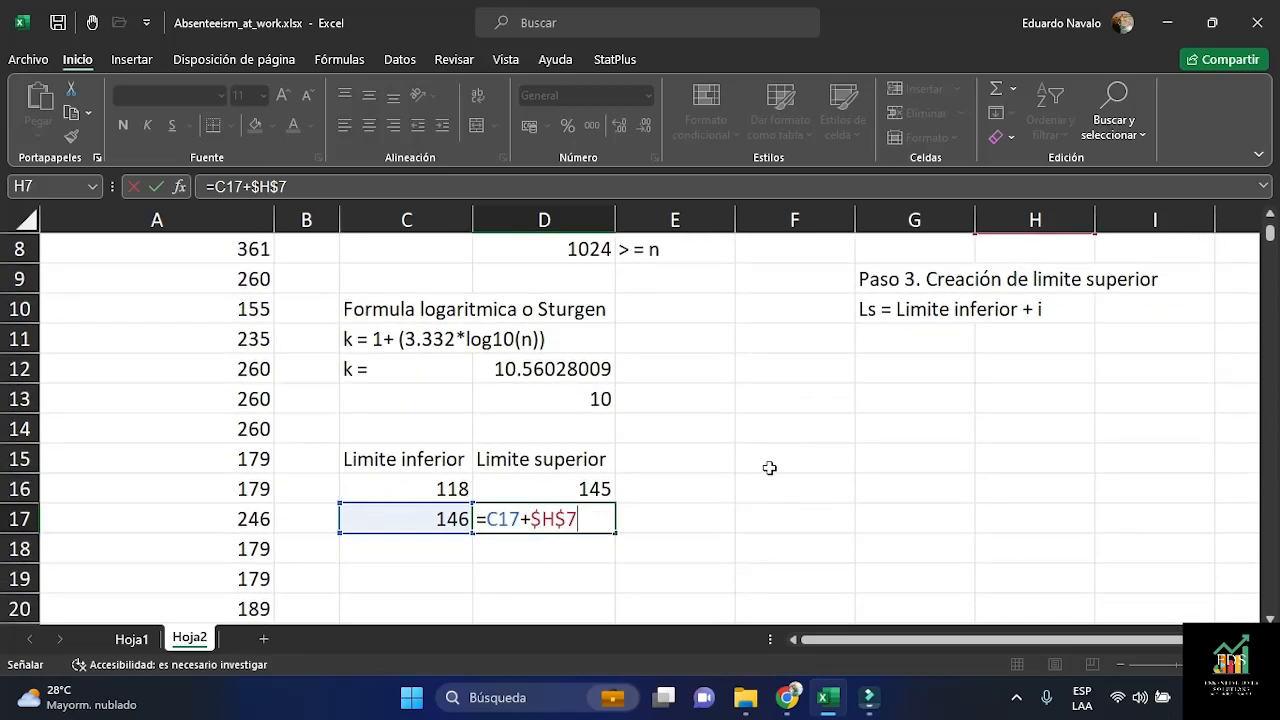
{"action": "key", "text": "F4"}
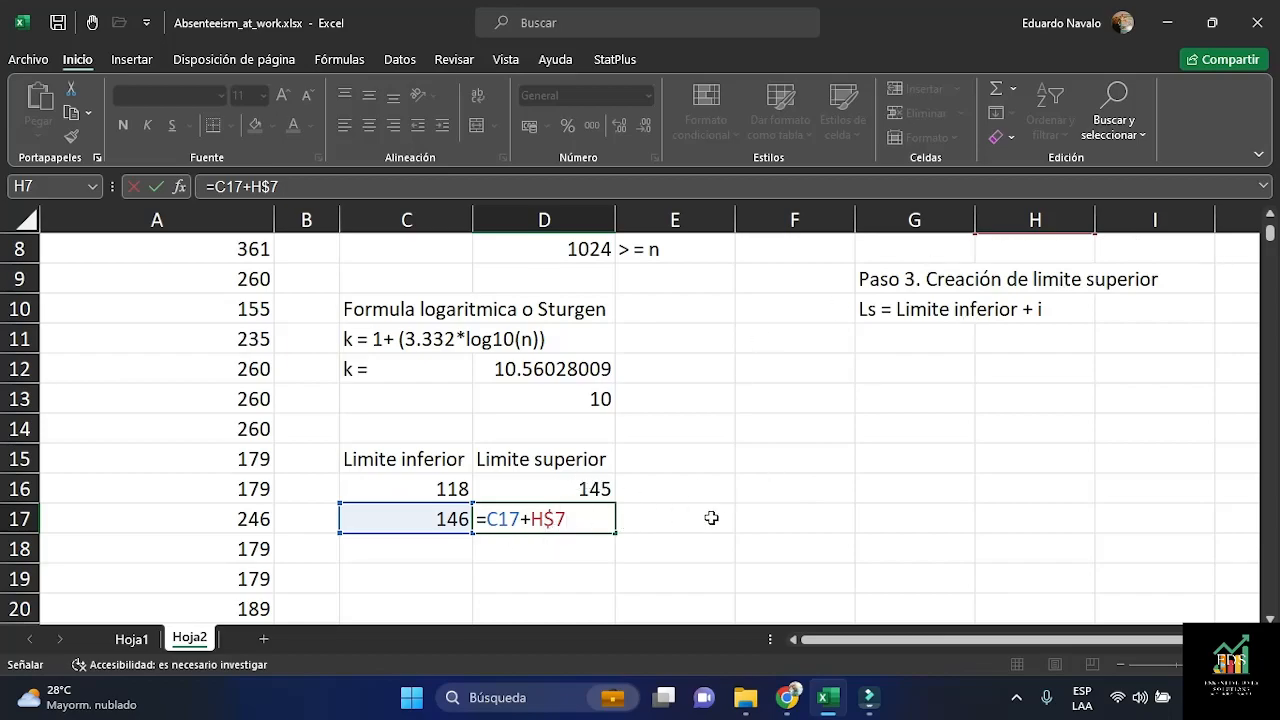
{"action": "key", "text": "F4"}
{"action": "key", "text": "F4"}
{"action": "key", "text": "F4"}
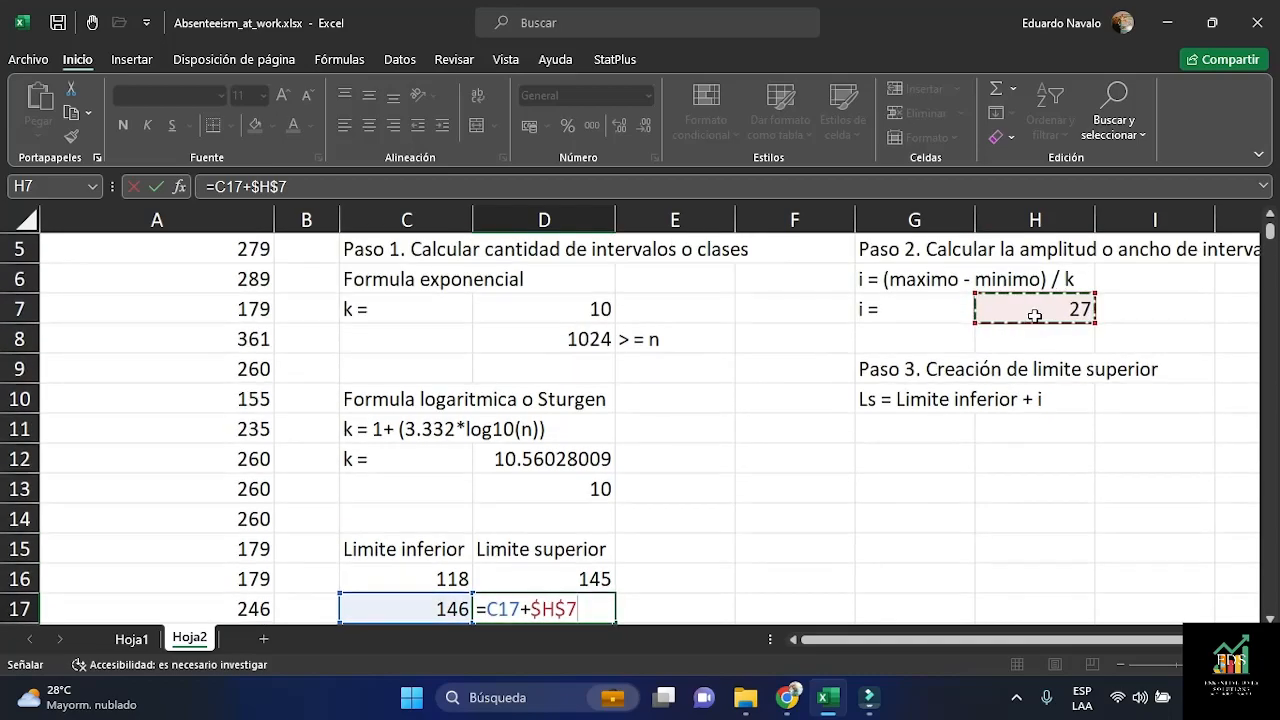
{"action": "scroll", "coordinate": [778, 417], "scroll_direction": "down", "scroll_amount": 2}
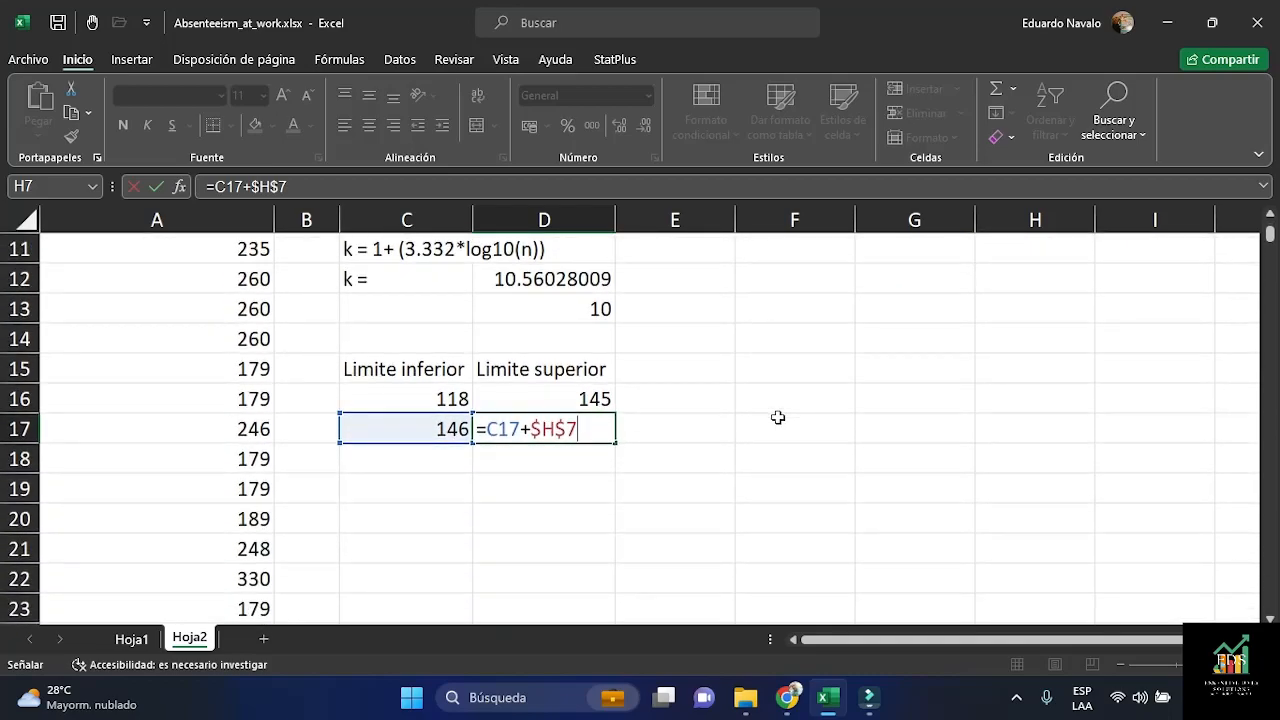
{"action": "key", "text": "Return"}
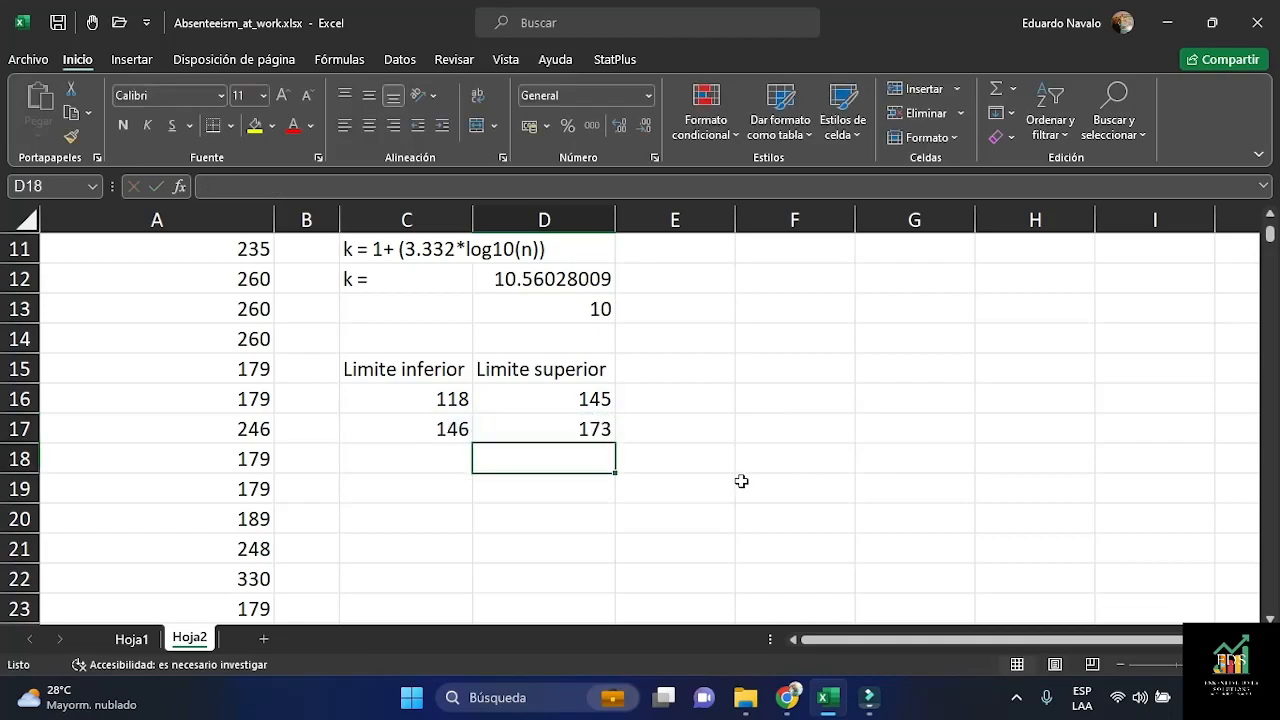
Fill the limit formulas from C17:D17 down through row 25 and check the number of classes against k
{"action": "left_click", "coordinate": [378, 430]}
{"action": "left_click_drag", "start_coordinate": [378, 430], "coordinate": [523, 428]}
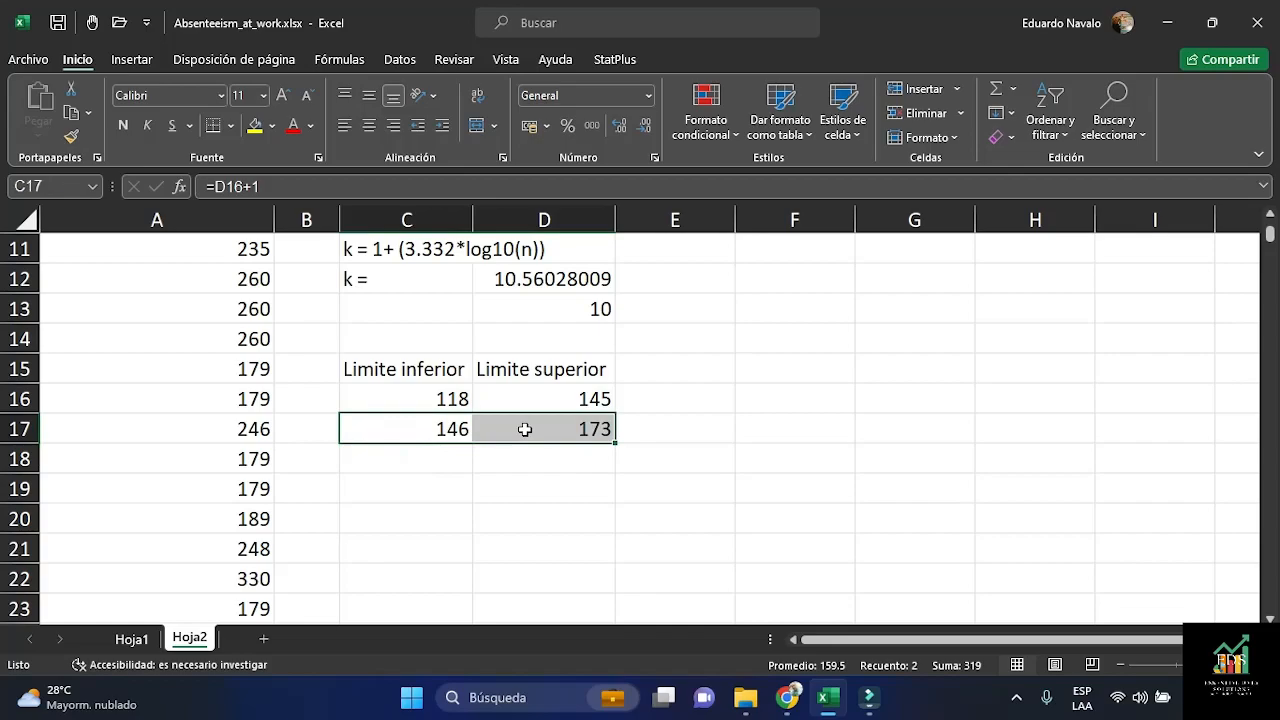
{"action": "scroll", "coordinate": [760, 431], "scroll_direction": "down", "scroll_amount": 1}
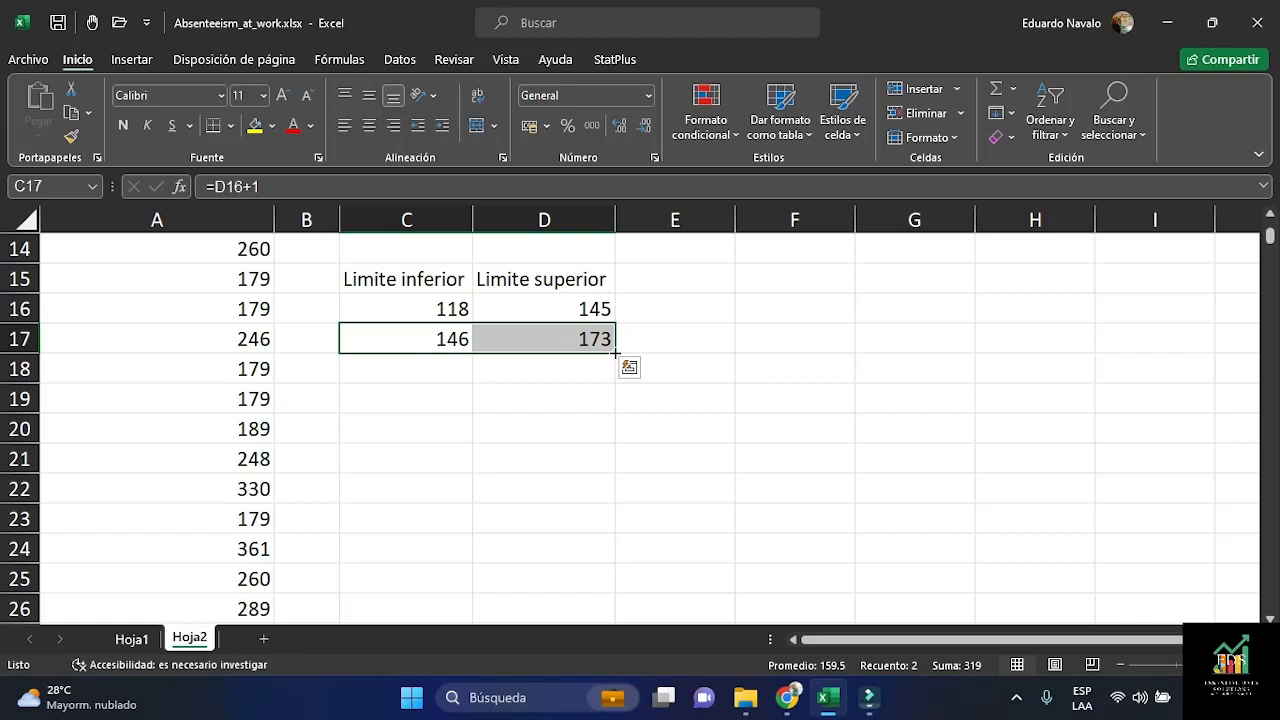
{"action": "left_click_drag", "start_coordinate": [615, 352], "coordinate": [615, 352]}
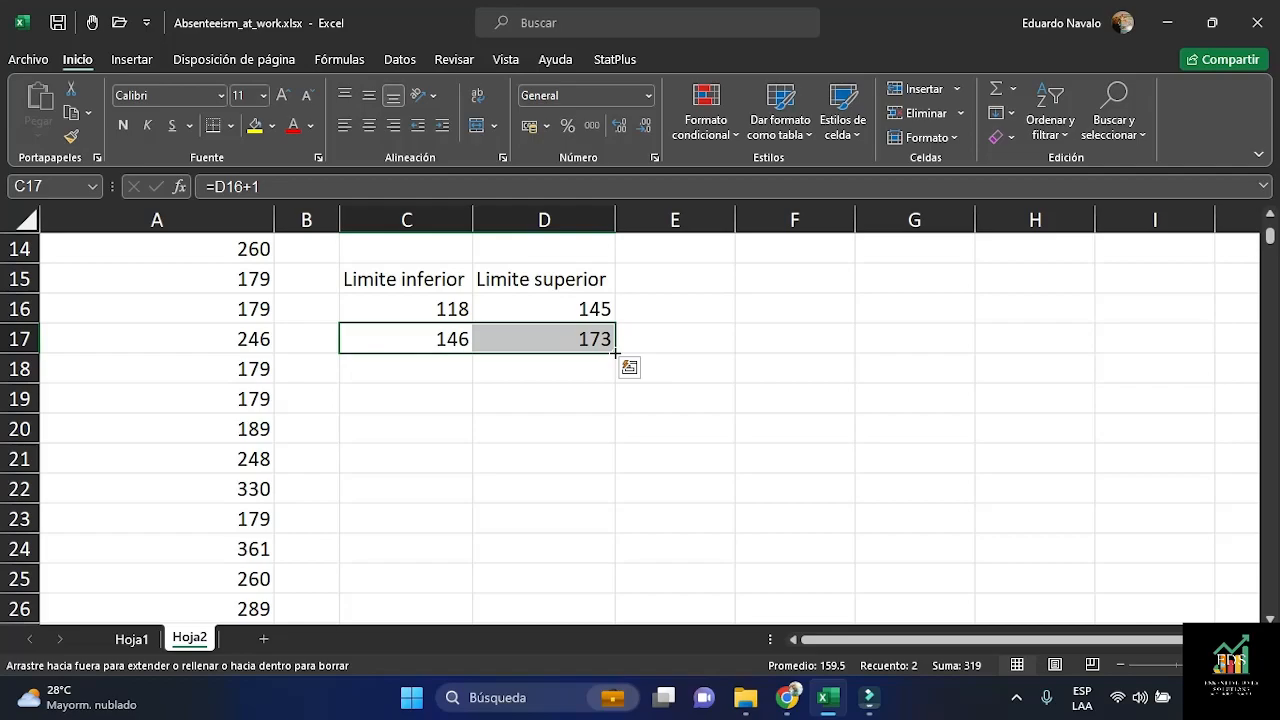
{"action": "left_click_drag", "start_coordinate": [615, 353], "coordinate": [614, 590]}
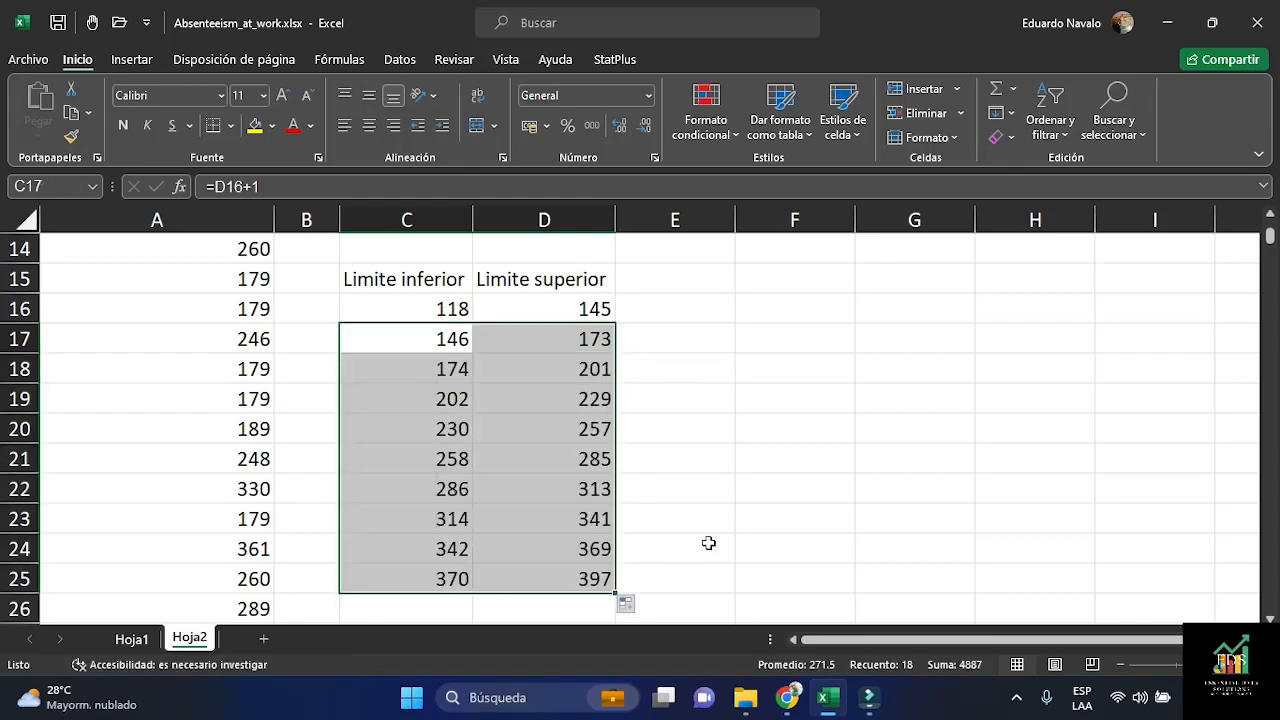
{"action": "left_click", "coordinate": [572, 314]}
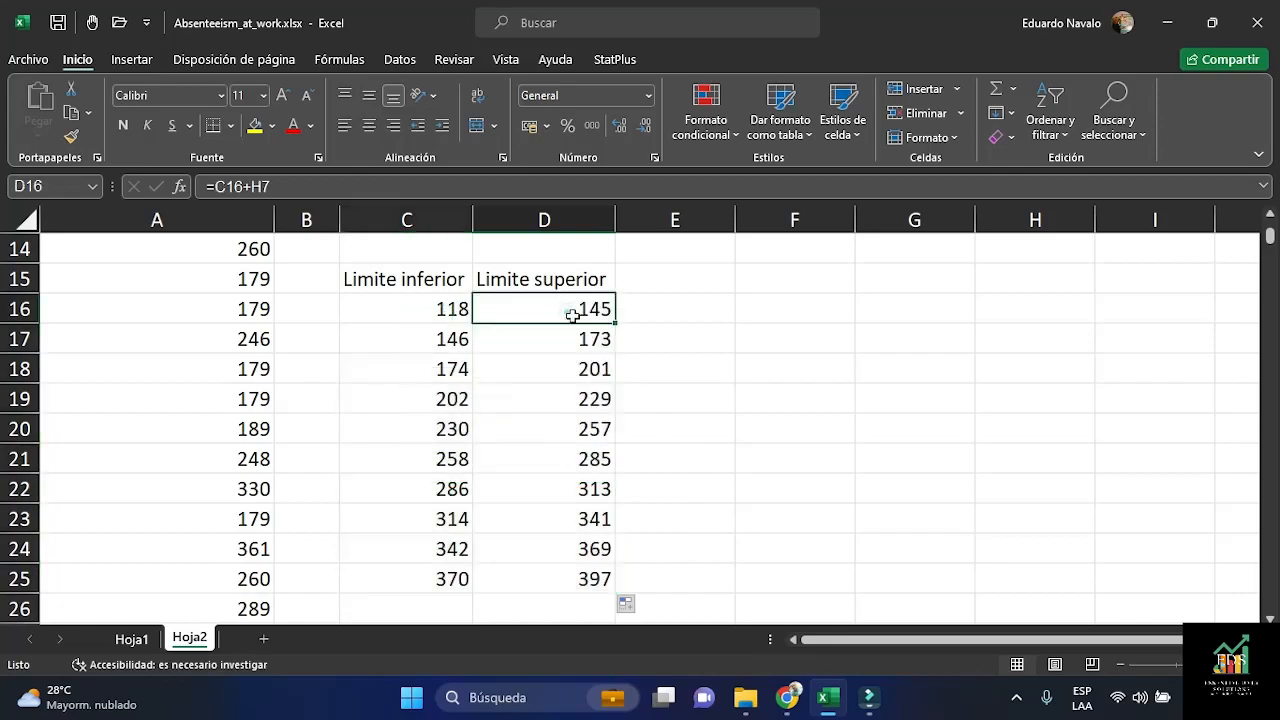
{"action": "key", "text": "ctrl+shift+Down"}
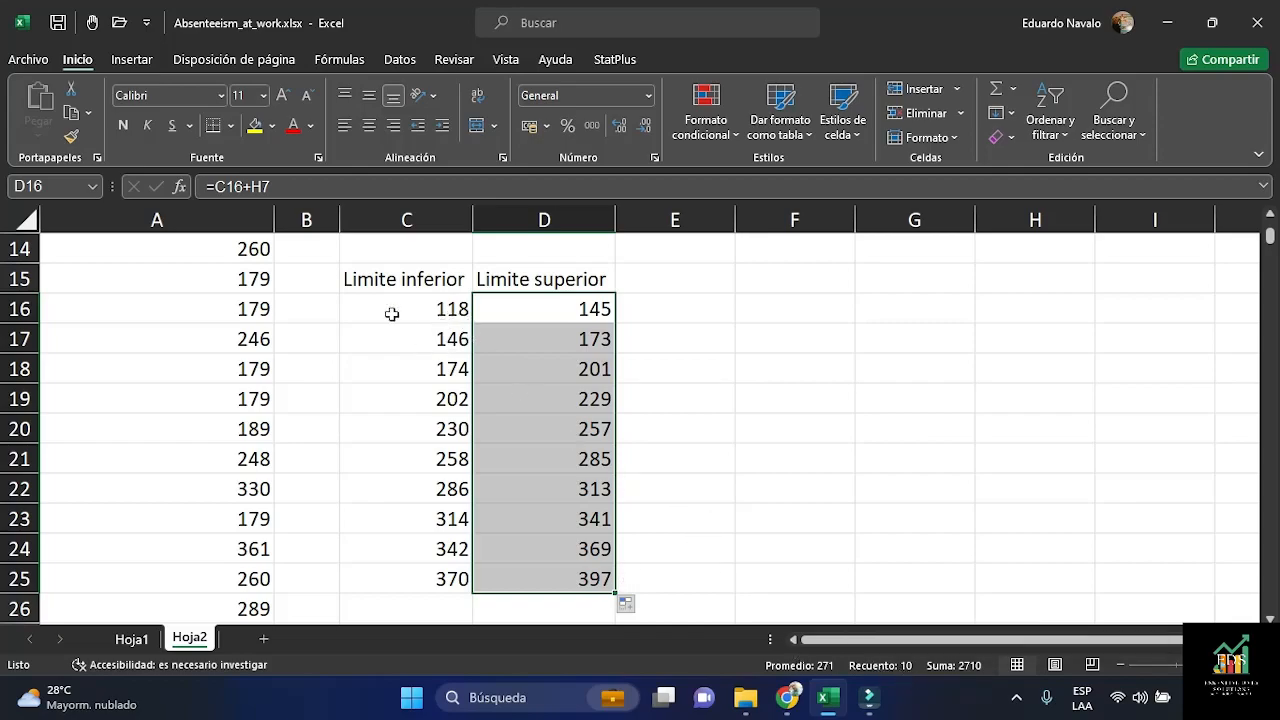
{"action": "scroll", "coordinate": [563, 420], "scroll_direction": "up", "scroll_amount": 4}
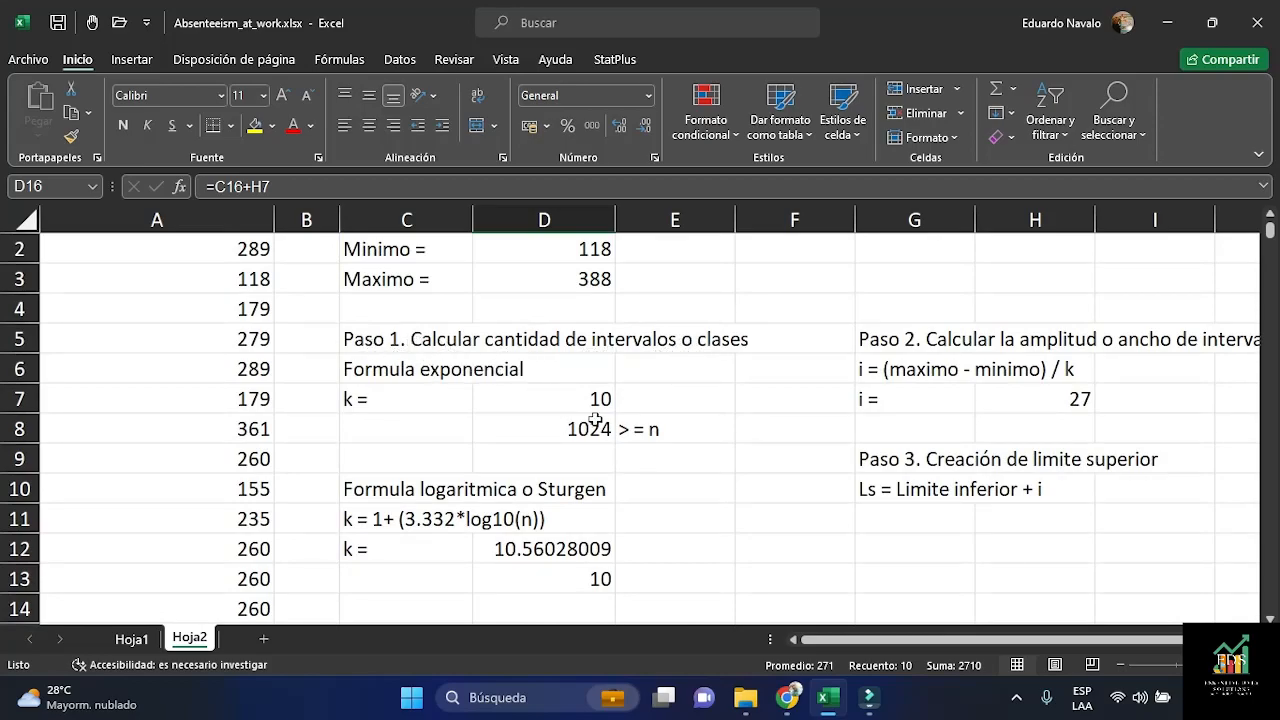
{"action": "scroll", "coordinate": [595, 420], "scroll_direction": "down", "scroll_amount": 4}
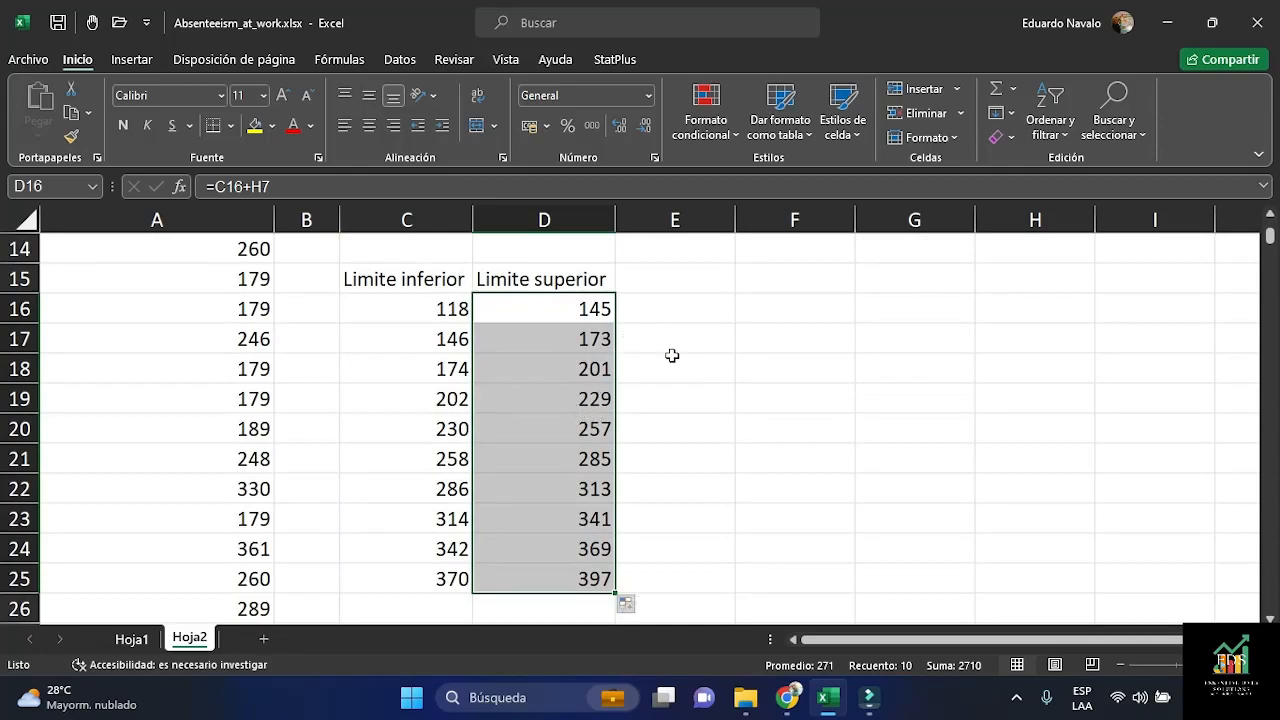
Enter the heading "Paso 4. Punto medio o marca de clase" in G12
{"action": "left_click", "coordinate": [686, 276]}
{"action": "scroll", "coordinate": [977, 437], "scroll_direction": "up", "scroll_amount": 3}
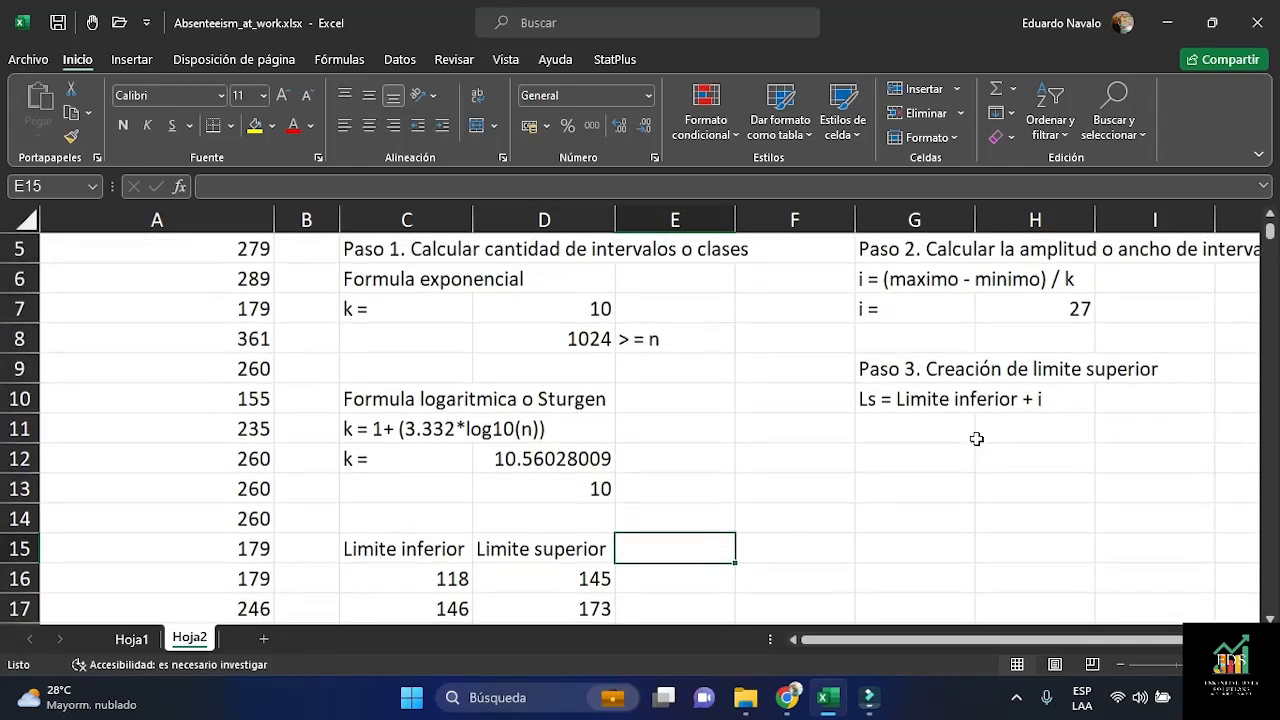
{"action": "left_click", "coordinate": [920, 452]}
{"action": "type", "text": "Paso4"}
{"action": "key", "text": "BackSpace"}
{"action": "type", "text": "4. Punto"}
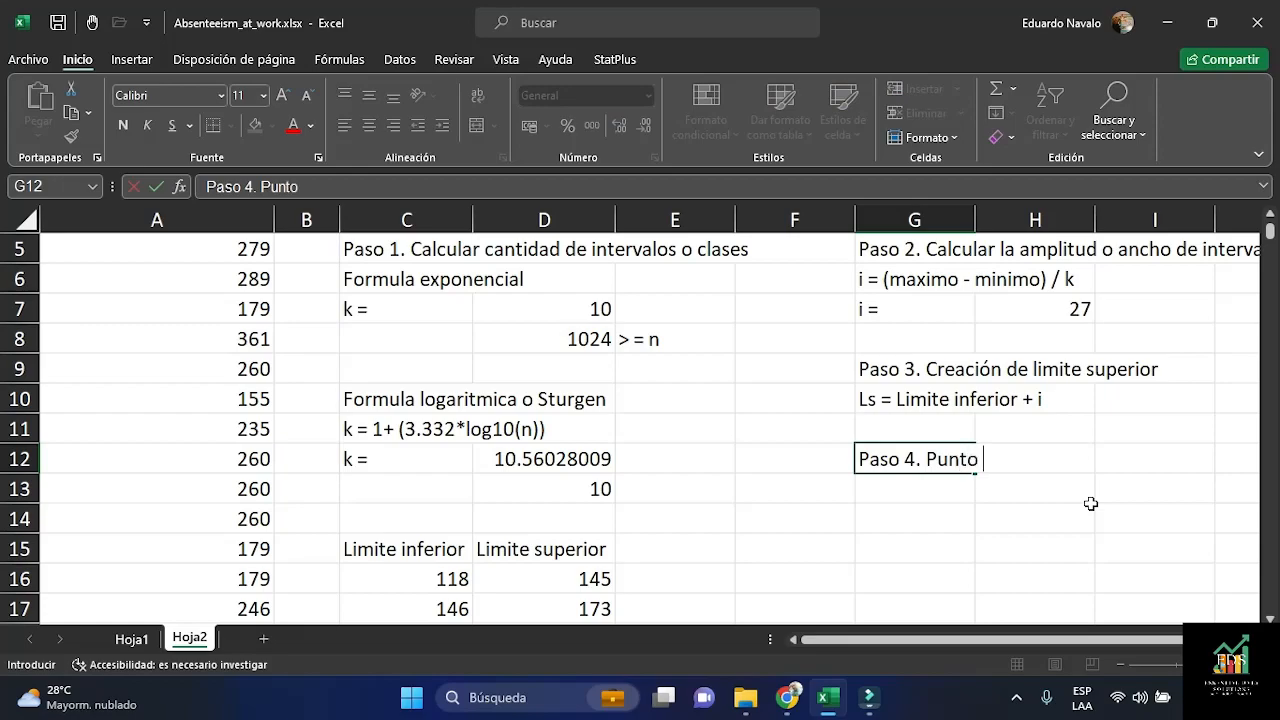
{"action": "type", "text": " medio o mar"}
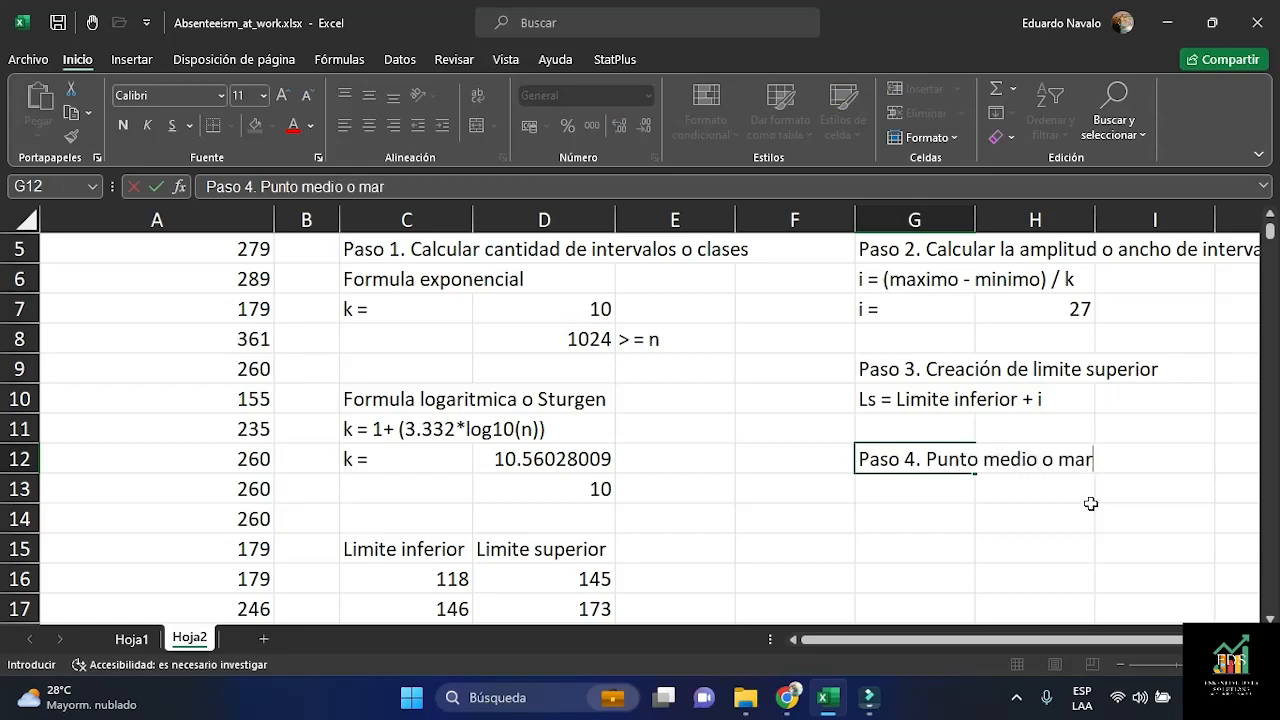
{"action": "type", "text": "ca de clase"}
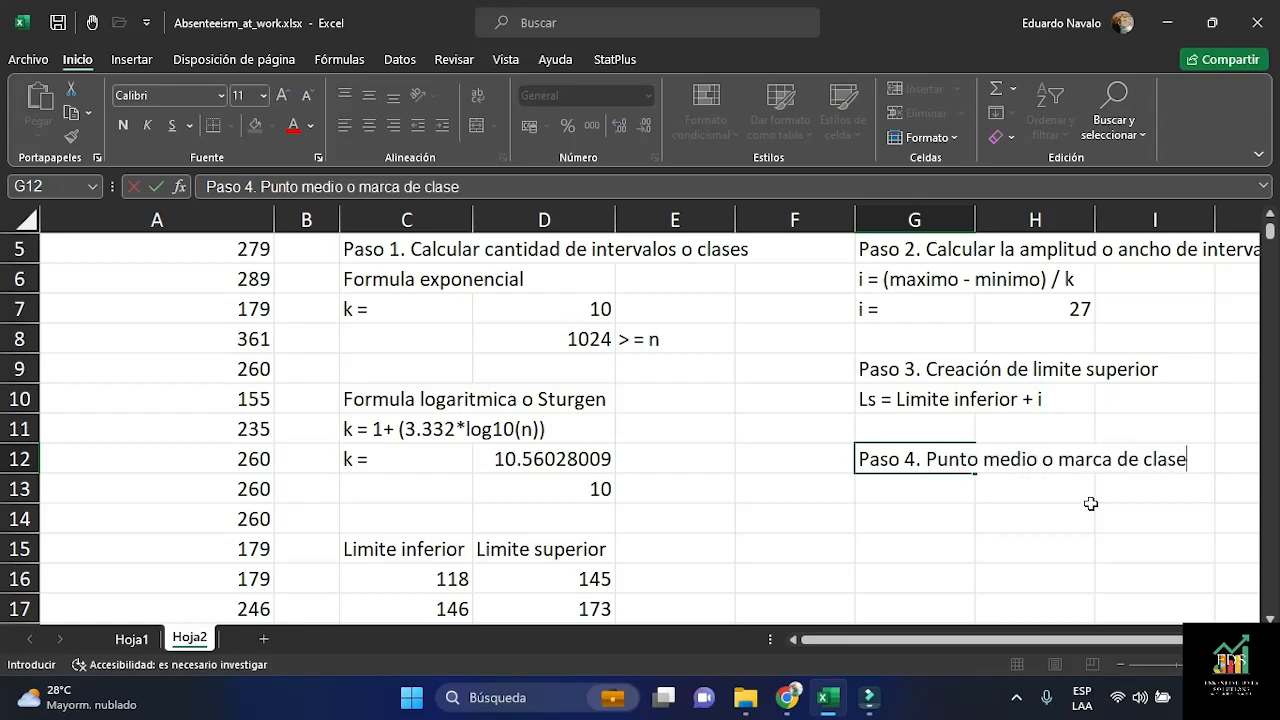
{"action": "key", "text": "Return"}
Add the column header PM in E15, beside Limite superior
{"action": "scroll", "coordinate": [1030, 400], "scroll_direction": "down", "scroll_amount": 1}
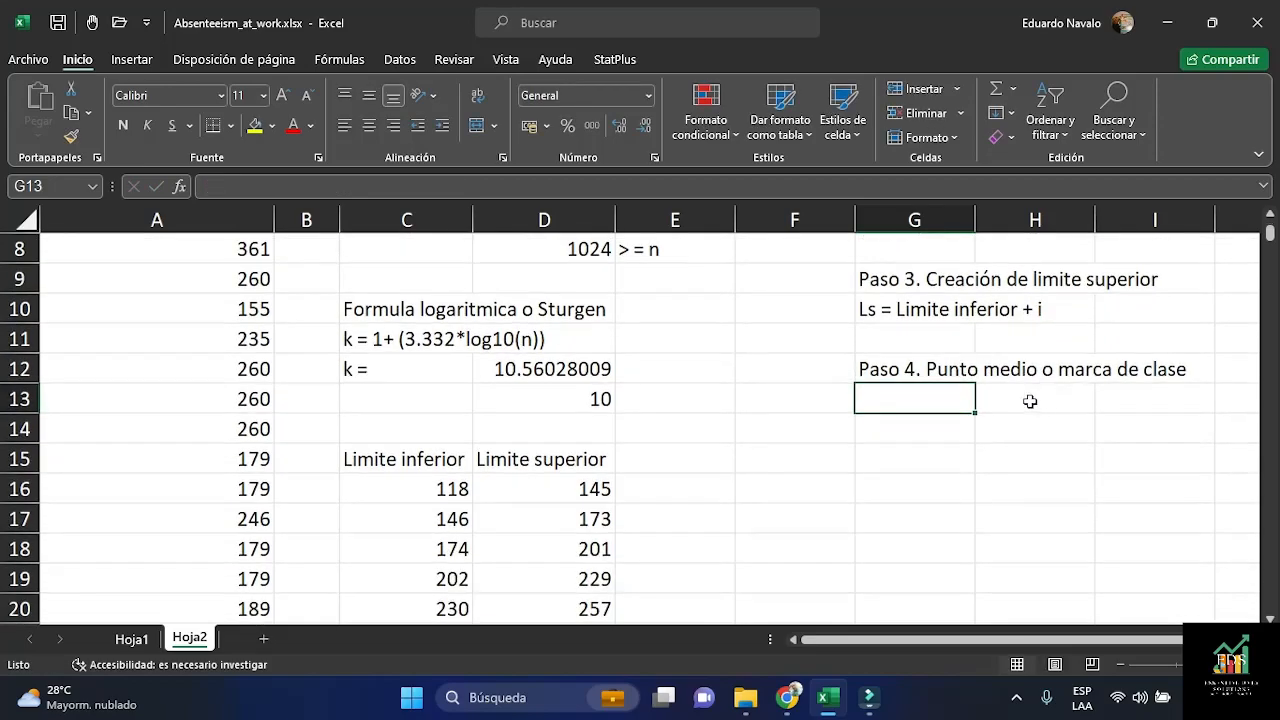
{"action": "left_click", "coordinate": [676, 462]}
{"action": "scroll", "coordinate": [866, 446], "scroll_direction": "down", "scroll_amount": 2}
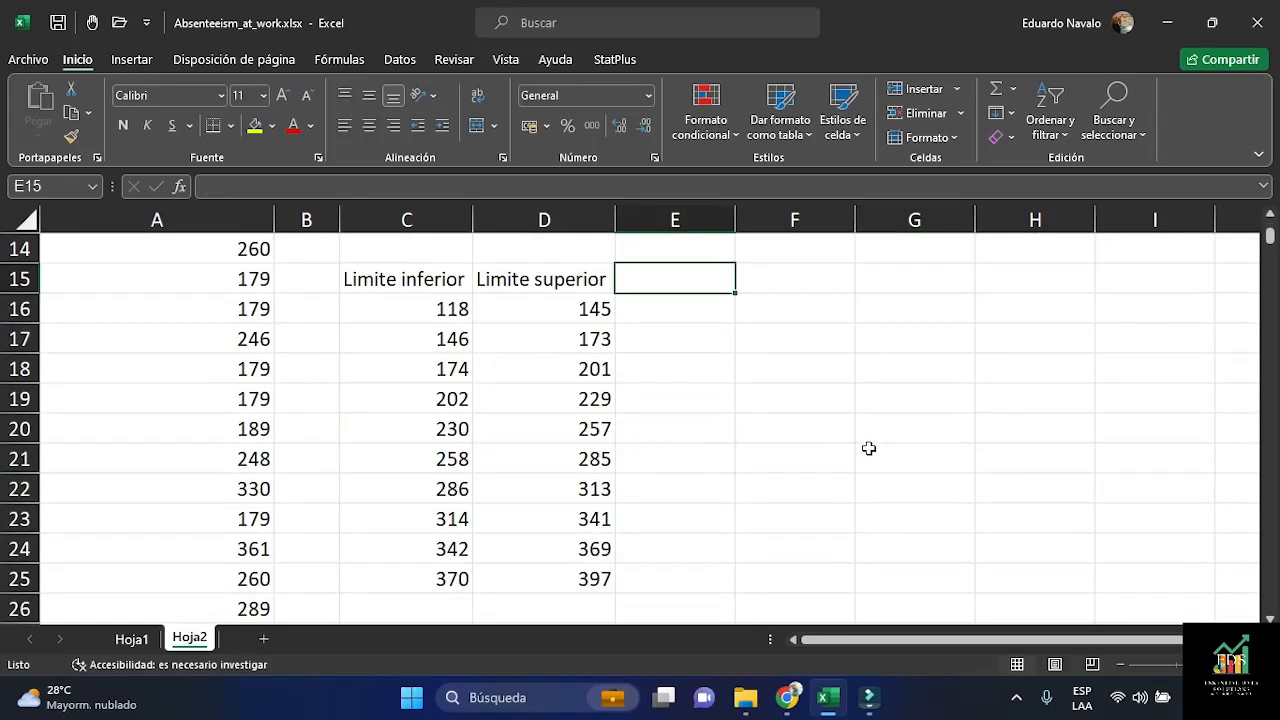
{"action": "type", "text": "PM"}
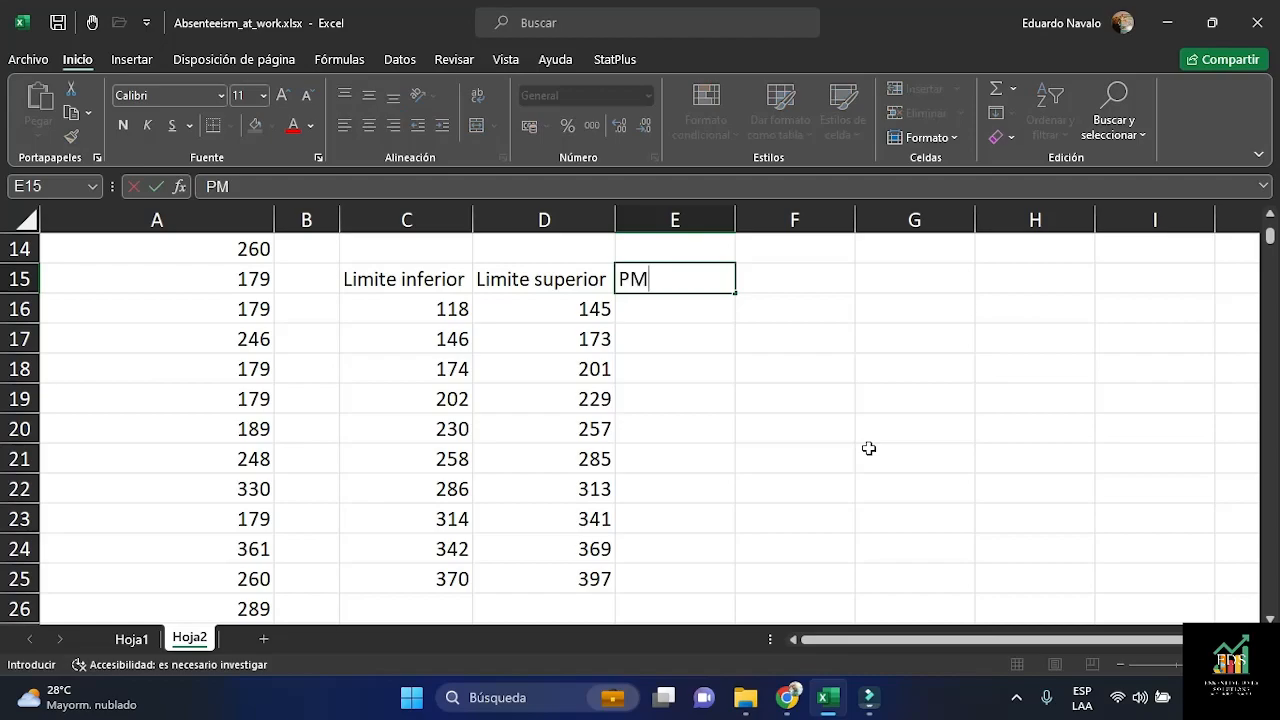
Enter the midpoint definition "PM = (Limite inferior + Limite superior)/ 2" in G13, under the Paso 4 heading
{"action": "scroll", "coordinate": [919, 408], "scroll_direction": "up", "scroll_amount": 2}
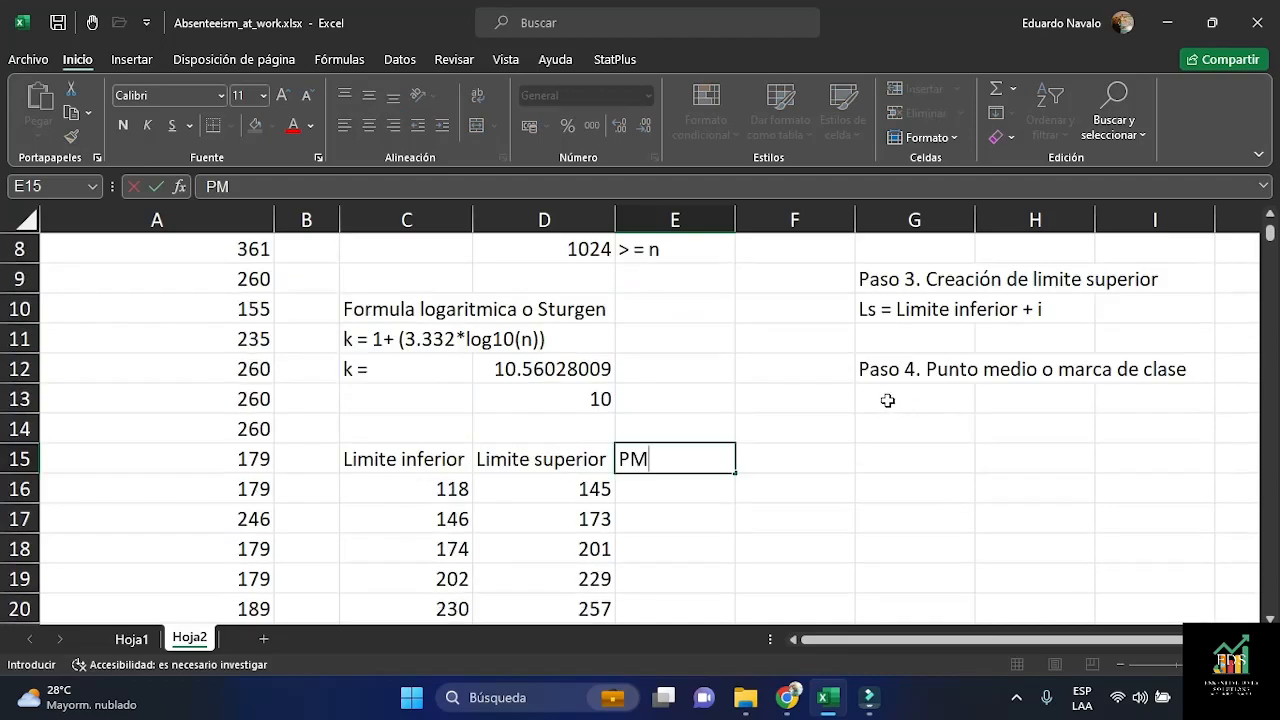
{"action": "left_click", "coordinate": [888, 399]}
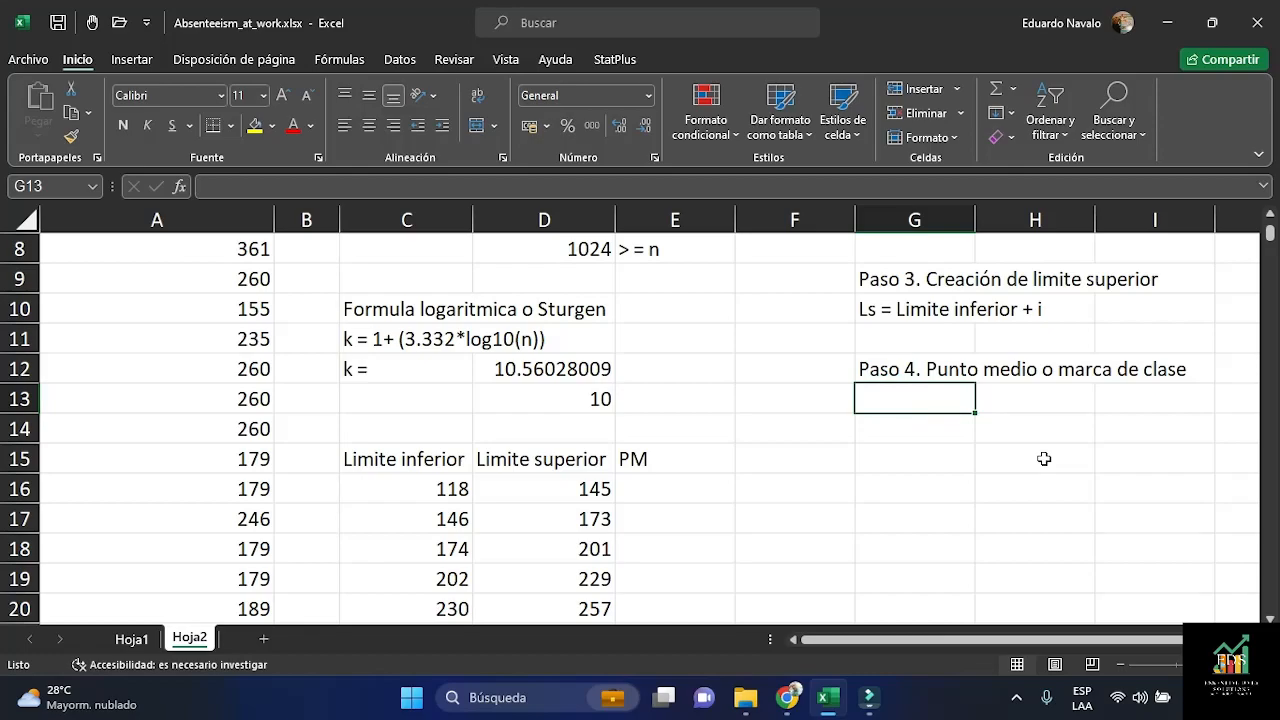
{"action": "type", "text": "PM = (Limite in"}
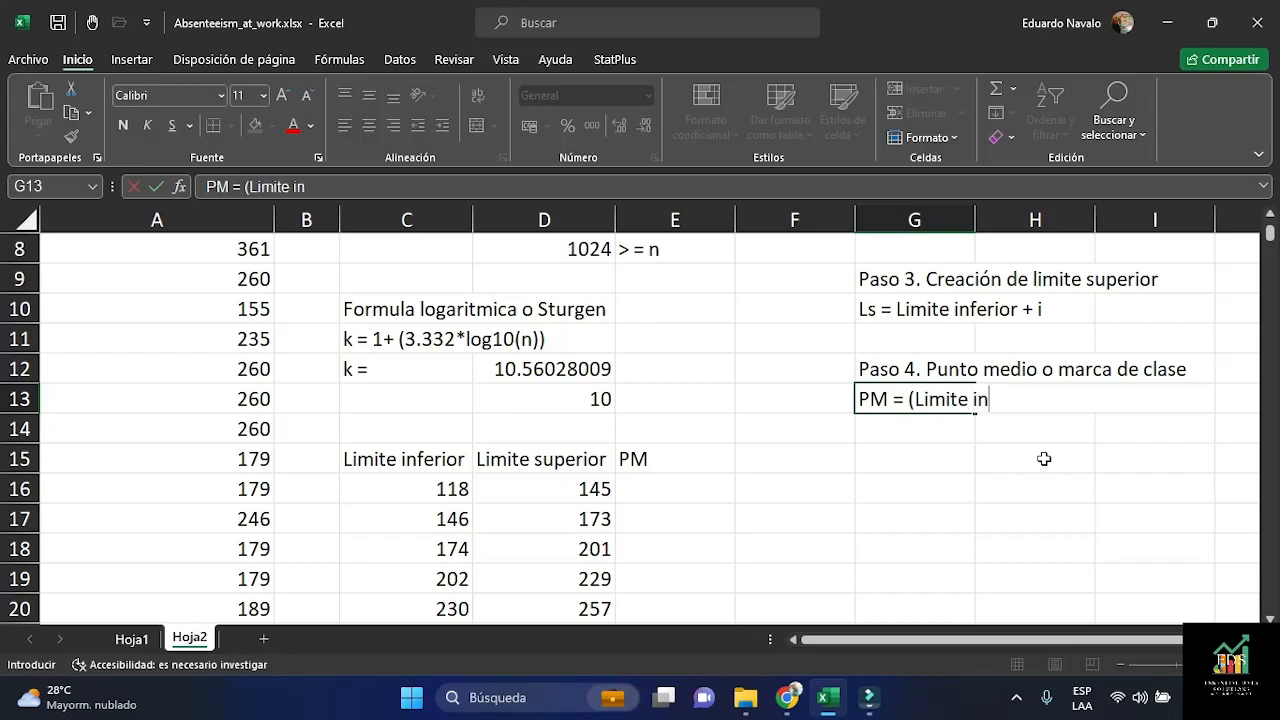
{"action": "type", "text": "ferior + Limi"}
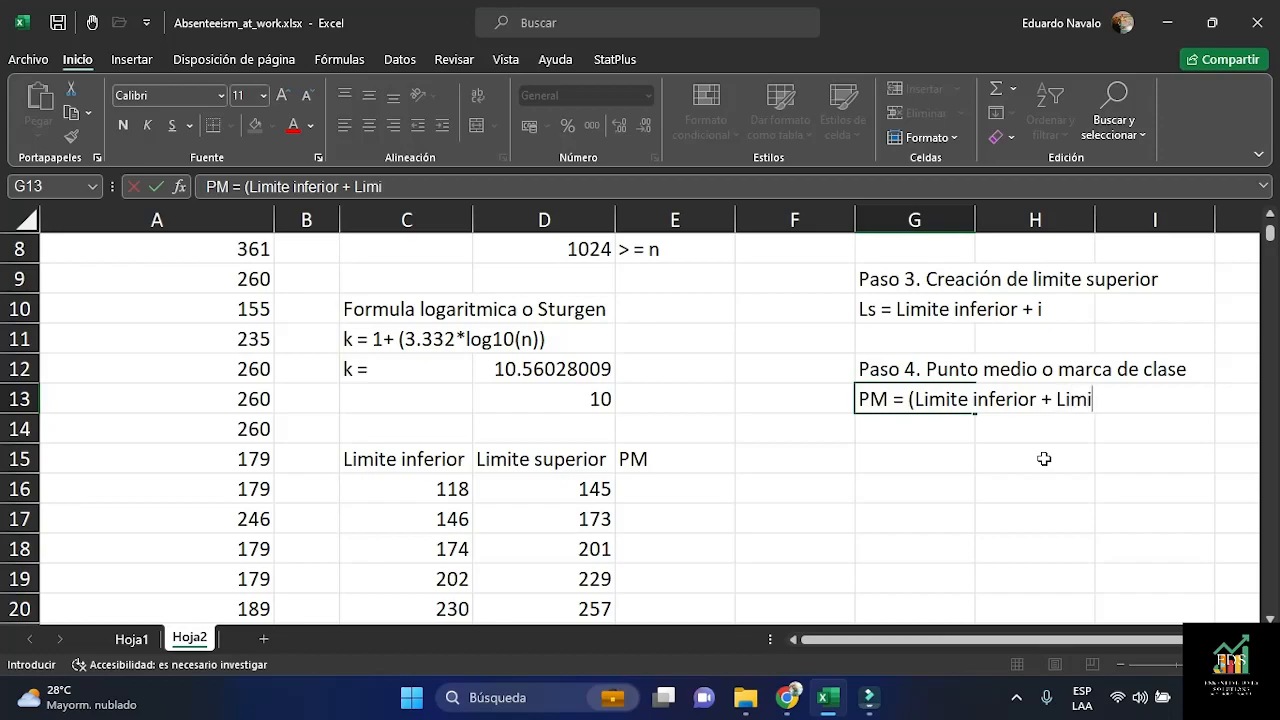
{"action": "type", "text": "te superior"}
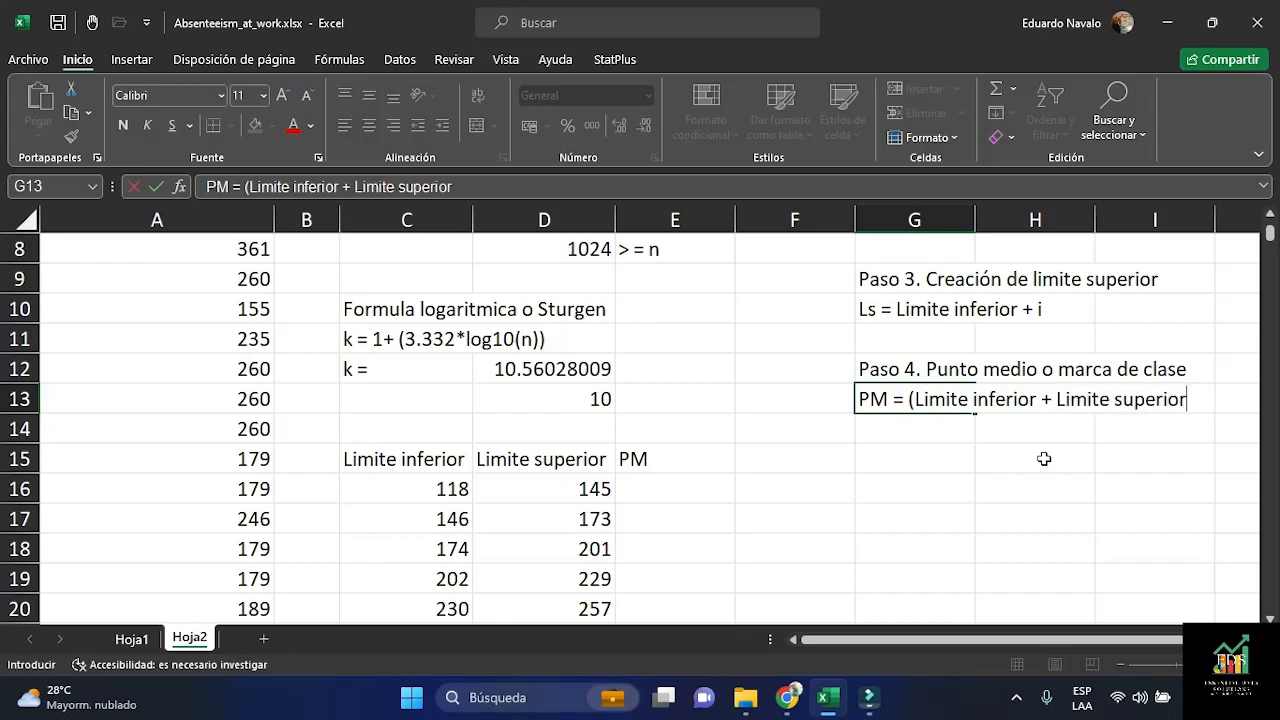
{"action": "type", "text": ")/ 2"}
{"action": "key", "text": "Return"}
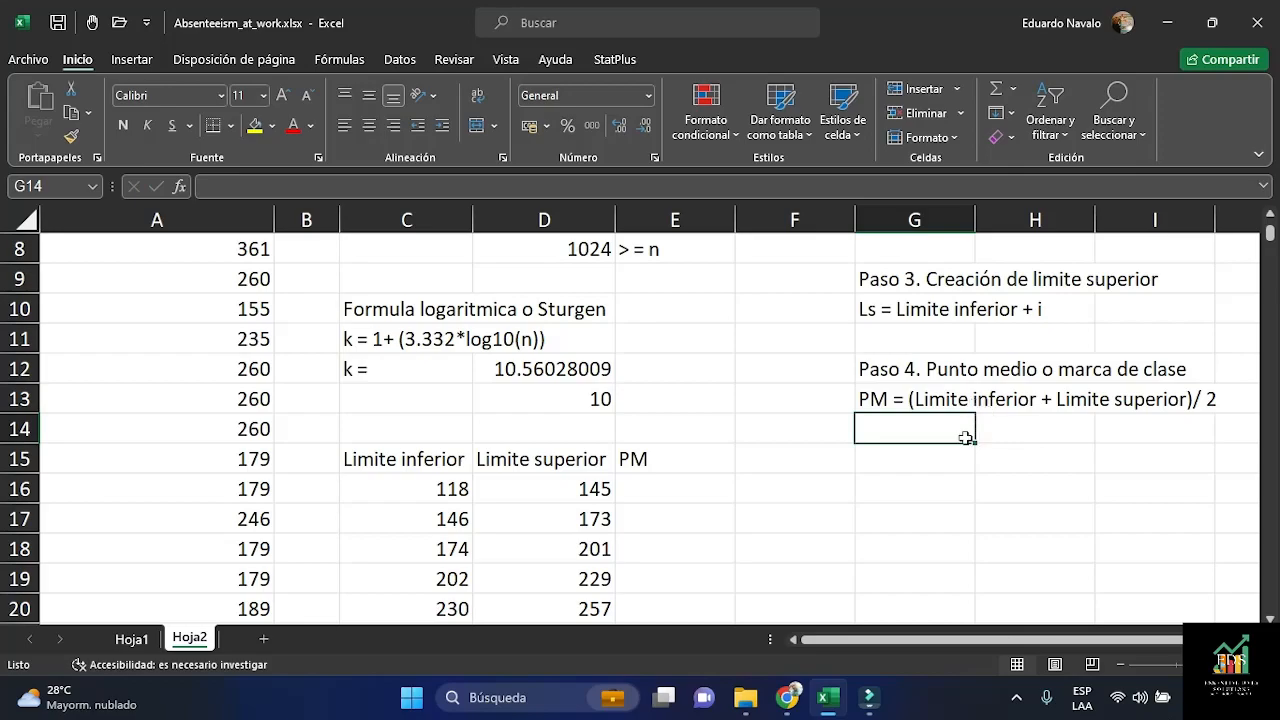
Calculate the first class midpoint in E16 with the formula =(C16+D16)/2
{"action": "scroll", "coordinate": [940, 434], "scroll_direction": "down", "scroll_amount": 1}
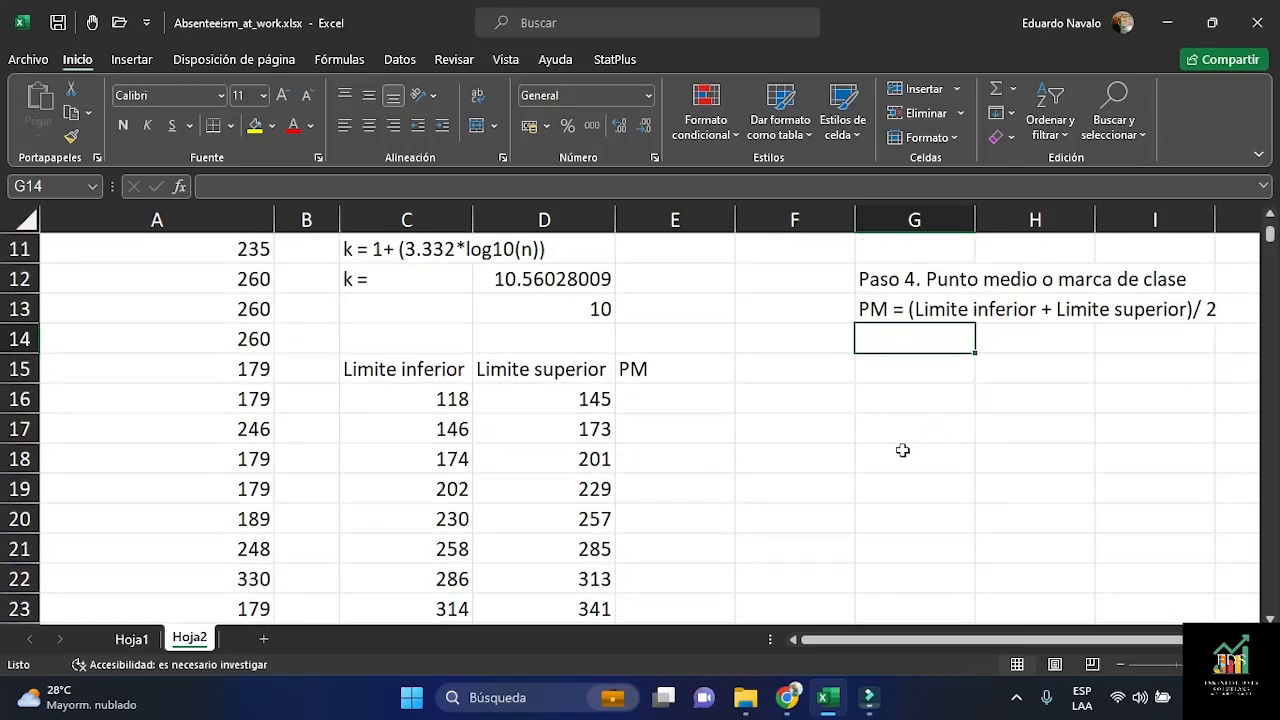
{"action": "scroll", "coordinate": [655, 375], "scroll_direction": "down", "scroll_amount": 1}
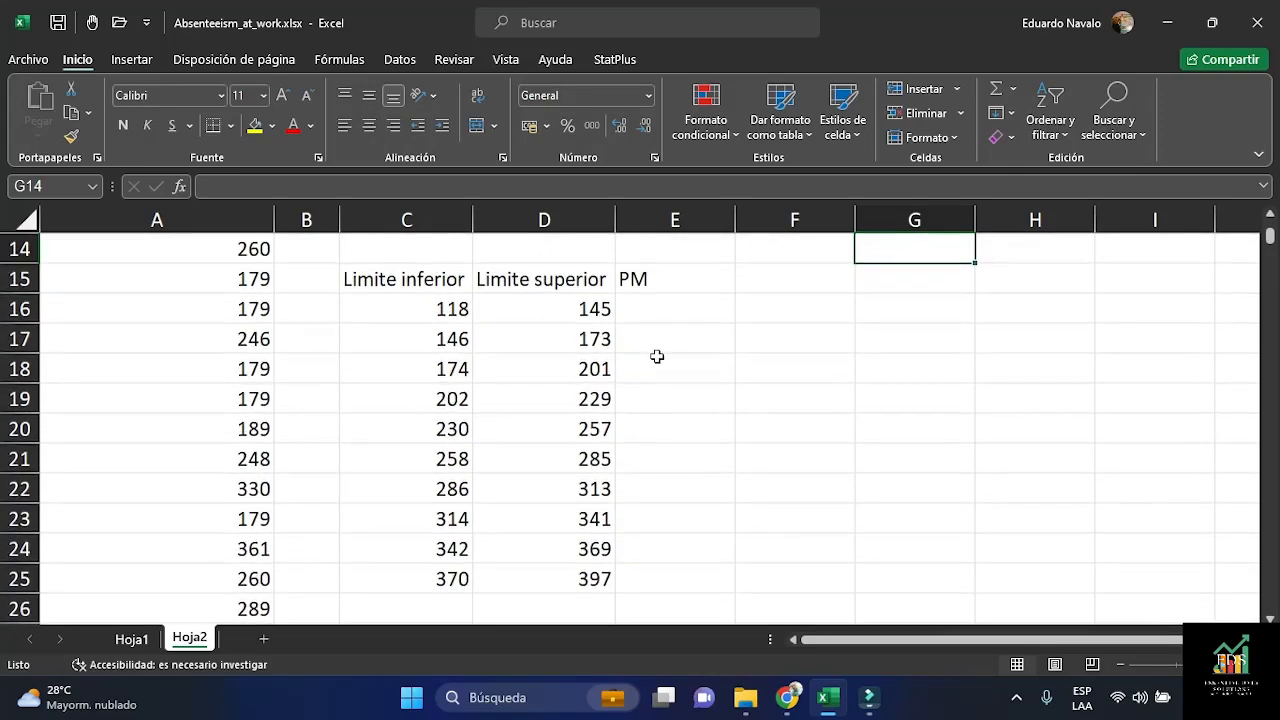
{"action": "left_click", "coordinate": [673, 311]}
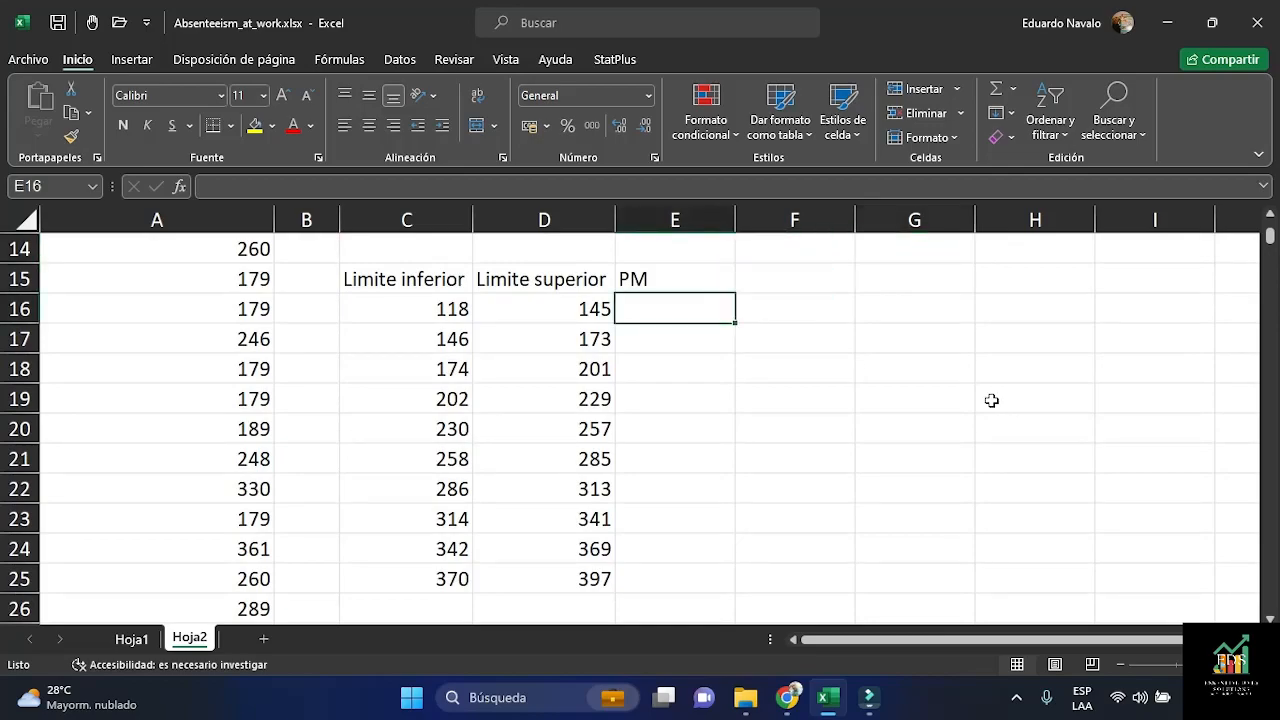
{"action": "type", "text": "="}
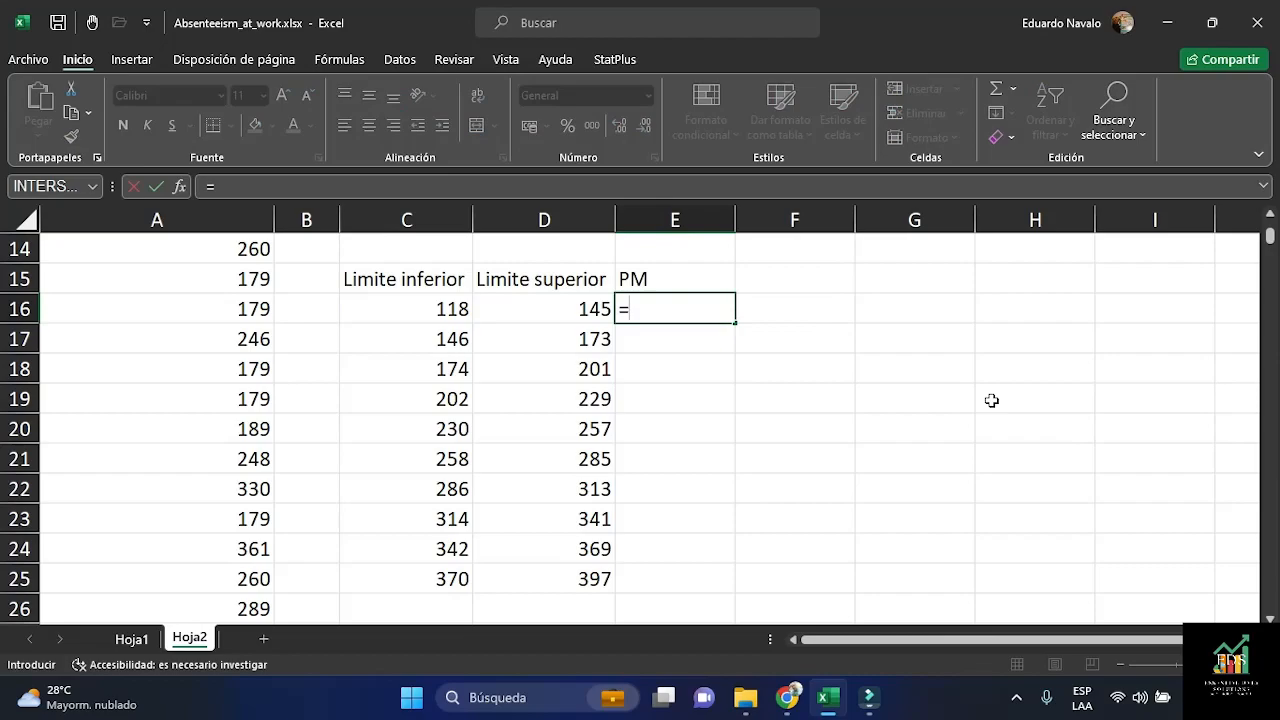
{"action": "type", "text": "("}
{"action": "left_click", "coordinate": [433, 302]}
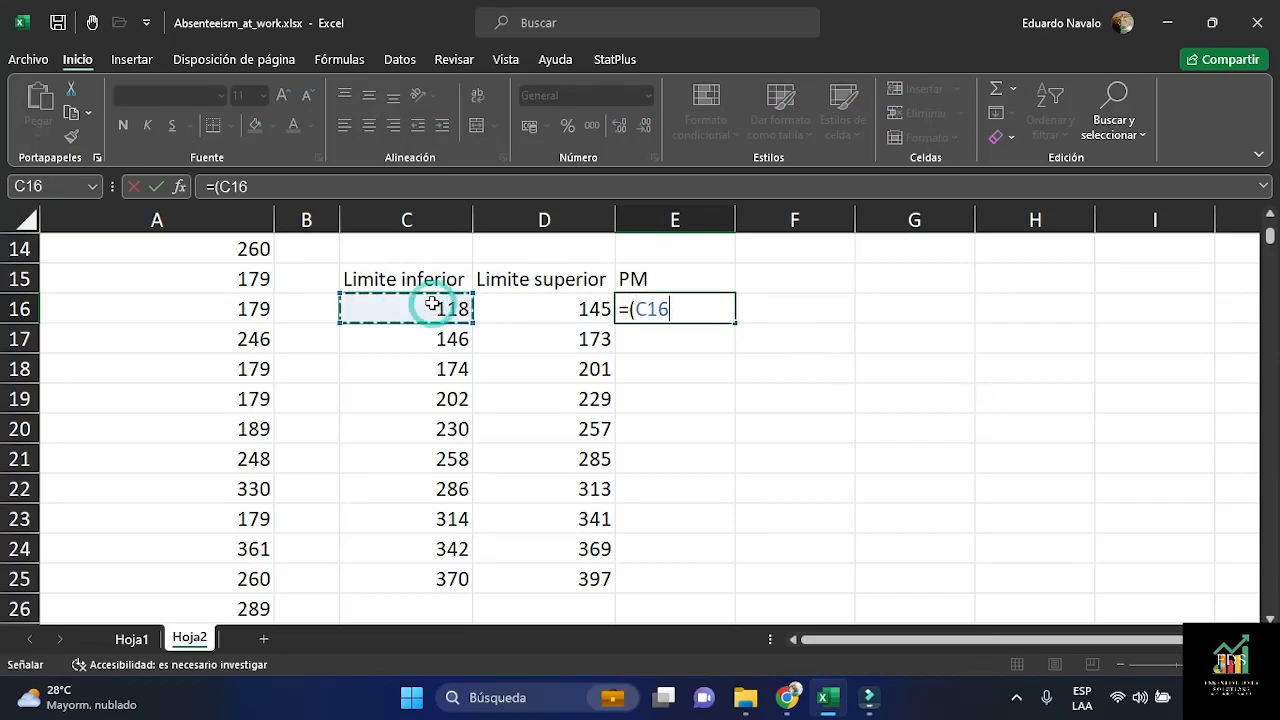
{"action": "type", "text": "+"}
{"action": "left_click", "coordinate": [518, 307]}
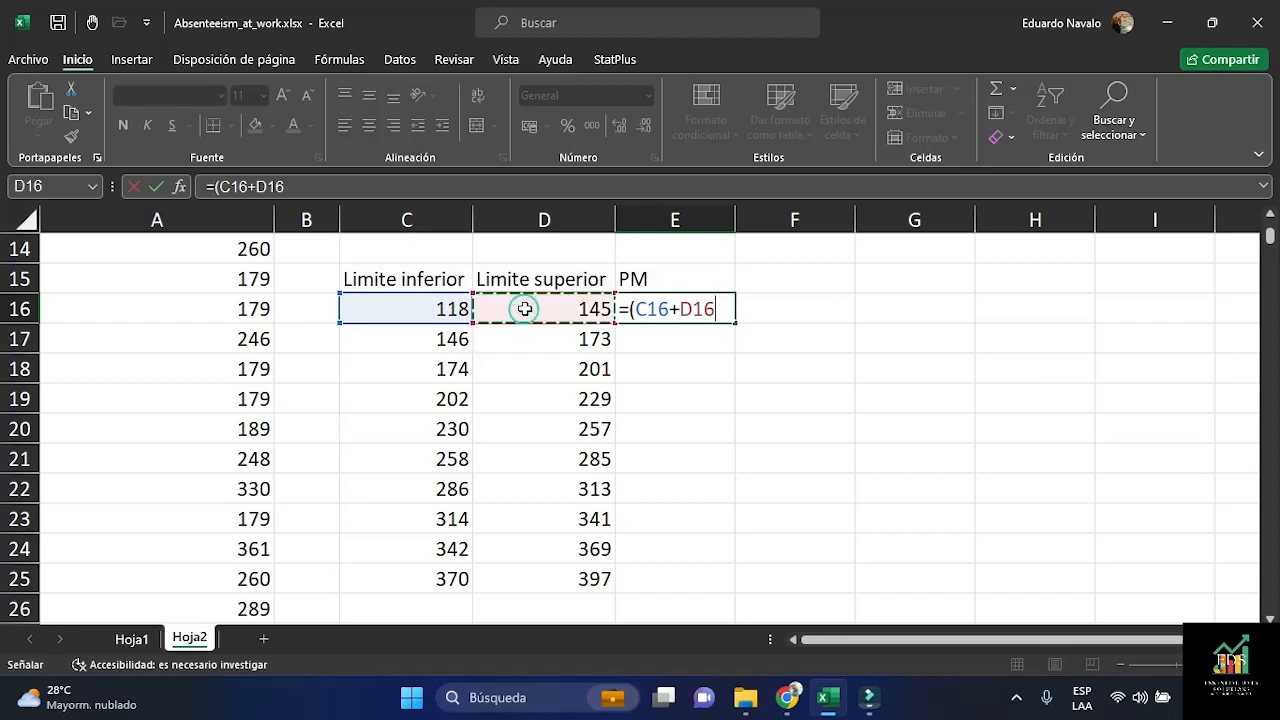
{"action": "type", "text": ")"}
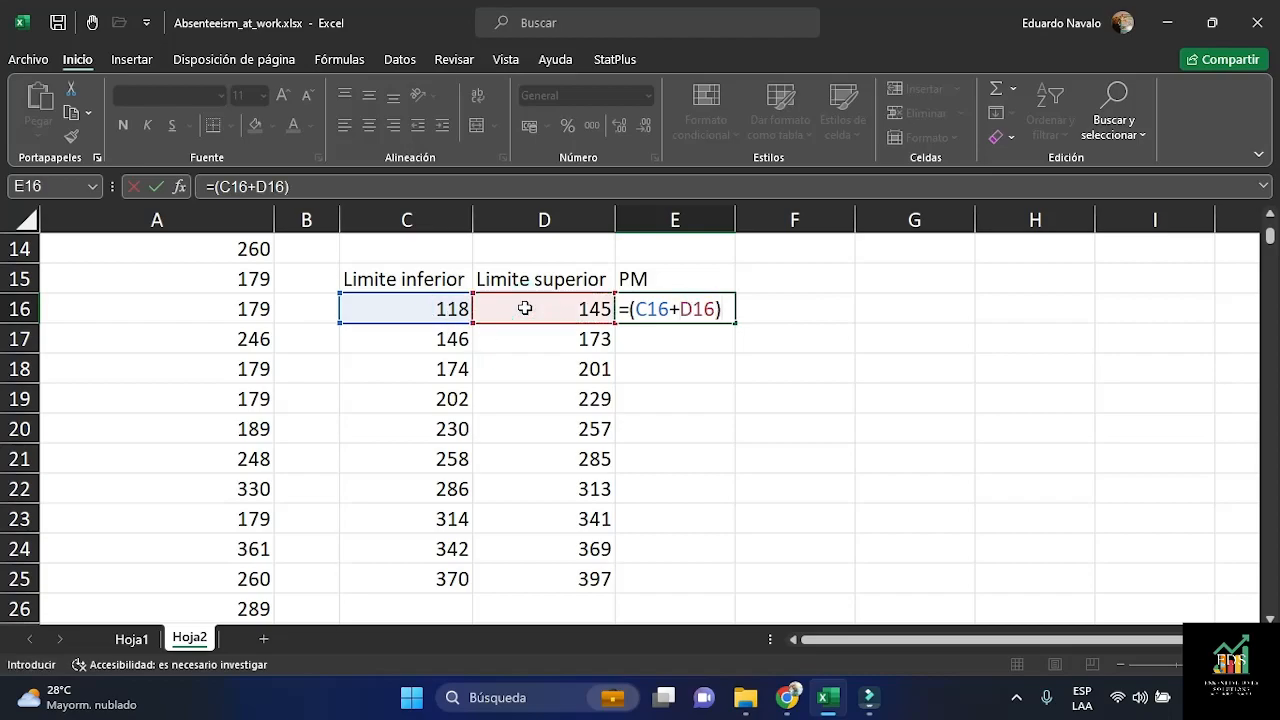
{"action": "type", "text": "/2"}
{"action": "key", "text": "Return"}
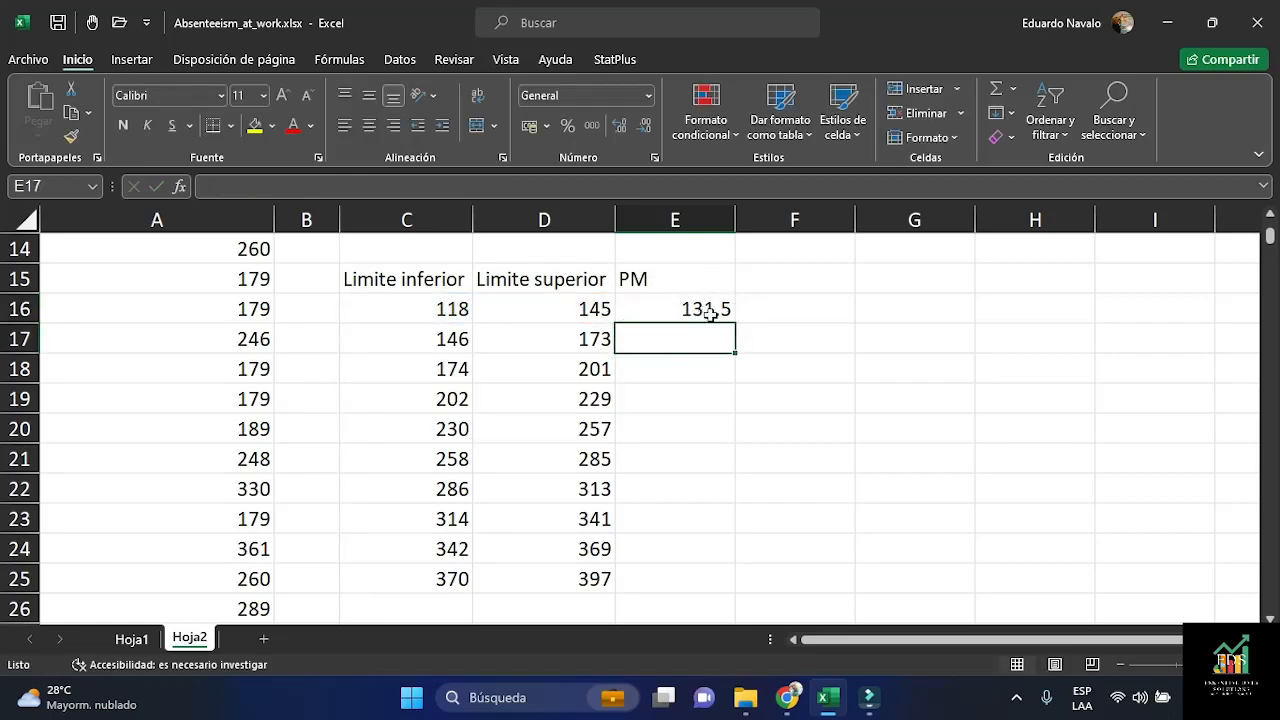
Fill the midpoint formula from E16 down through E25 for all the classes
{"action": "left_click", "coordinate": [696, 311]}
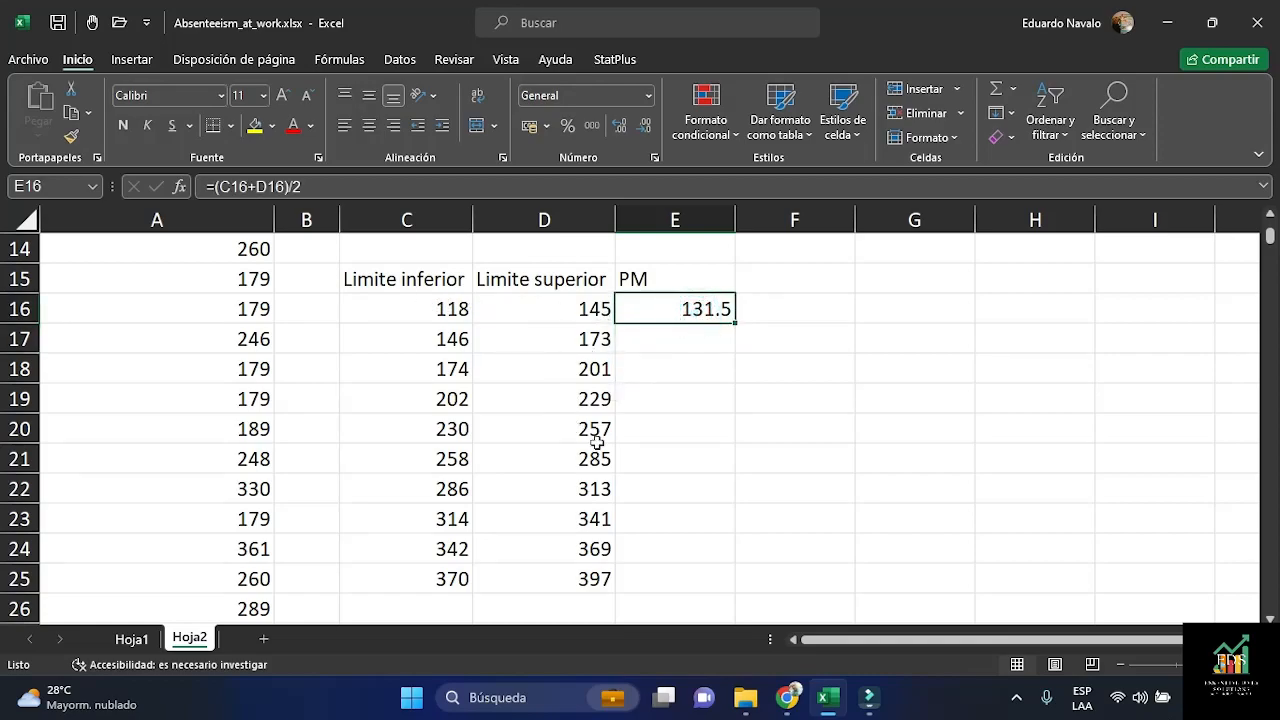
{"action": "double_click", "coordinate": [735, 323]}
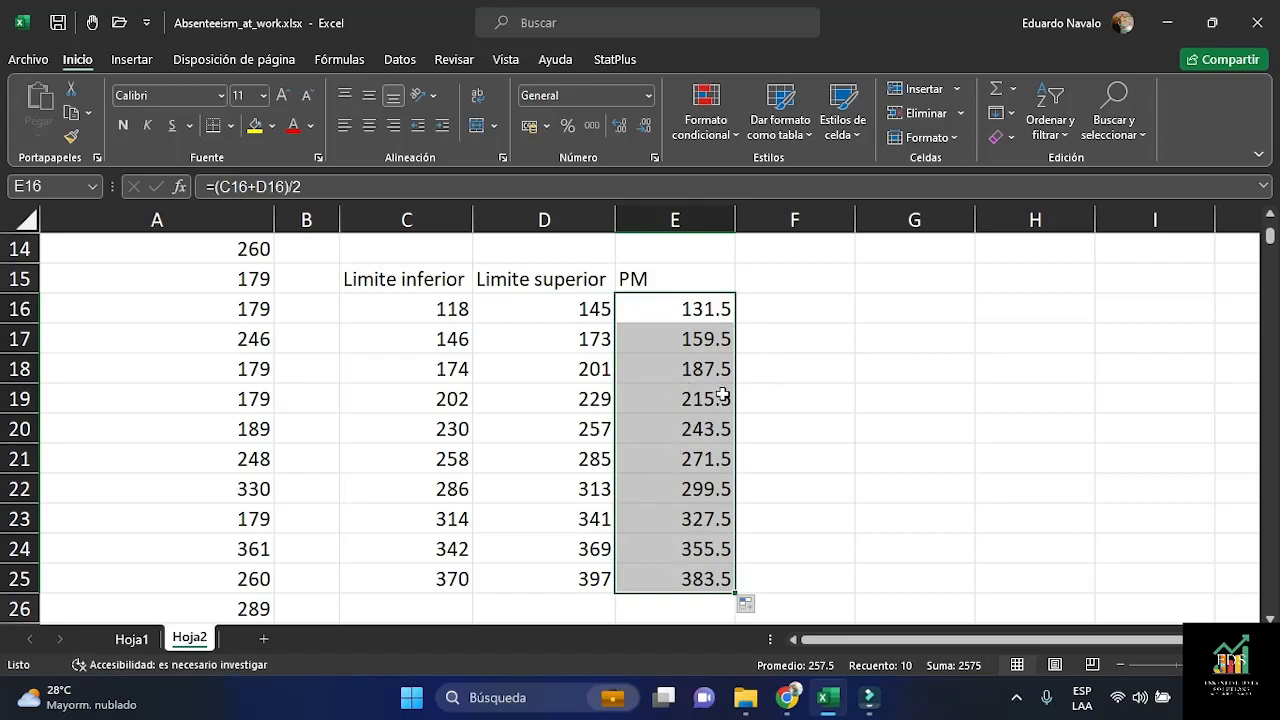
{"action": "left_click", "coordinate": [777, 282]}
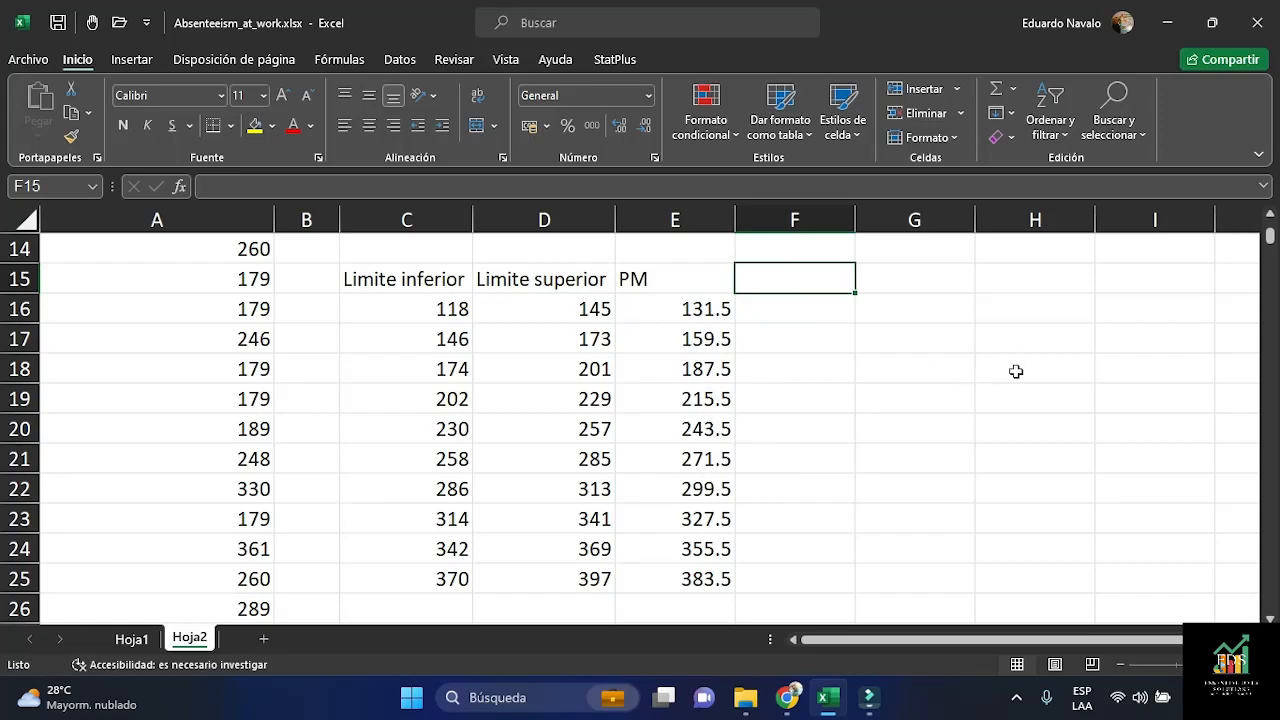
Enter the heading "Paso 5. Calcular frecuencia absoluta (fa)" in K5, on the same row as the Paso 2 heading
{"action": "scroll", "coordinate": [1014, 369], "scroll_direction": "up", "scroll_amount": 2}
{"action": "left_click_drag", "start_coordinate": [951, 640], "coordinate": [1033, 634]}
{"action": "scroll", "coordinate": [1140, 355], "scroll_direction": "up", "scroll_amount": 1}
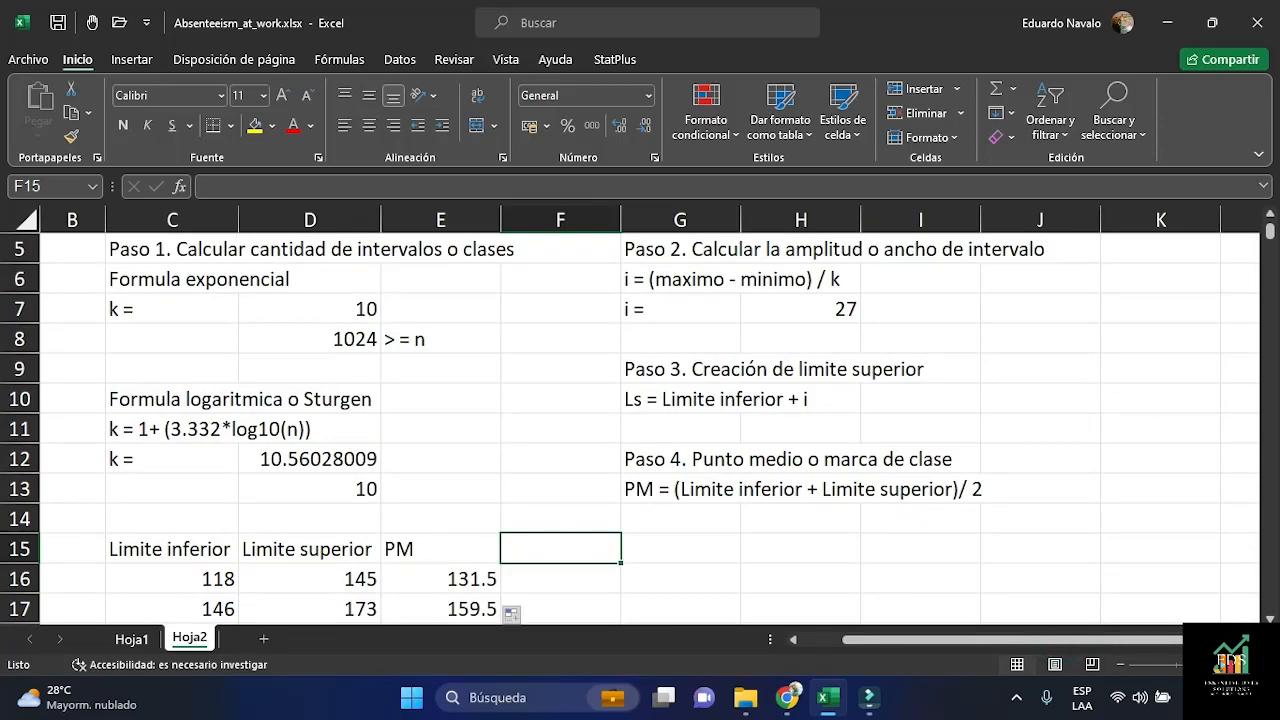
{"action": "scroll", "coordinate": [889, 351], "scroll_direction": "right", "scroll_amount": 3}
{"action": "left_click", "coordinate": [829, 258]}
{"action": "type", "text": "Paso"}
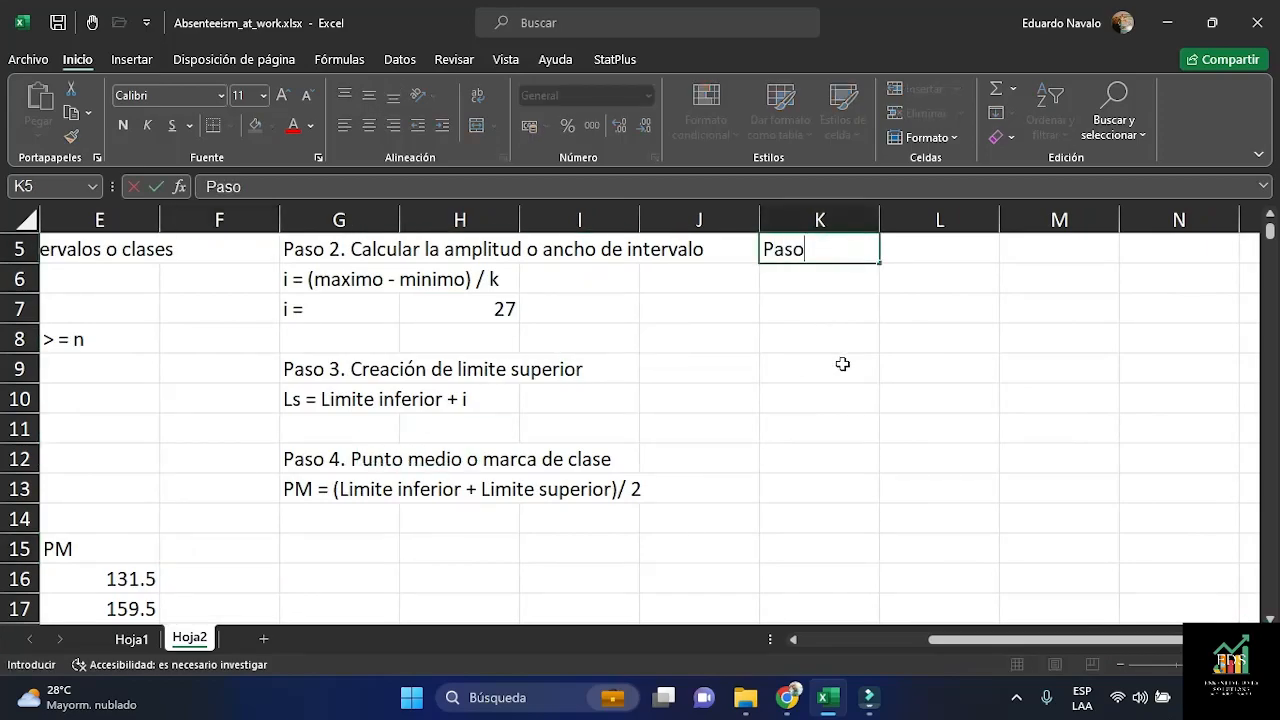
{"action": "type", "text": " 5. Calcular frecuencia absol uta "}
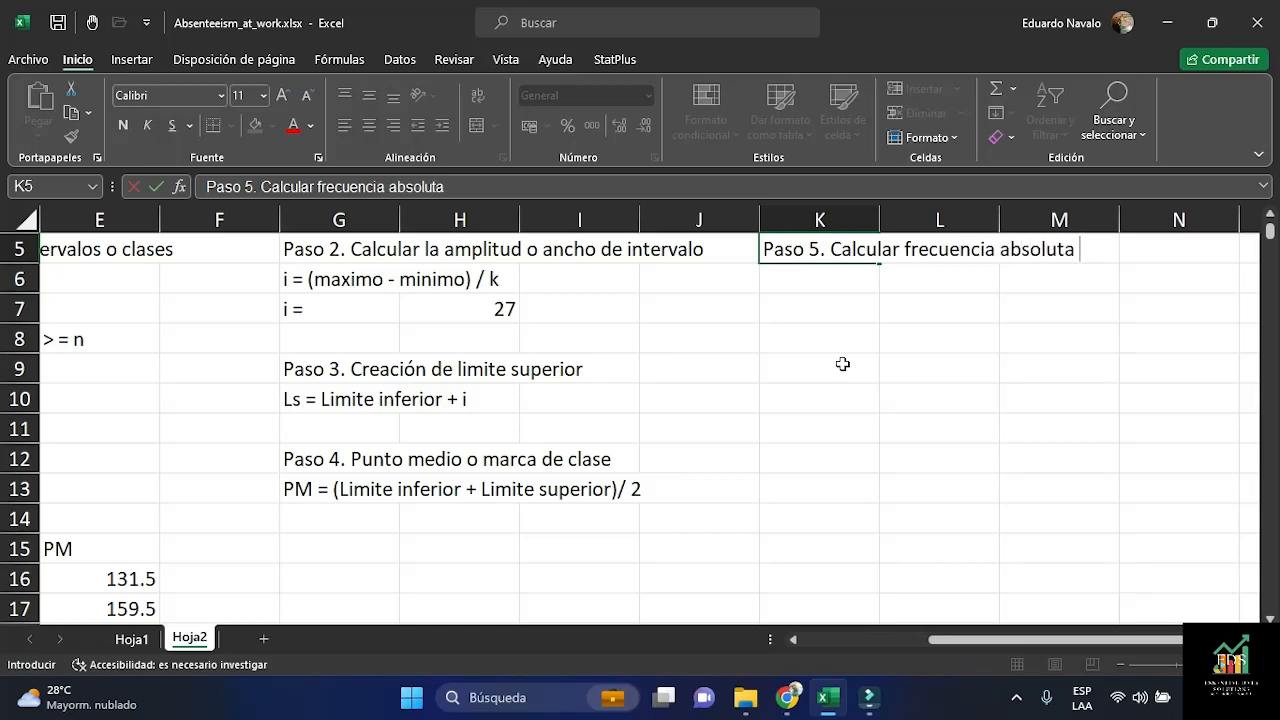
{"action": "type", "text": "(fa)"}
{"action": "key", "text": "Return"}
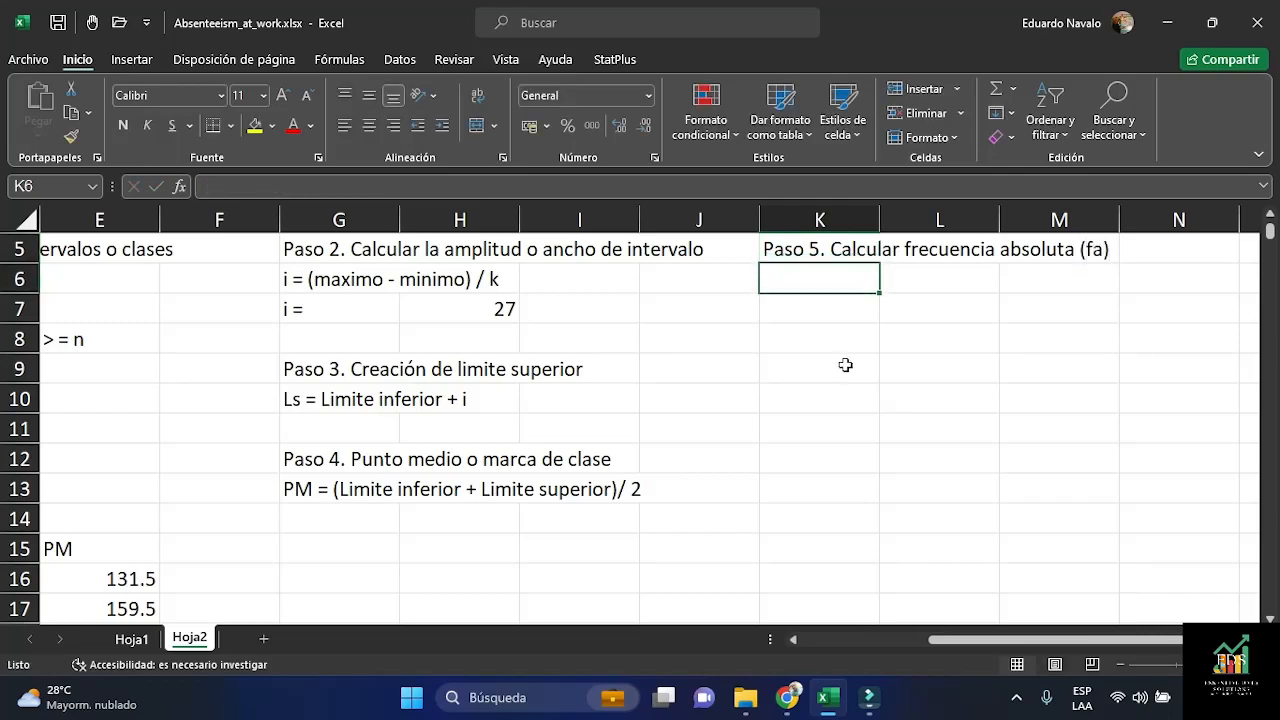
Add the column header fa in F15, beside PM
{"action": "left_click_drag", "start_coordinate": [1043, 639], "coordinate": [912, 642]}
{"action": "scroll", "coordinate": [895, 540], "scroll_direction": "down", "scroll_amount": 3}
{"action": "left_click", "coordinate": [788, 285]}
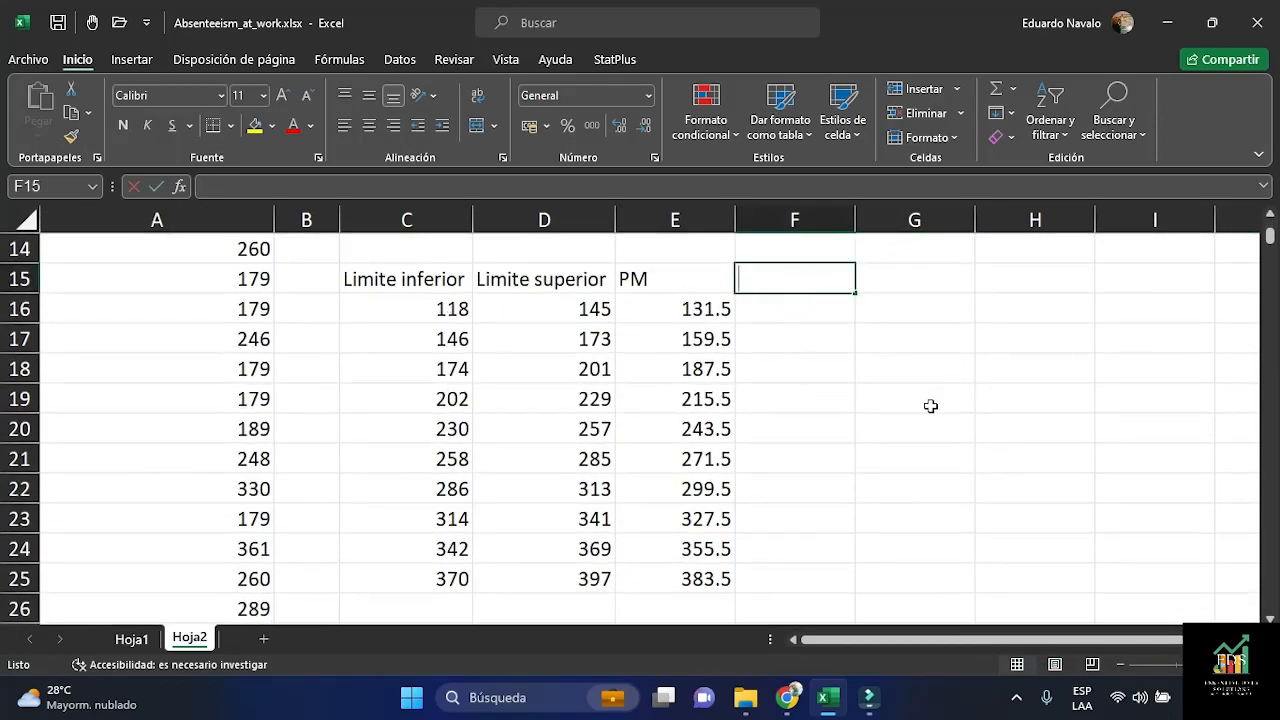
{"action": "type", "text": "fa"}
{"action": "key", "text": "Return"}
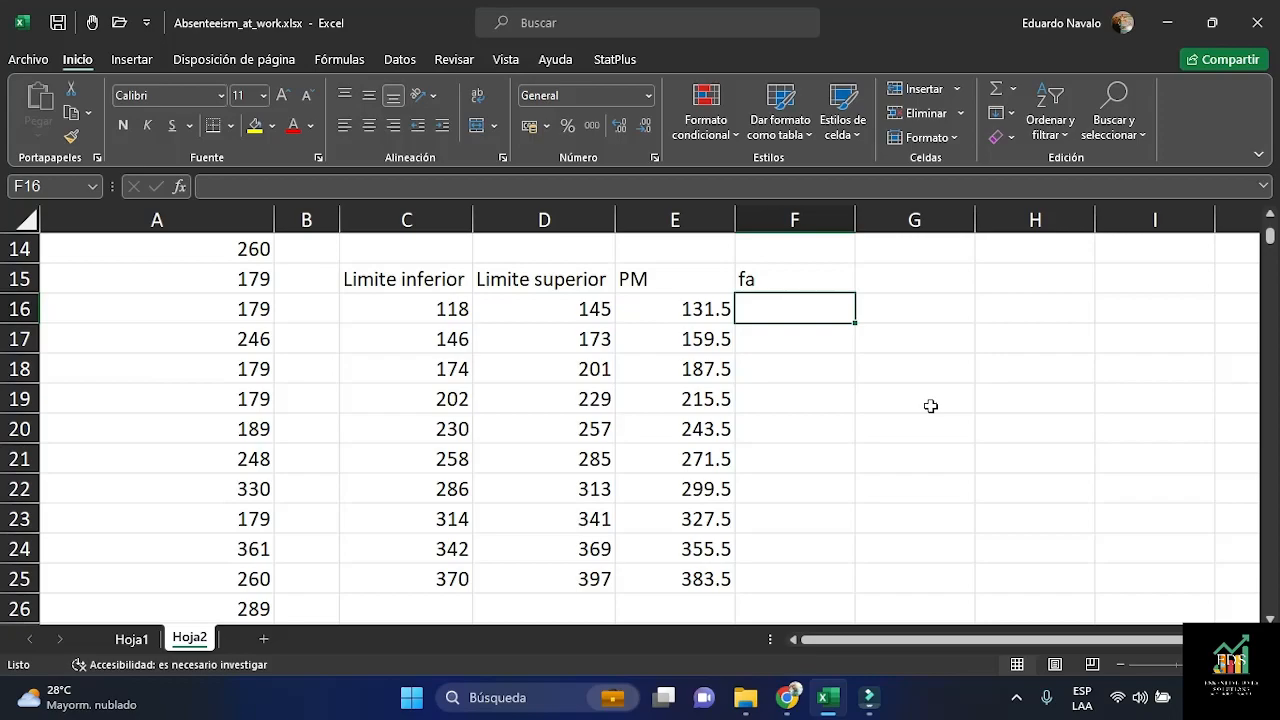
Examine the first class's lower and upper limits and look for Transportation expense values in column A that fall within them
{"action": "scroll", "coordinate": [836, 372], "scroll_direction": "up", "scroll_amount": 1}
{"action": "key", "text": "Left"}
{"action": "left_click", "coordinate": [420, 400]}
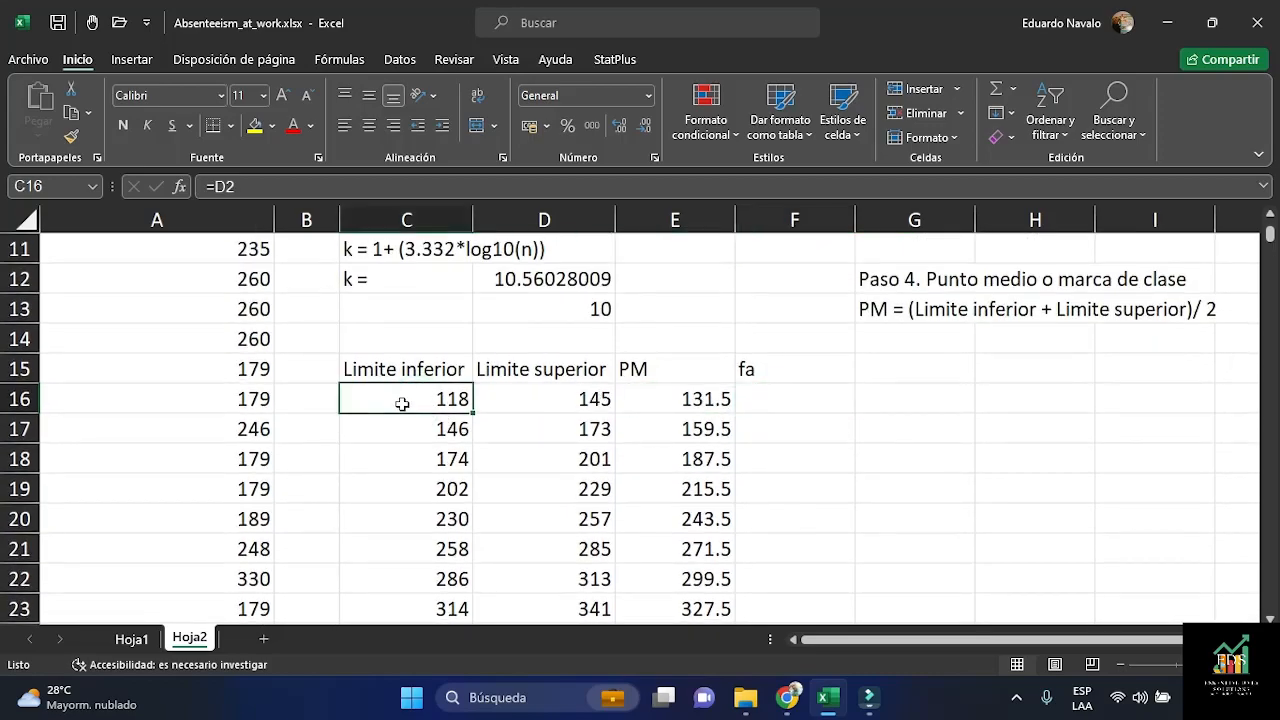
{"action": "left_click", "coordinate": [410, 428]}
{"action": "left_click", "coordinate": [410, 392]}
{"action": "left_click", "coordinate": [564, 395]}
{"action": "scroll", "coordinate": [294, 440], "scroll_direction": "up", "scroll_amount": 3}
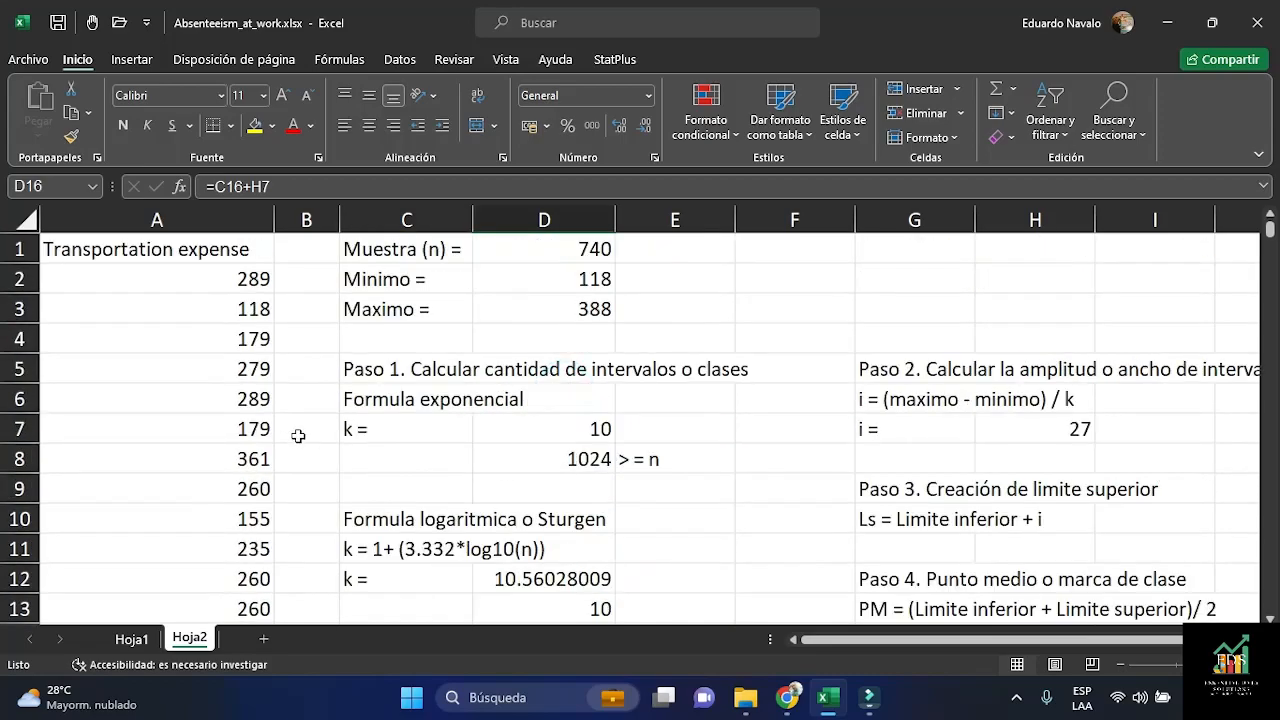
{"action": "left_click", "coordinate": [261, 307]}
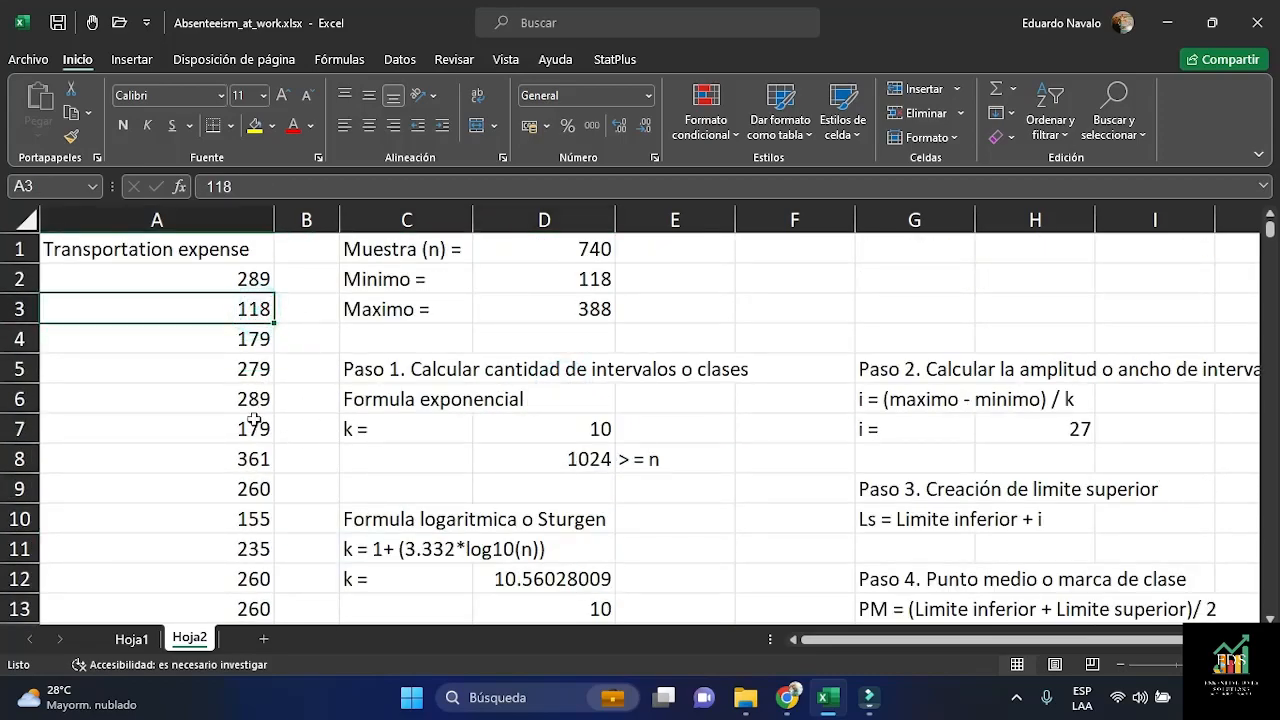
Examine the transportation expense data in column A alongside the interval calculations and the class limits table
{"action": "scroll", "coordinate": [260, 440], "scroll_direction": "down", "scroll_amount": 3}
{"action": "scroll", "coordinate": [267, 455], "scroll_direction": "down", "scroll_amount": 2}
{"action": "scroll", "coordinate": [288, 484], "scroll_direction": "down", "scroll_amount": 3}
{"action": "scroll", "coordinate": [288, 484], "scroll_direction": "up", "scroll_amount": 5}
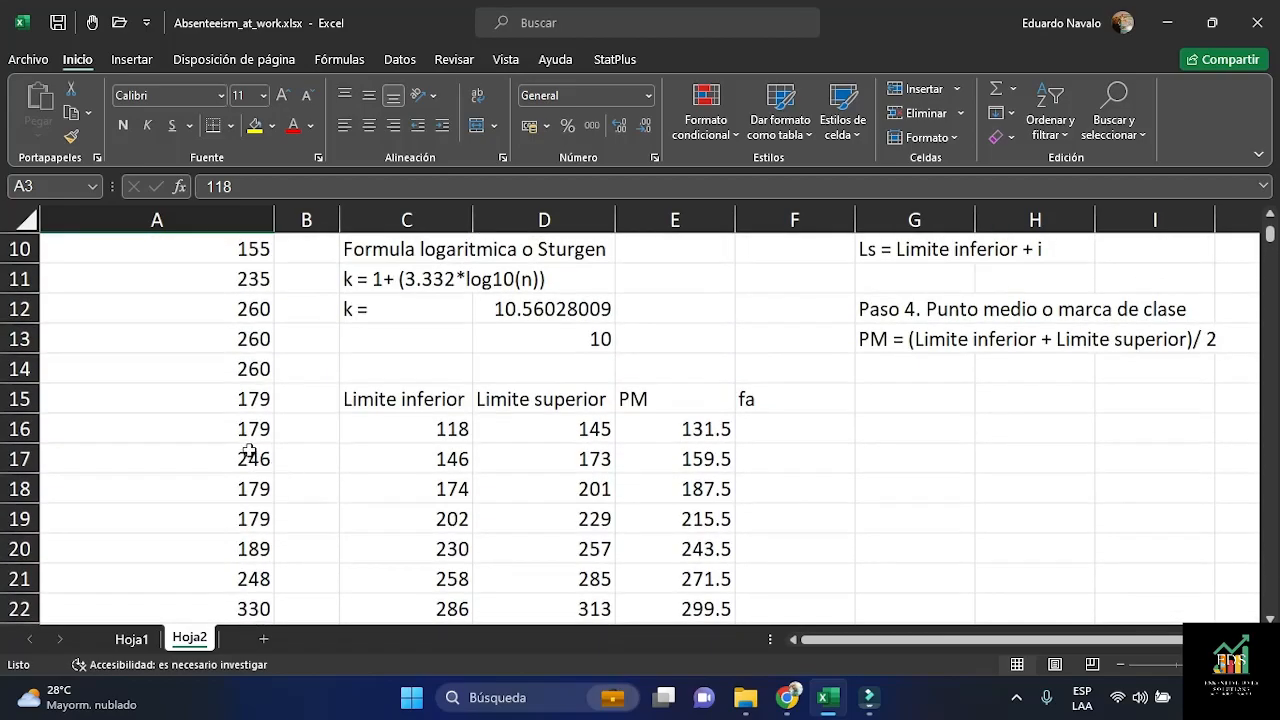
{"action": "scroll", "coordinate": [337, 423], "scroll_direction": "up", "scroll_amount": 3}
{"action": "scroll", "coordinate": [523, 451], "scroll_direction": "down", "scroll_amount": 2}
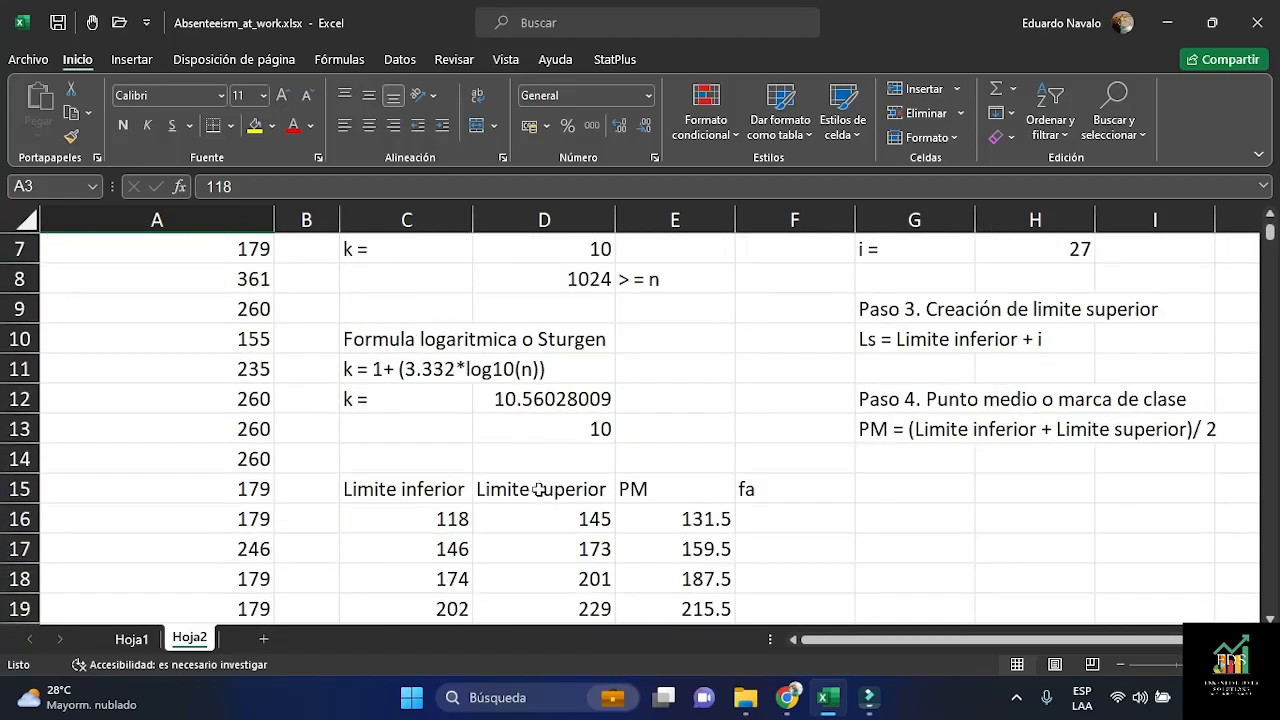
{"action": "scroll", "coordinate": [470, 460], "scroll_direction": "down", "scroll_amount": 1}
{"action": "scroll", "coordinate": [229, 400], "scroll_direction": "up", "scroll_amount": 2}
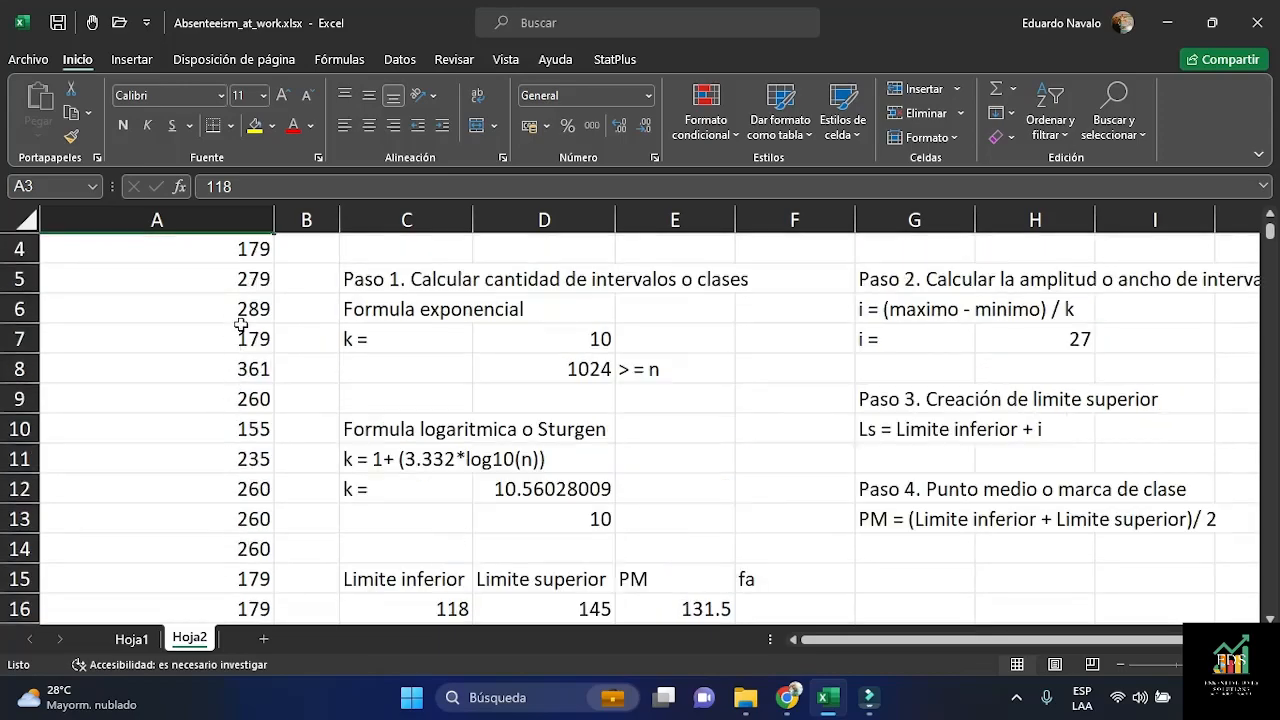
{"action": "scroll", "coordinate": [241, 324], "scroll_direction": "up", "scroll_amount": 1}
{"action": "scroll", "coordinate": [309, 380], "scroll_direction": "down", "scroll_amount": 3}
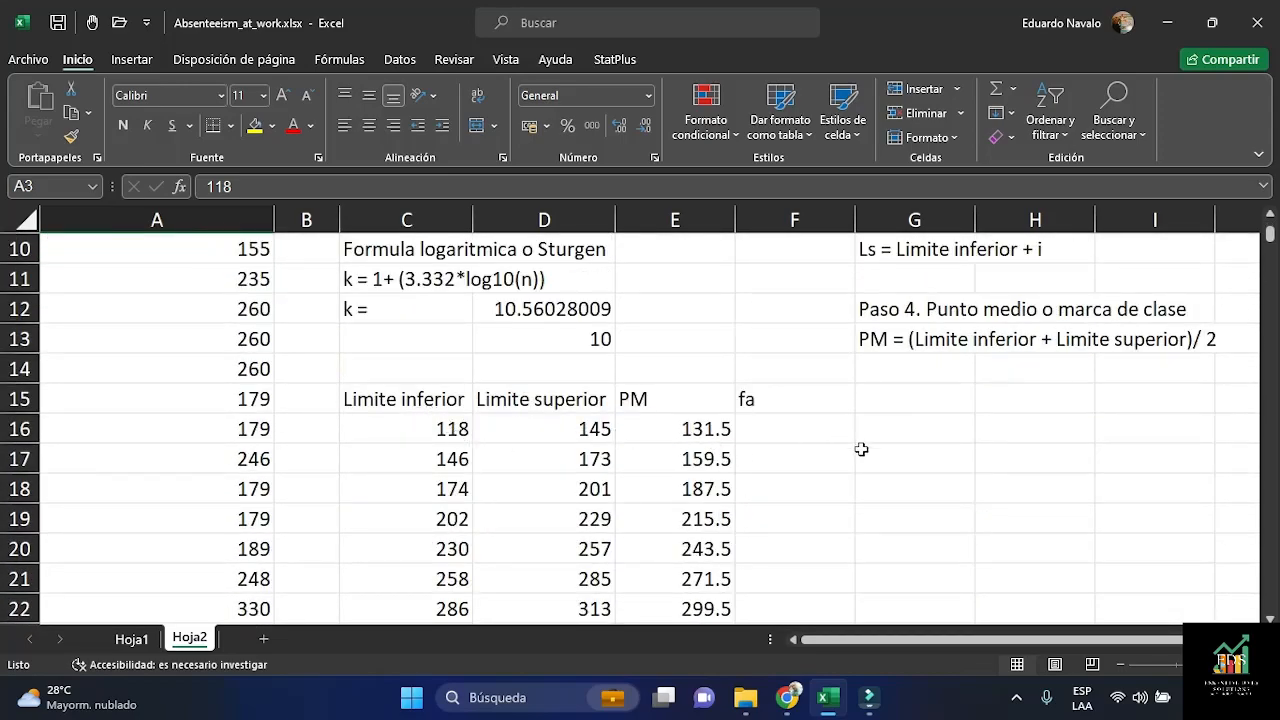
{"action": "left_click", "coordinate": [775, 432]}
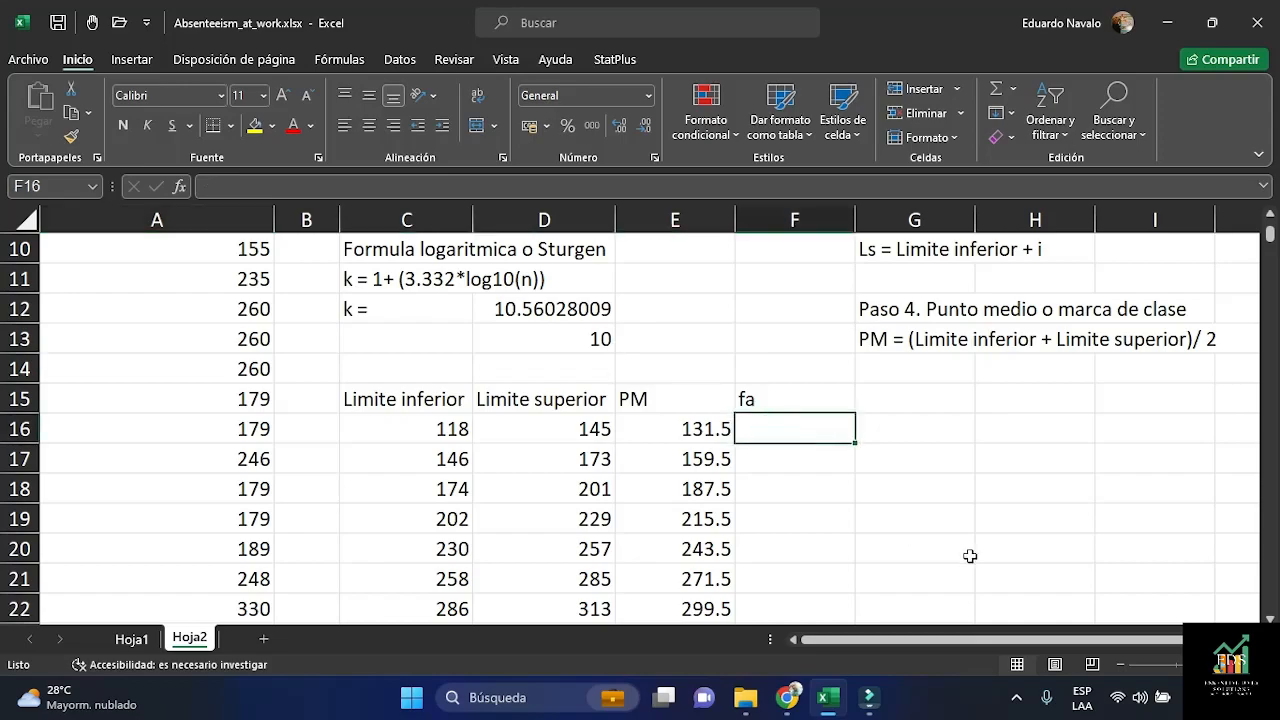
{"action": "type", "text": "IIII"}
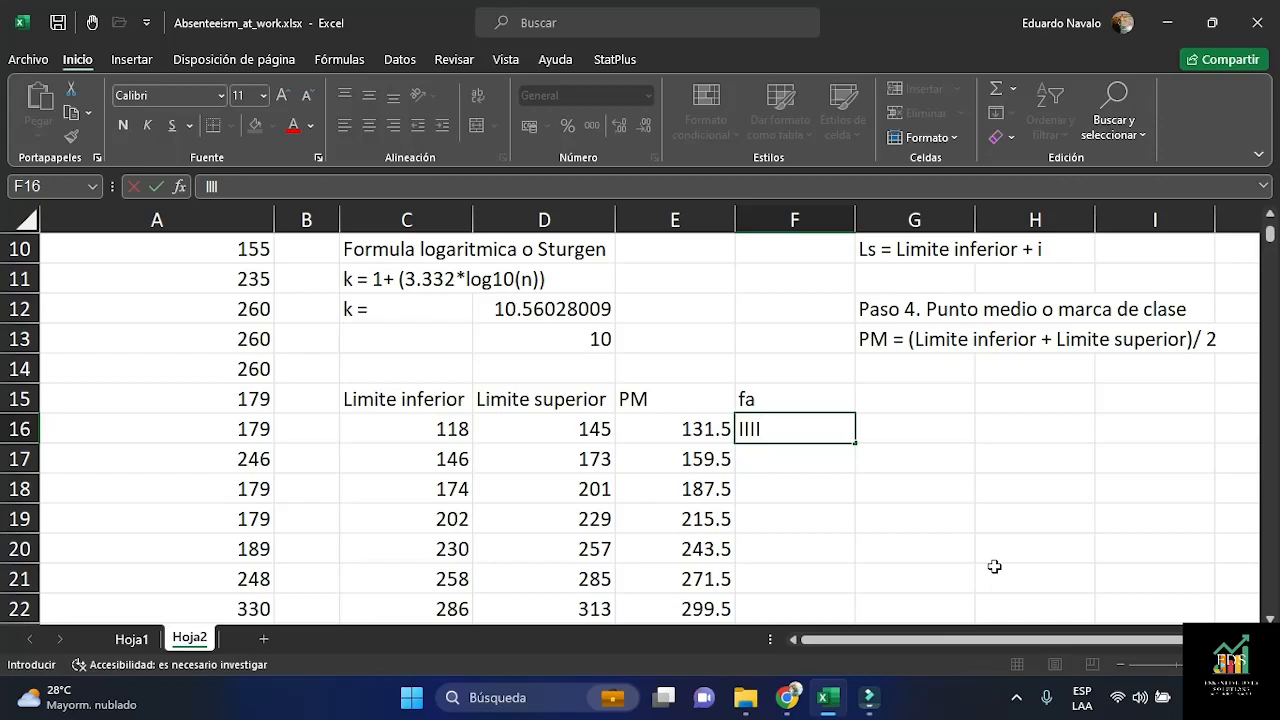
{"action": "key", "text": "Escape"}
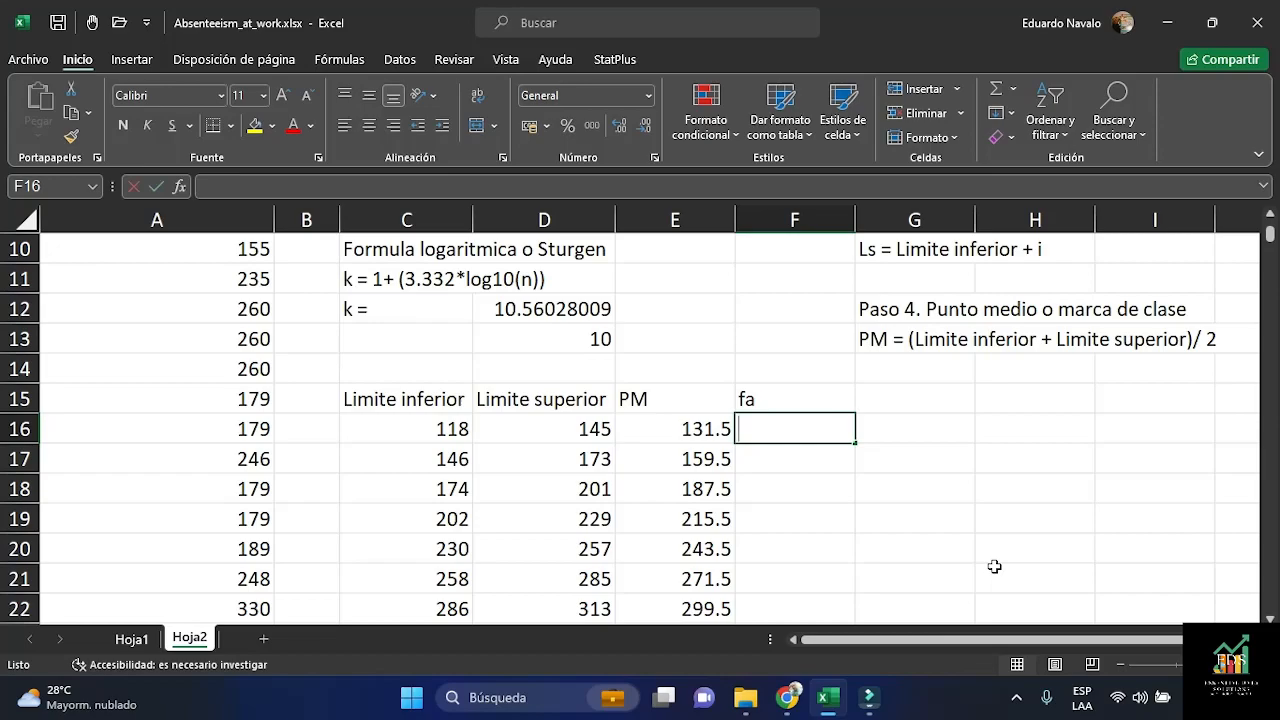
Start a CONTAR.SI.CONJUNTO formula in F16 with column A as the first range and ">="&C16 as its criterion
{"action": "type", "text": "=contar"}
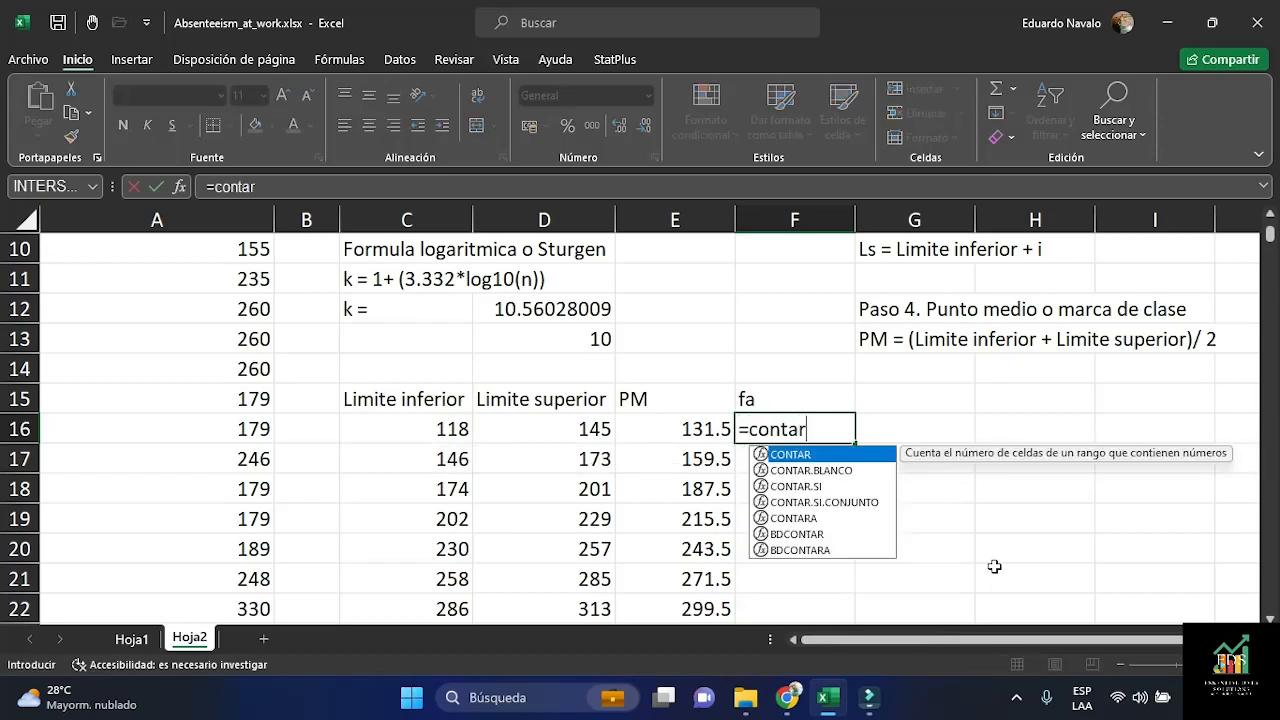
{"action": "key", "text": "Down"}
{"action": "key", "text": "Down"}
{"action": "key", "text": "Down"}
{"action": "key", "text": "Tab"}
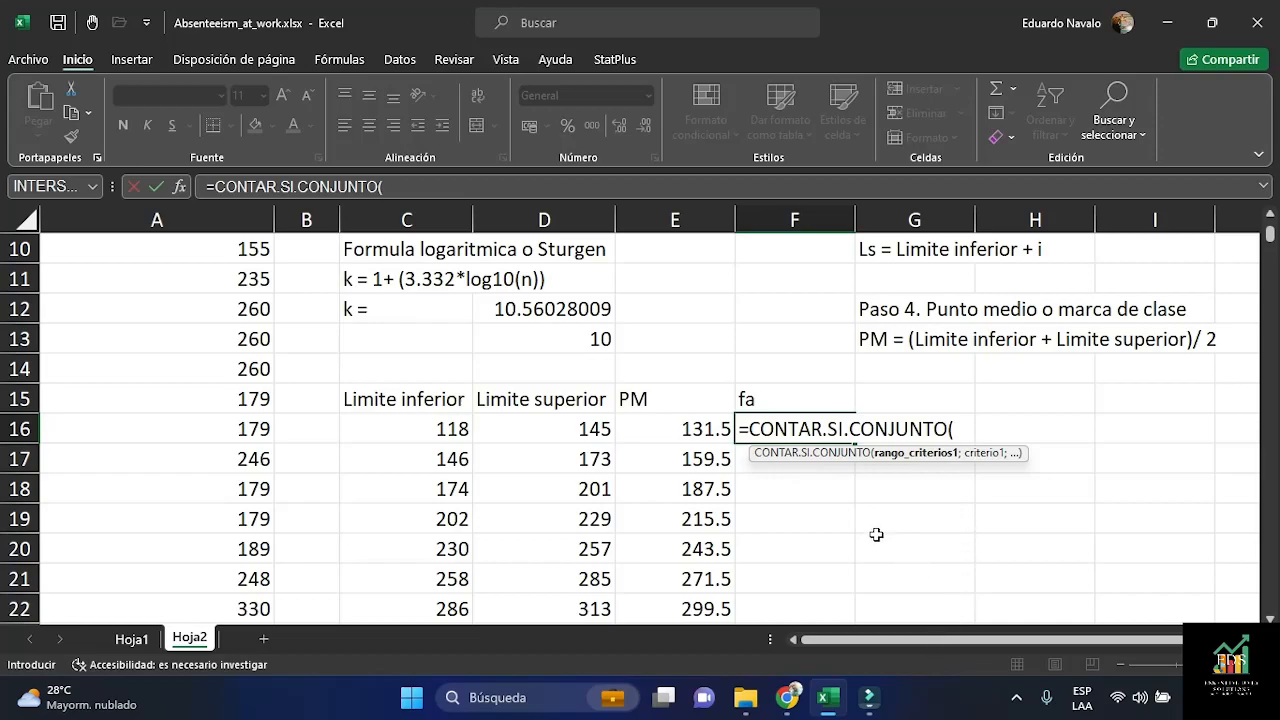
{"action": "left_click", "coordinate": [192, 216]}
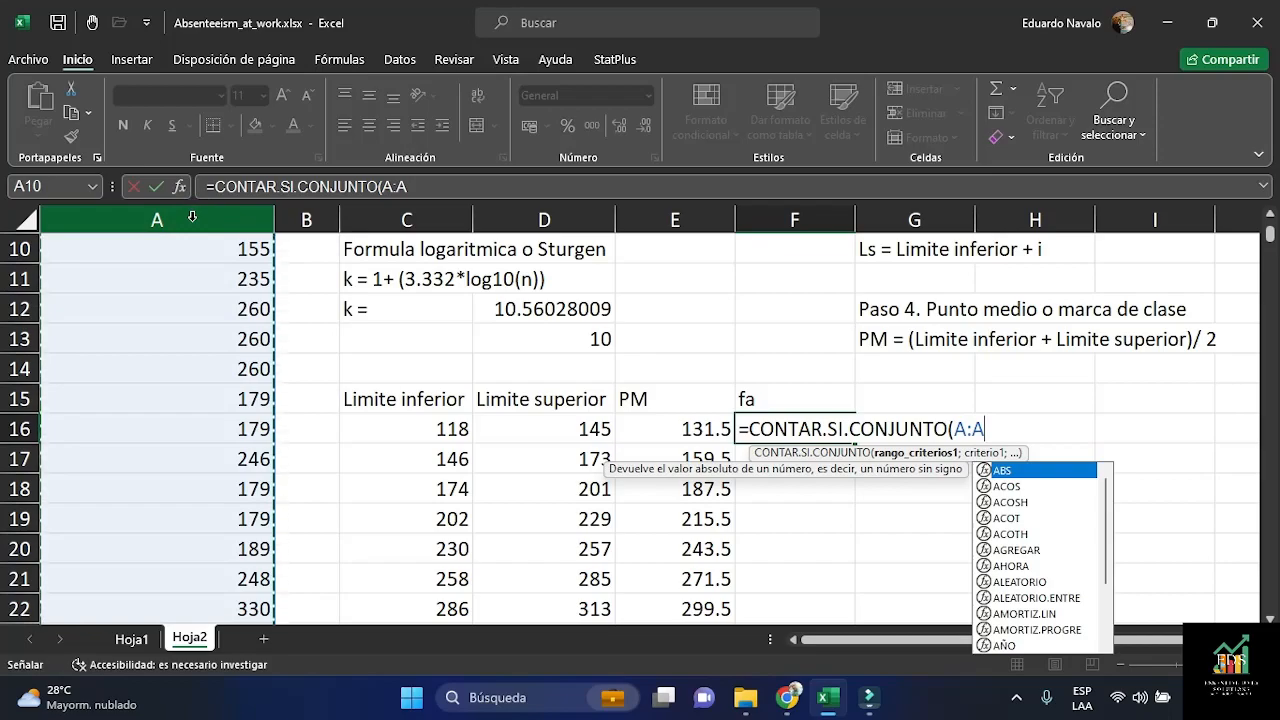
{"action": "type", "text": ";\">"}
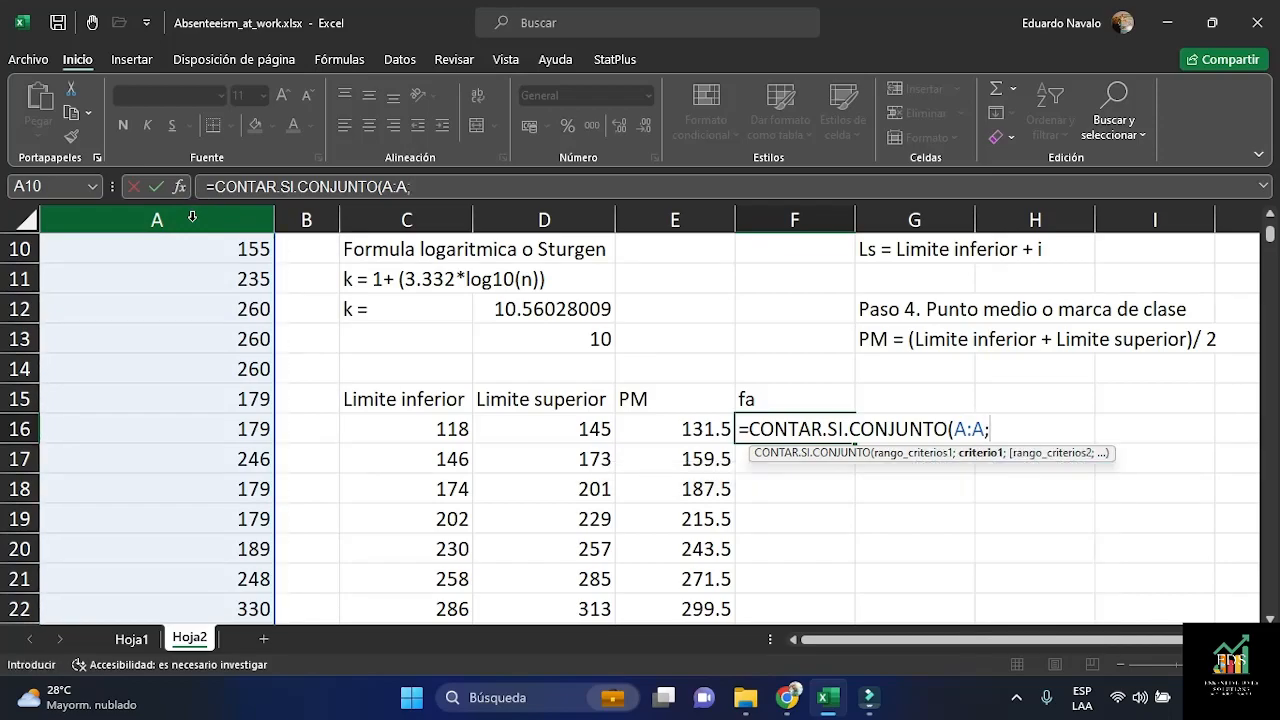
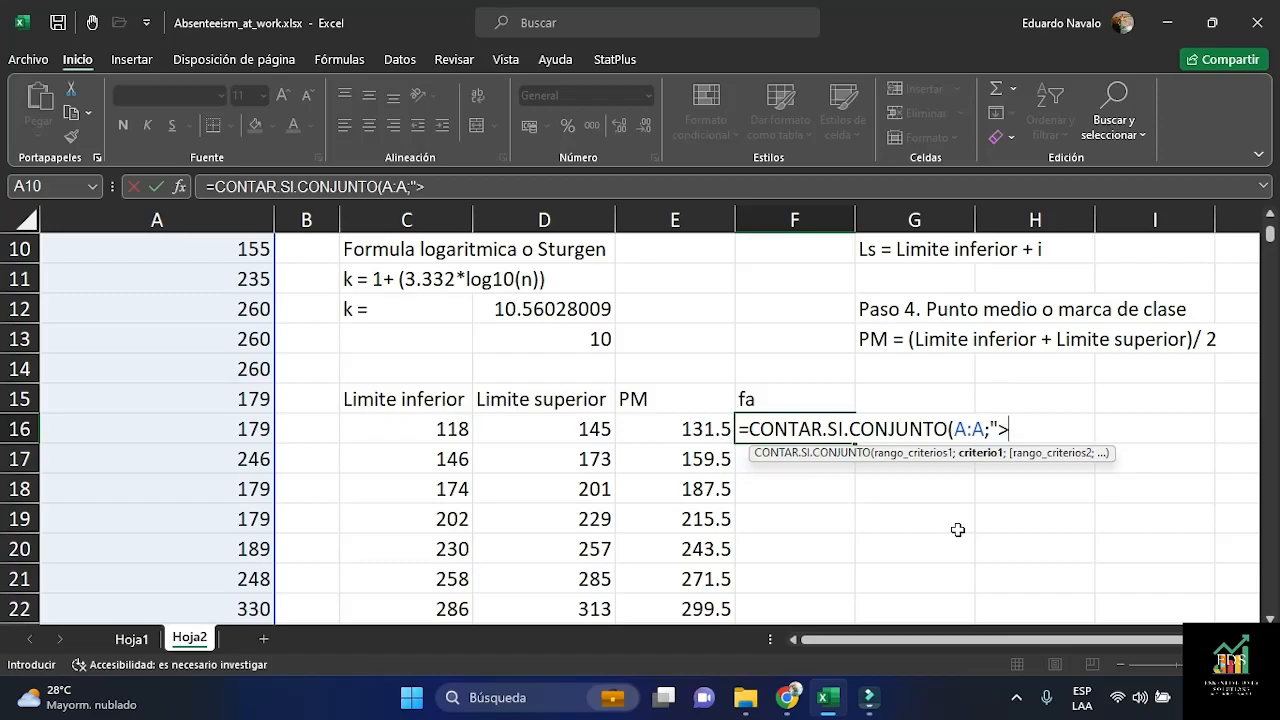
{"action": "type", "text": "=\"&"}
{"action": "left_click", "coordinate": [418, 428]}
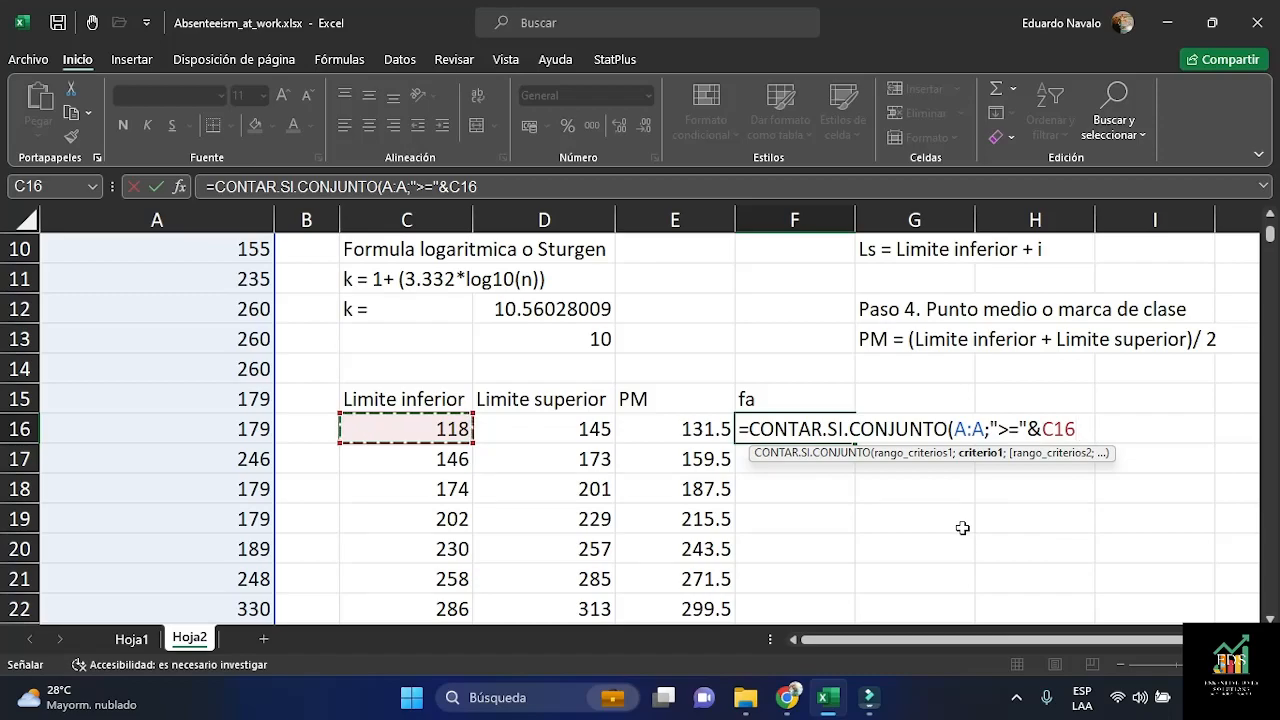
Add column A as the second range with criterion "<="&D16, and complete the frequency formula in F16
{"action": "type", "text": ";"}
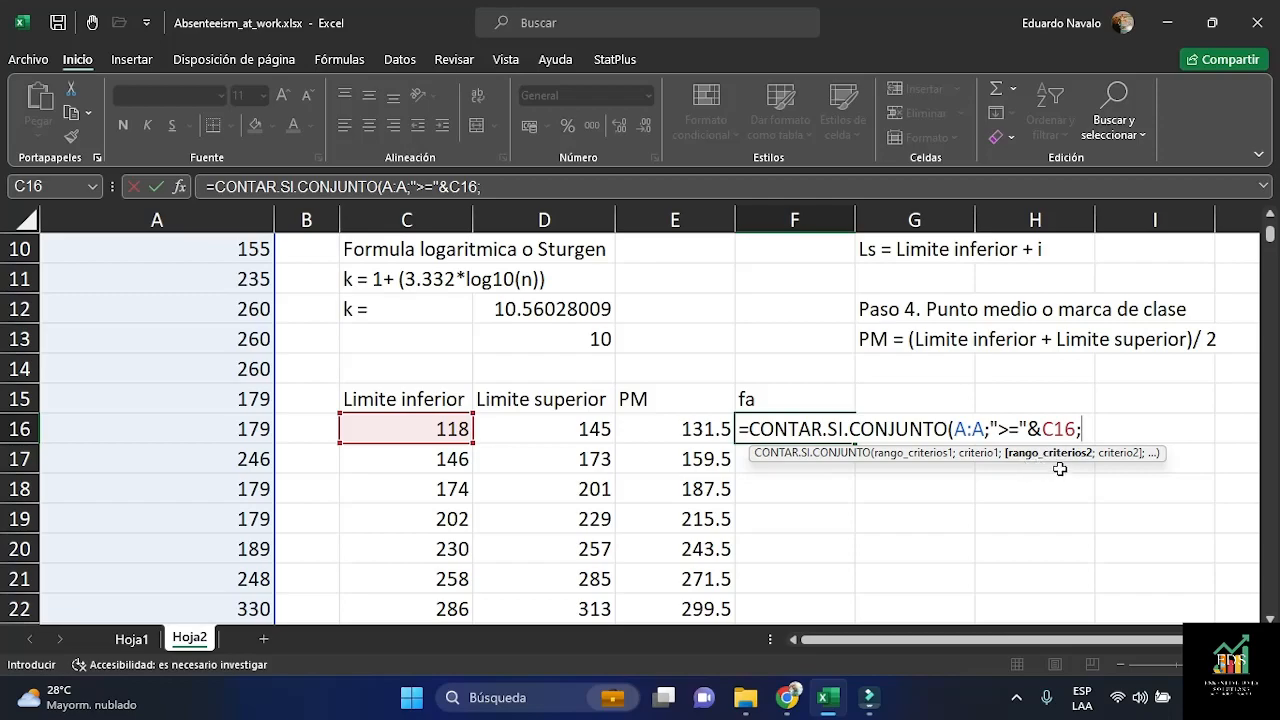
{"action": "left_click", "coordinate": [146, 216]}
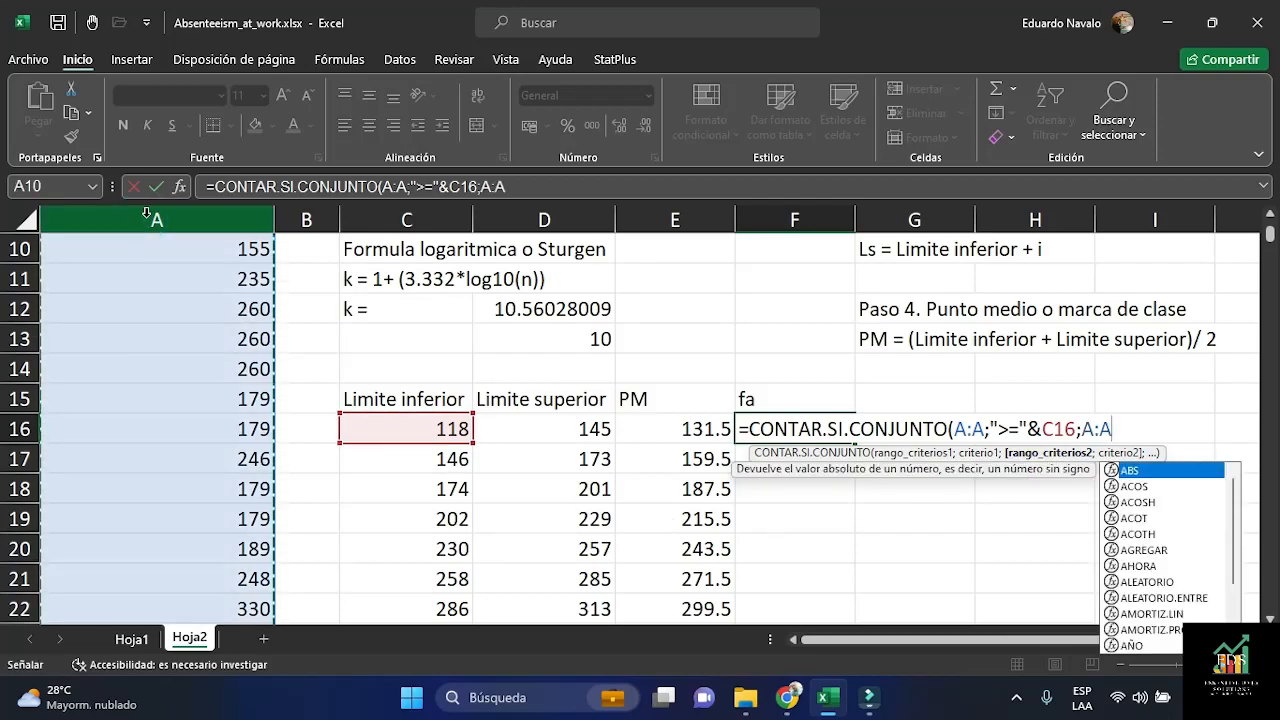
{"action": "type", "text": ";"}
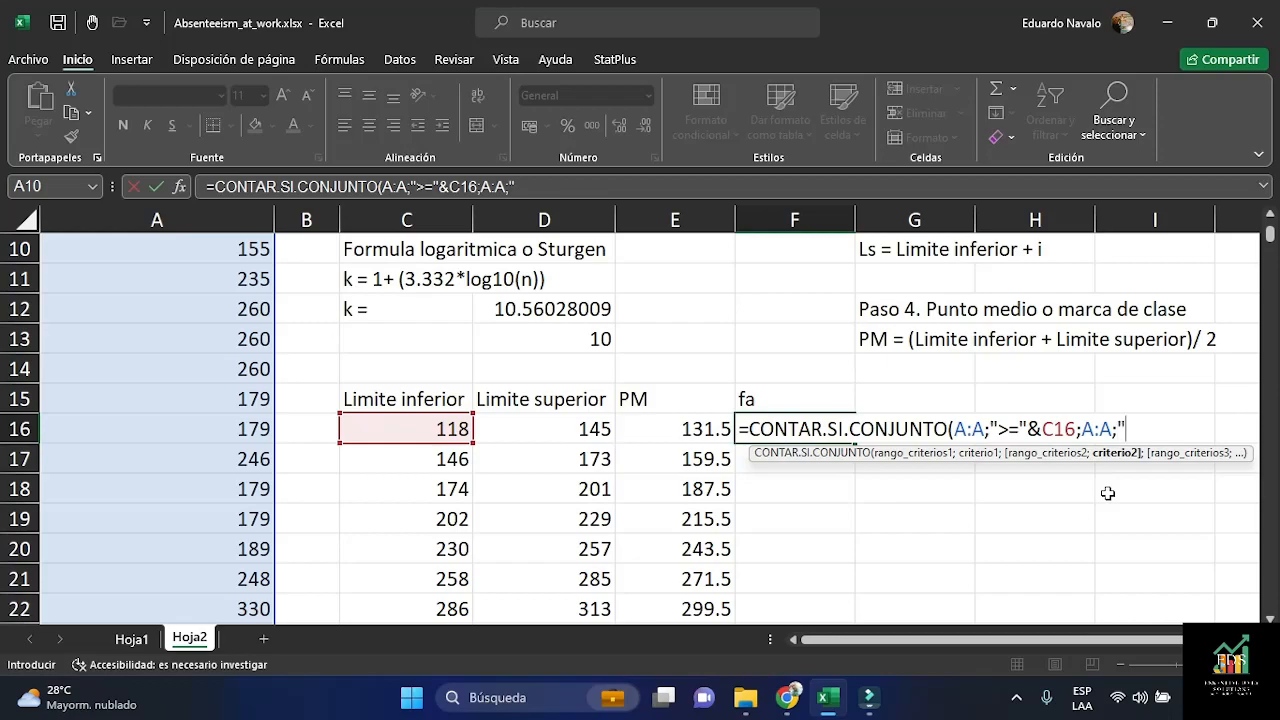
{"action": "type", "text": "<=\"&"}
{"action": "left_click", "coordinate": [567, 430]}
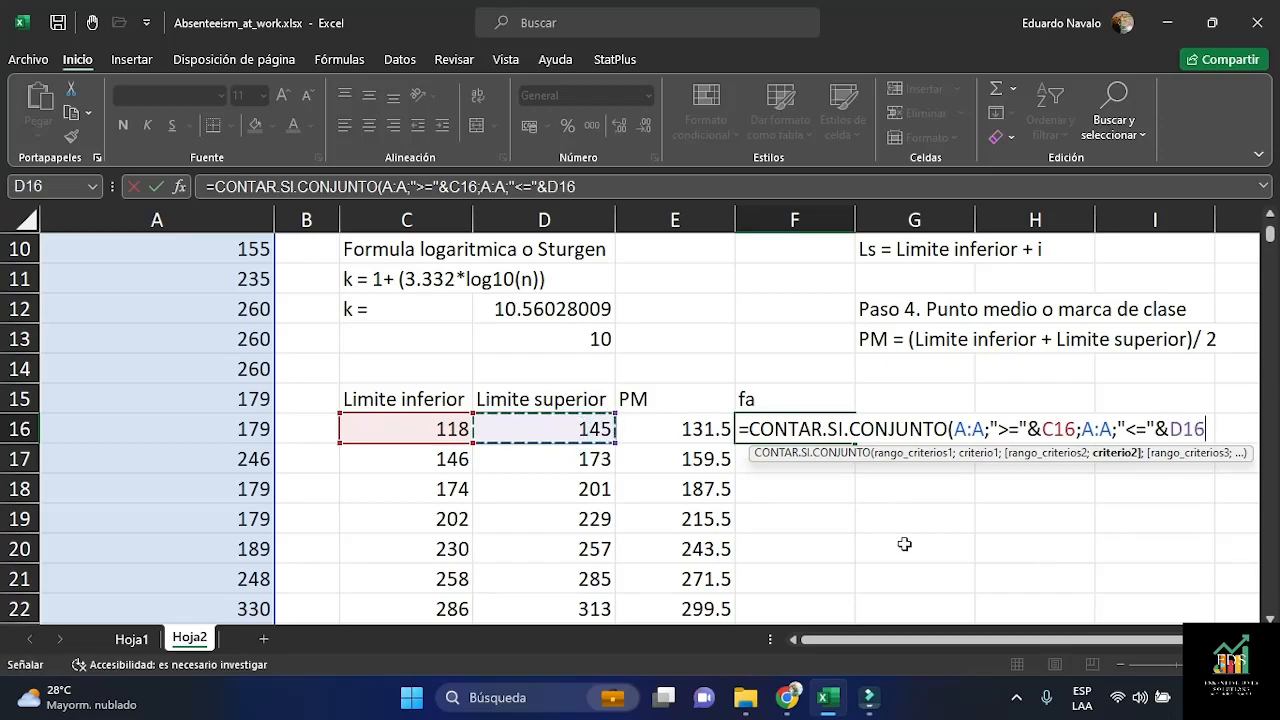
{"action": "type", "text": ")"}
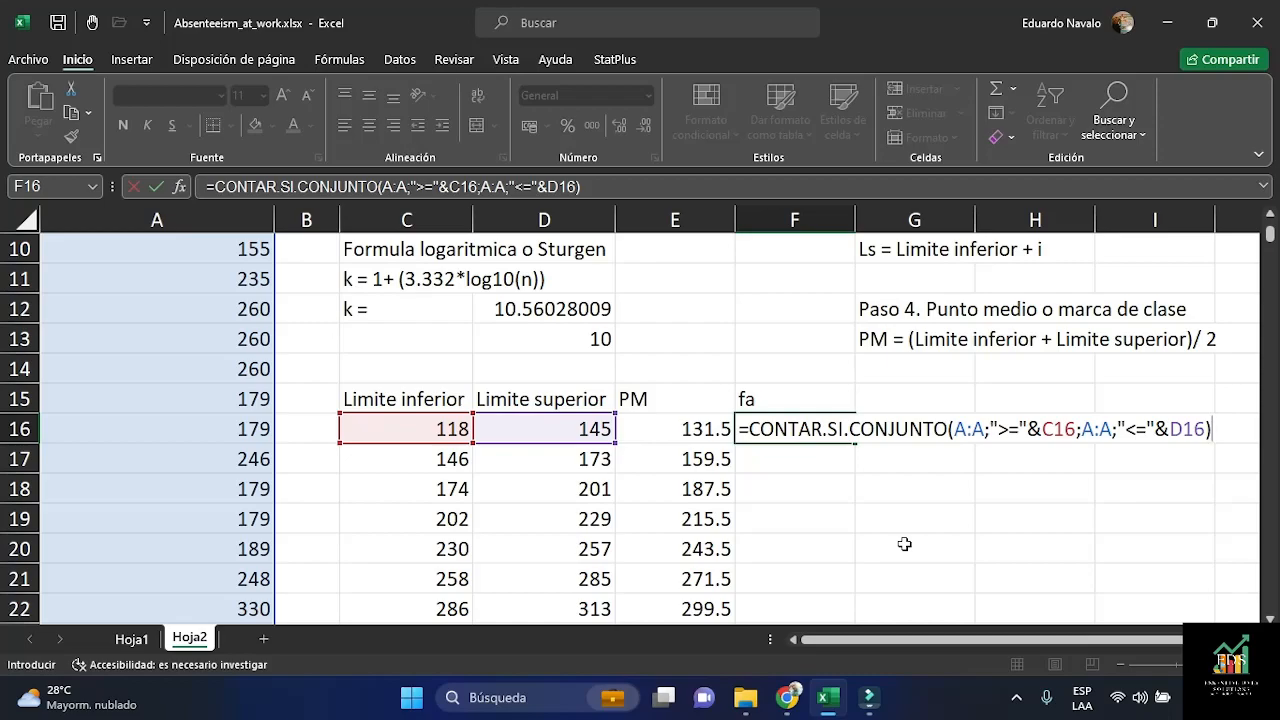
{"action": "key", "text": "Return"}
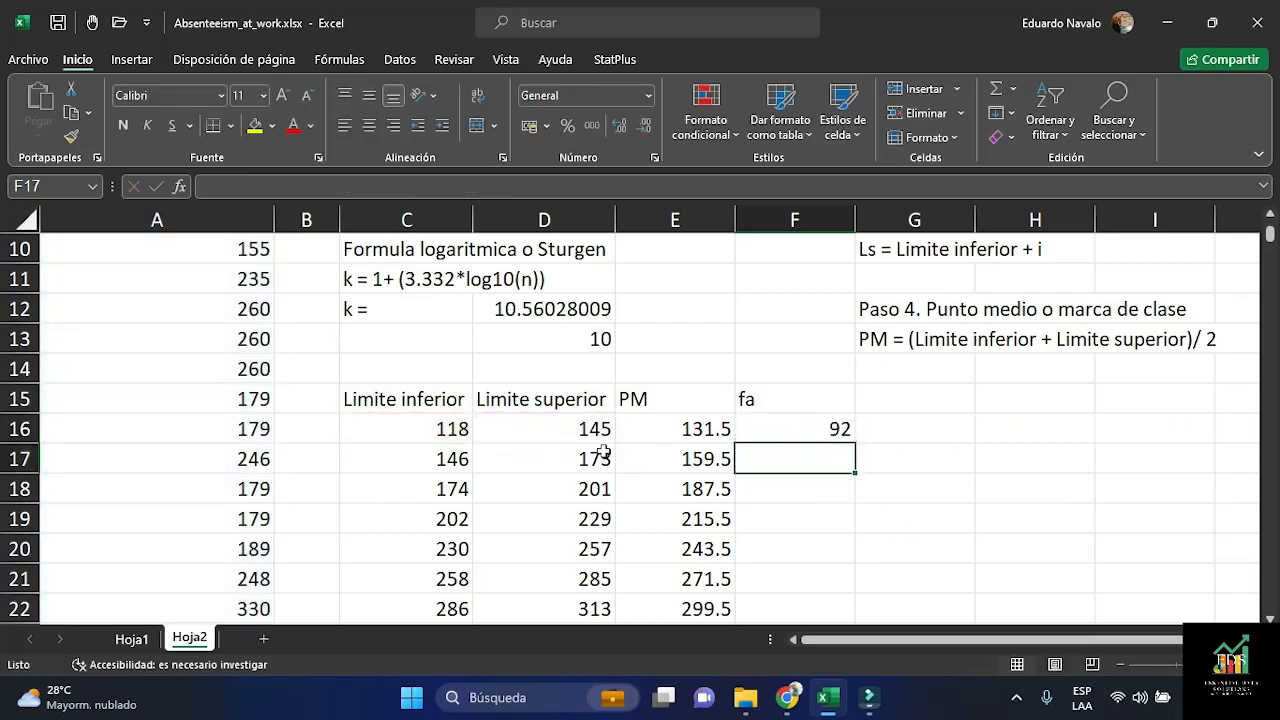
Review the frequency formula in F16 and fill it down the fa column through F25
{"action": "left_click", "coordinate": [758, 426]}
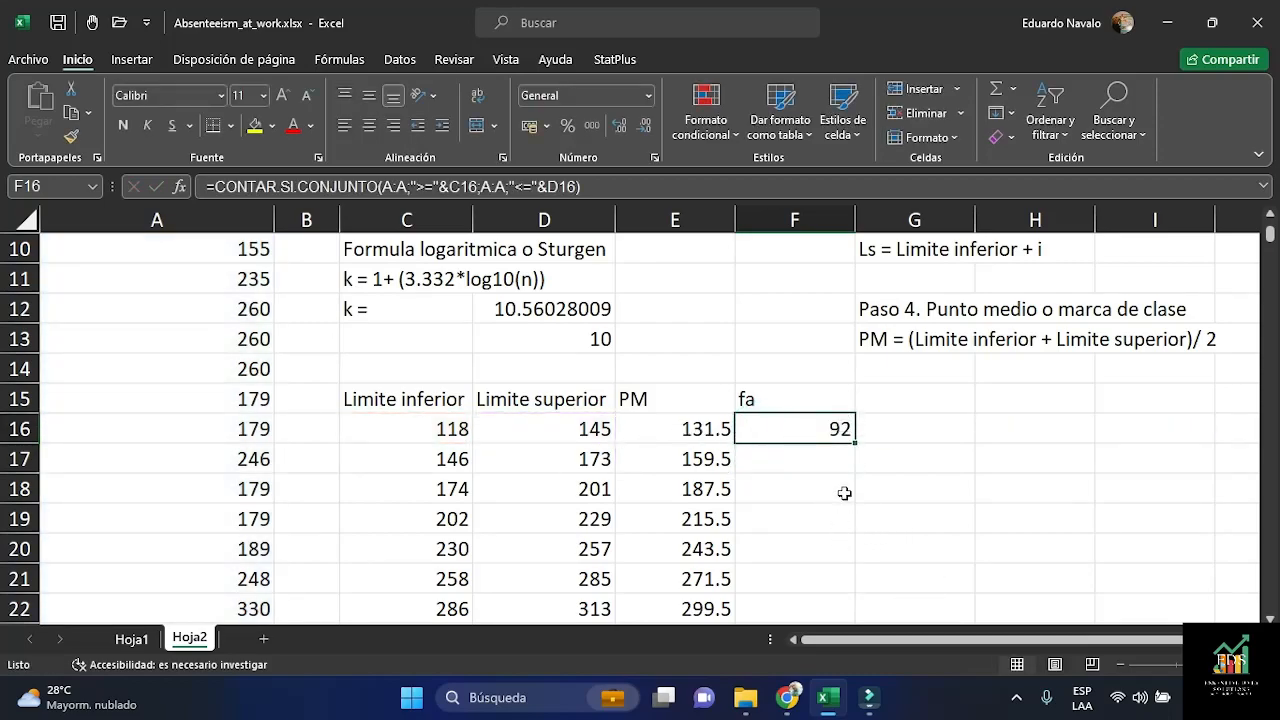
{"action": "key", "text": "F2"}
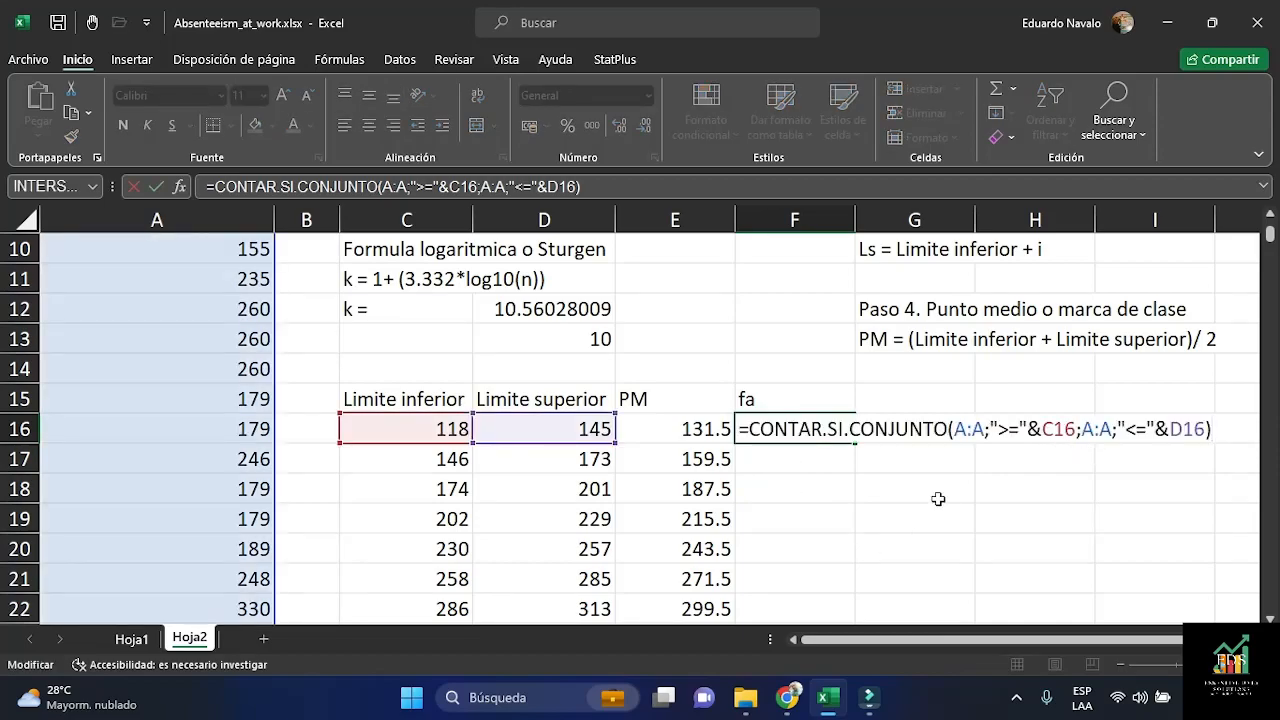
{"action": "key", "text": "ctrl+Return"}
{"action": "scroll", "coordinate": [938, 498], "scroll_direction": "down", "scroll_amount": 2}
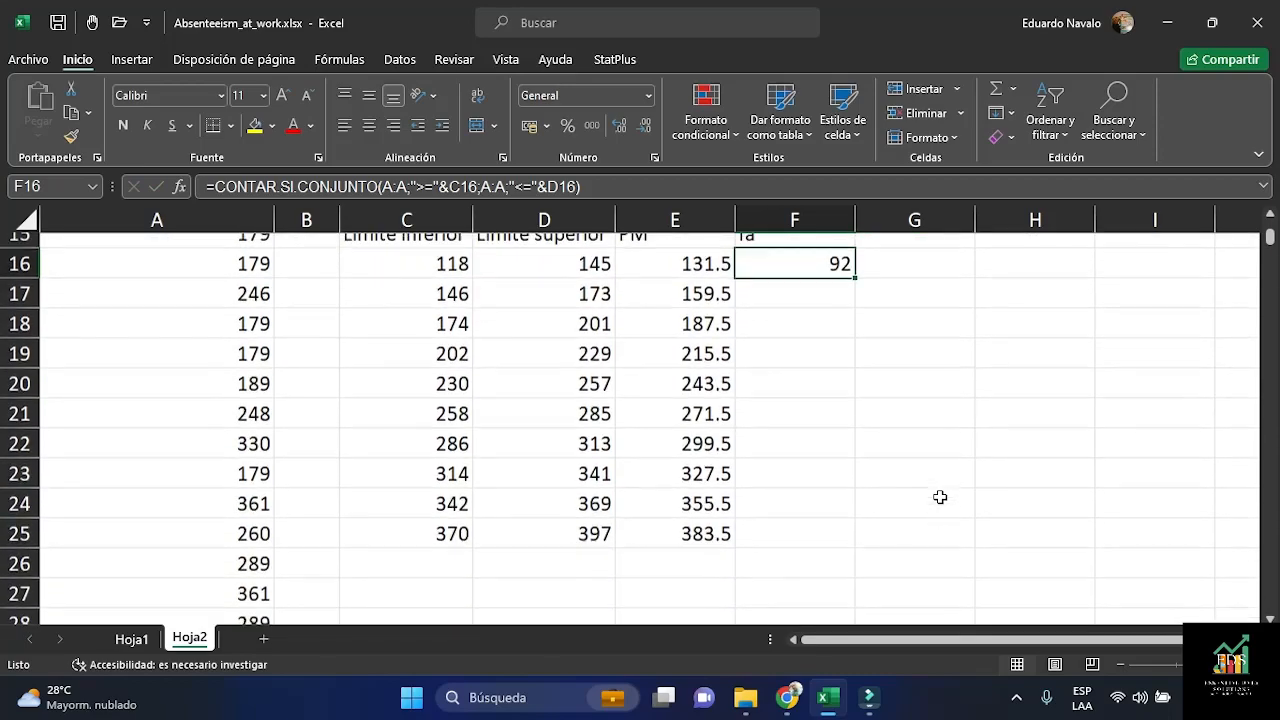
{"action": "scroll", "coordinate": [941, 497], "scroll_direction": "up", "scroll_amount": 1}
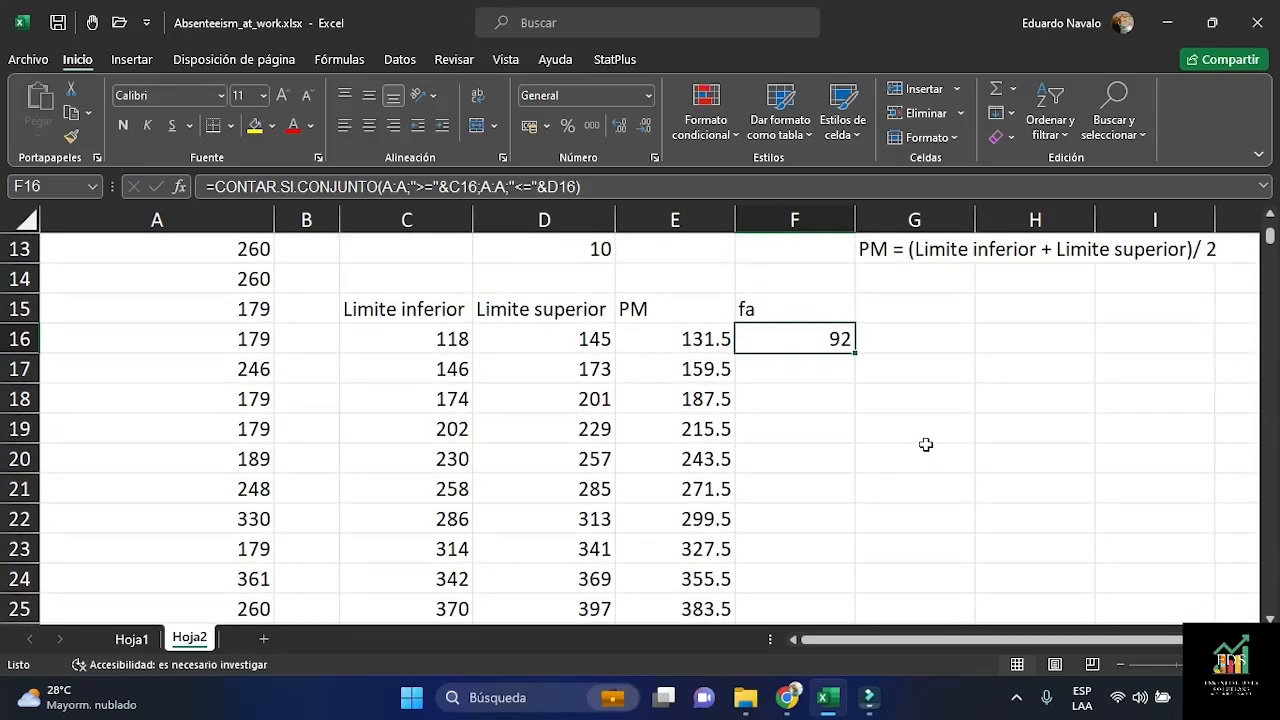
{"action": "double_click", "coordinate": [855, 352]}
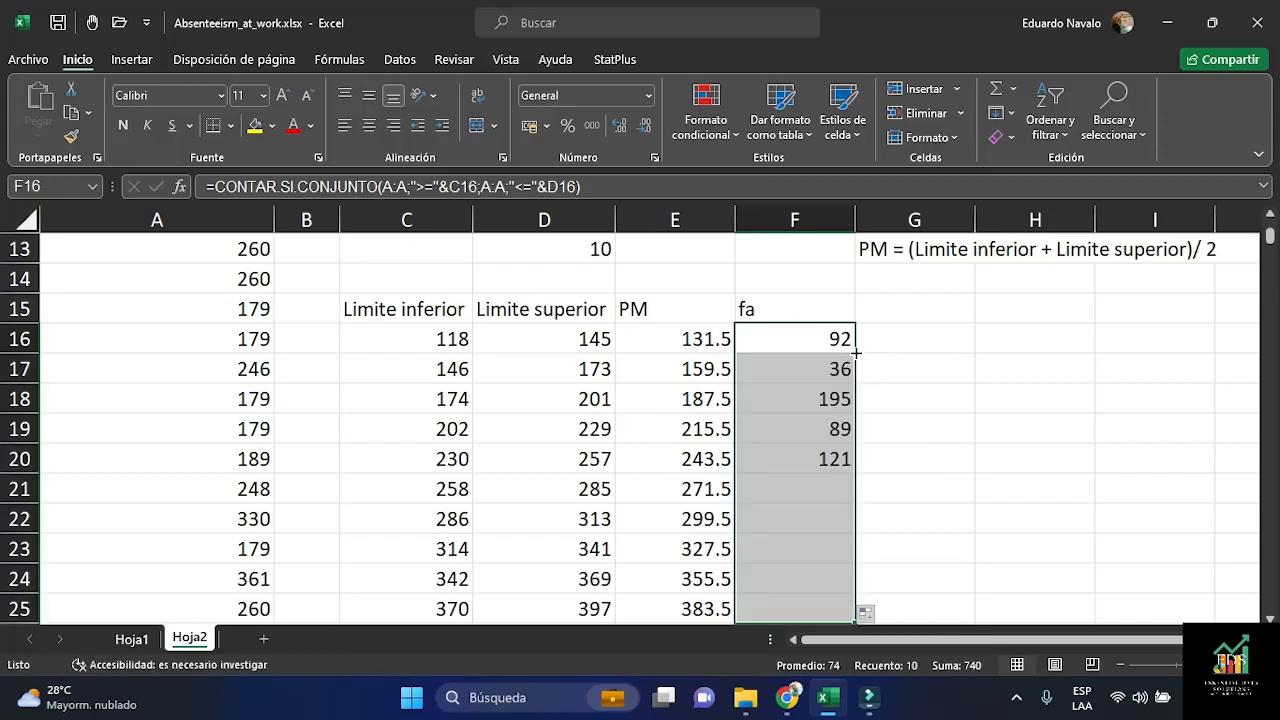
{"action": "scroll", "coordinate": [1011, 392], "scroll_direction": "down", "scroll_amount": 1}
{"action": "scroll", "coordinate": [1011, 392], "scroll_direction": "up", "scroll_amount": 2}
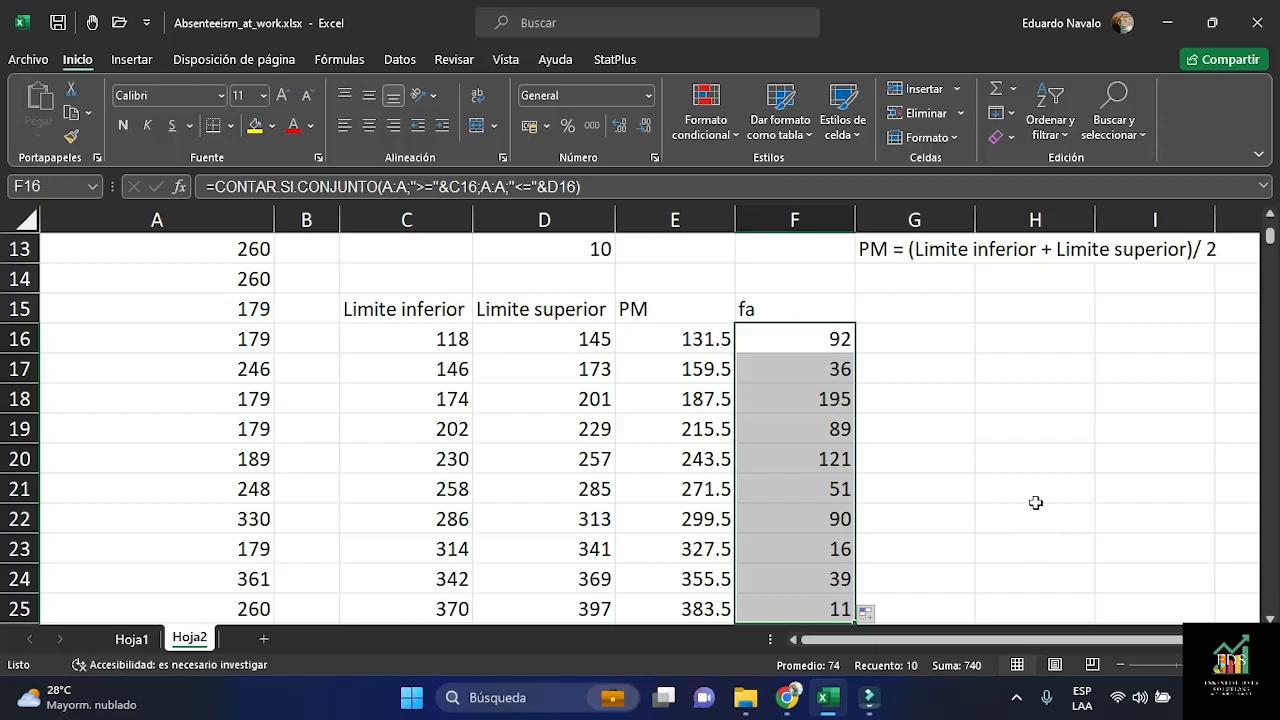
Select G16:G25 beside the fa column and start a FRECUENCIA formula across that range
{"action": "left_click", "coordinate": [924, 334]}
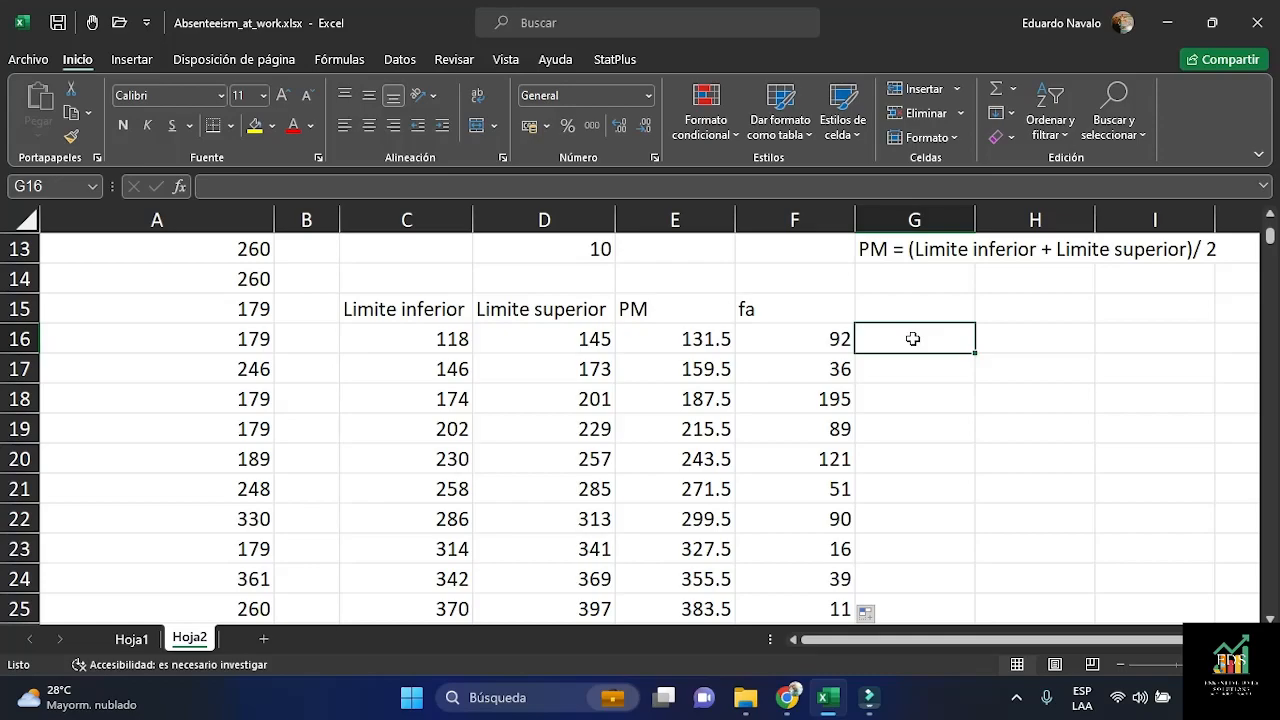
{"action": "left_click_drag", "start_coordinate": [913, 339], "coordinate": [915, 515]}
{"action": "scroll", "coordinate": [1066, 474], "scroll_direction": "up", "scroll_amount": 1}
{"action": "scroll", "coordinate": [1066, 474], "scroll_direction": "down", "scroll_amount": 1}
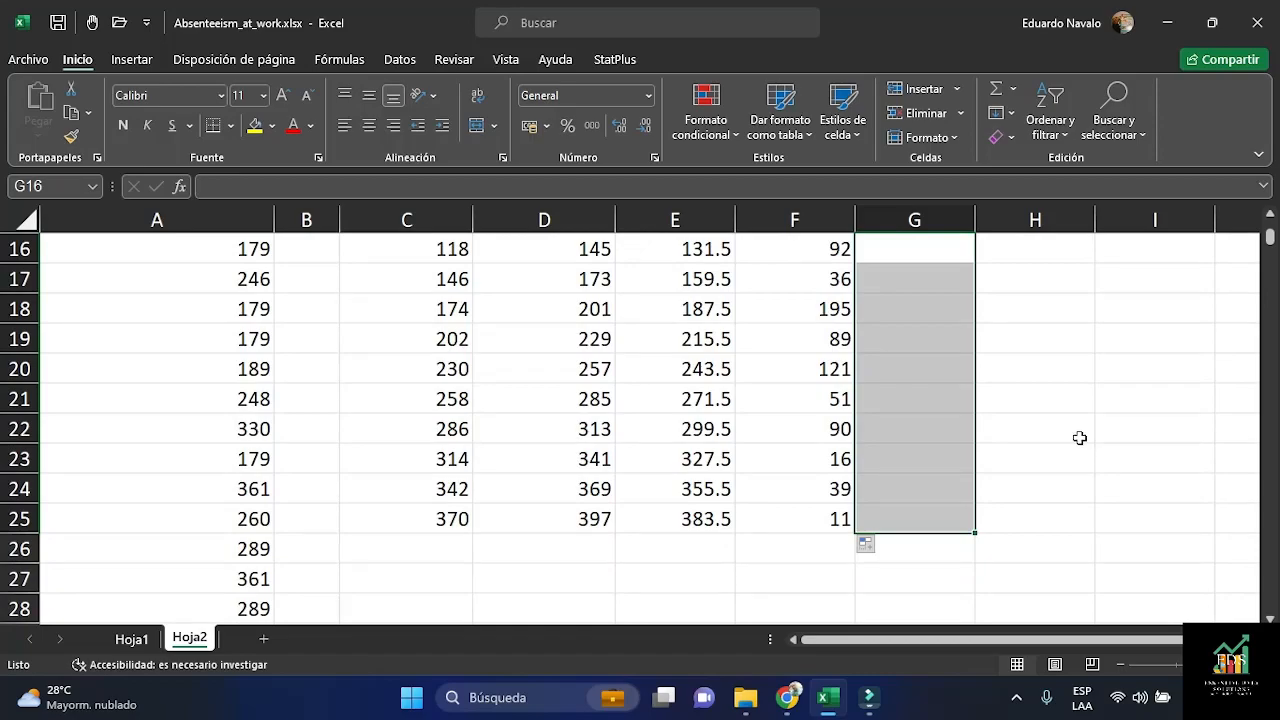
{"action": "type", "text": "="}
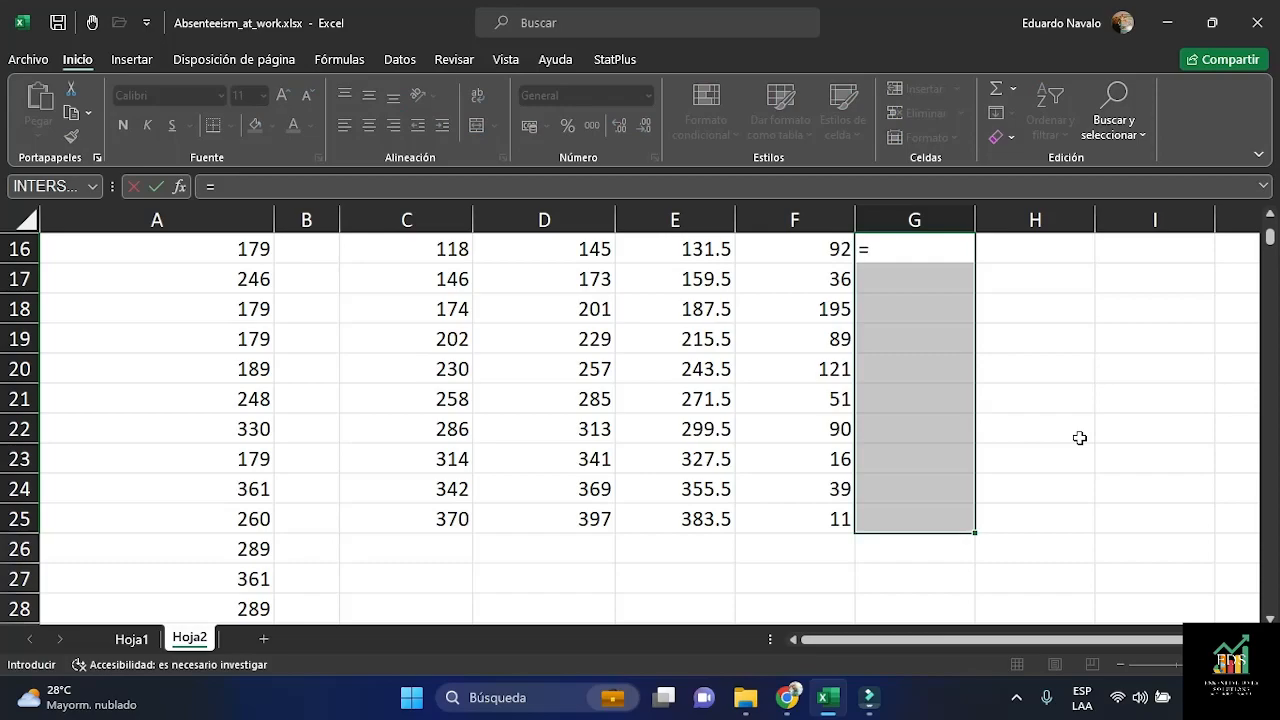
{"action": "type", "text": "fre"}
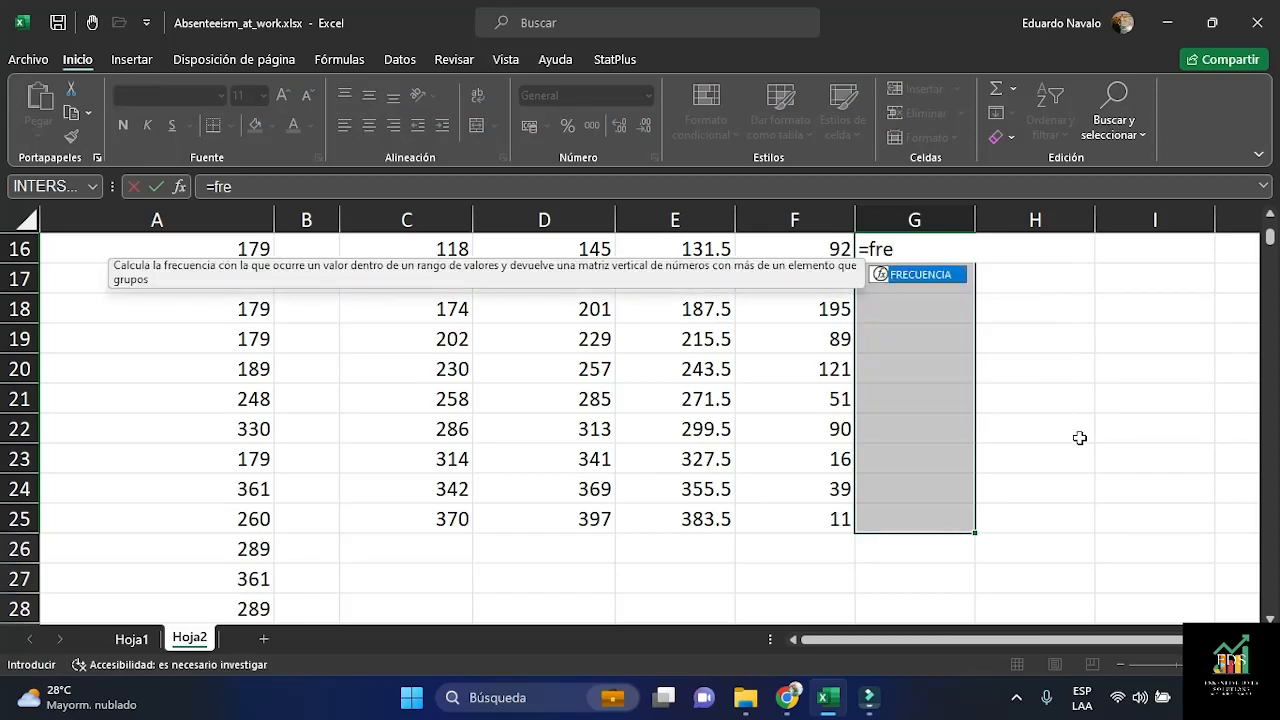
{"action": "key", "text": "Tab"}
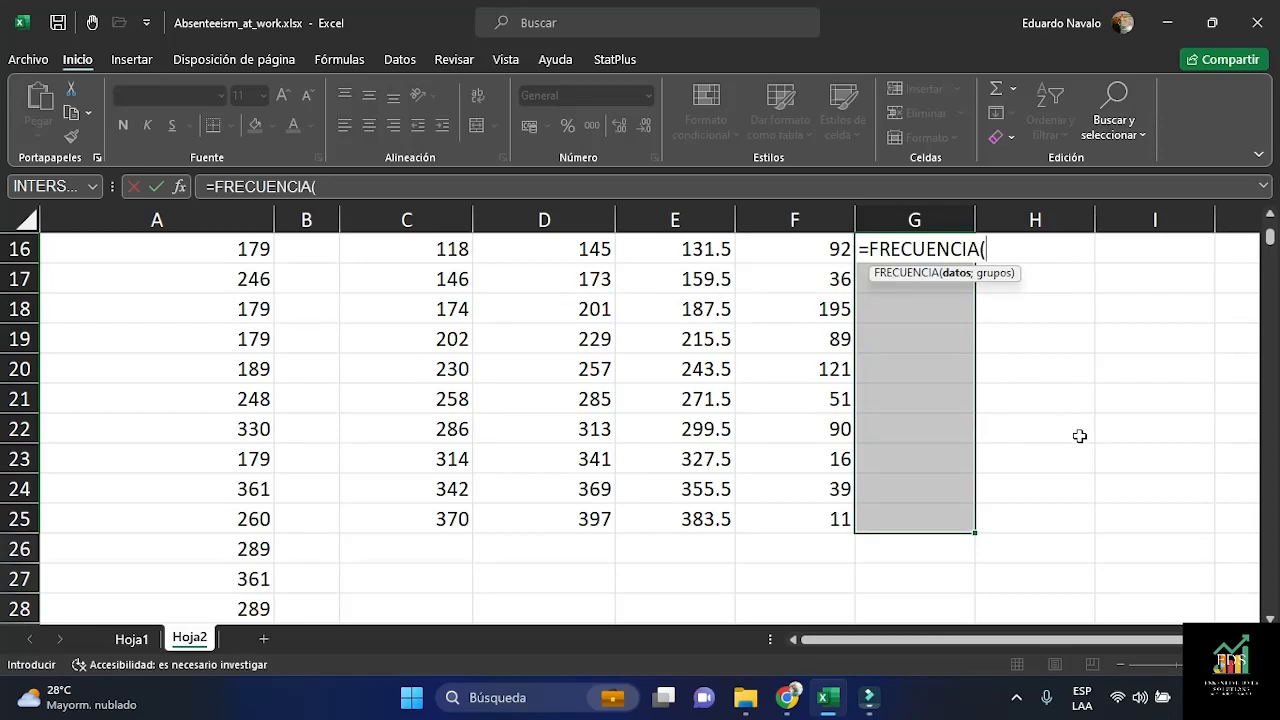
Set the FRECUENCIA data argument to the transportation expense range A1:A741
{"action": "scroll", "coordinate": [1080, 436], "scroll_direction": "up", "scroll_amount": 1}
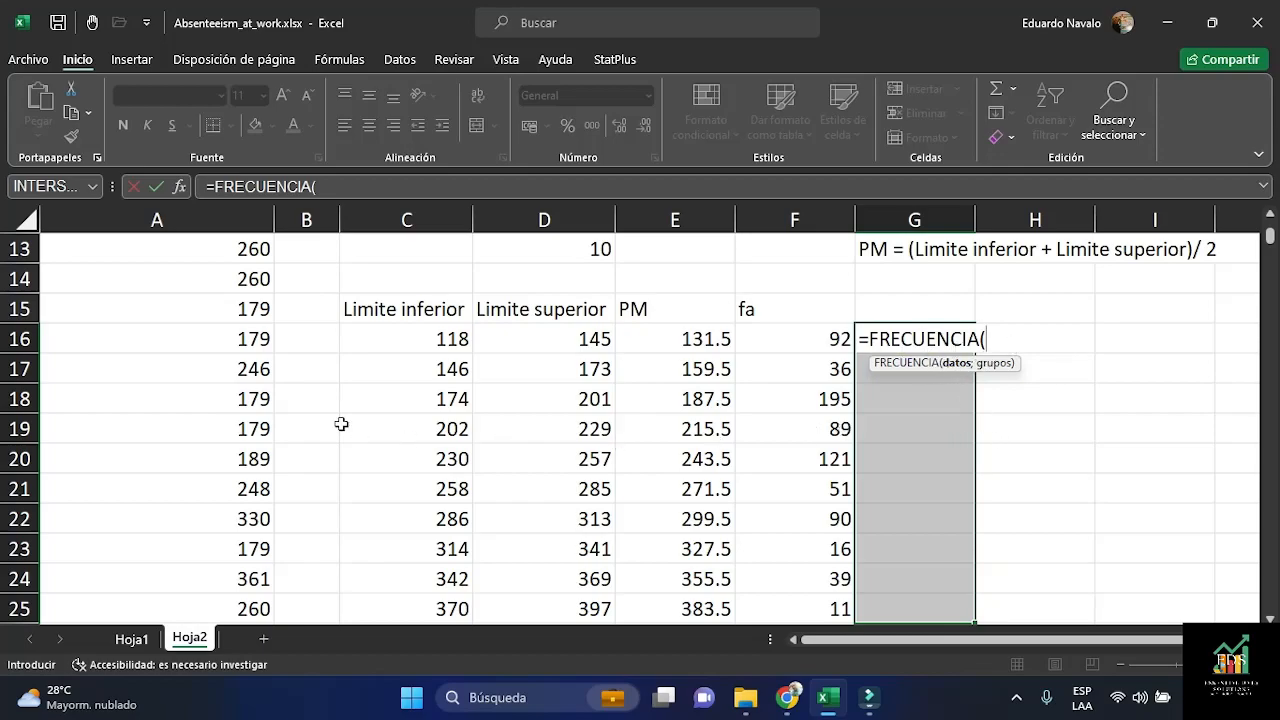
{"action": "left_click", "coordinate": [157, 357]}
{"action": "key", "text": "ctrl+Up"}
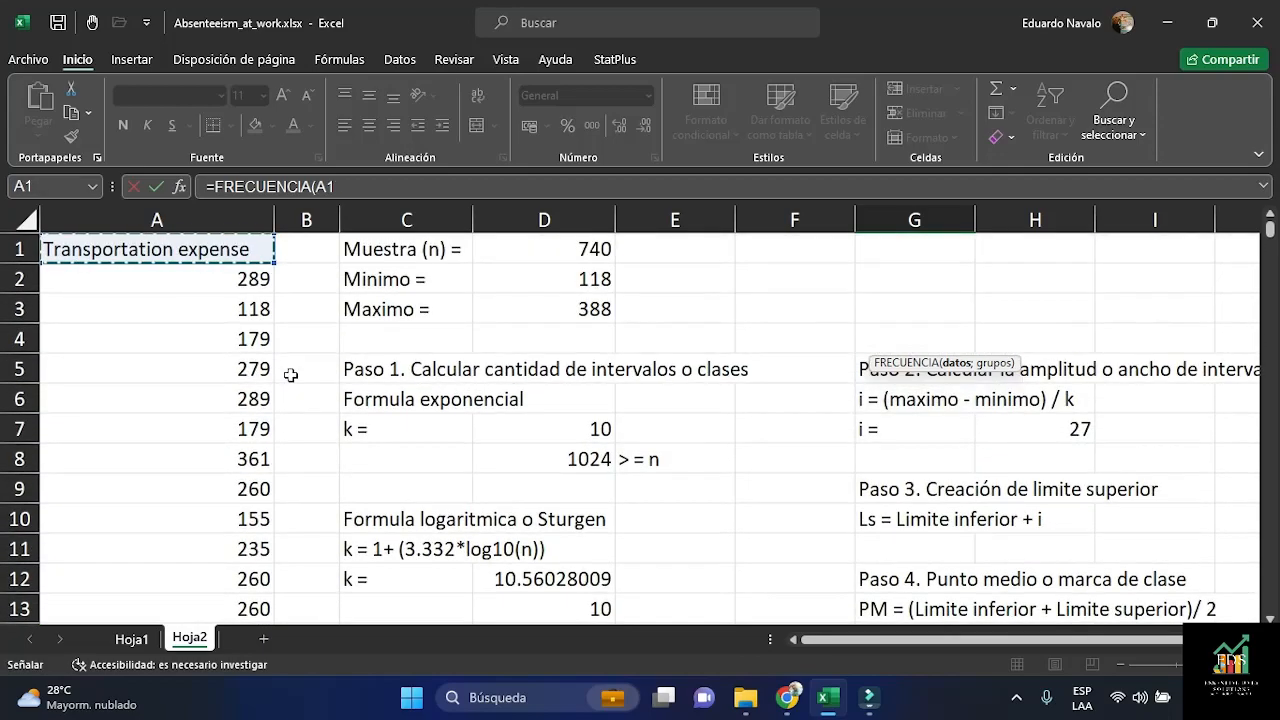
{"action": "key", "text": "Down"}
{"action": "key", "text": "Up"}
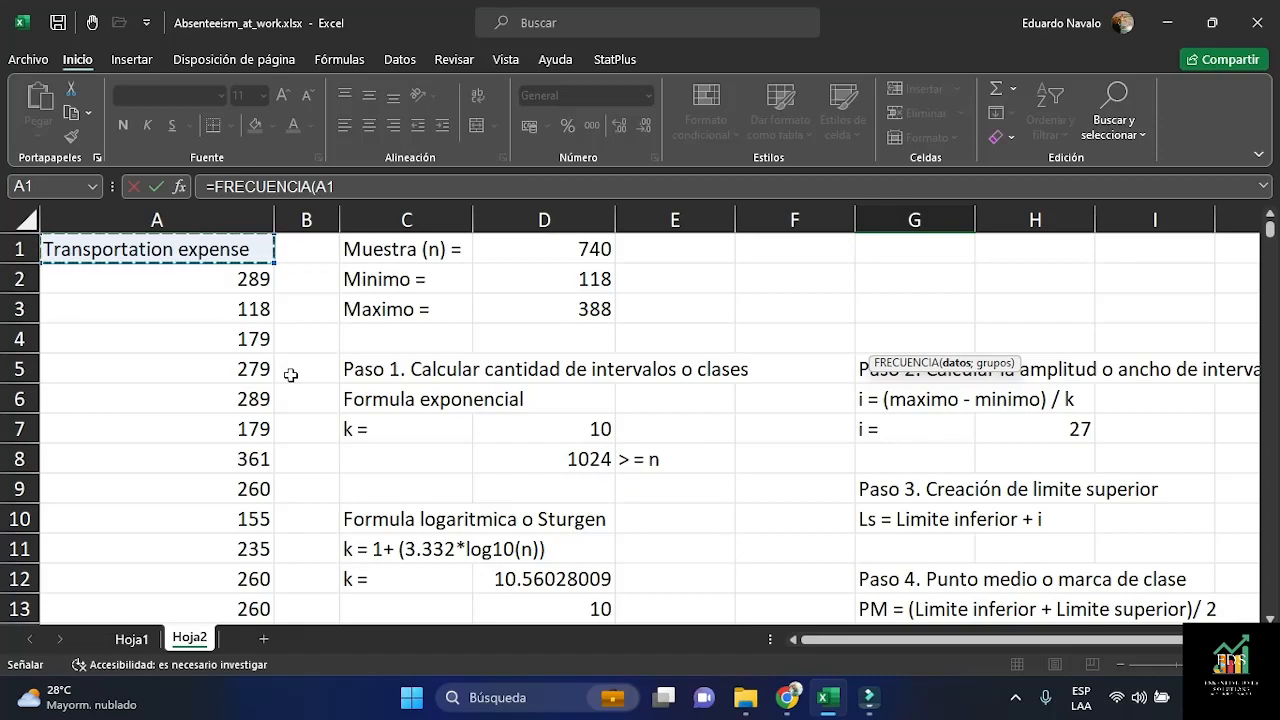
{"action": "key", "text": "ctrl+shift+Down"}
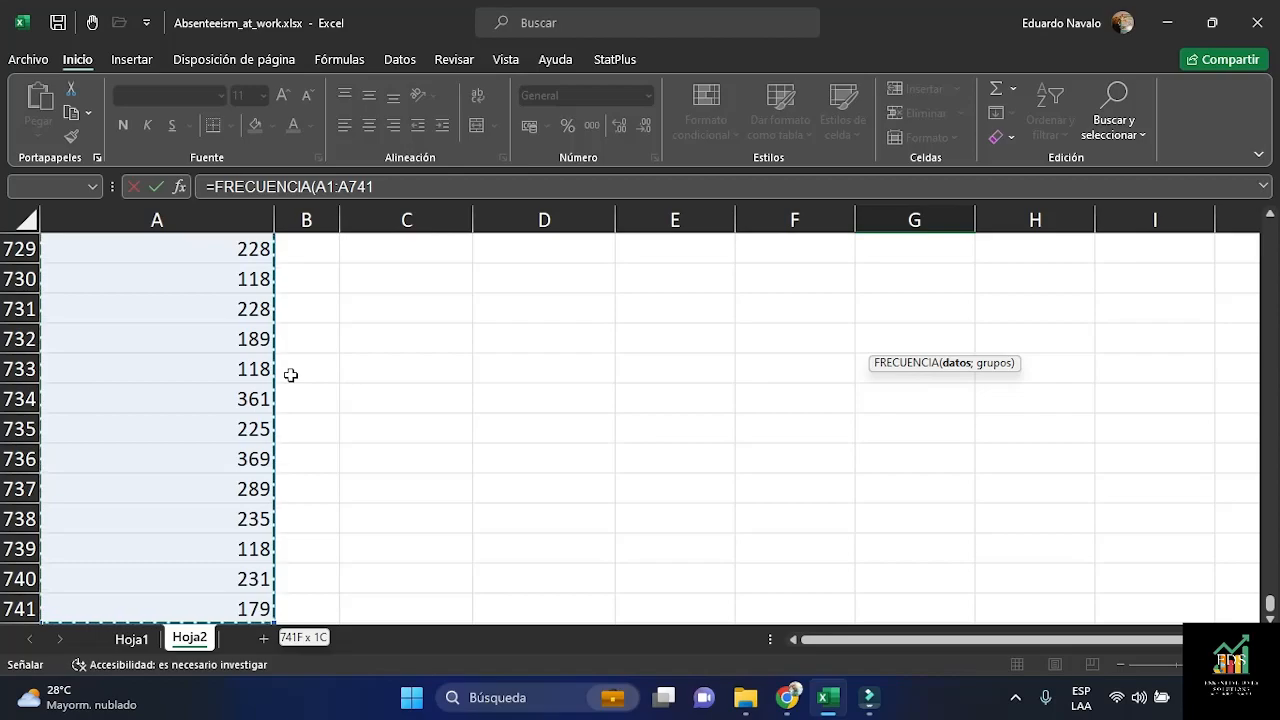
Open Teclado en pantalla to view the keys used for selecting ranges, and minimize it
{"action": "left_click", "coordinate": [488, 697]}
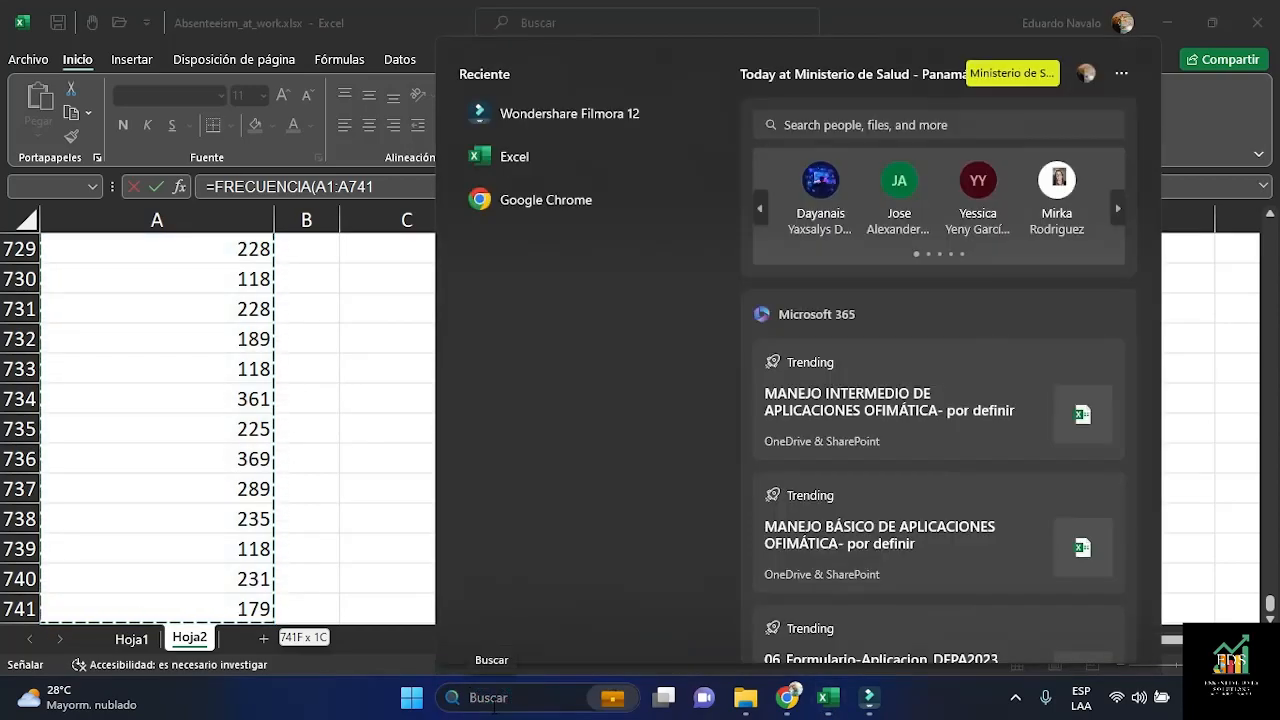
{"action": "type", "text": "teclado en pantalla"}
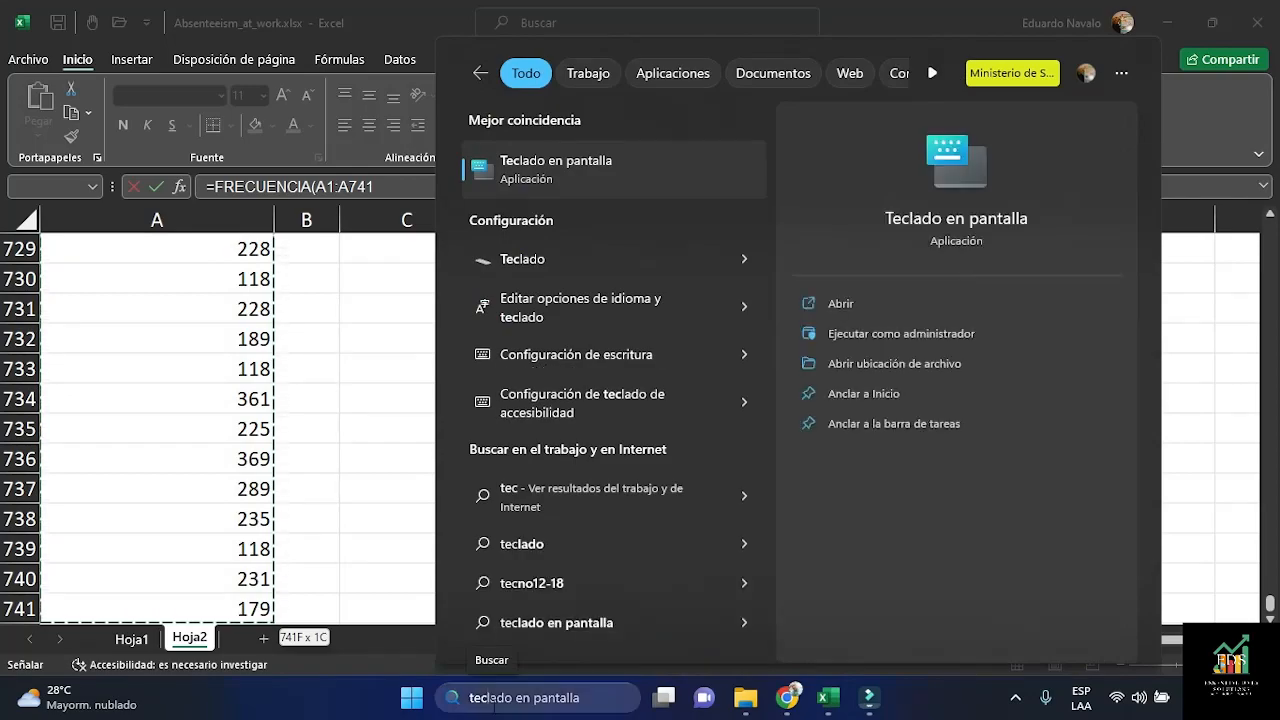
{"action": "key", "text": "Return"}
{"action": "left_click_drag", "start_coordinate": [573, 128], "coordinate": [648, 238]}
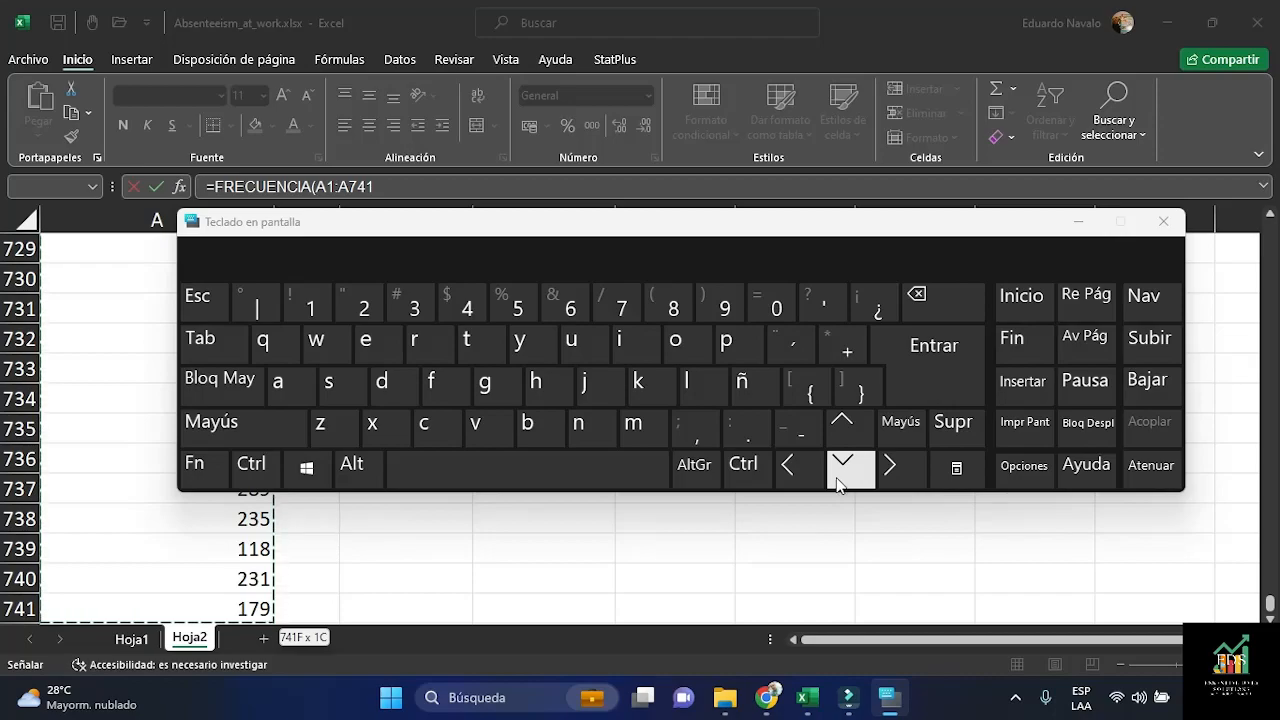
{"action": "left_click", "coordinate": [1078, 221]}
Set the FRECUENCIA groups argument to the Limite superior range D15:D25 and enter the formula as an array across G16:G25
{"action": "scroll", "coordinate": [240, 340], "scroll_direction": "up", "scroll_amount": 8}
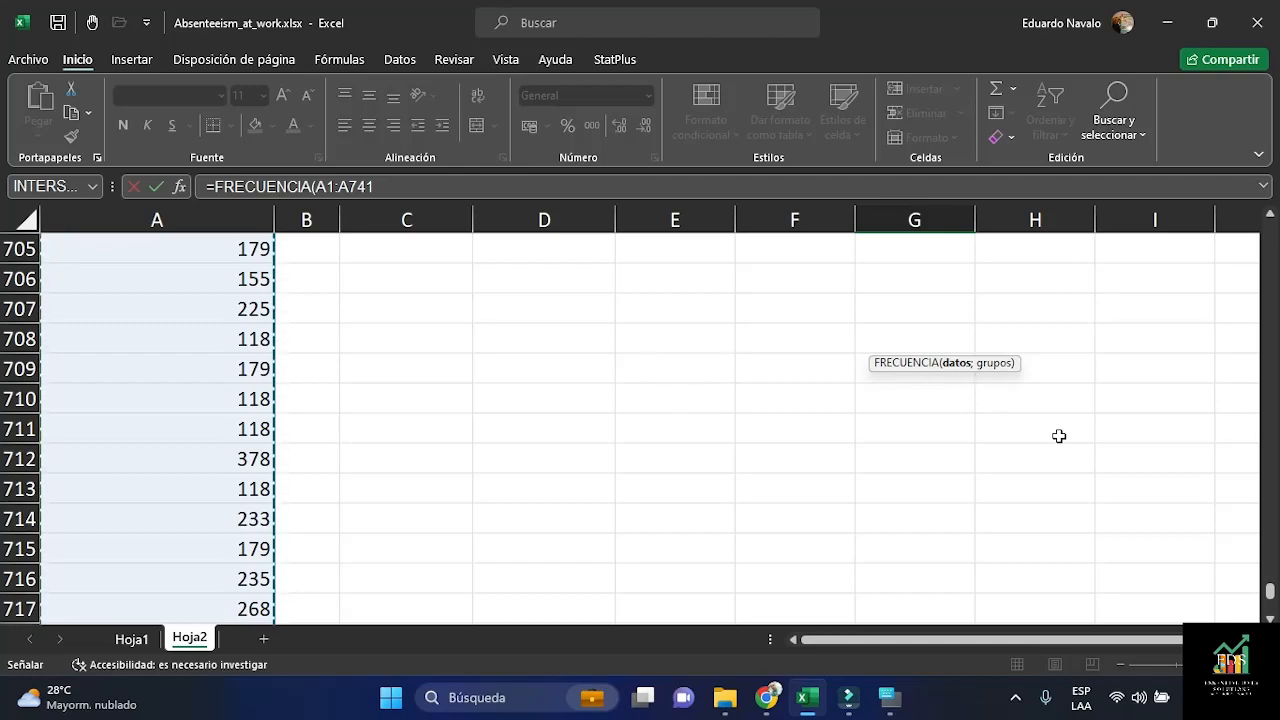
{"action": "type", "text": ";"}
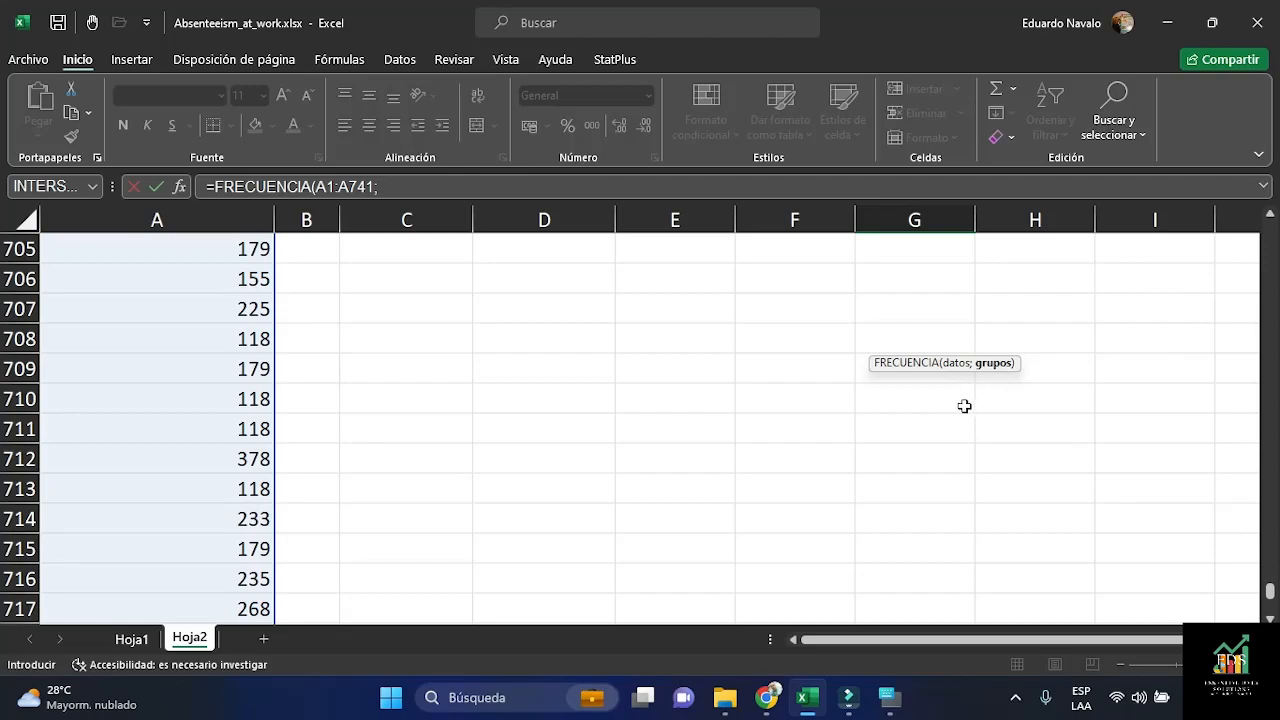
{"action": "left_click", "coordinate": [217, 428]}
{"action": "key", "text": "ctrl+Up"}
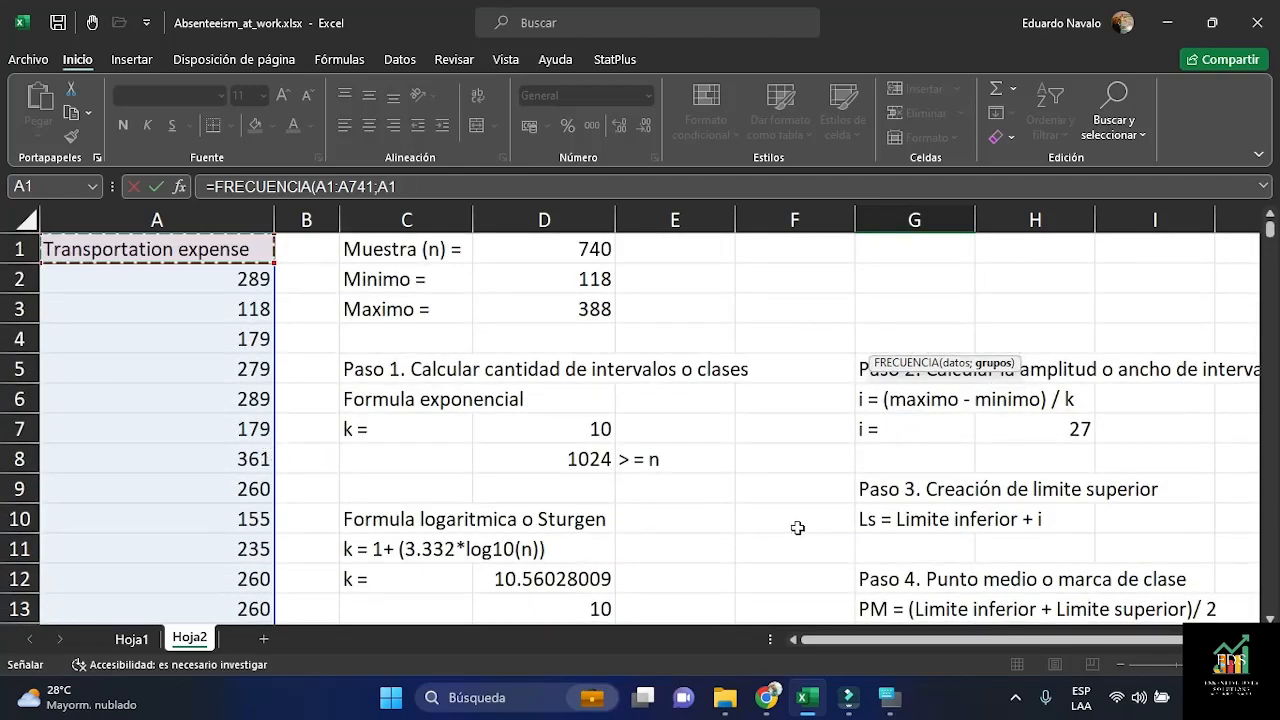
{"action": "scroll", "coordinate": [782, 496], "scroll_direction": "down", "scroll_amount": 5}
{"action": "scroll", "coordinate": [782, 496], "scroll_direction": "up", "scroll_amount": 1}
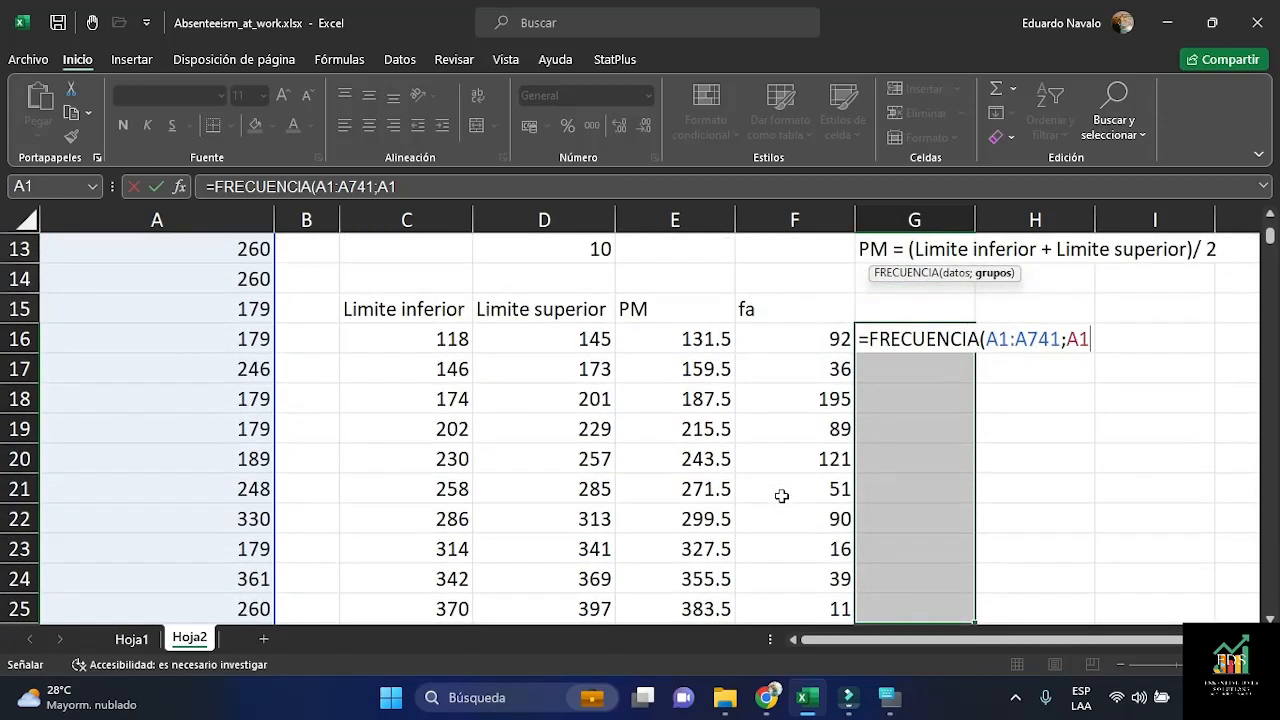
{"action": "left_click", "coordinate": [581, 310]}
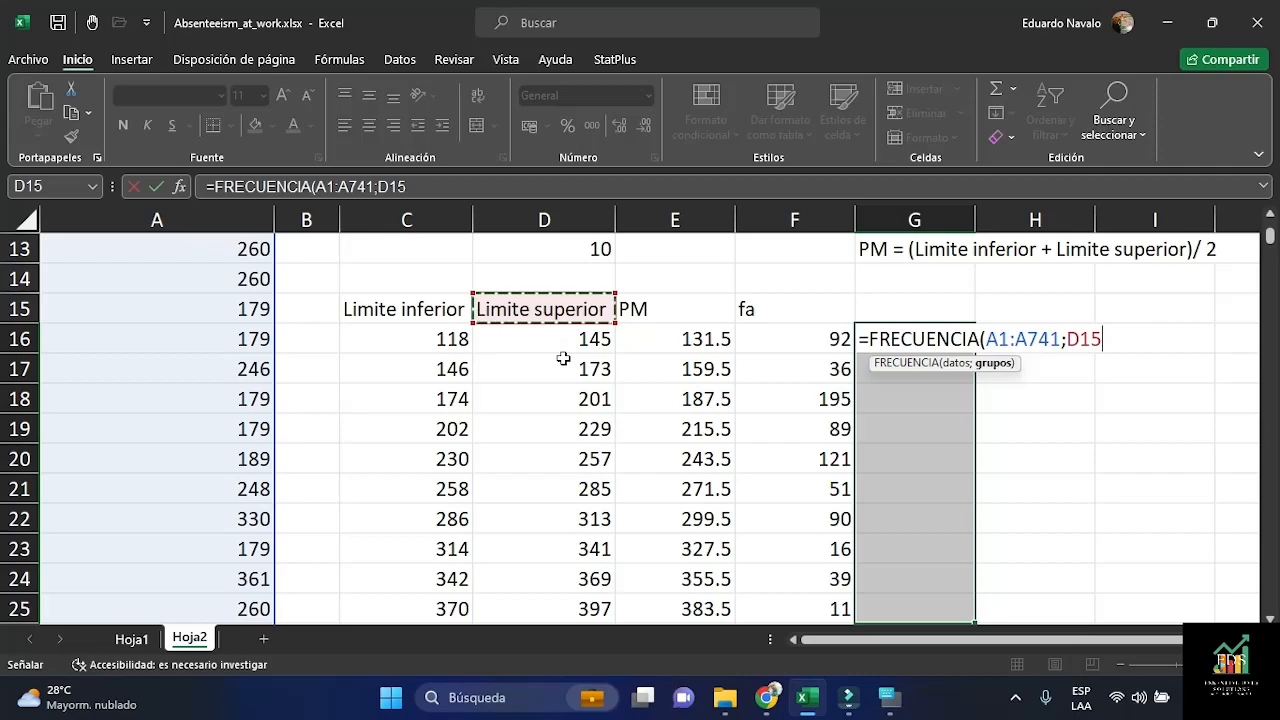
{"action": "key", "text": "ctrl+shift+Down"}
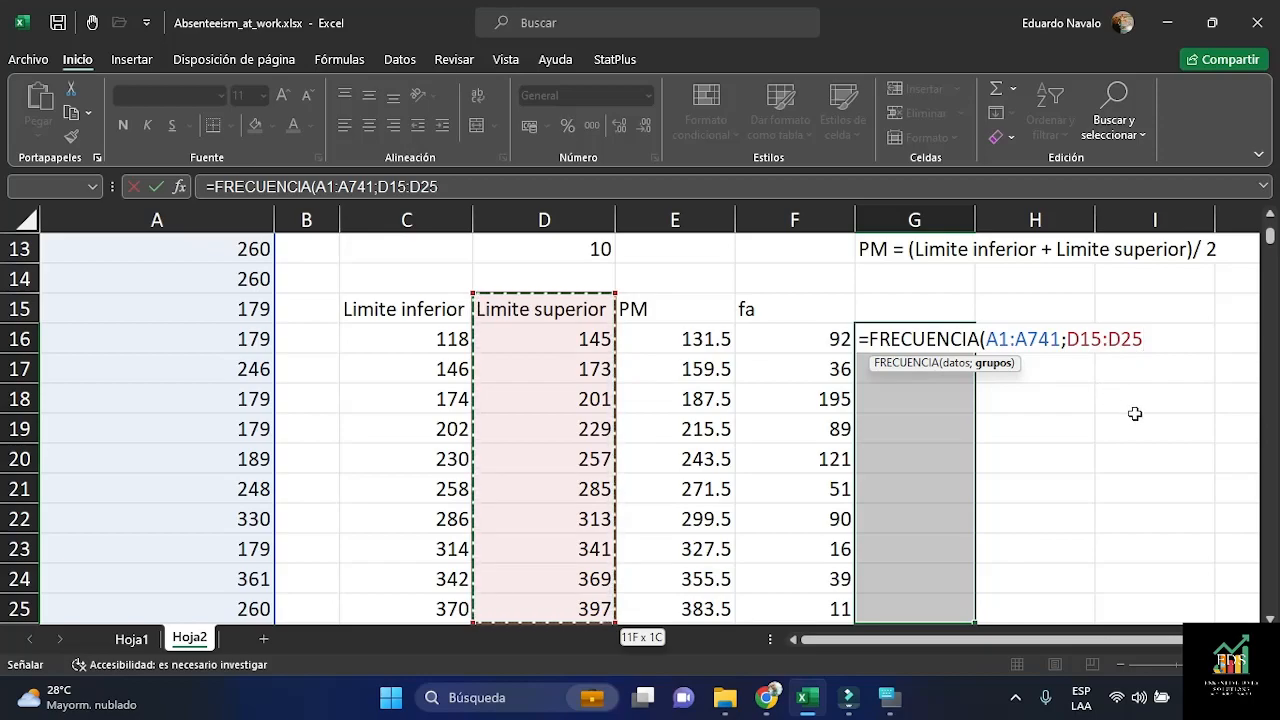
{"action": "type", "text": ")"}
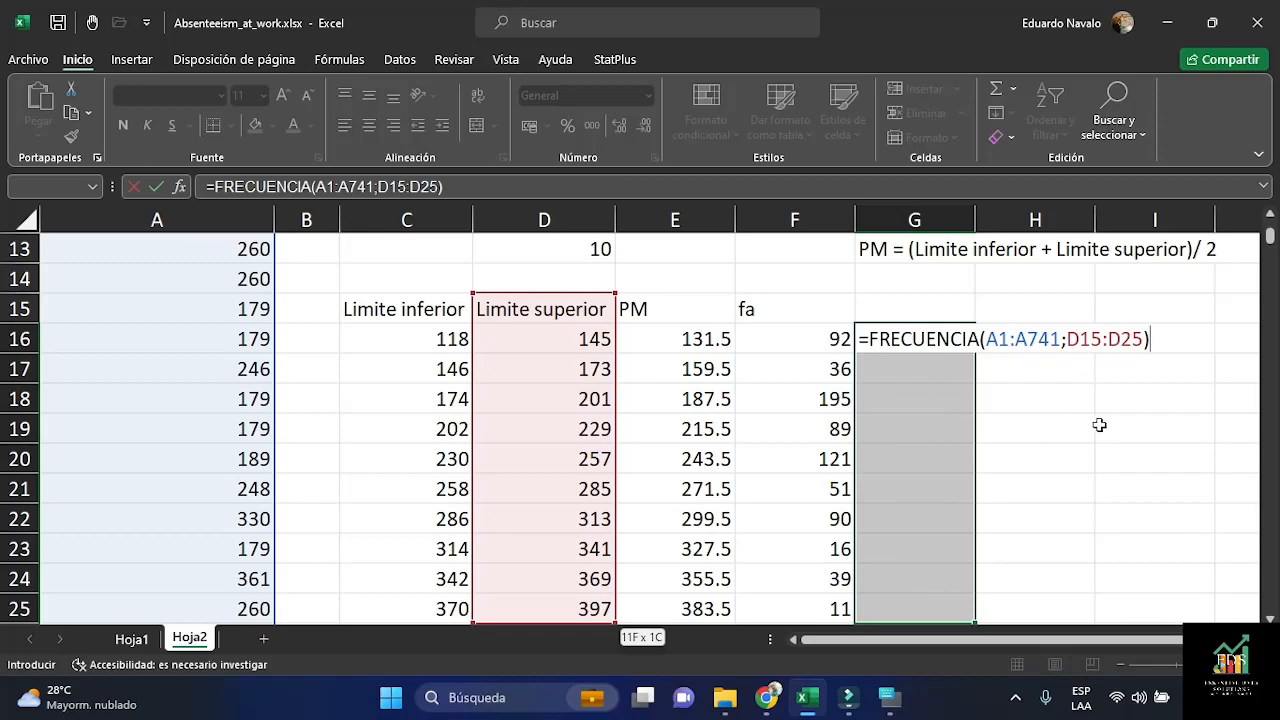
{"action": "key", "text": "ctrl+shift+Return"}
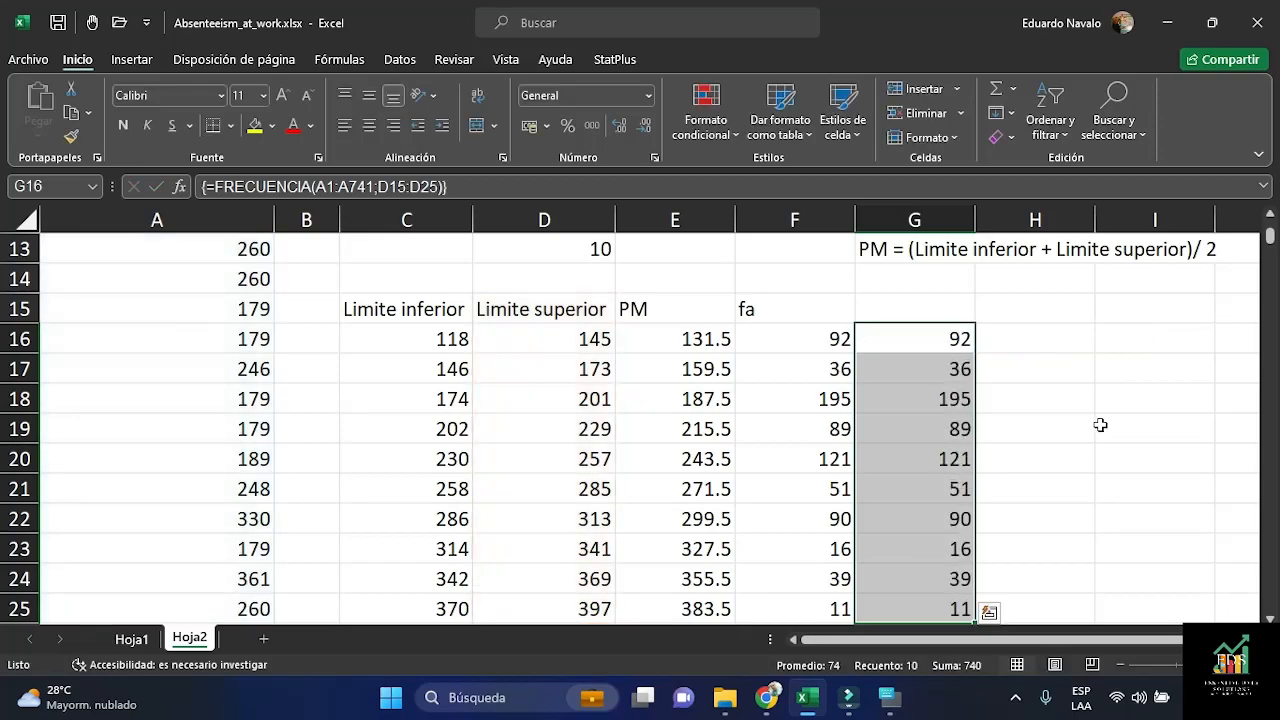
{"action": "scroll", "coordinate": [1100, 425], "scroll_direction": "down", "scroll_amount": 1}
{"action": "scroll", "coordinate": [1100, 425], "scroll_direction": "up", "scroll_amount": 1}
{"action": "scroll", "coordinate": [991, 505], "scroll_direction": "down", "scroll_amount": 1}
{"action": "scroll", "coordinate": [991, 502], "scroll_direction": "up", "scroll_amount": 1}
Open the list of available Excel add-ins through the Complementos section of the Excel options
{"action": "left_click", "coordinate": [405, 60]}
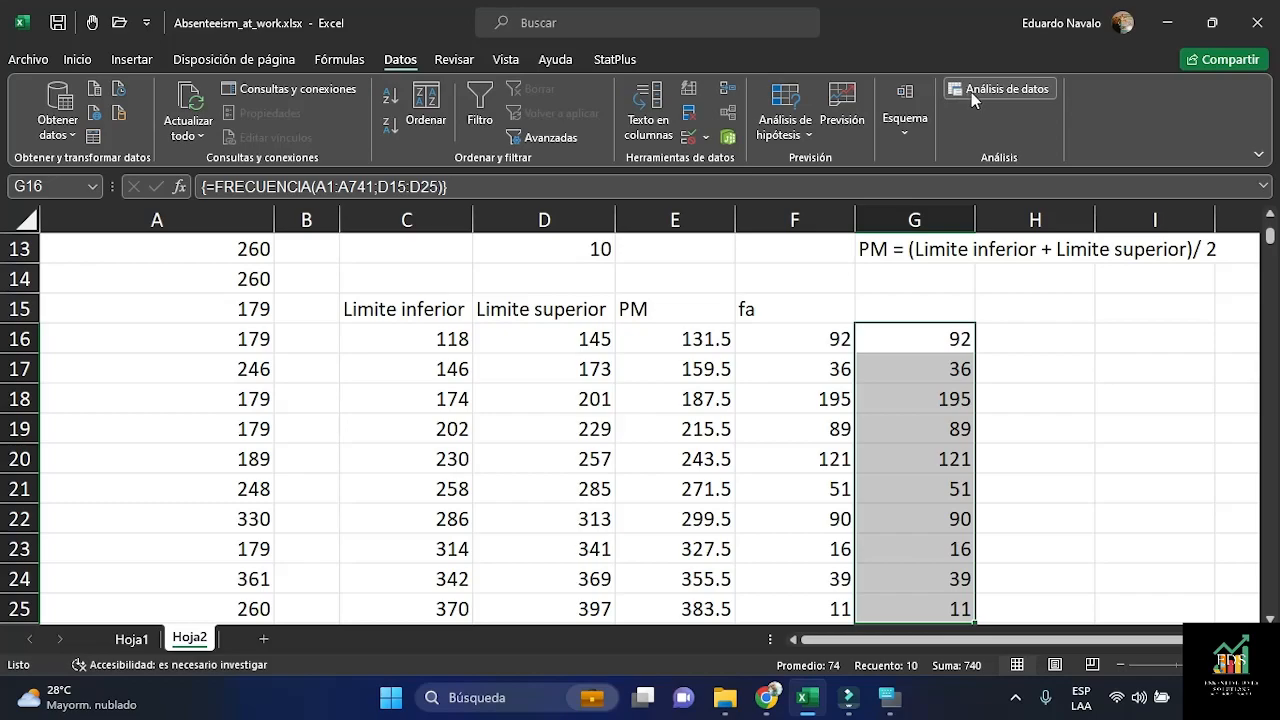
{"action": "left_click", "coordinate": [28, 62]}
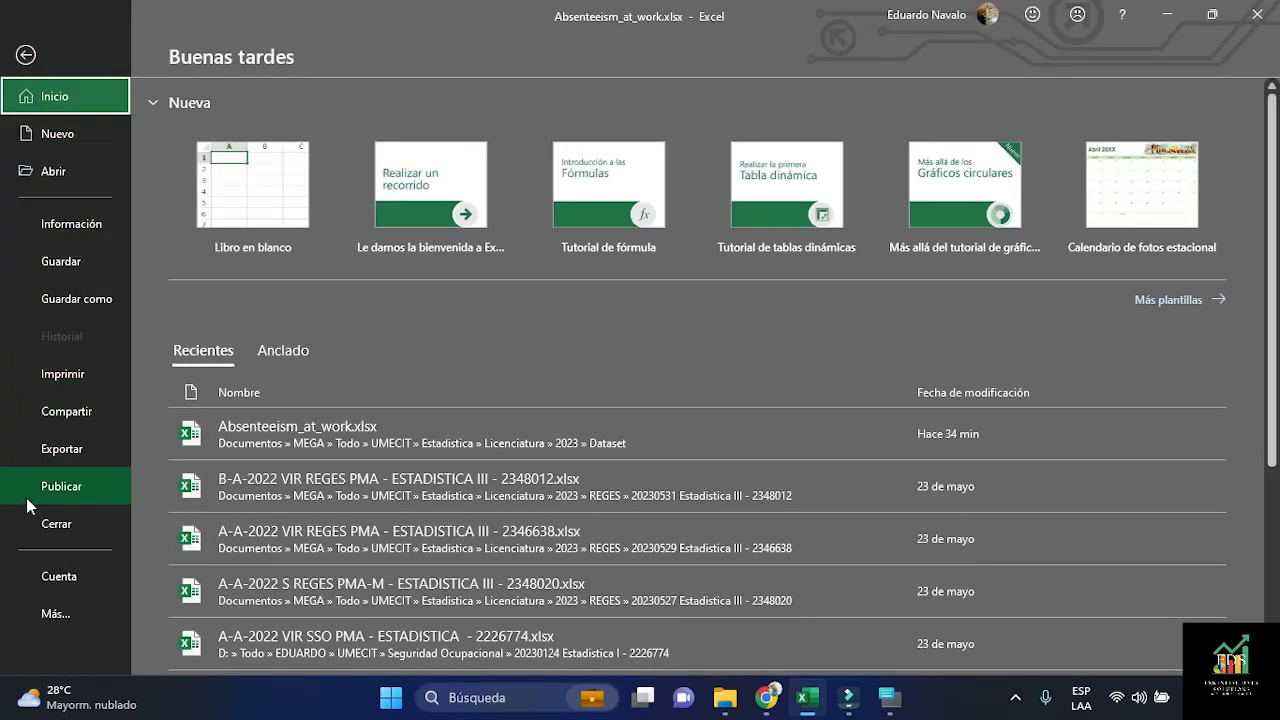
{"action": "left_click", "coordinate": [58, 618]}
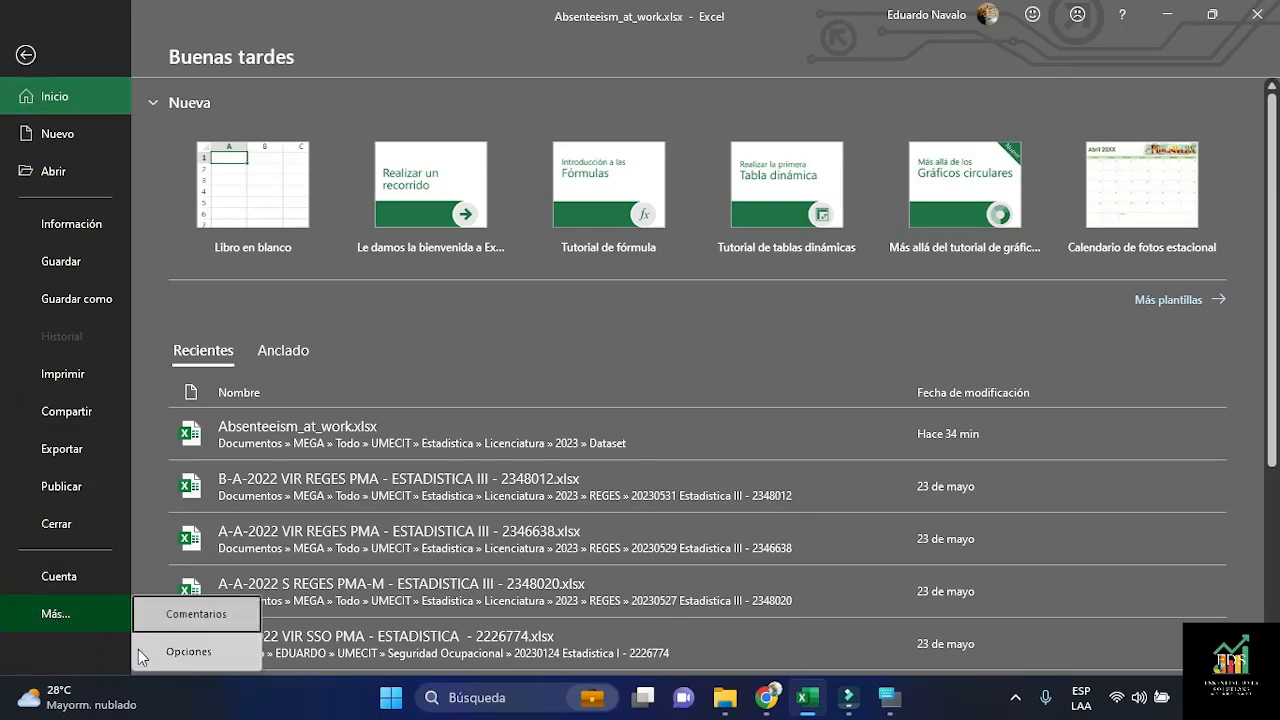
{"action": "left_click", "coordinate": [236, 659]}
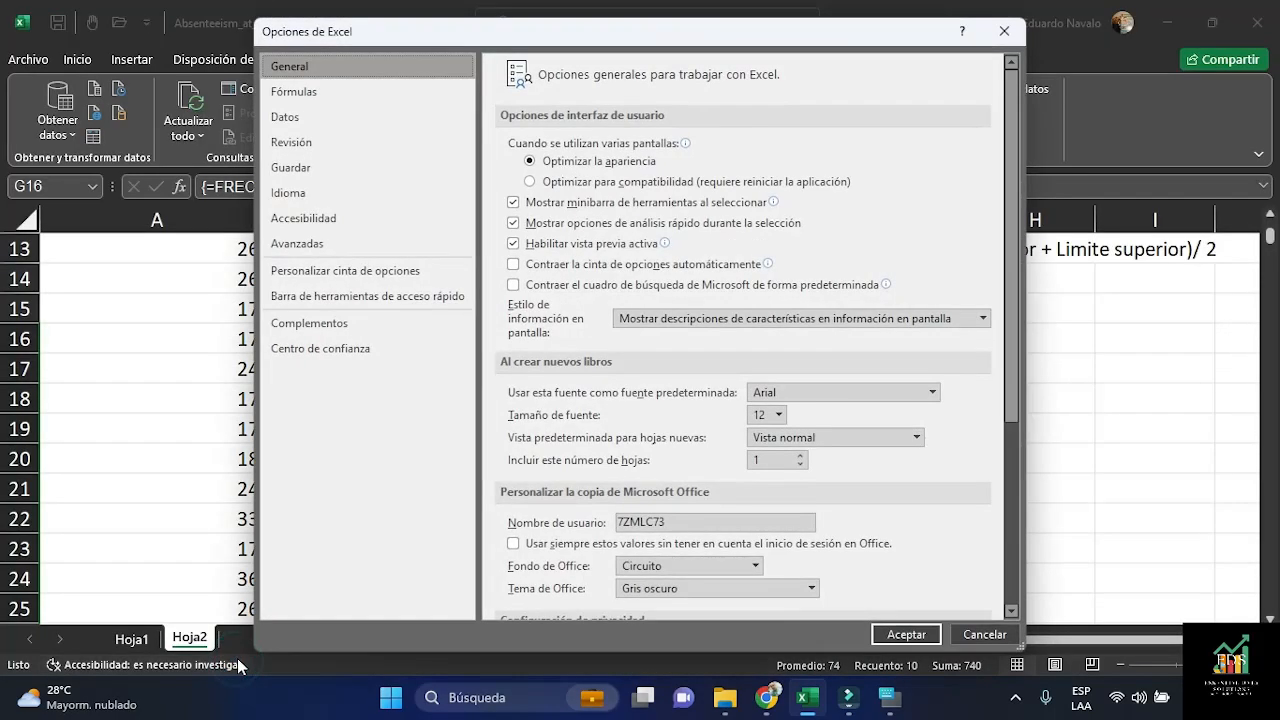
{"action": "left_click_drag", "start_coordinate": [630, 38], "coordinate": [627, 34]}
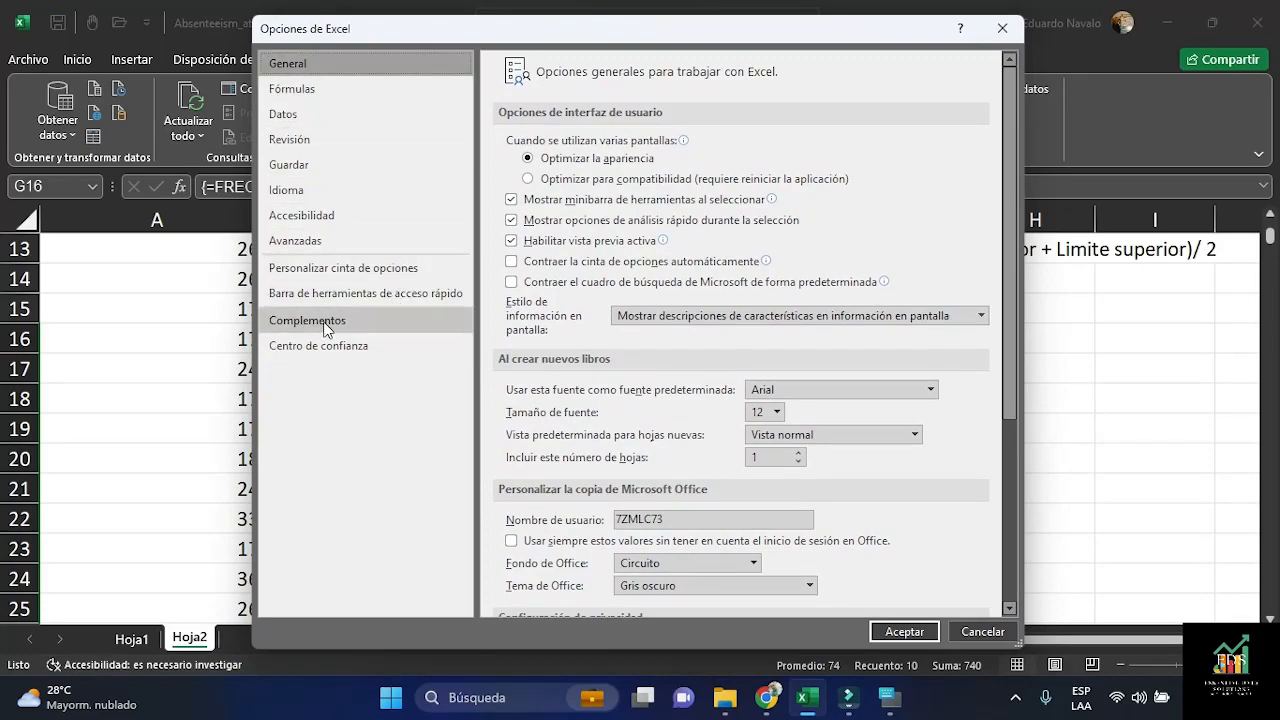
{"action": "left_click", "coordinate": [389, 328]}
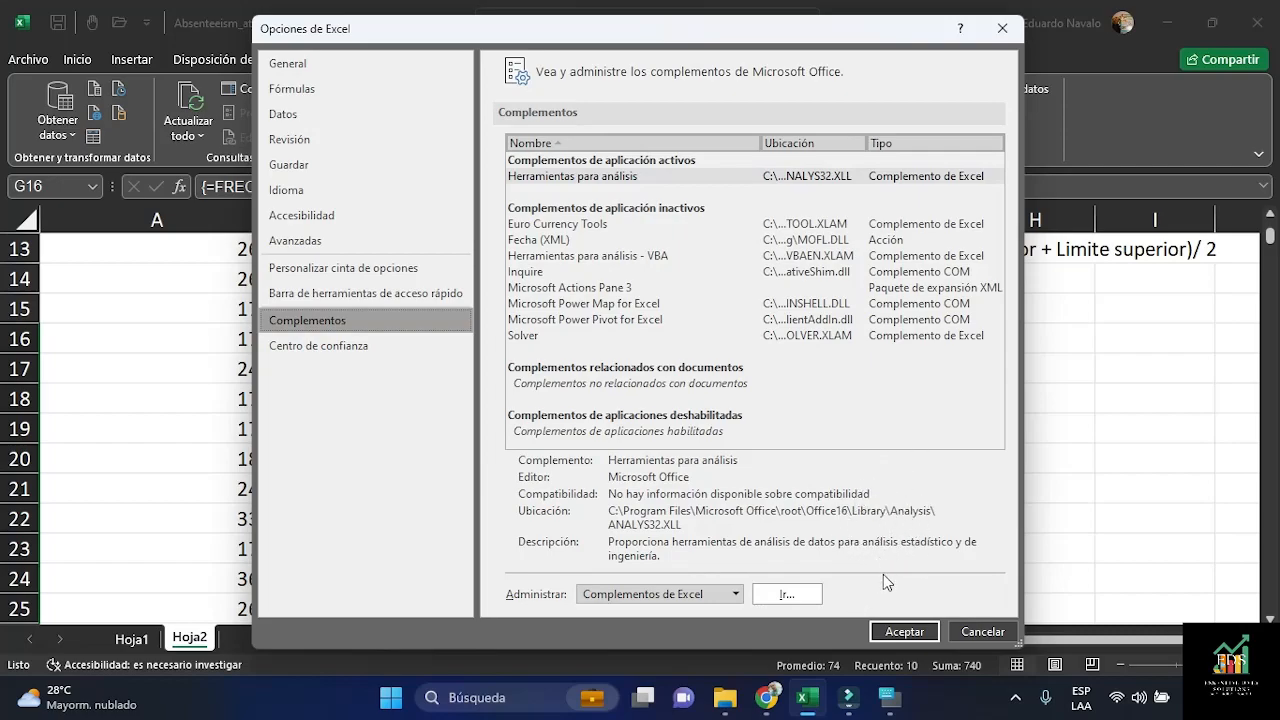
{"action": "left_click", "coordinate": [786, 594]}
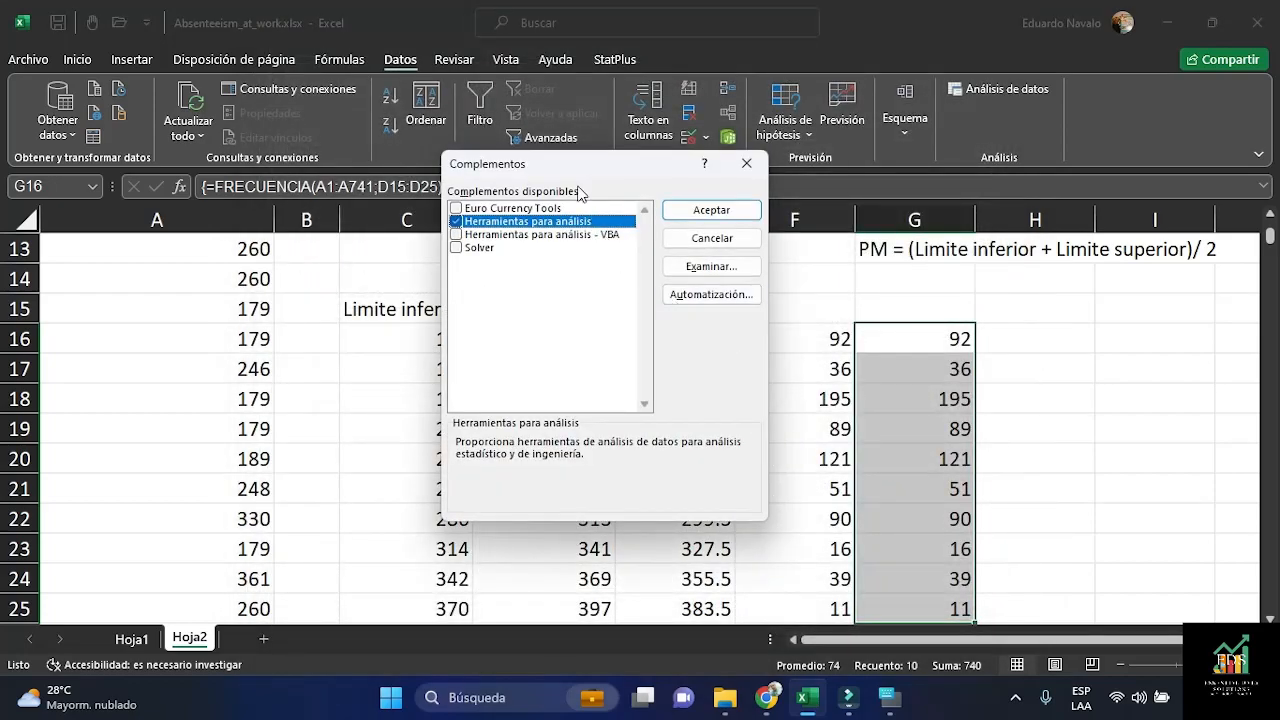
Make sure the Herramientas para análisis add-in is enabled and accept the add-in selection
{"action": "left_click_drag", "start_coordinate": [568, 163], "coordinate": [591, 149]}
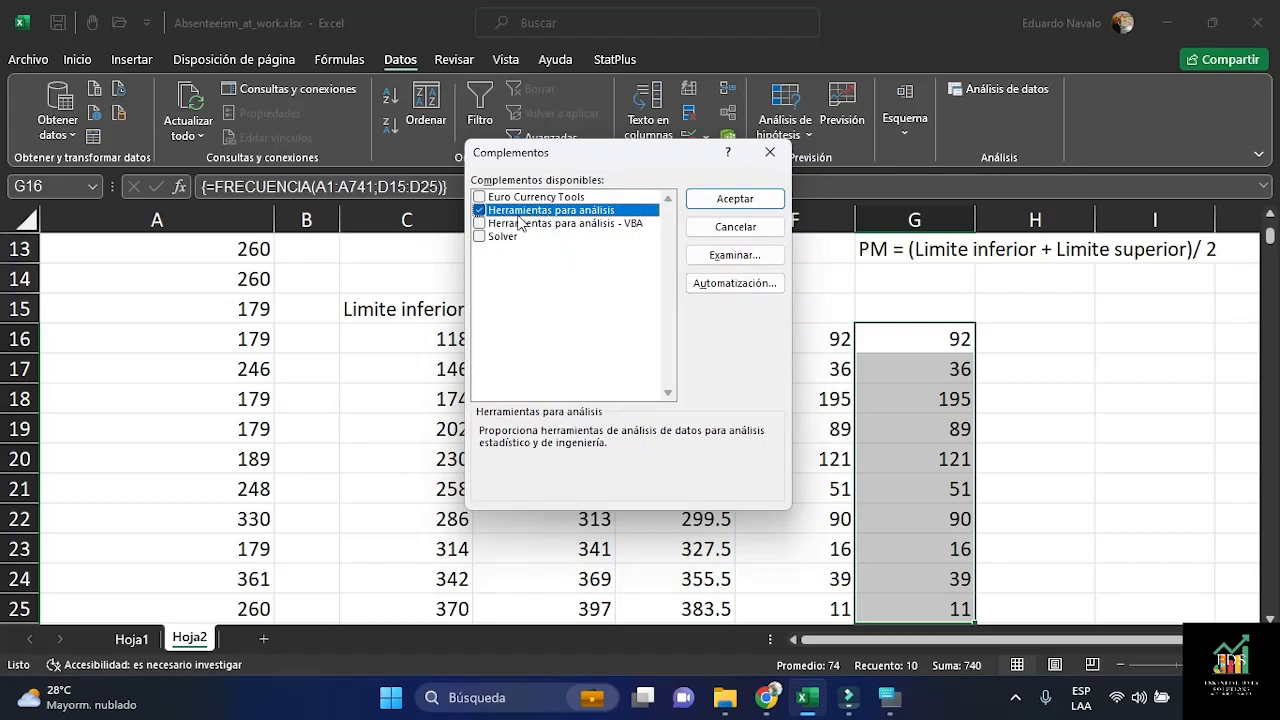
{"action": "left_click", "coordinate": [479, 212]}
{"action": "left_click", "coordinate": [480, 212]}
{"action": "left_click", "coordinate": [736, 200]}
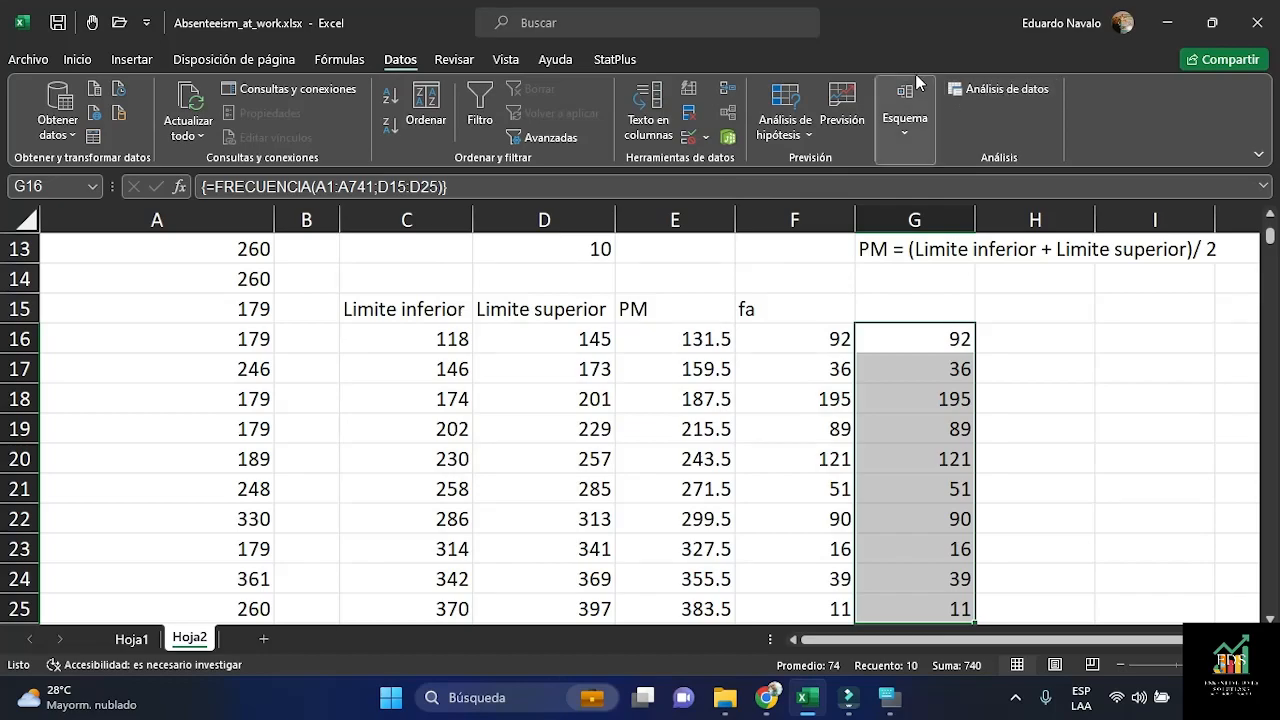
Start the Histograma function from the data analysis tools
{"action": "left_click", "coordinate": [1002, 91]}
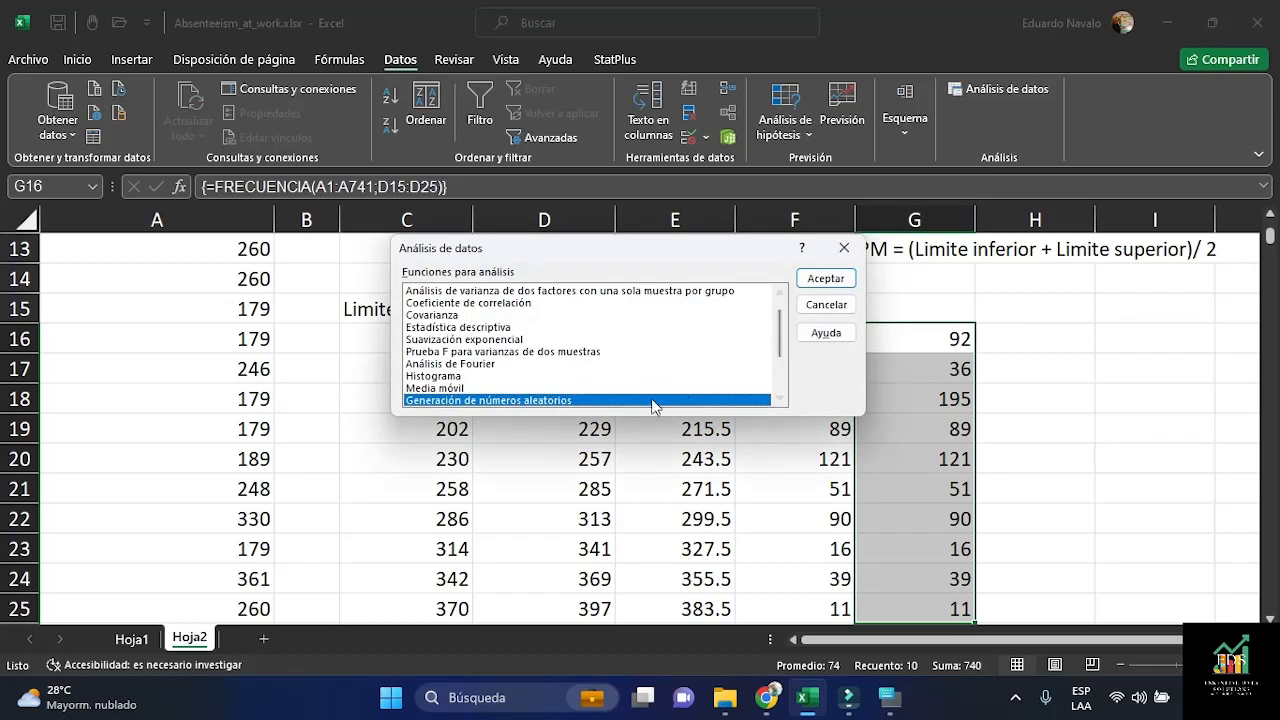
{"action": "left_click", "coordinate": [430, 377]}
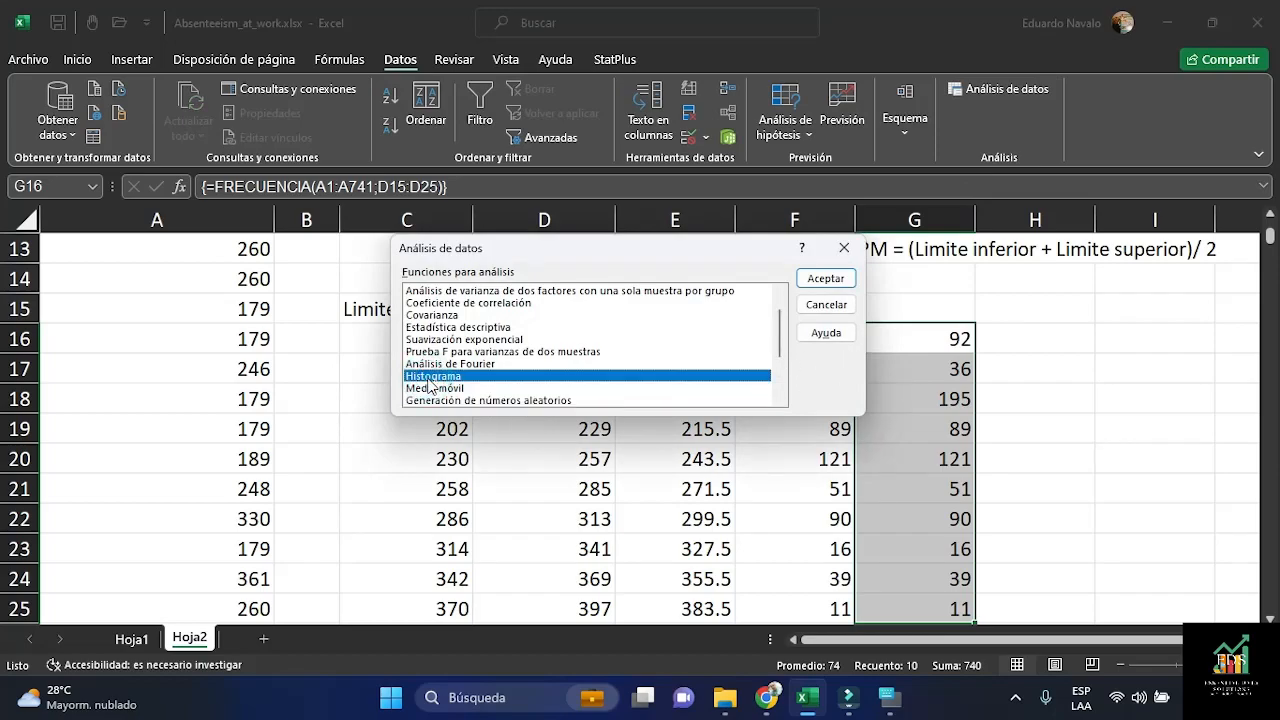
{"action": "left_click", "coordinate": [826, 279]}
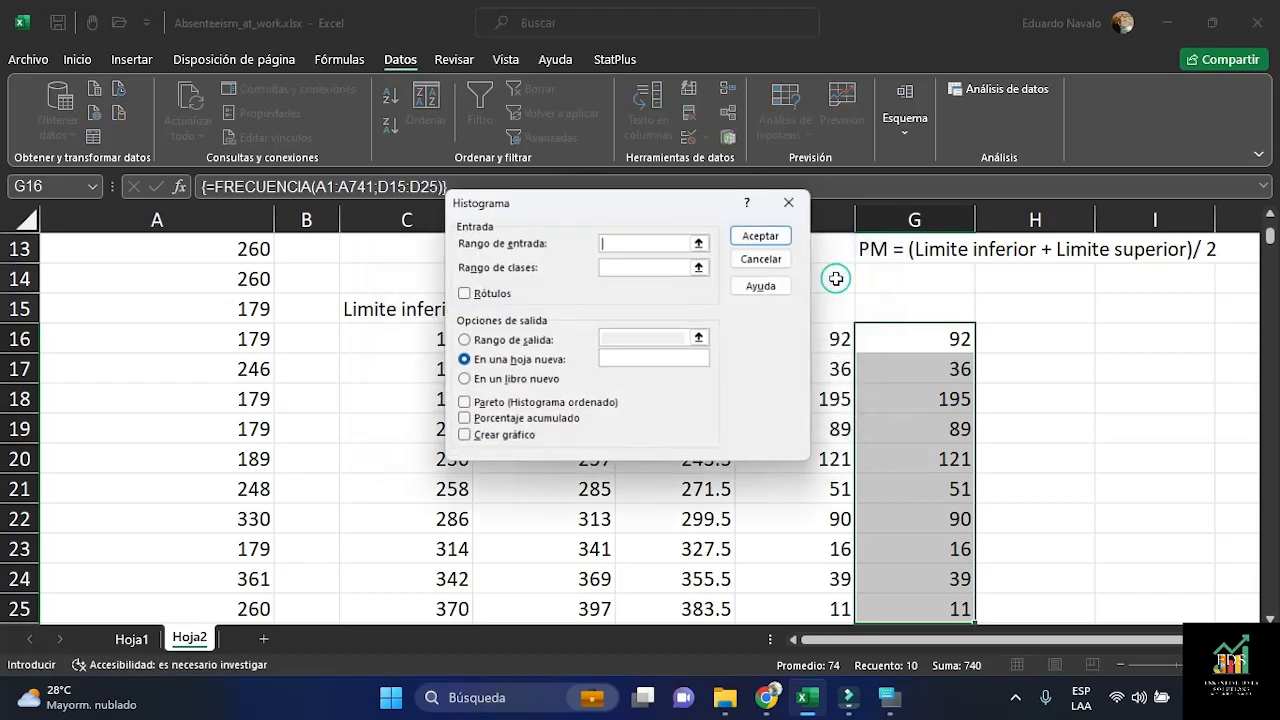
{"action": "left_click_drag", "start_coordinate": [614, 202], "coordinate": [638, 254]}
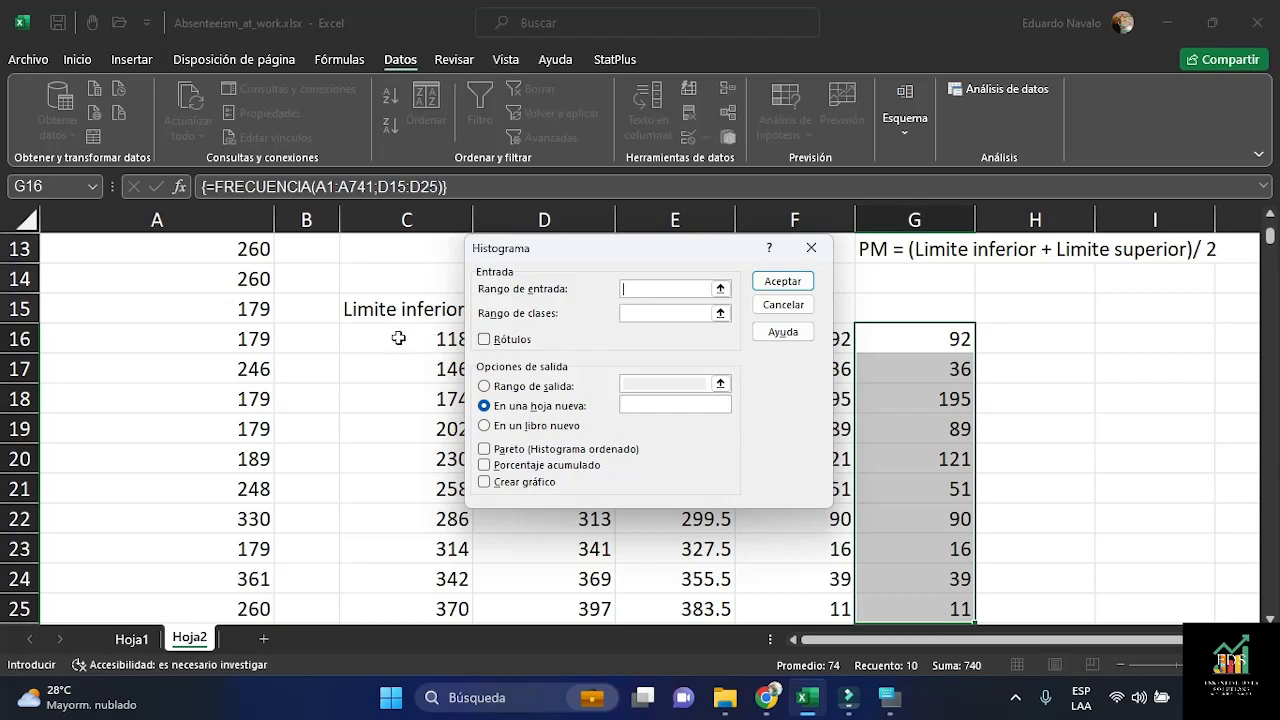
Set the histogram's input range to the transportation expense data, $A$1:$A$741
{"action": "left_click", "coordinate": [164, 251]}
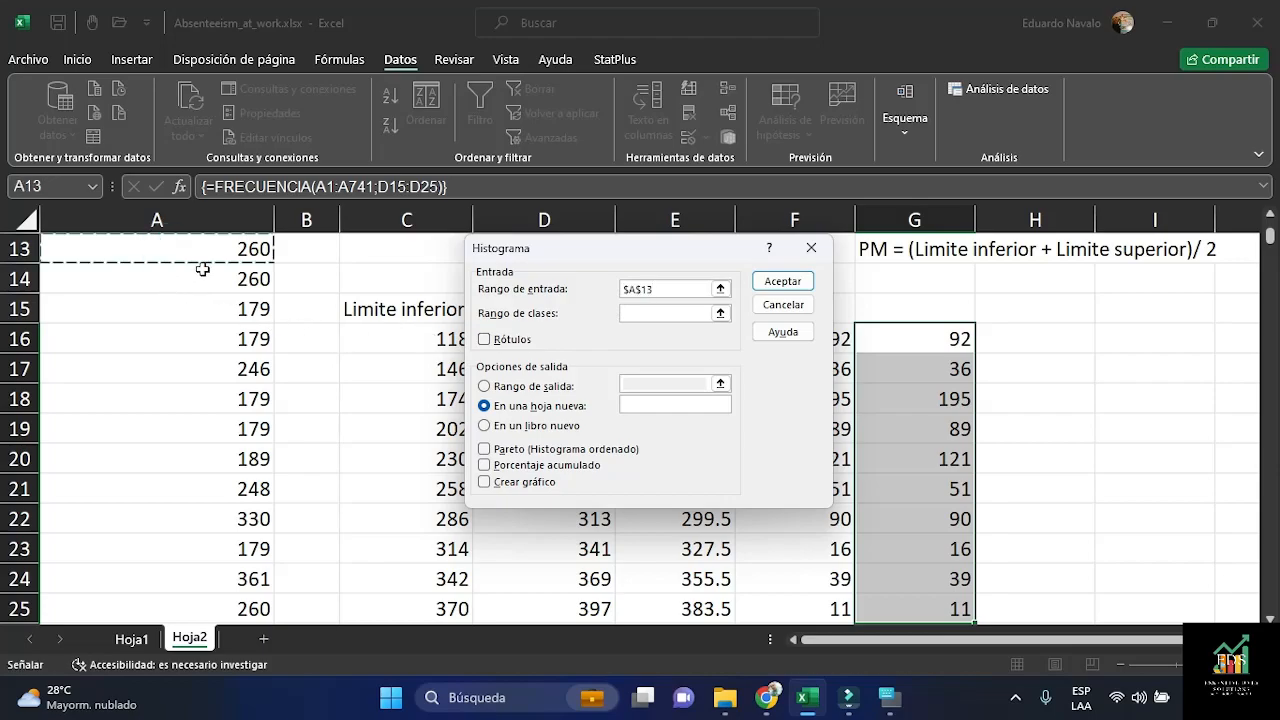
{"action": "key", "text": "ctrl+Up"}
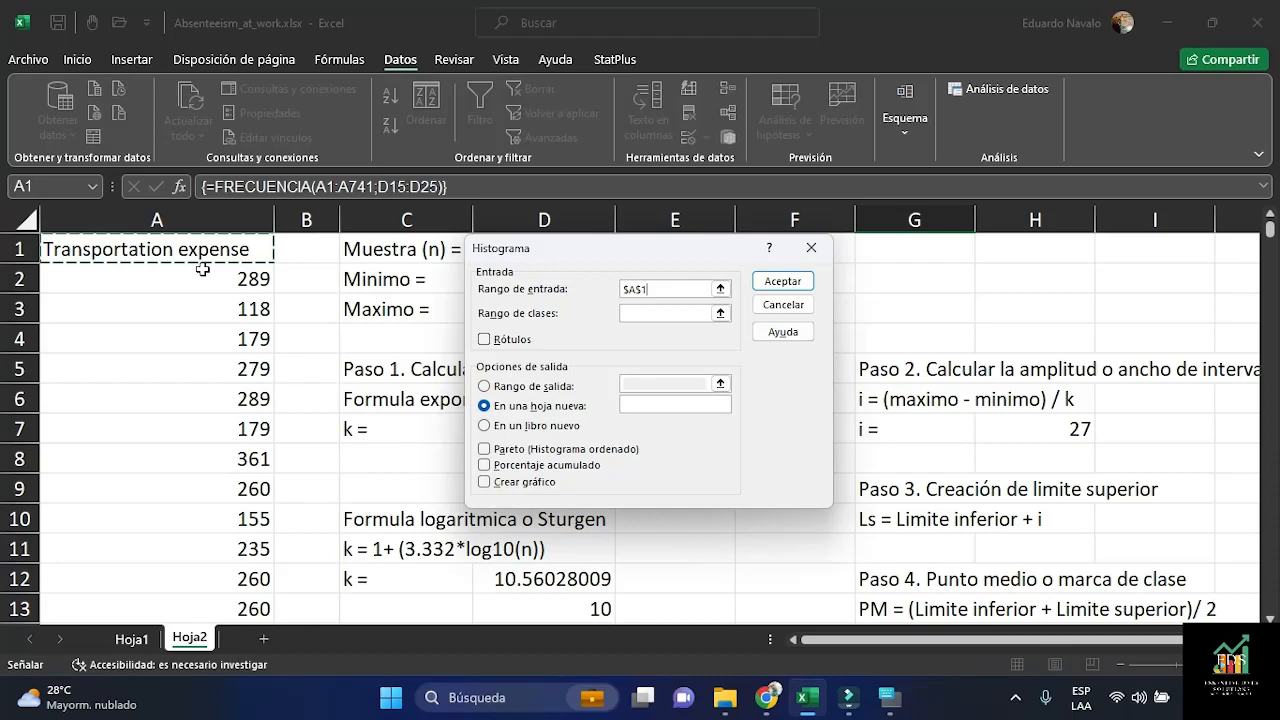
{"action": "key", "text": "ctrl+shift+Down"}
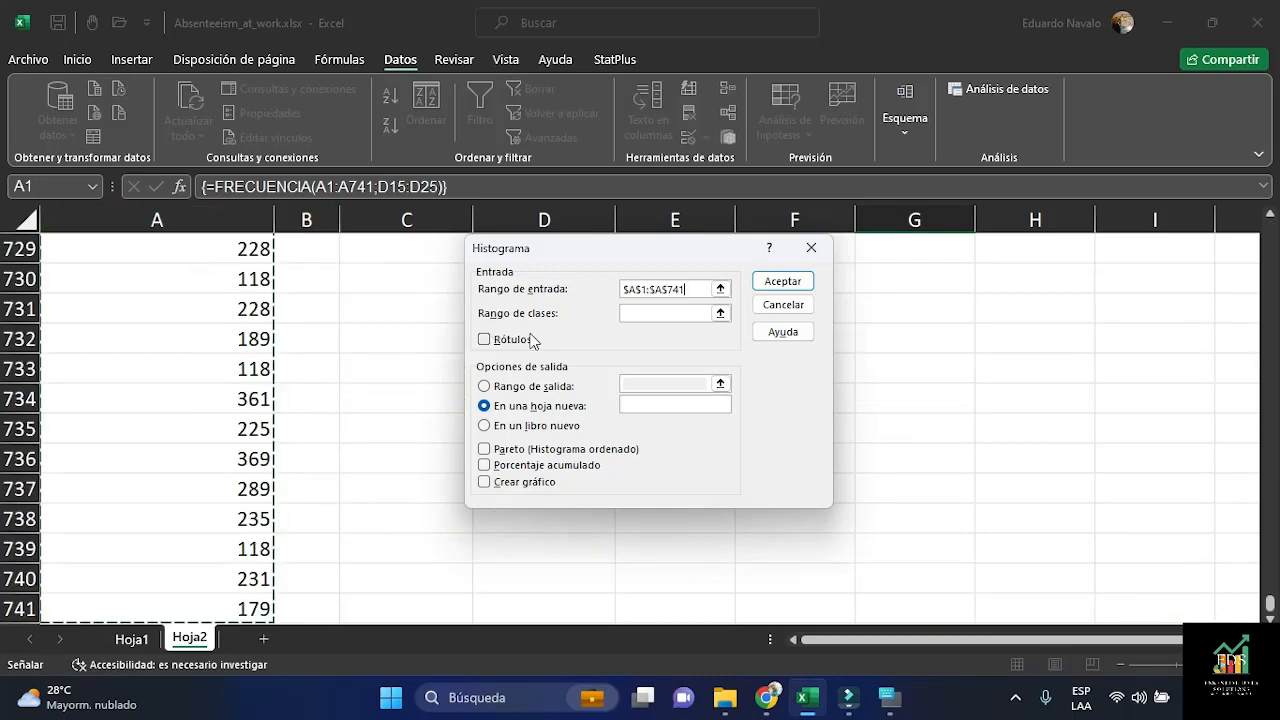
Set the histogram's class range to the Limite superior column including its header, $D$15:$D$25
{"action": "left_click", "coordinate": [637, 316]}
{"action": "left_click", "coordinate": [649, 317]}
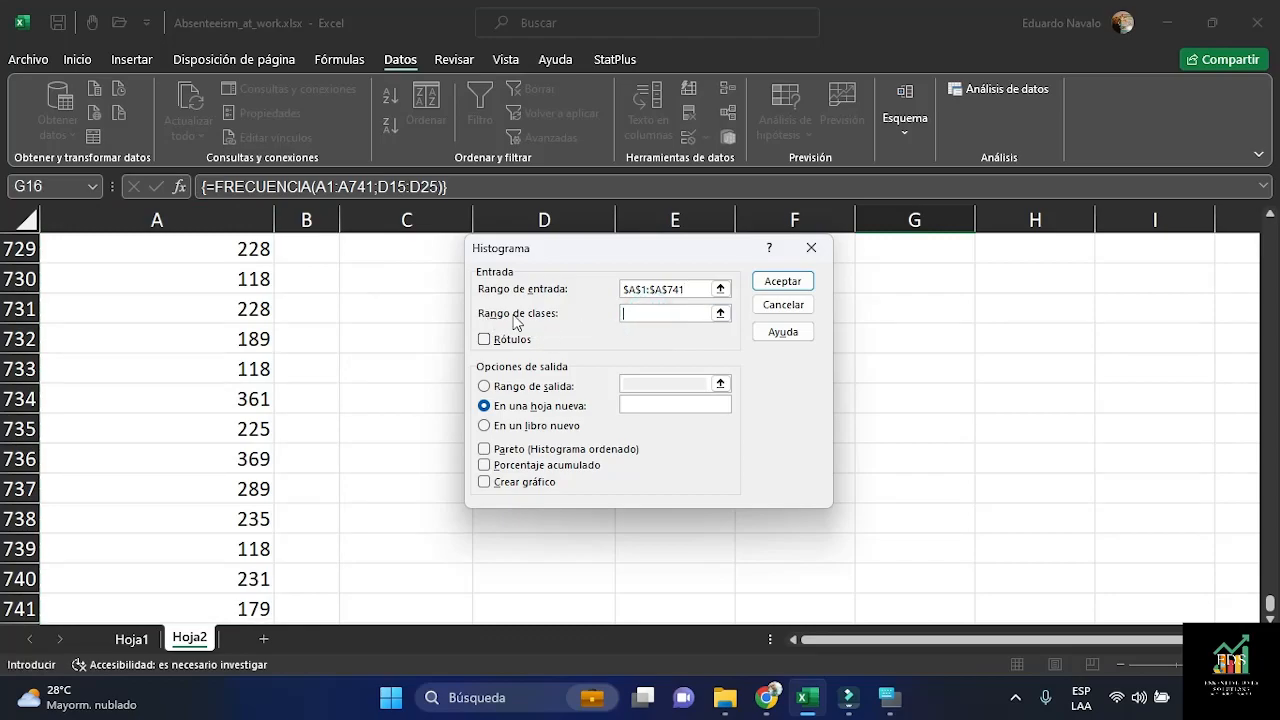
{"action": "left_click", "coordinate": [640, 315]}
{"action": "left_click", "coordinate": [233, 341]}
{"action": "key", "text": "ctrl+Up"}
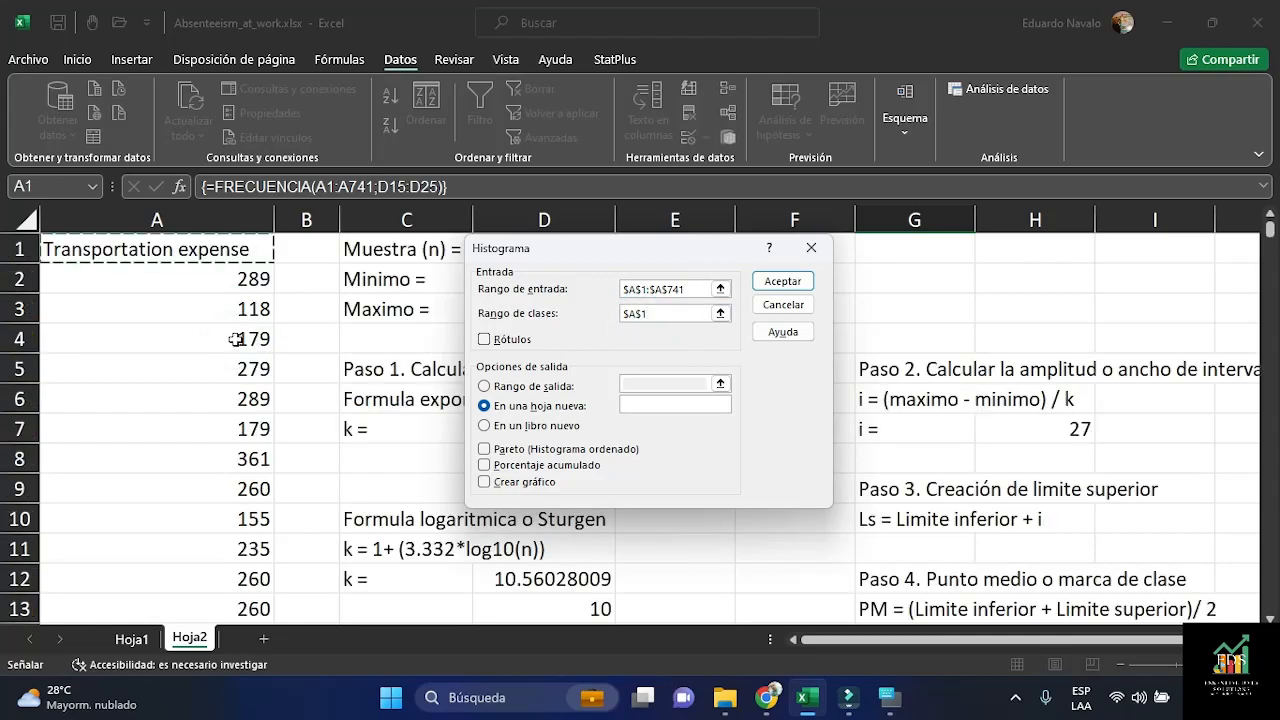
{"action": "left_click_drag", "start_coordinate": [614, 249], "coordinate": [931, 269]}
{"action": "scroll", "coordinate": [686, 324], "scroll_direction": "down", "scroll_amount": 3}
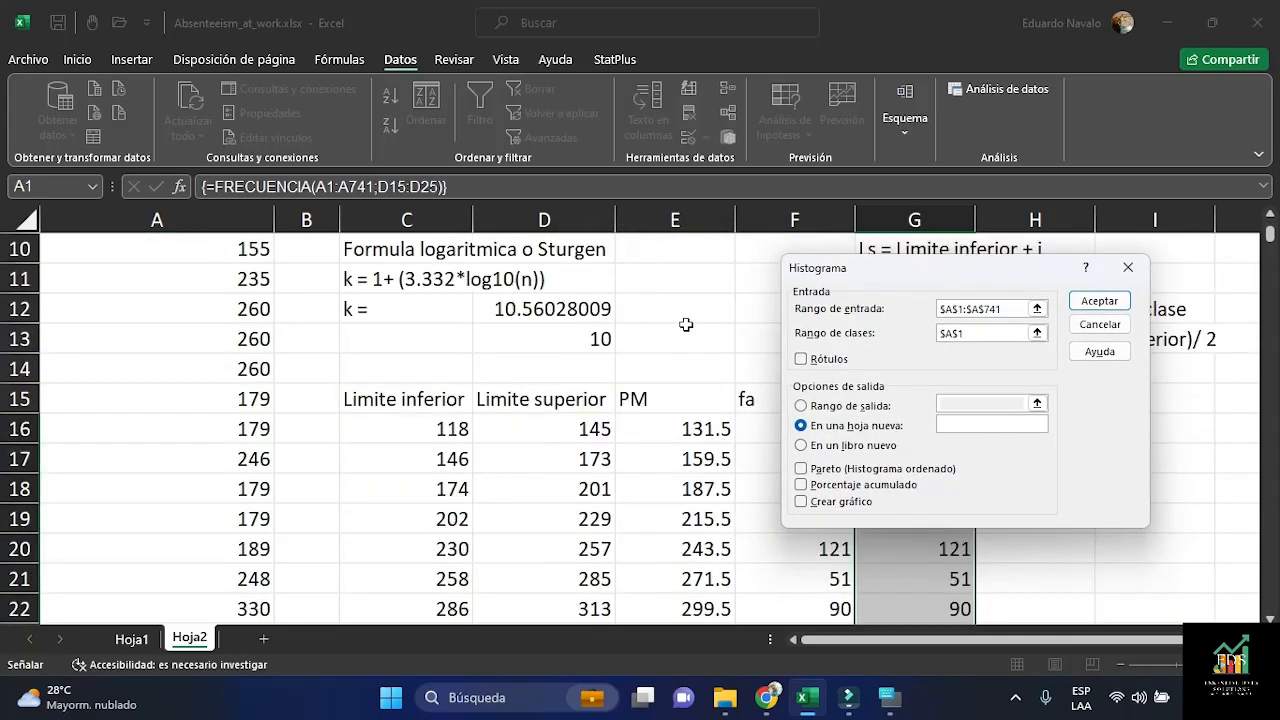
{"action": "scroll", "coordinate": [685, 324], "scroll_direction": "down", "scroll_amount": 1}
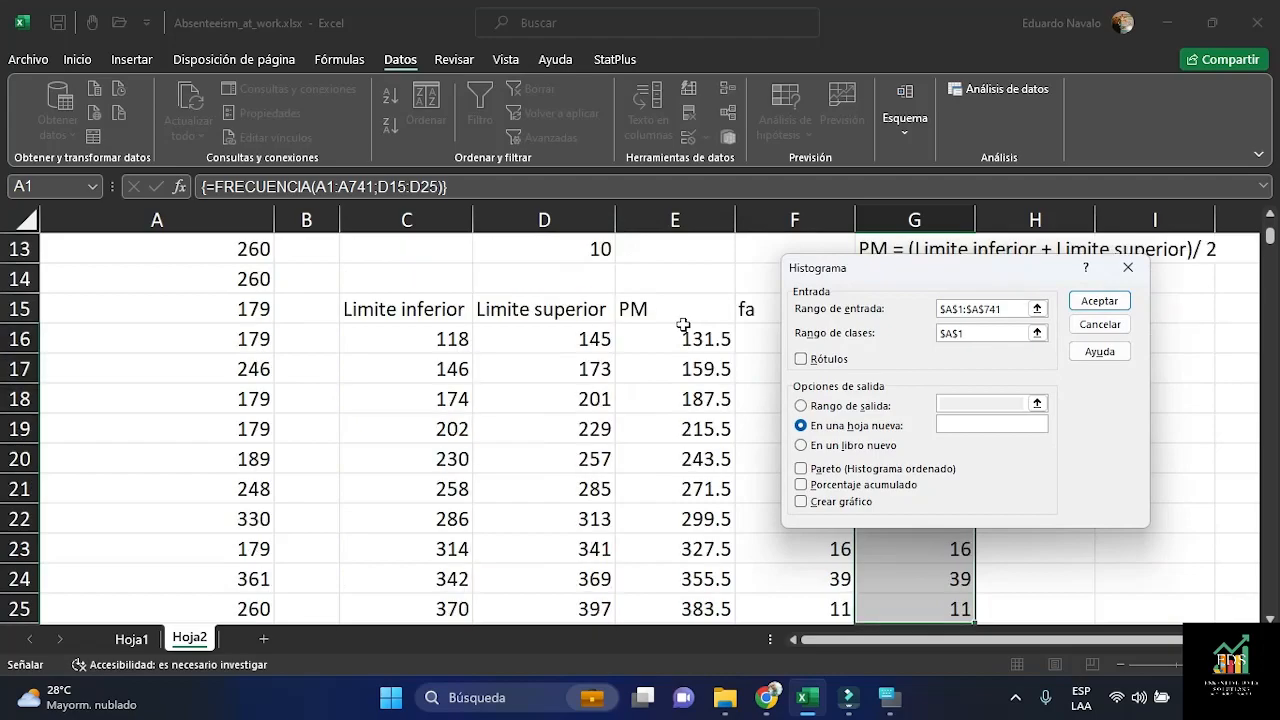
{"action": "left_click", "coordinate": [576, 310]}
{"action": "left_click_drag", "start_coordinate": [576, 310], "coordinate": [579, 519]}
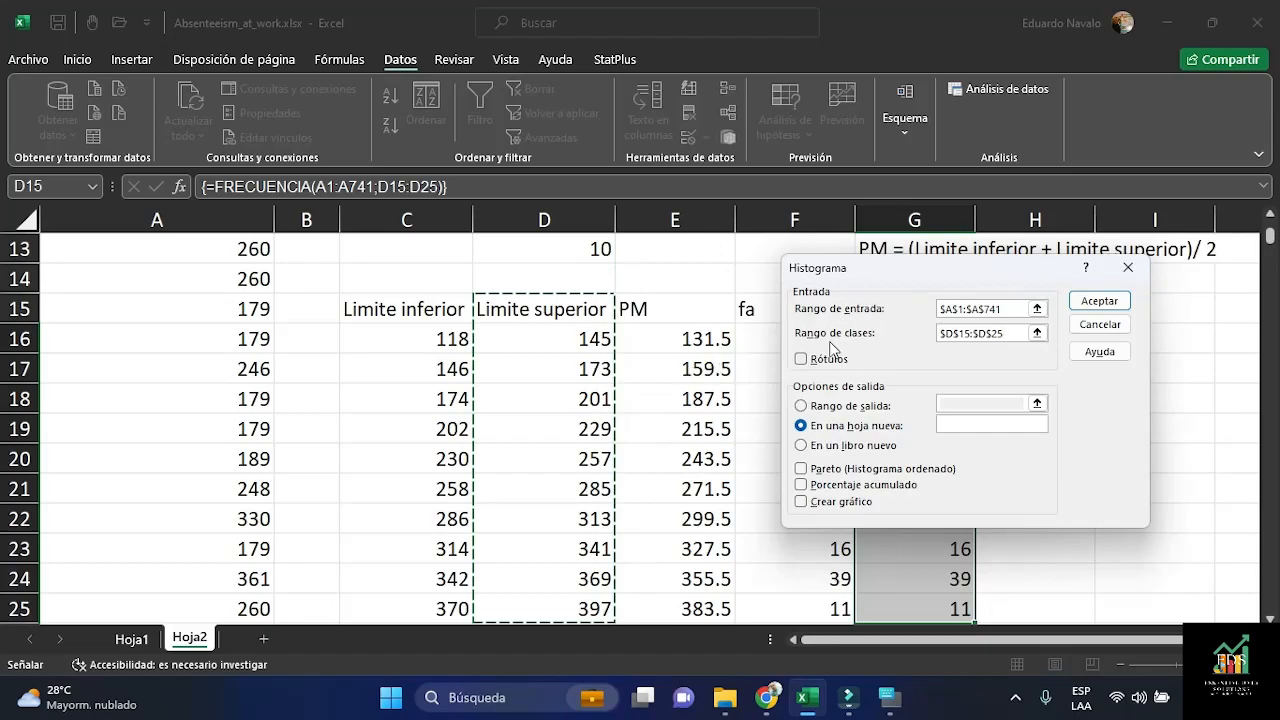
Enable the Rótulos, Pareto (Histograma ordenado) and Crear gráfico options for the histogram
{"action": "left_click", "coordinate": [801, 359]}
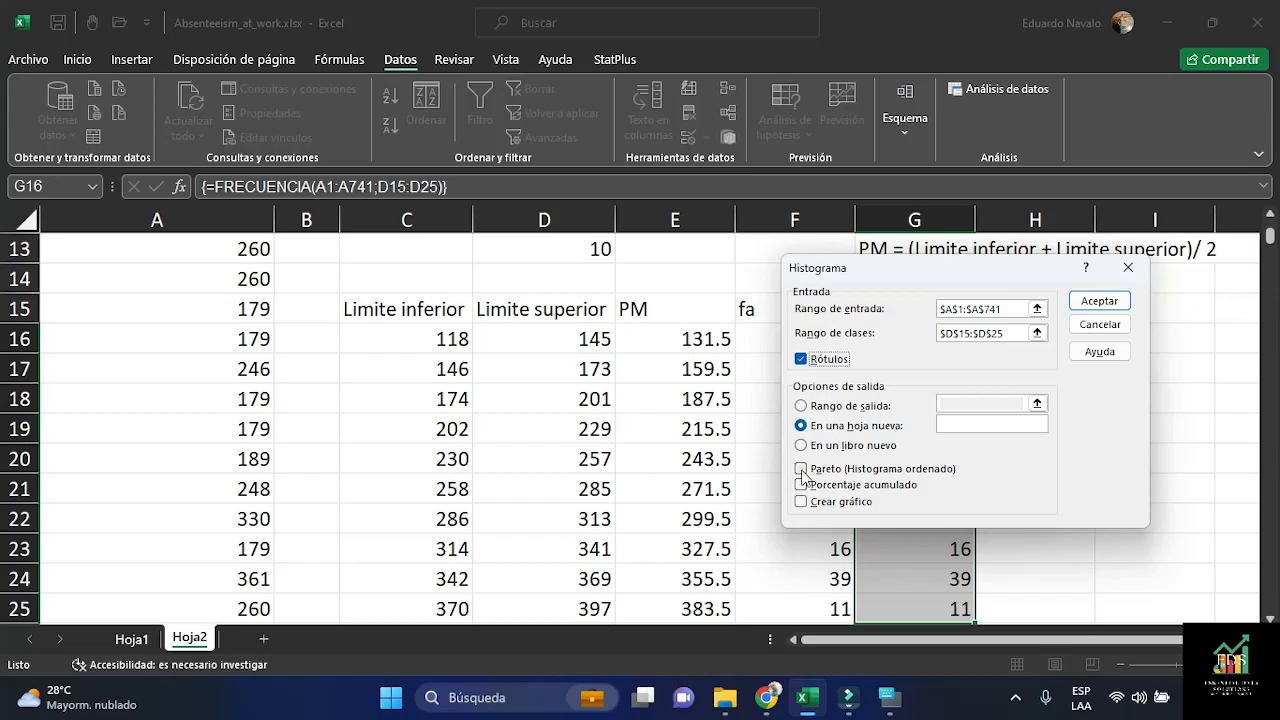
{"action": "left_click", "coordinate": [800, 469]}
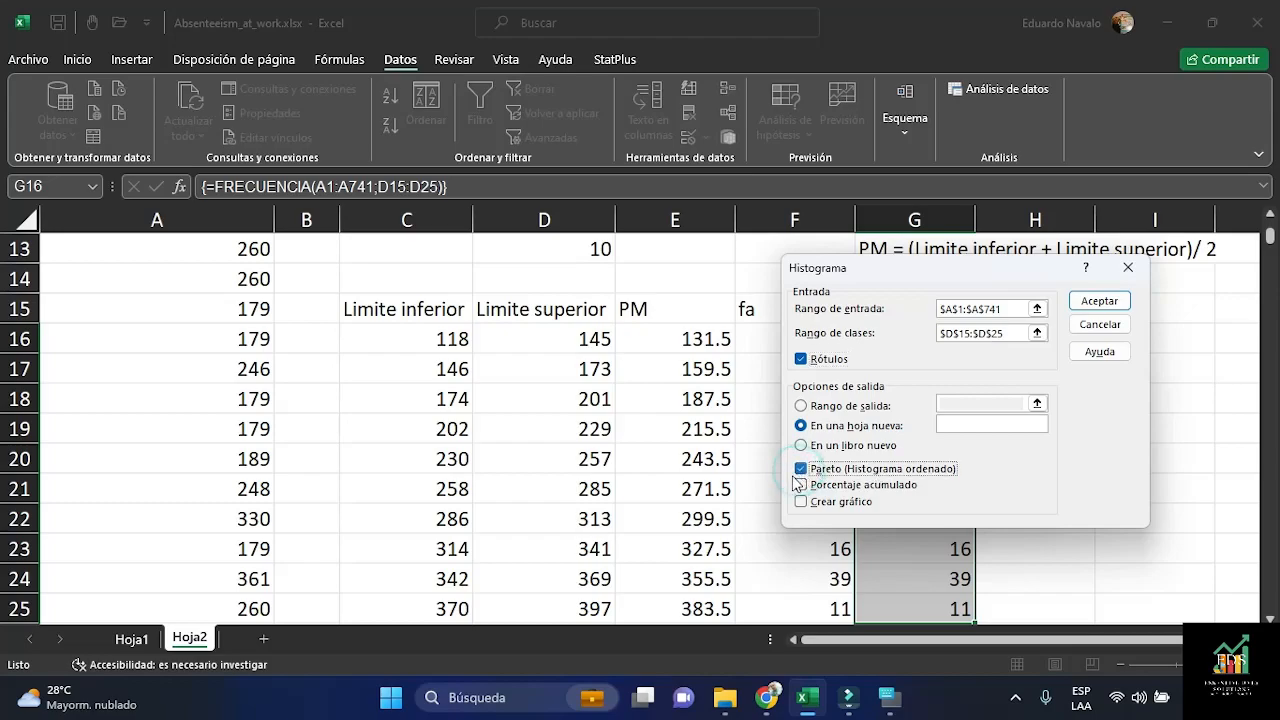
{"action": "left_click", "coordinate": [800, 503]}
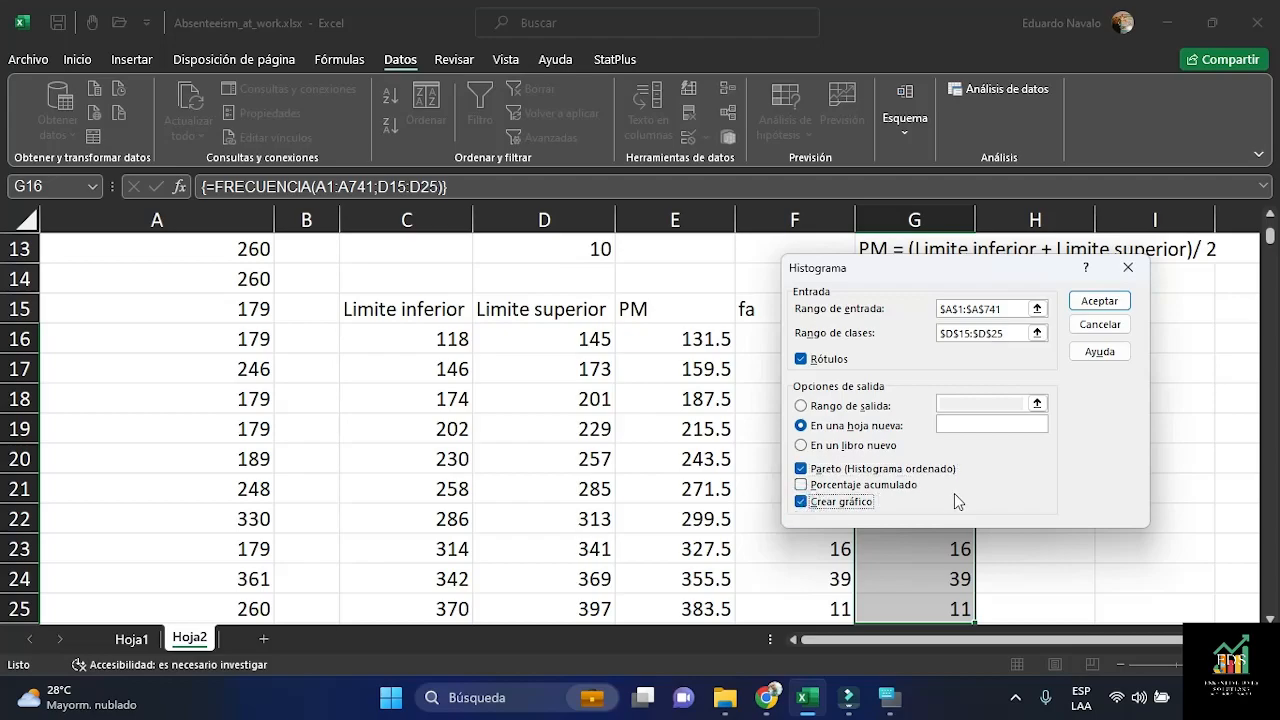
Generate the histogram on a new sheet and enlarge its chart so it extends to about cell L15
{"action": "left_click", "coordinate": [1098, 302]}
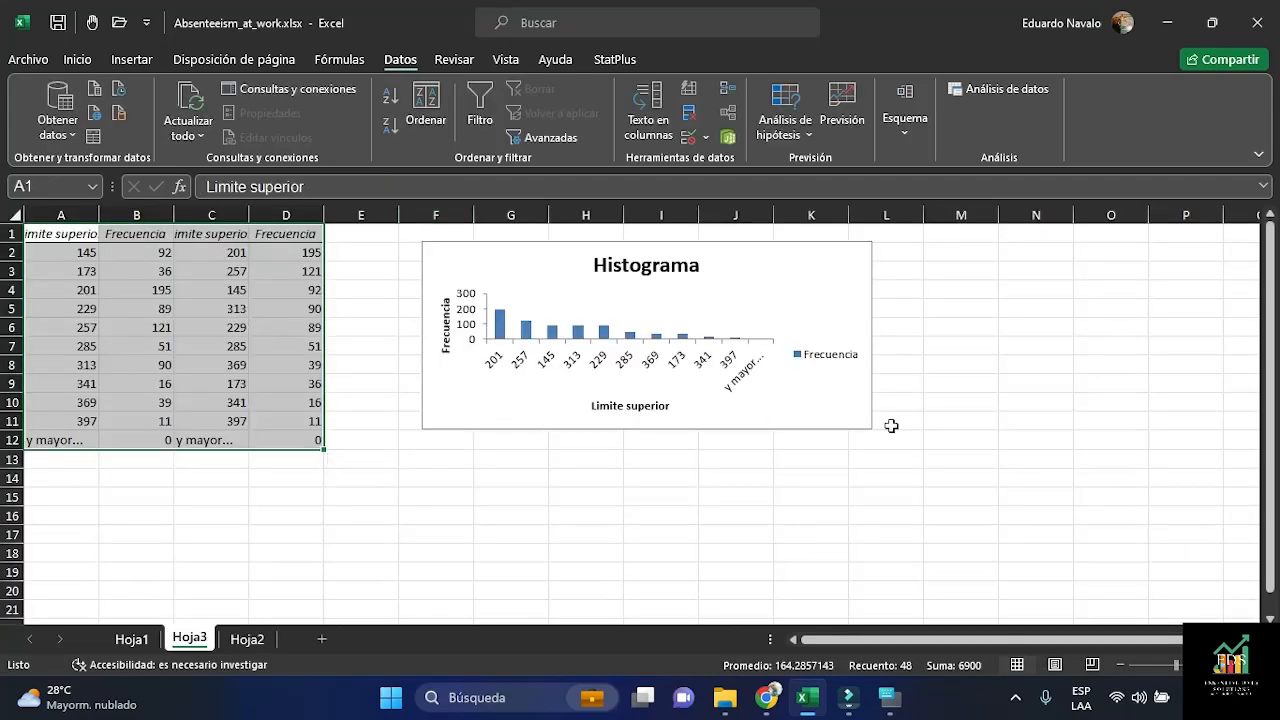
{"action": "left_click_drag", "start_coordinate": [857, 433], "coordinate": [921, 506]}
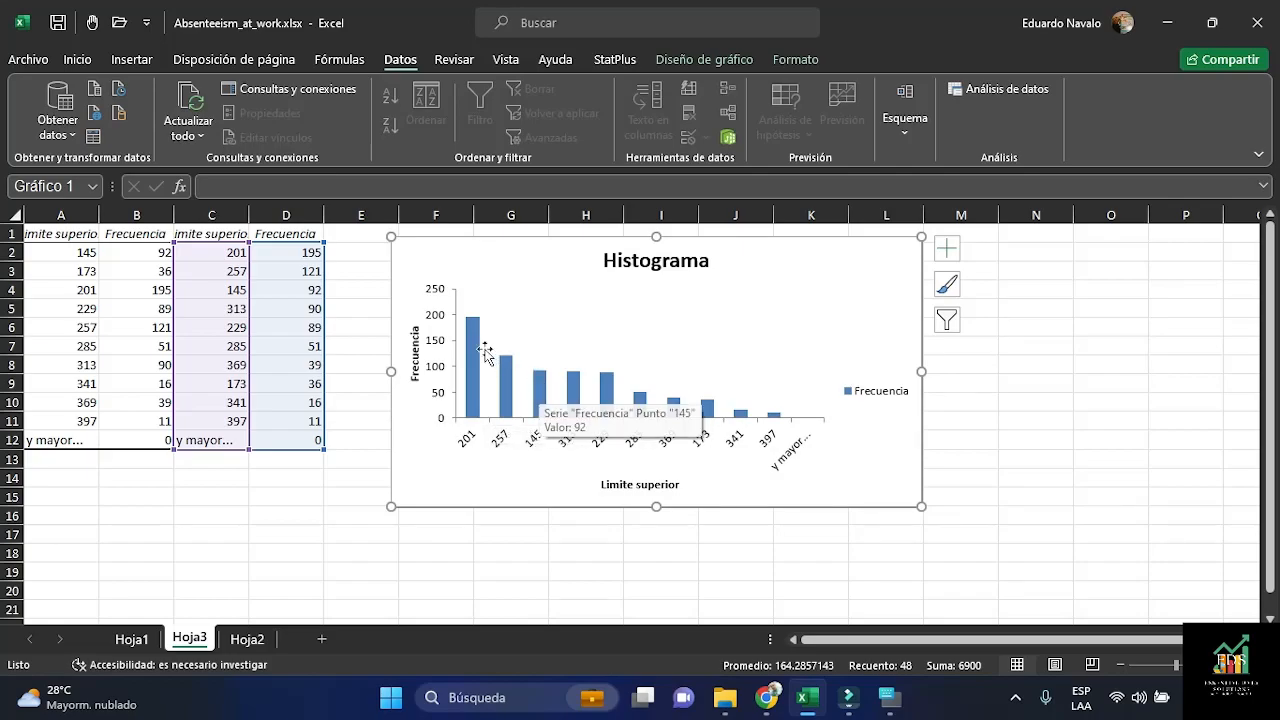
Copy the Frecuencia results B1:B11 from Hoja3 and paste them into Hoja2 starting at cell H15
{"action": "left_click", "coordinate": [137, 237]}
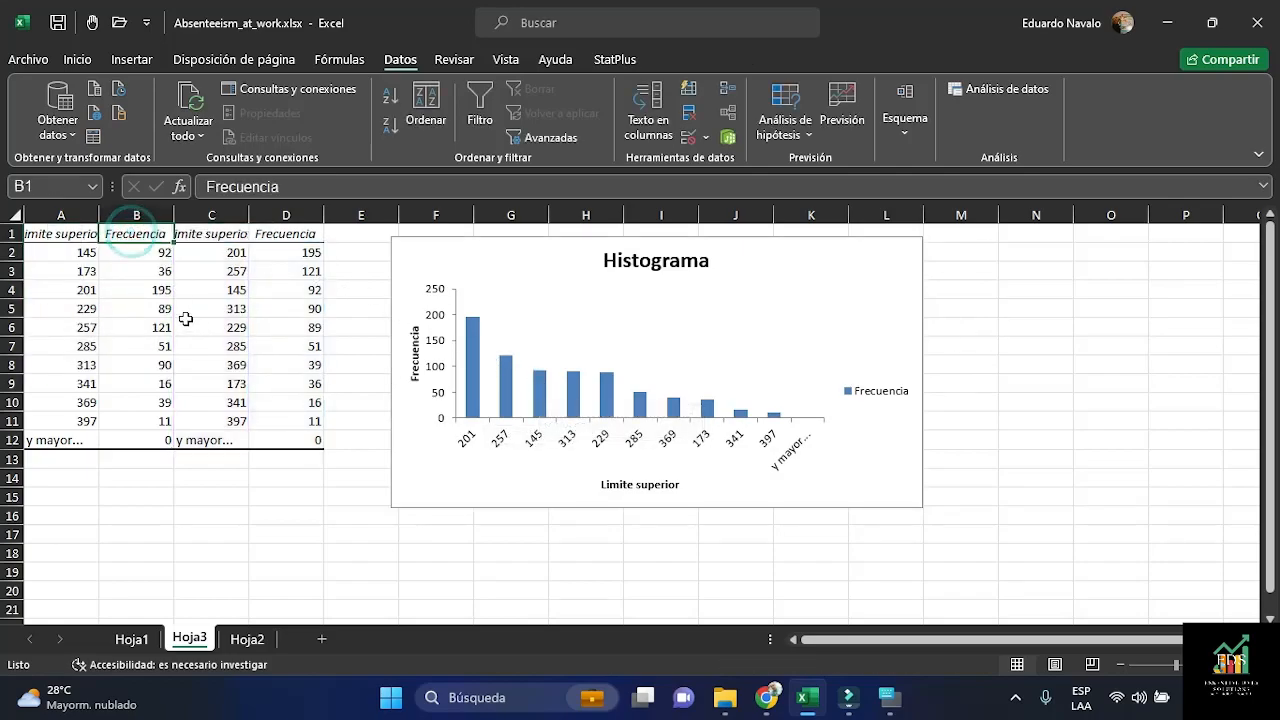
{"action": "left_click", "coordinate": [135, 250]}
{"action": "left_click_drag", "start_coordinate": [135, 260], "coordinate": [143, 421]}
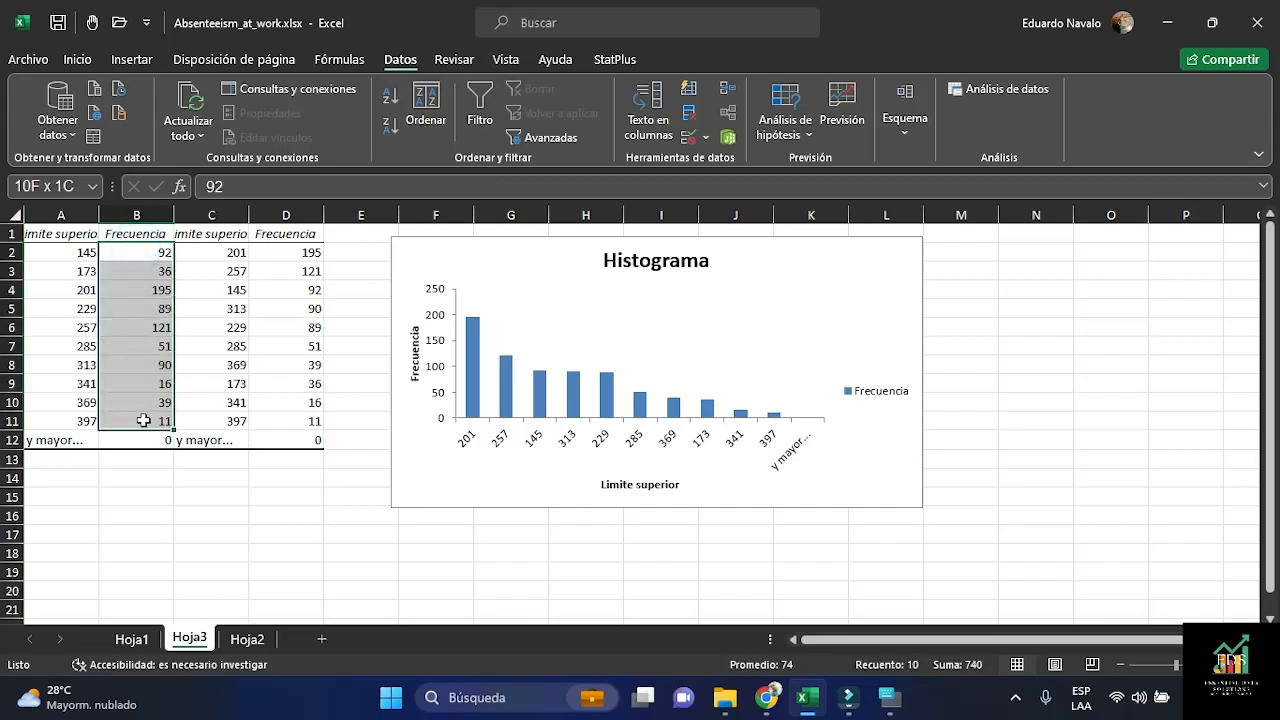
{"action": "left_click_drag", "start_coordinate": [118, 234], "coordinate": [137, 426]}
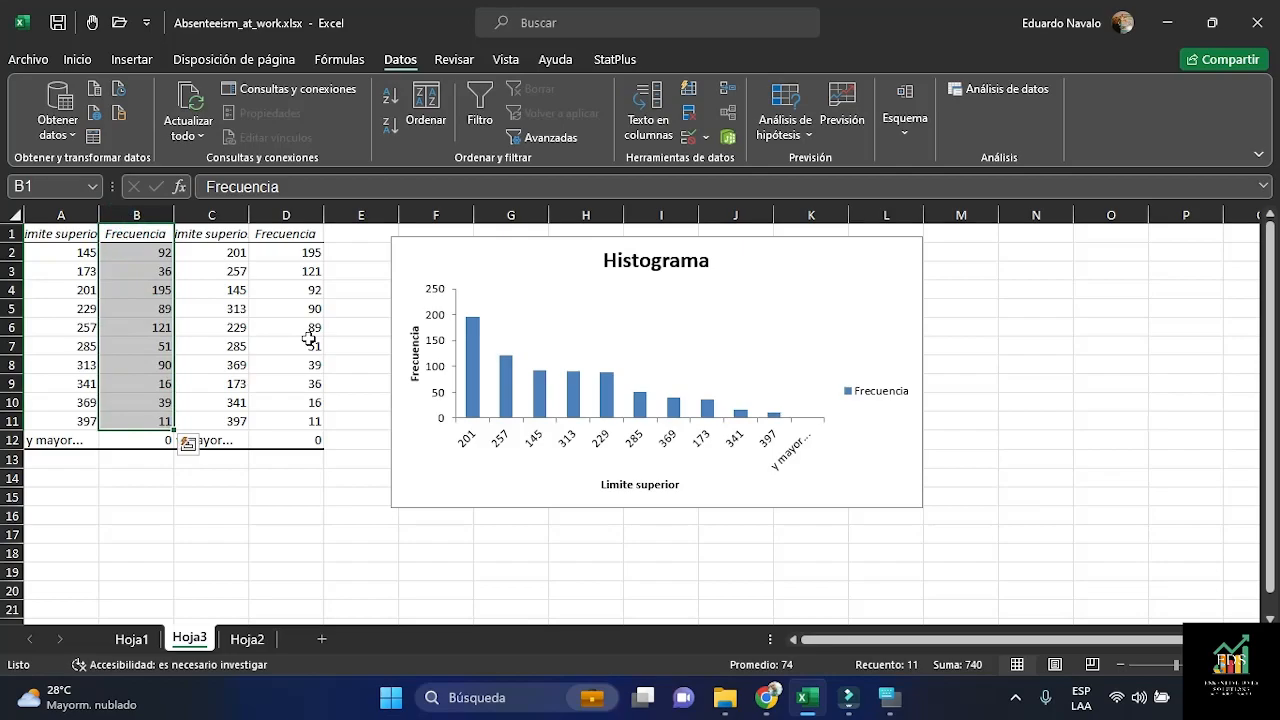
{"action": "key", "text": "ctrl+c"}
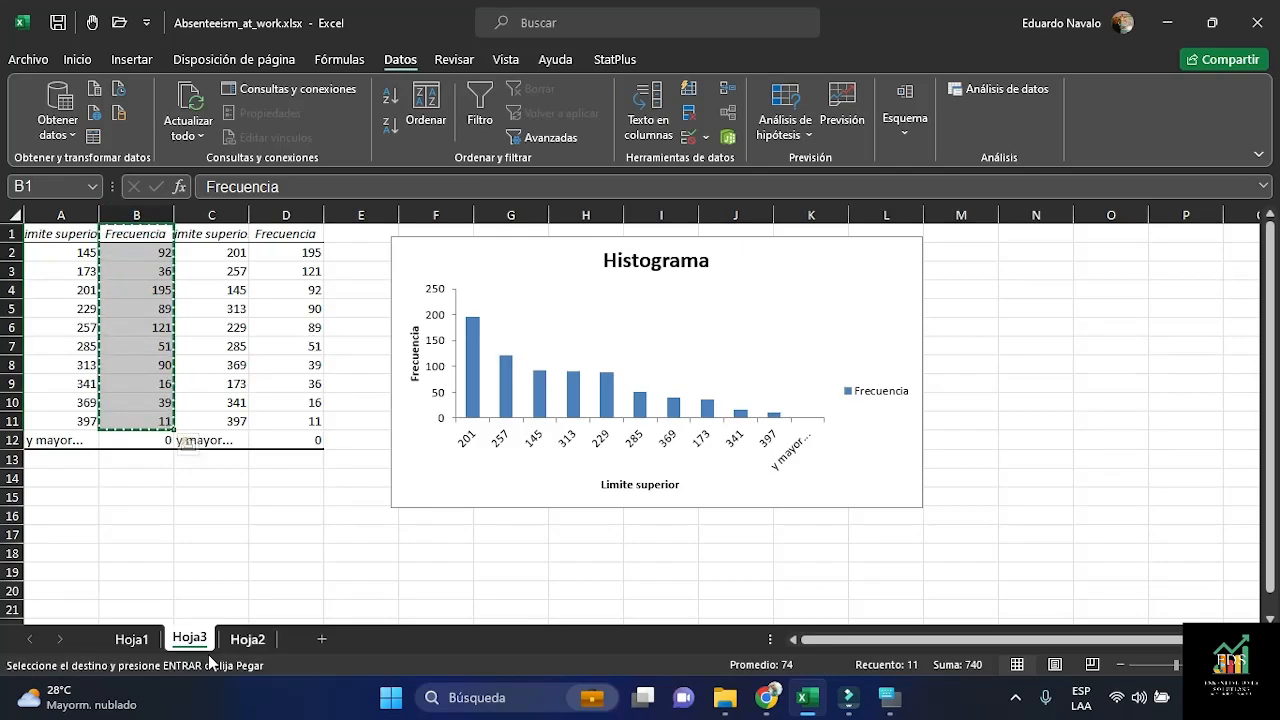
{"action": "left_click", "coordinate": [128, 639]}
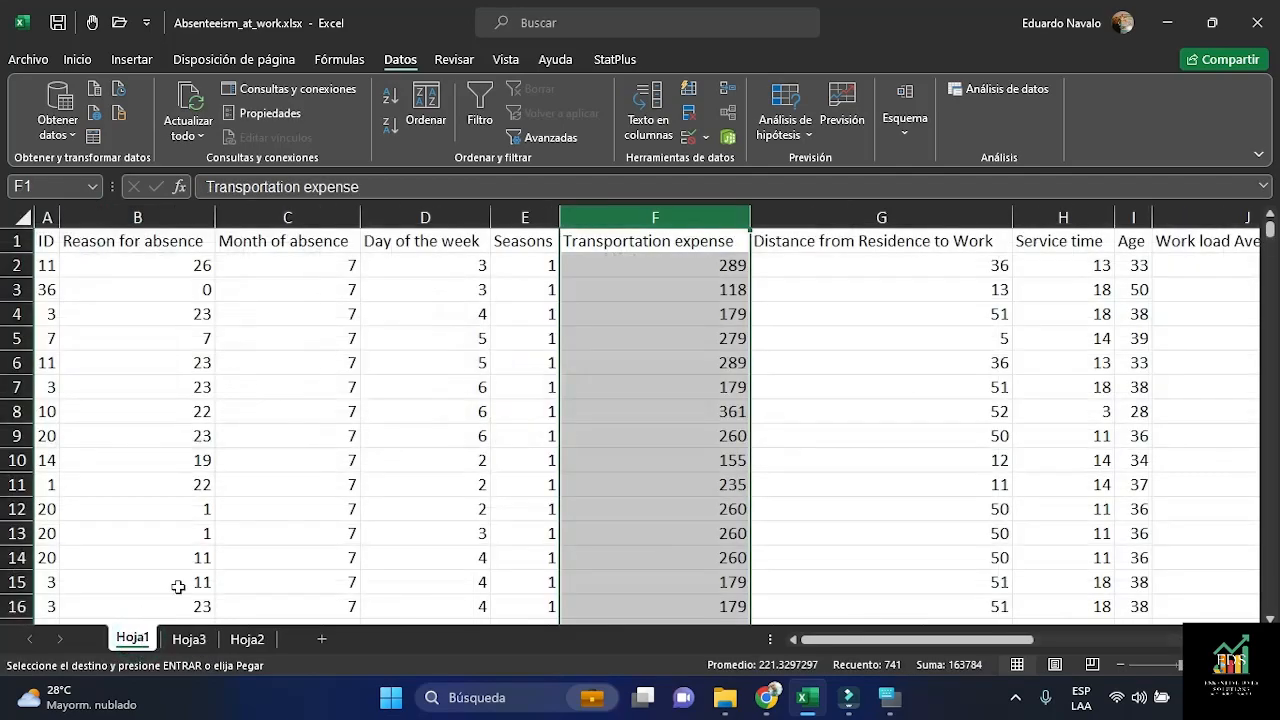
{"action": "left_click", "coordinate": [247, 639]}
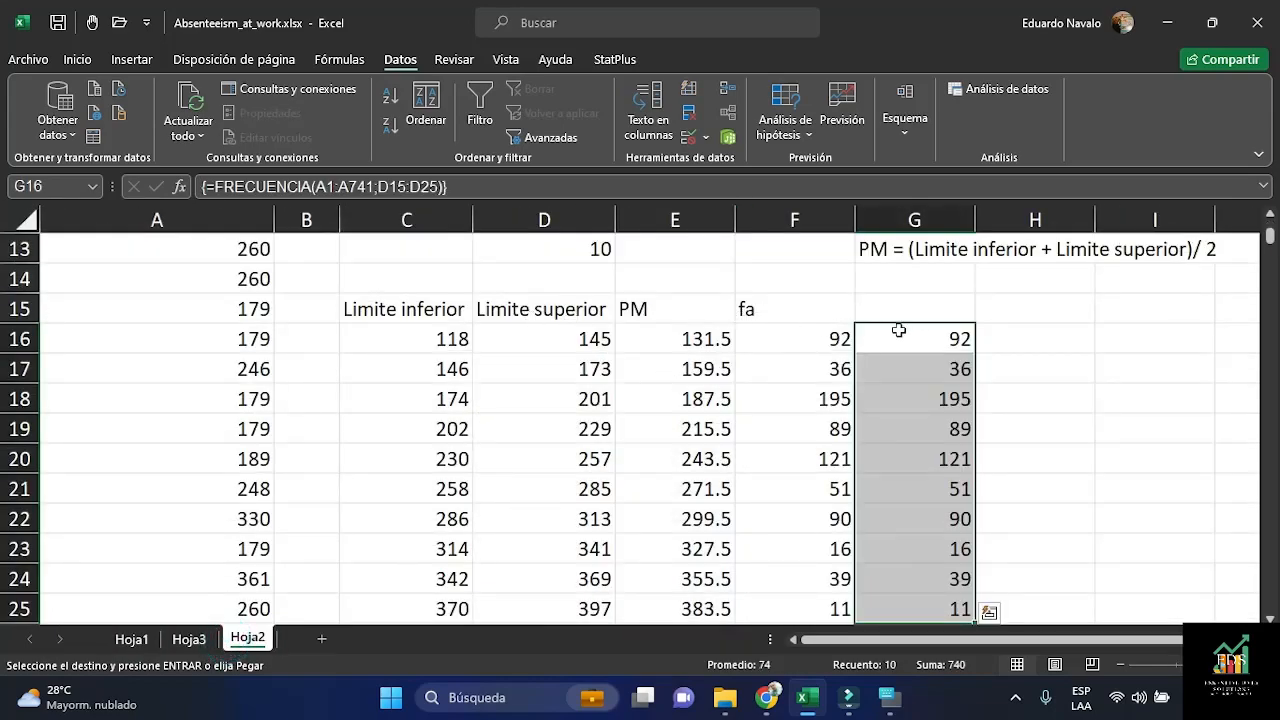
{"action": "left_click", "coordinate": [1034, 309]}
{"action": "right_click", "coordinate": [1034, 309]}
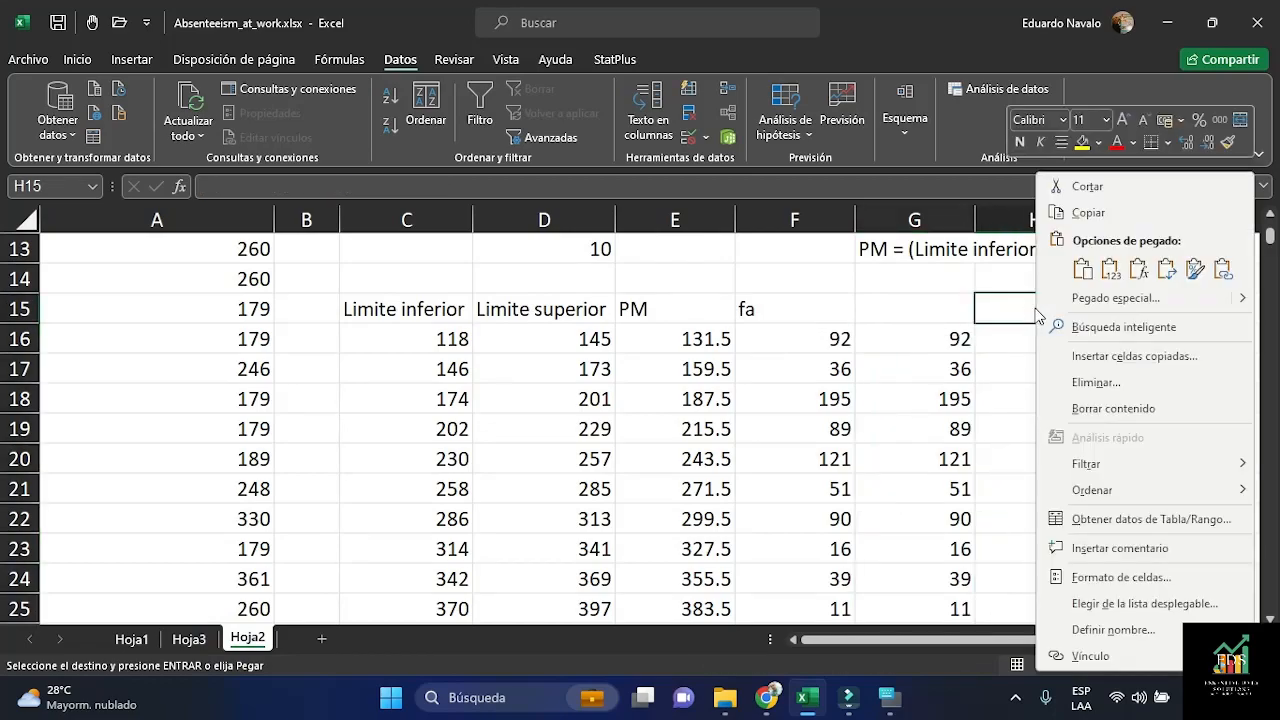
{"action": "left_click", "coordinate": [1082, 268]}
Compare the FRECUENCIA results in column G with the pasted histogram frequencies in column H, row by row through row 25
{"action": "scroll", "coordinate": [1166, 448], "scroll_direction": "down", "scroll_amount": 1}
{"action": "scroll", "coordinate": [1166, 448], "scroll_direction": "down", "scroll_amount": 1}
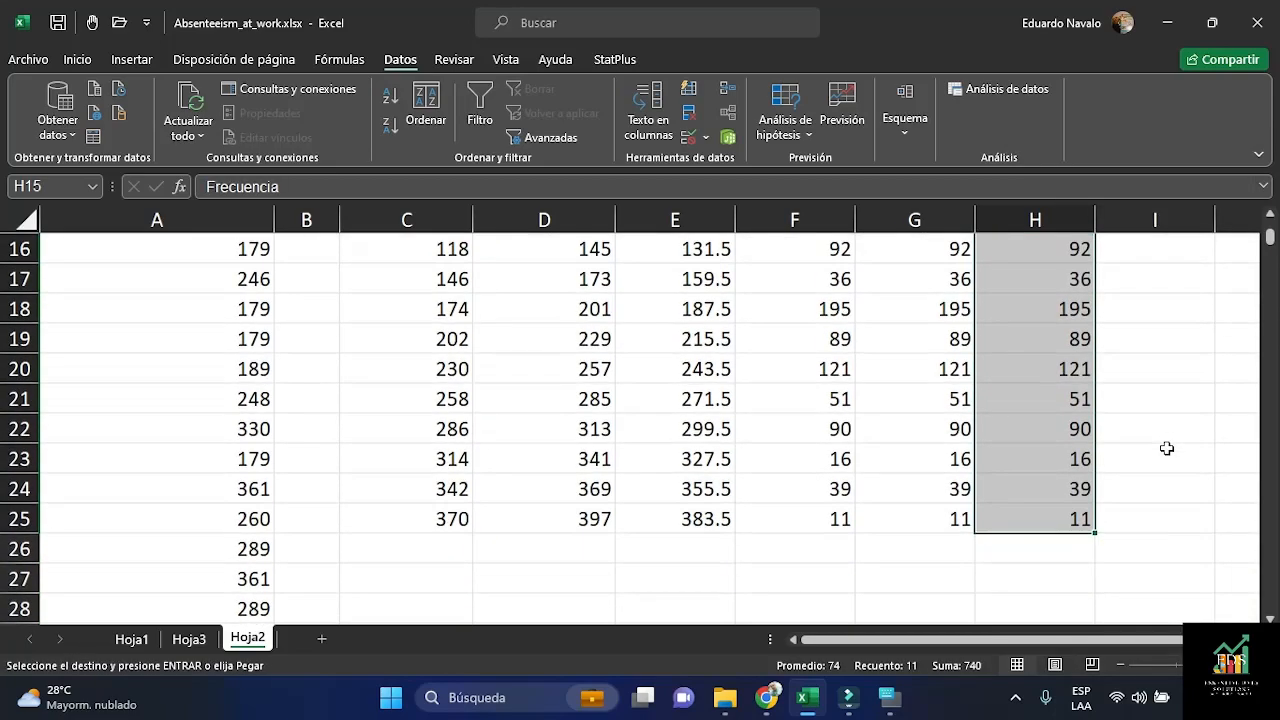
{"action": "scroll", "coordinate": [1166, 448], "scroll_direction": "up", "scroll_amount": 1}
{"action": "left_click_drag", "start_coordinate": [949, 343], "coordinate": [1012, 345]}
{"action": "left_click_drag", "start_coordinate": [948, 371], "coordinate": [1010, 373]}
{"action": "left_click_drag", "start_coordinate": [937, 400], "coordinate": [1000, 401]}
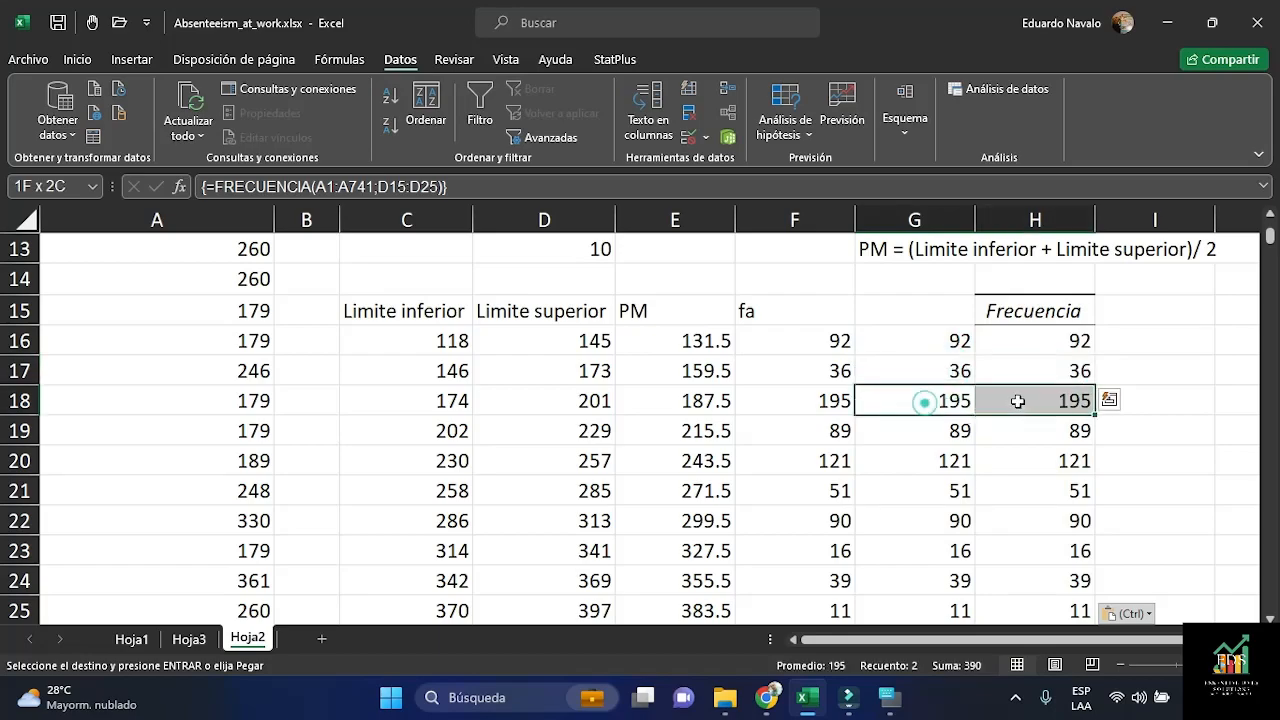
{"action": "left_click_drag", "start_coordinate": [925, 432], "coordinate": [1005, 432]}
{"action": "left_click_drag", "start_coordinate": [930, 460], "coordinate": [1078, 454]}
{"action": "left_click_drag", "start_coordinate": [931, 491], "coordinate": [1057, 483]}
{"action": "left_click_drag", "start_coordinate": [942, 525], "coordinate": [1014, 519]}
{"action": "scroll", "coordinate": [1014, 519], "scroll_direction": "down", "scroll_amount": 1}
{"action": "left_click_drag", "start_coordinate": [943, 457], "coordinate": [1040, 519]}
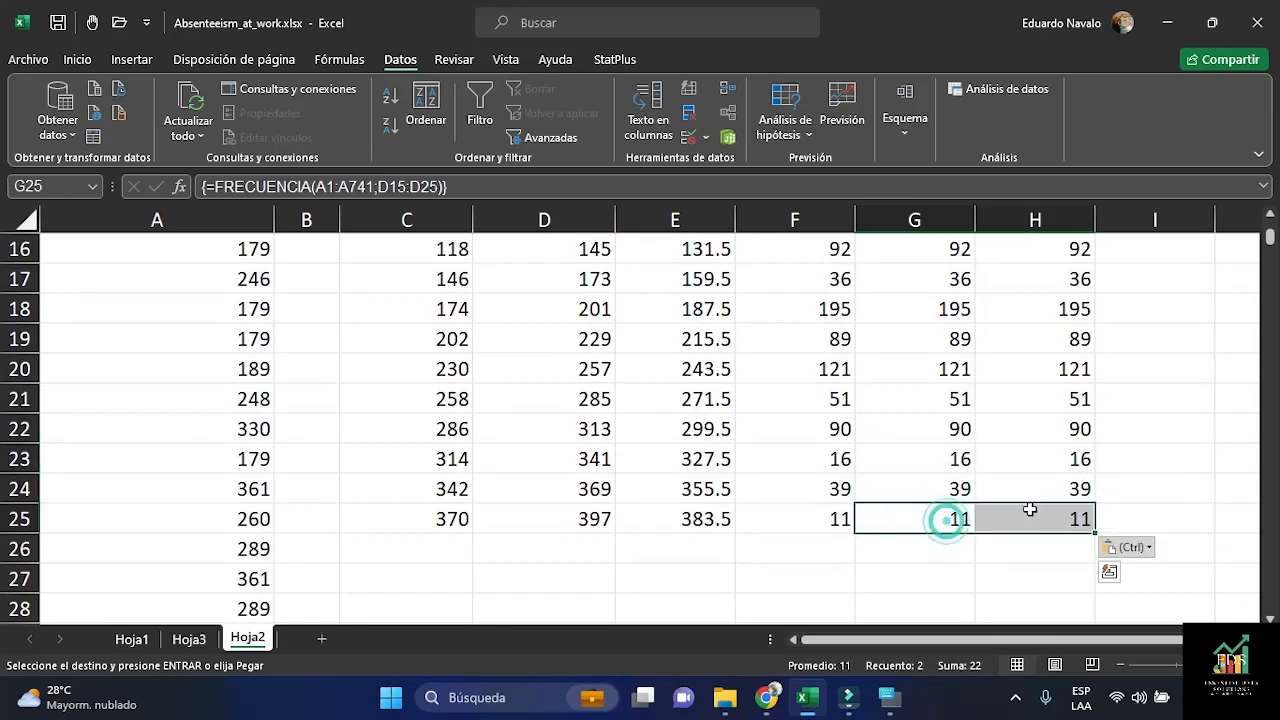
{"action": "scroll", "coordinate": [1031, 494], "scroll_direction": "up", "scroll_amount": 1}
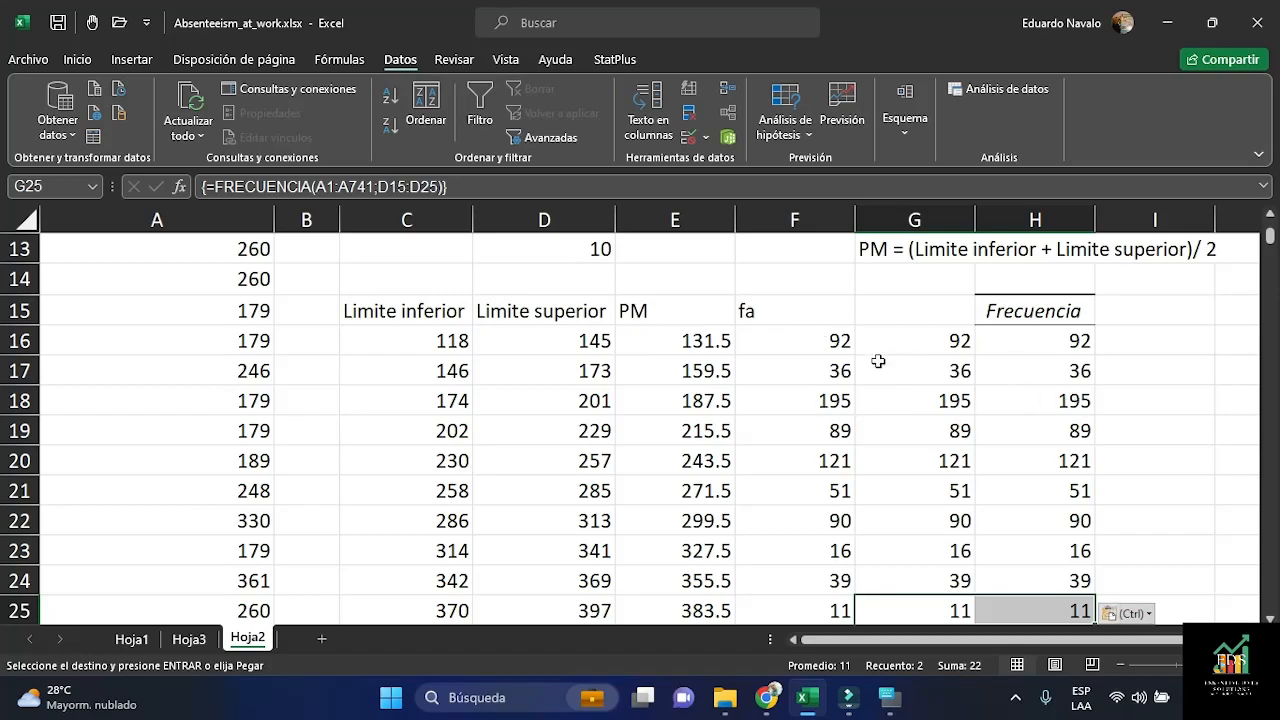
Review the contents of F16, G16 and H16 to compare the three absolute frequency methods
{"action": "left_click", "coordinate": [830, 338]}
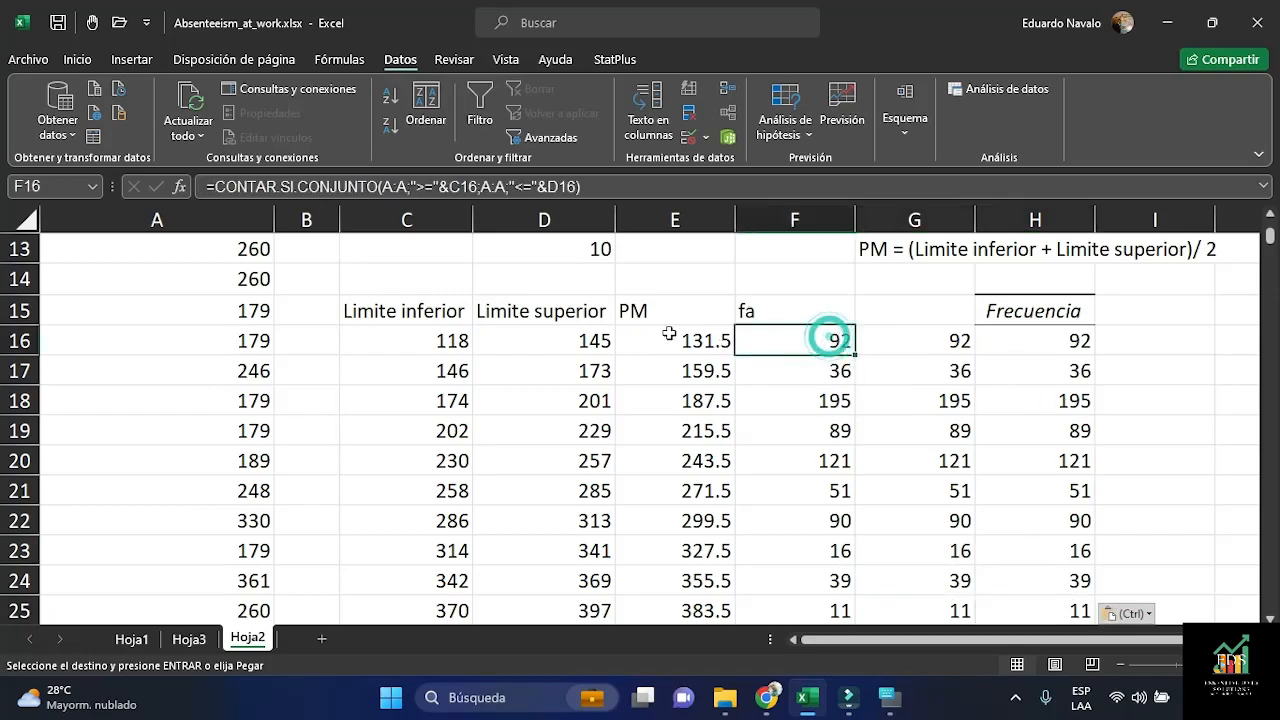
{"action": "left_click", "coordinate": [889, 340]}
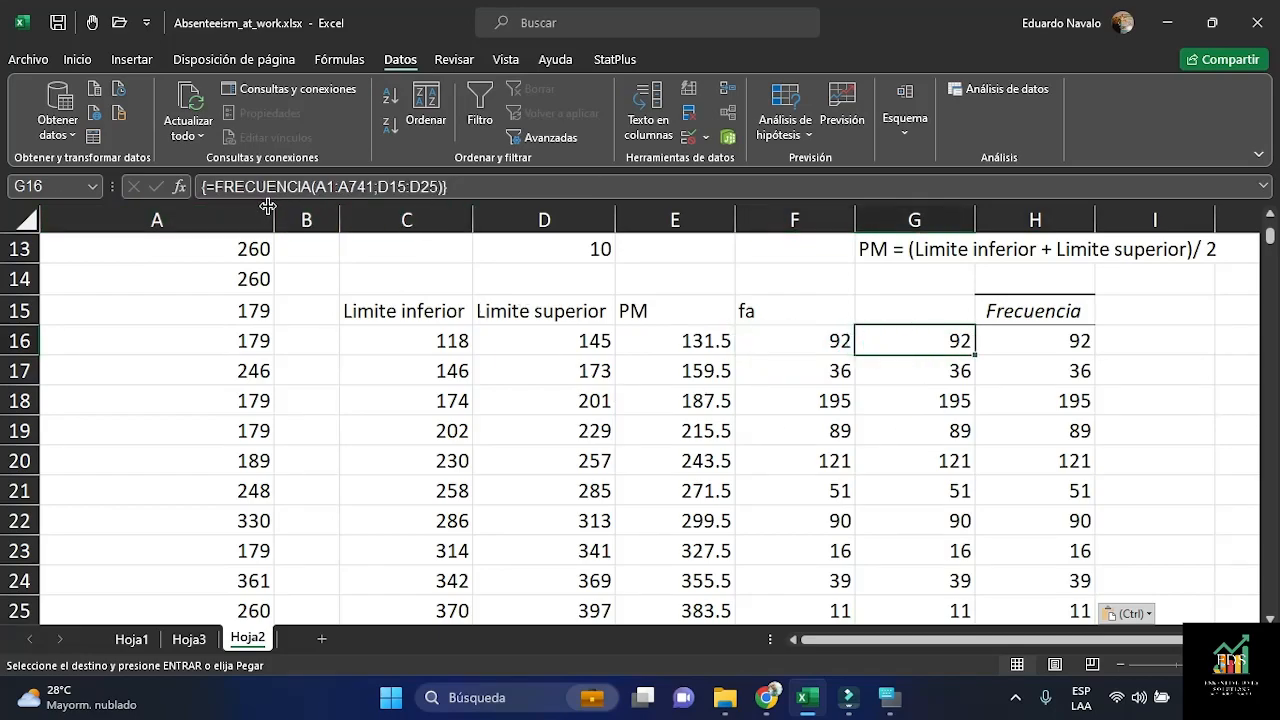
{"action": "left_click", "coordinate": [1016, 334]}
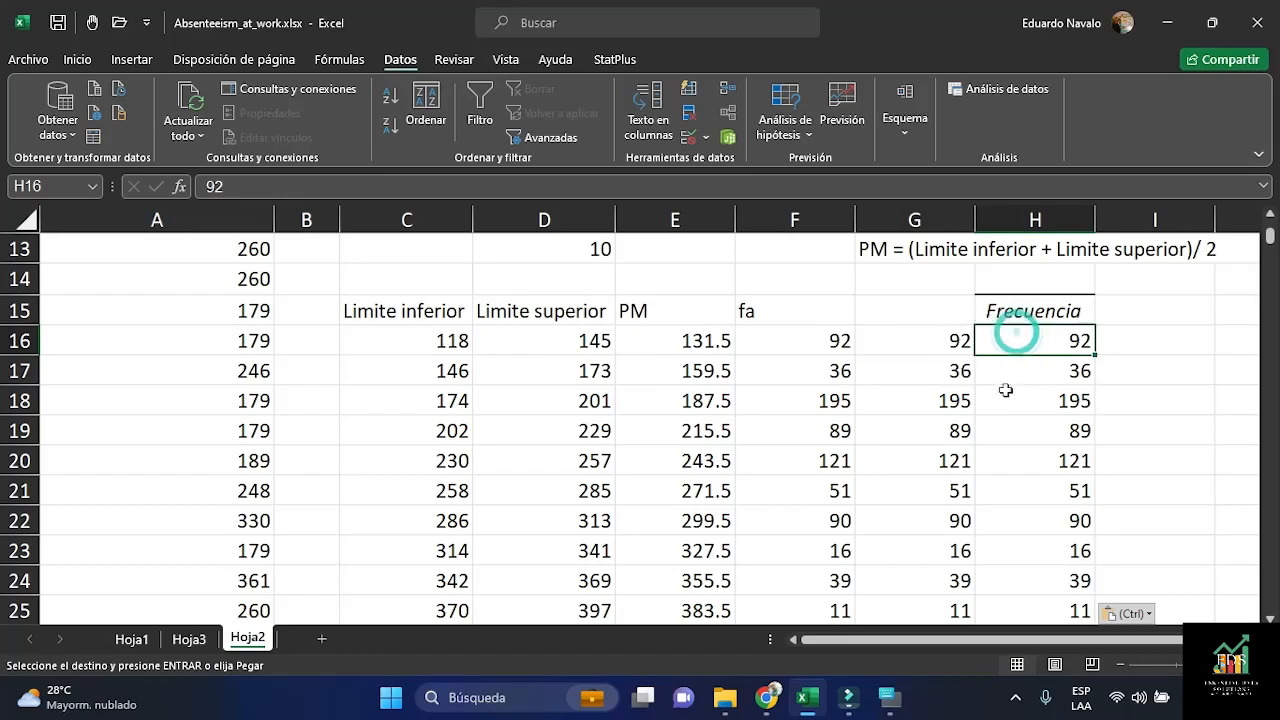
Enter the heading "Paso 6. Calcular frecuencia relativa" in cell K7
{"action": "left_click_drag", "start_coordinate": [1070, 639], "coordinate": [1113, 647]}
{"action": "mouse_move", "coordinate": [1124, 643]}
{"action": "left_mouse_down"}
{"action": "mouse_move", "coordinate": [1063, 641]}
{"action": "mouse_move", "coordinate": [1140, 637]}
{"action": "left_mouse_up"}
{"action": "scroll", "coordinate": [1114, 560], "scroll_direction": "up", "scroll_amount": 4}
{"action": "double_click", "coordinate": [1140, 428]}
{"action": "type", "text": "PAO"}
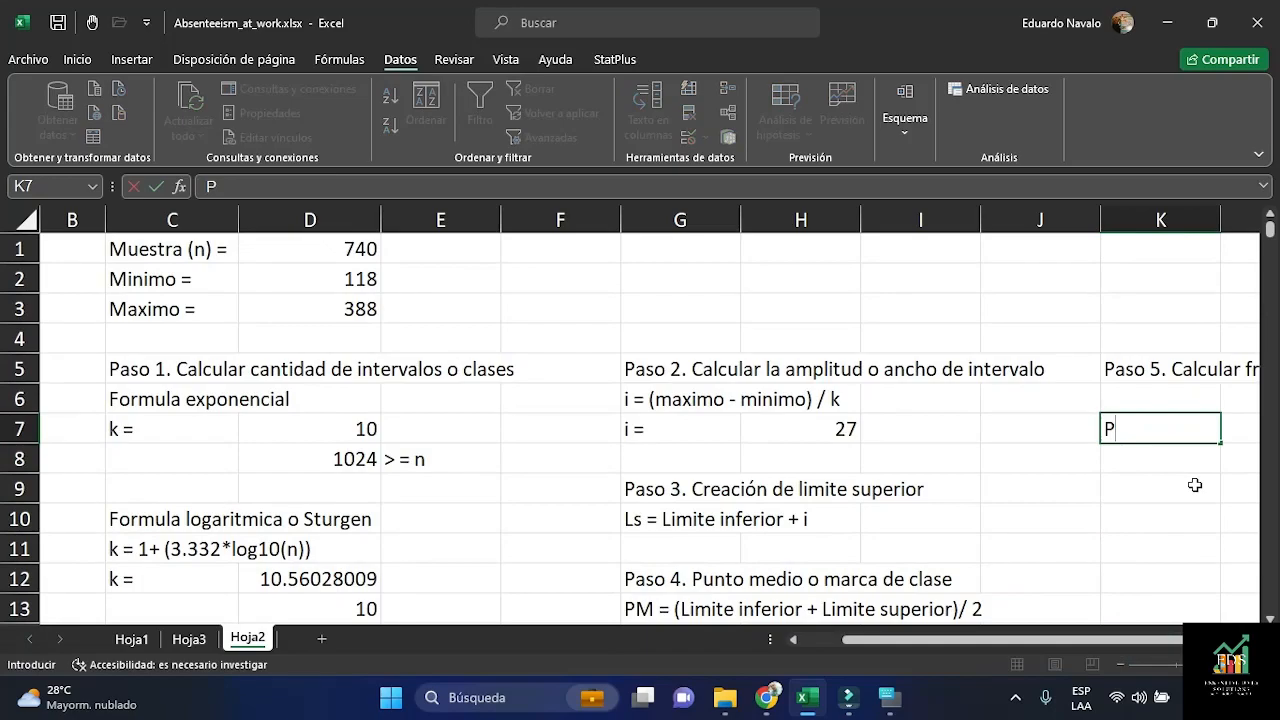
{"action": "key", "text": "BackSpace"}
{"action": "key", "text": "BackSpace"}
{"action": "type", "text": "A"}
{"action": "key", "text": "BackSpace"}
{"action": "type", "text": "aso 6. Calcular frecu"}
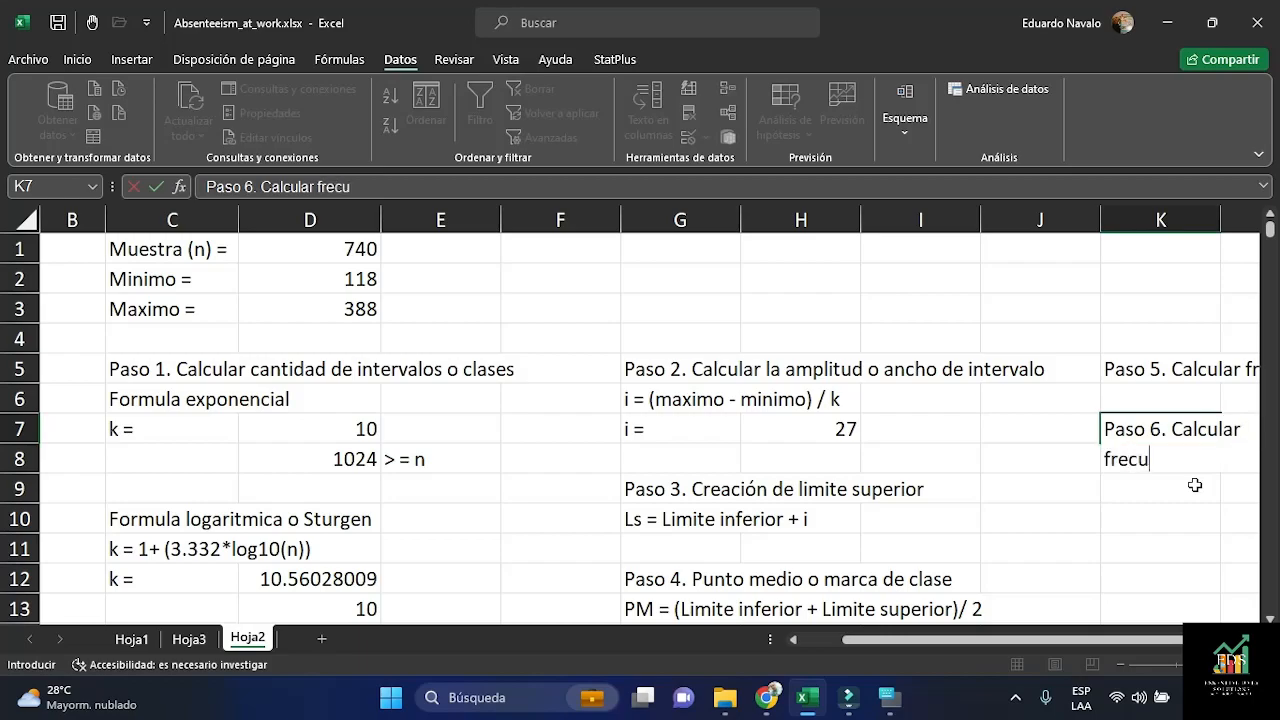
{"action": "type", "text": "encia relativa"}
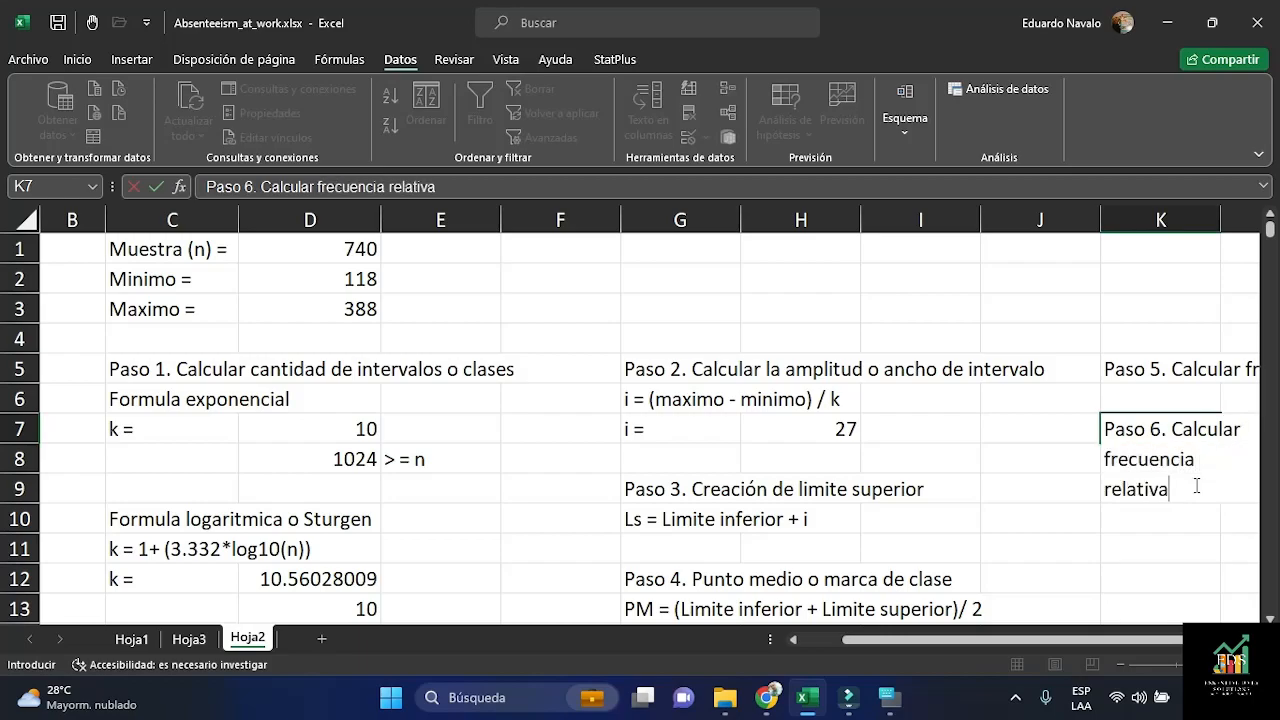
{"action": "key", "text": "Return"}
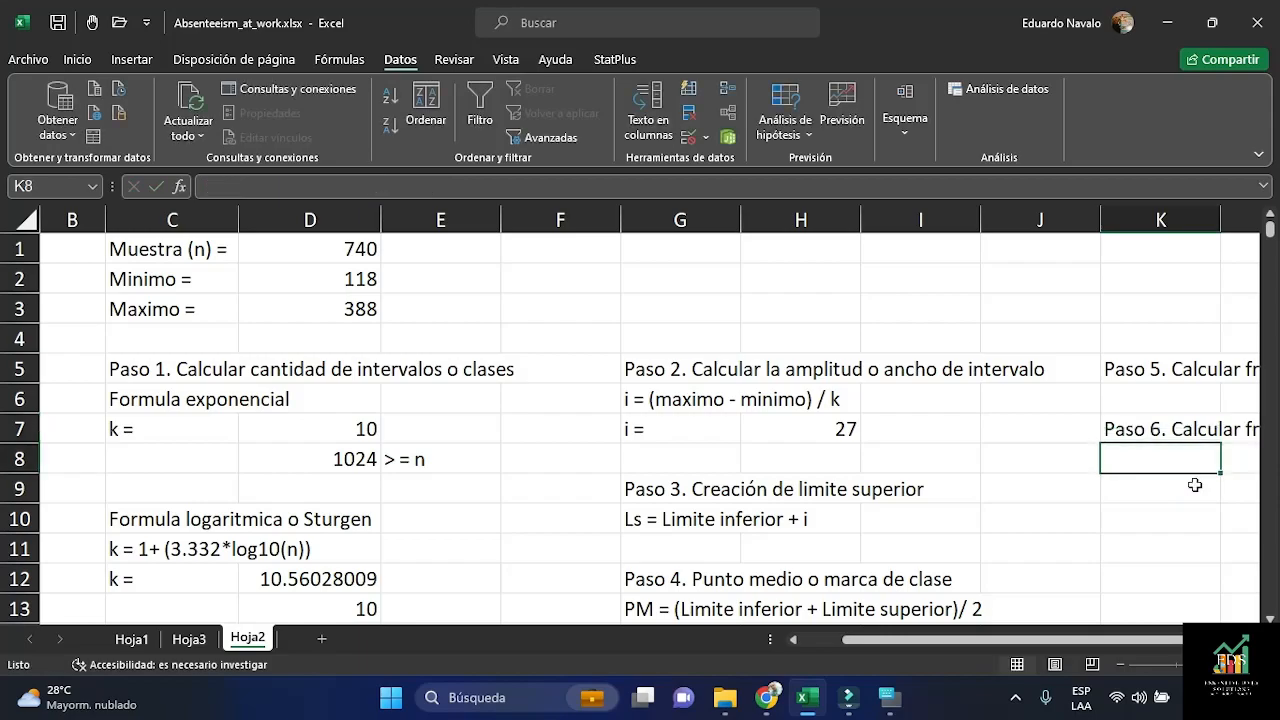
Enter the relative frequency formula note "fr = frecuencia absoluta / n" in cell K8 and review it
{"action": "type", "text": "fr"}
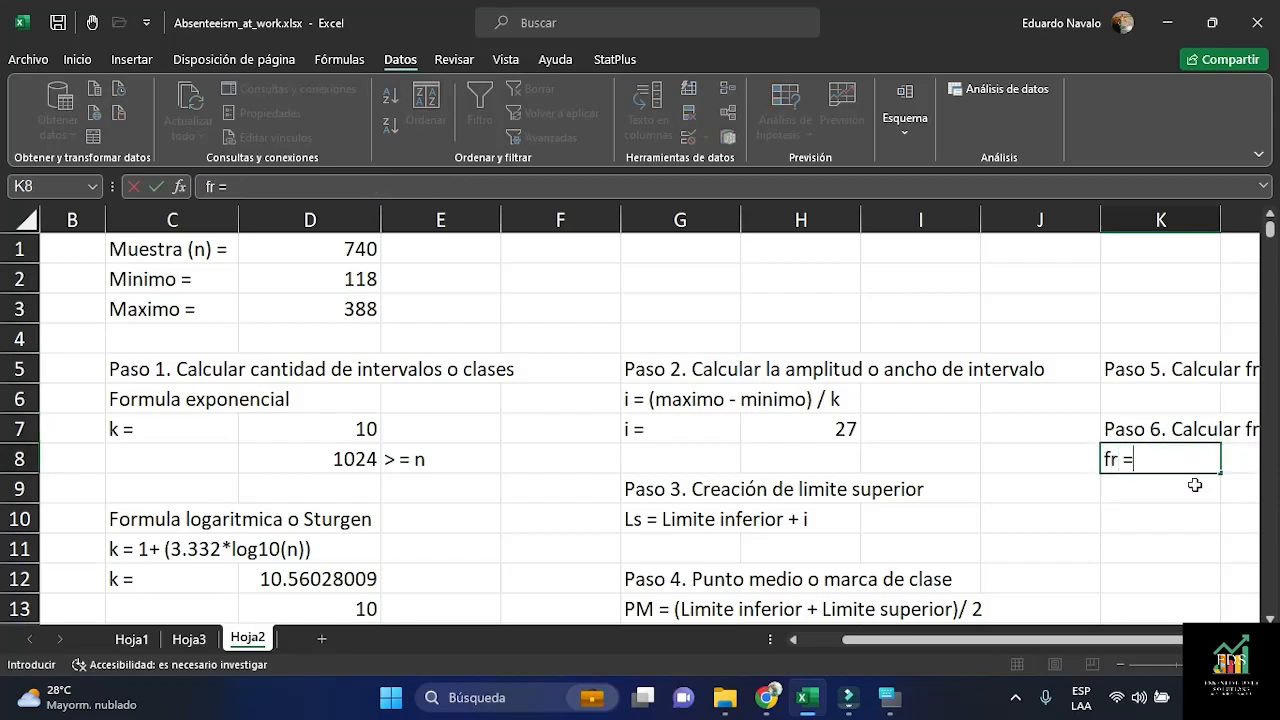
{"action": "type", "text": " = fre"}
{"action": "type", "text": "u"}
{"action": "type", "text": "uan"}
{"action": "key", "text": "BackSpace"}
{"action": "key", "text": "BackSpace"}
{"action": "type", "text": "encia absolu"}
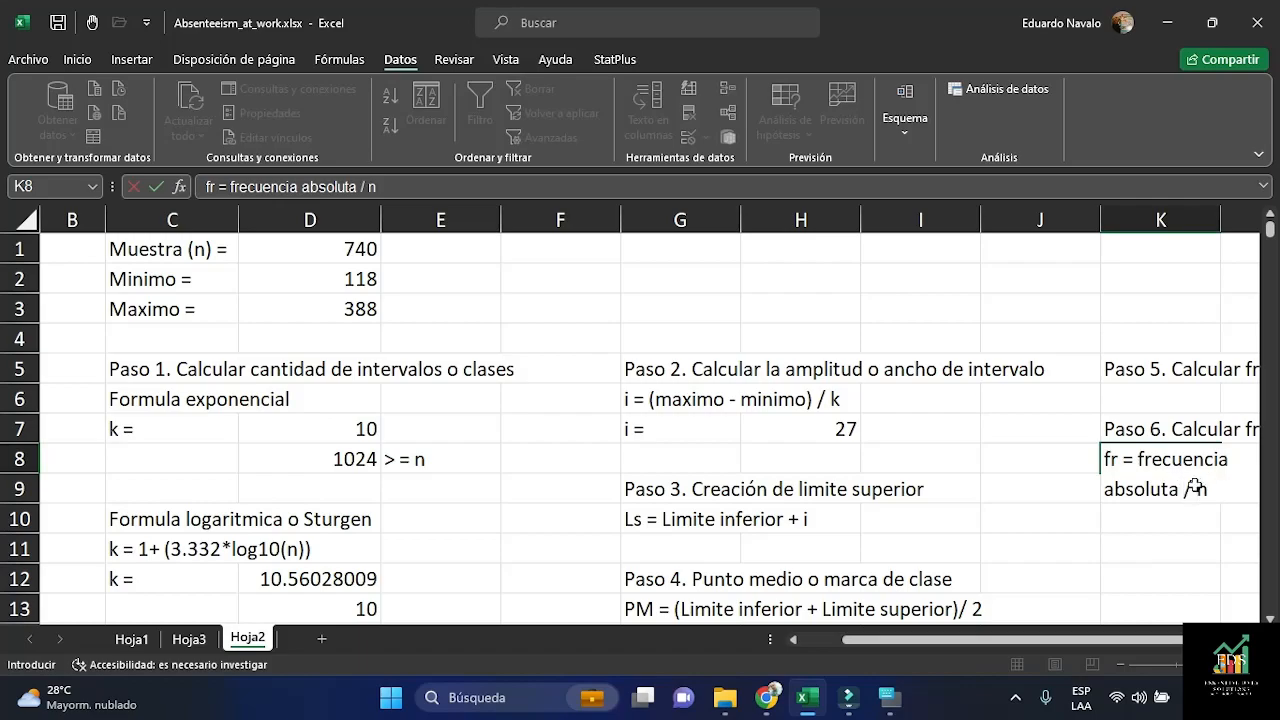
{"action": "key", "text": "Return"}
{"action": "left_click", "coordinate": [1140, 638]}
{"action": "left_click_drag", "start_coordinate": [1140, 638], "coordinate": [1185, 638]}
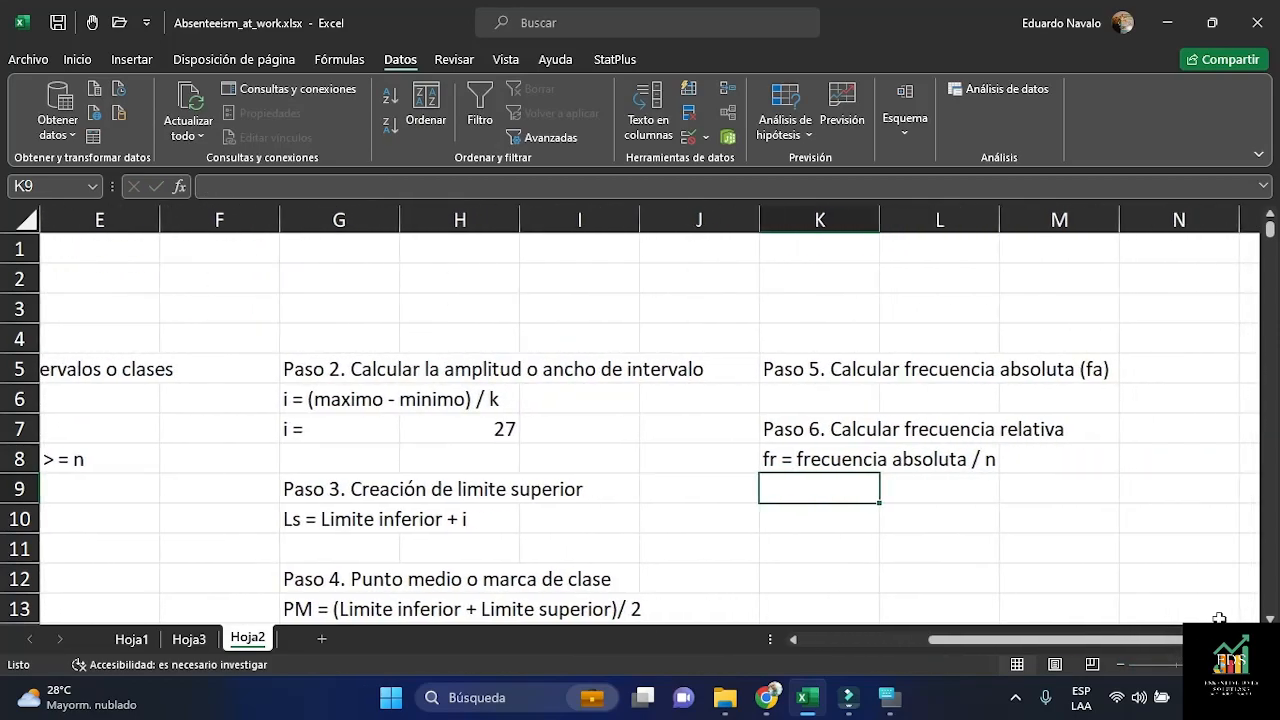
{"action": "left_click", "coordinate": [806, 453]}
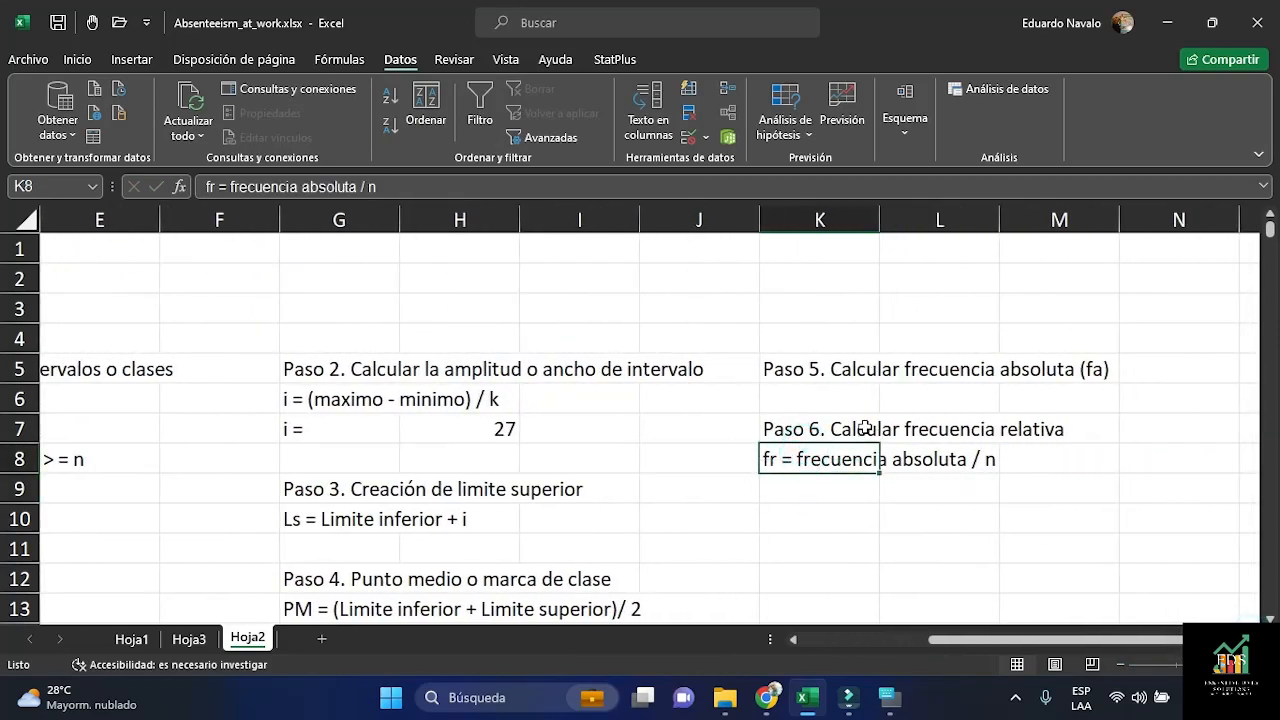
Add the column header "fr" in cell I15 of the frequency table, beside Frecuencia
{"action": "scroll", "coordinate": [866, 428], "scroll_direction": "down", "scroll_amount": 4}
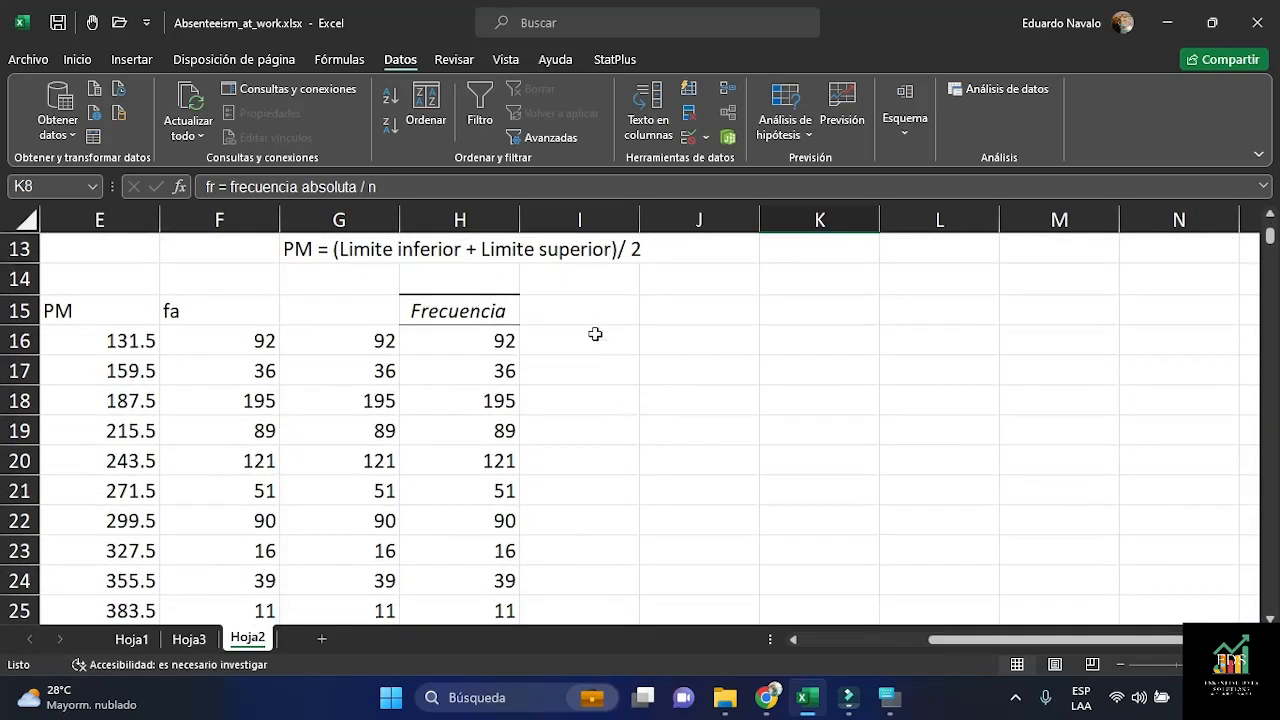
{"action": "left_click", "coordinate": [575, 311]}
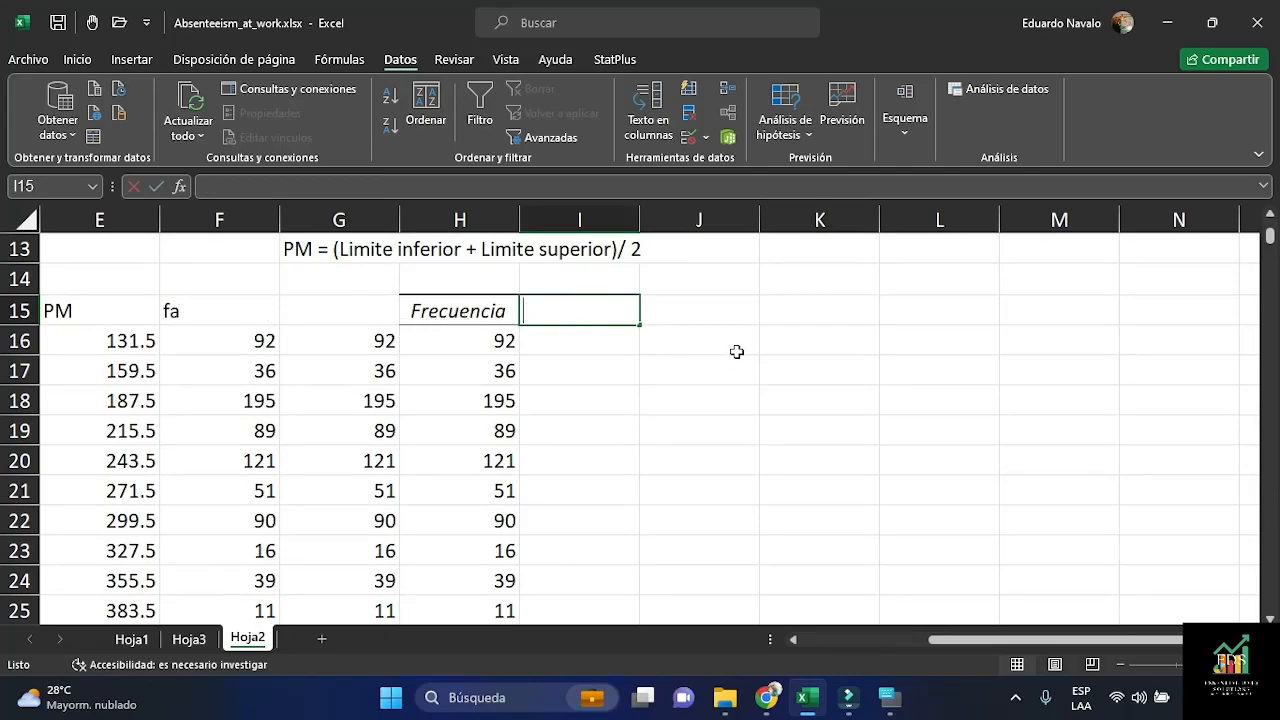
{"action": "type", "text": "fr"}
{"action": "key", "text": "Return"}
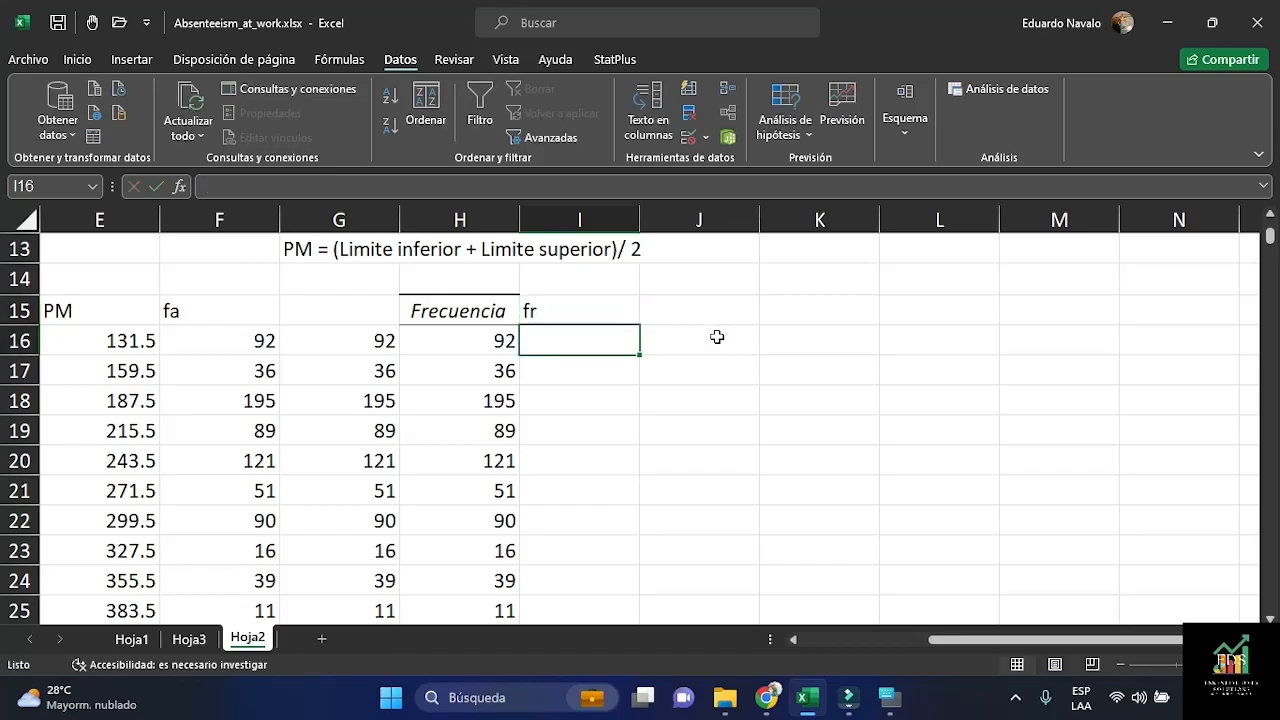
Total the three absolute frequency columns with Autosuma in cells F26:H26
{"action": "scroll", "coordinate": [543, 350], "scroll_direction": "down", "scroll_amount": 1}
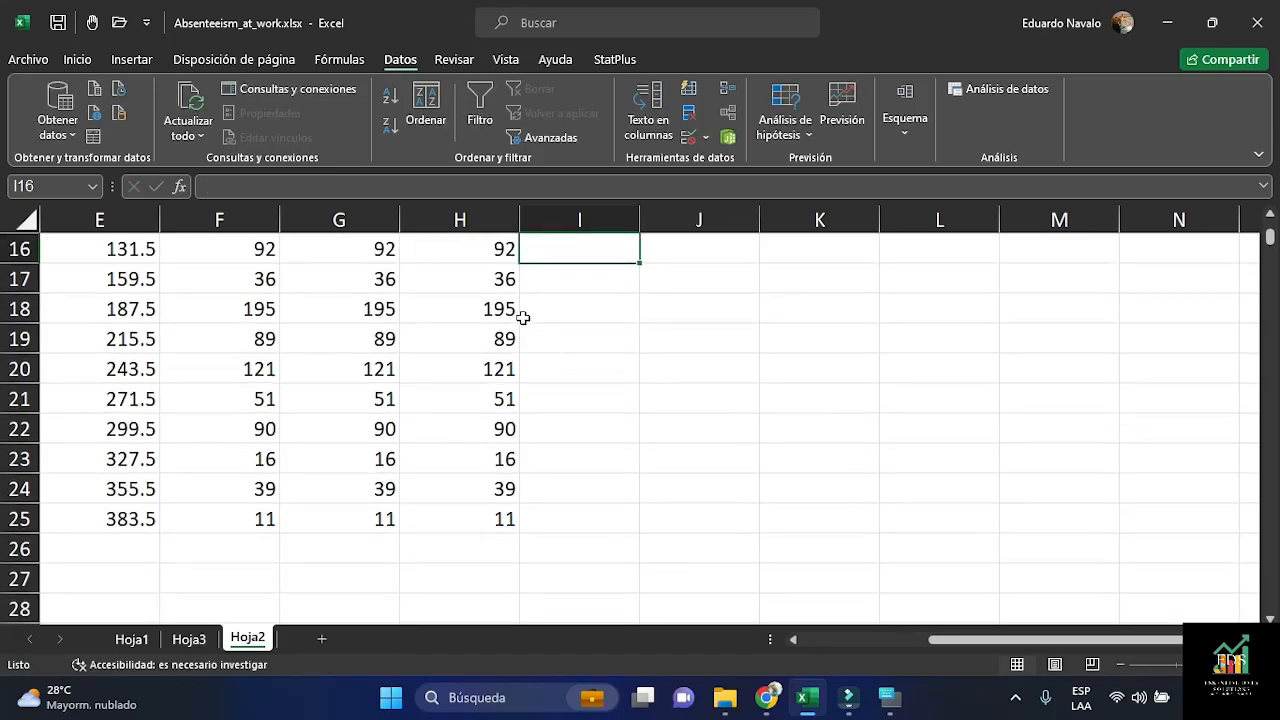
{"action": "scroll", "coordinate": [522, 317], "scroll_direction": "up", "scroll_amount": 1}
{"action": "scroll", "coordinate": [507, 302], "scroll_direction": "down", "scroll_amount": 1}
{"action": "left_click_drag", "start_coordinate": [256, 546], "coordinate": [456, 546]}
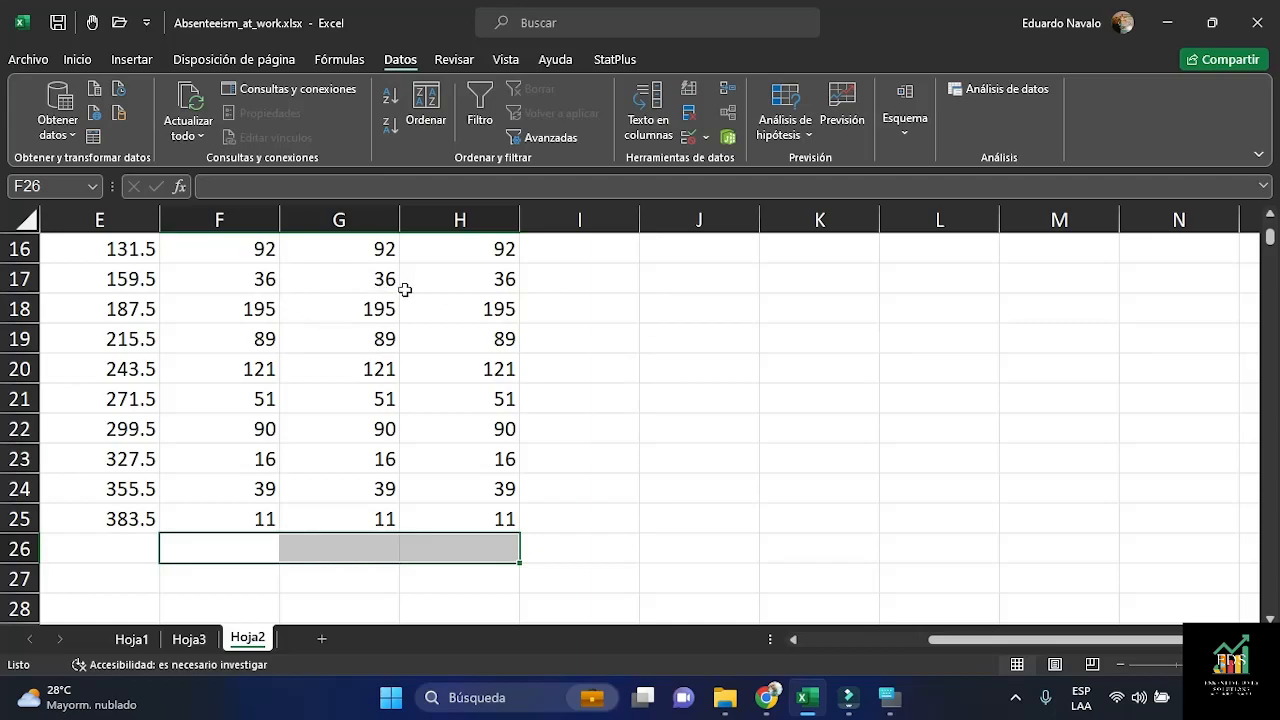
{"action": "left_click", "coordinate": [80, 62]}
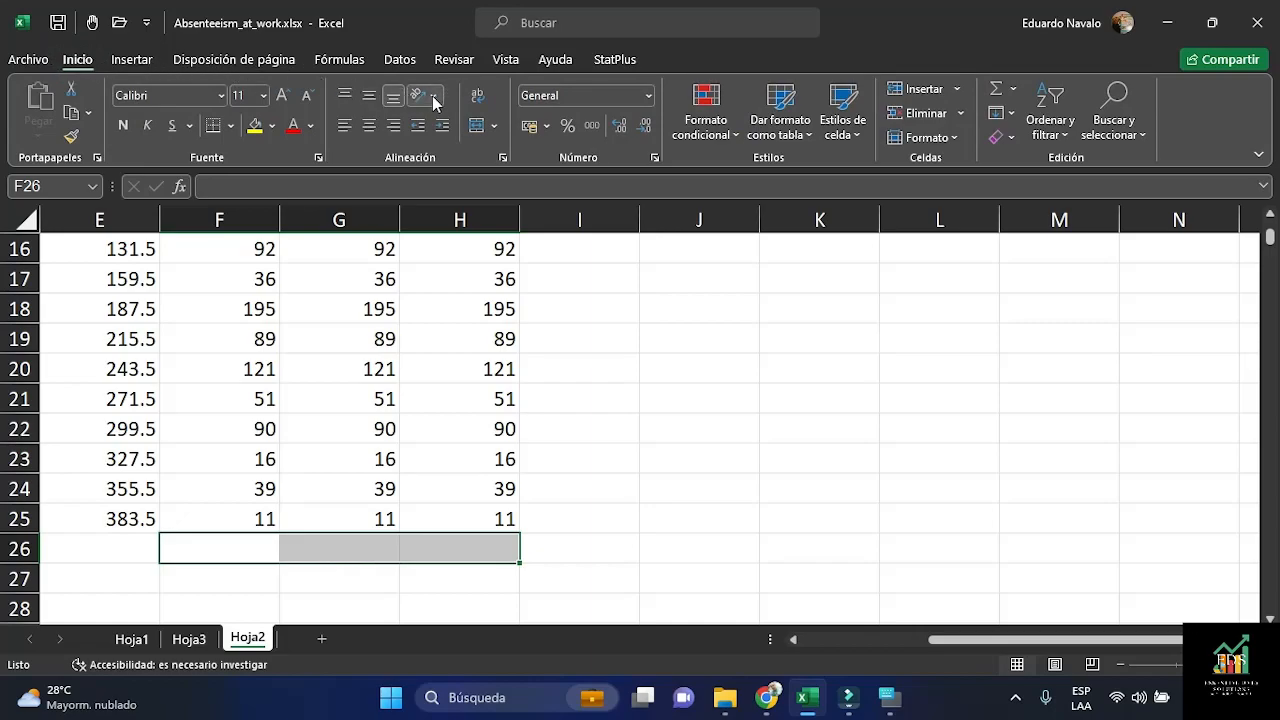
{"action": "left_click", "coordinate": [996, 92]}
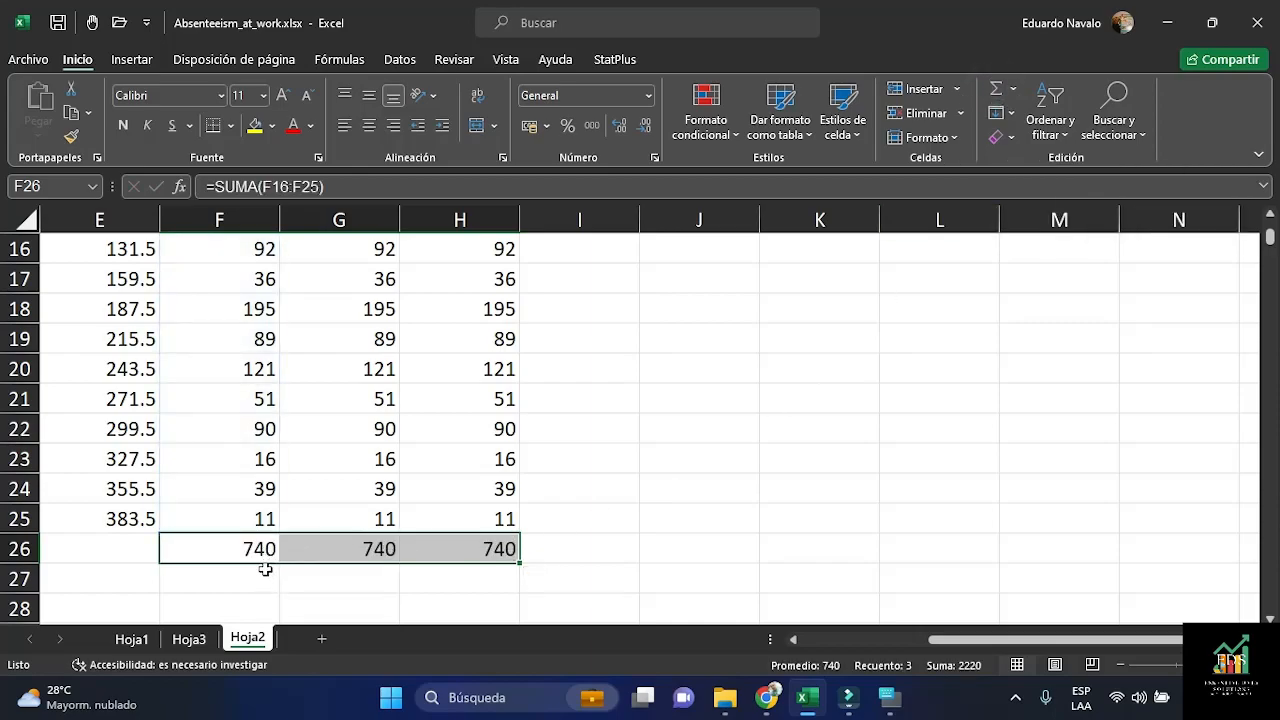
Compare the frequency totals in row 26 with the sample size n in D1, and return to the frequency table
{"action": "left_click", "coordinate": [452, 544]}
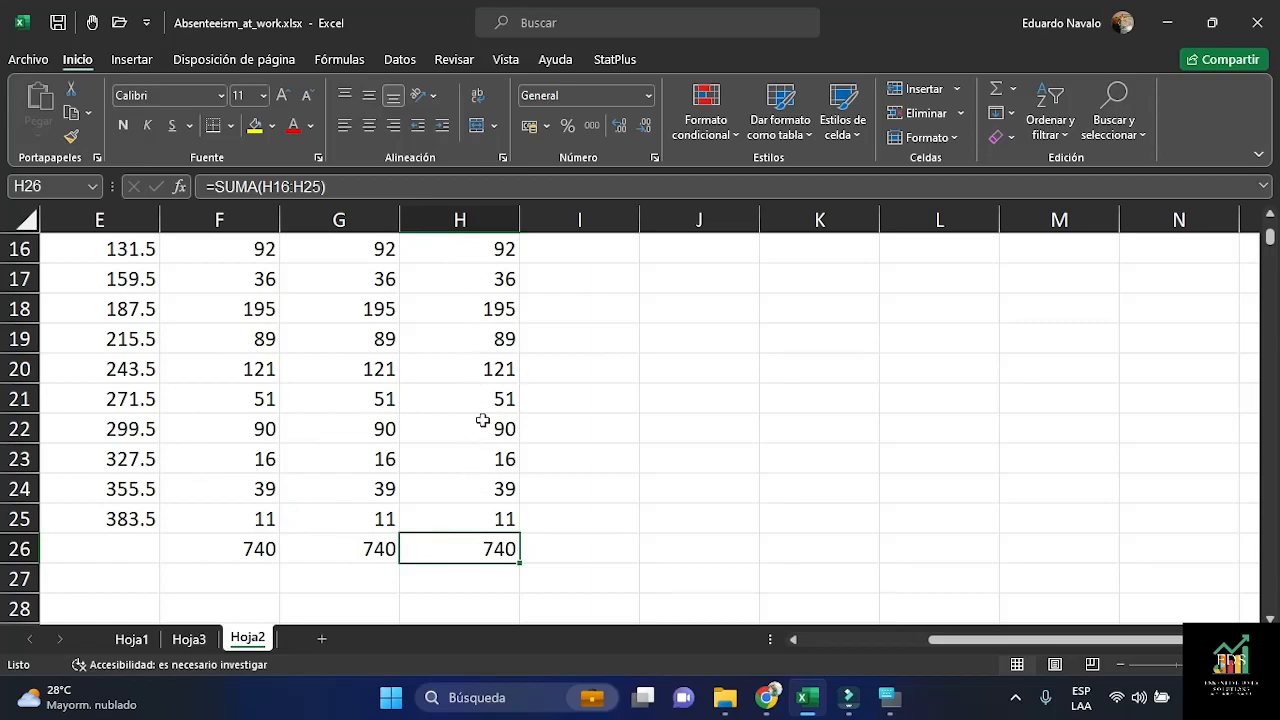
{"action": "left_click_drag", "start_coordinate": [964, 640], "coordinate": [832, 640]}
{"action": "scroll", "coordinate": [603, 420], "scroll_direction": "up", "scroll_amount": 5}
{"action": "left_click", "coordinate": [508, 271]}
{"action": "left_click", "coordinate": [512, 243]}
{"action": "scroll", "coordinate": [851, 393], "scroll_direction": "down", "scroll_amount": 6}
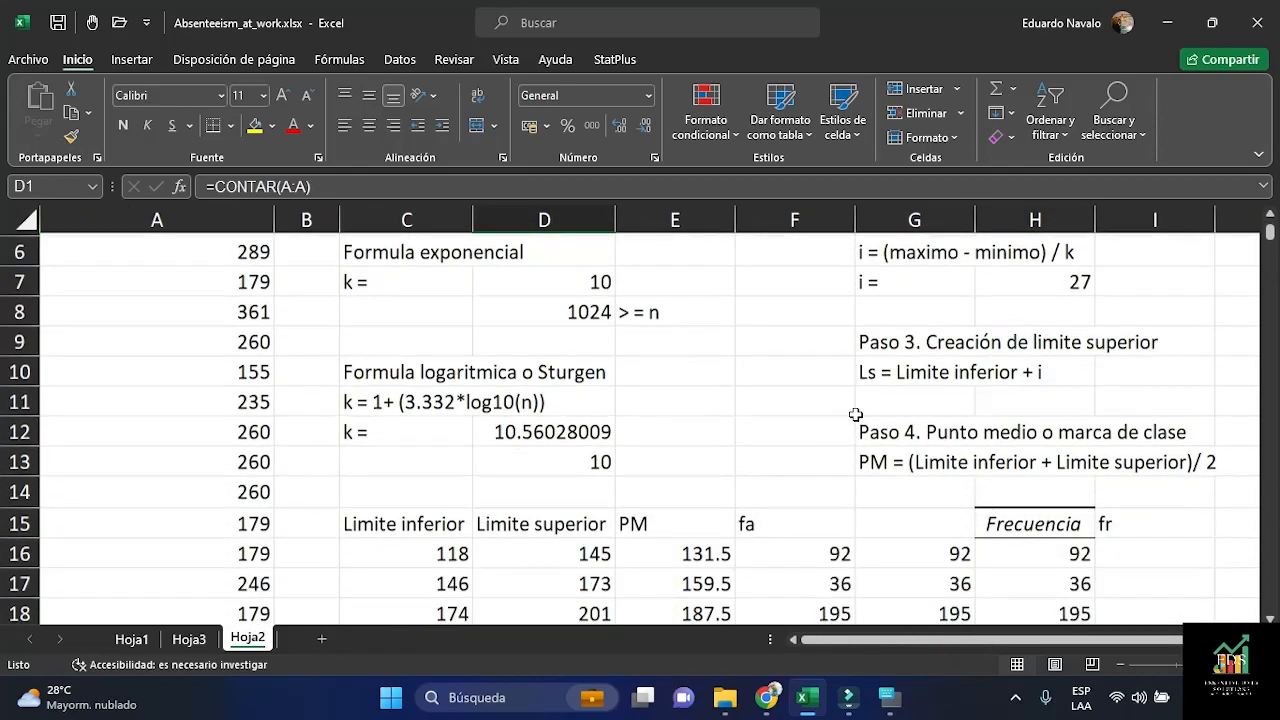
{"action": "scroll", "coordinate": [851, 393], "scroll_direction": "up", "scroll_amount": 1}
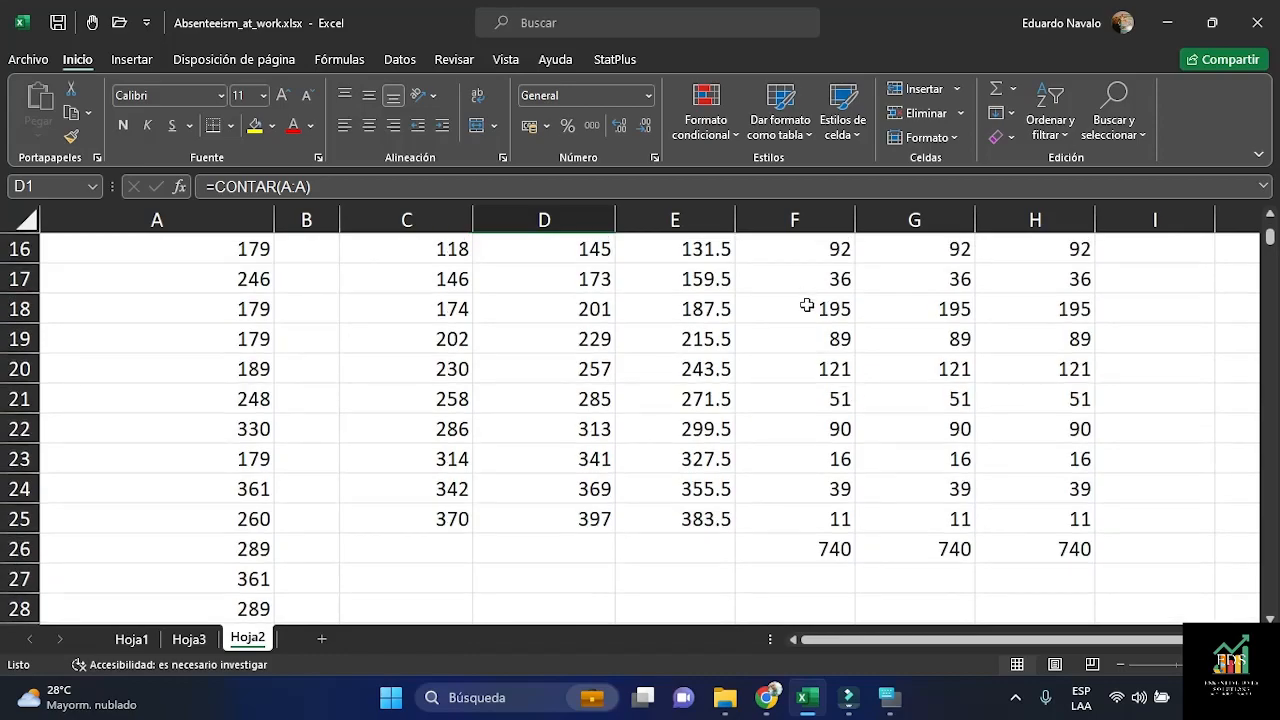
{"action": "left_click_drag", "start_coordinate": [918, 645], "coordinate": [964, 639]}
{"action": "scroll", "coordinate": [957, 497], "scroll_direction": "up", "scroll_amount": 1}
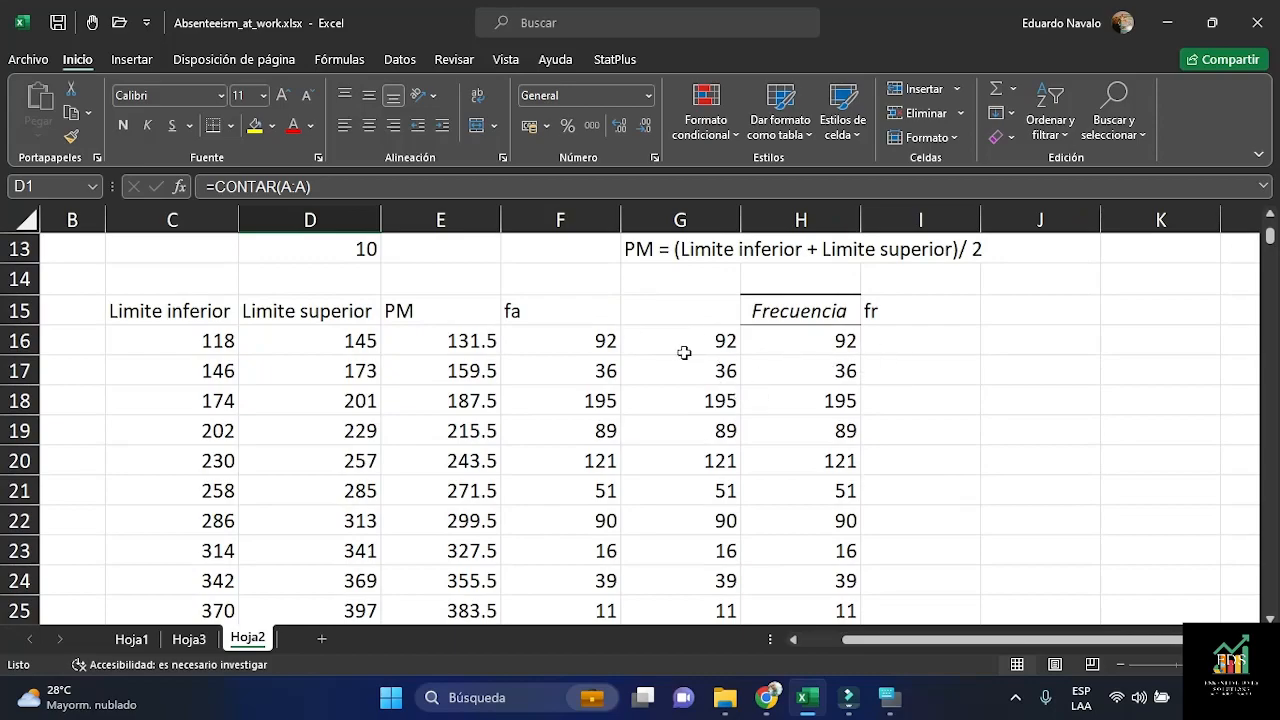
Review the relative frequency formula note in cell K8
{"action": "left_click", "coordinate": [924, 341]}
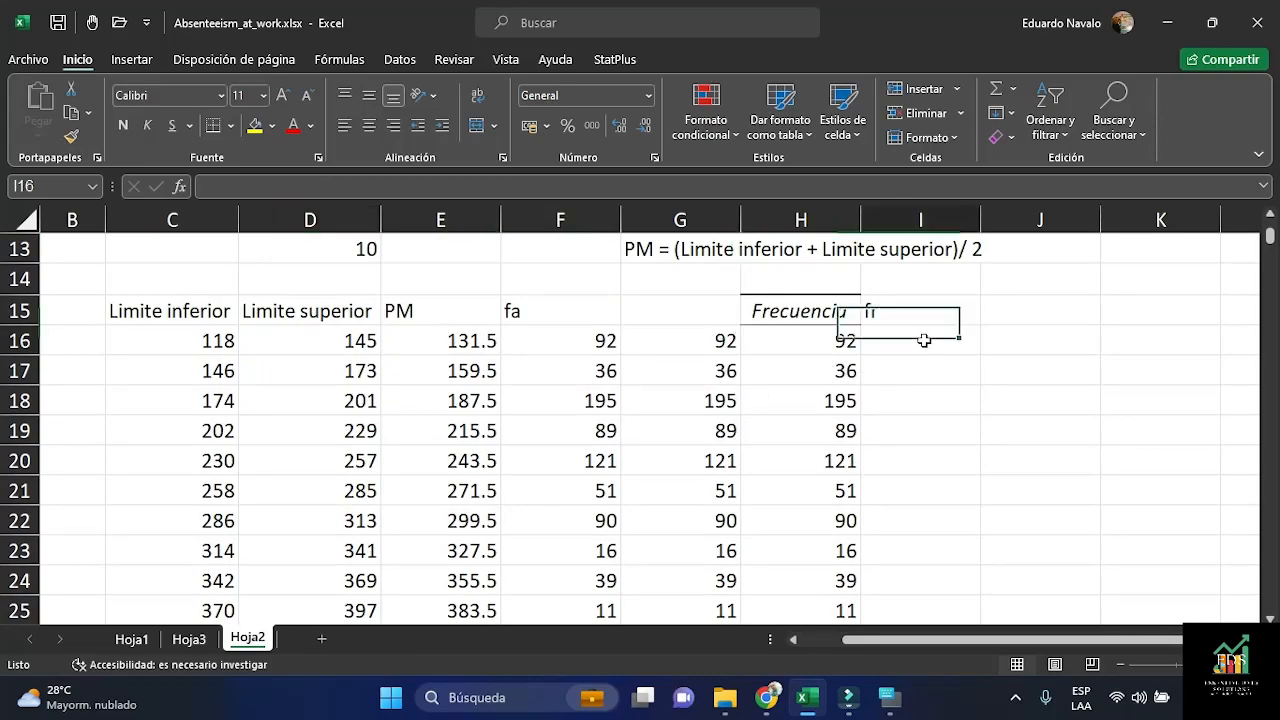
{"action": "scroll", "coordinate": [1100, 466], "scroll_direction": "up", "scroll_amount": 3}
{"action": "left_click_drag", "start_coordinate": [1053, 641], "coordinate": [1092, 639]}
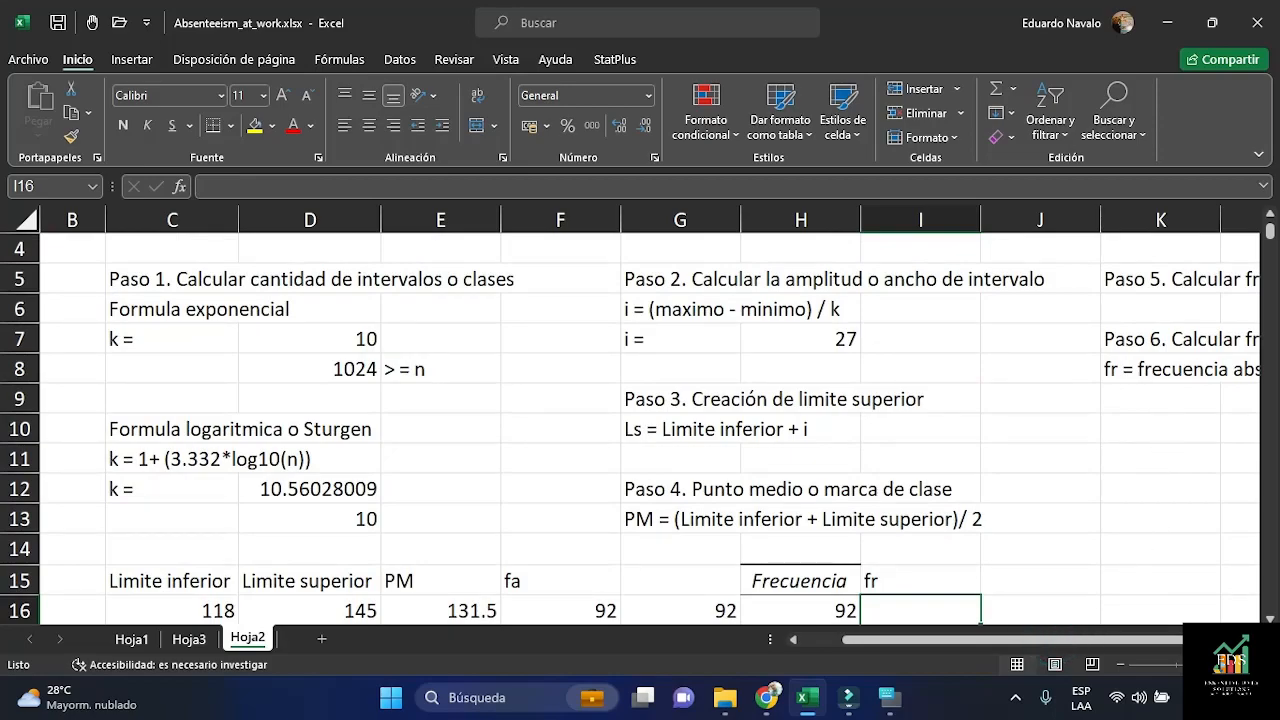
{"action": "scroll", "coordinate": [929, 460], "scroll_direction": "right", "scroll_amount": 3}
{"action": "left_click", "coordinate": [808, 369]}
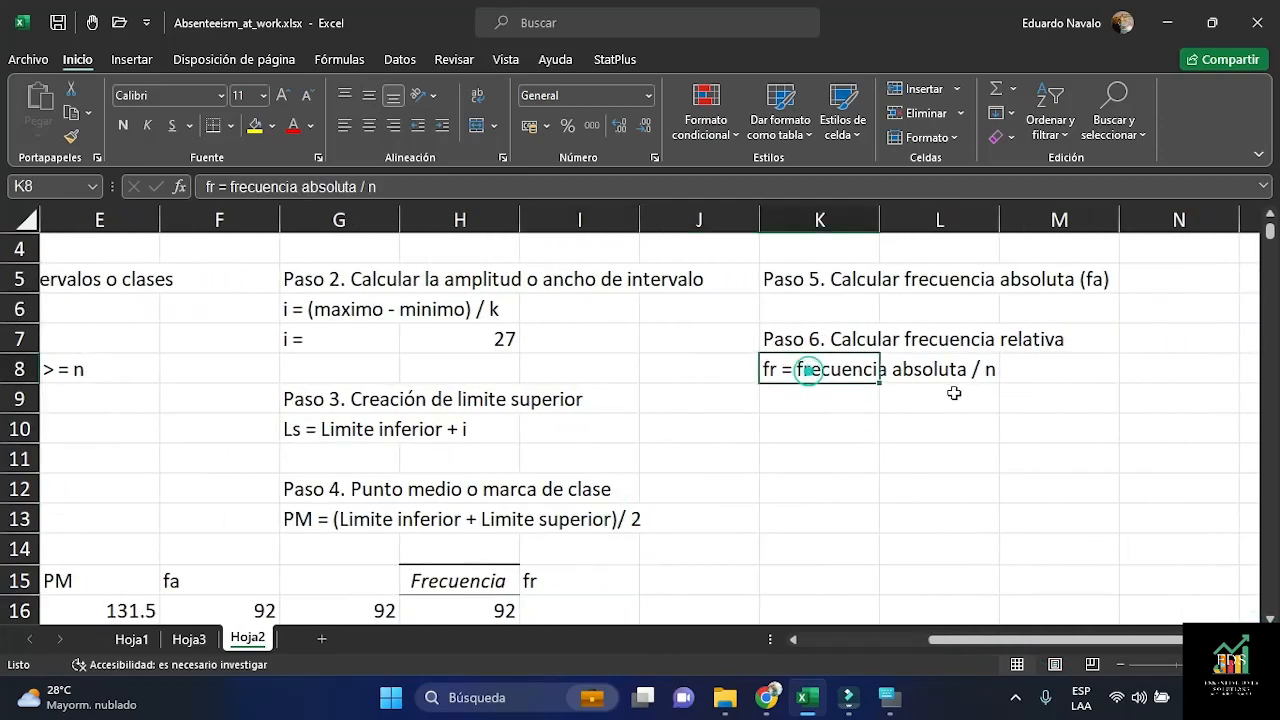
Enter the formula =H16/$D$1 in cell I16 to calculate the first class's relative frequency
{"action": "mouse_move", "coordinate": [1110, 640]}
{"action": "left_mouse_down"}
{"action": "mouse_move", "coordinate": [1058, 640]}
{"action": "mouse_move", "coordinate": [1100, 640]}
{"action": "left_mouse_up"}
{"action": "scroll", "coordinate": [930, 560], "scroll_direction": "down", "scroll_amount": 2}
{"action": "left_click", "coordinate": [1140, 431]}
{"action": "type", "text": "="}
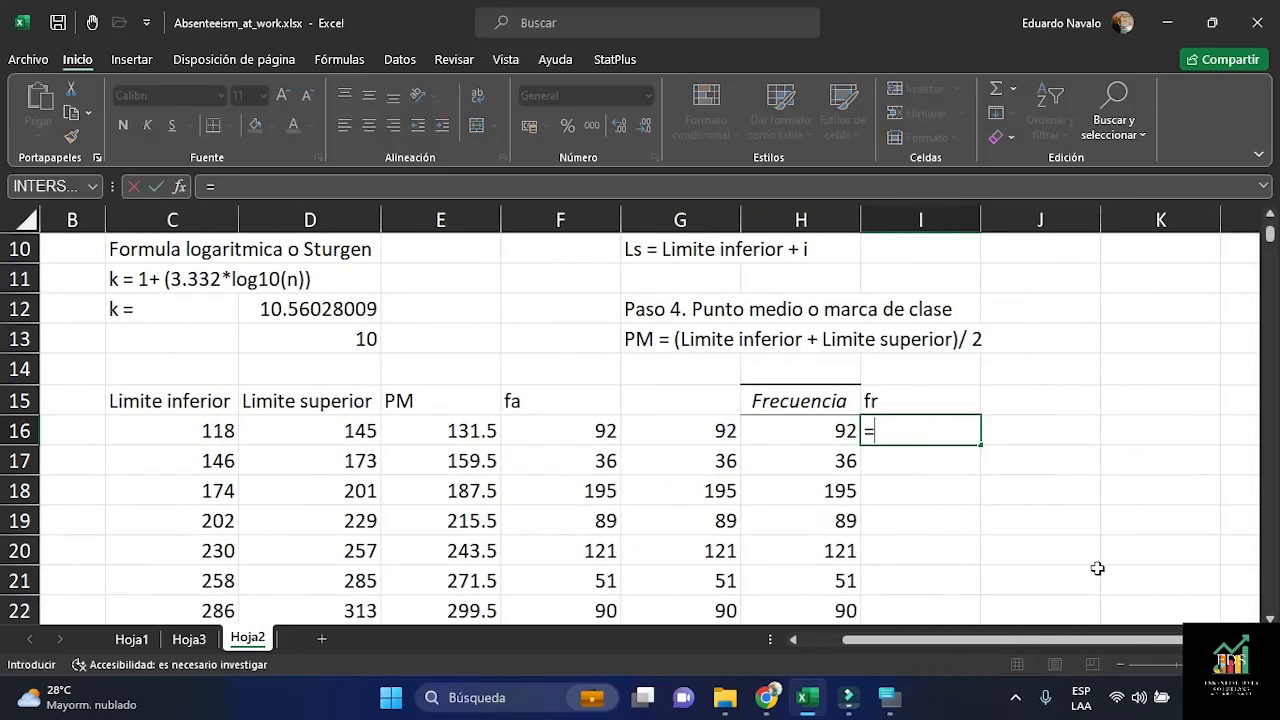
{"action": "left_click", "coordinate": [806, 430]}
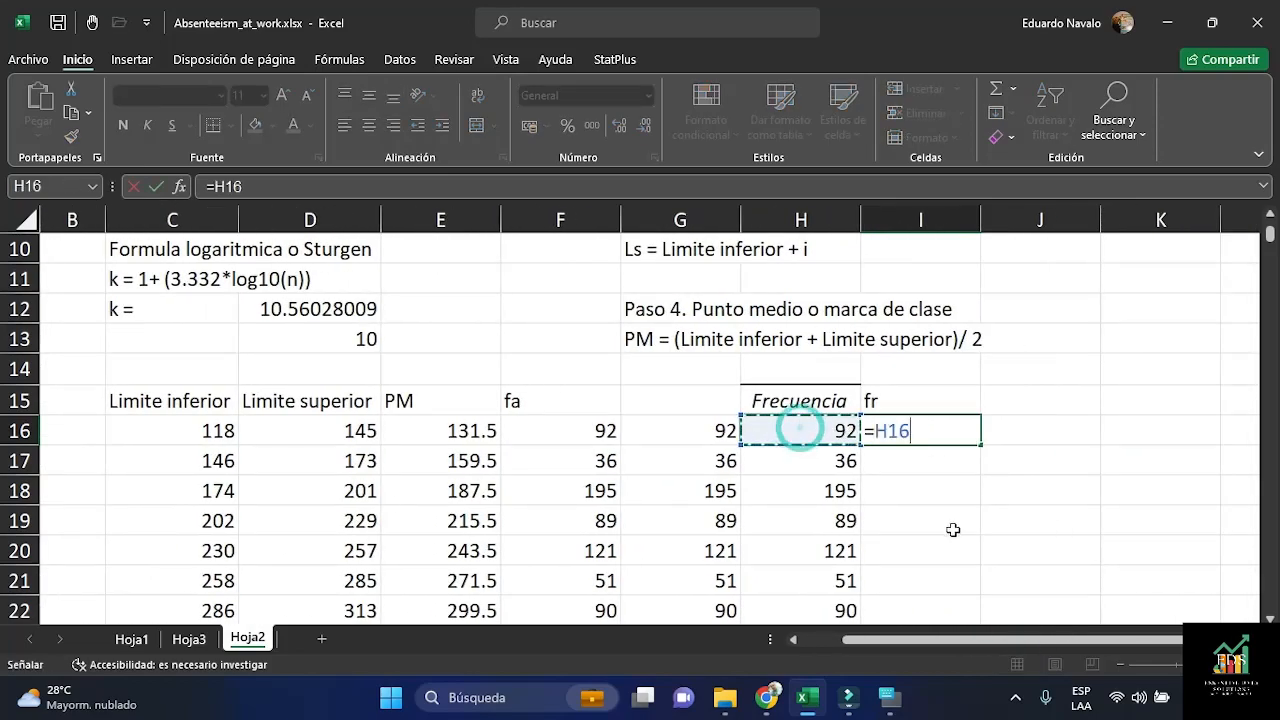
{"action": "scroll", "coordinate": [953, 530], "scroll_direction": "down", "scroll_amount": 1}
{"action": "type", "text": "/"}
{"action": "scroll", "coordinate": [949, 525], "scroll_direction": "down", "scroll_amount": 1}
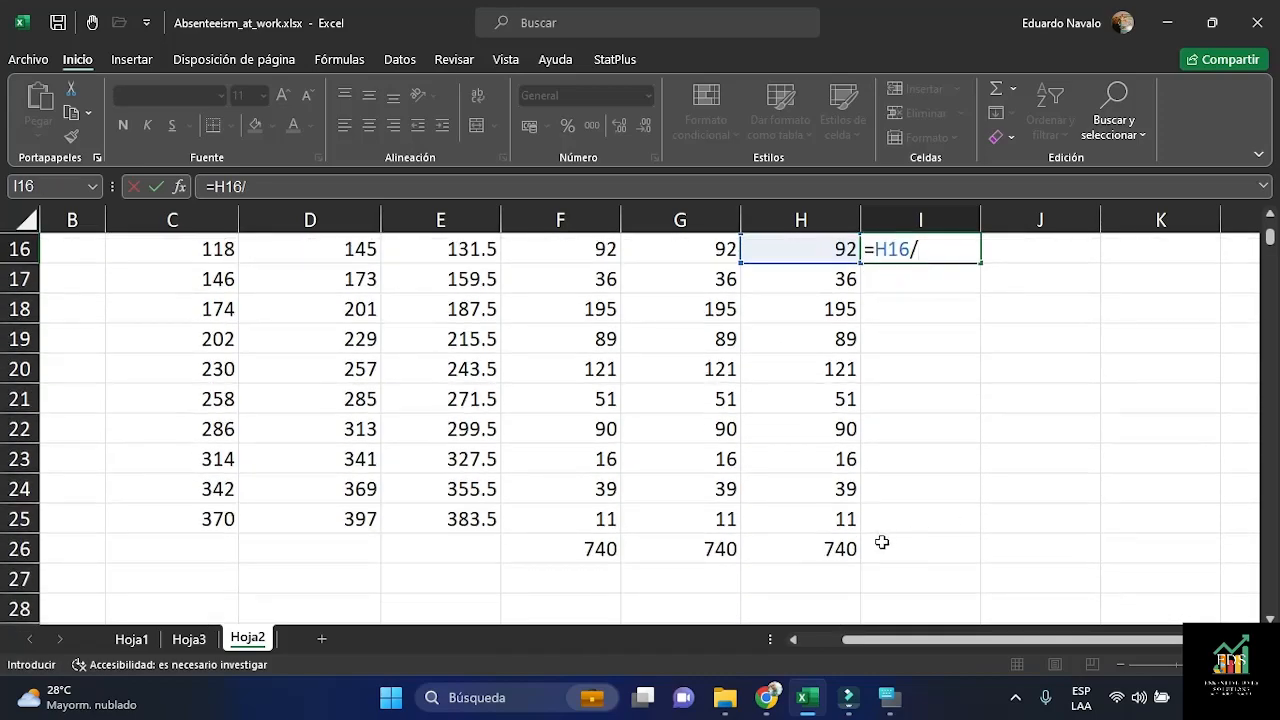
{"action": "left_click", "coordinate": [822, 552]}
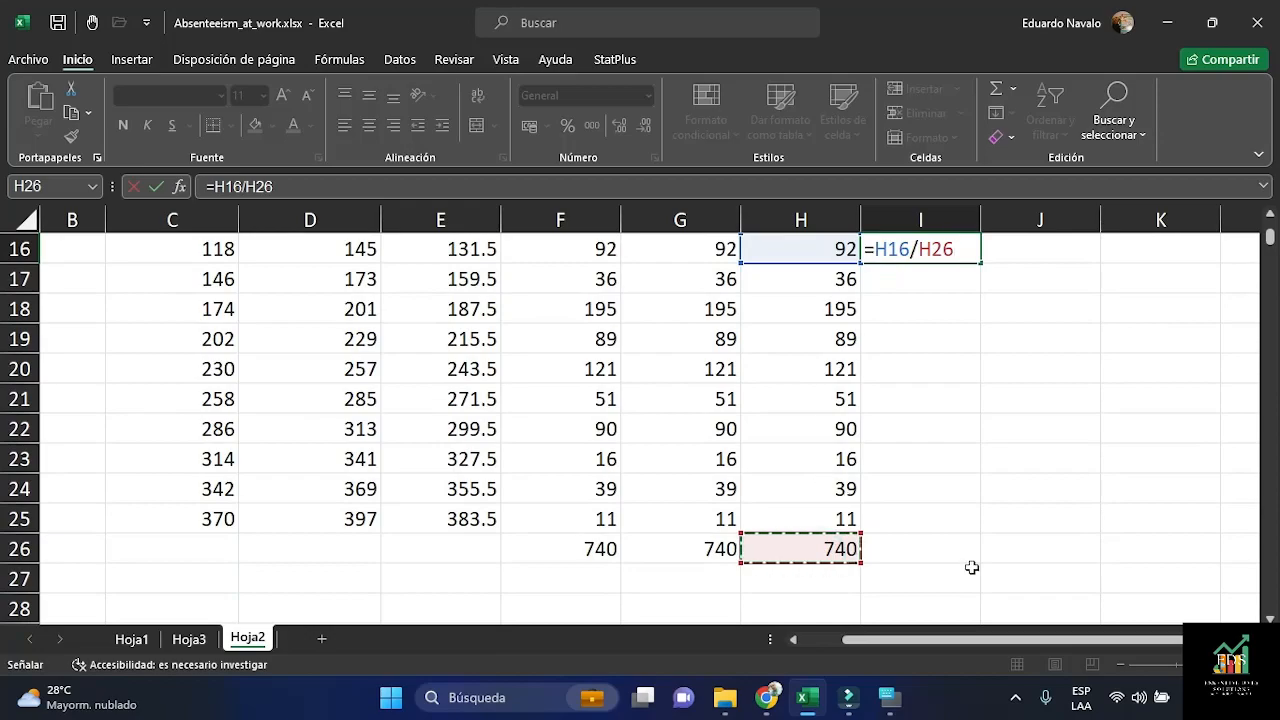
{"action": "left_click_drag", "start_coordinate": [963, 640], "coordinate": [925, 640]}
{"action": "scroll", "coordinate": [537, 465], "scroll_direction": "up", "scroll_amount": 5}
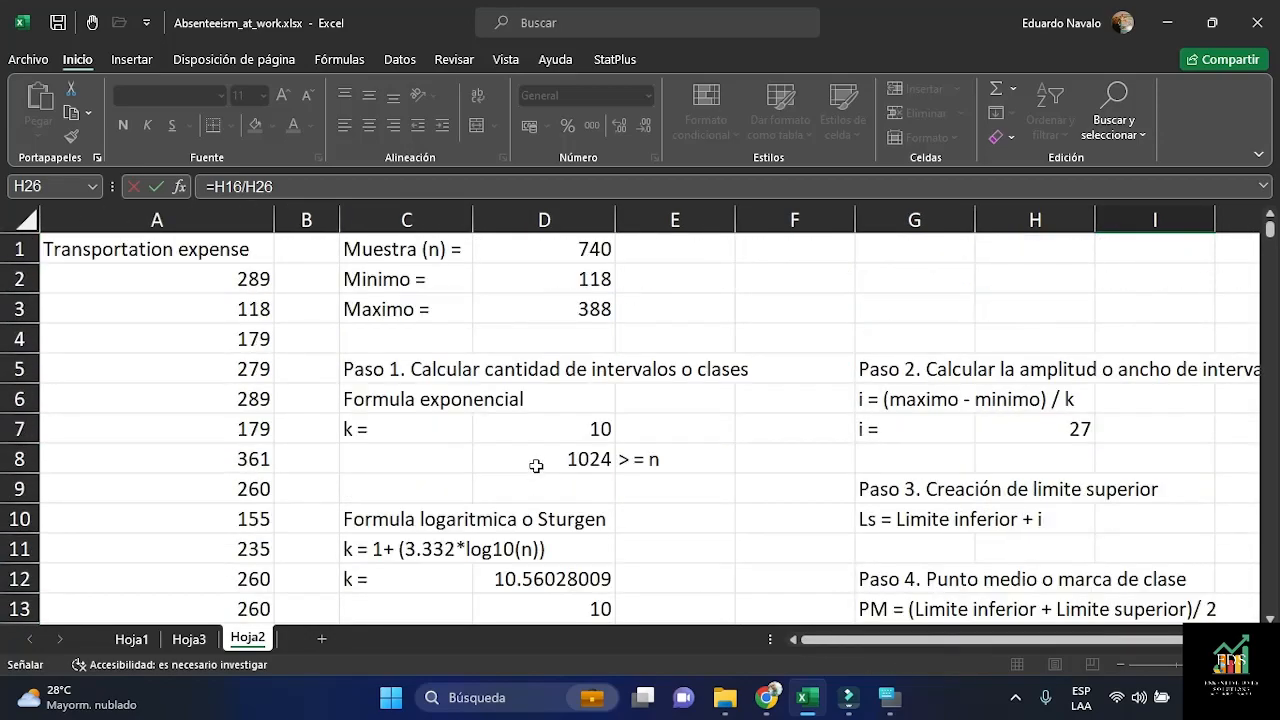
{"action": "left_click", "coordinate": [558, 246]}
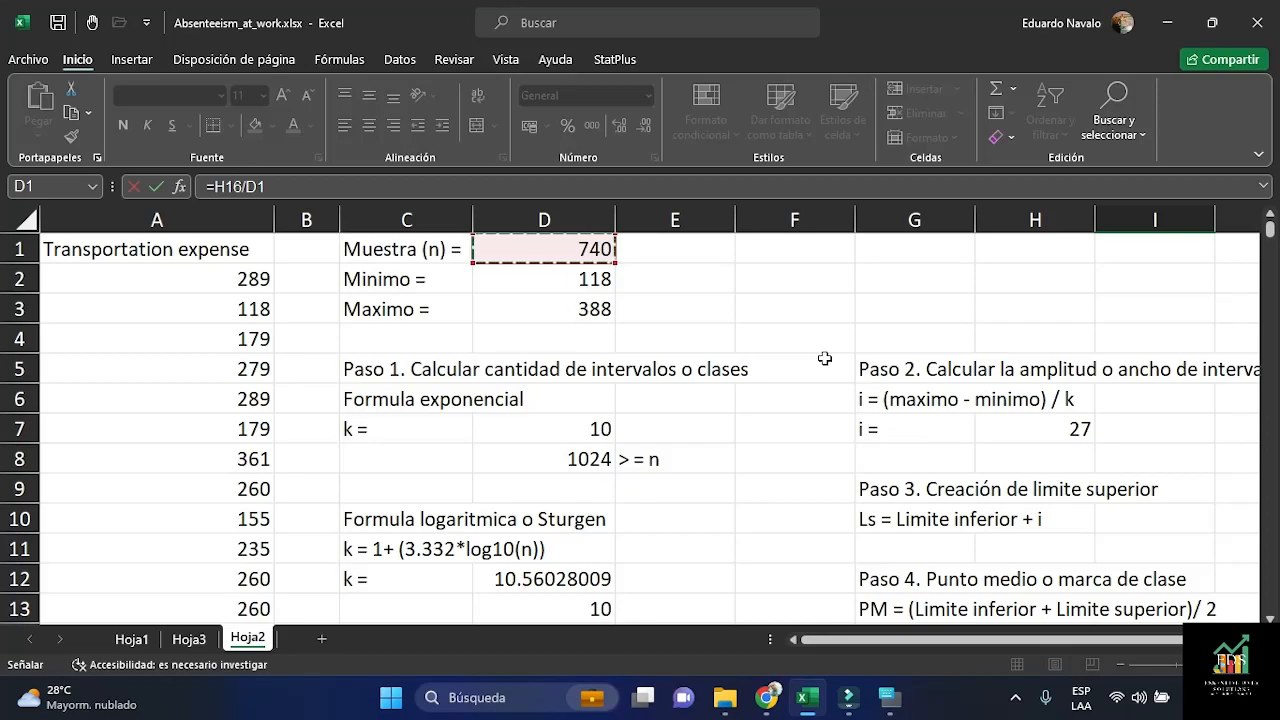
{"action": "key", "text": "F4"}
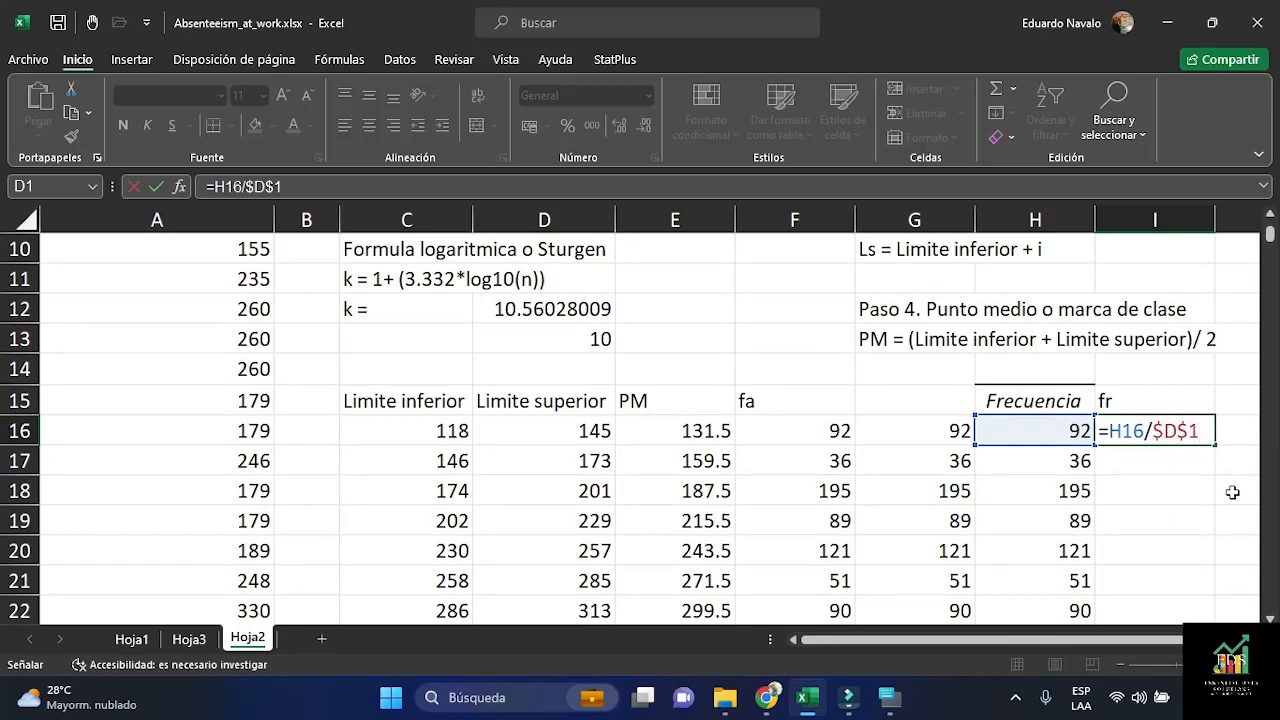
{"action": "key", "text": "Return"}
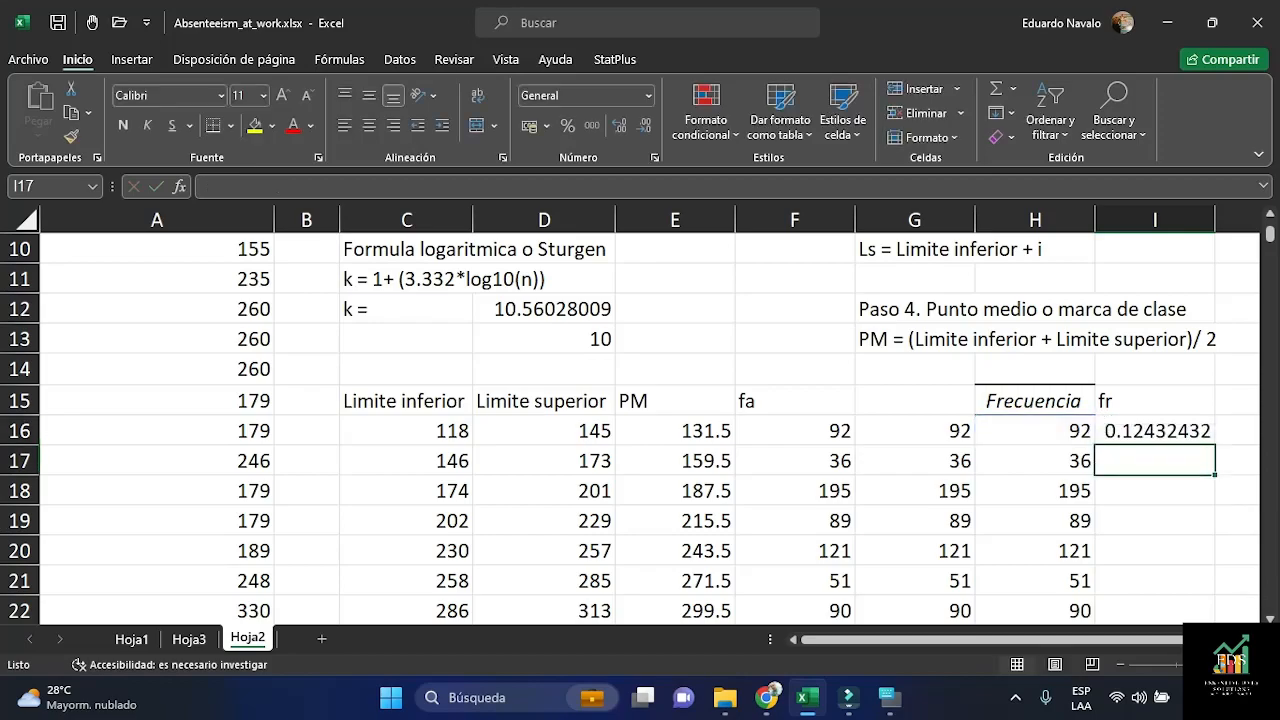
Format the relative frequency in cell I16 as a percentage
{"action": "left_click_drag", "start_coordinate": [1185, 640], "coordinate": [1226, 640]}
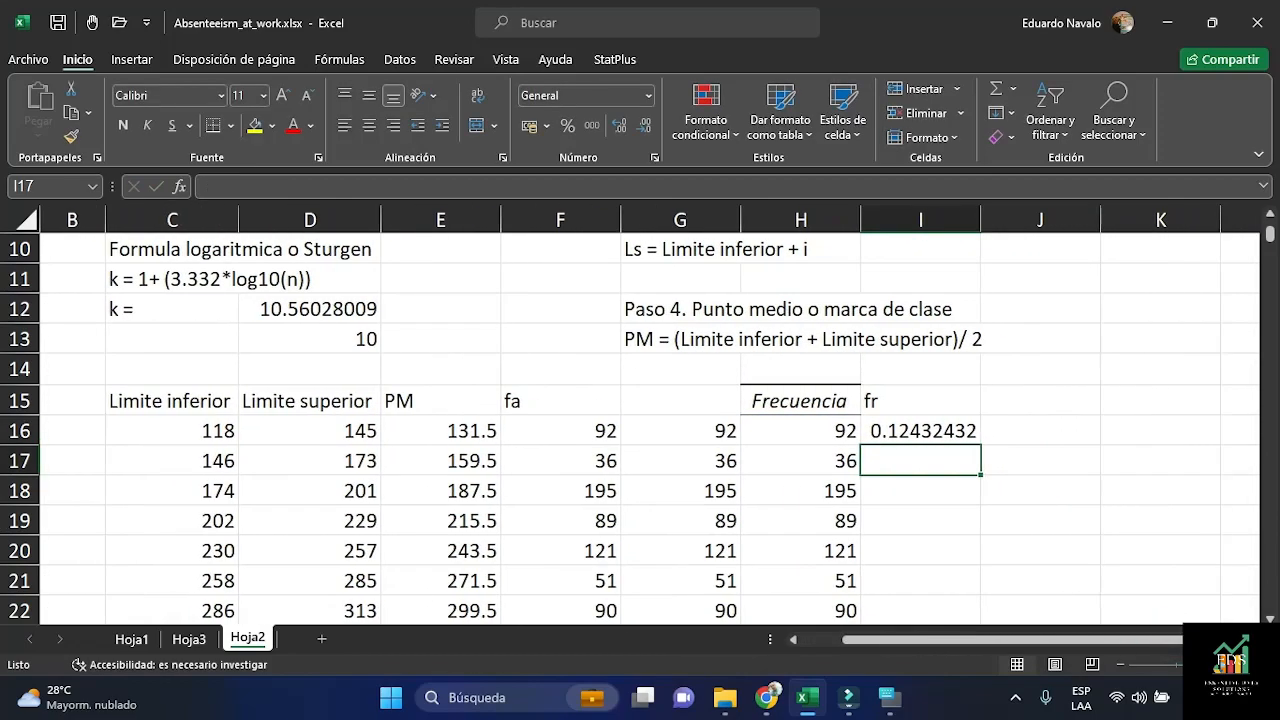
{"action": "left_click", "coordinate": [891, 391]}
{"action": "left_click", "coordinate": [898, 430]}
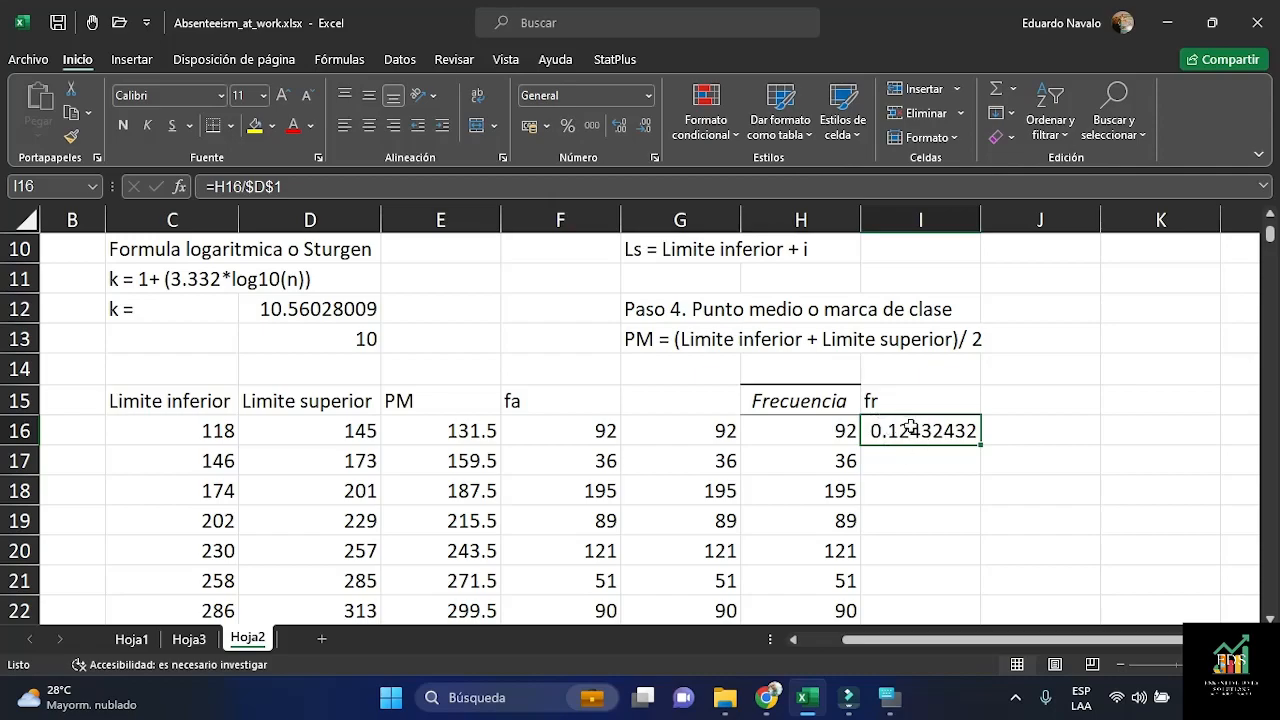
{"action": "left_click", "coordinate": [567, 127]}
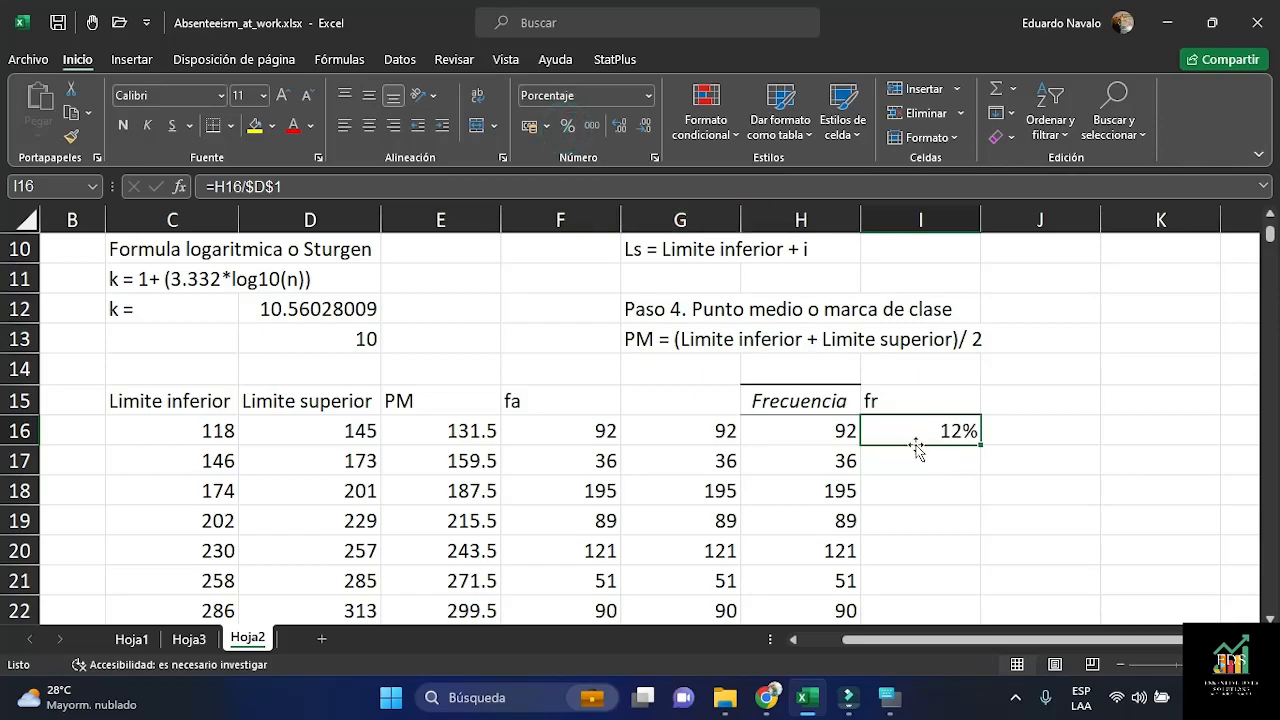
Fill the relative frequency formula down from I16 through the totals row at I26 and check the formula in I26
{"action": "scroll", "coordinate": [1034, 511], "scroll_direction": "down", "scroll_amount": 1}
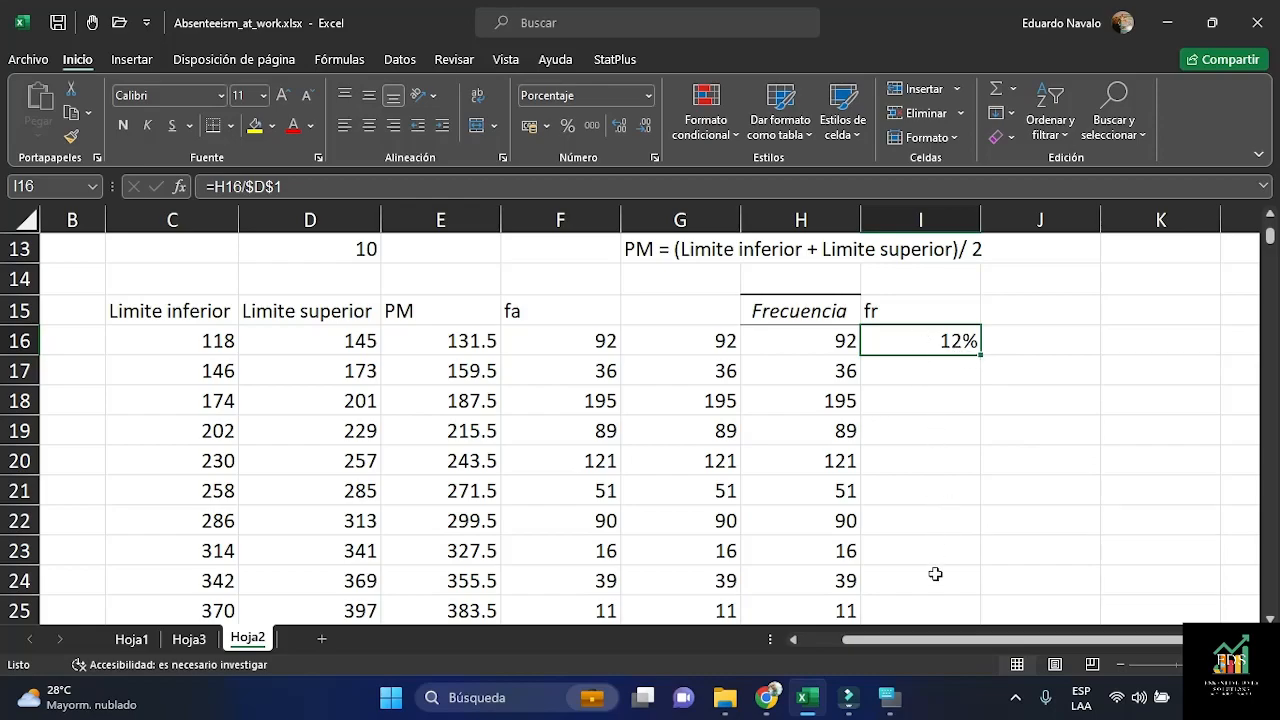
{"action": "double_click", "coordinate": [982, 356]}
{"action": "scroll", "coordinate": [1080, 400], "scroll_direction": "down", "scroll_amount": 2}
{"action": "scroll", "coordinate": [1087, 421], "scroll_direction": "up", "scroll_amount": 1}
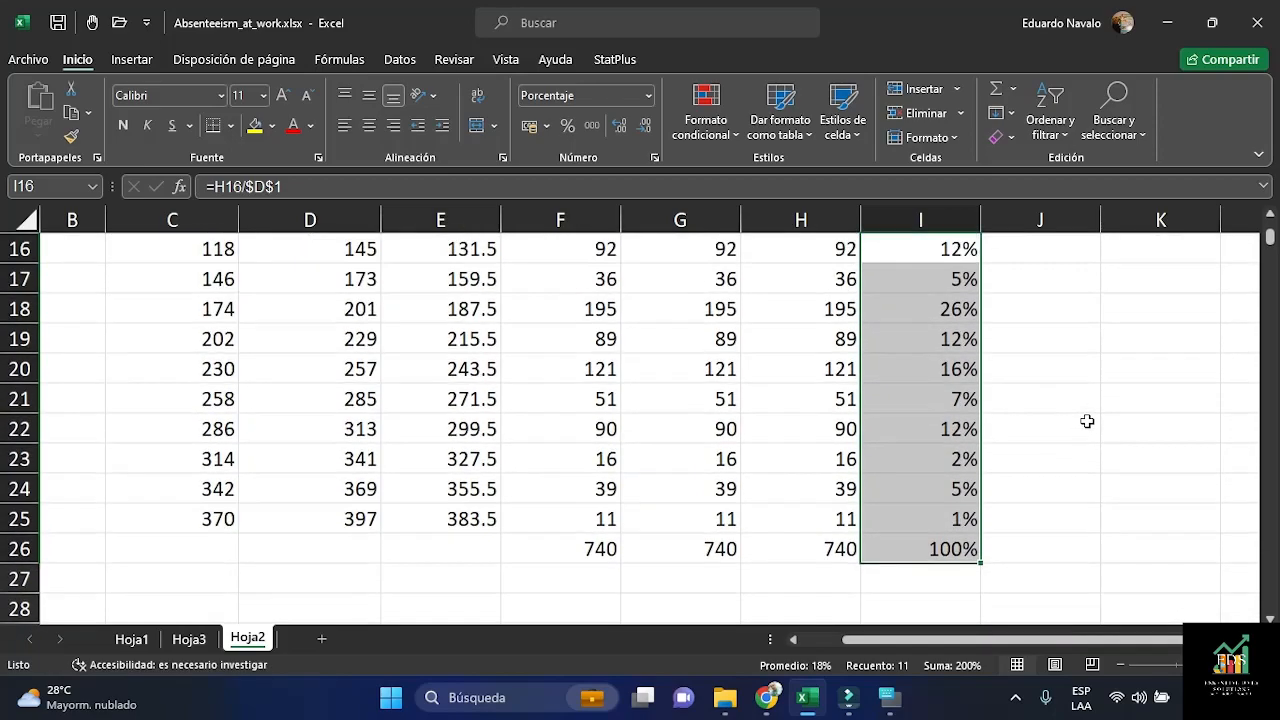
{"action": "left_click", "coordinate": [944, 558]}
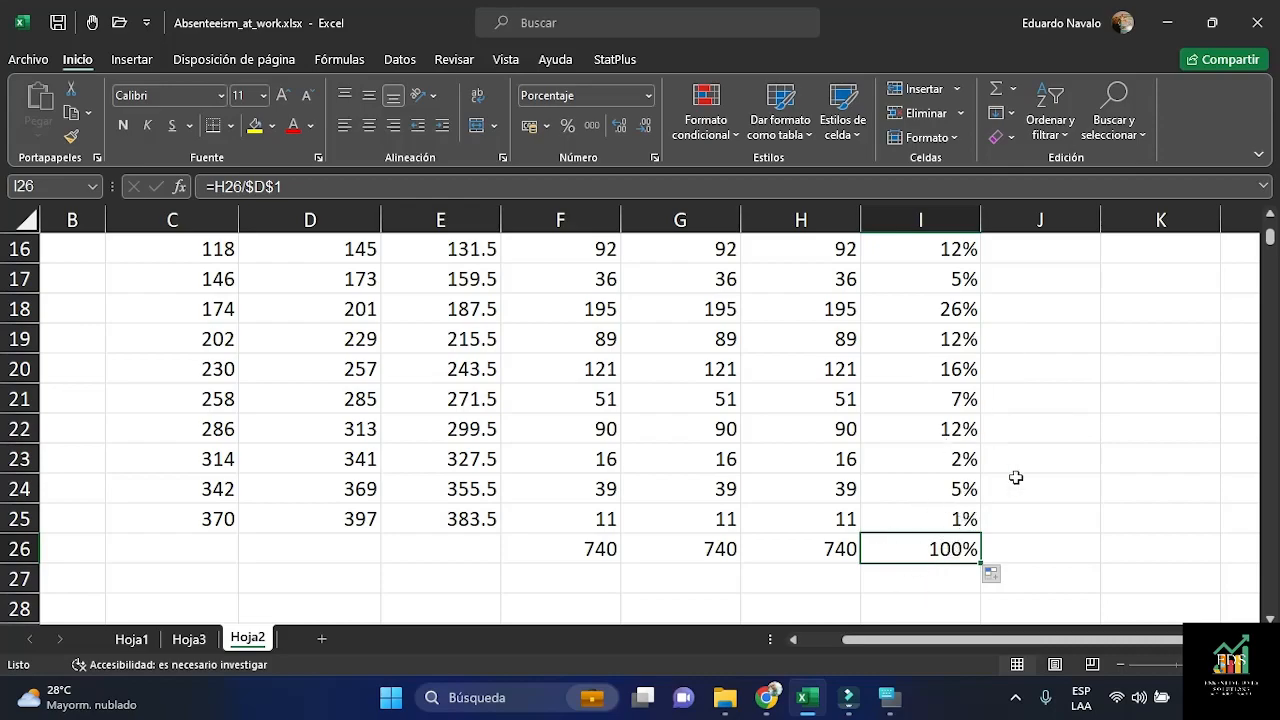
Enter the heading "Paso 7. Calcular Frecuencia relativa acumulada" in cell K10
{"action": "scroll", "coordinate": [1016, 477], "scroll_direction": "up", "scroll_amount": 1}
{"action": "scroll", "coordinate": [1024, 474], "scroll_direction": "up", "scroll_amount": 3}
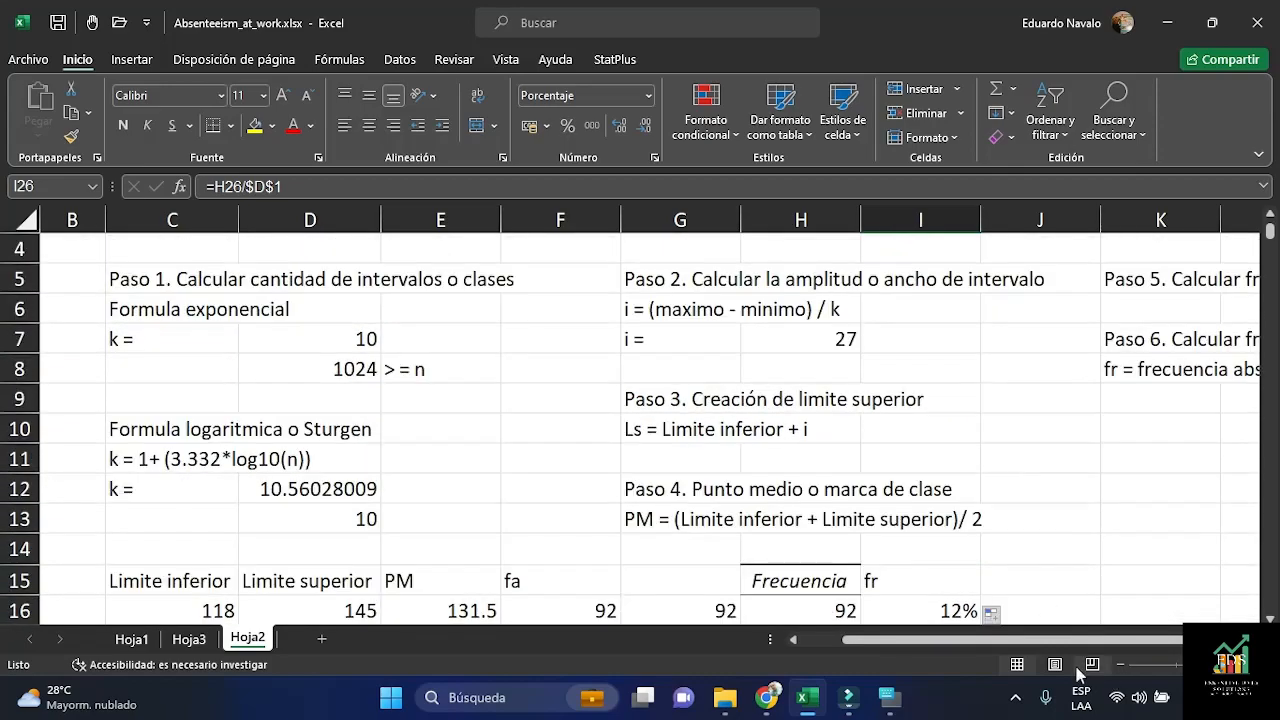
{"action": "left_click", "coordinate": [1150, 438]}
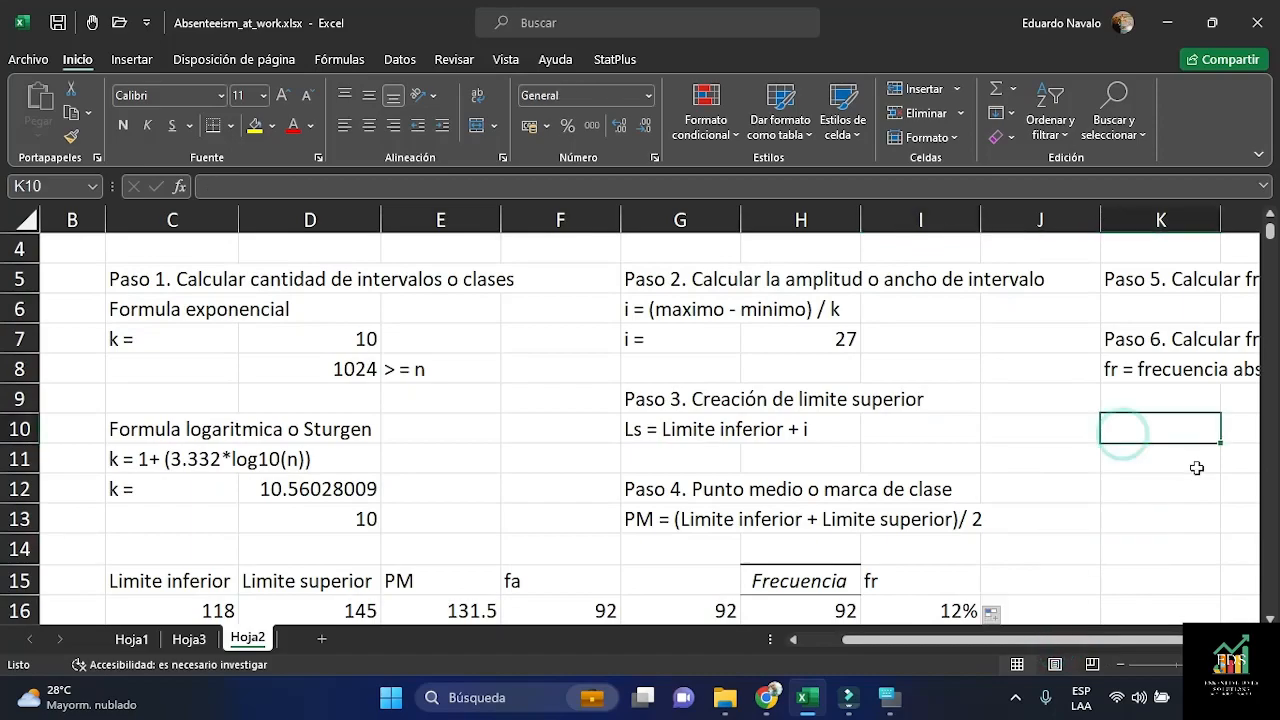
{"action": "type", "text": "Paso"}
{"action": "type", "text": " 7 "}
{"action": "type", "text": " Calu"}
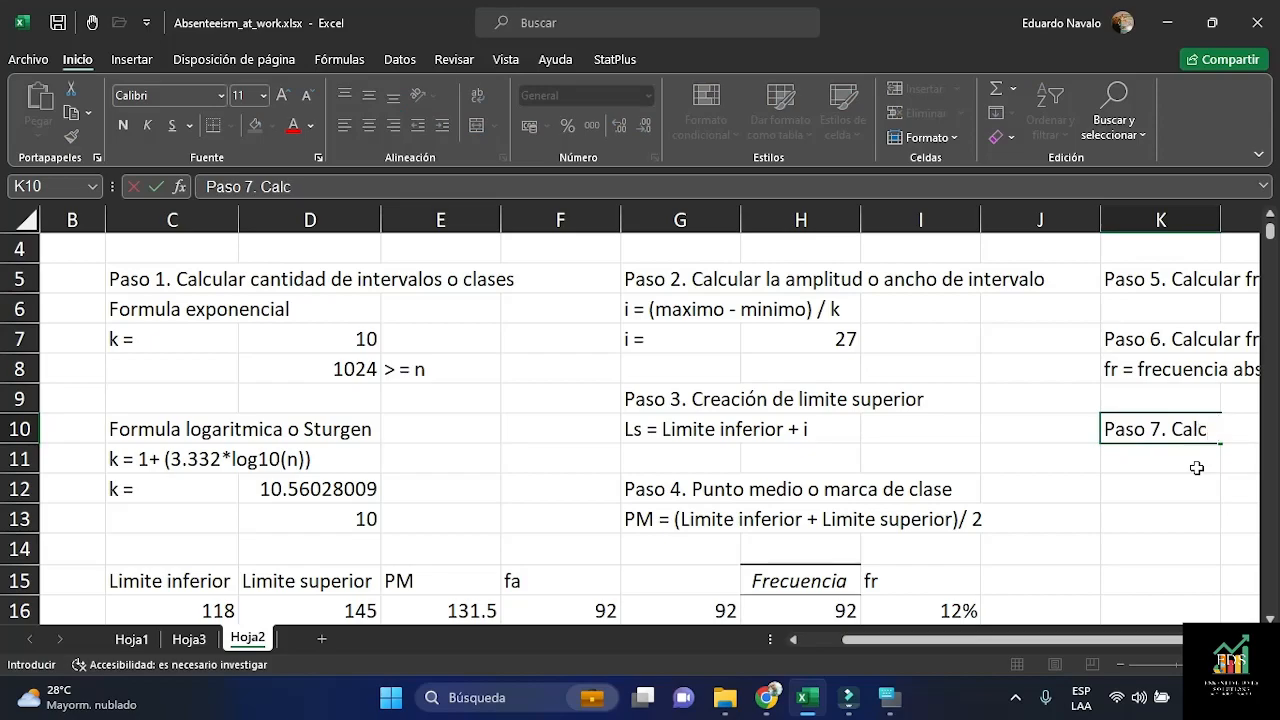
{"action": "type", "text": "ular Frecuencia relativa "}
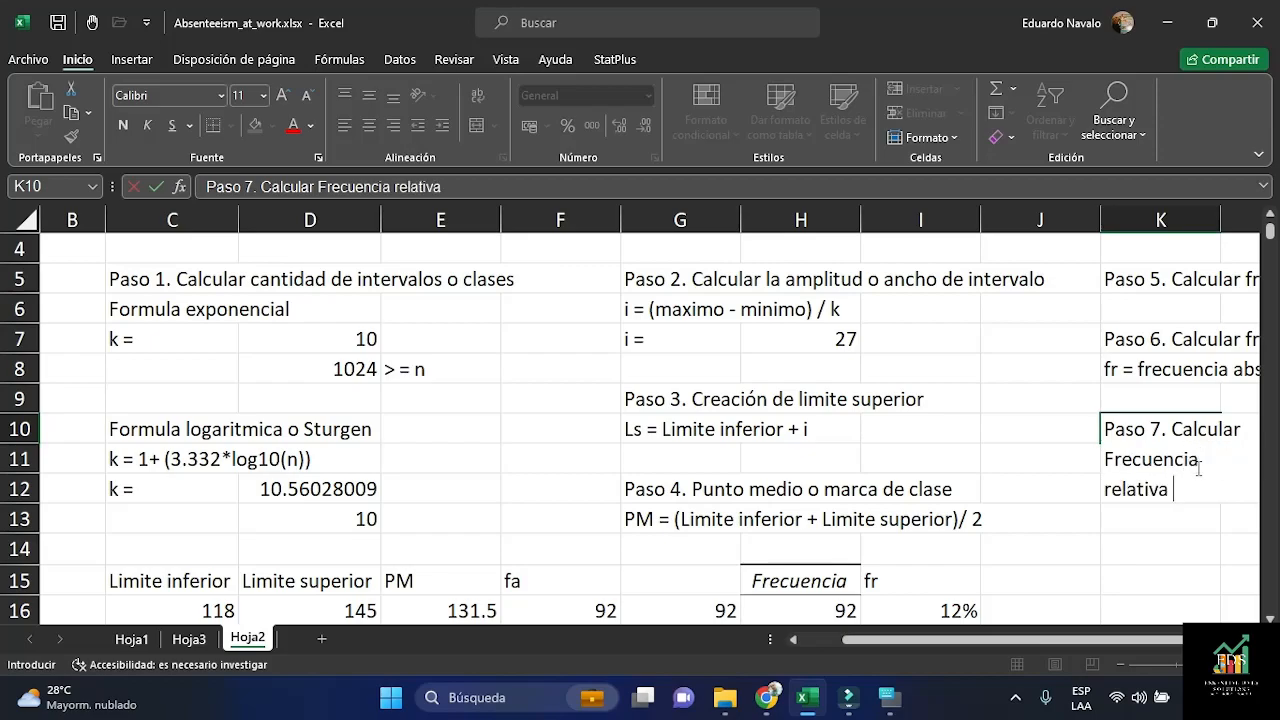
{"action": "type", "text": "acumulada"}
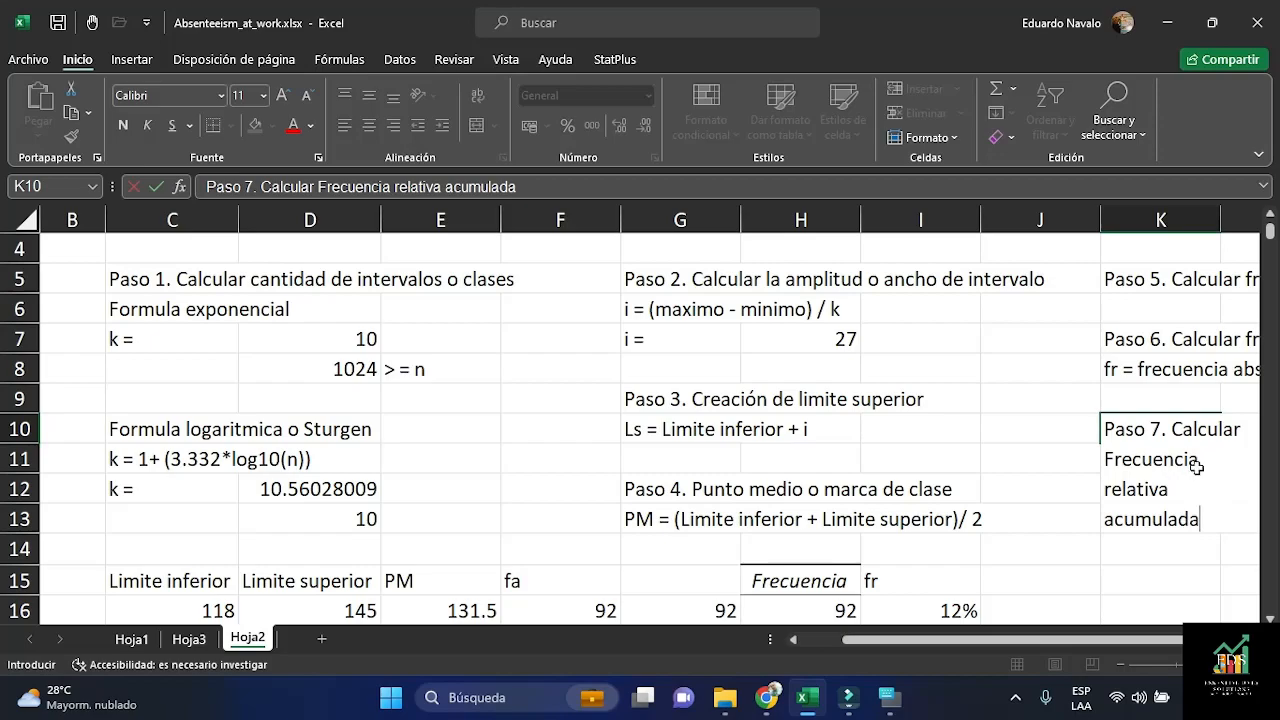
{"action": "key", "text": "Return"}
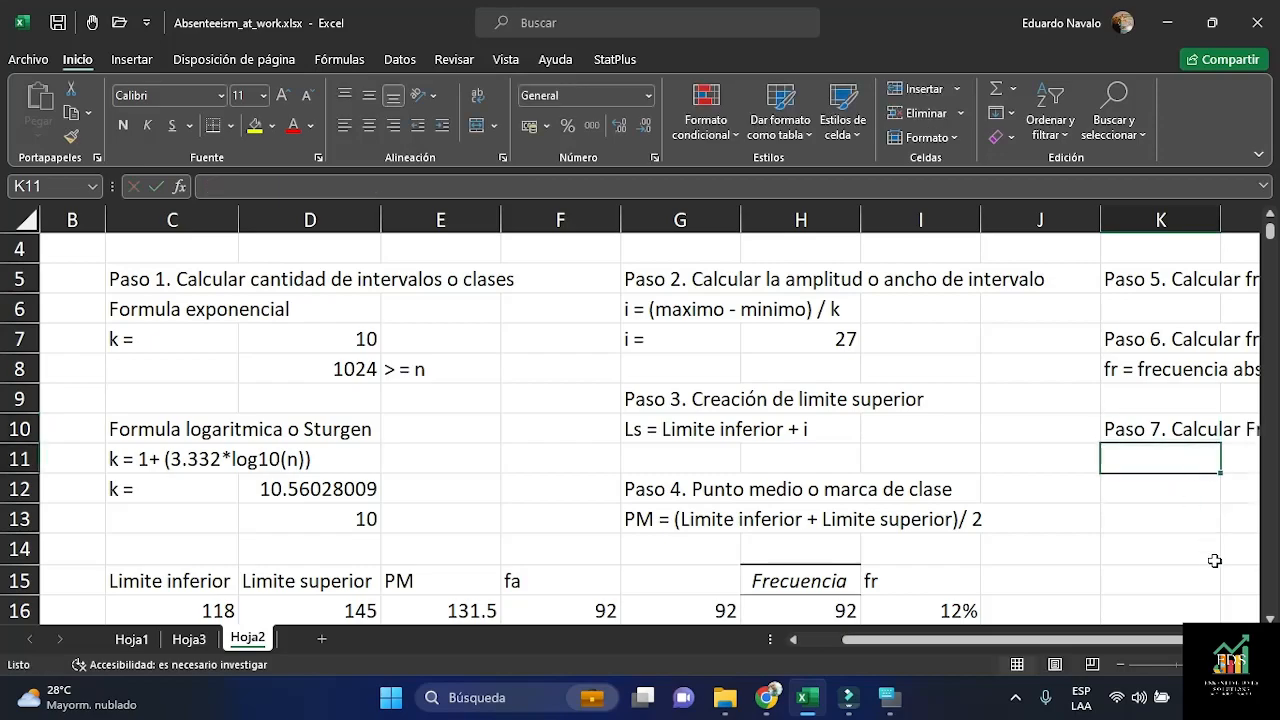
Enter the note "Fra = frecuencia relativa + Frecuencia relativa acumulada -1" in cell K11
{"action": "type", "text": "F"}
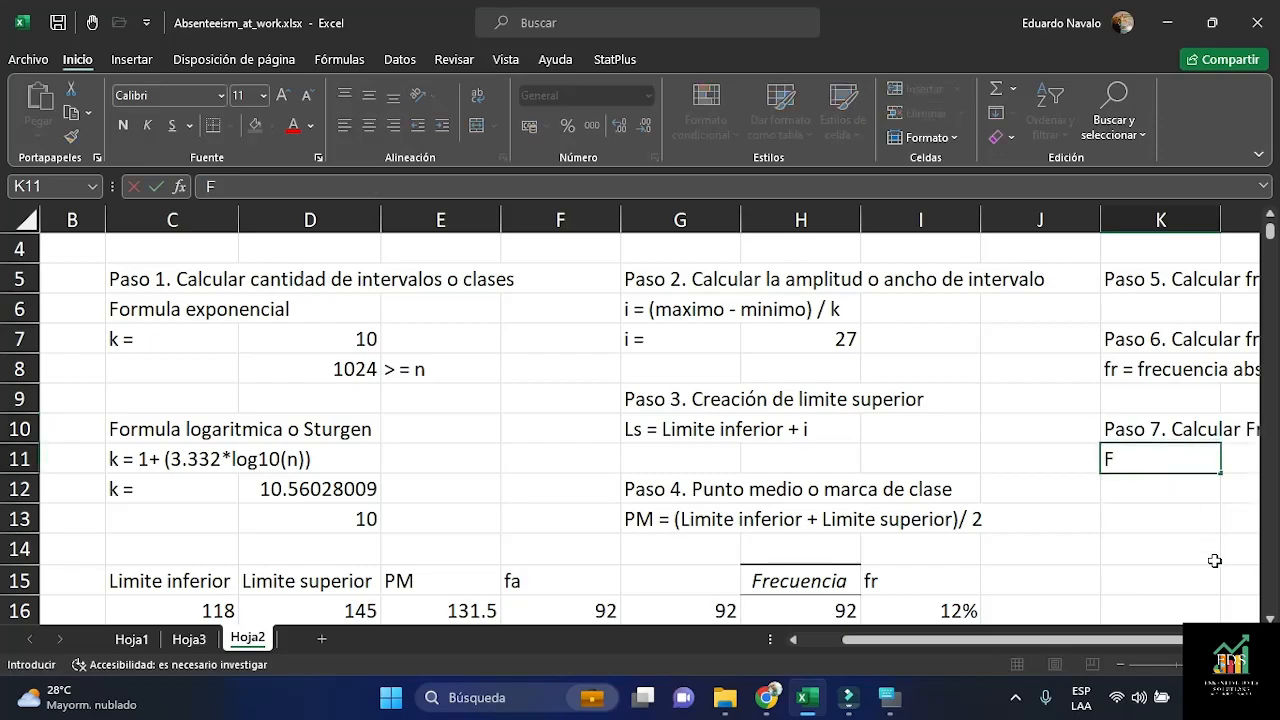
{"action": "type", "text": "ra"}
{"action": "type", "text": "= frecuencia relativa"}
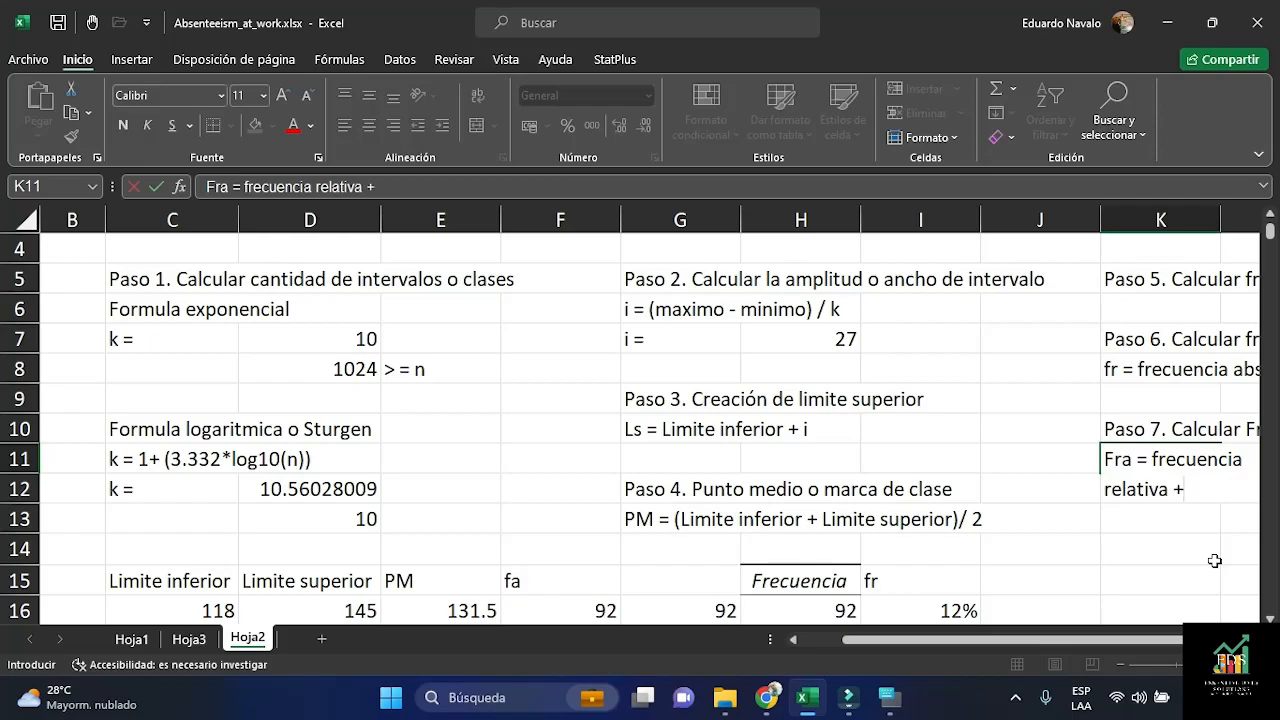
{"action": "type", "text": "+ Frecuen"}
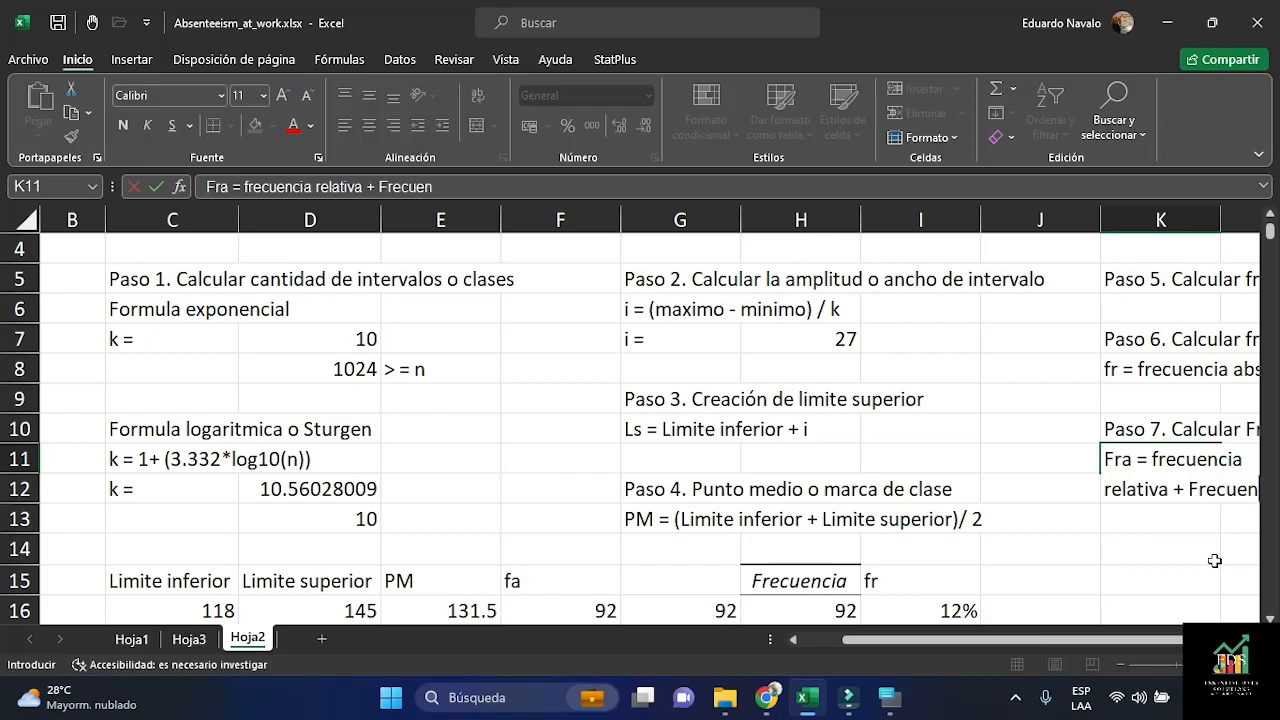
{"action": "type", "text": "cia relati"}
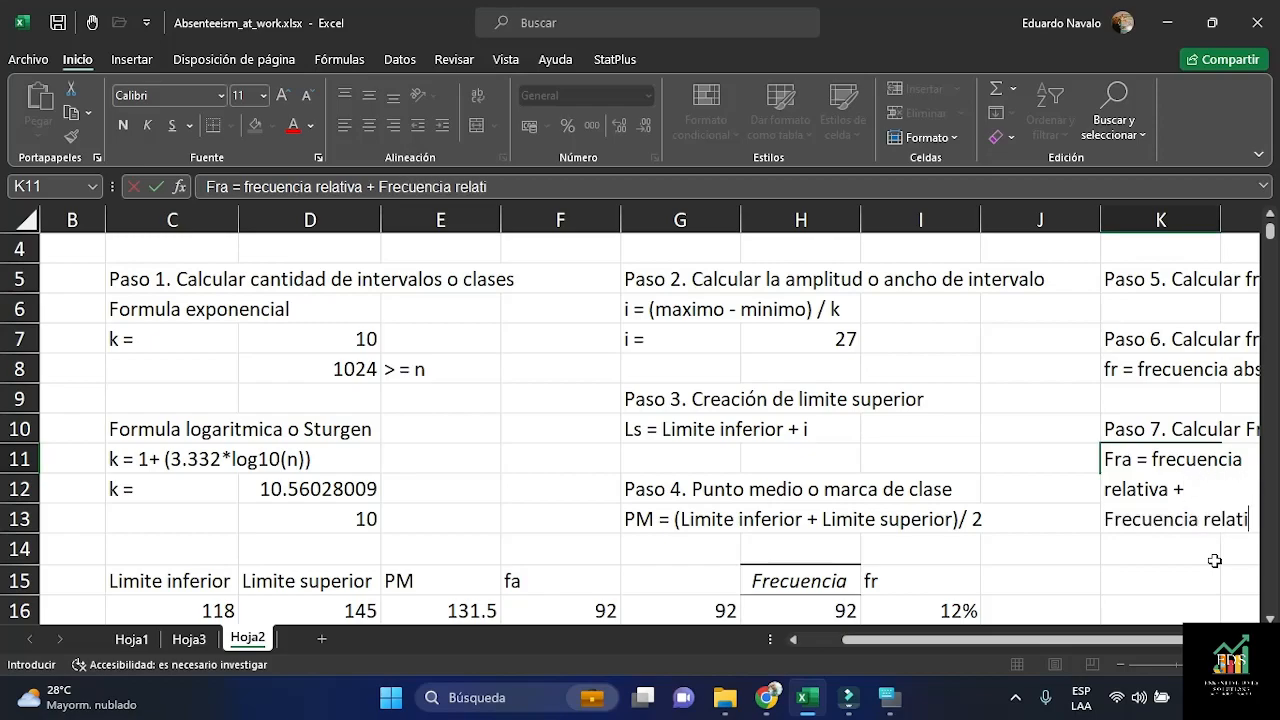
{"action": "type", "text": "va acumulada -1"}
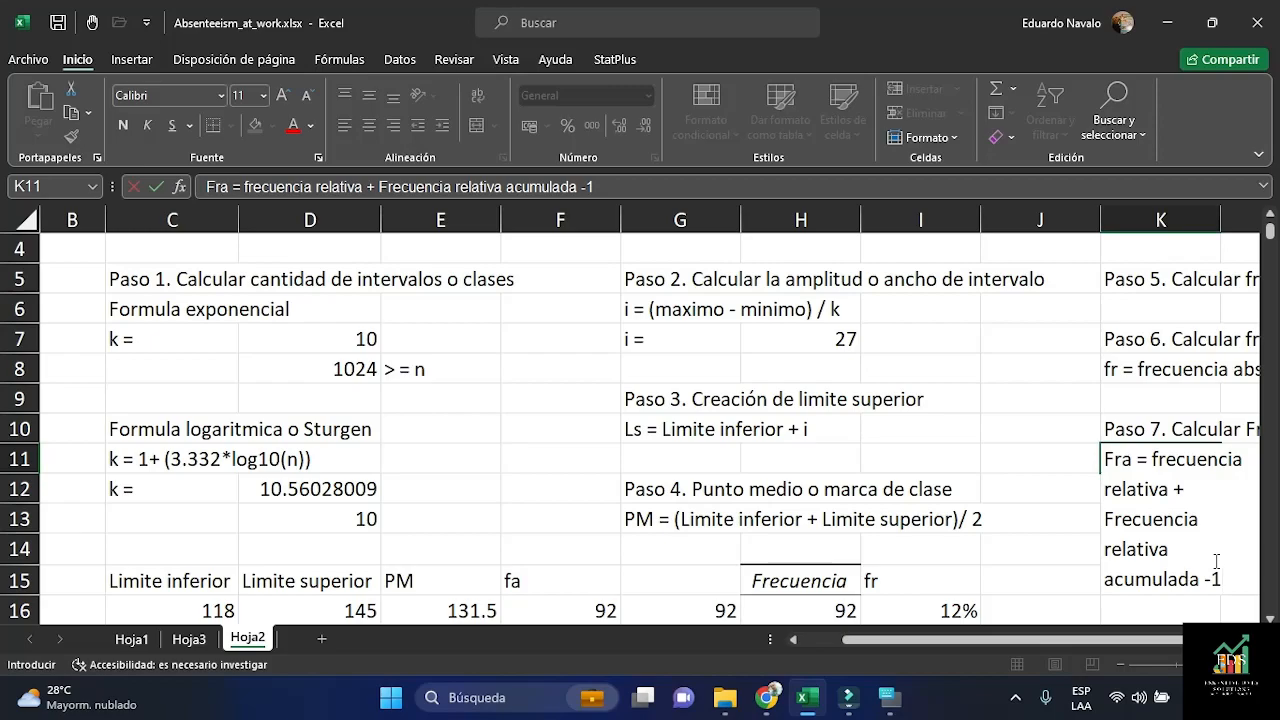
{"action": "key", "text": "shift+Left"}
{"action": "key", "text": "shift+Left"}
{"action": "key", "text": "Right"}
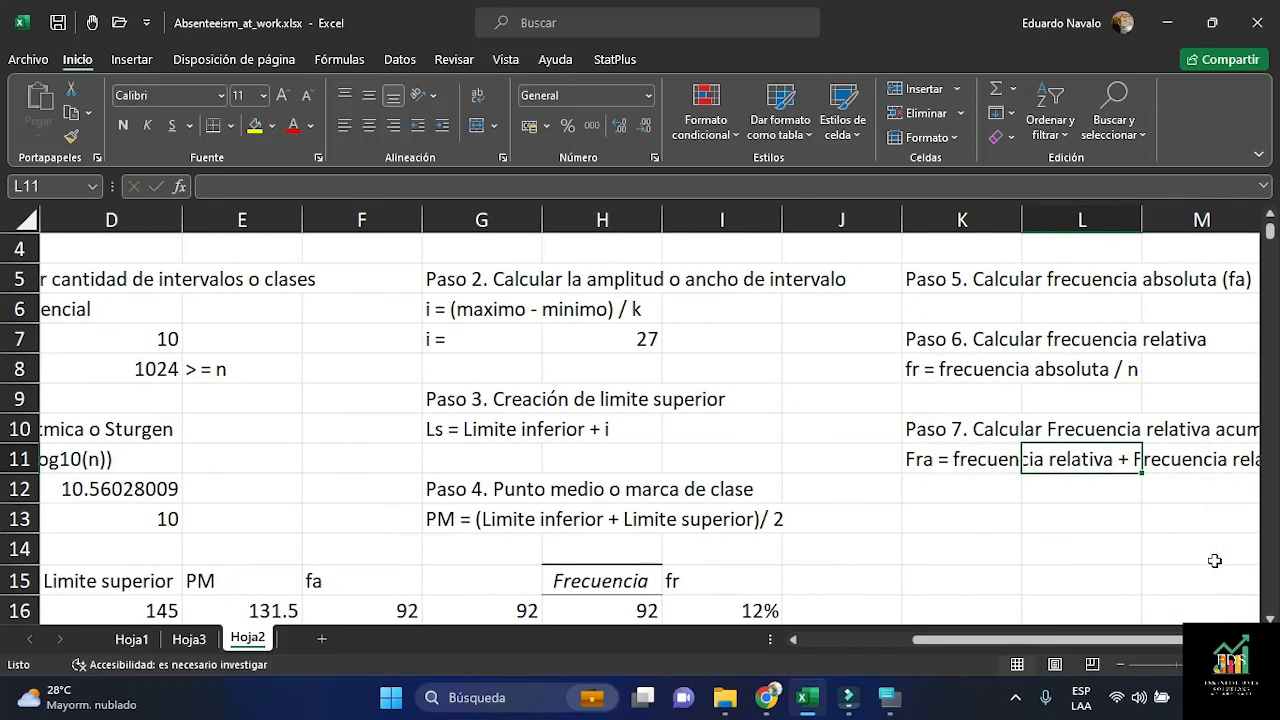
Format the trailing "-1" of the note in cell K11 as subscript
{"action": "key", "text": "Left"}
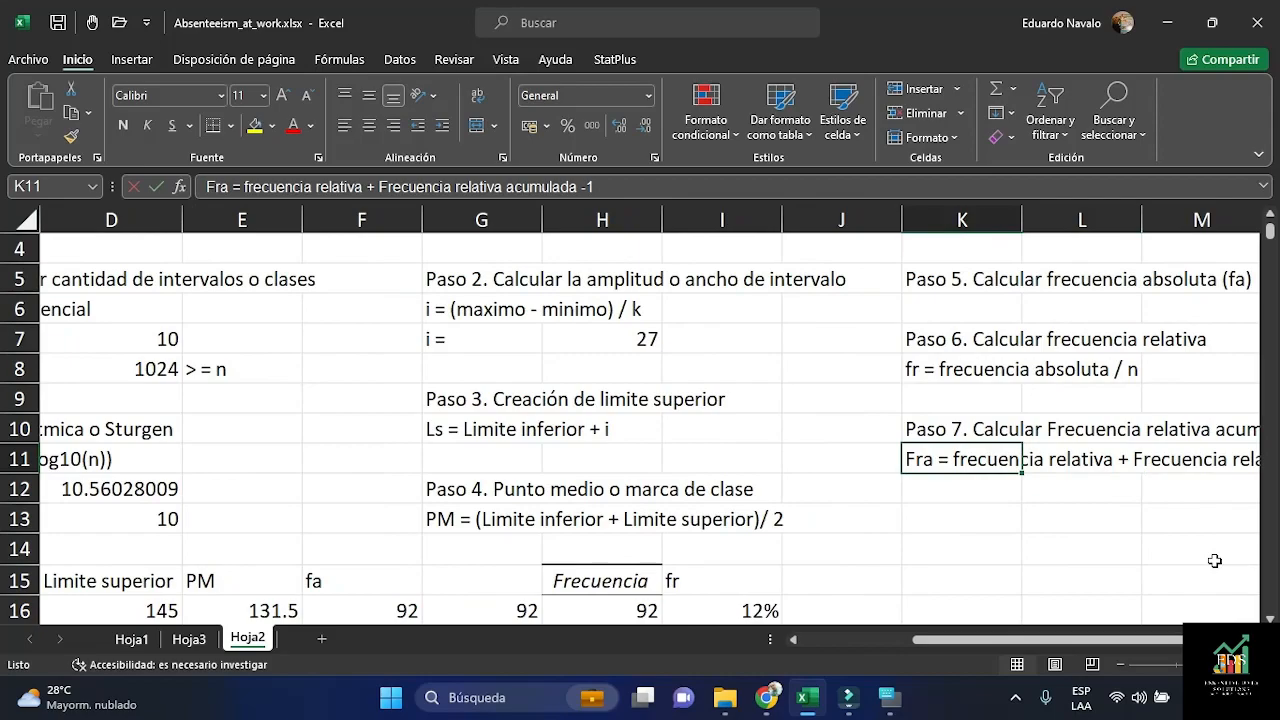
{"action": "key", "text": "F2"}
{"action": "key", "text": "shift+Left"}
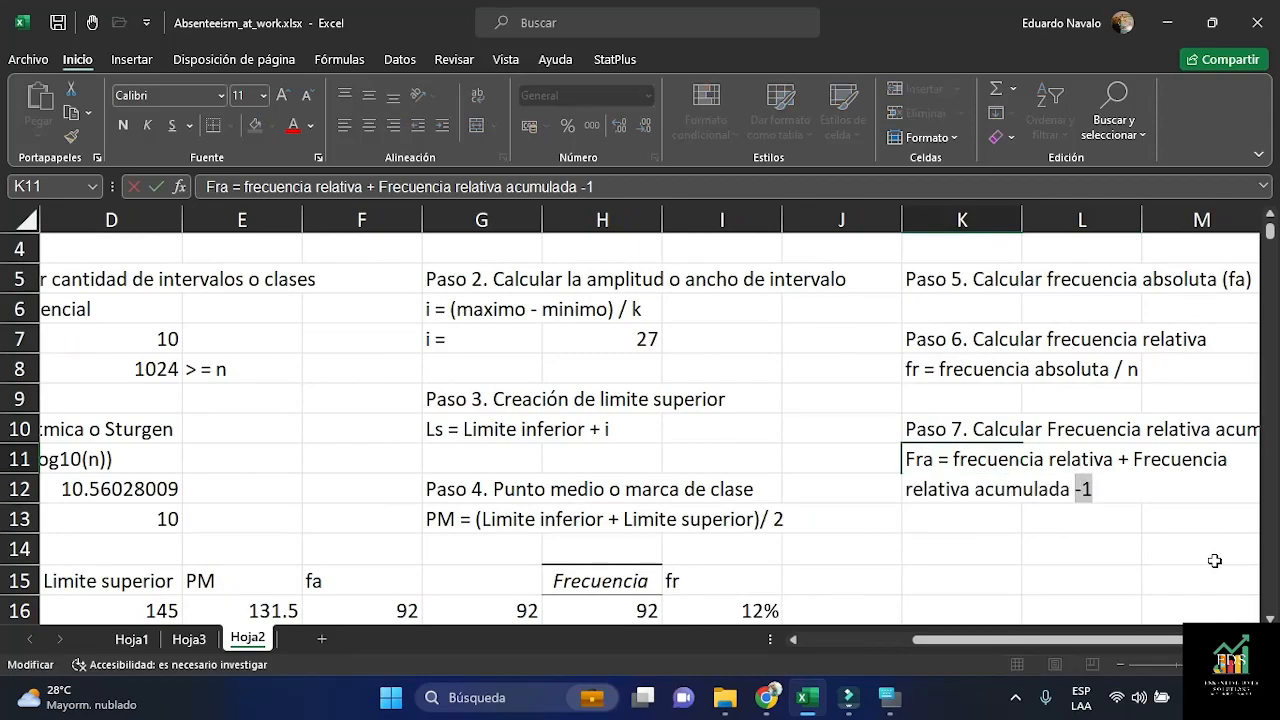
{"action": "left_click", "coordinate": [318, 157]}
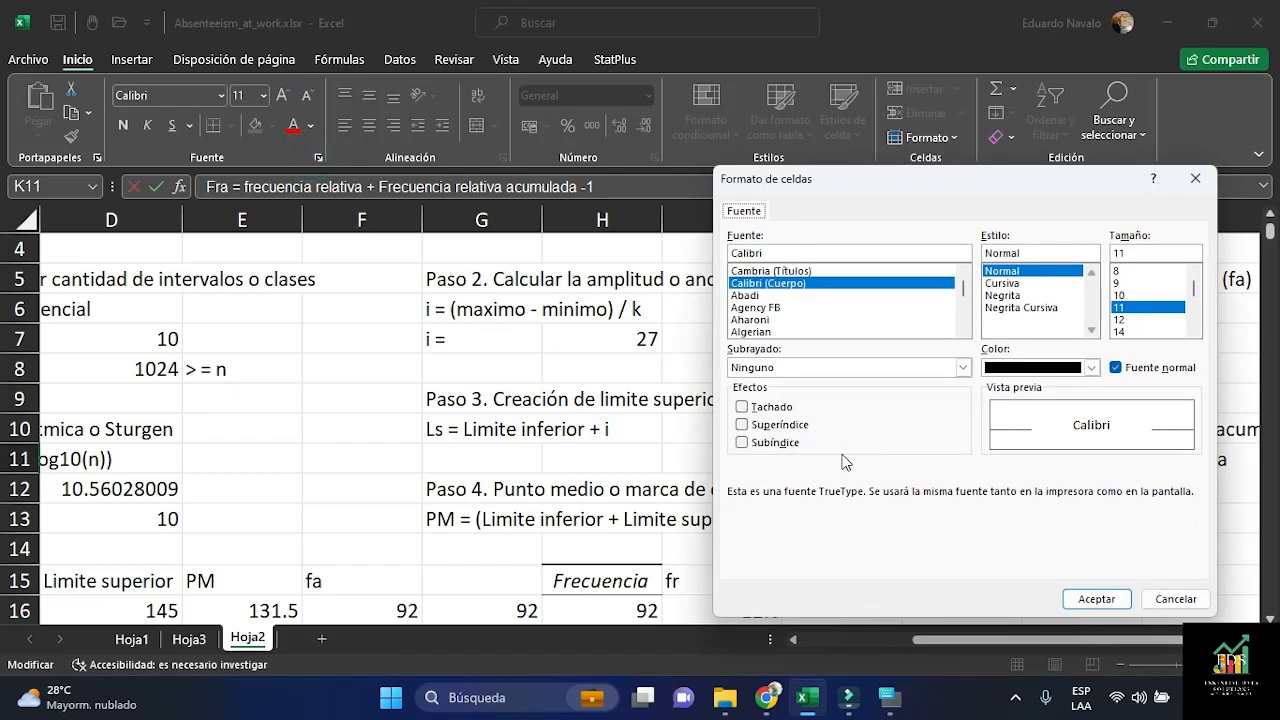
{"action": "left_click", "coordinate": [770, 443]}
{"action": "left_click", "coordinate": [1096, 598]}
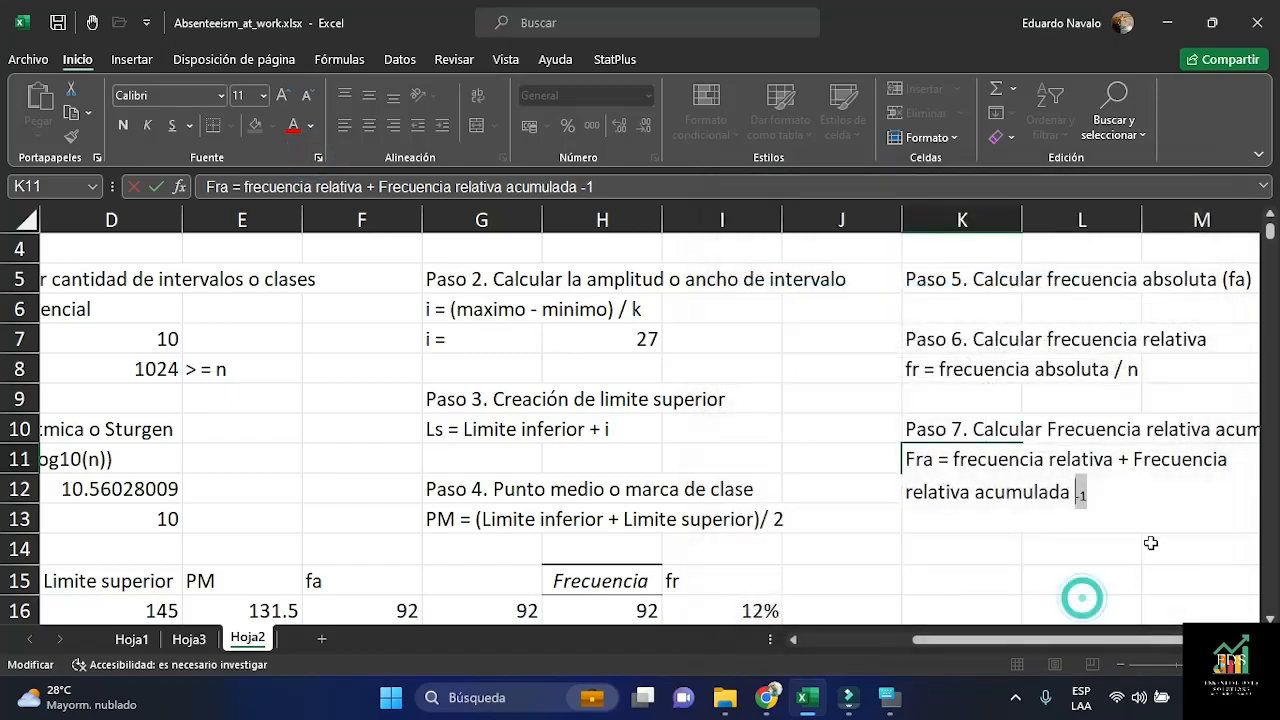
{"action": "left_click", "coordinate": [1139, 540]}
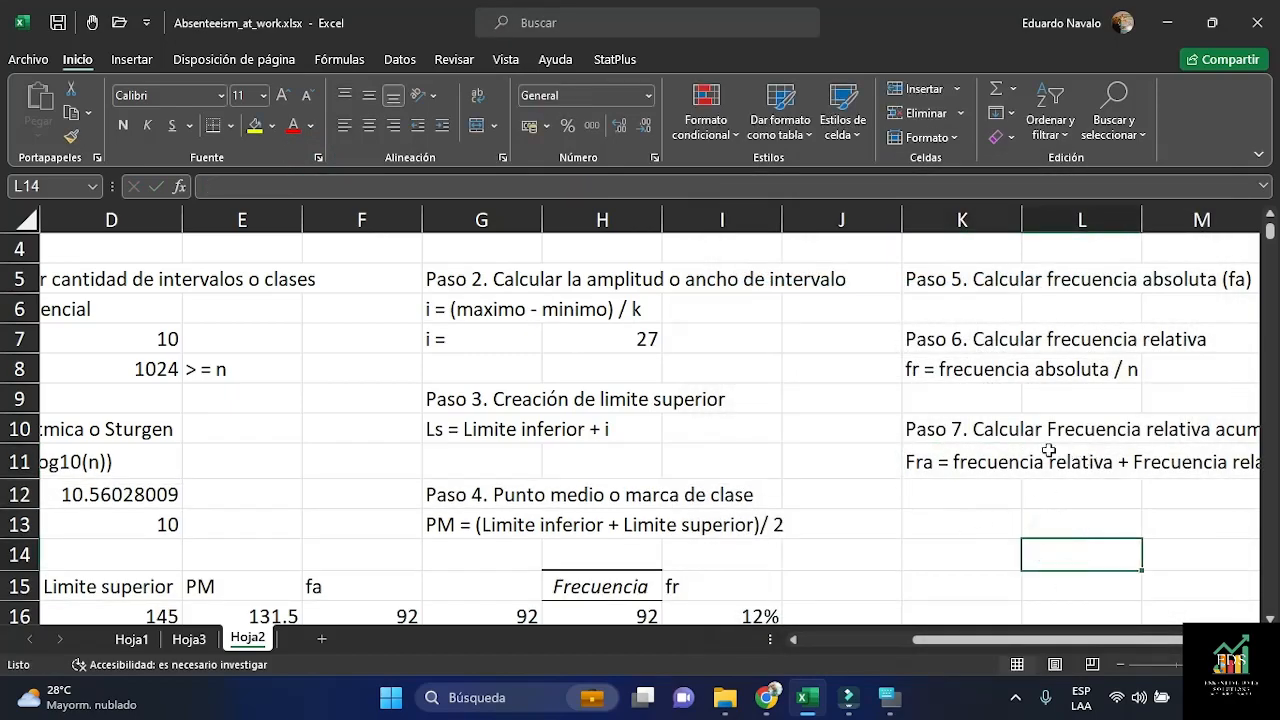
{"action": "left_click", "coordinate": [965, 476]}
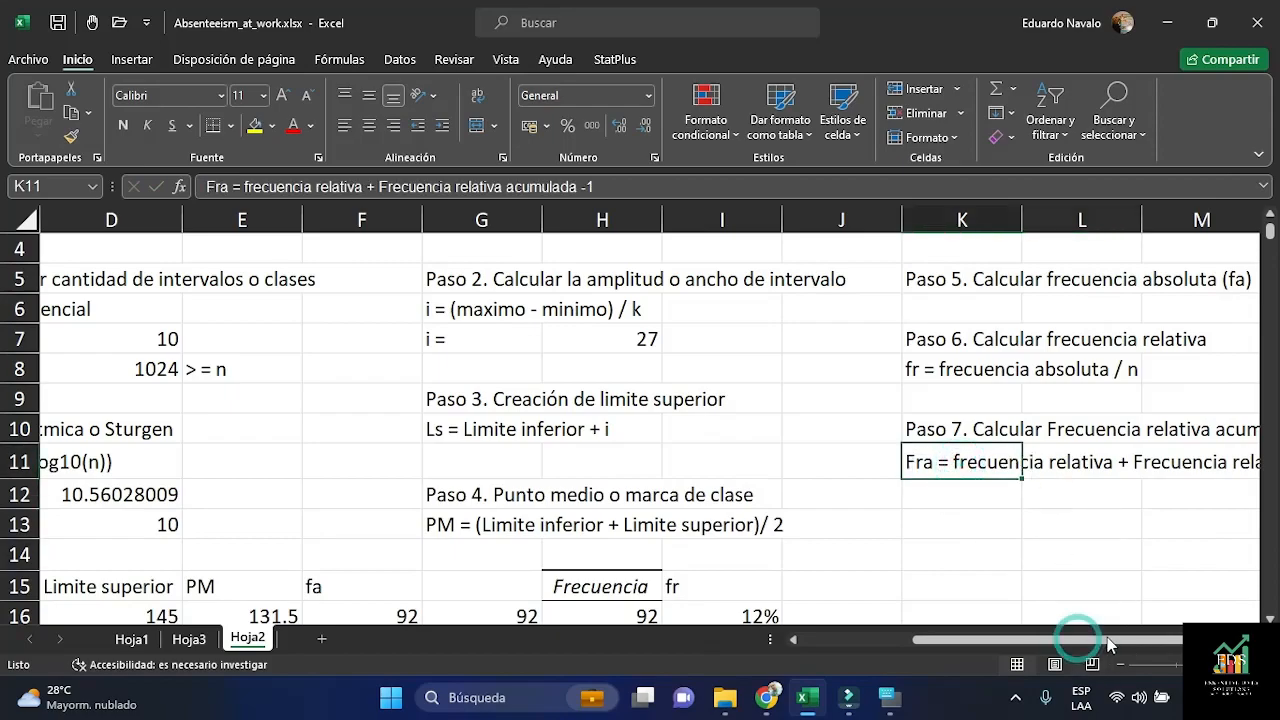
Copy the note from cell K11 into K12 and shorten it to "Fra = fr + Fra-1", keeping the subscript
{"action": "key", "text": "ctrl+c"}
{"action": "left_click", "coordinate": [957, 491]}
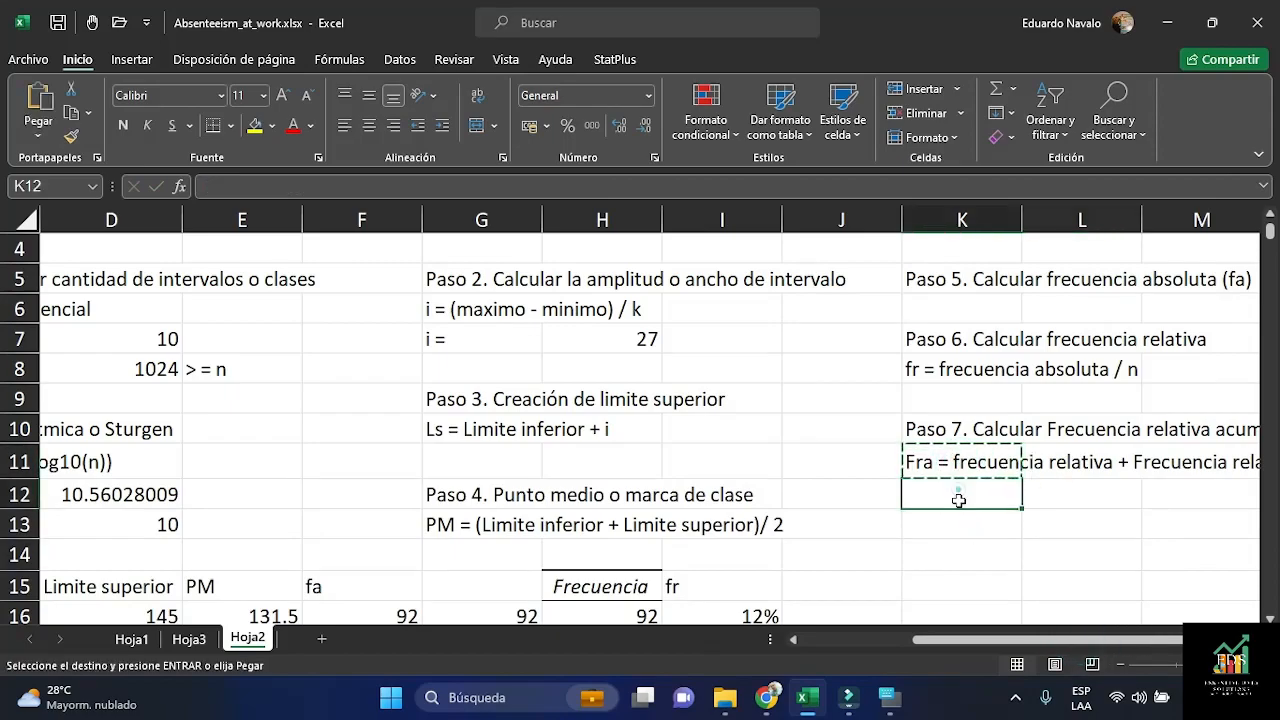
{"action": "key", "text": "ctrl+v"}
{"action": "key", "text": "F2"}
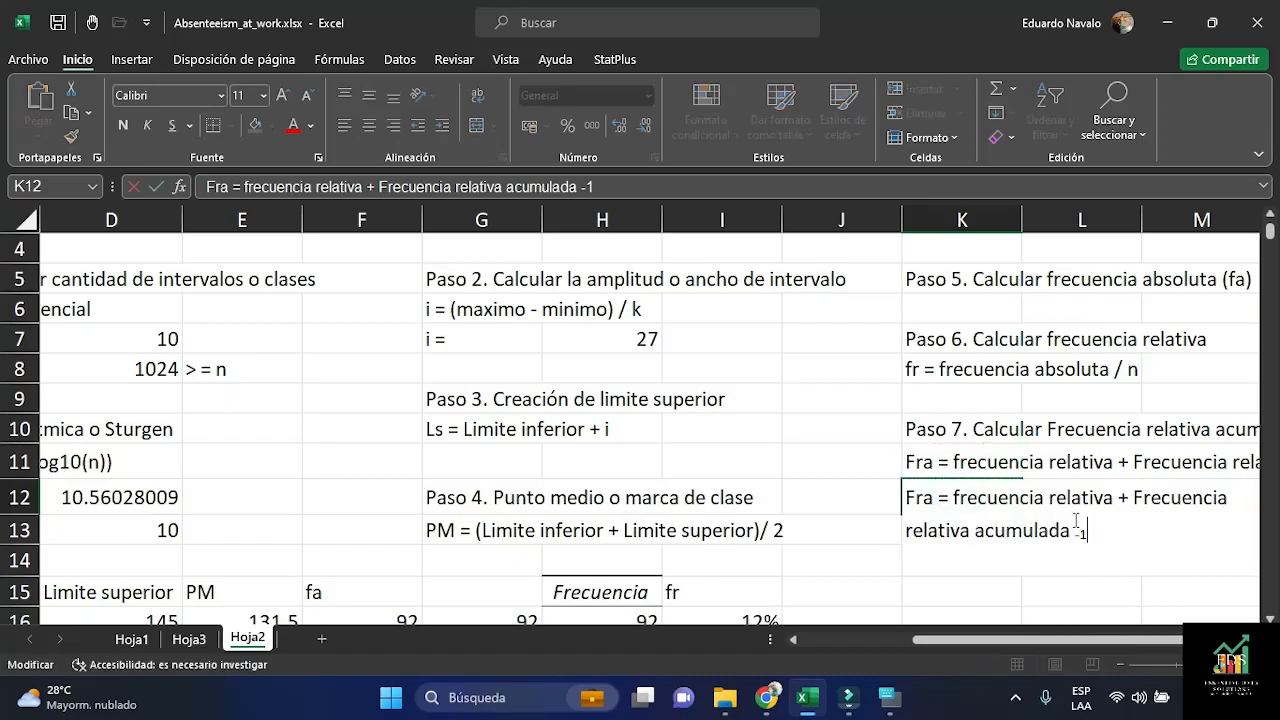
{"action": "left_click_drag", "start_coordinate": [955, 491], "coordinate": [1112, 491]}
{"action": "type", "text": "r"}
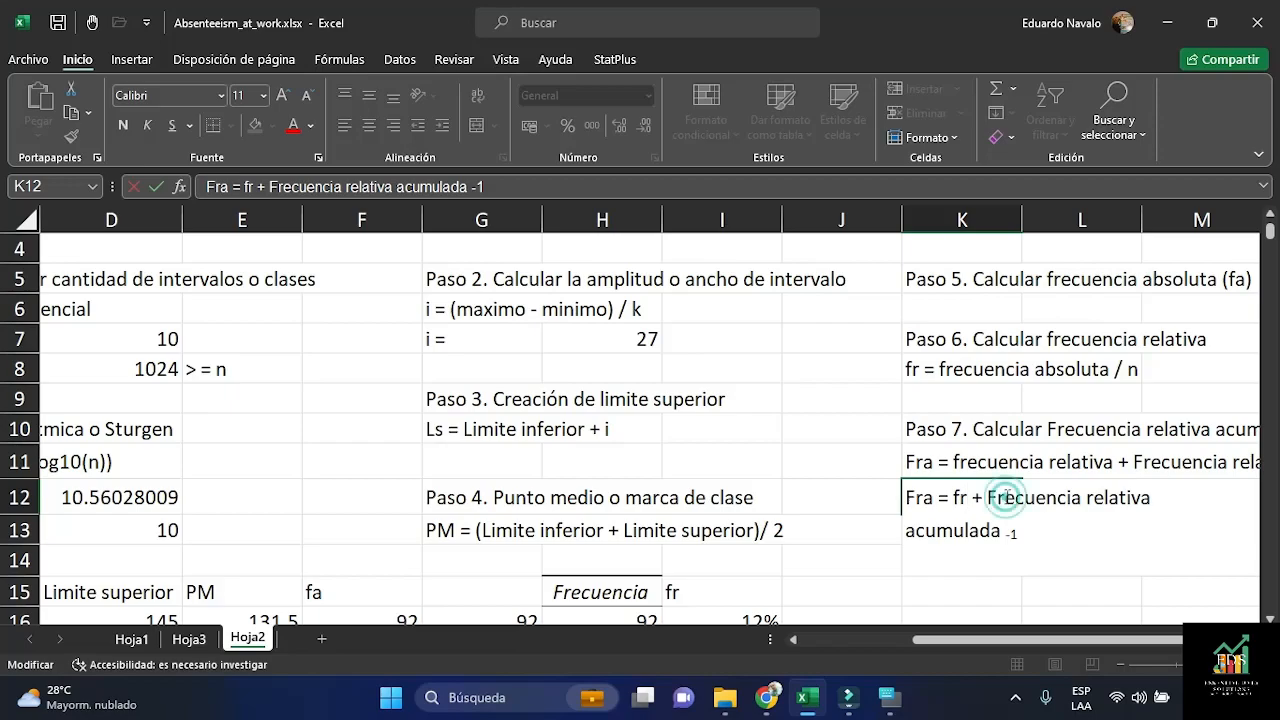
{"action": "left_click_drag", "start_coordinate": [1006, 500], "coordinate": [1150, 497]}
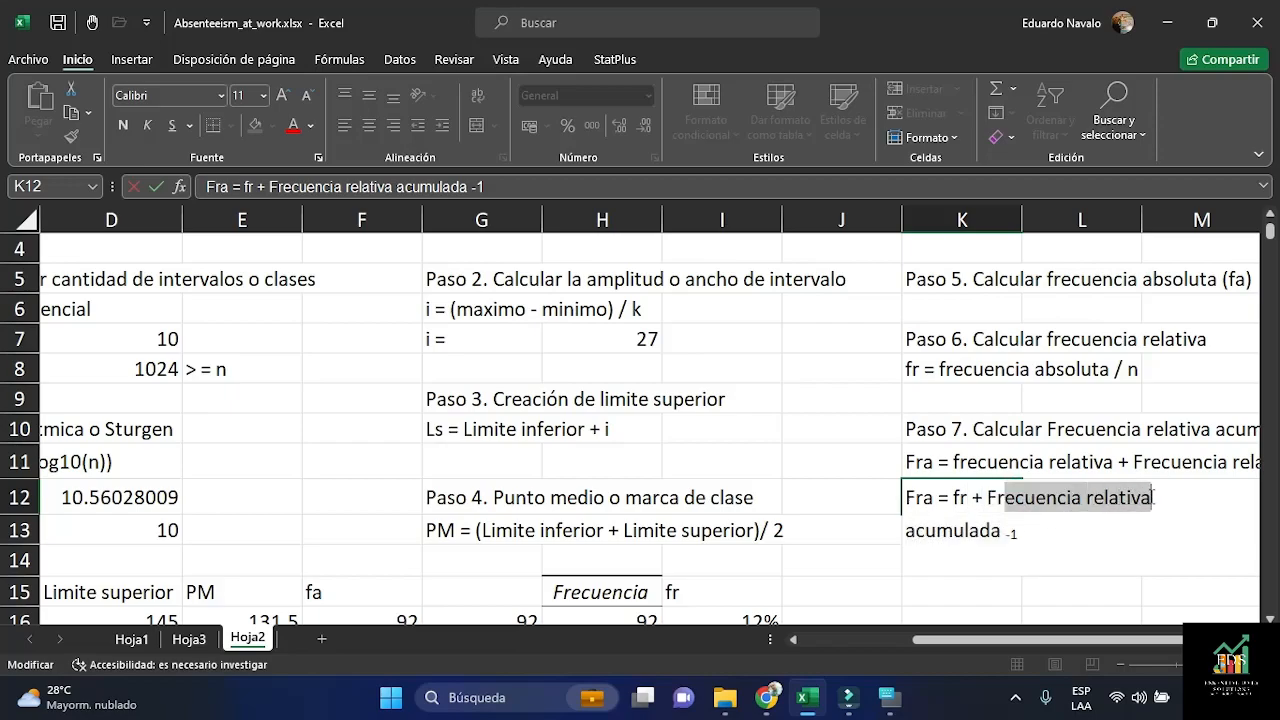
{"action": "key", "text": "BackSpace"}
{"action": "key", "text": "Delete"}
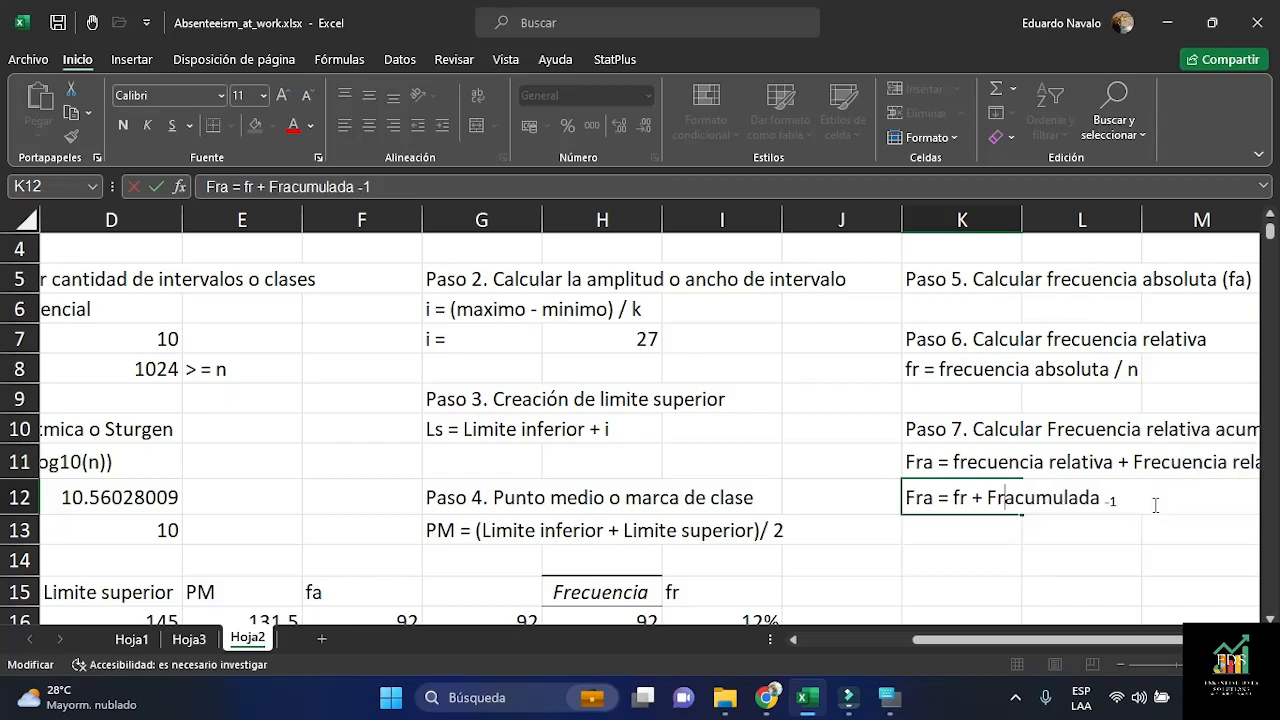
{"action": "key", "text": "ctrl+shift+Right"}
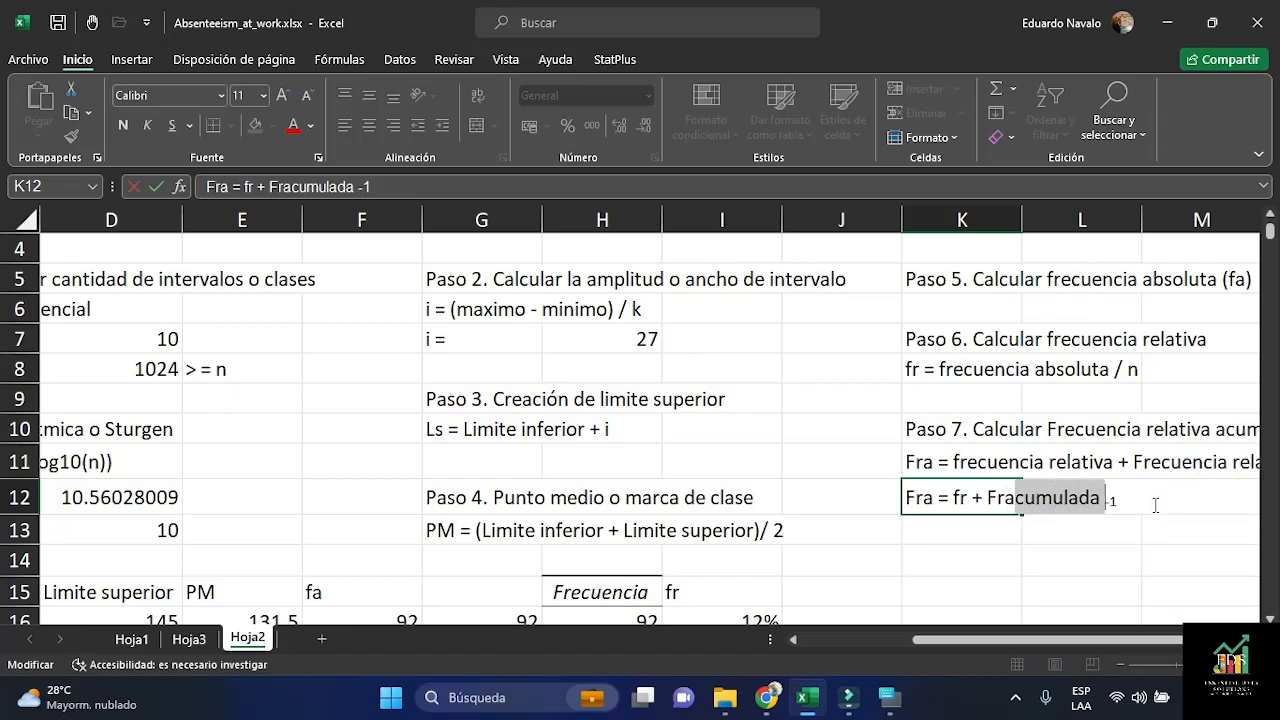
{"action": "key", "text": "BackSpace"}
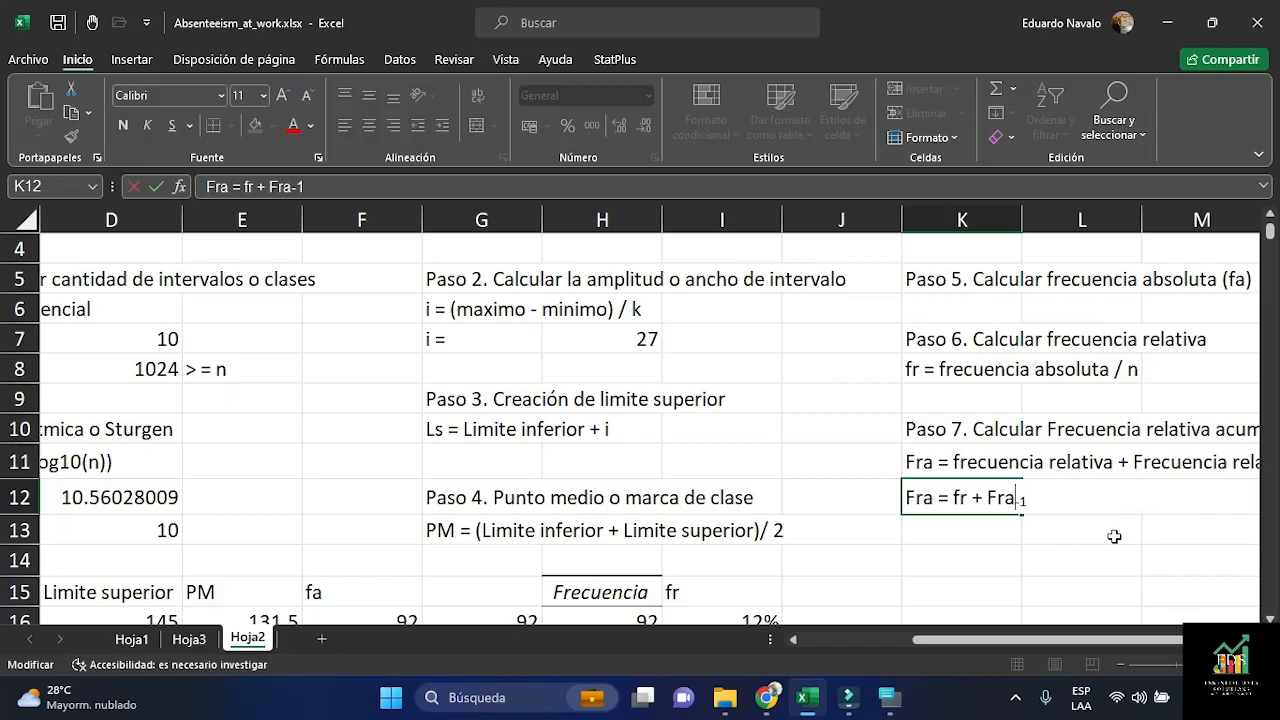
{"action": "key", "text": "Return"}
Enter the column heading "Fra" in cell J15, next to the fr column
{"action": "scroll", "coordinate": [1151, 544], "scroll_direction": "down", "scroll_amount": 1}
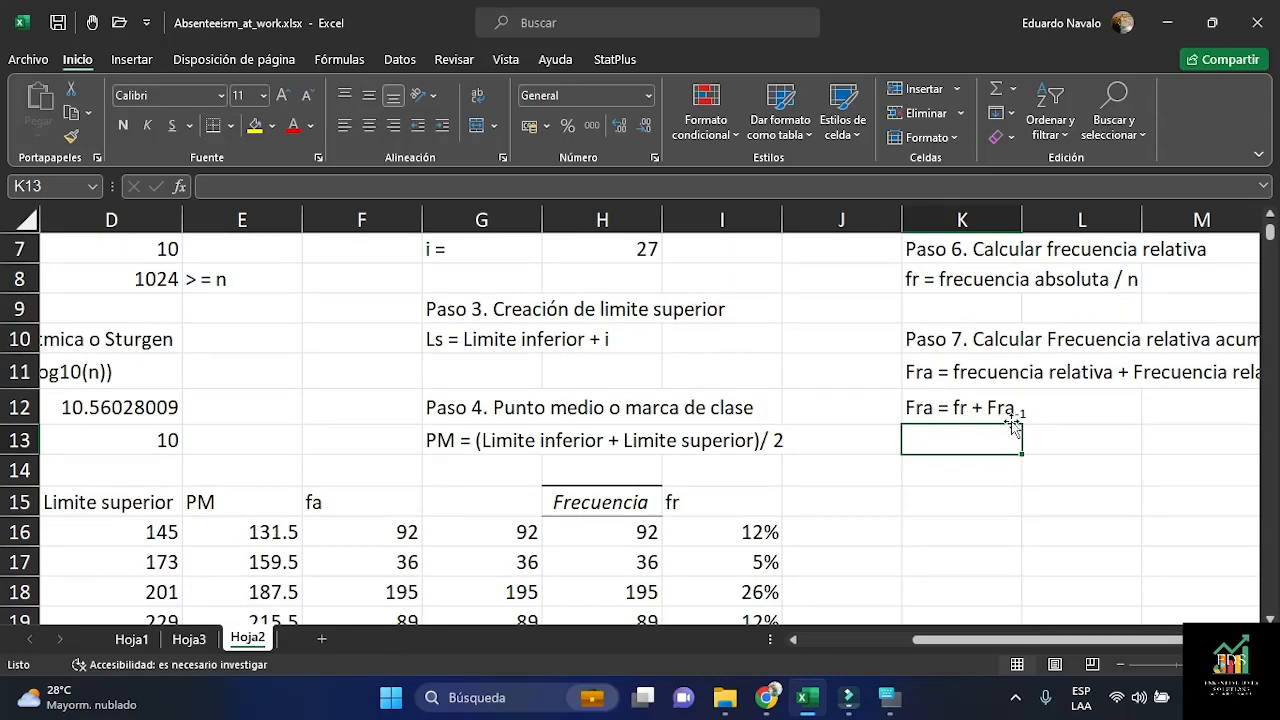
{"action": "scroll", "coordinate": [1043, 472], "scroll_direction": "down", "scroll_amount": 1}
{"action": "left_click", "coordinate": [832, 412]}
{"action": "type", "text": "F"}
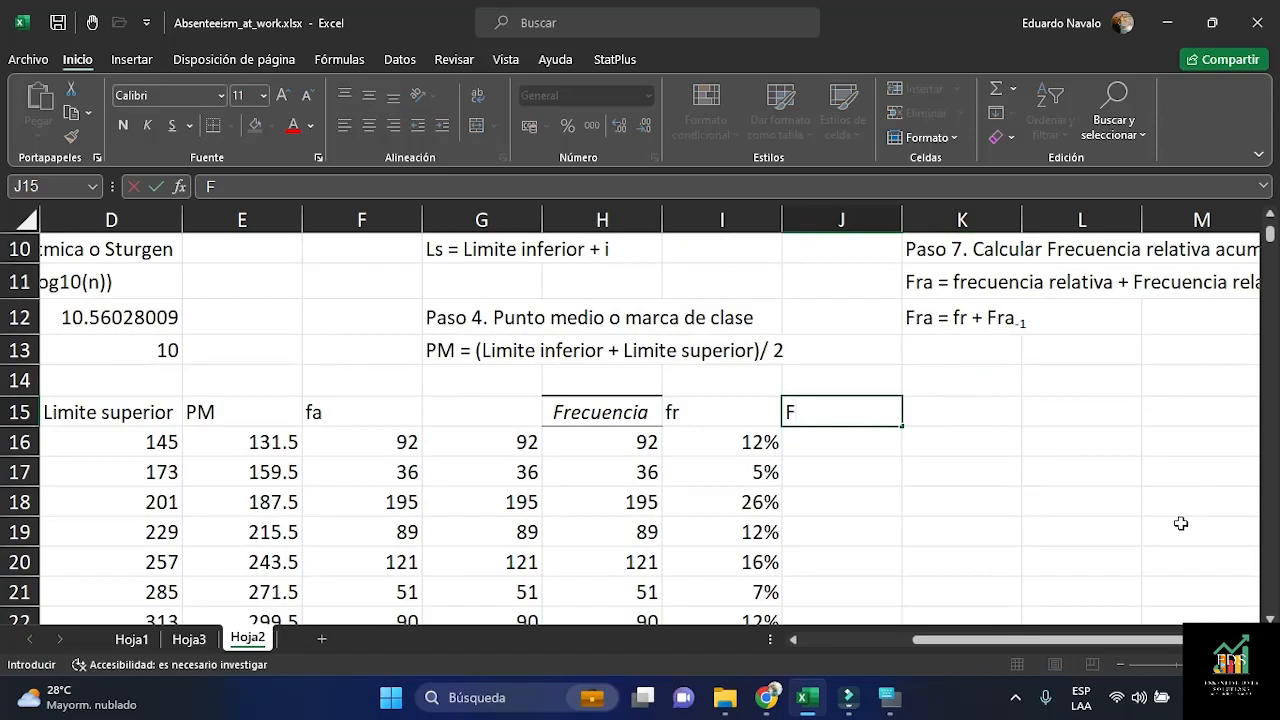
{"action": "type", "text": "ra"}
{"action": "key", "text": "Return"}
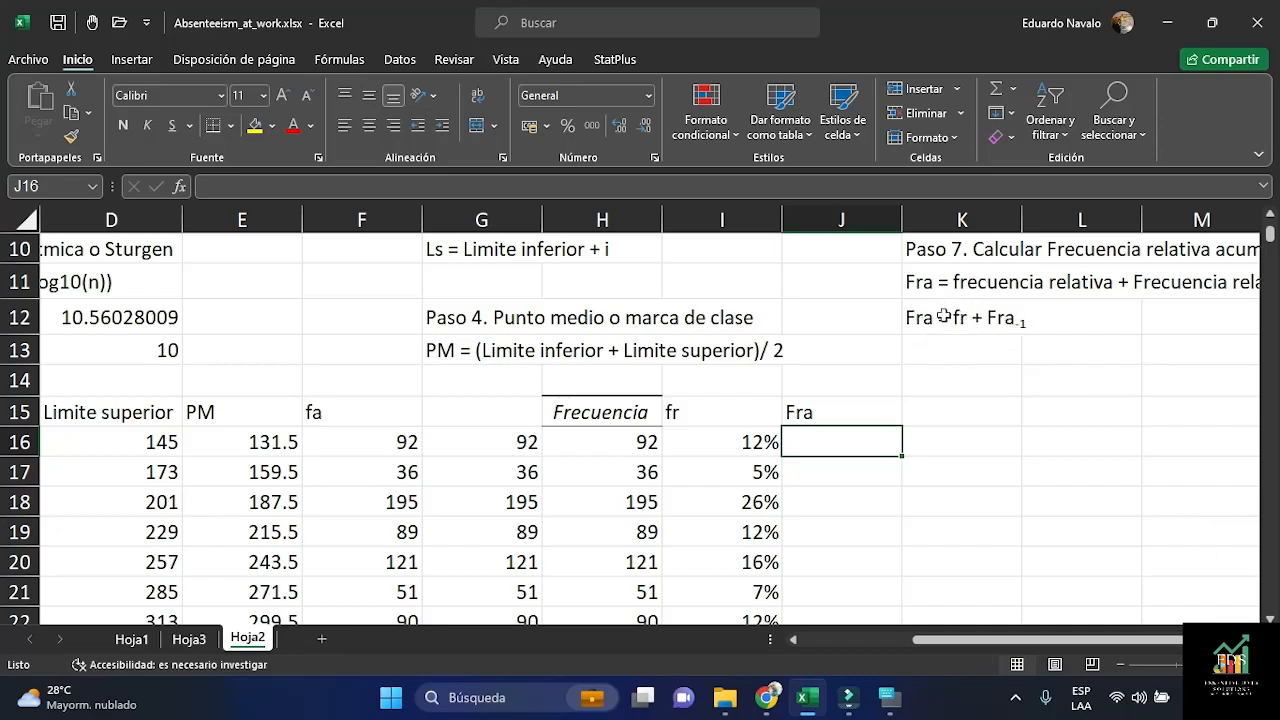
Enter the first cumulative relative frequency in J16 as =I16 and check its formula
{"action": "left_click", "coordinate": [755, 442]}
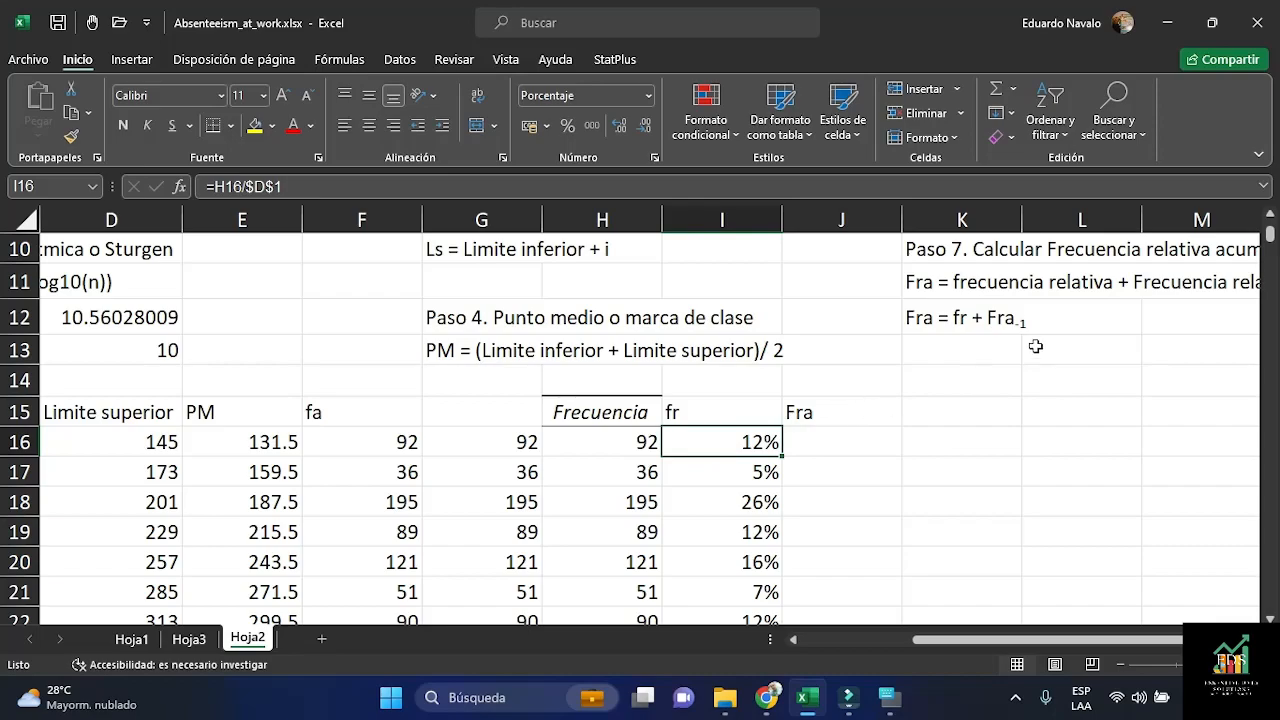
{"action": "left_click", "coordinate": [846, 446]}
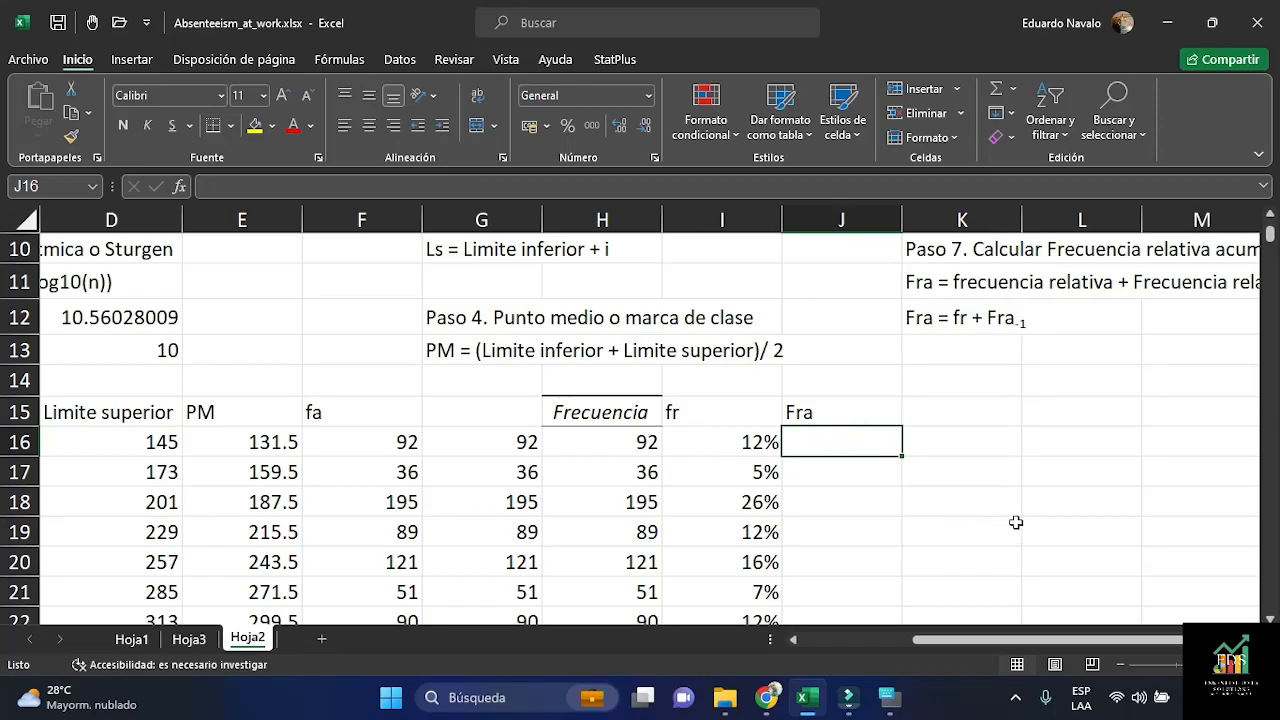
{"action": "type", "text": "="}
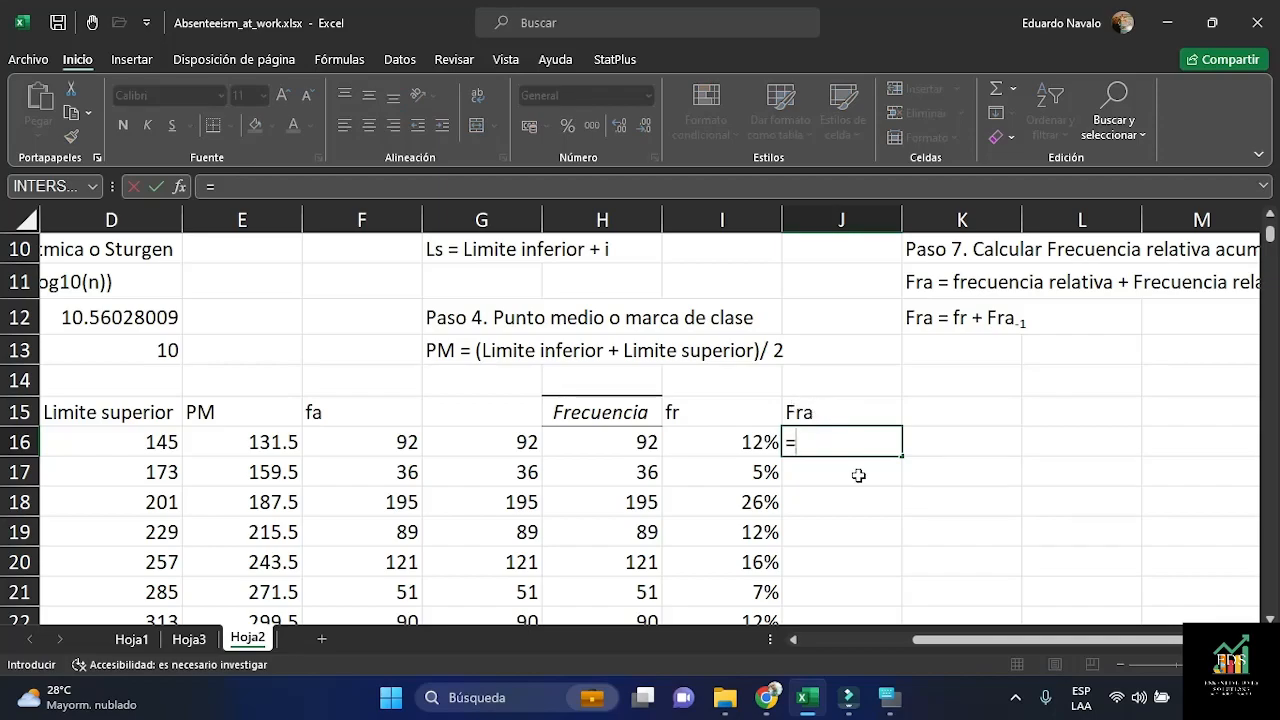
{"action": "left_click", "coordinate": [732, 440]}
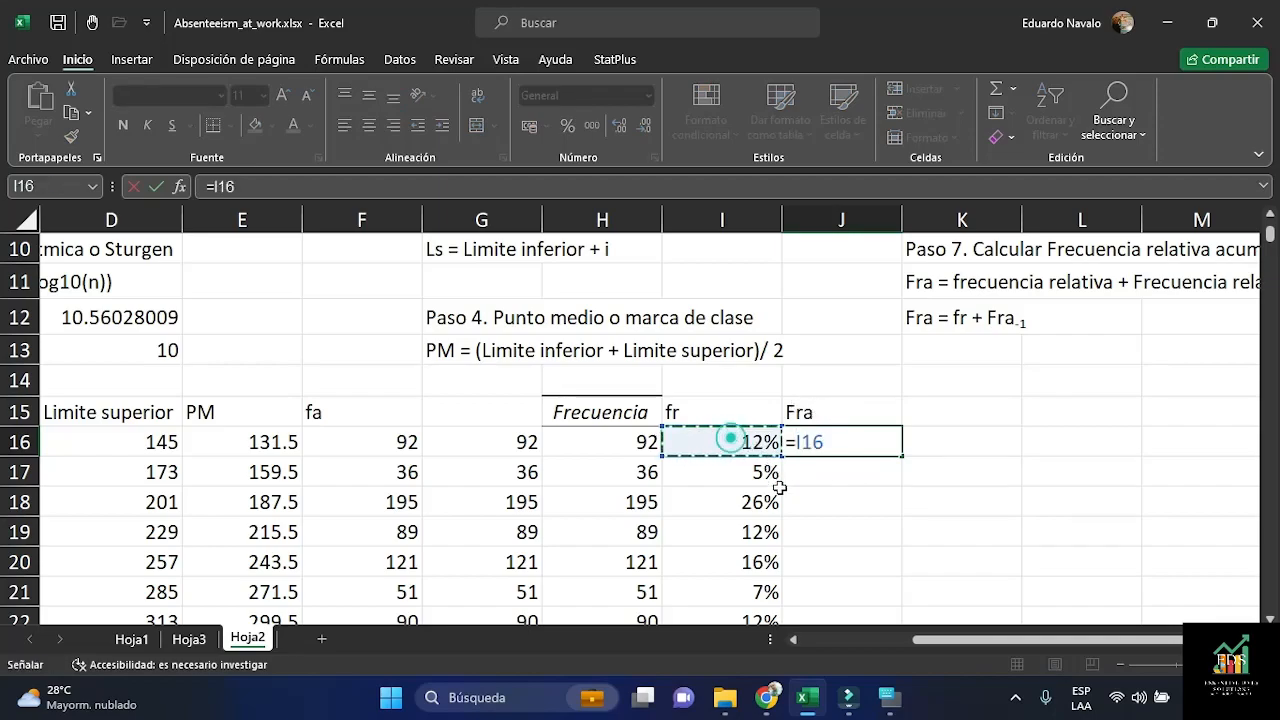
{"action": "key", "text": "Return"}
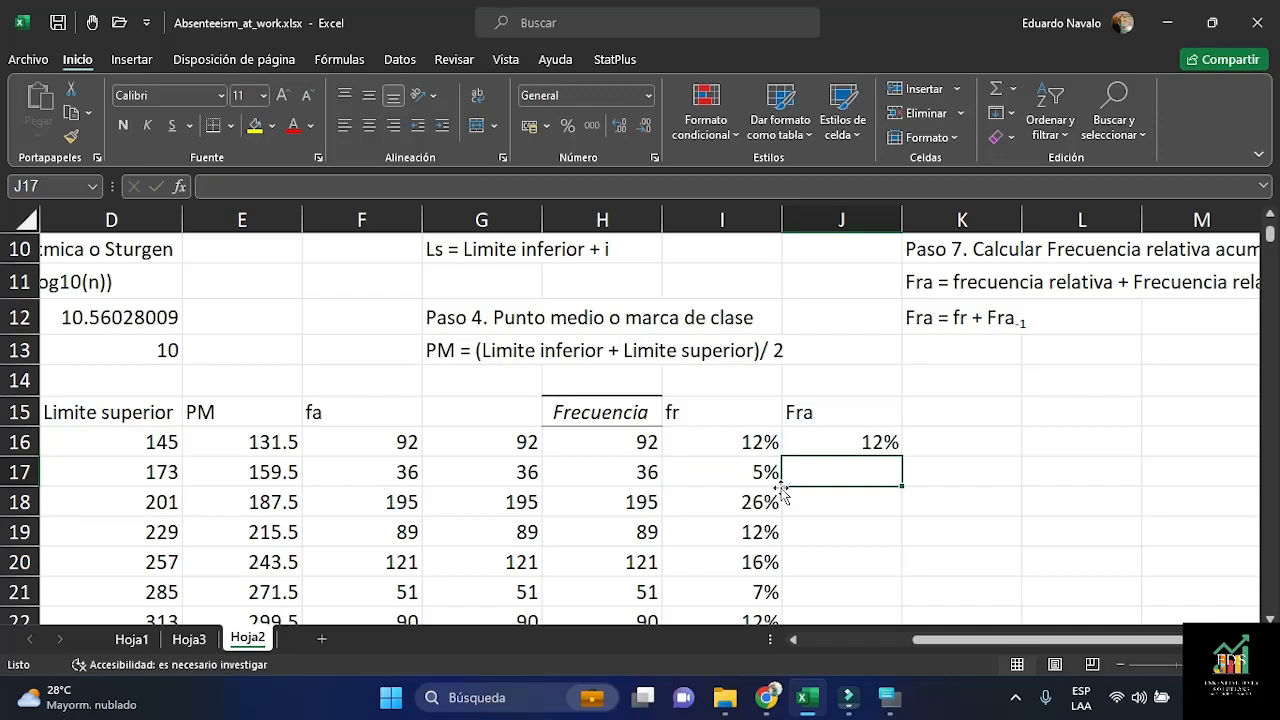
{"action": "left_click", "coordinate": [808, 437]}
{"action": "key", "text": "F2"}
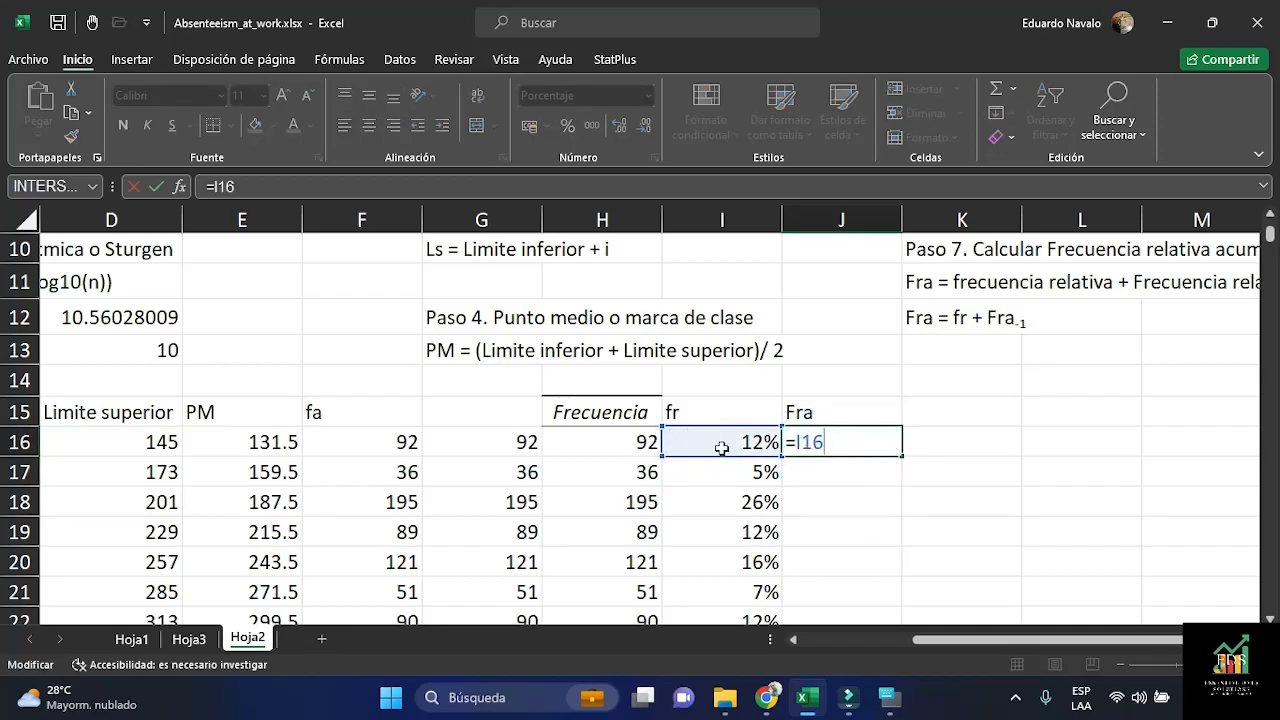
{"action": "key", "text": "Return"}
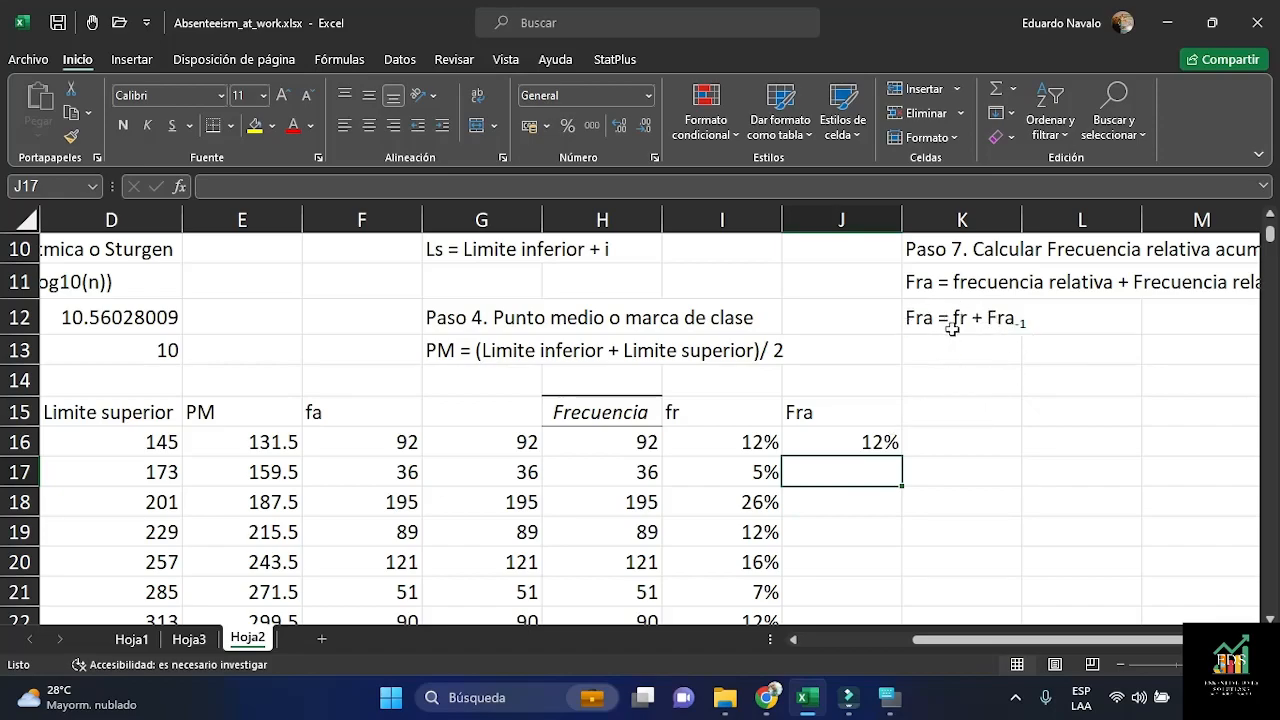
Enter the formula =I17+J16 in cell J17 for the second class's cumulative relative frequency
{"action": "type", "text": "="}
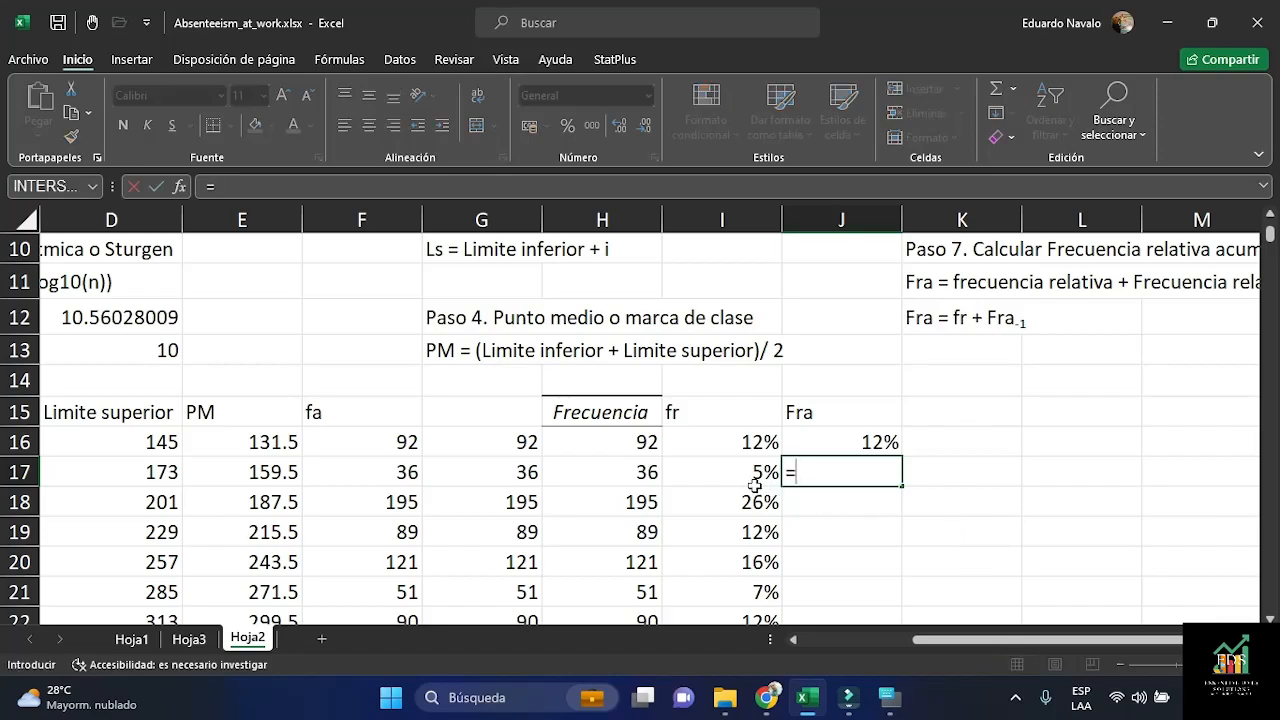
{"action": "left_click", "coordinate": [722, 476]}
{"action": "type", "text": "+"}
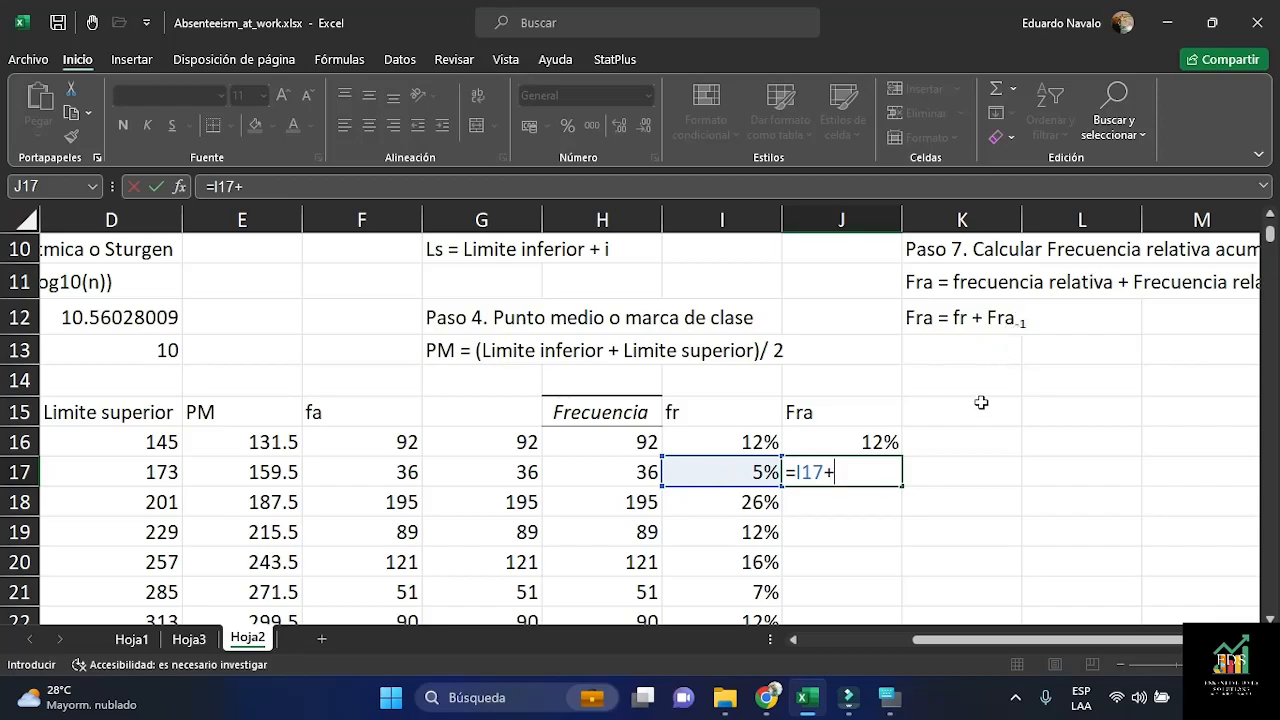
{"action": "left_click", "coordinate": [878, 442]}
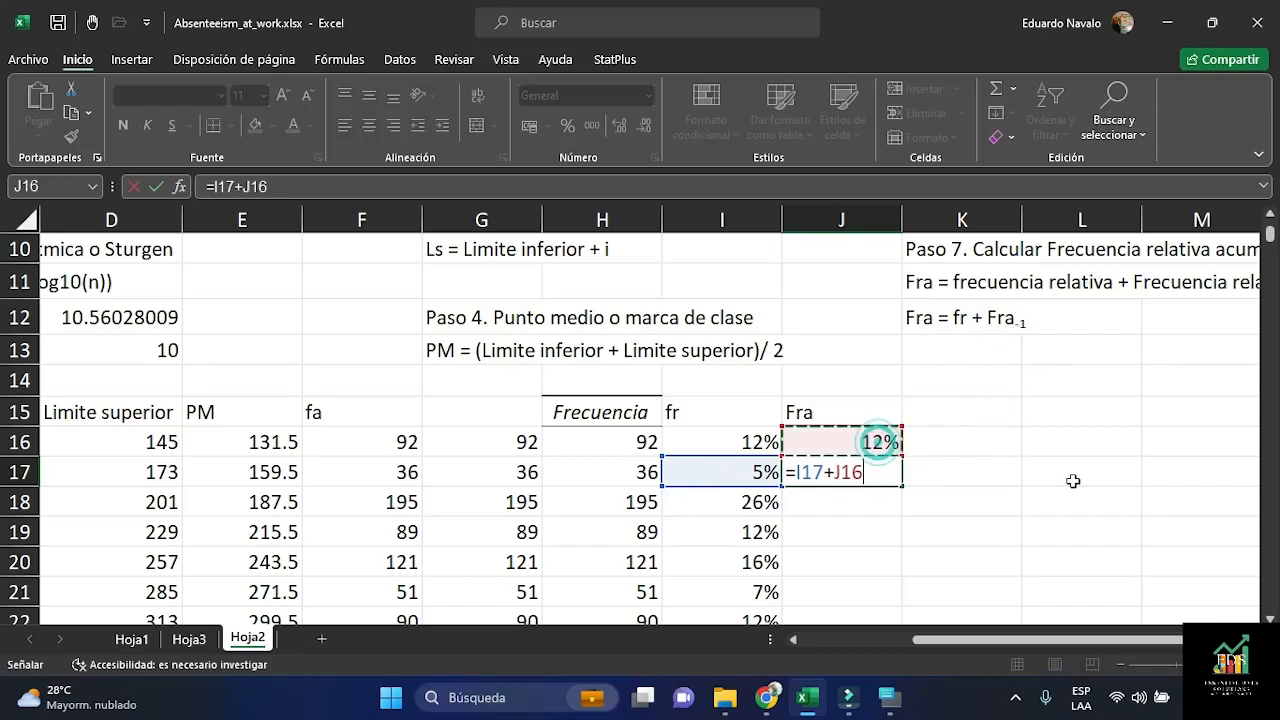
{"action": "key", "text": "Return"}
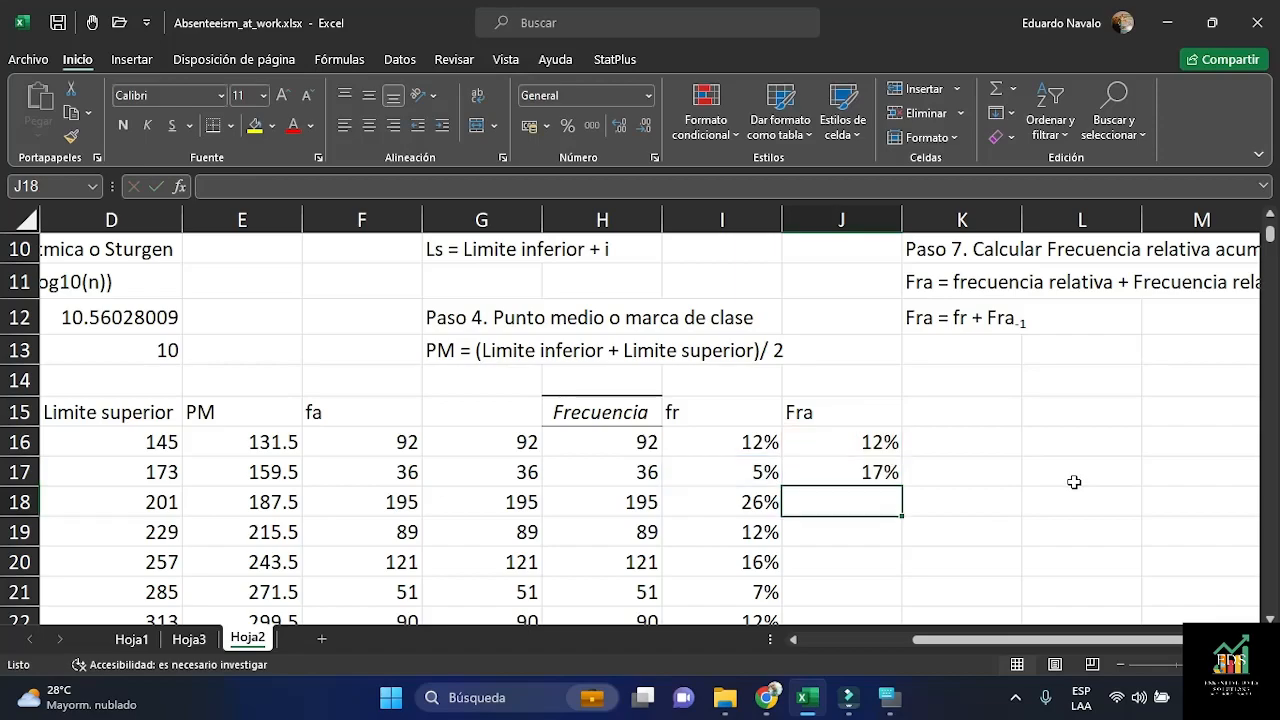
Enter the formula =I18+J17 in cell J18 for the third class's cumulative relative frequency
{"action": "type", "text": "="}
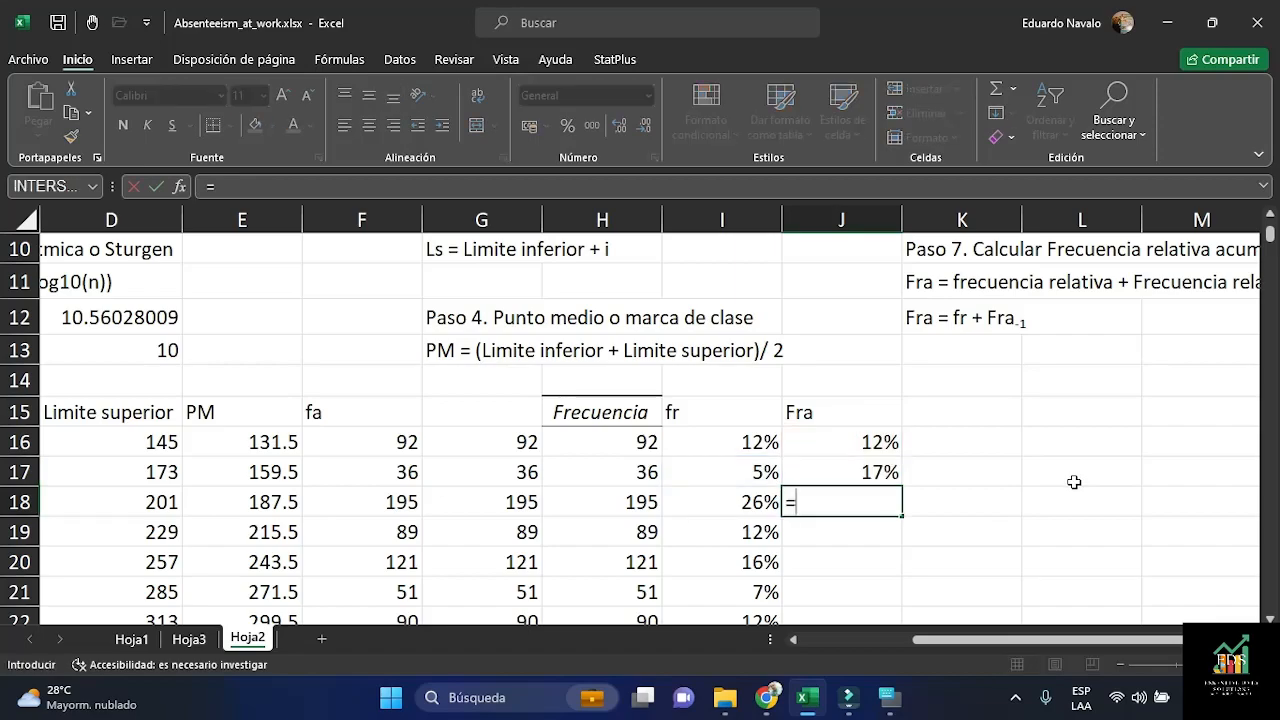
{"action": "left_click", "coordinate": [740, 505]}
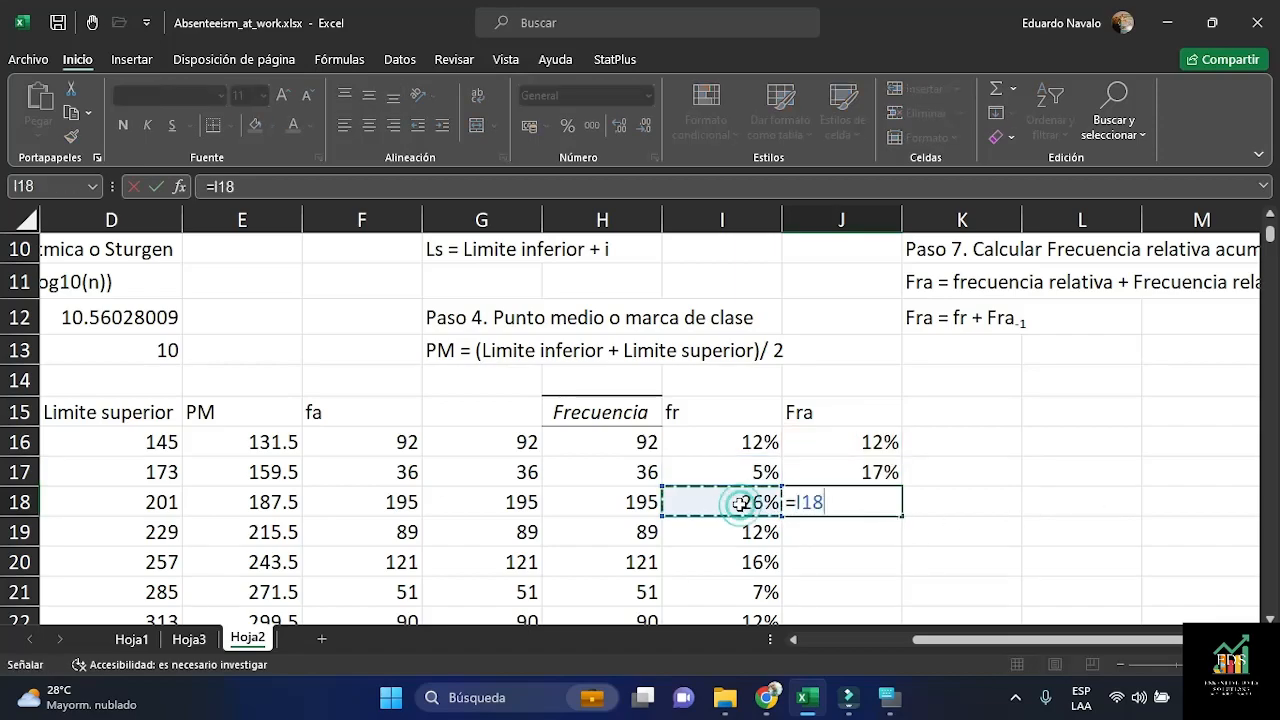
{"action": "type", "text": "+"}
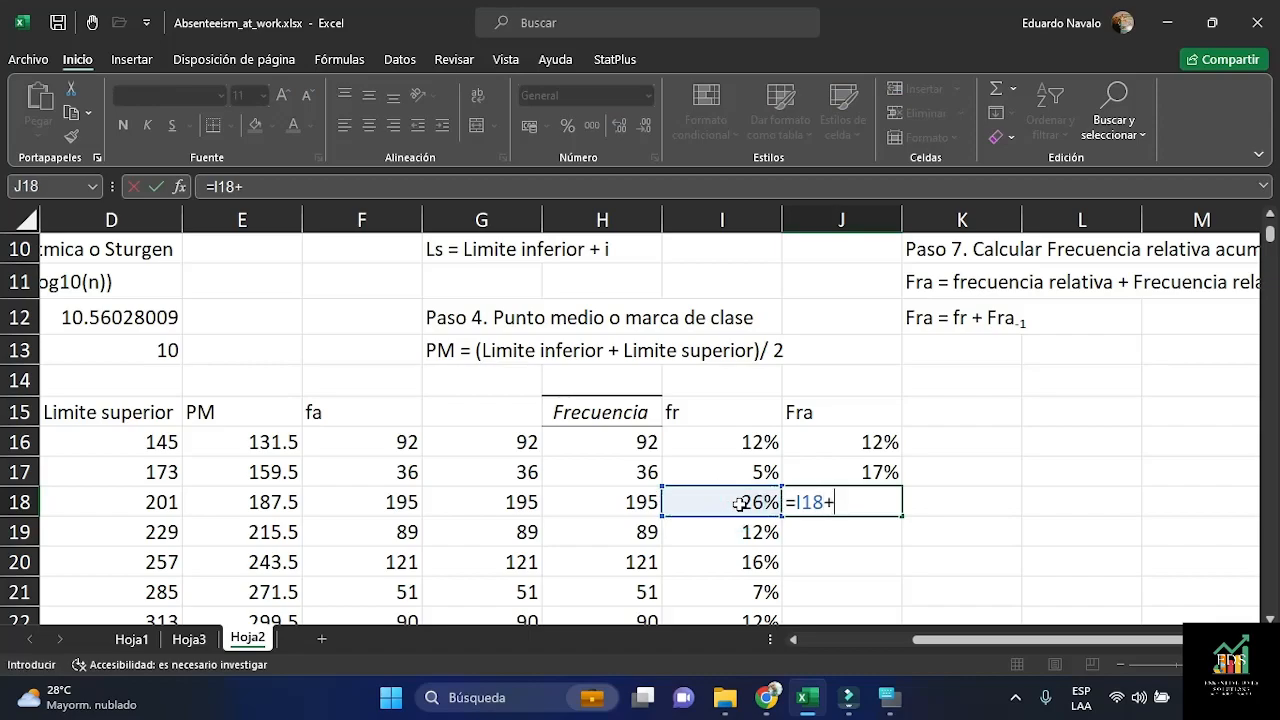
{"action": "left_click", "coordinate": [846, 471]}
{"action": "key", "text": "Return"}
Fill the cumulative relative frequency formula down from J18 through the last class at J25
{"action": "scroll", "coordinate": [1100, 481], "scroll_direction": "down", "scroll_amount": 1}
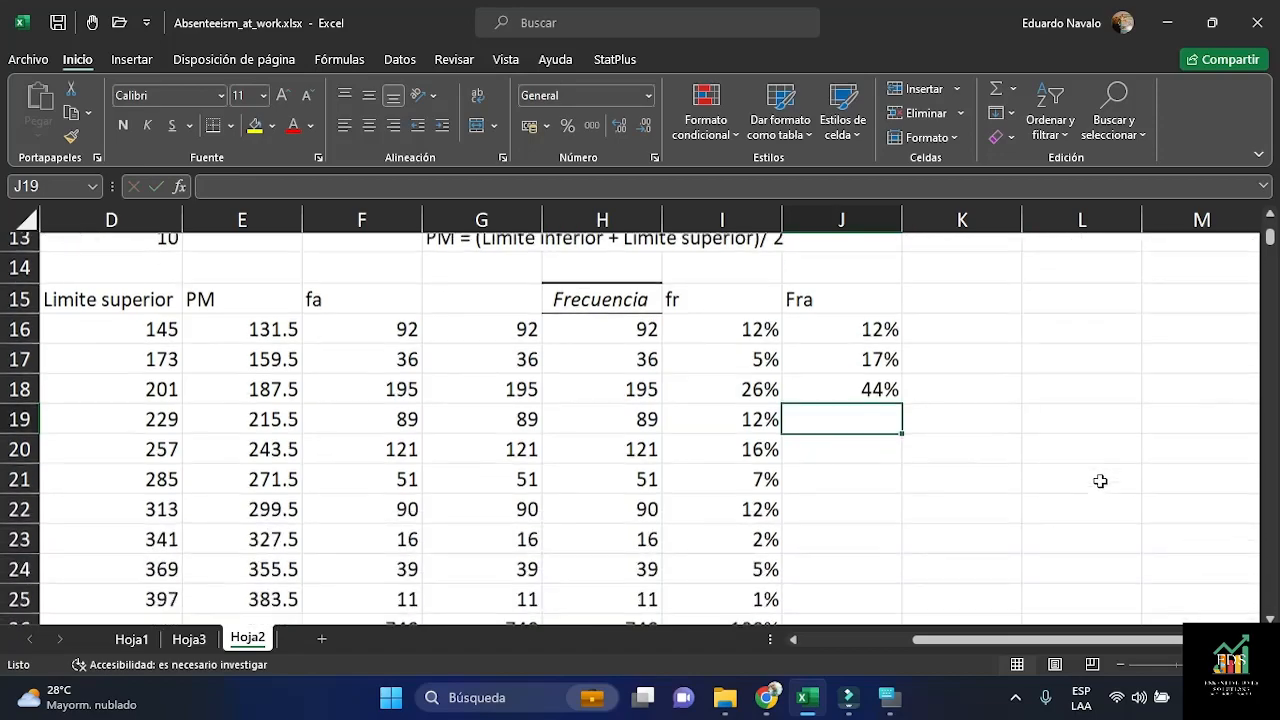
{"action": "scroll", "coordinate": [1100, 481], "scroll_direction": "down", "scroll_amount": 1}
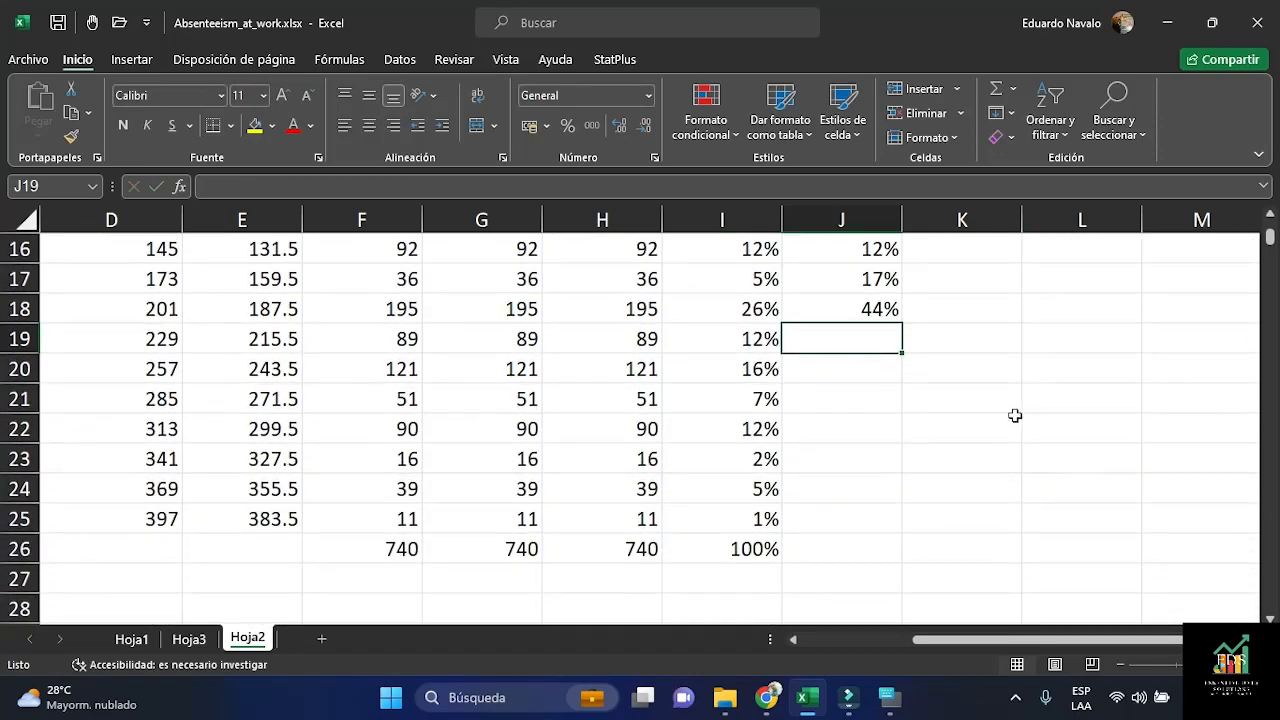
{"action": "left_click", "coordinate": [877, 309]}
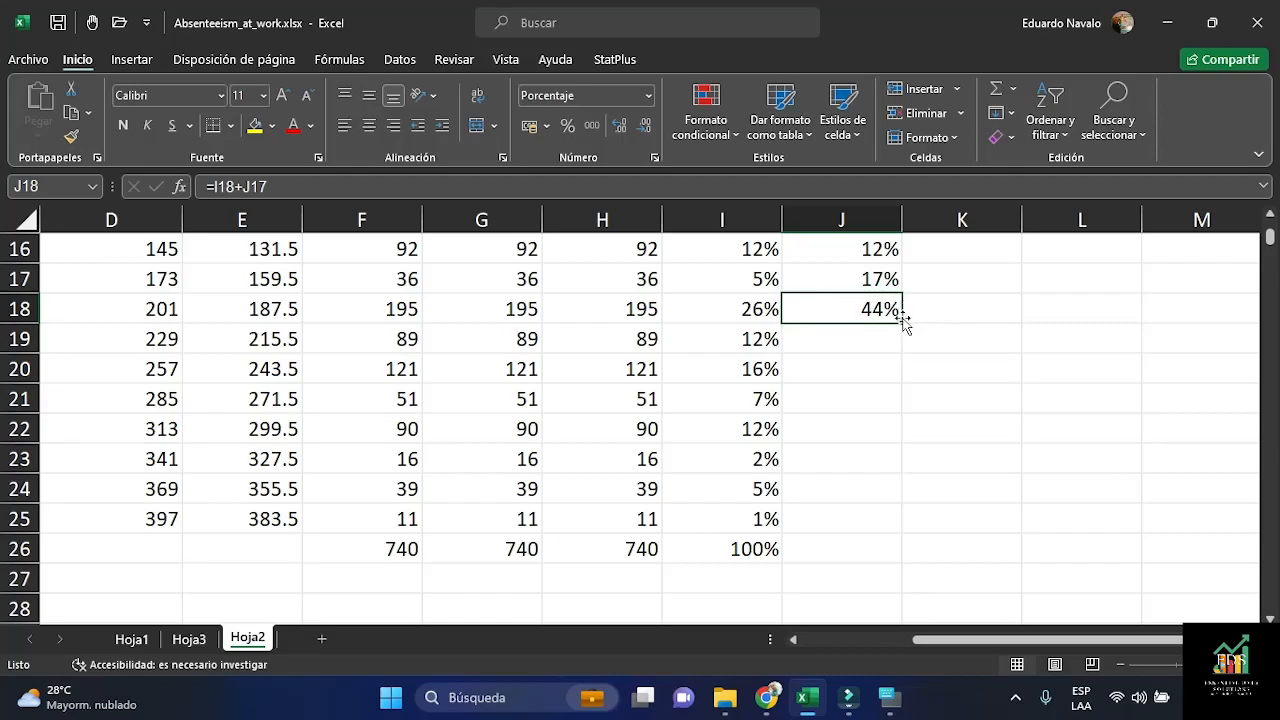
{"action": "left_click_drag", "start_coordinate": [903, 323], "coordinate": [908, 532]}
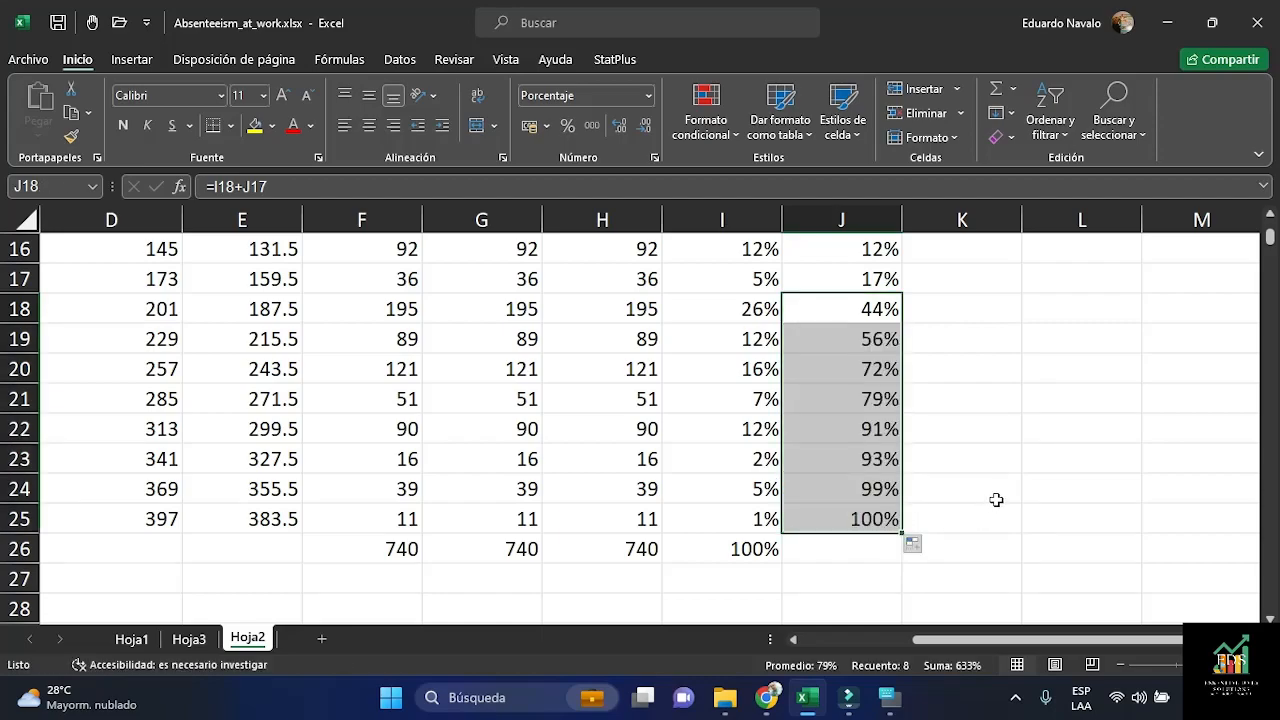
Centre and bold the lower and upper limit columns in C15:D25
{"action": "scroll", "coordinate": [996, 500], "scroll_direction": "up", "scroll_amount": 1}
{"action": "scroll", "coordinate": [994, 497], "scroll_direction": "down", "scroll_amount": 1}
{"action": "scroll", "coordinate": [993, 470], "scroll_direction": "down", "scroll_amount": 1}
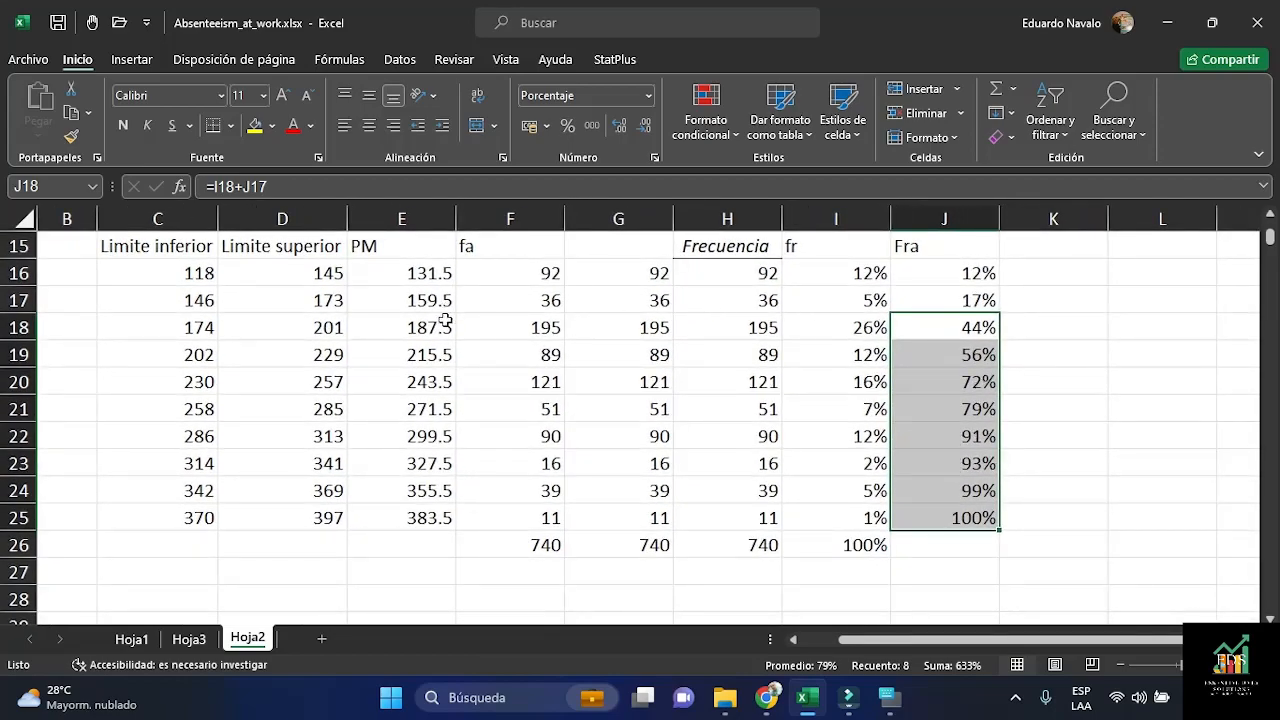
{"action": "left_click_drag", "start_coordinate": [168, 246], "coordinate": [248, 517]}
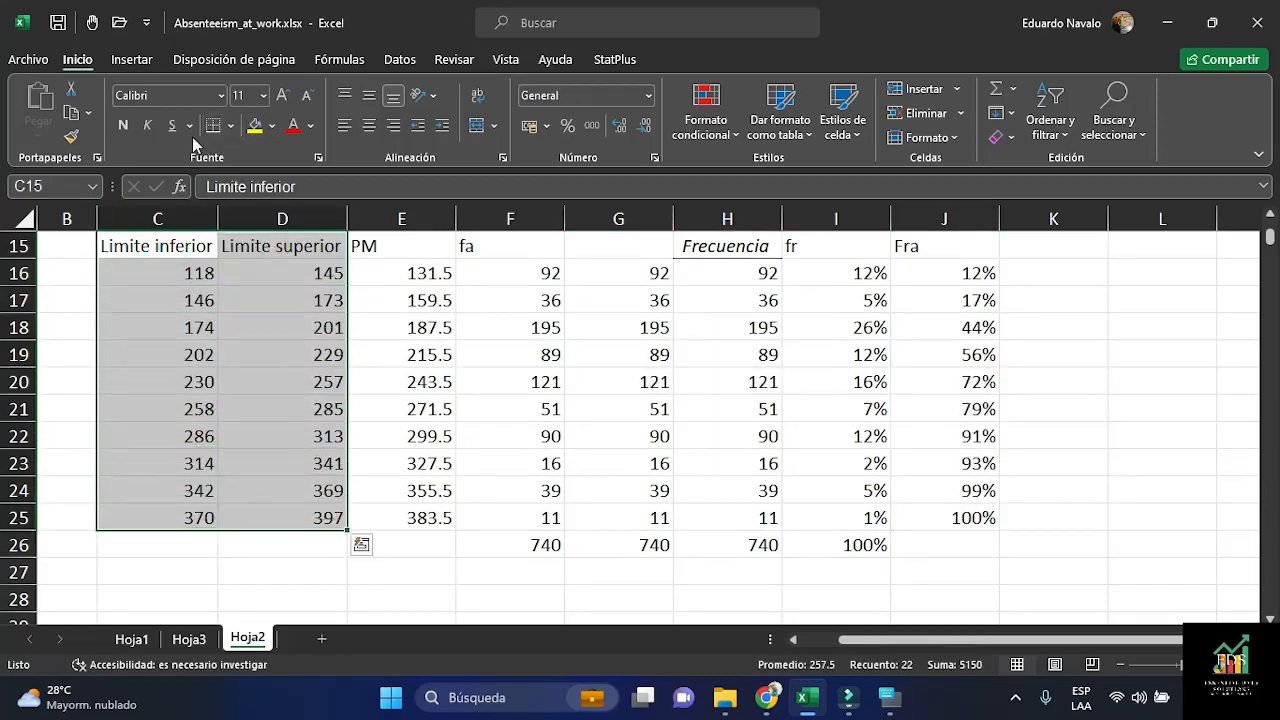
{"action": "left_click", "coordinate": [369, 125]}
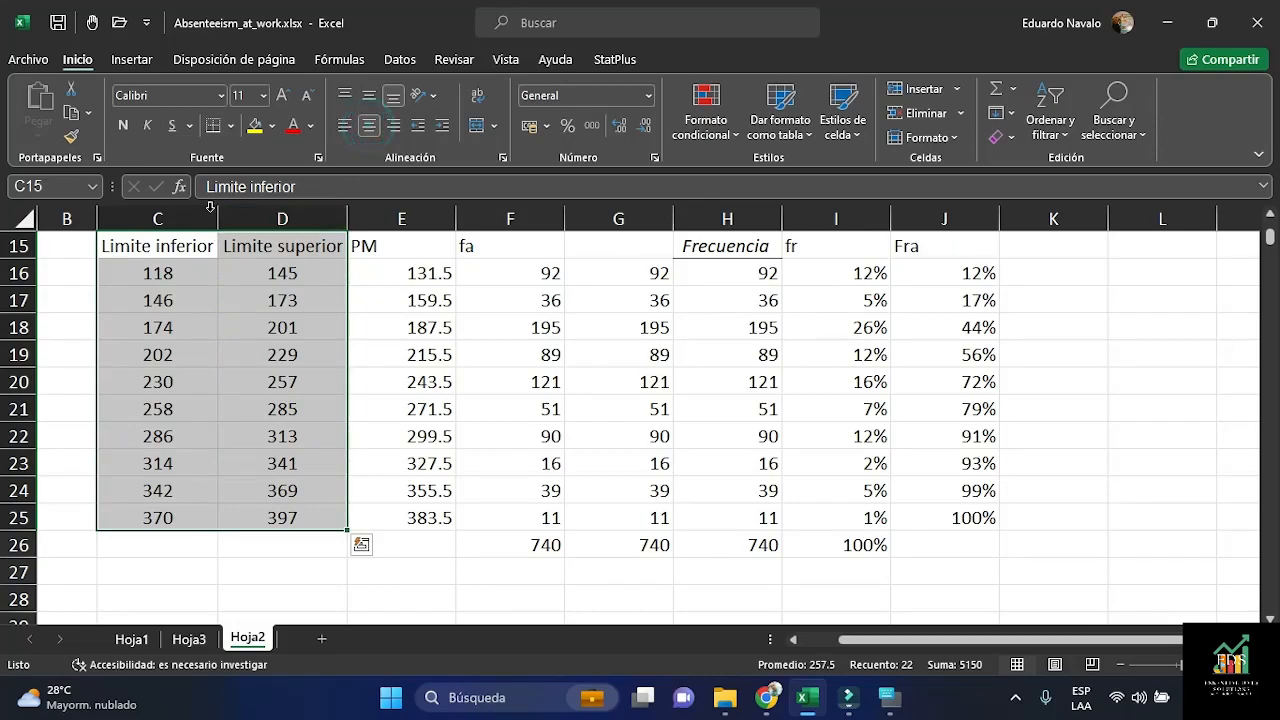
{"action": "left_click", "coordinate": [122, 125]}
Toggle off centring and bold for the header row C15:J15, and give it a yellow fill and red font
{"action": "left_click_drag", "start_coordinate": [180, 246], "coordinate": [935, 252]}
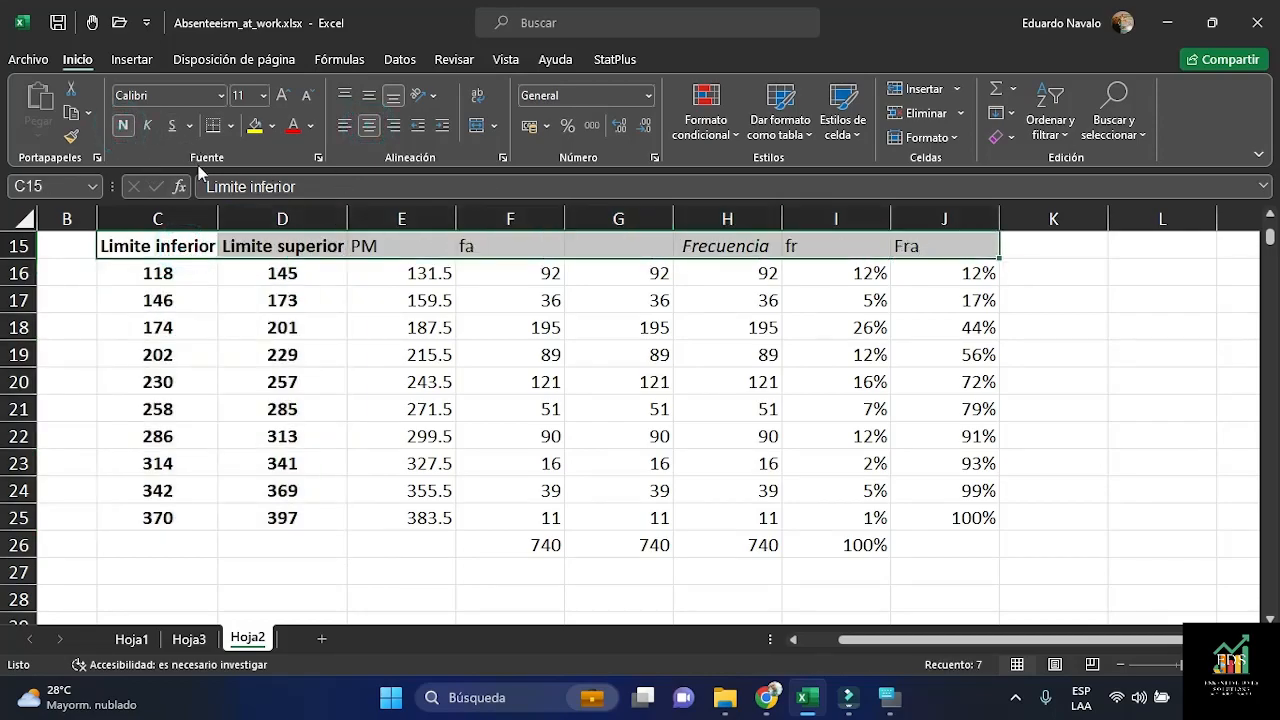
{"action": "left_click", "coordinate": [369, 125]}
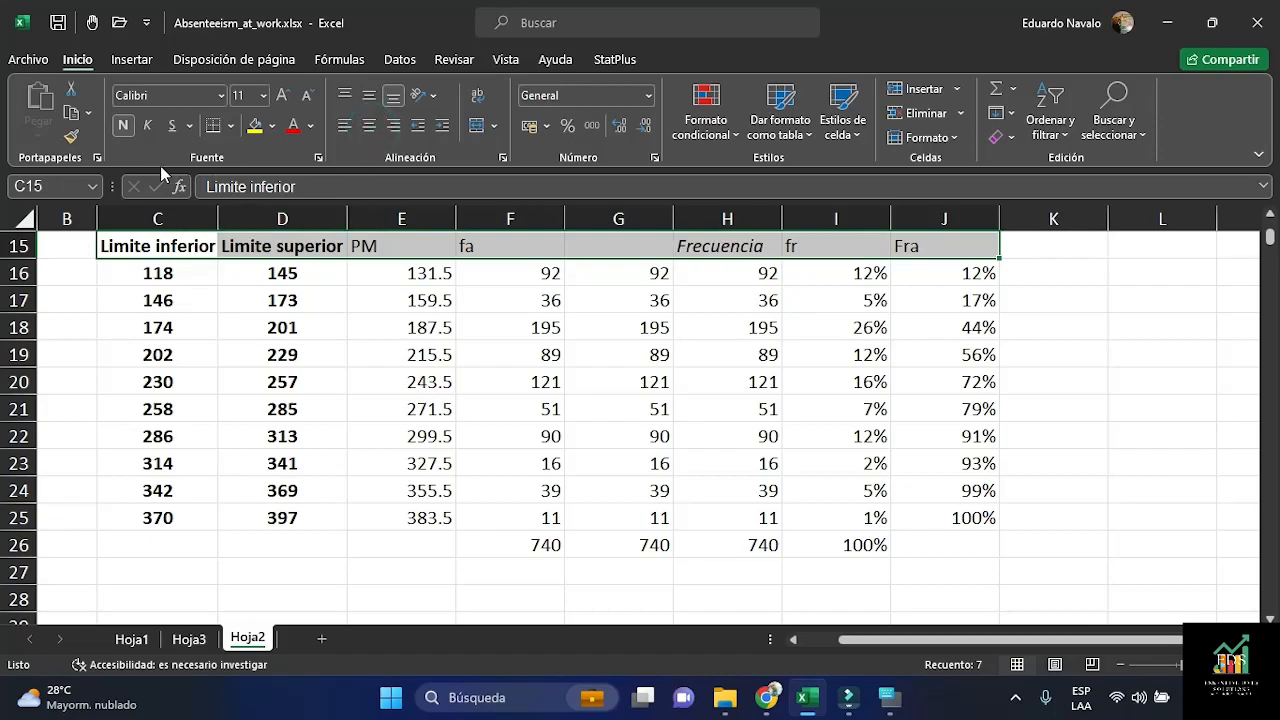
{"action": "left_click", "coordinate": [122, 125]}
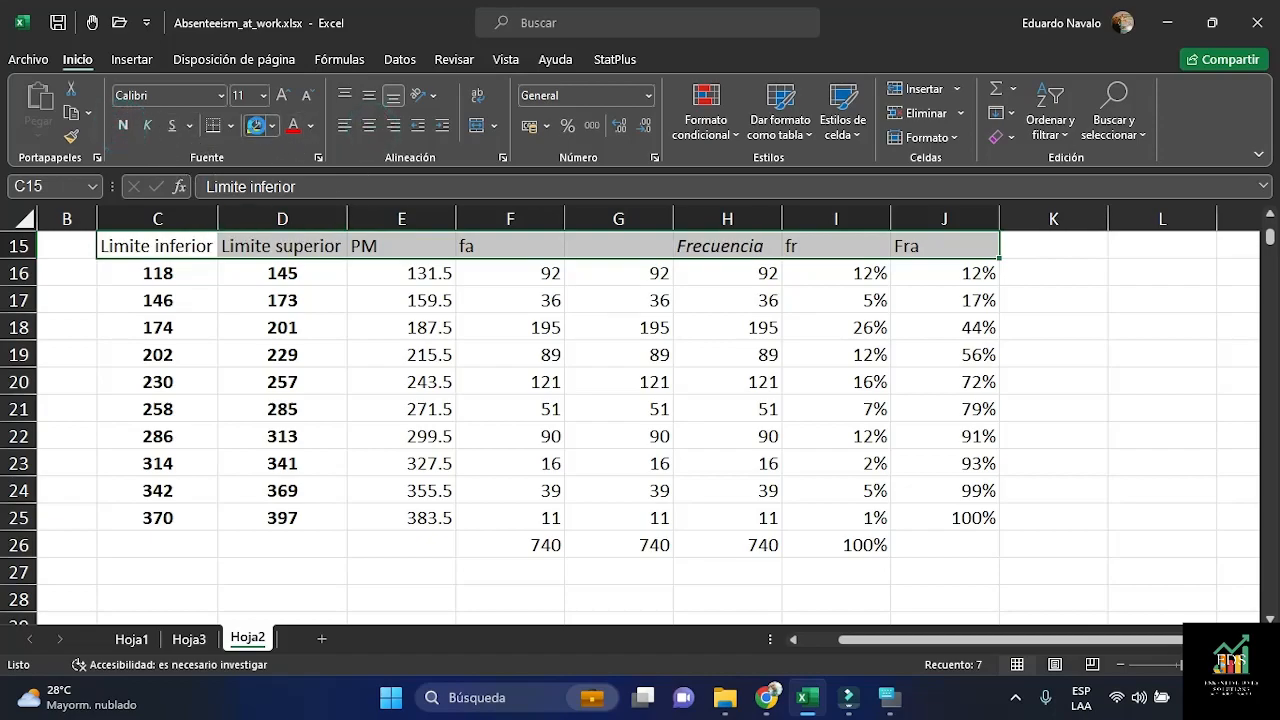
{"action": "left_click", "coordinate": [256, 125]}
{"action": "left_click", "coordinate": [293, 125]}
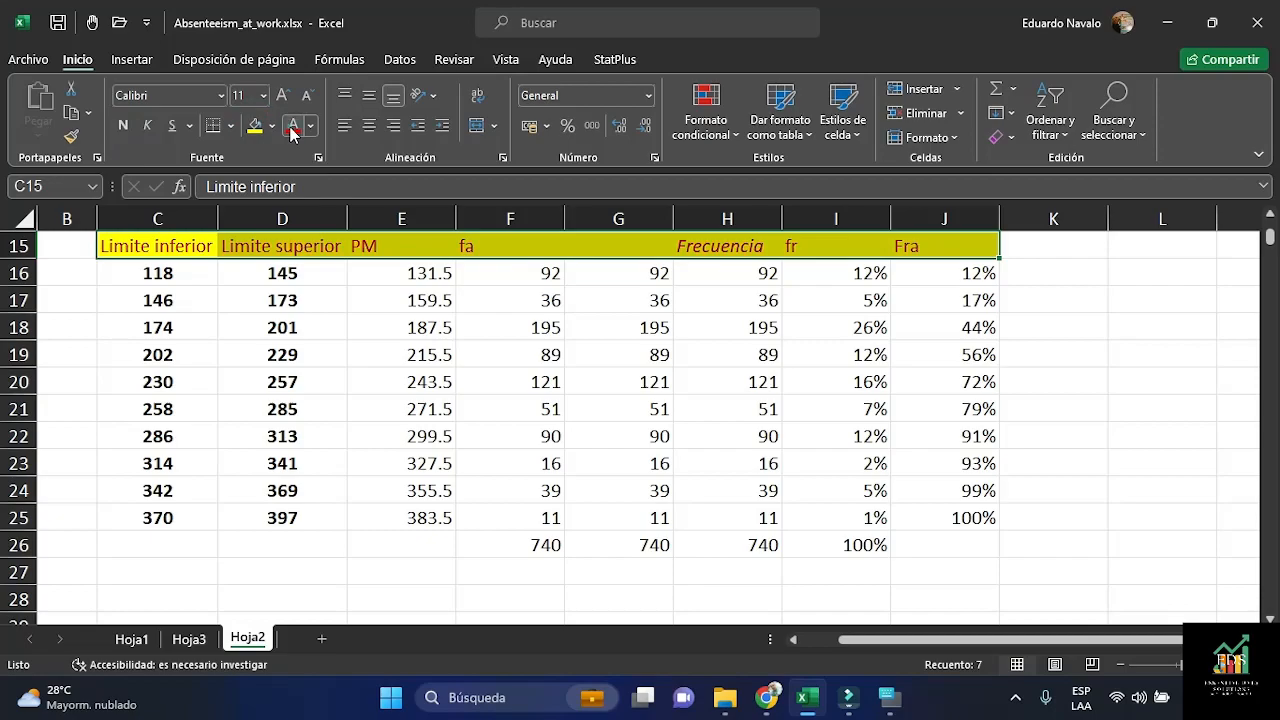
Bold and centre the header row C15:J15 of the frequency table
{"action": "left_click", "coordinate": [122, 125]}
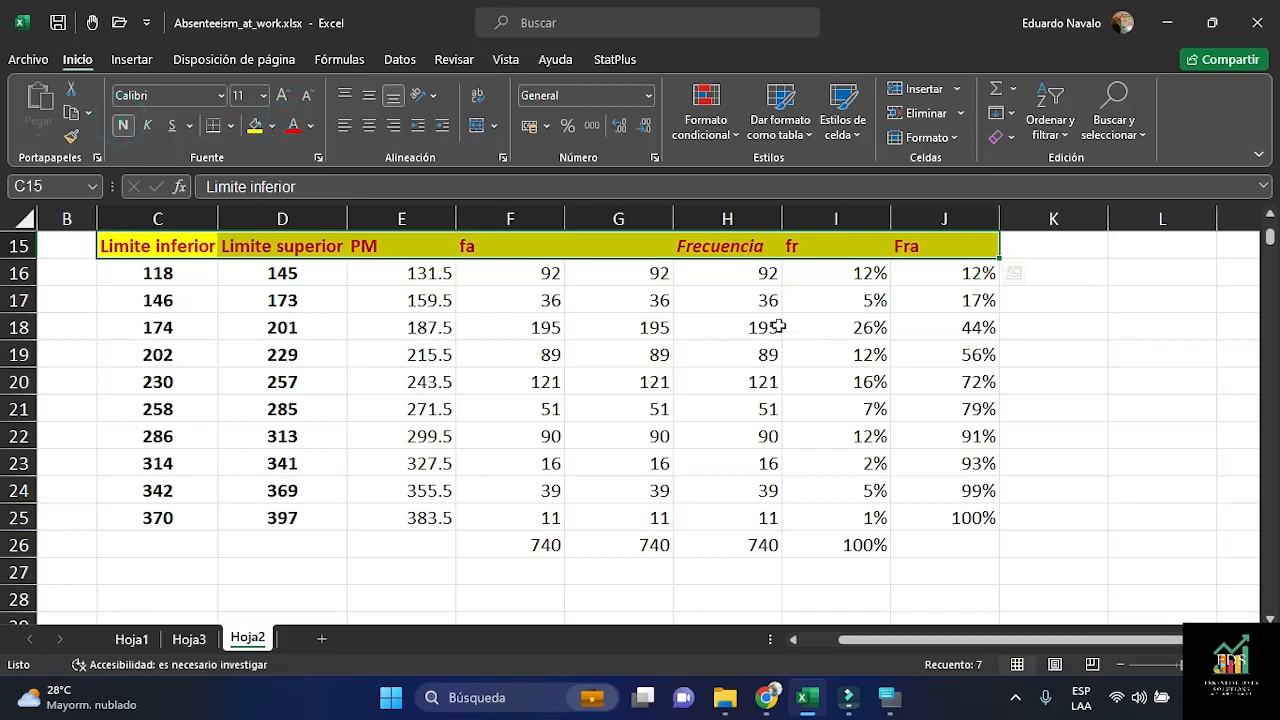
{"action": "left_click", "coordinate": [368, 125]}
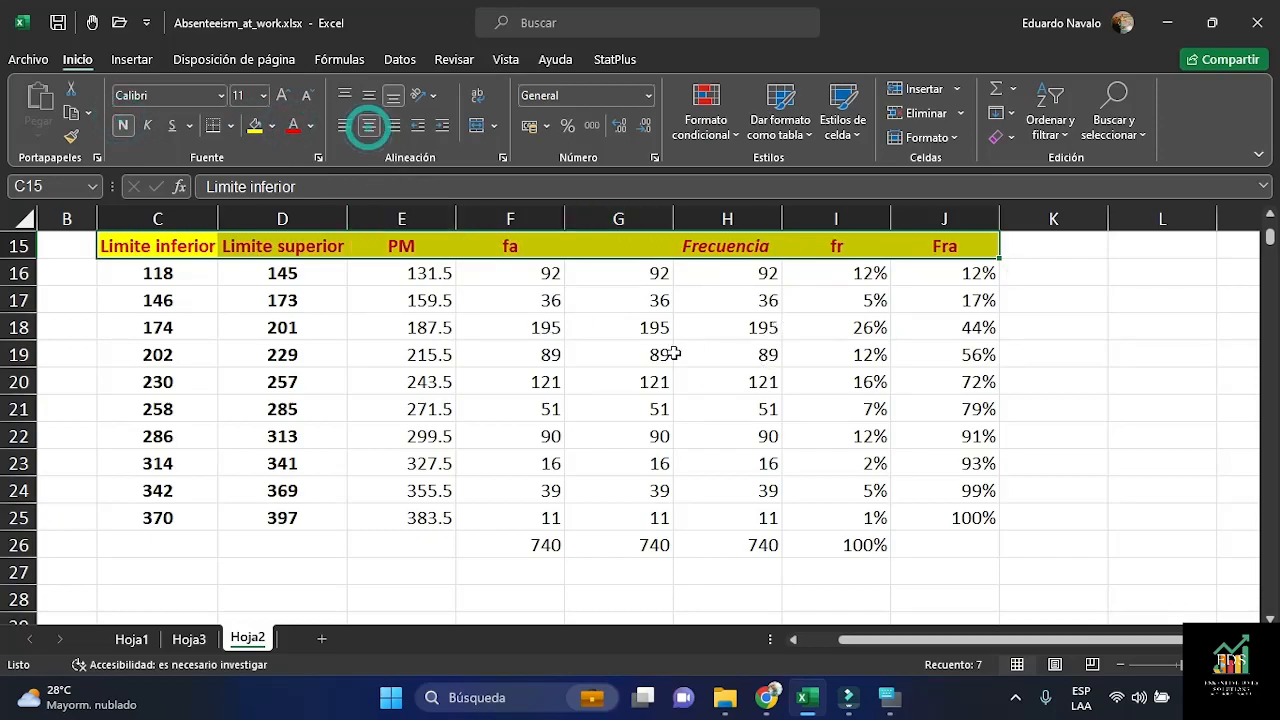
{"action": "left_click", "coordinate": [614, 375]}
Bold the totals in F26:I26 below the frequency columns
{"action": "left_click_drag", "start_coordinate": [531, 546], "coordinate": [850, 546]}
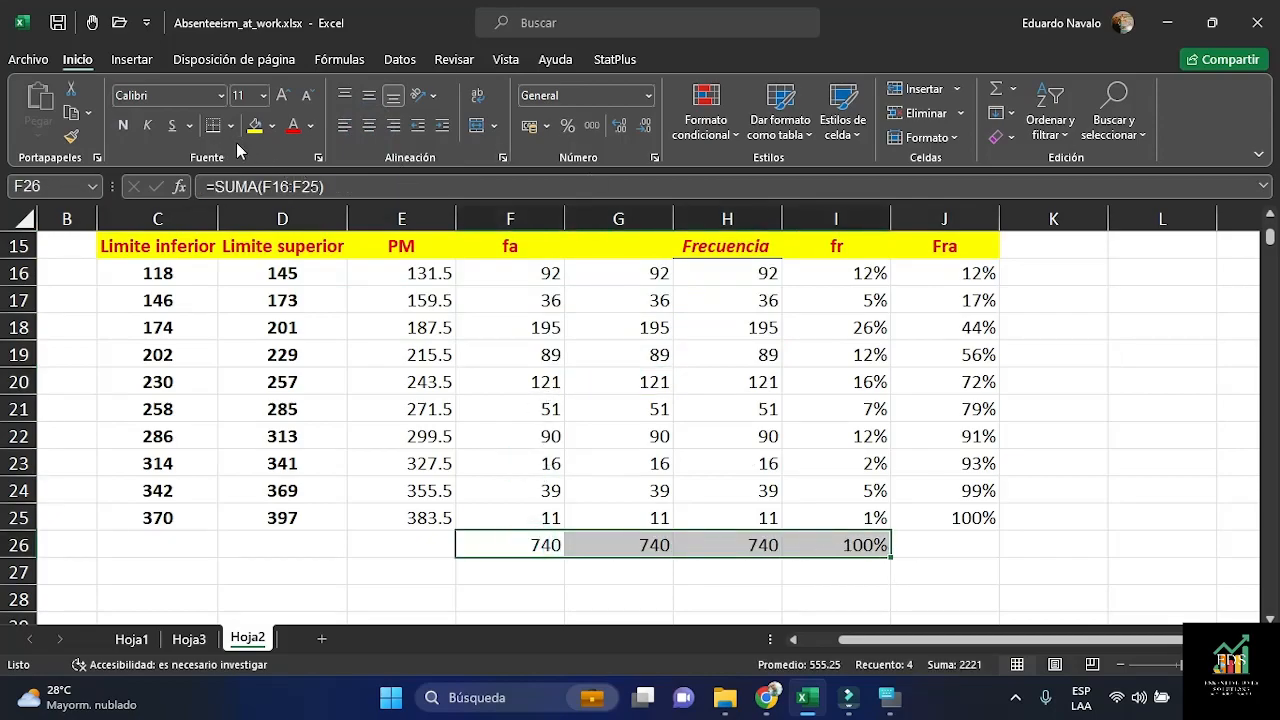
{"action": "left_click", "coordinate": [124, 128]}
{"action": "left_click", "coordinate": [614, 494]}
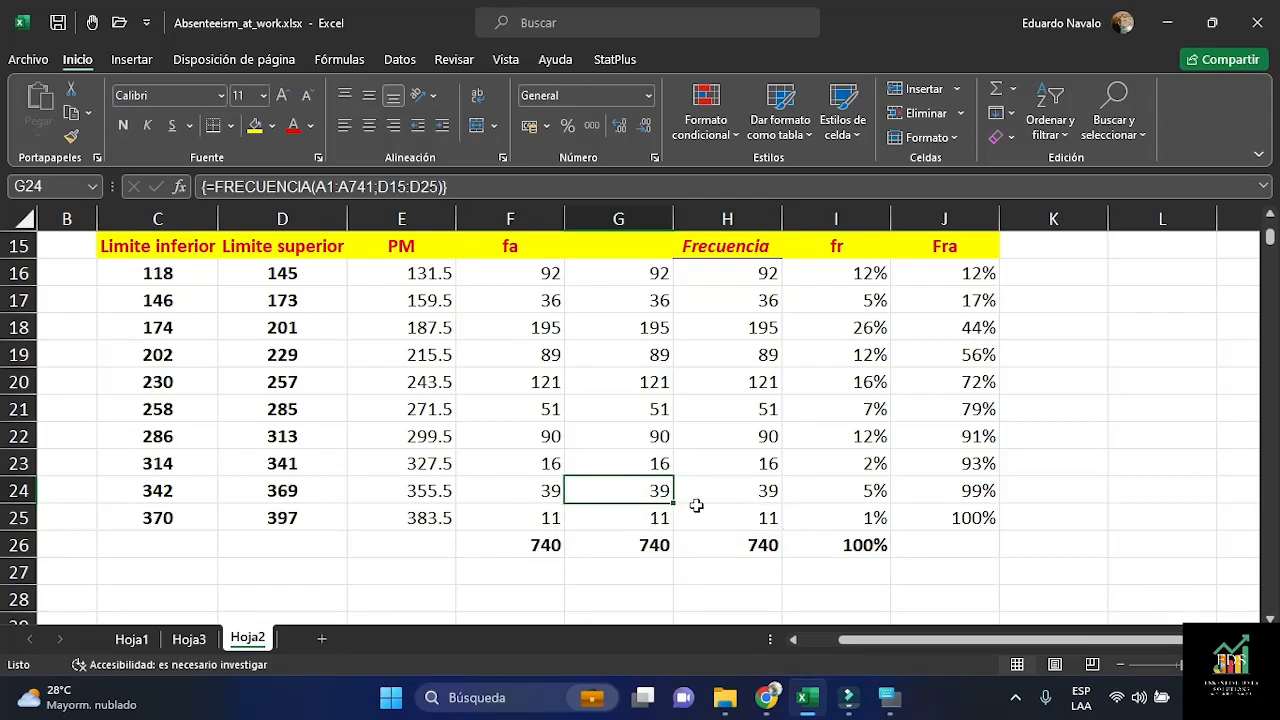
Compare the first class's lower limit in C16 with the data minimum in D2
{"action": "left_click", "coordinate": [183, 271]}
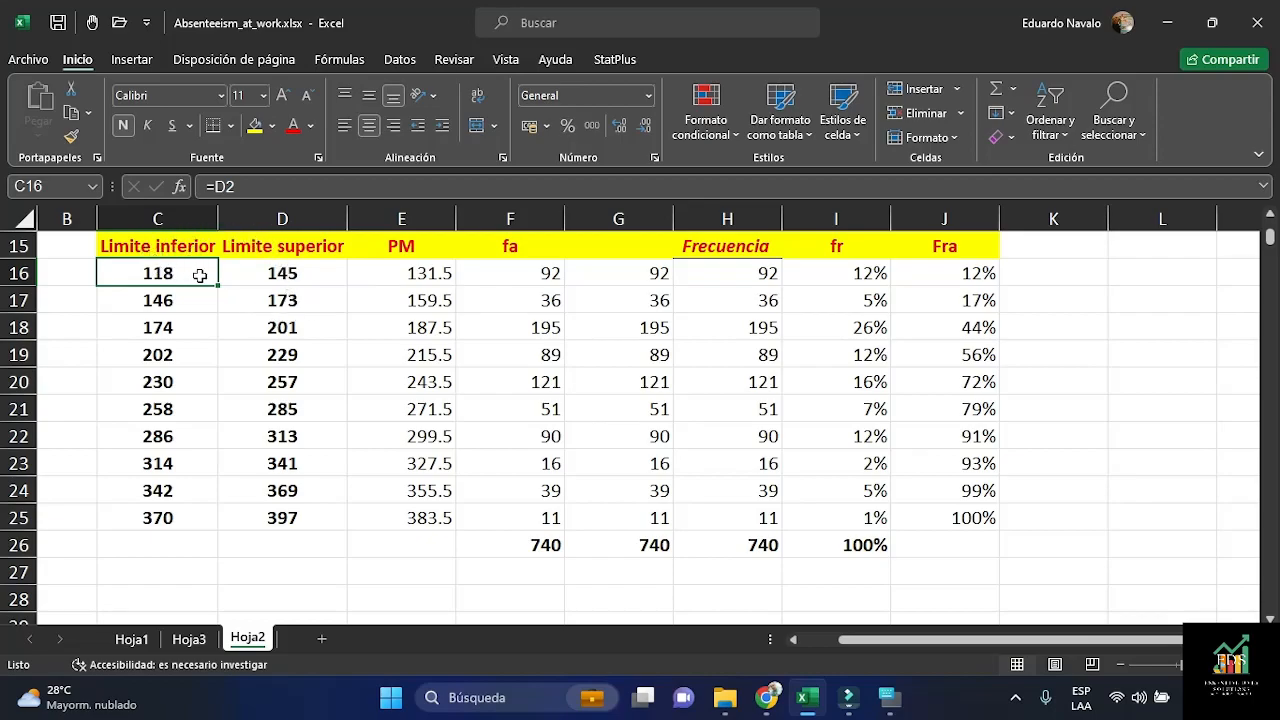
{"action": "scroll", "coordinate": [331, 343], "scroll_direction": "up", "scroll_amount": 5}
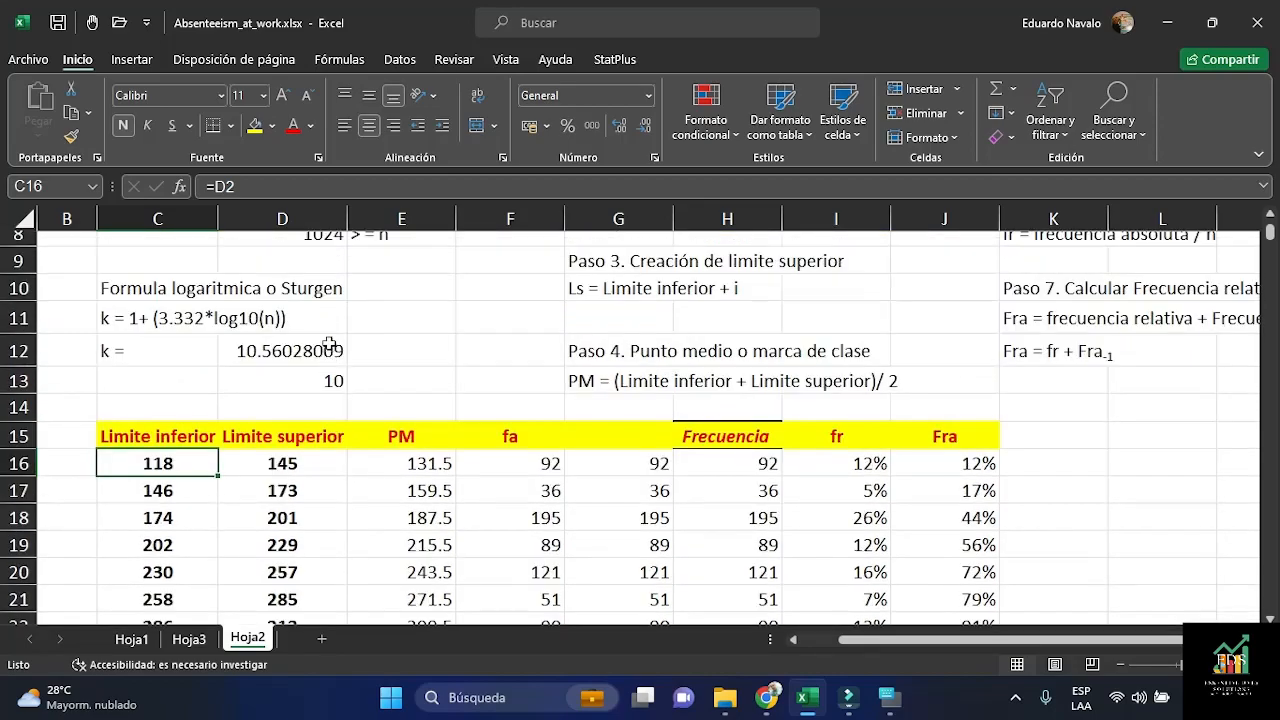
{"action": "left_click", "coordinate": [303, 265]}
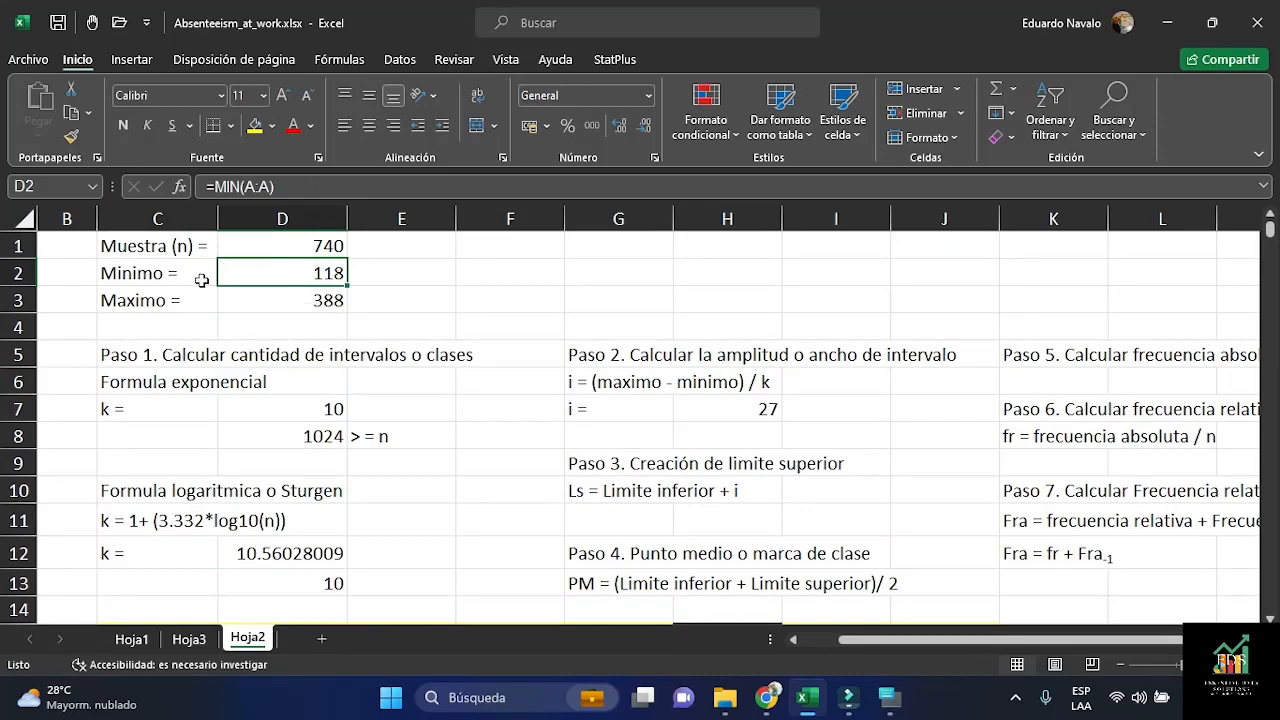
{"action": "scroll", "coordinate": [383, 346], "scroll_direction": "down", "scroll_amount": 1}
{"action": "scroll", "coordinate": [383, 346], "scroll_direction": "down", "scroll_amount": 4}
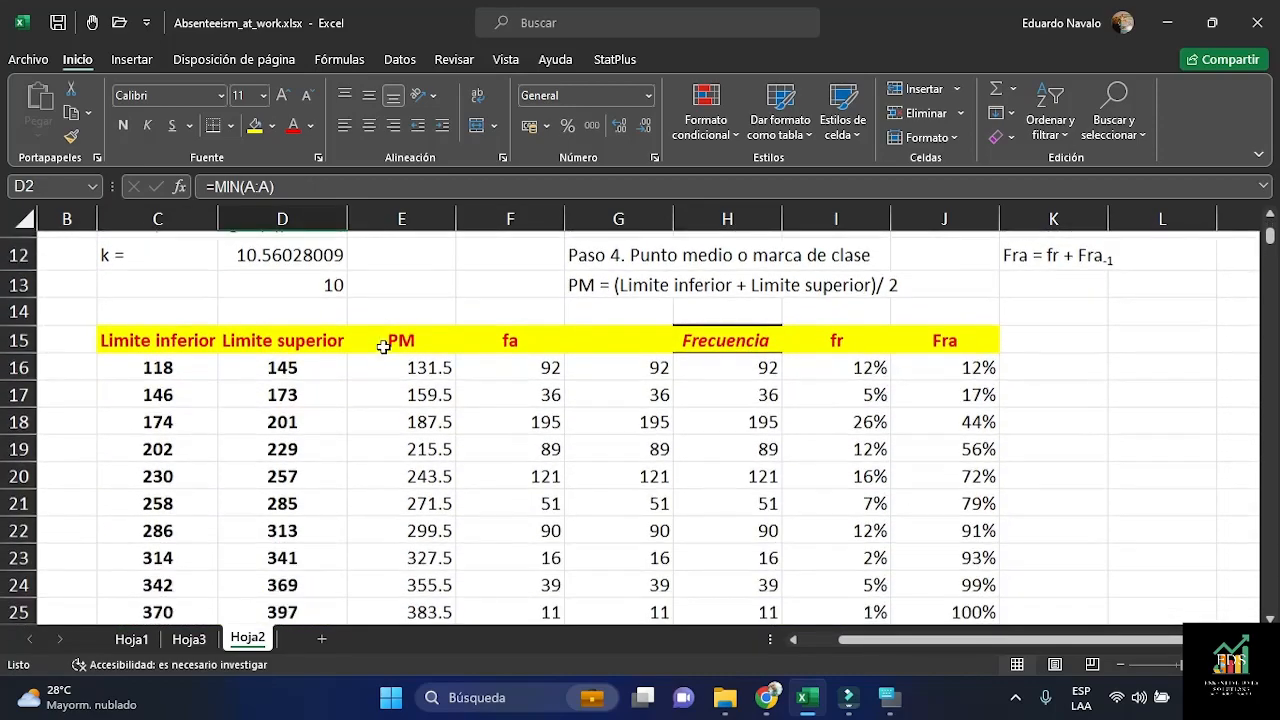
{"action": "scroll", "coordinate": [381, 336], "scroll_direction": "down", "scroll_amount": 1}
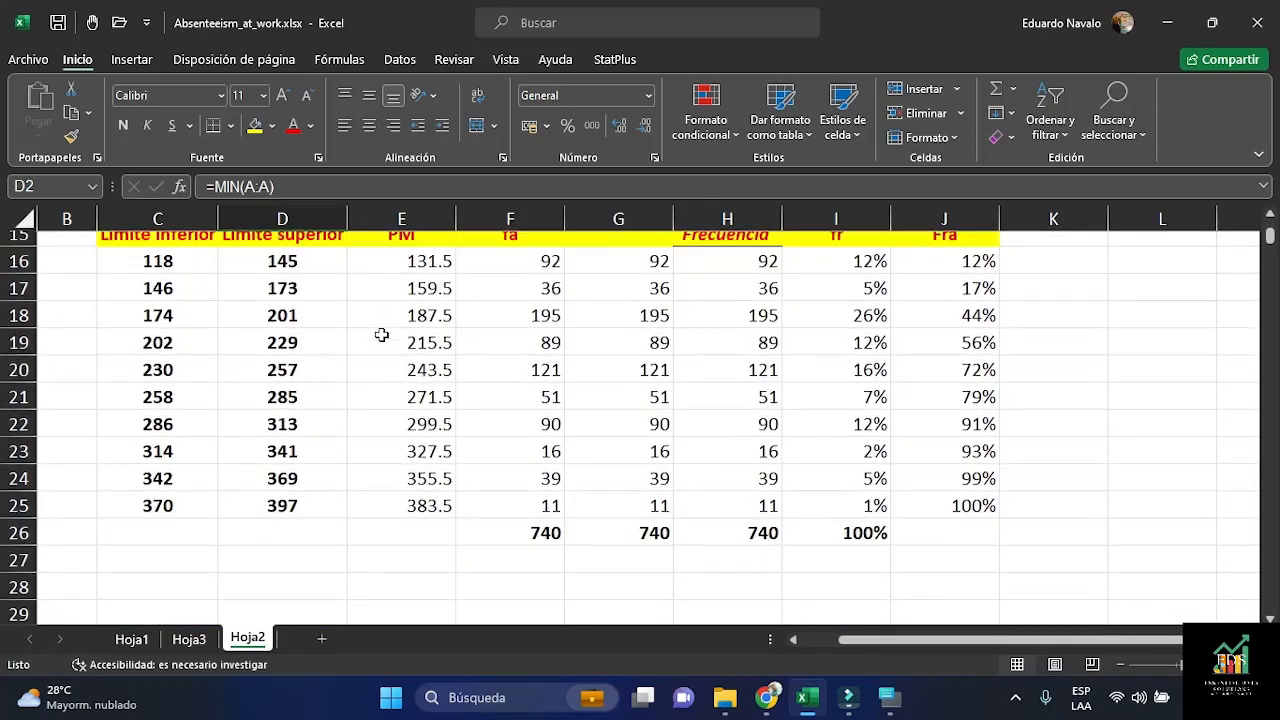
{"action": "scroll", "coordinate": [381, 334], "scroll_direction": "up", "scroll_amount": 1}
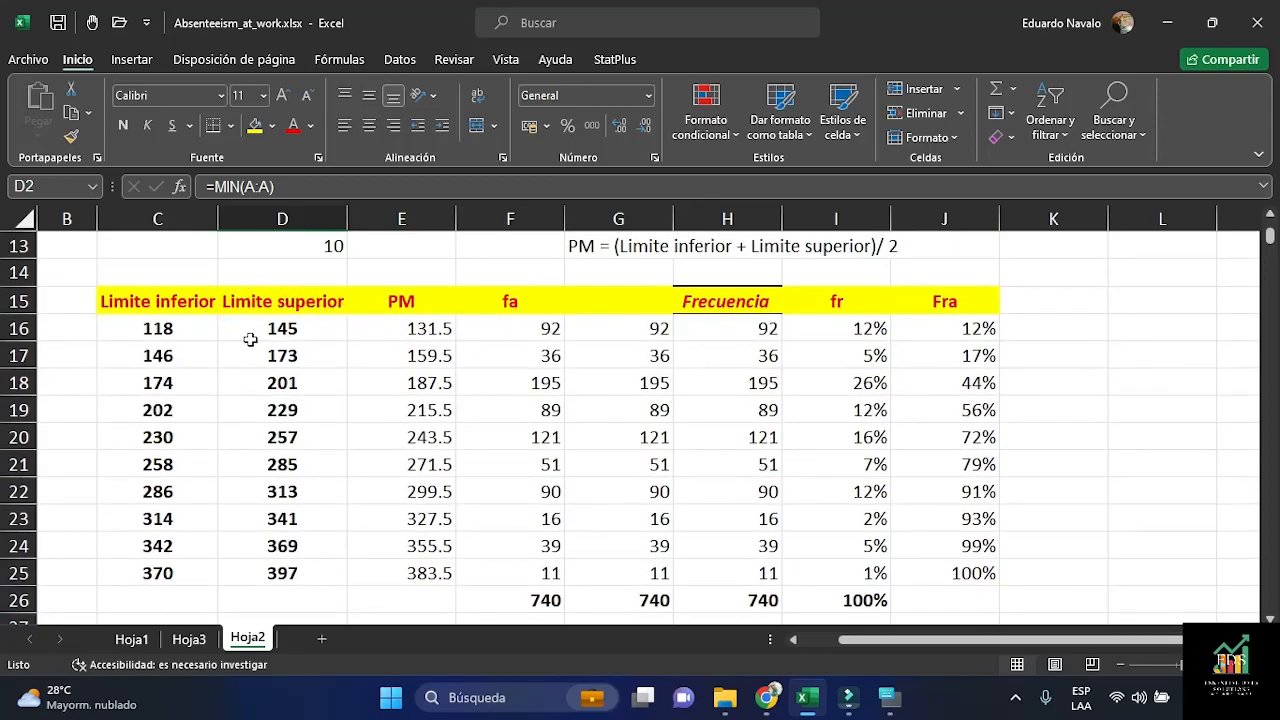
Check that the data maximum in D3 falls within the last class's limits in C25 and D25
{"action": "scroll", "coordinate": [330, 324], "scroll_direction": "up", "scroll_amount": 3}
{"action": "scroll", "coordinate": [329, 326], "scroll_direction": "up", "scroll_amount": 1}
{"action": "left_click", "coordinate": [318, 299]}
{"action": "scroll", "coordinate": [436, 385], "scroll_direction": "down", "scroll_amount": 3}
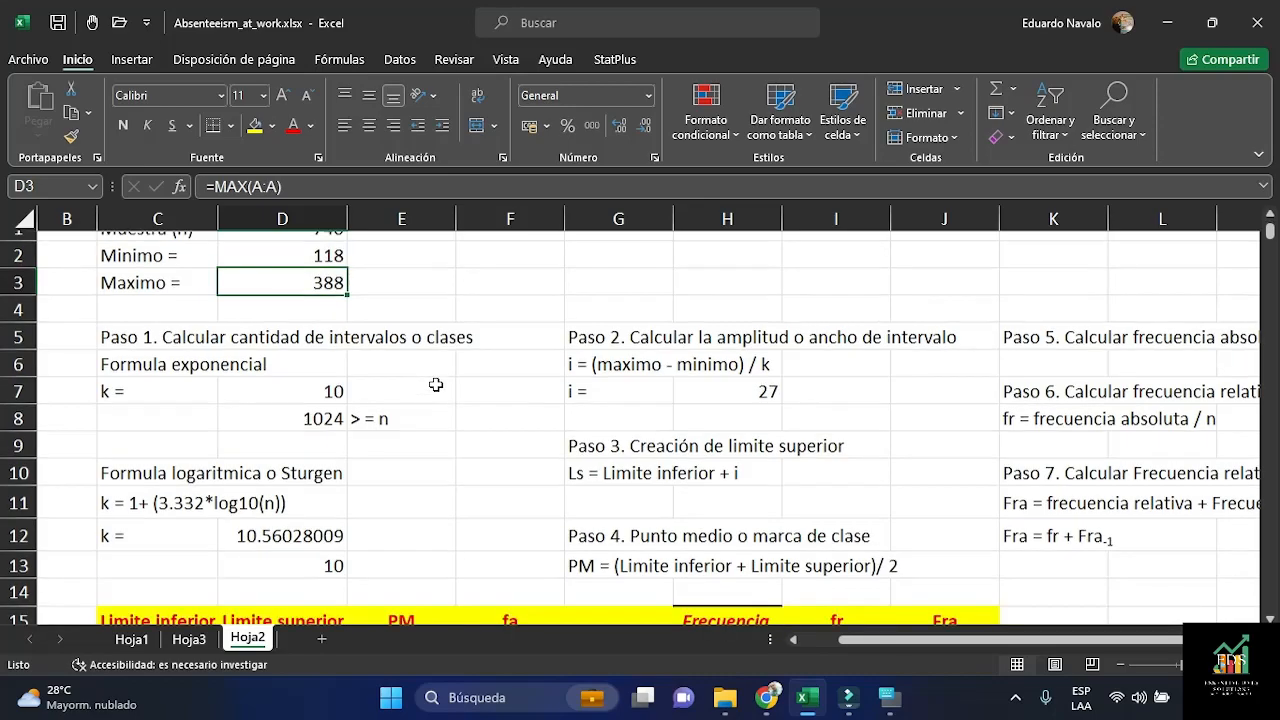
{"action": "scroll", "coordinate": [436, 385], "scroll_direction": "down", "scroll_amount": 2}
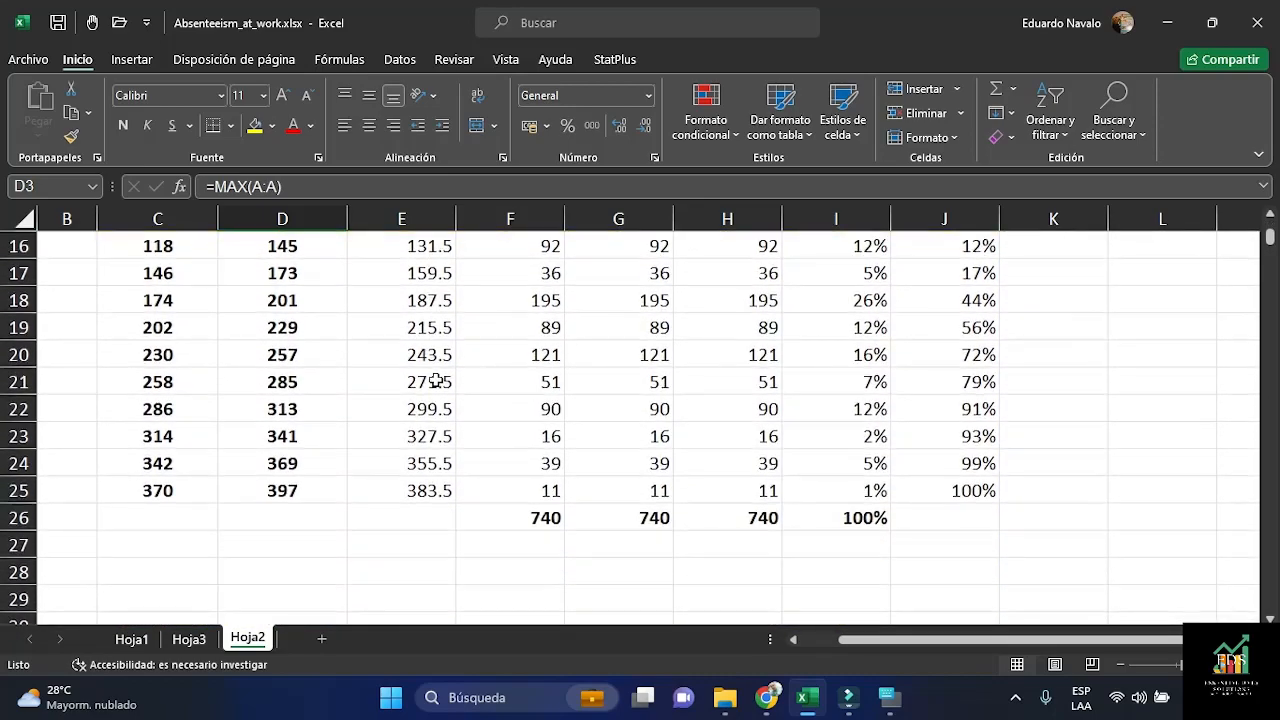
{"action": "scroll", "coordinate": [430, 374], "scroll_direction": "up", "scroll_amount": 1}
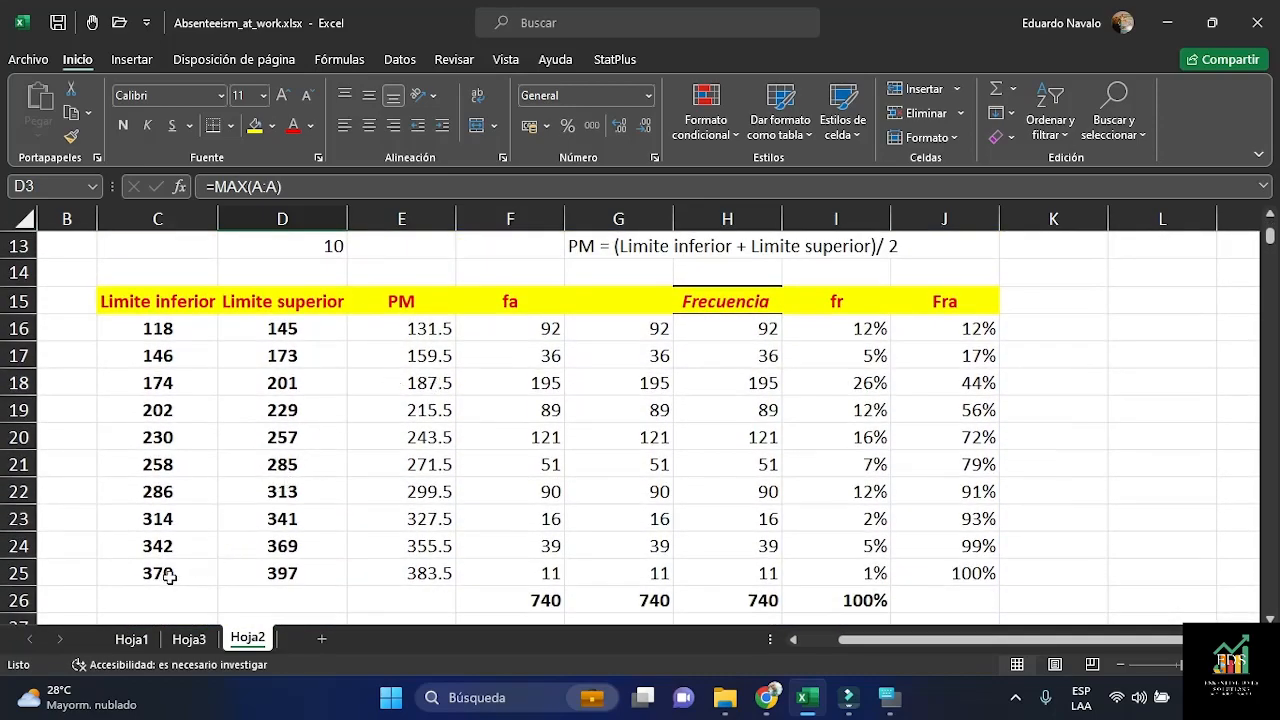
{"action": "left_click", "coordinate": [150, 572]}
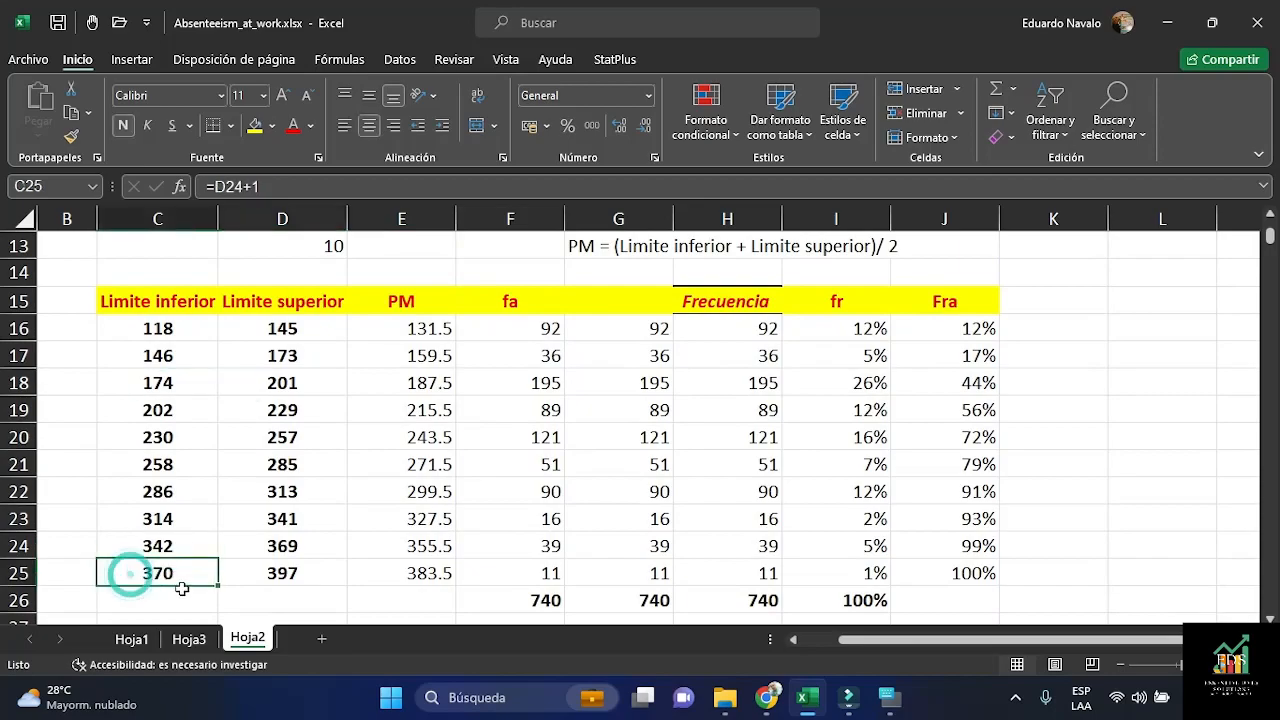
{"action": "left_click", "coordinate": [282, 578]}
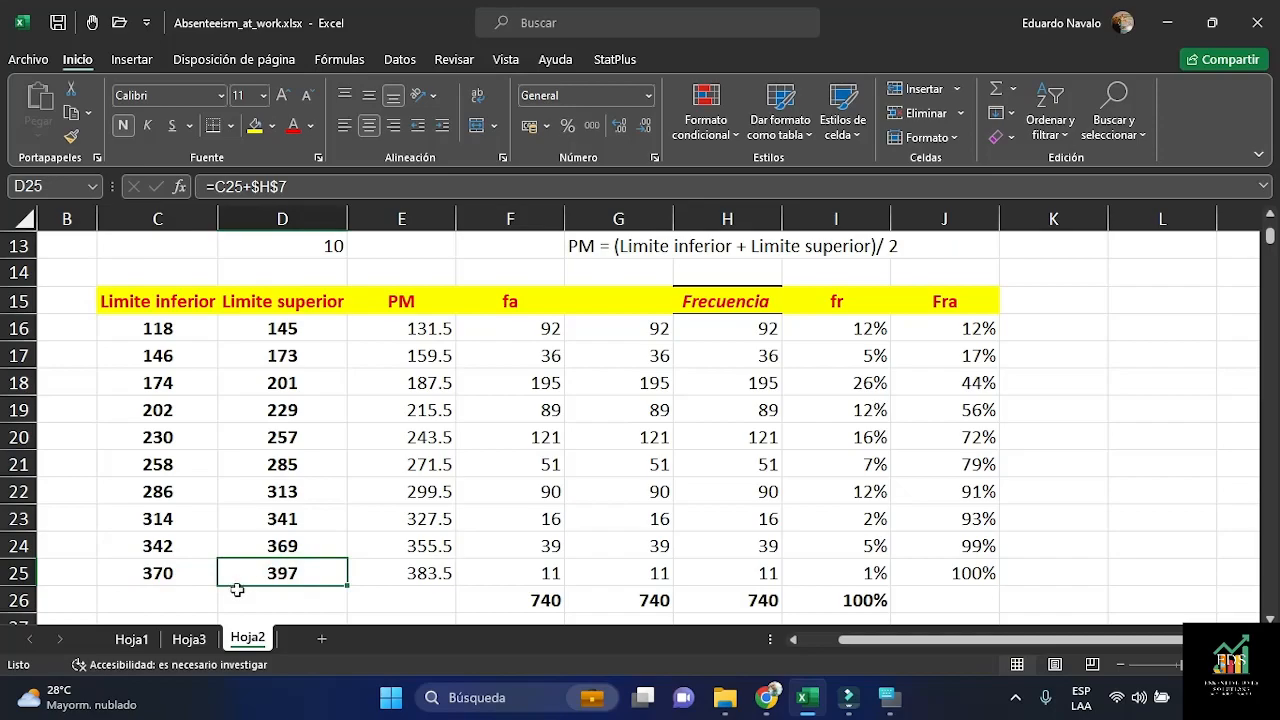
{"action": "scroll", "coordinate": [343, 392], "scroll_direction": "up", "scroll_amount": 4}
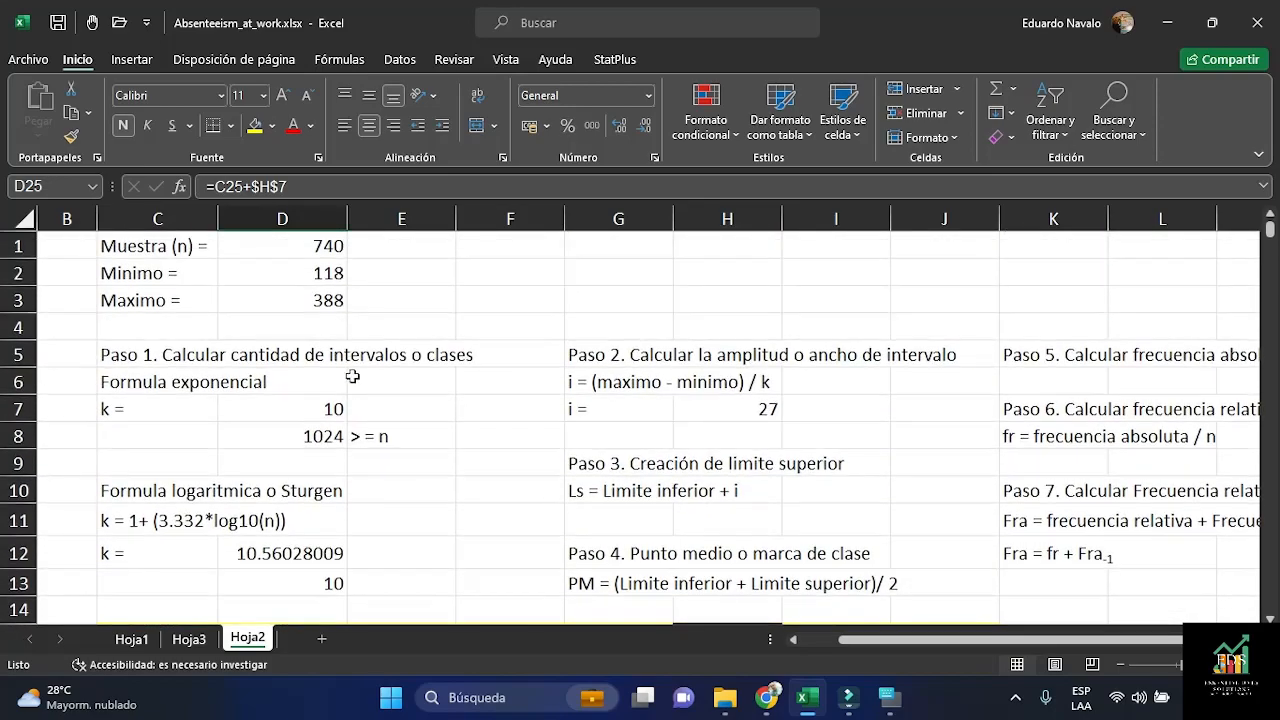
{"action": "scroll", "coordinate": [436, 444], "scroll_direction": "down", "scroll_amount": 1}
{"action": "scroll", "coordinate": [436, 444], "scroll_direction": "down", "scroll_amount": 4}
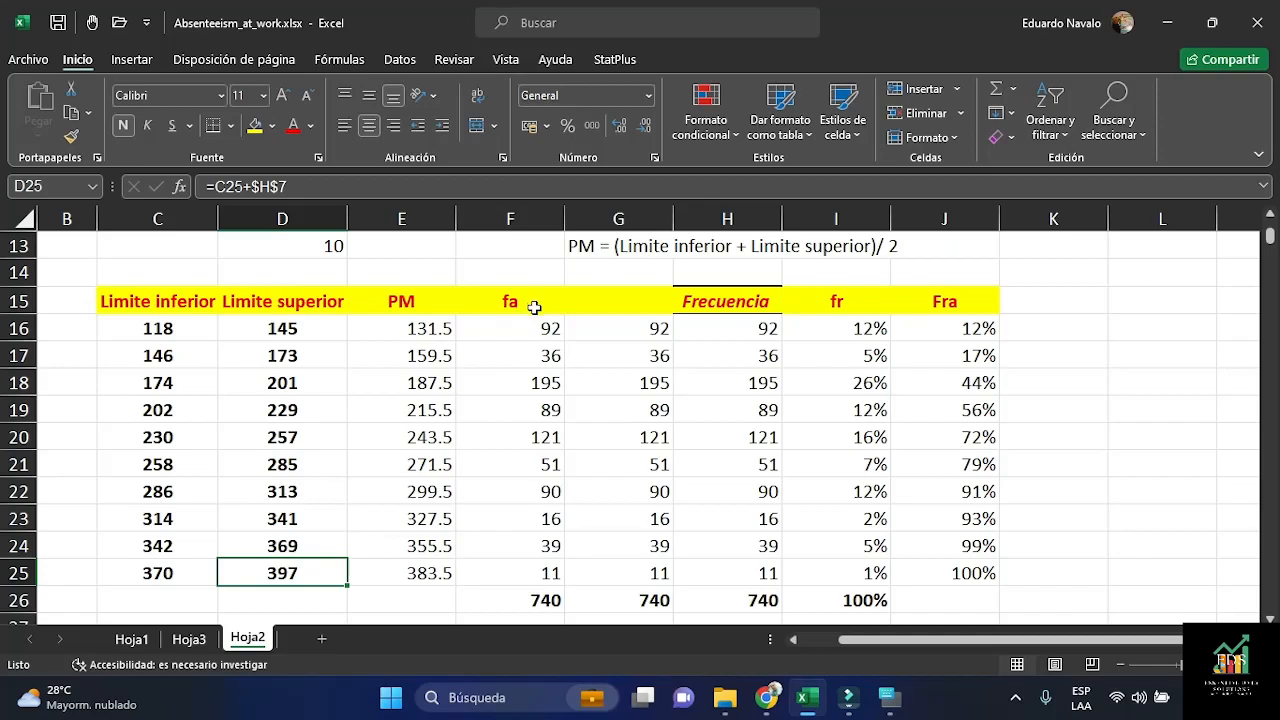
Check the absolute frequency total in F26 against the sample size in D1, and review the relative total in I26 and final cumulative value in J25
{"action": "left_click", "coordinate": [537, 609]}
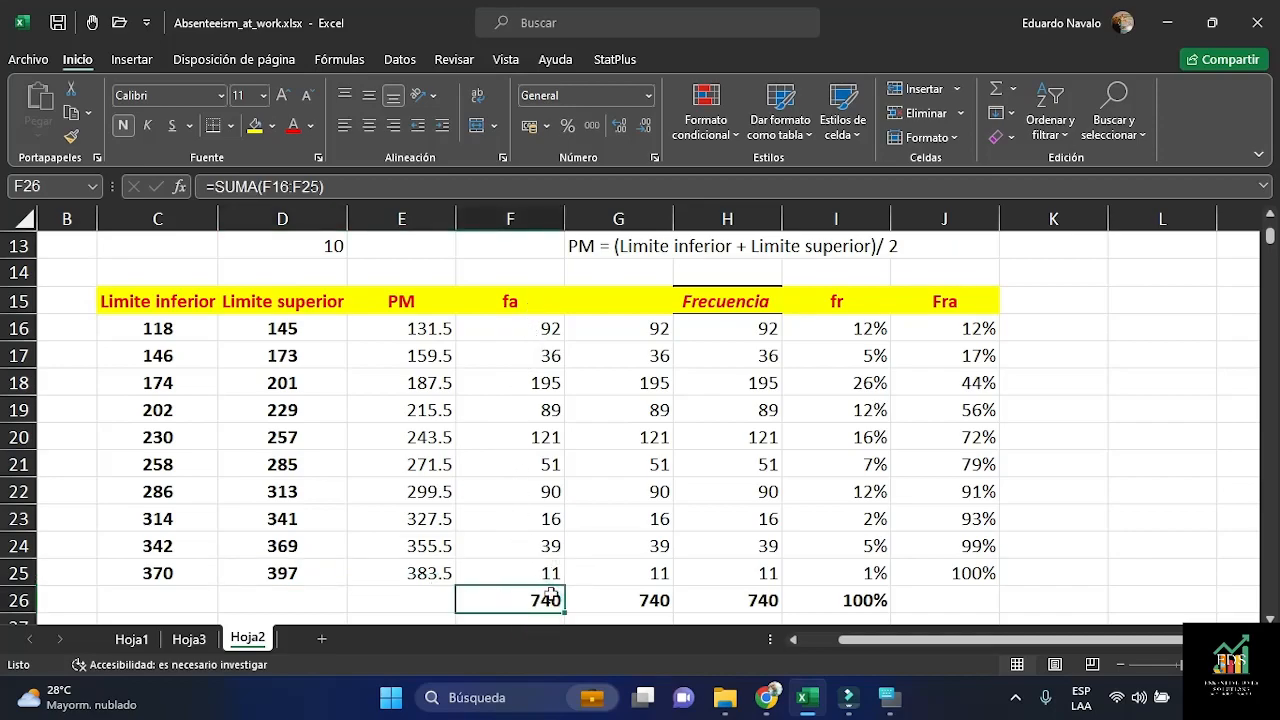
{"action": "scroll", "coordinate": [286, 455], "scroll_direction": "up", "scroll_amount": 4}
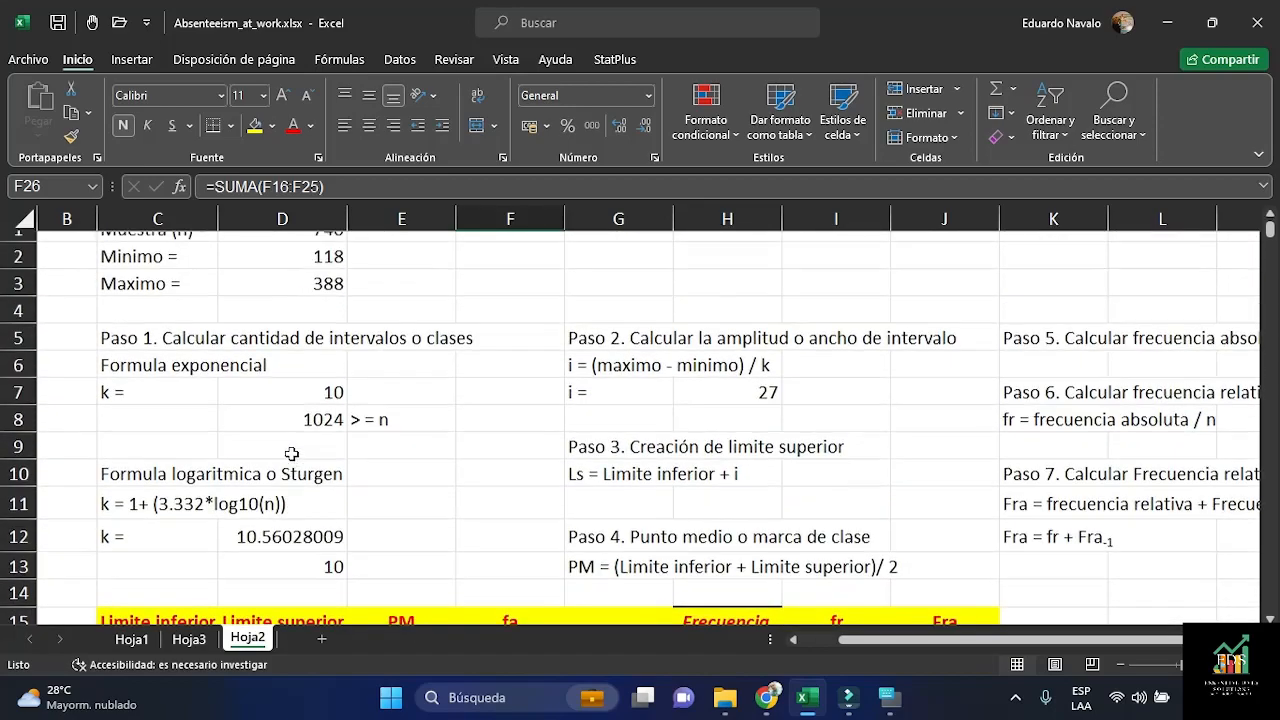
{"action": "left_click", "coordinate": [268, 245]}
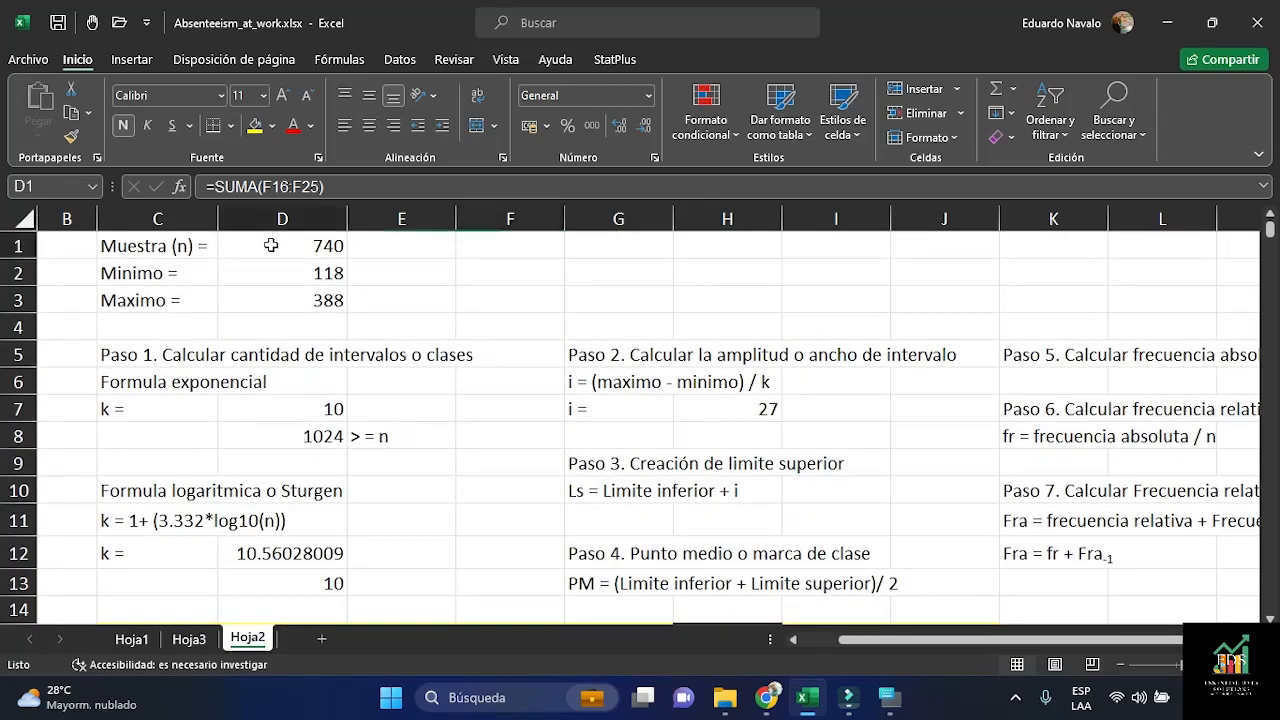
{"action": "scroll", "coordinate": [782, 453], "scroll_direction": "down", "scroll_amount": 4}
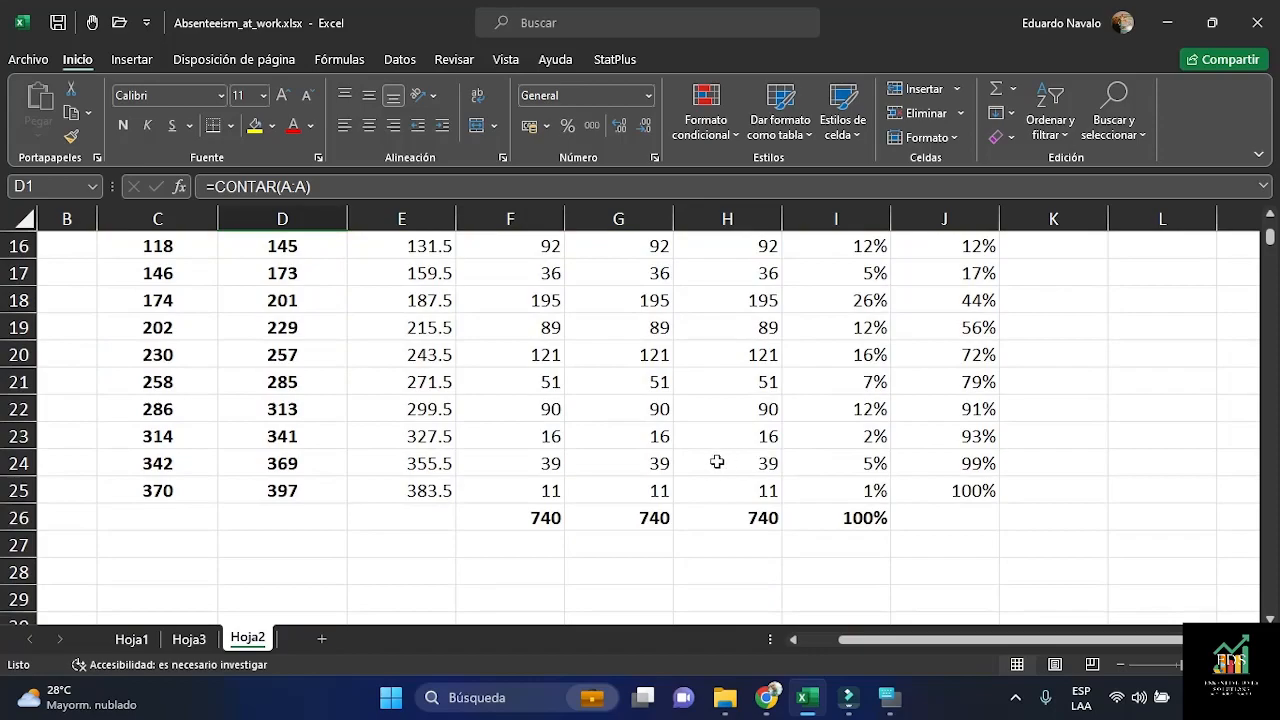
{"action": "left_click", "coordinate": [546, 600]}
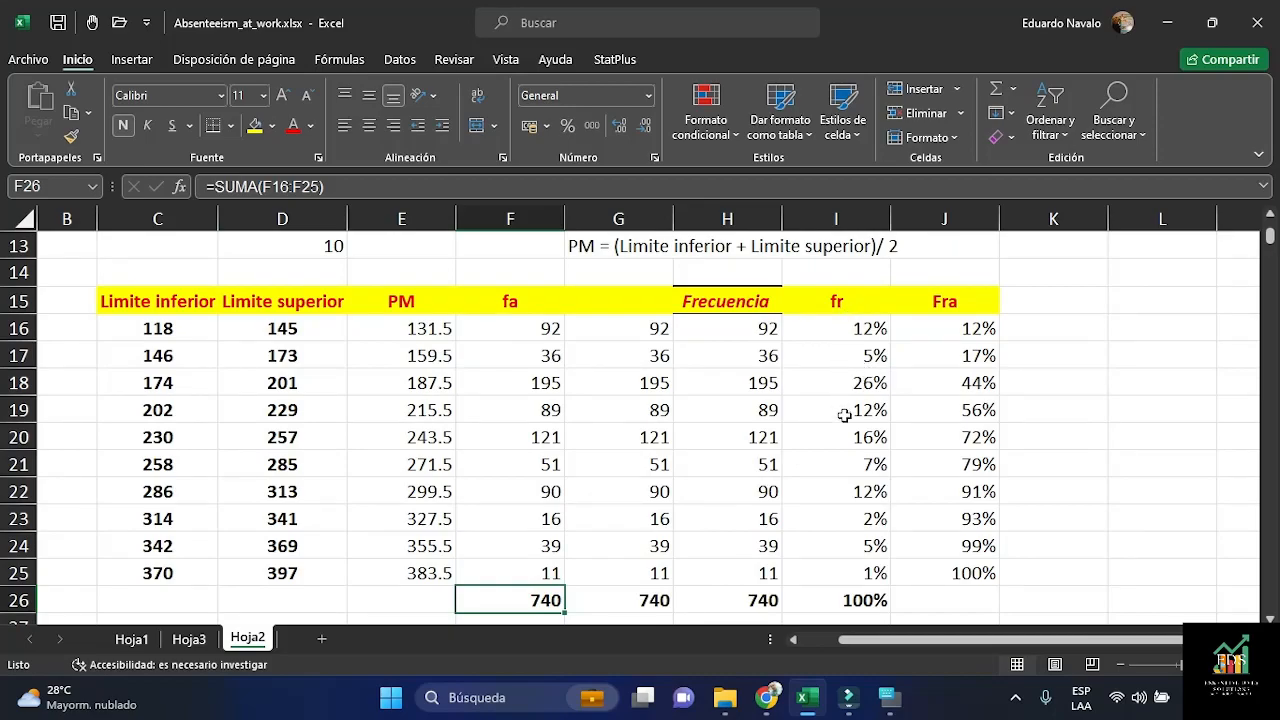
{"action": "left_click", "coordinate": [849, 598]}
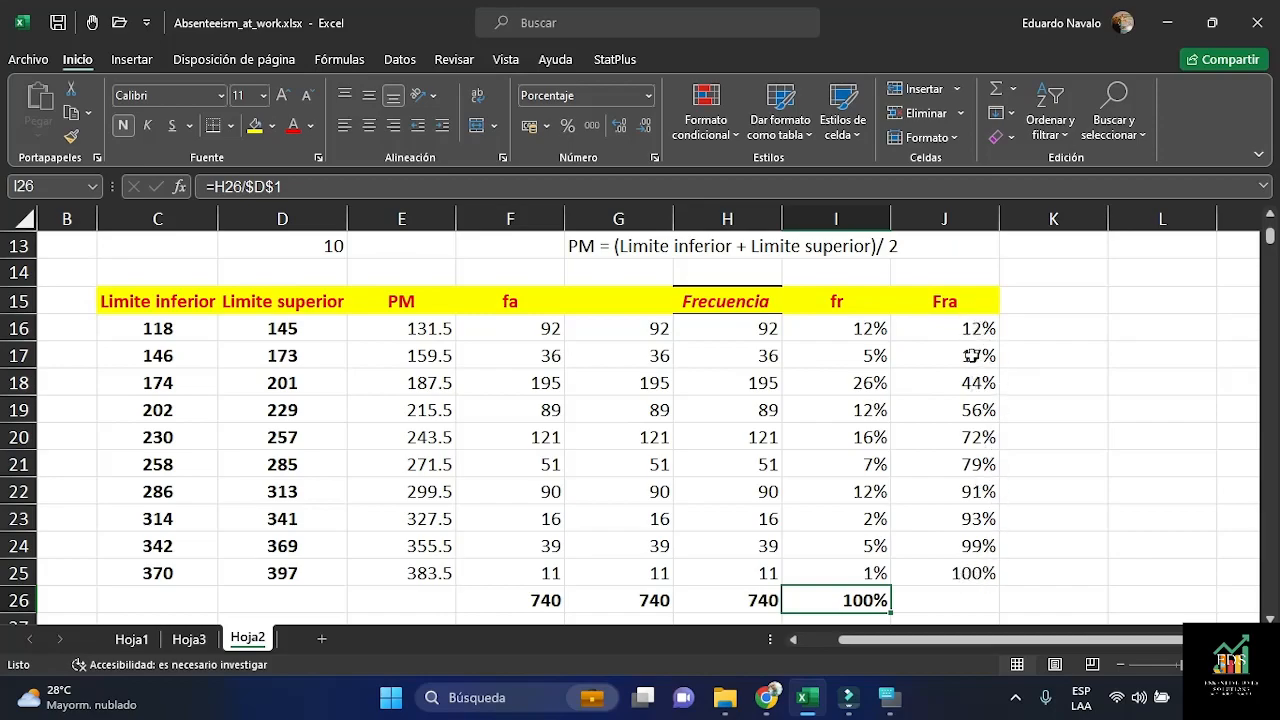
{"action": "left_click", "coordinate": [972, 574]}
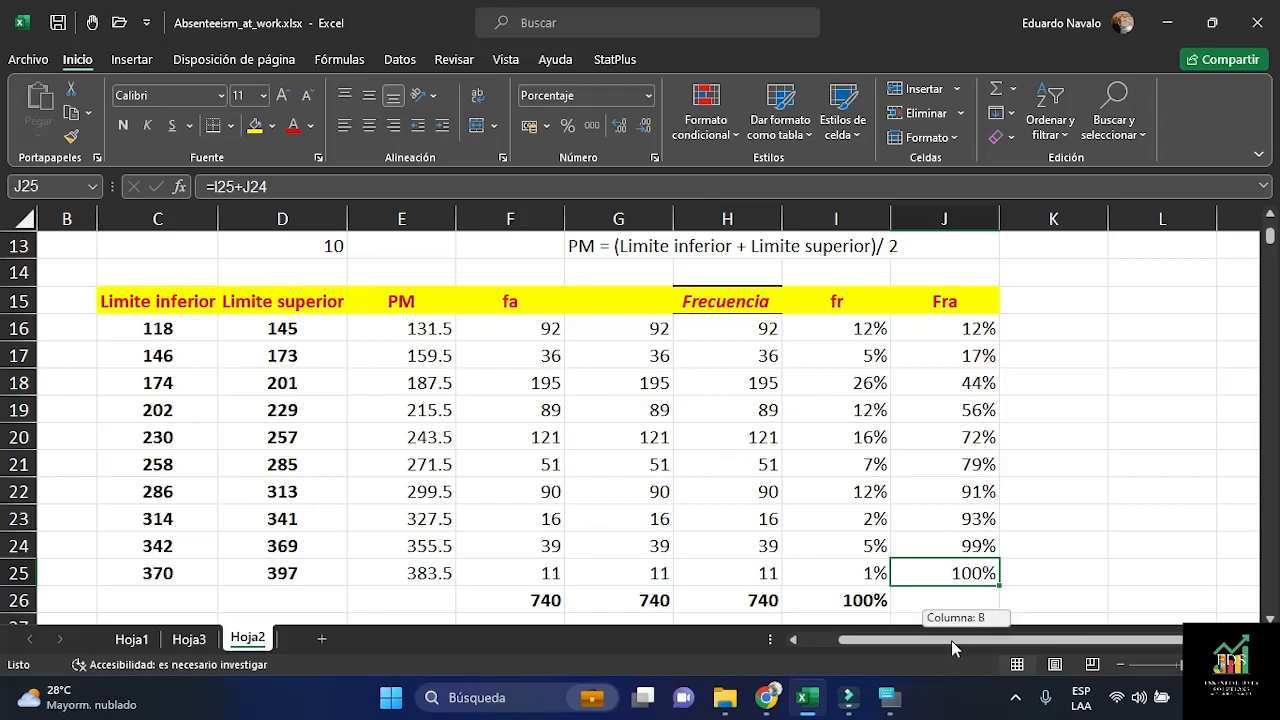
Review the original Transportation expense data in column F of sheet Hoja1
{"action": "left_click_drag", "start_coordinate": [951, 641], "coordinate": [915, 641]}
{"action": "scroll", "coordinate": [180, 312], "scroll_direction": "up", "scroll_amount": 4}
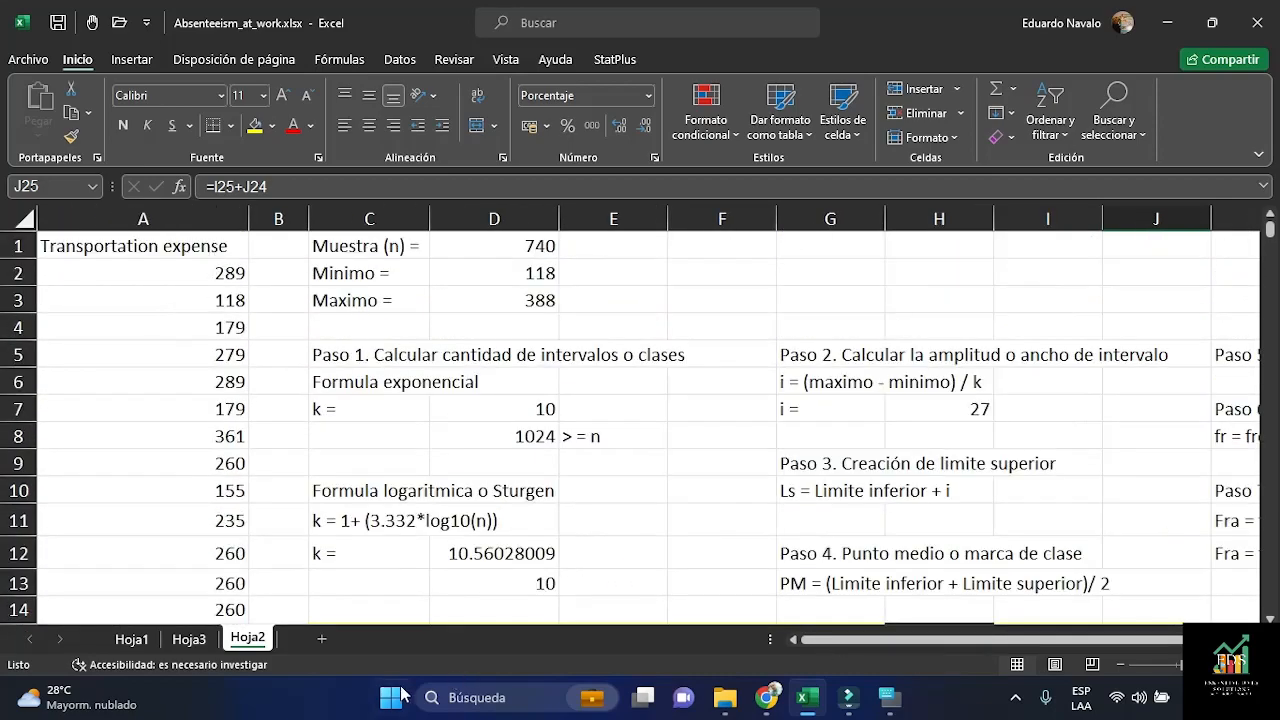
{"action": "left_click", "coordinate": [131, 639]}
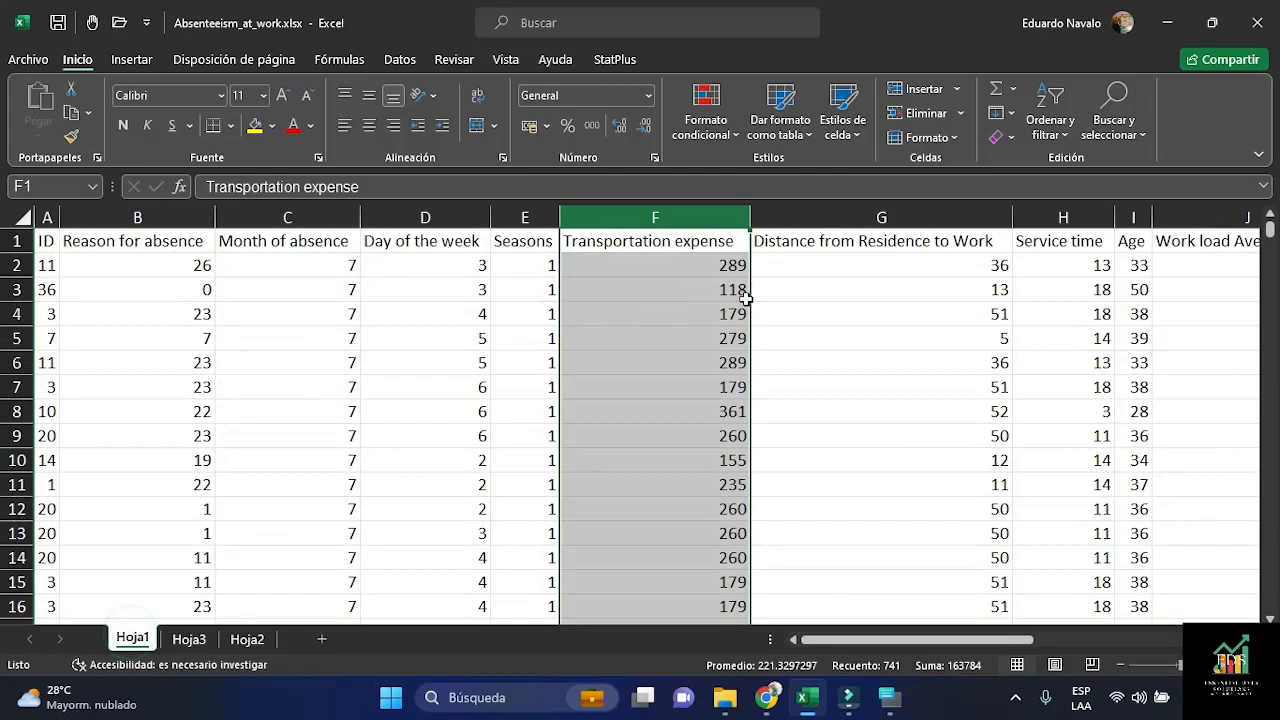
{"action": "left_click", "coordinate": [700, 289]}
{"action": "scroll", "coordinate": [711, 371], "scroll_direction": "down", "scroll_amount": 4}
{"action": "scroll", "coordinate": [714, 365], "scroll_direction": "up", "scroll_amount": 3}
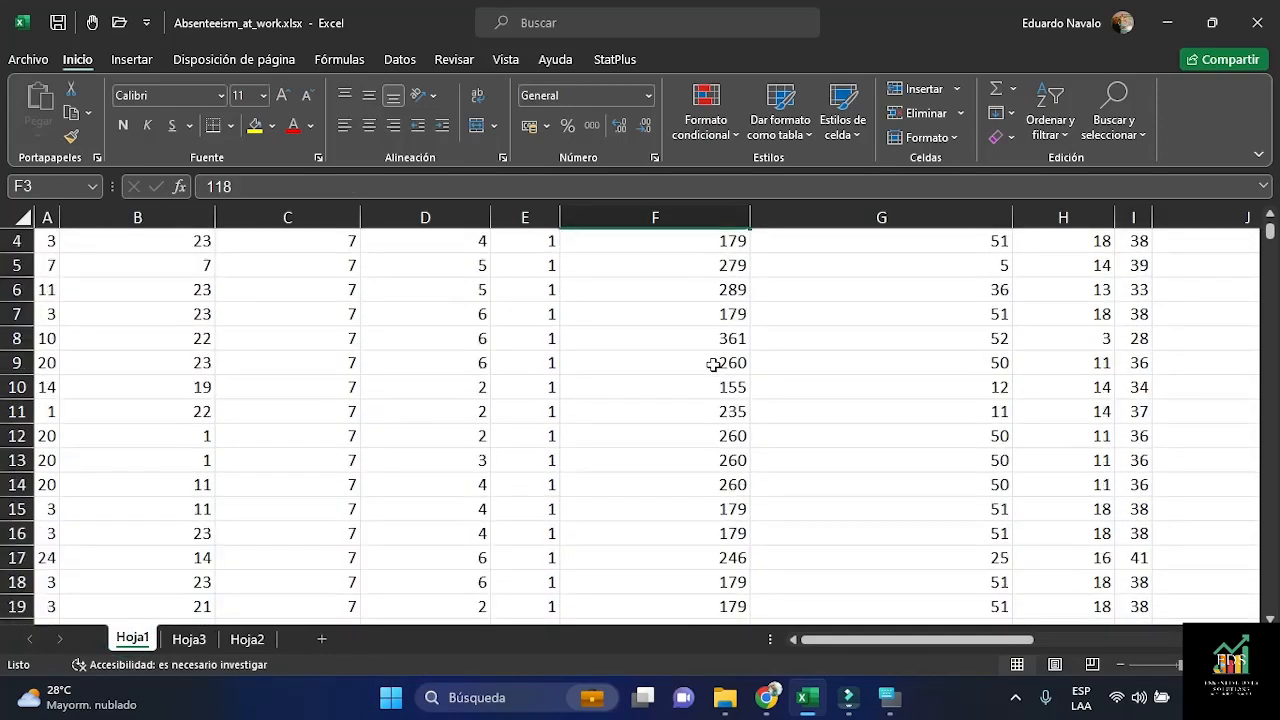
{"action": "scroll", "coordinate": [713, 365], "scroll_direction": "up", "scroll_amount": 1}
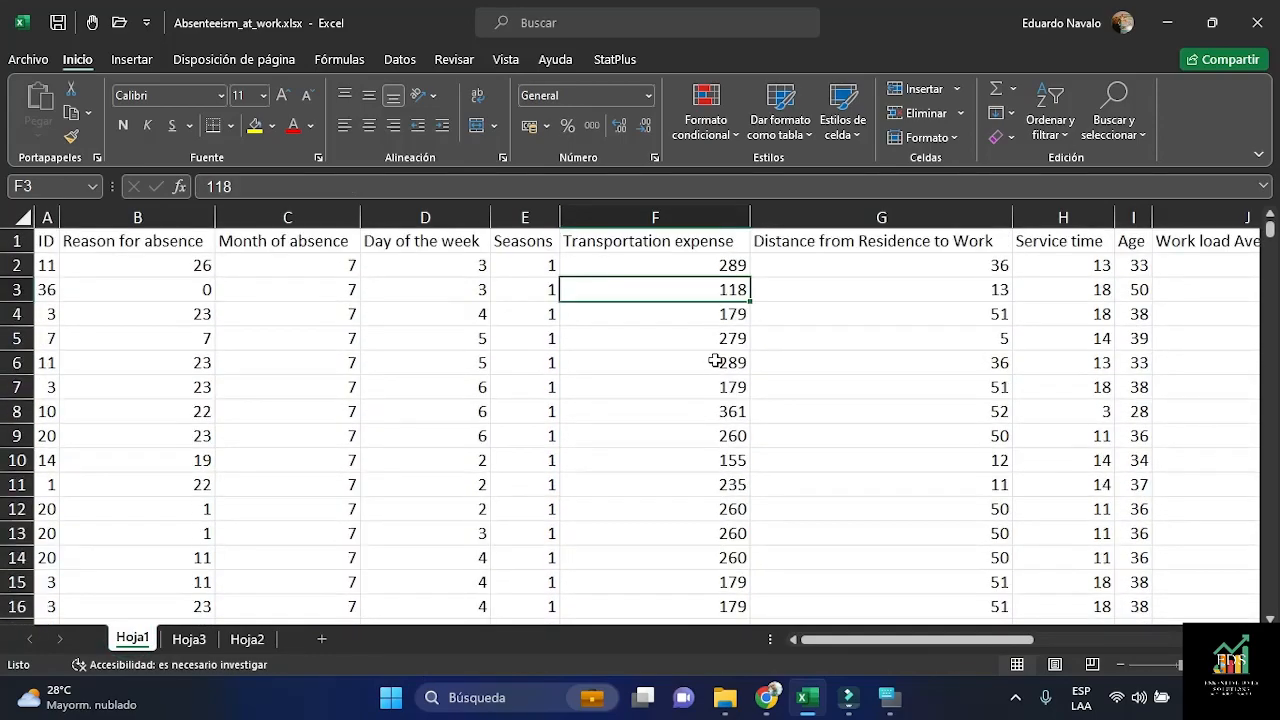
On sheet Hoja2, examine the third class's limits in C18 and D18 with its absolute frequency in F18 and H18 and relative frequency in I18
{"action": "left_click", "coordinate": [240, 639]}
{"action": "scroll", "coordinate": [931, 511], "scroll_direction": "down", "scroll_amount": 3}
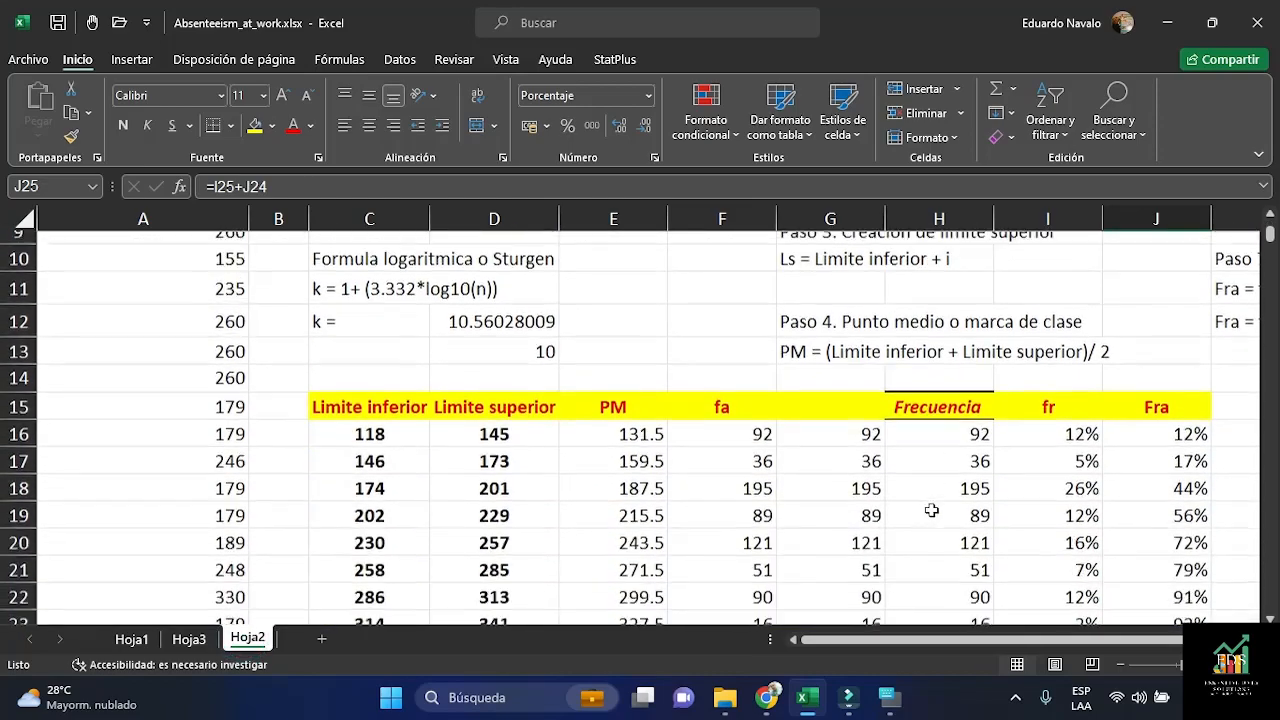
{"action": "scroll", "coordinate": [931, 511], "scroll_direction": "down", "scroll_amount": 1}
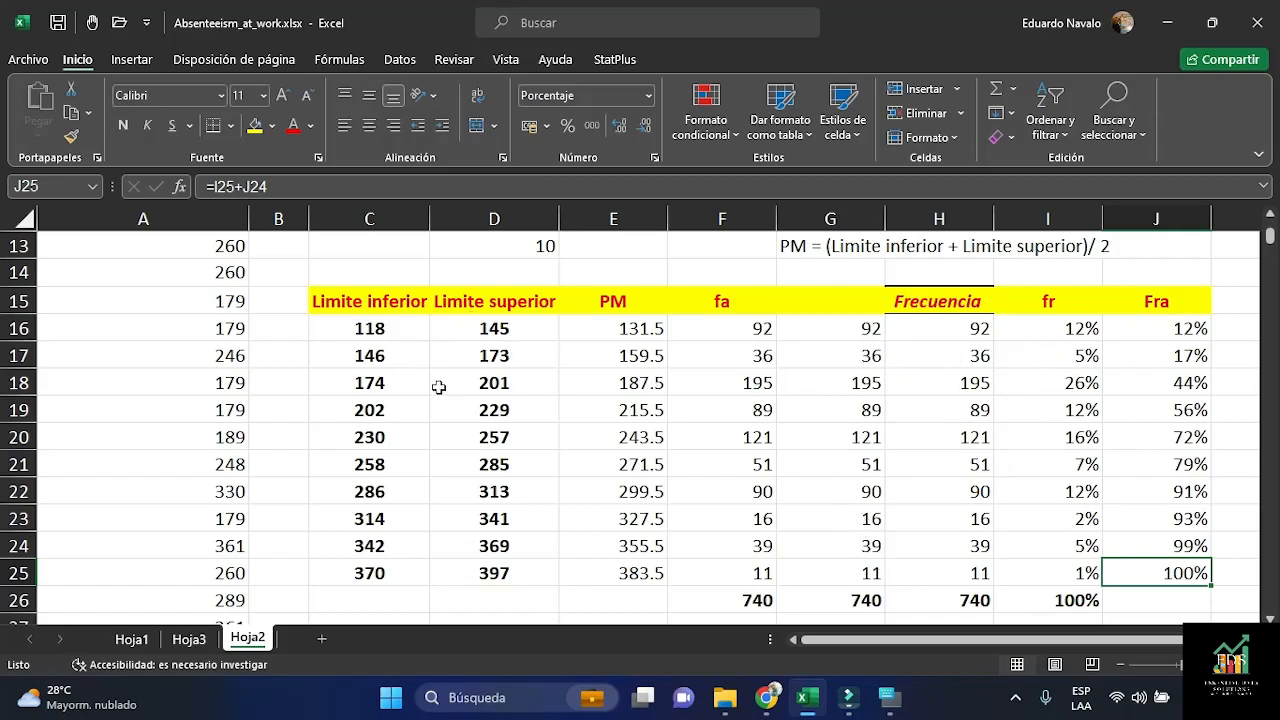
{"action": "left_click", "coordinate": [388, 380]}
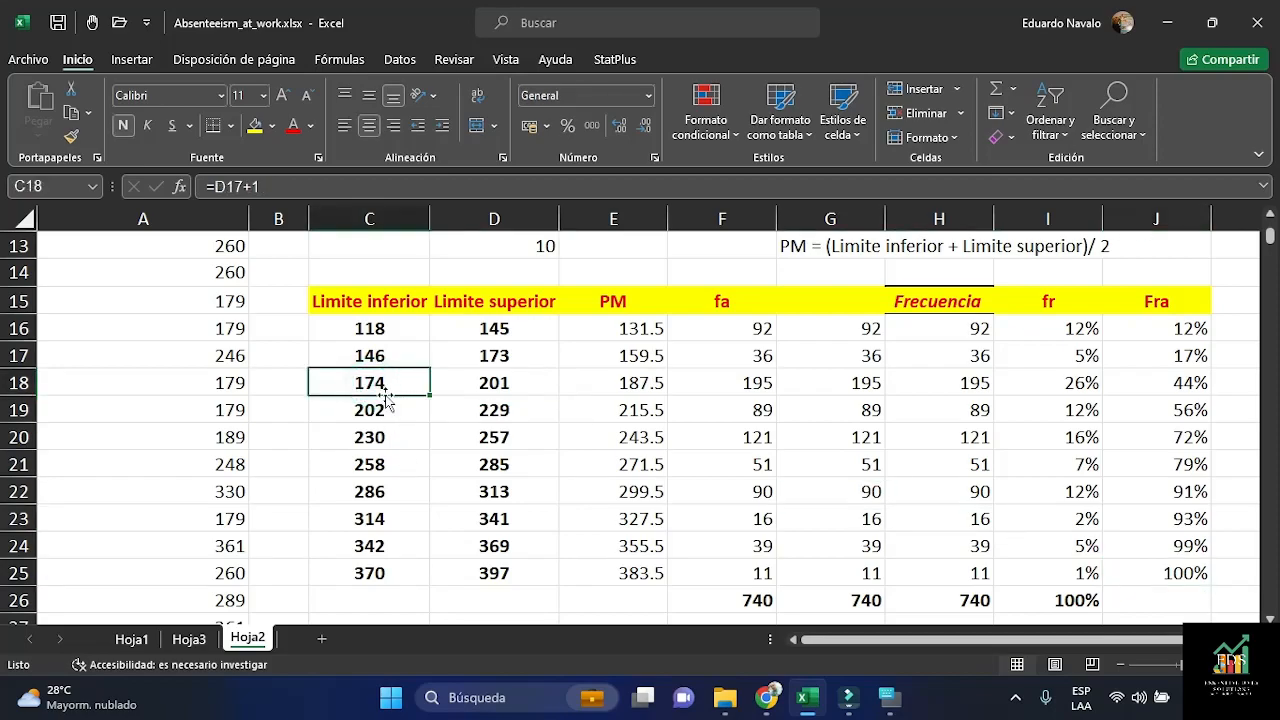
{"action": "left_click", "coordinate": [521, 384]}
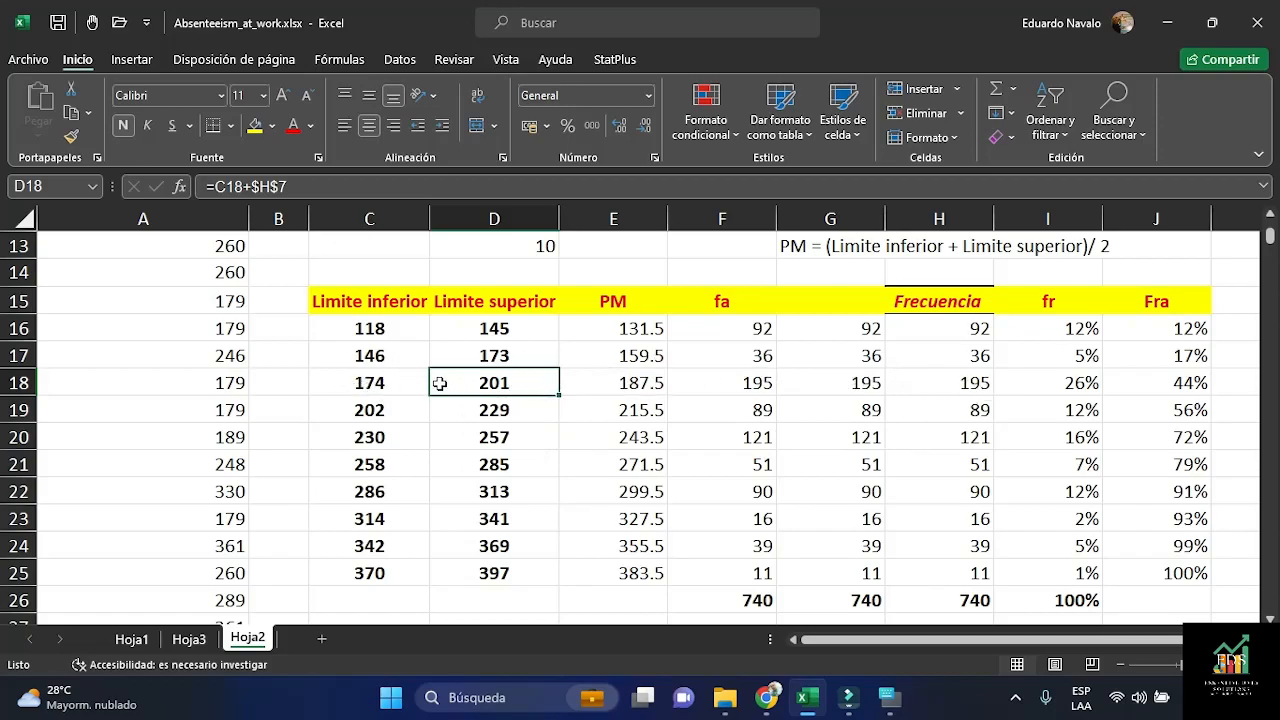
{"action": "left_click", "coordinate": [360, 383]}
{"action": "left_click", "coordinate": [518, 383]}
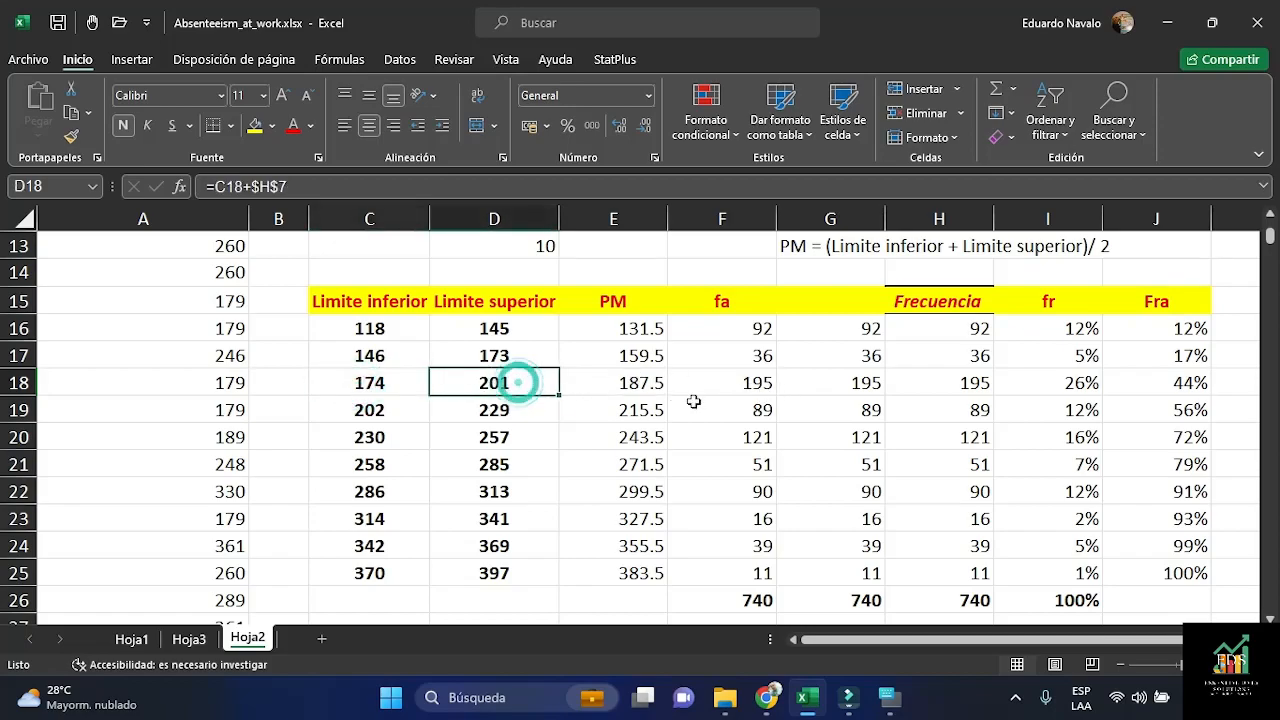
{"action": "left_click", "coordinate": [718, 385]}
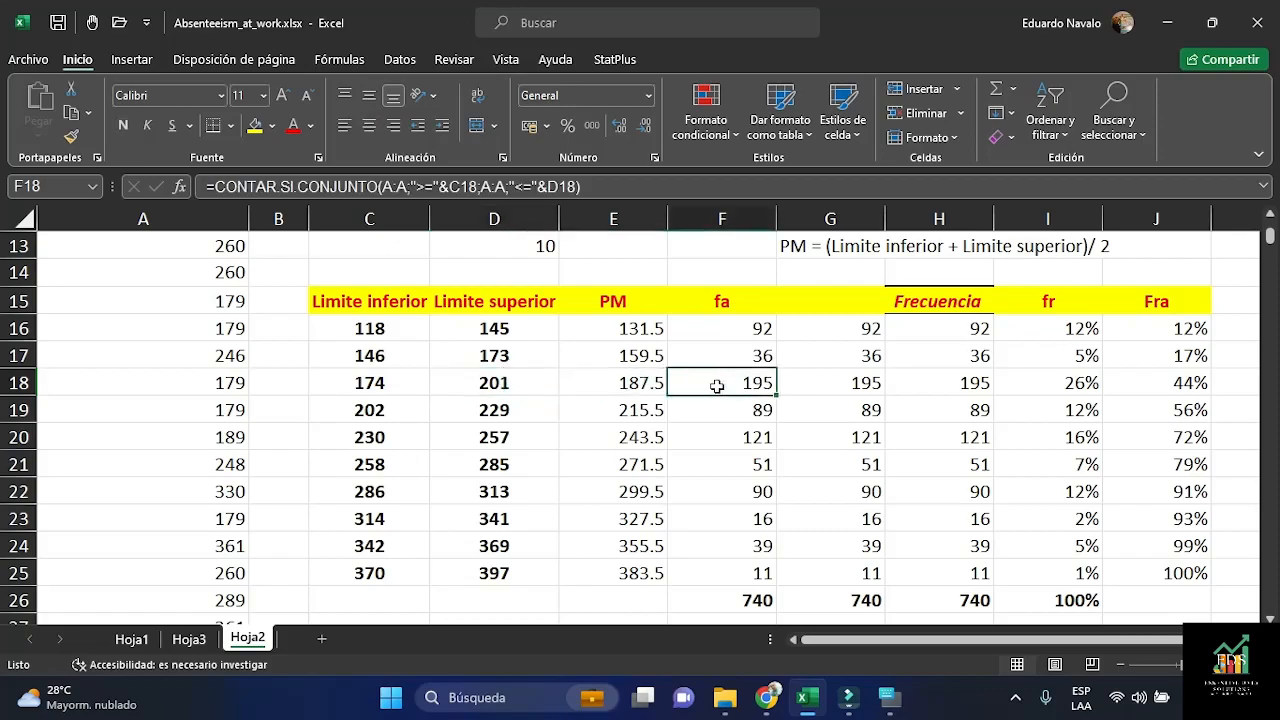
{"action": "left_click", "coordinate": [998, 382]}
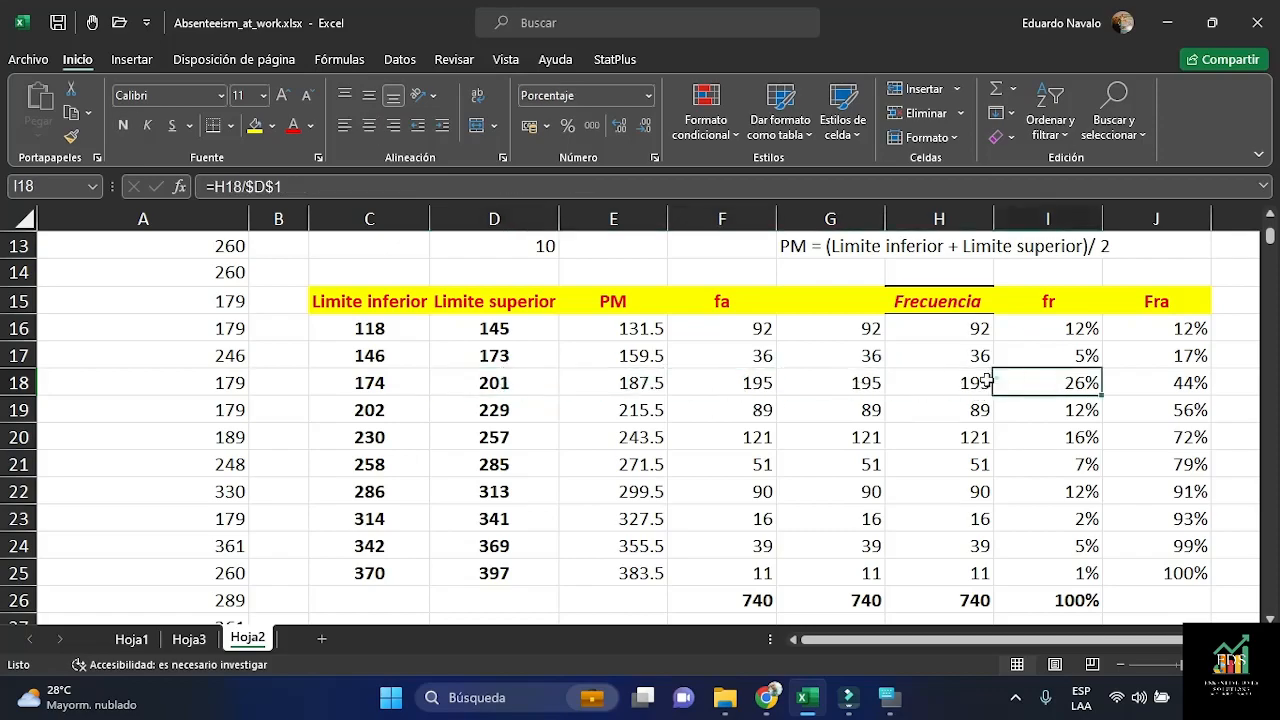
{"action": "left_click", "coordinate": [927, 389]}
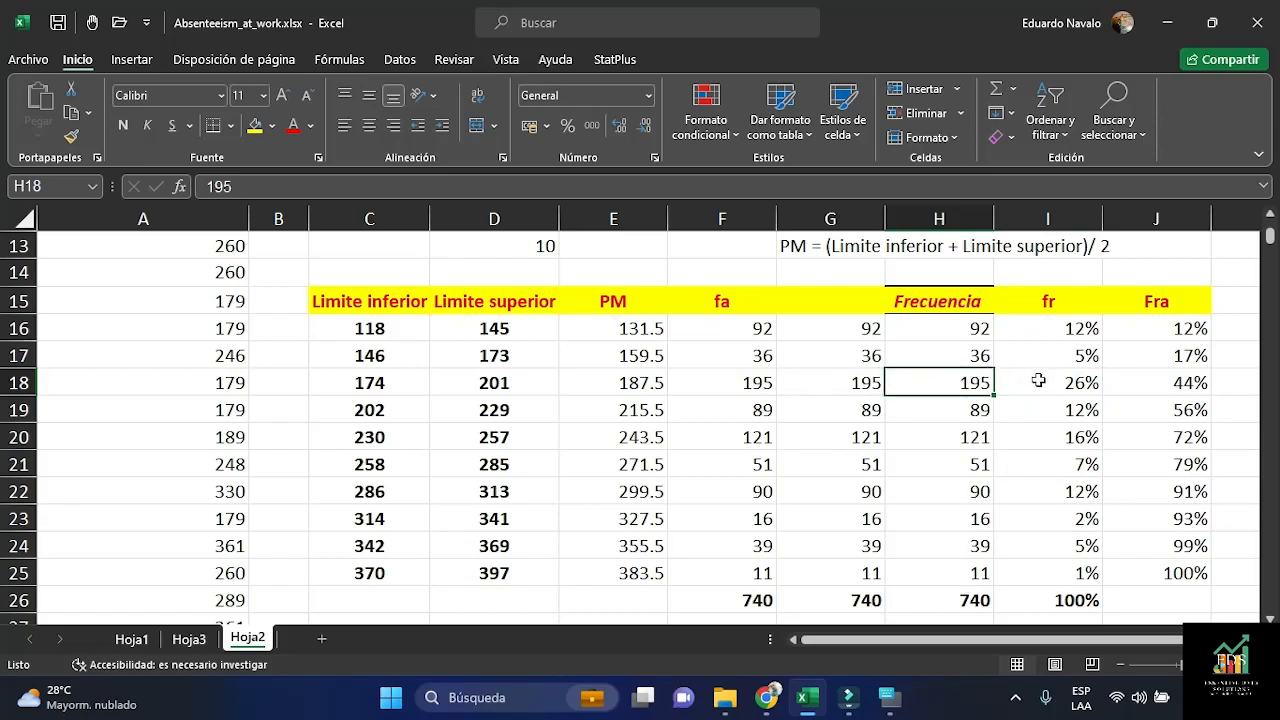
Compare the third class in C18:D18 with the last class in C25:D25 and its absolute frequency in H25
{"action": "left_click_drag", "start_coordinate": [356, 383], "coordinate": [495, 386]}
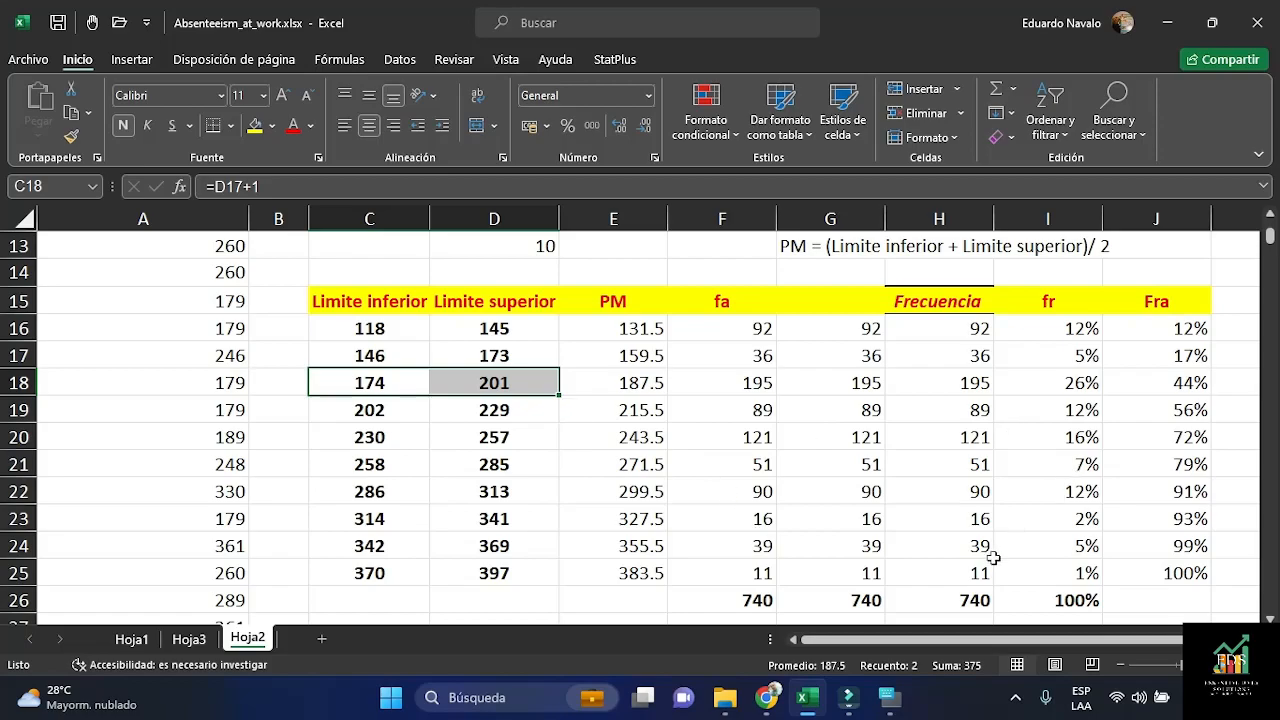
{"action": "left_click_drag", "start_coordinate": [340, 577], "coordinate": [507, 585]}
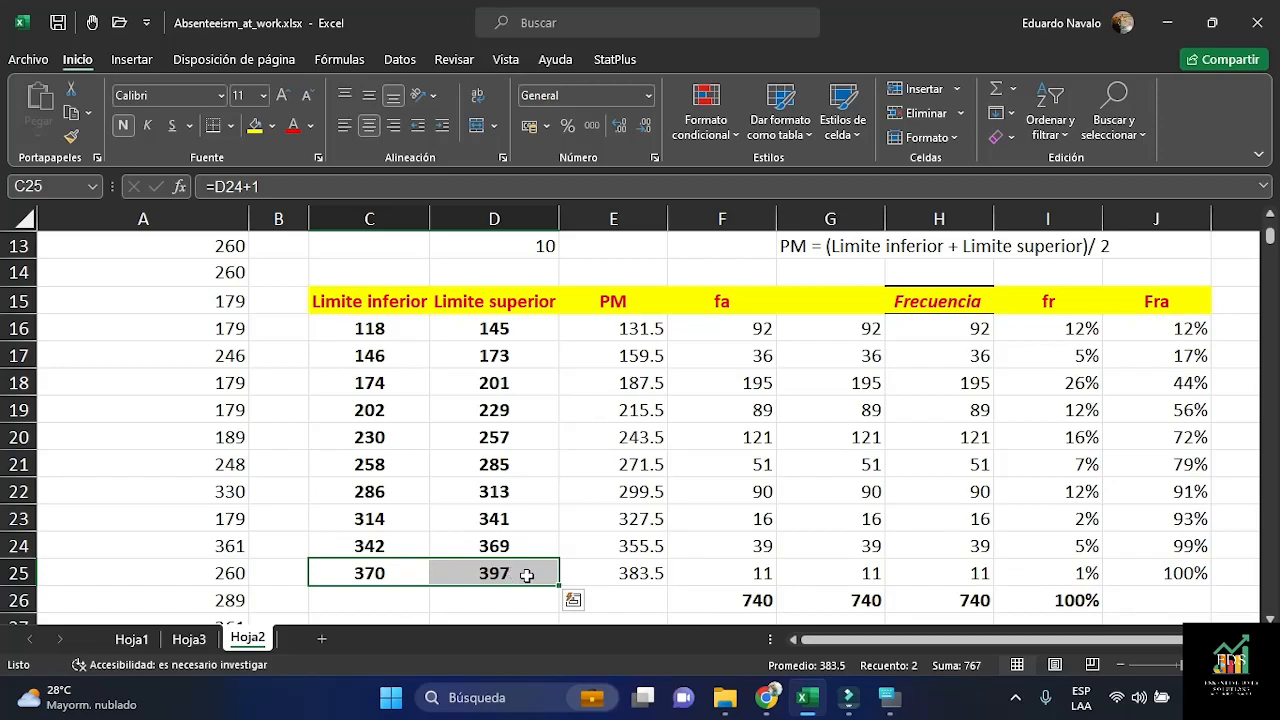
{"action": "left_click", "coordinate": [965, 568]}
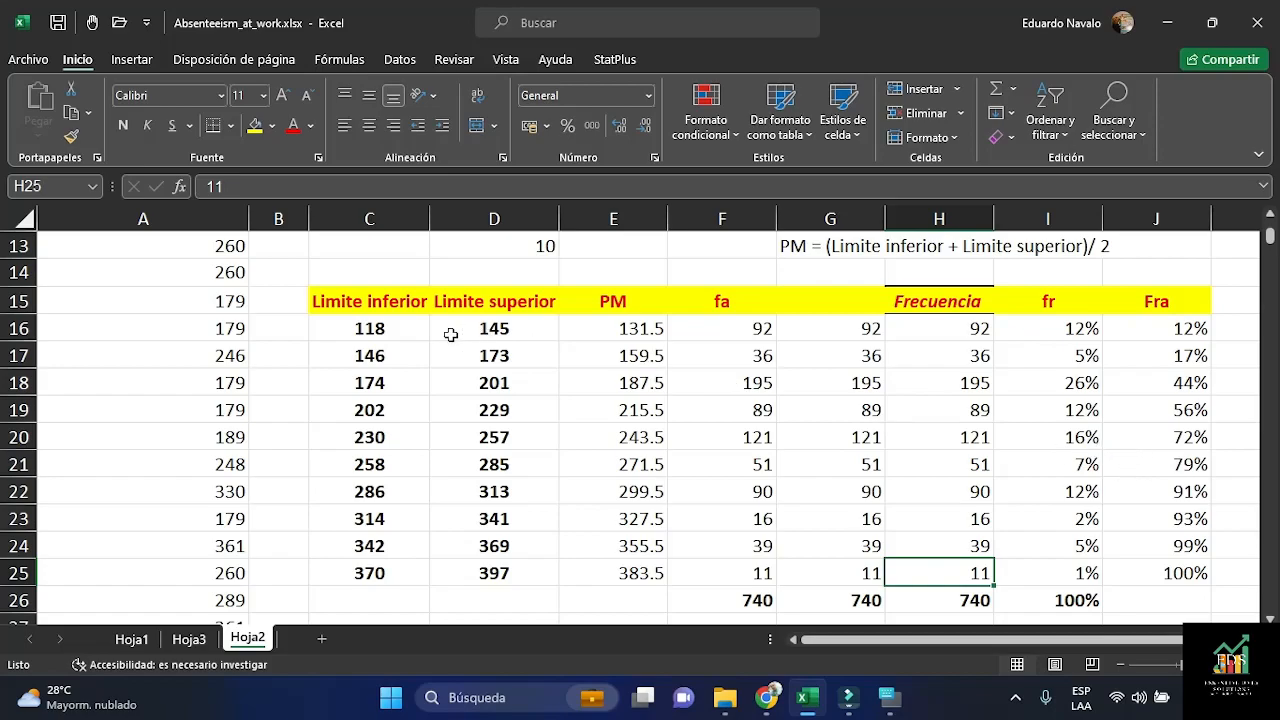
Review the range of classes from the lower limit in C16 through the upper limit in D20
{"action": "left_click", "coordinate": [343, 328]}
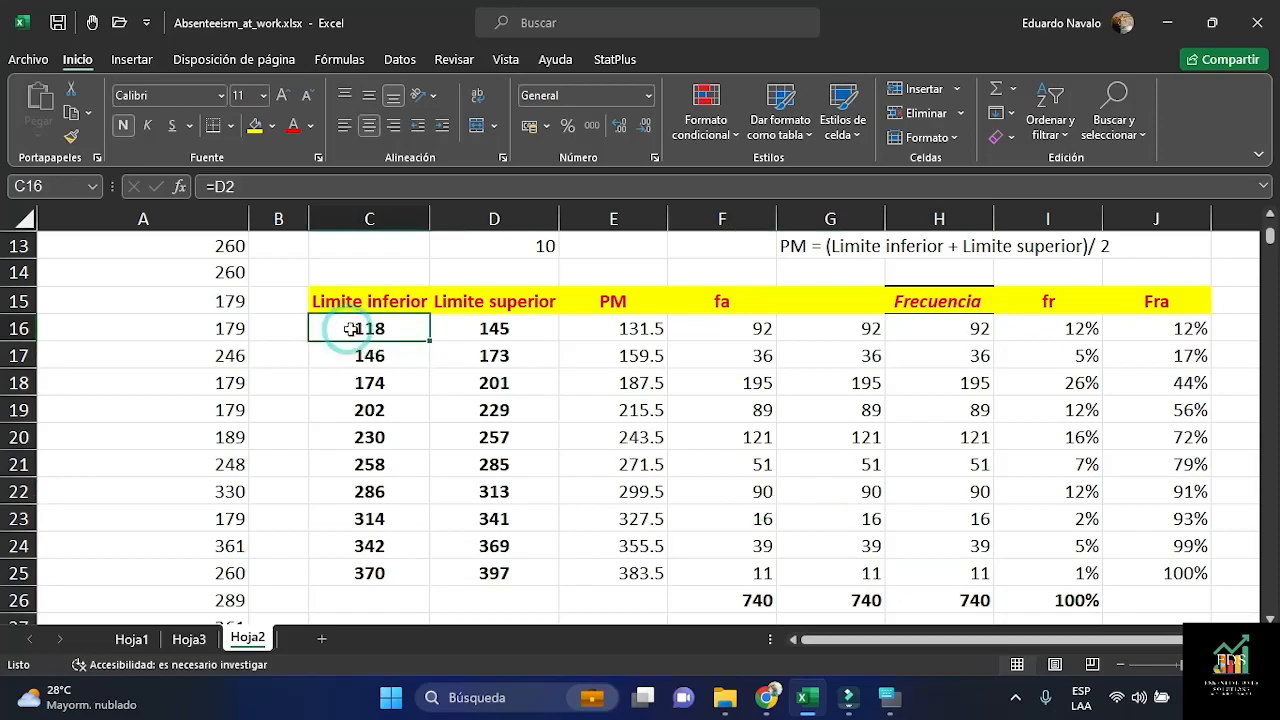
{"action": "left_click", "coordinate": [508, 448]}
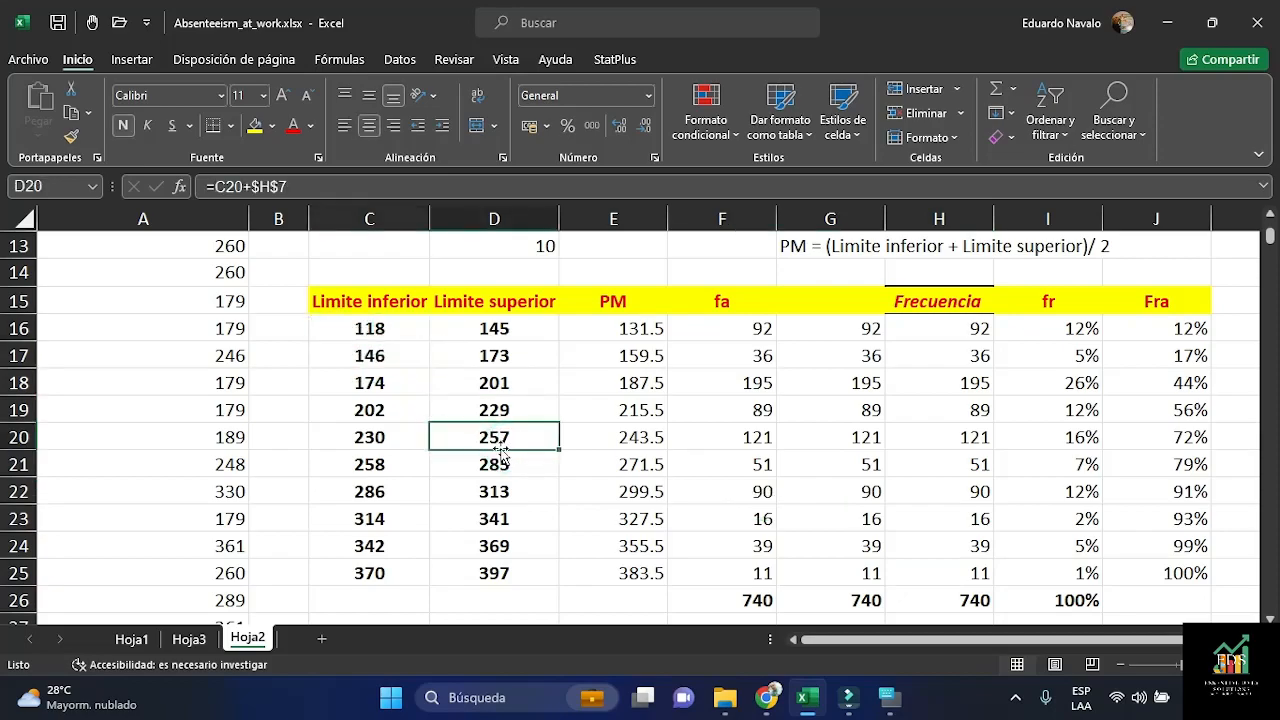